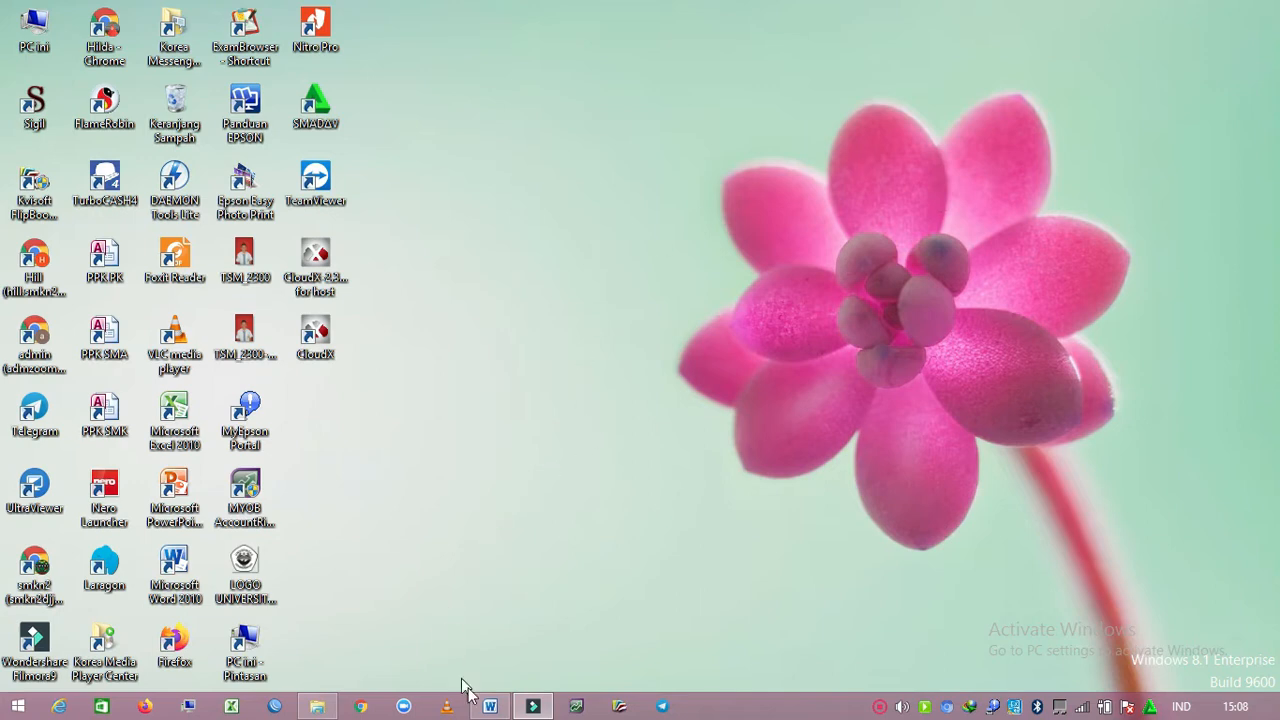
Step: Switch to the open Word document containing the Renata Interior Design case
left_click(490, 706)
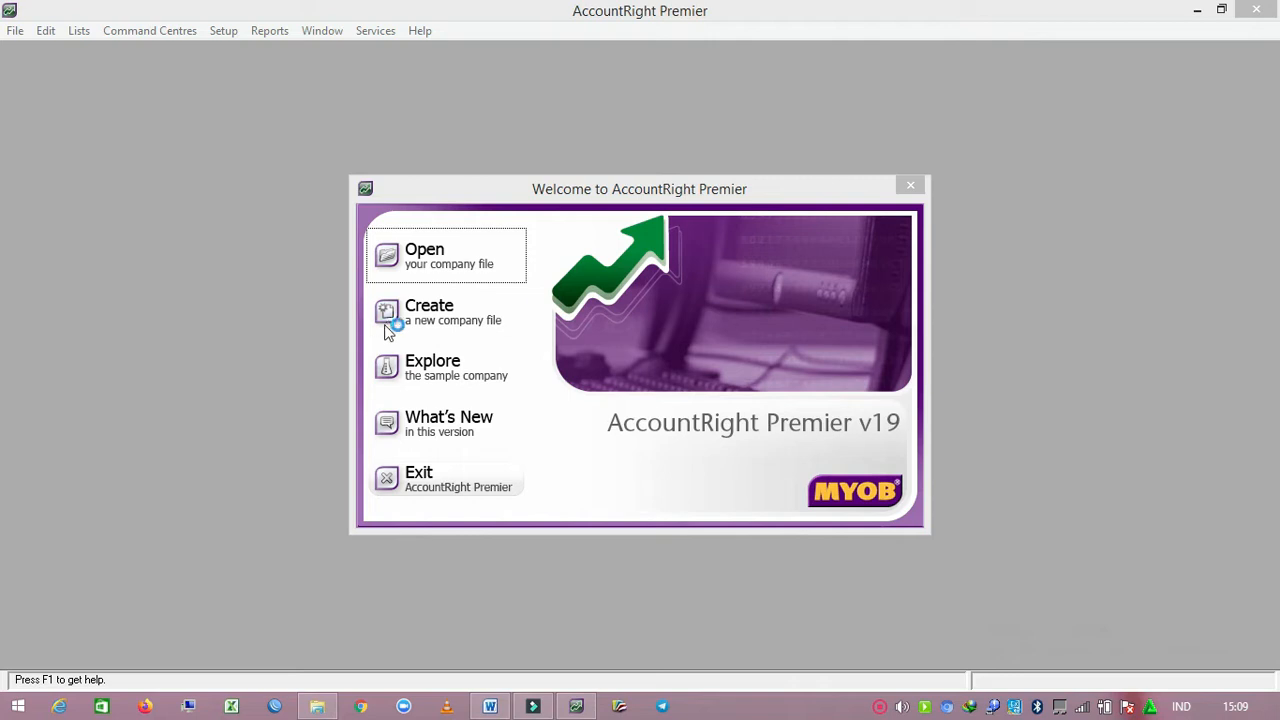
Step: Start a new company file in AccountRight Premier and enter the company name RENATA INTERIOR DESIGN followed by the student's first name
left_click(488, 318)
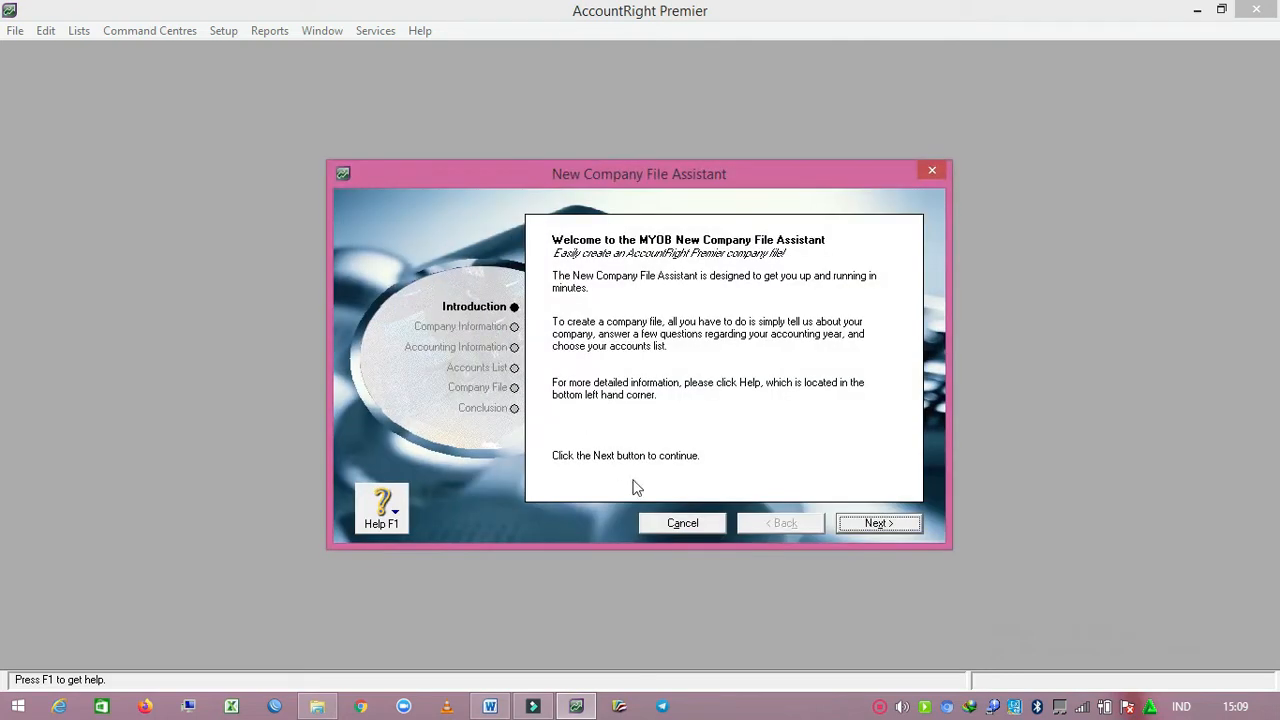
left_click(875, 525)
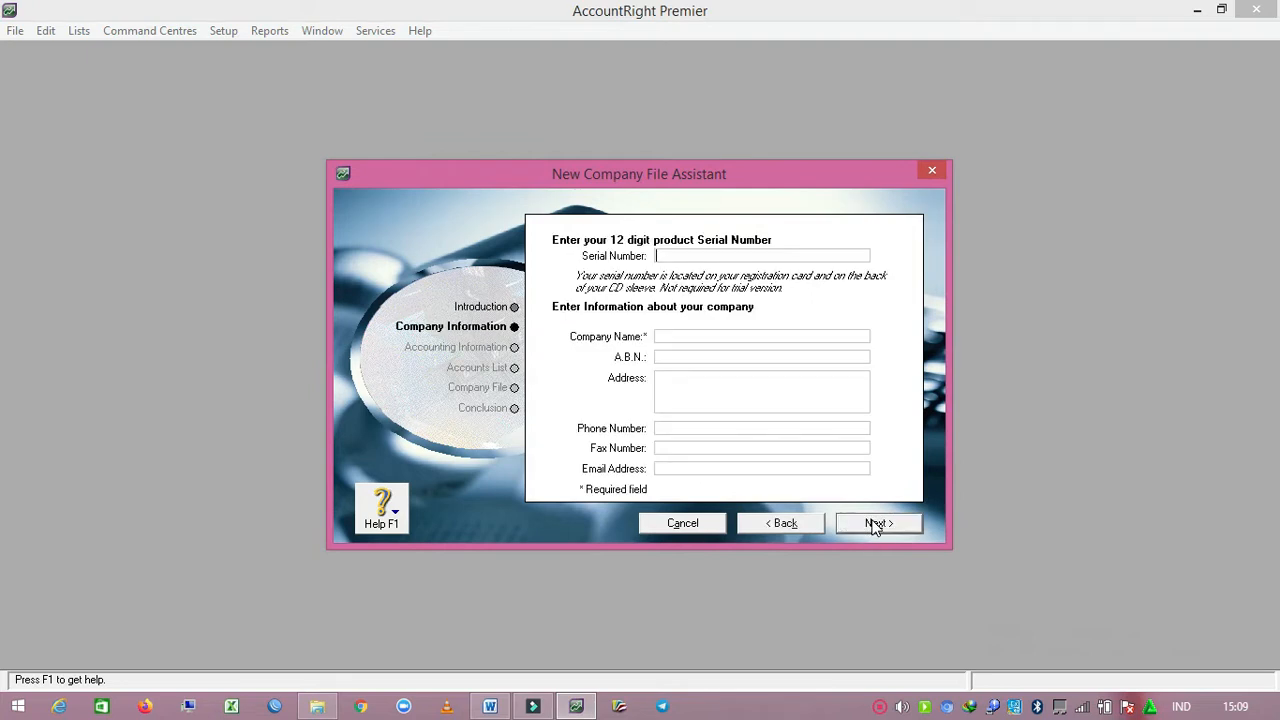
left_click(678, 336)
type("RENATA INTERIOR DESIGN")
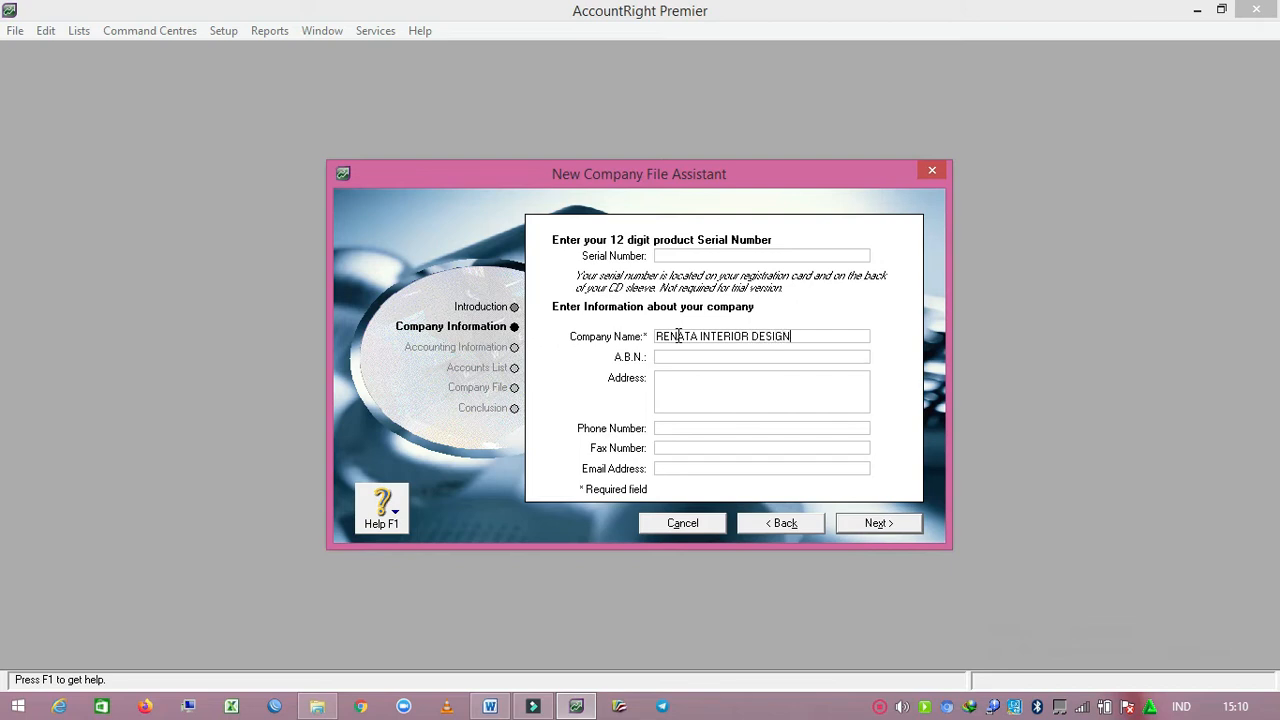
type(" - HILDA")
left_click(867, 524)
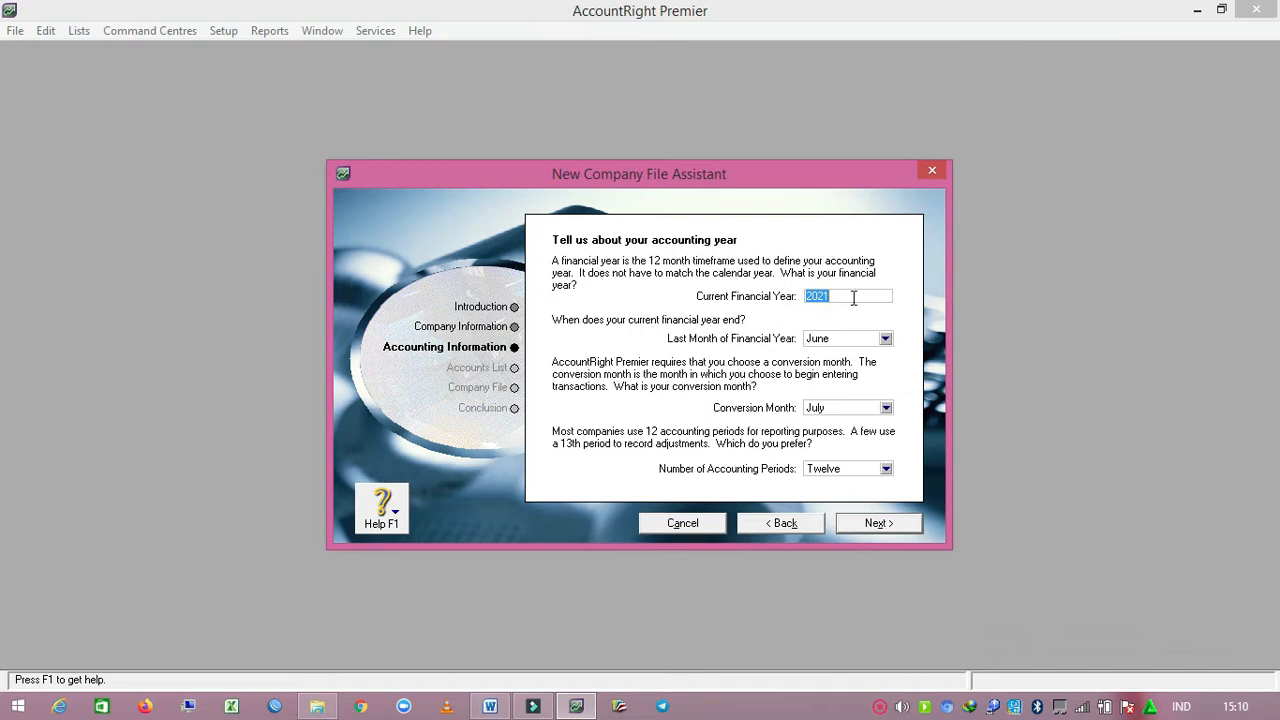
Step: Set the financial year to 2013, its last month to December and the conversion month to January
type("2013")
left_click(886, 339)
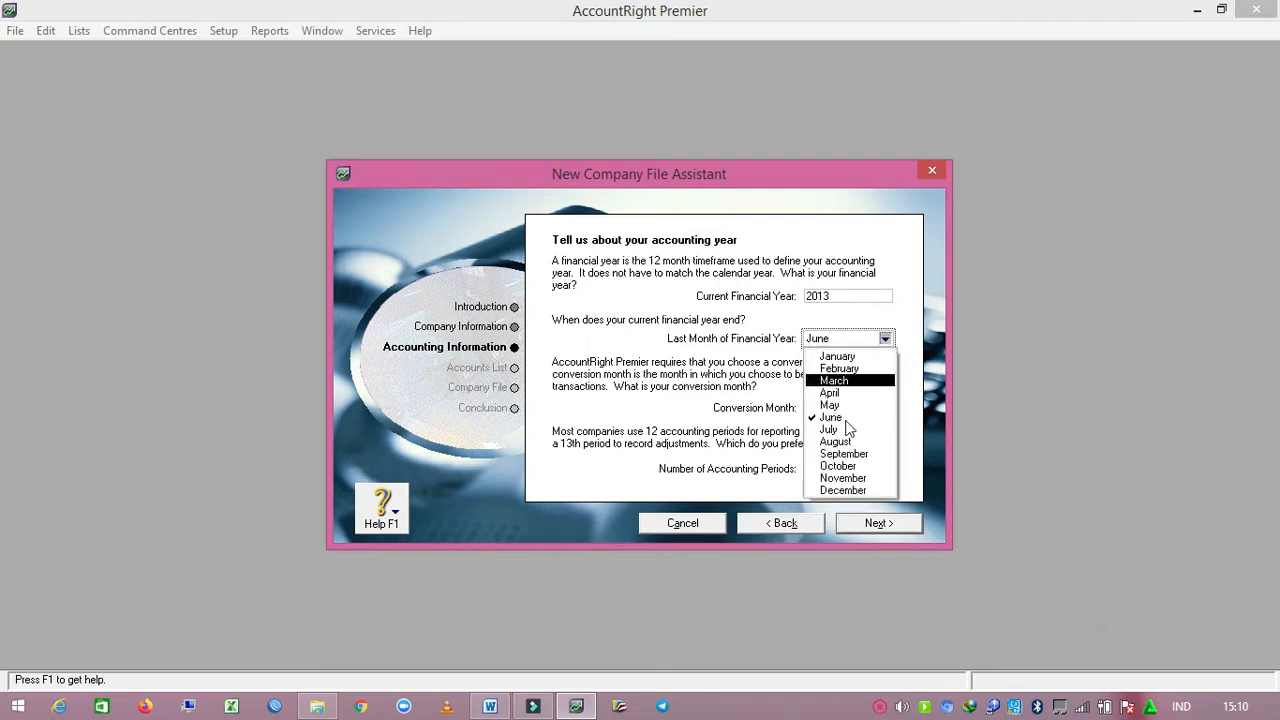
left_click(845, 491)
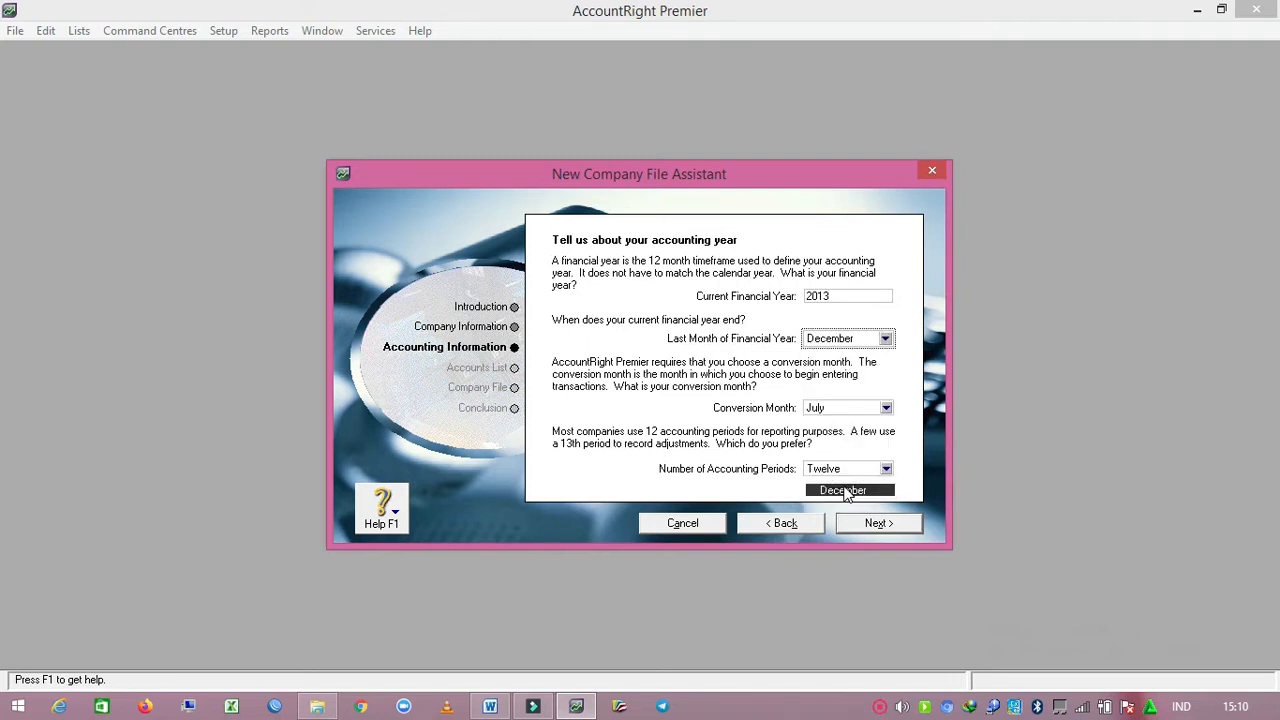
left_click(888, 408)
left_click(879, 426)
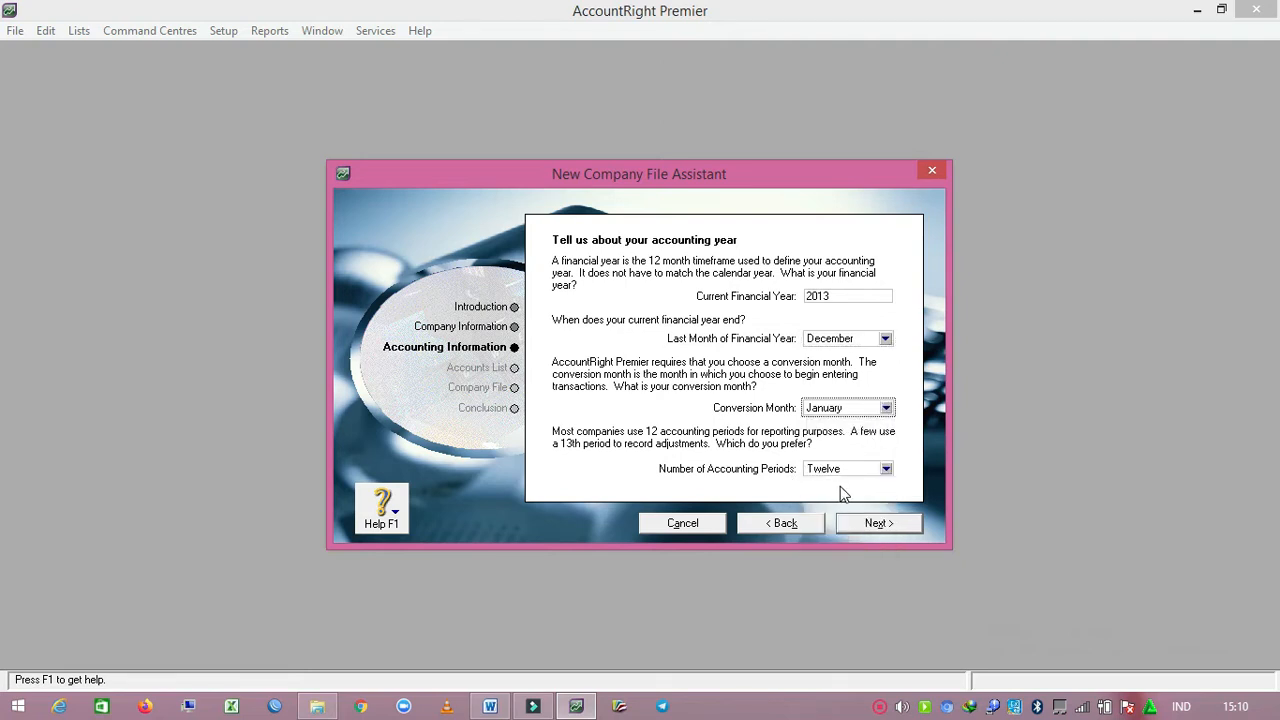
left_click(862, 536)
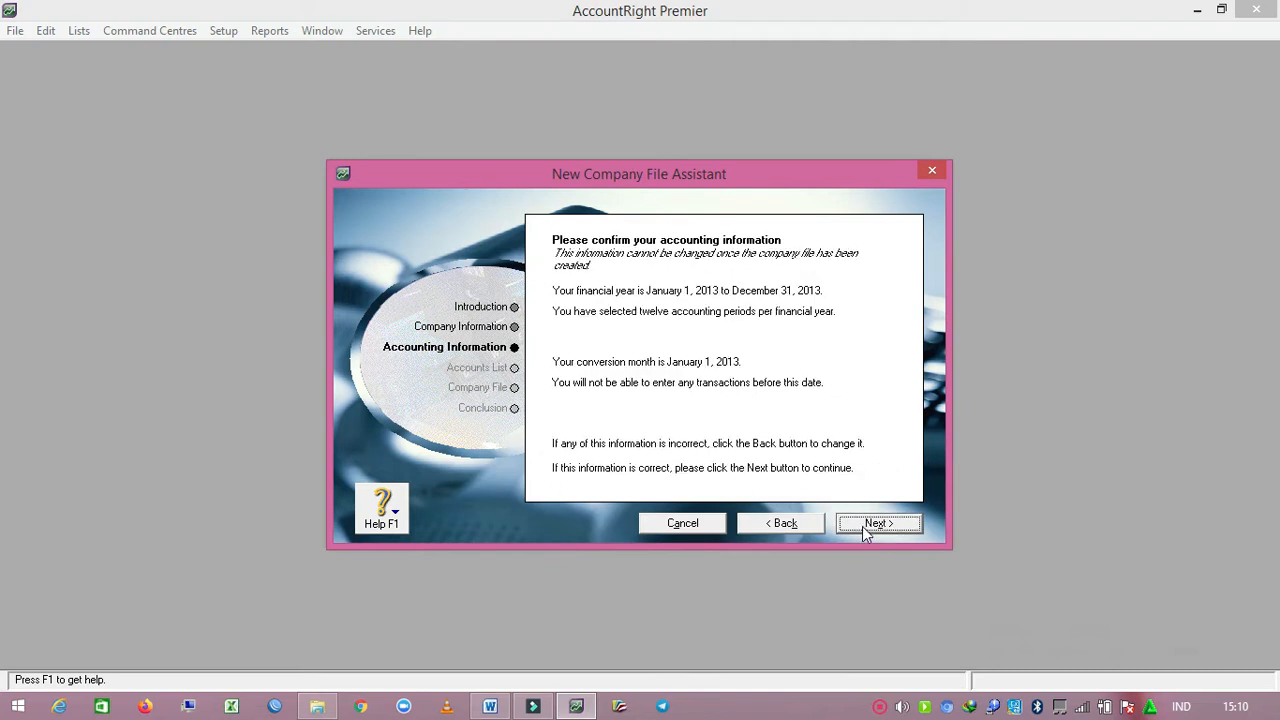
Step: Confirm the accounting information and choose to import a list of accounts after the company file is created
left_click(866, 530)
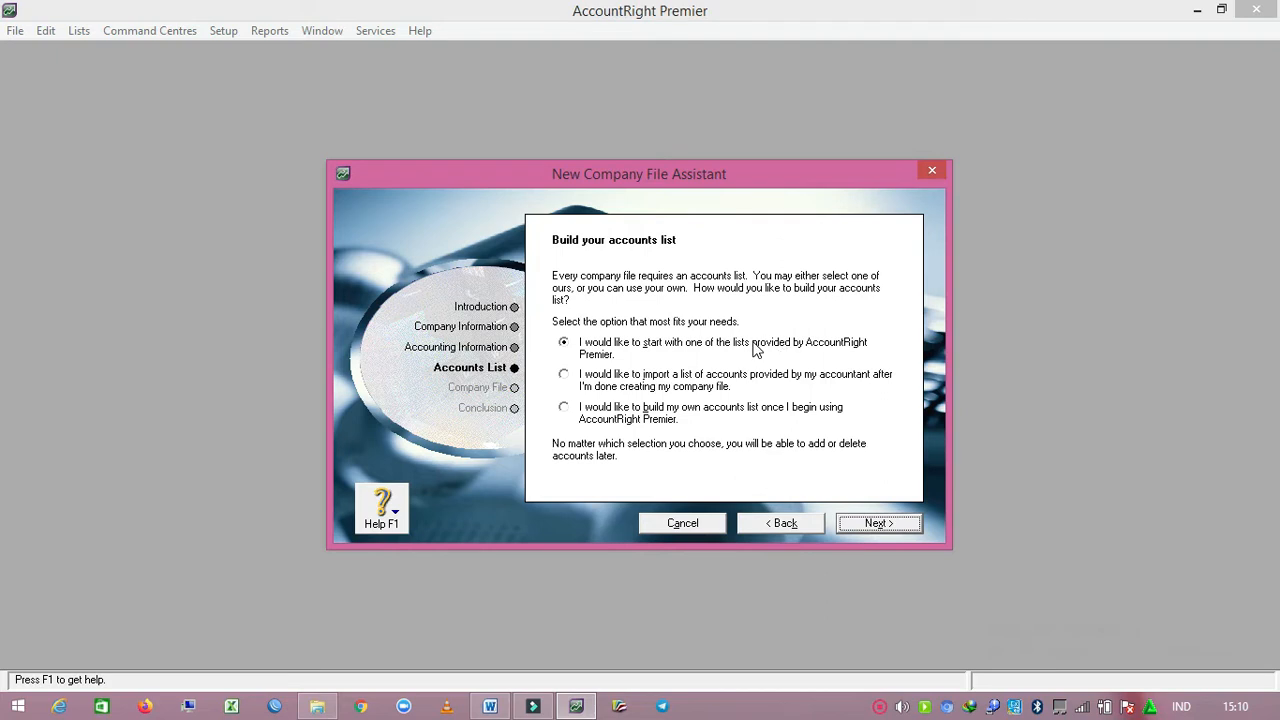
left_click(614, 387)
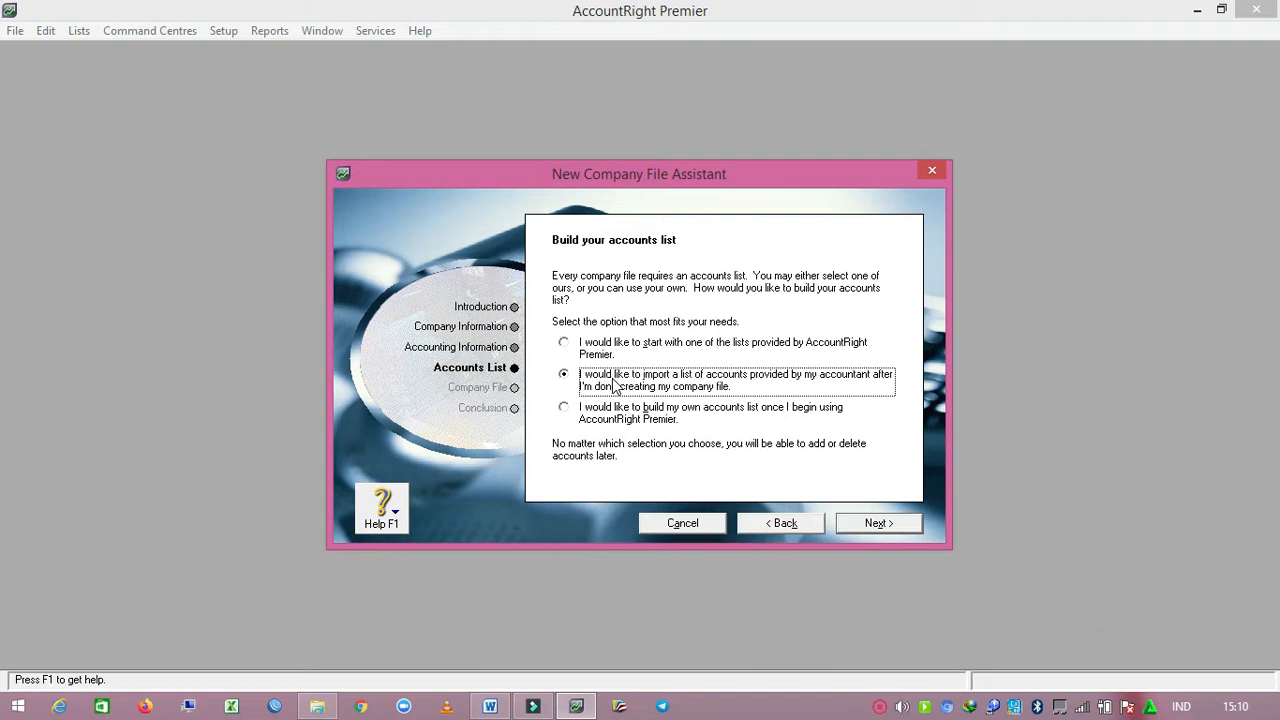
left_click(848, 525)
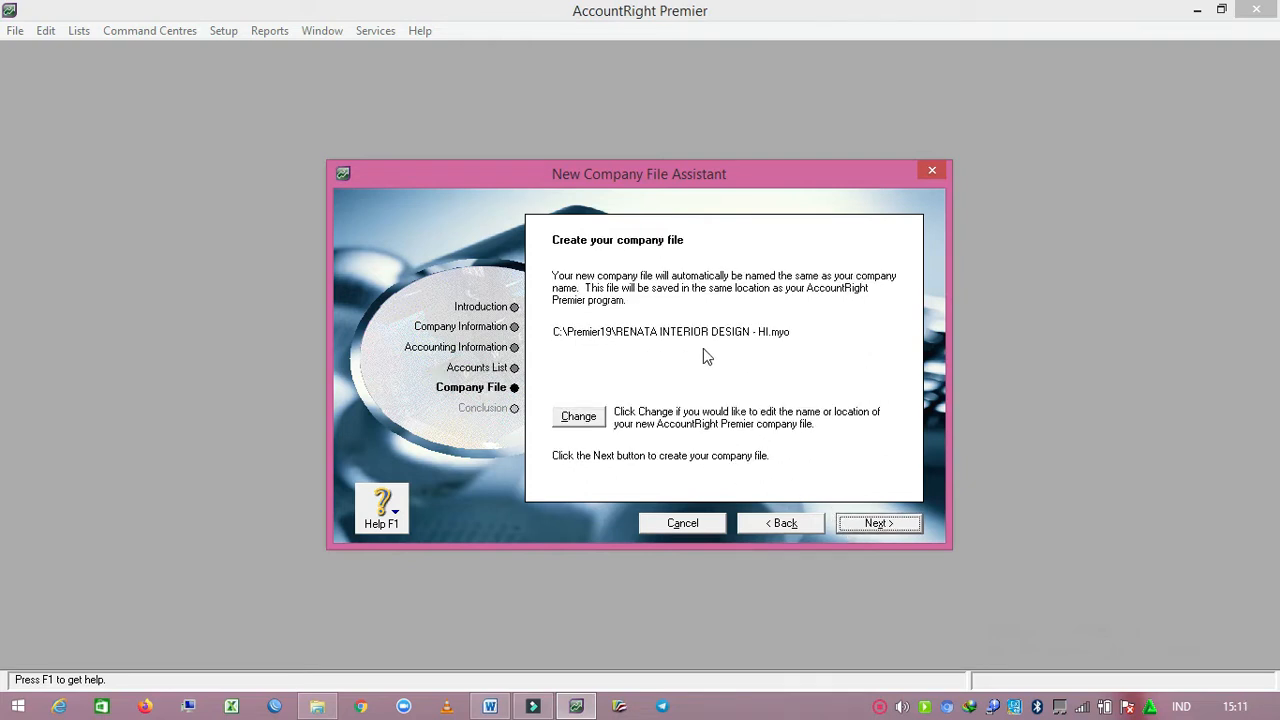
Step: Create the company file in the Dokumen folder instead of Premier19 and open its Command Centre
left_click(584, 420)
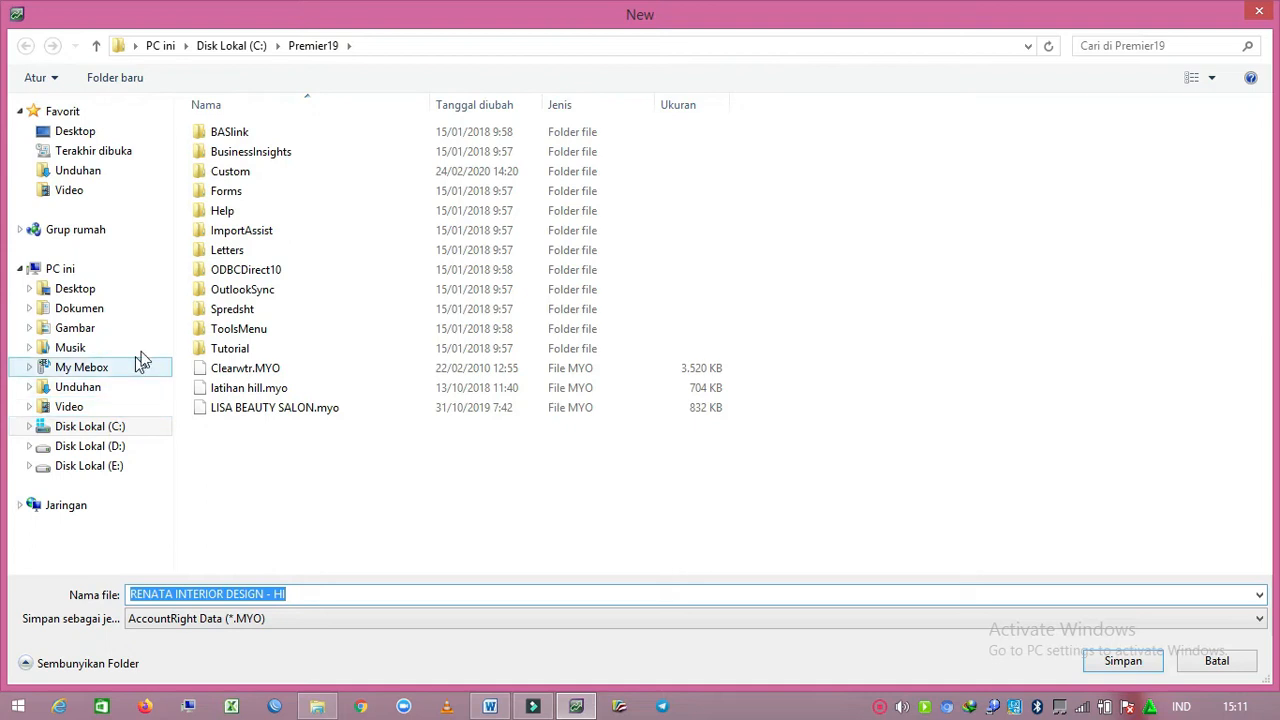
left_click(110, 316)
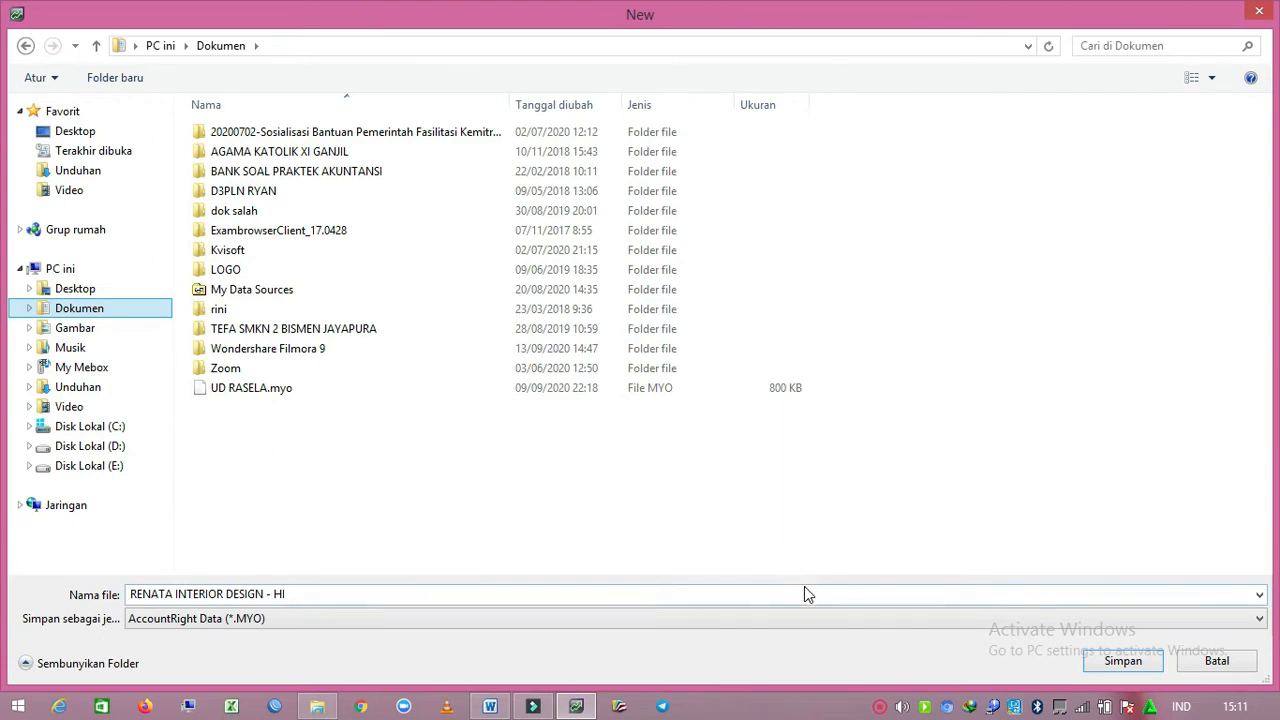
left_click(1108, 662)
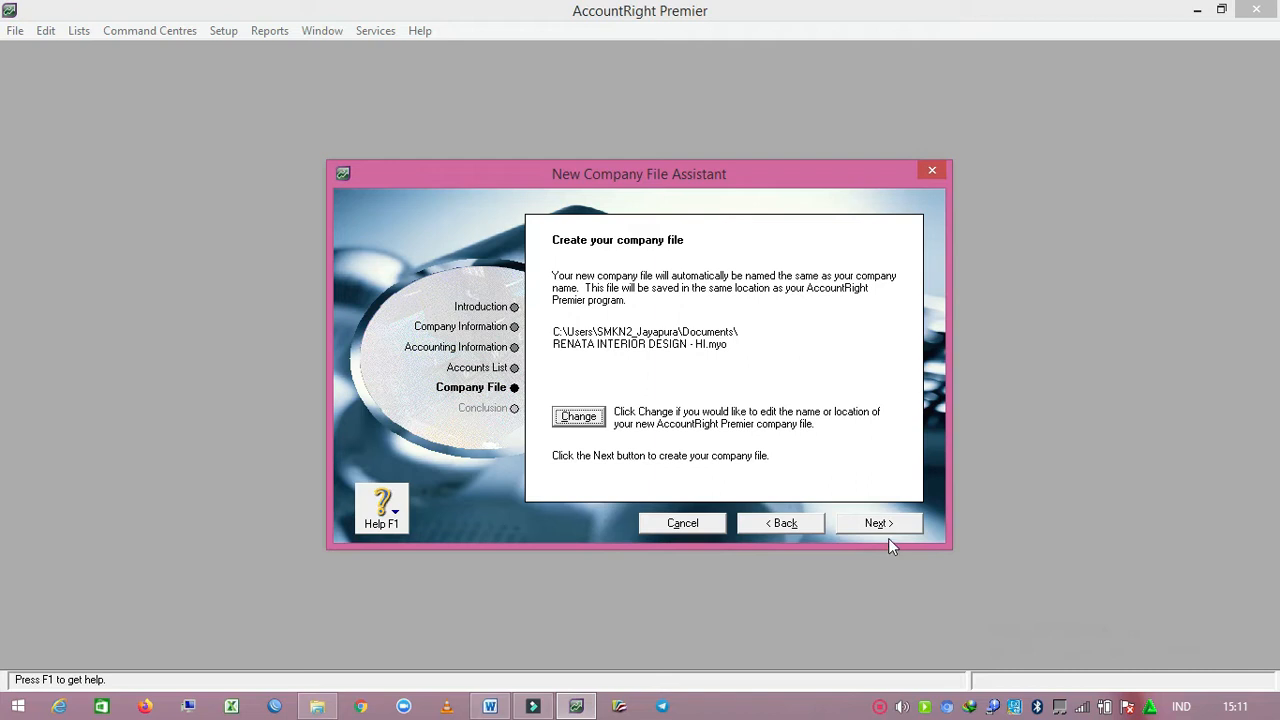
left_click(885, 523)
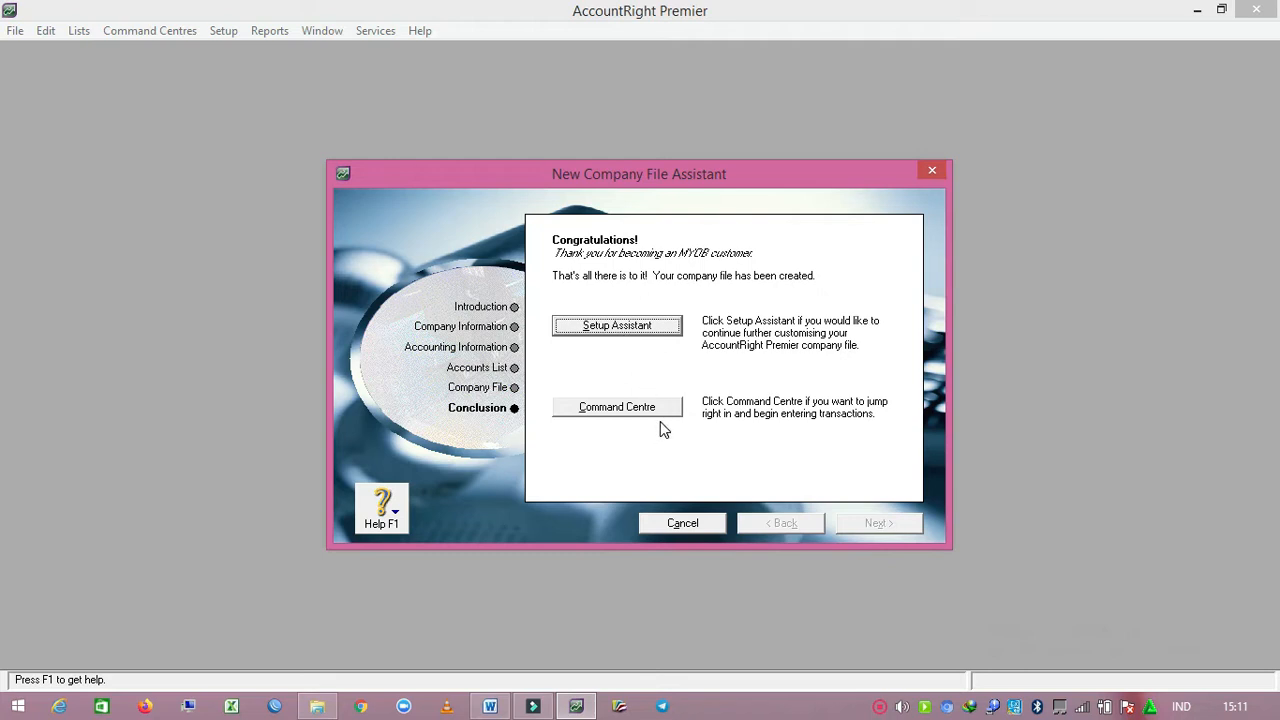
left_click(628, 410)
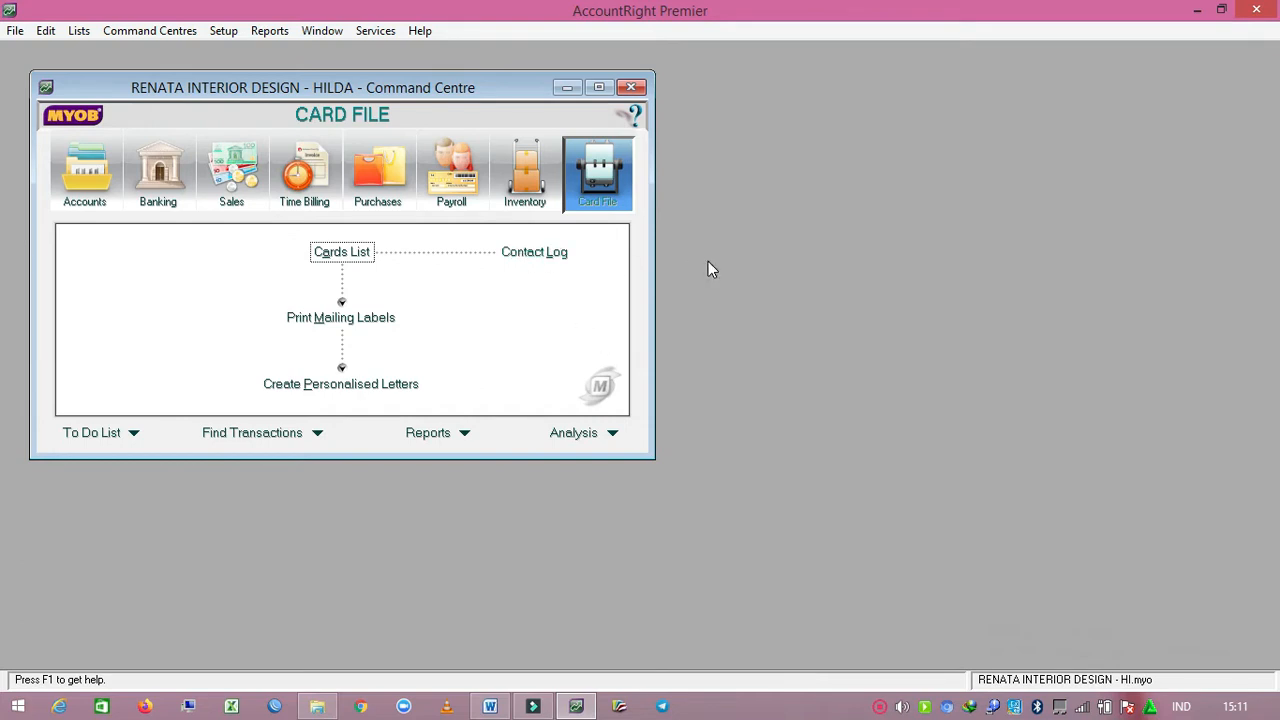
Step: Search the computer for NOTEPAD and open a blank Notepad document
left_click(20, 708)
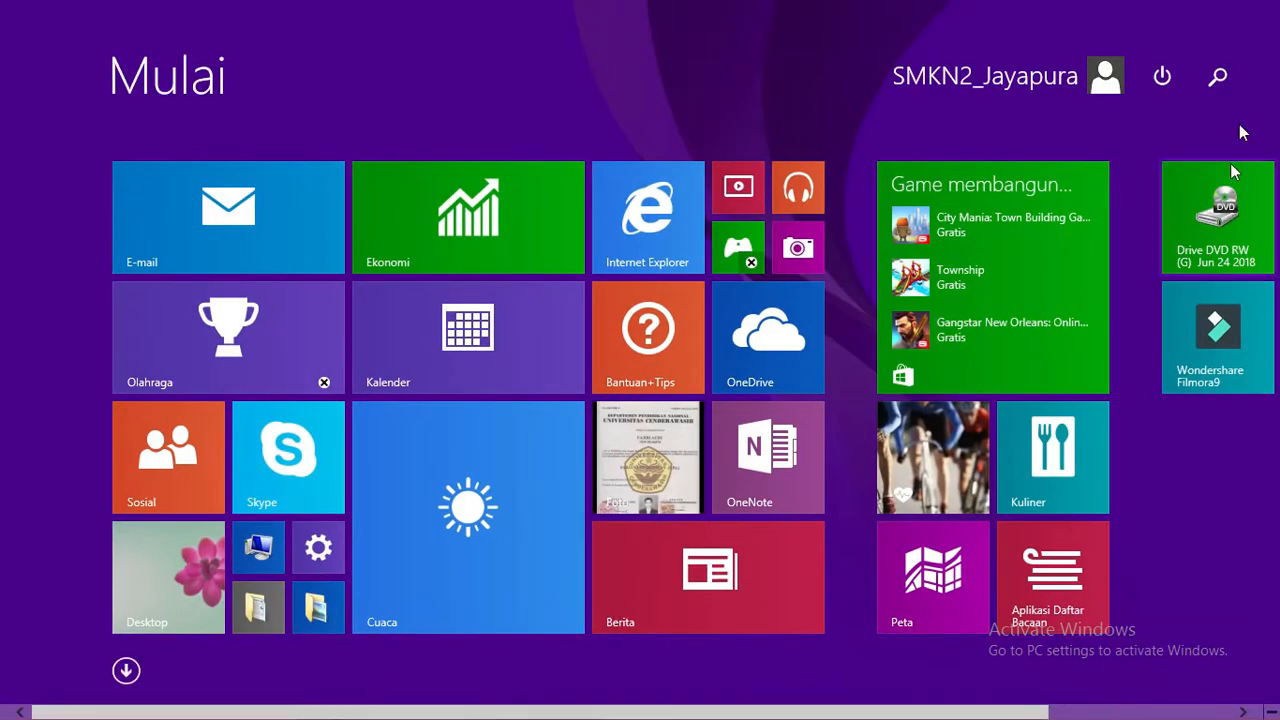
left_click(1219, 78)
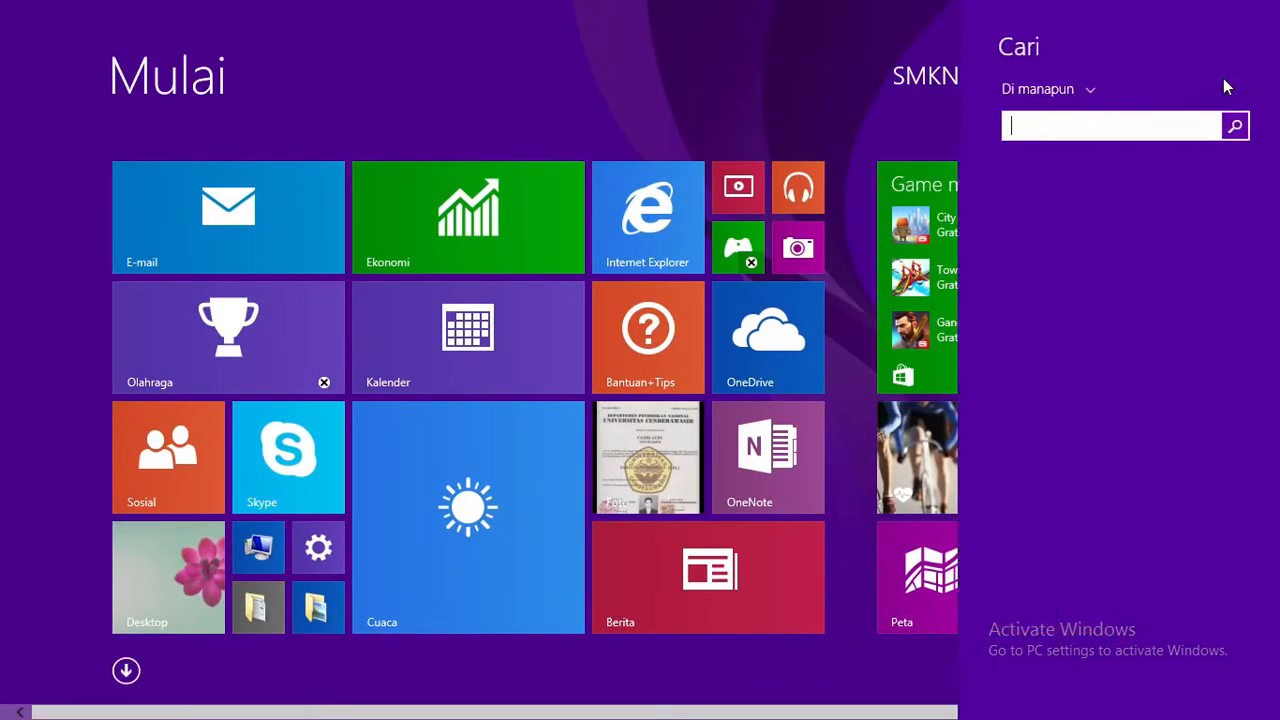
type("N")
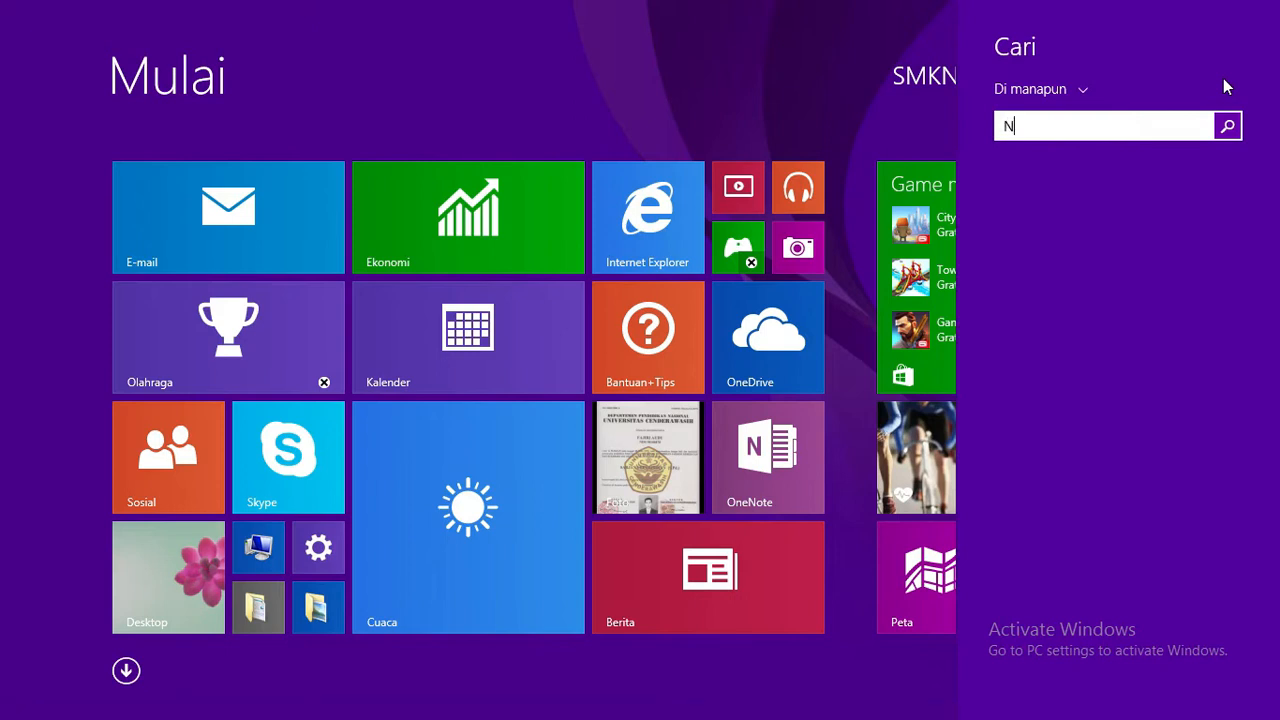
type("OTE")
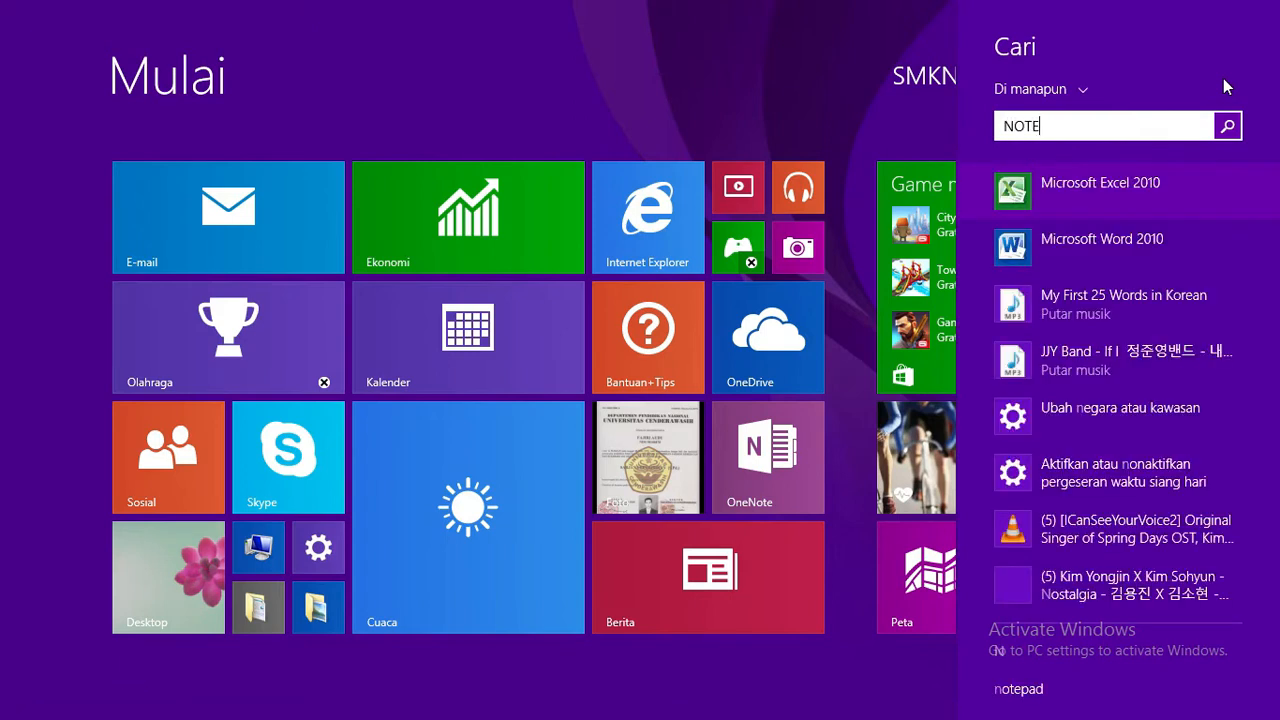
type("PAD")
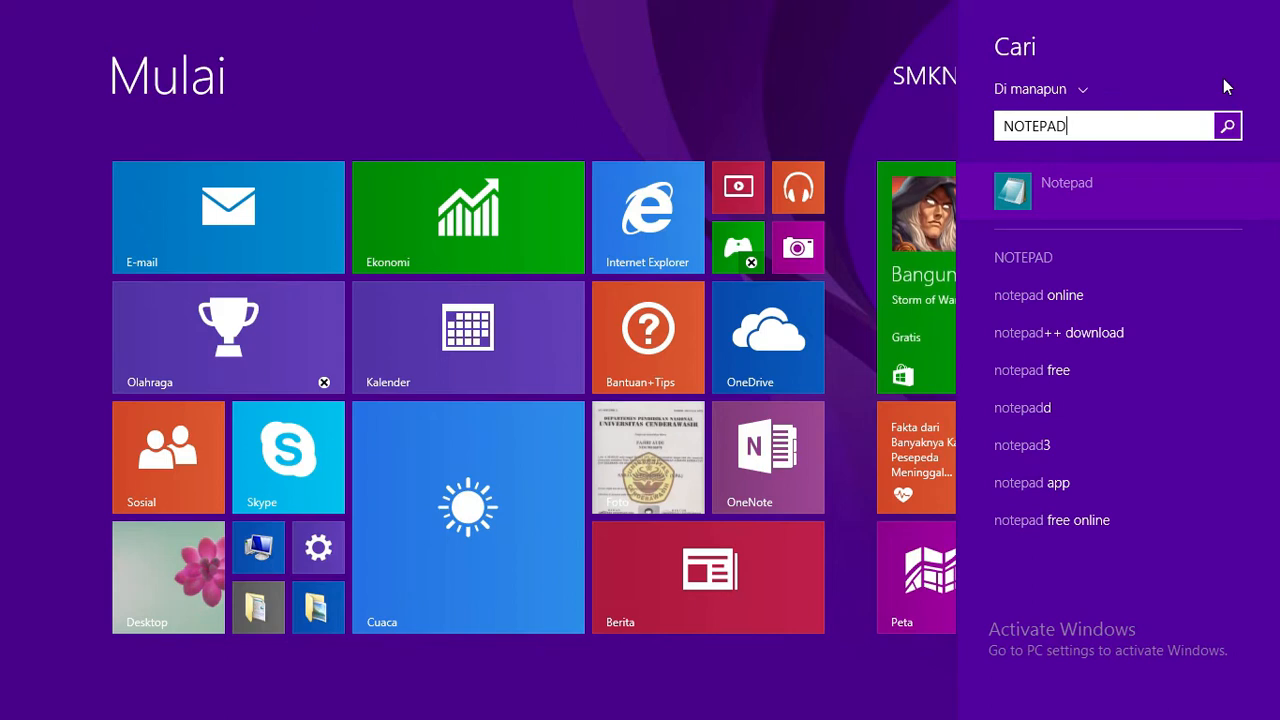
left_click(1161, 200)
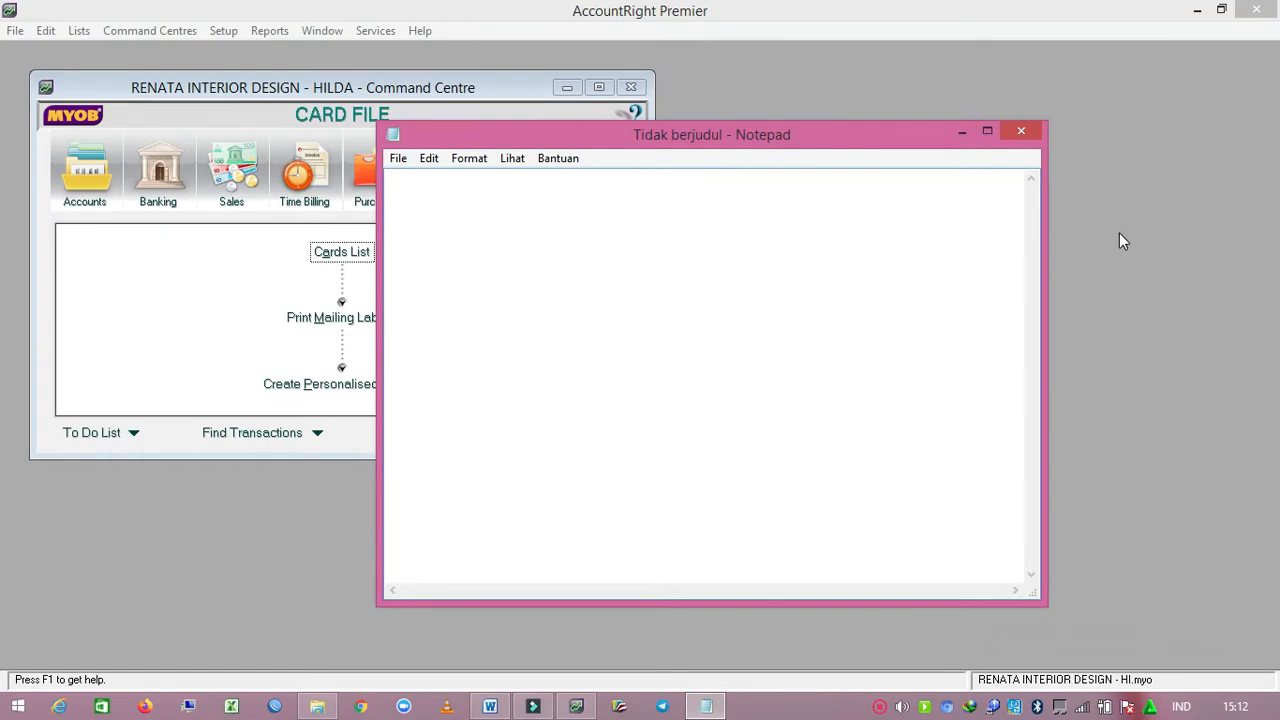
Step: Switch to the Word document and copy the whole Daftar Akun table, from its header row through account 91000 Interest Expense
left_click(491, 706)
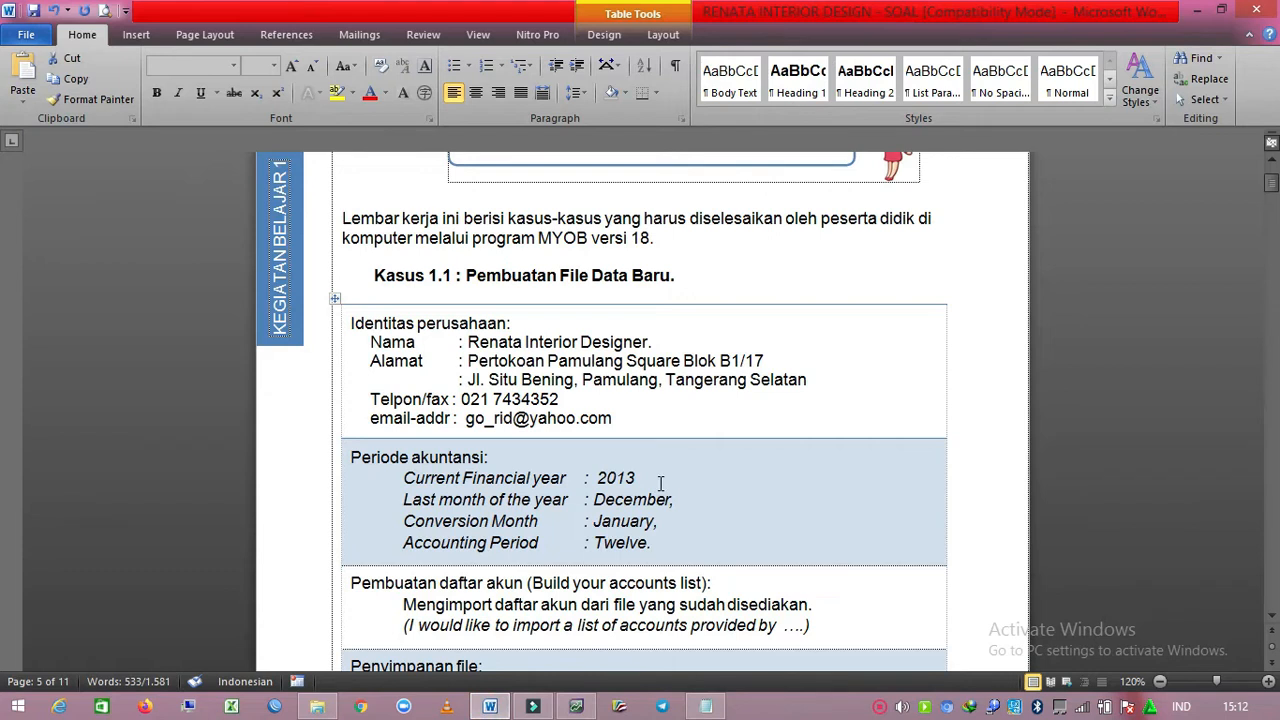
scroll(659, 483, "down", 15)
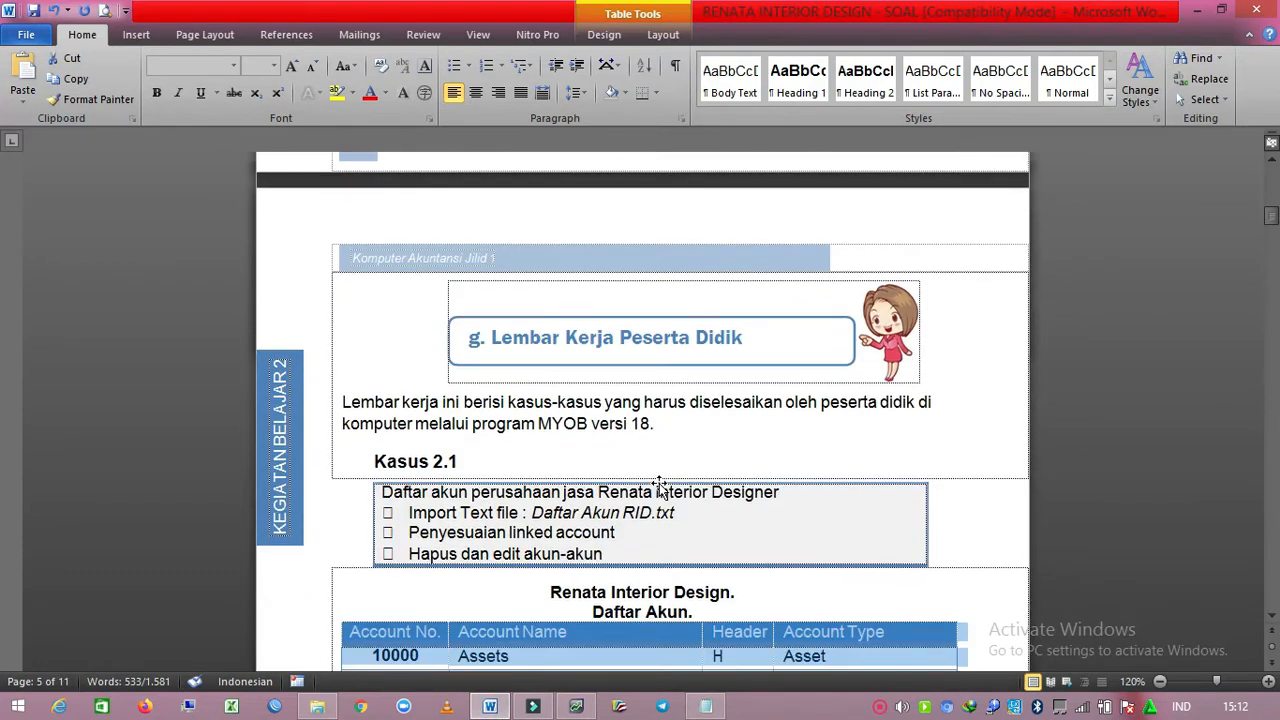
scroll(659, 483, "down", 5)
left_click(698, 460)
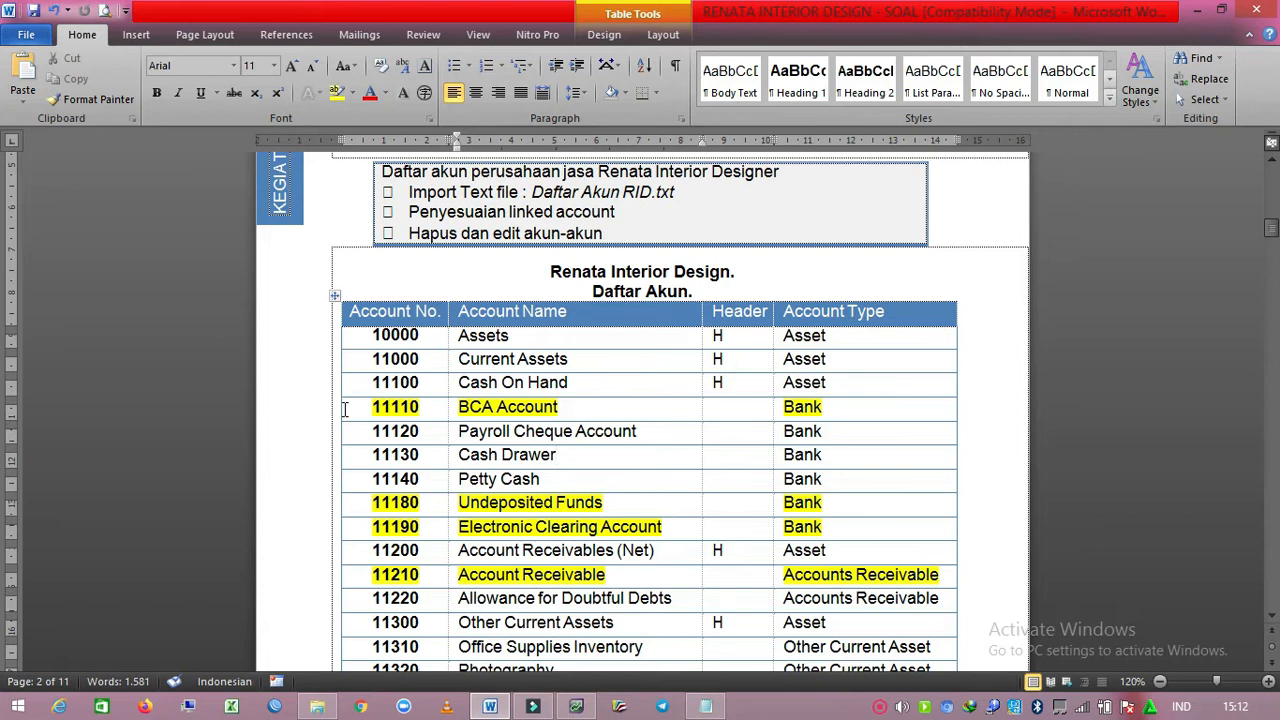
scroll(330, 430, "down", 1)
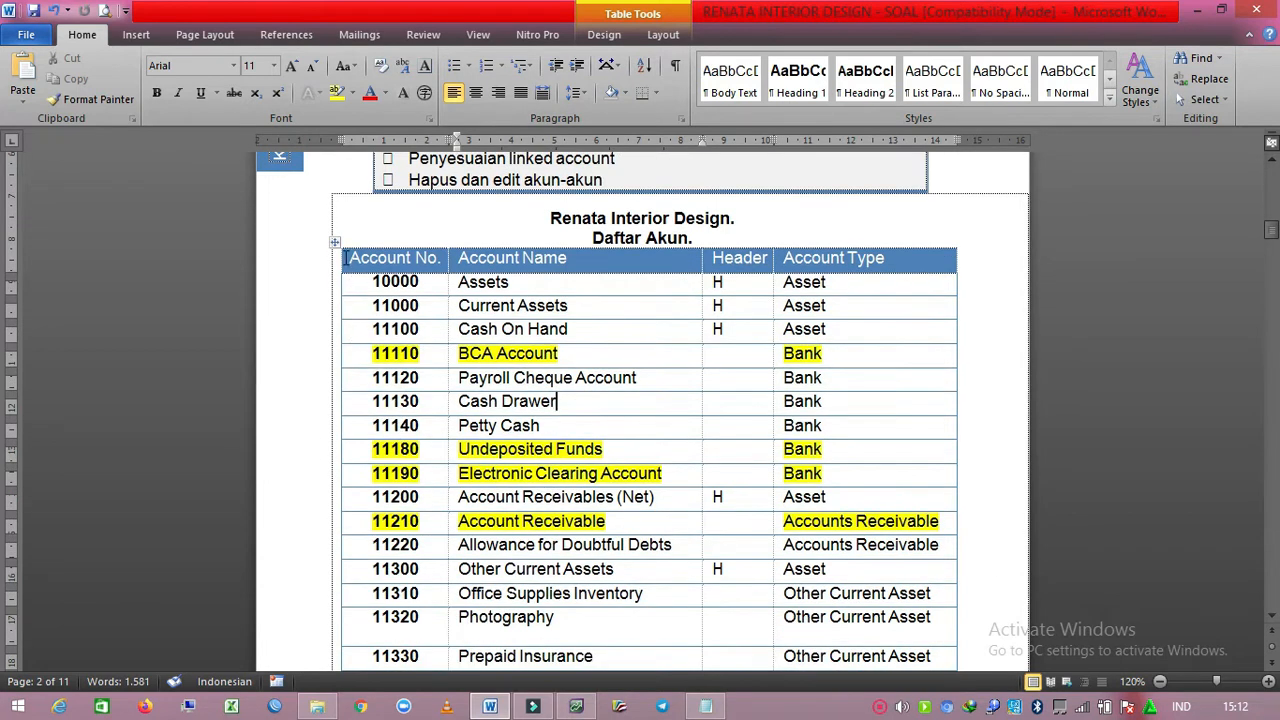
left_click_drag(345, 258, 905, 533)
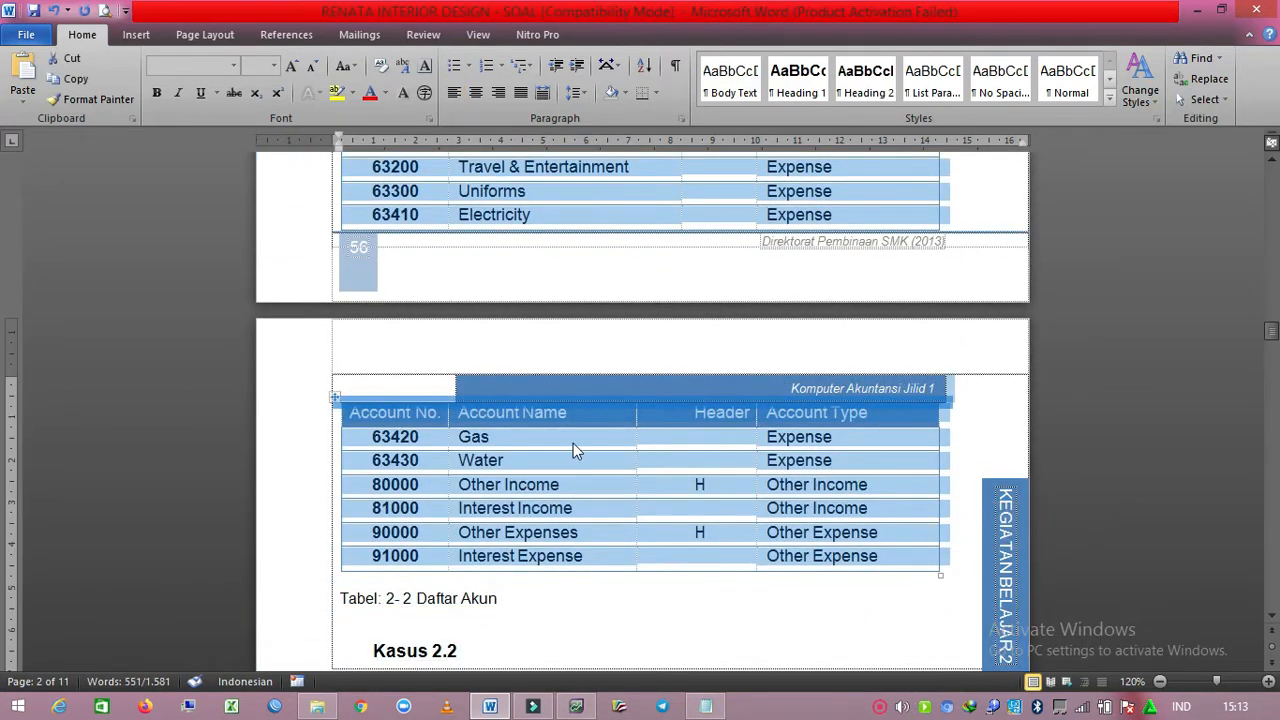
Step: Paste the copied account list into the blank Notepad document and maximize its window to view the list from the start
left_click(702, 707)
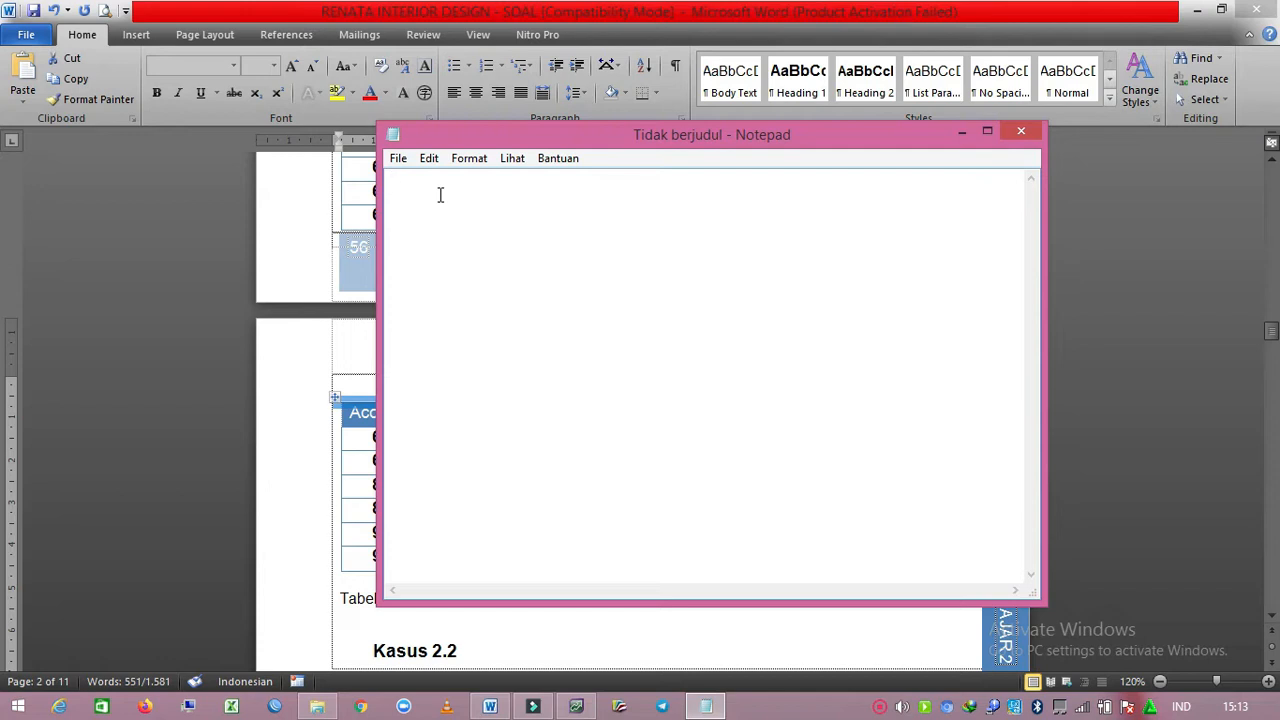
key("ctrl+v")
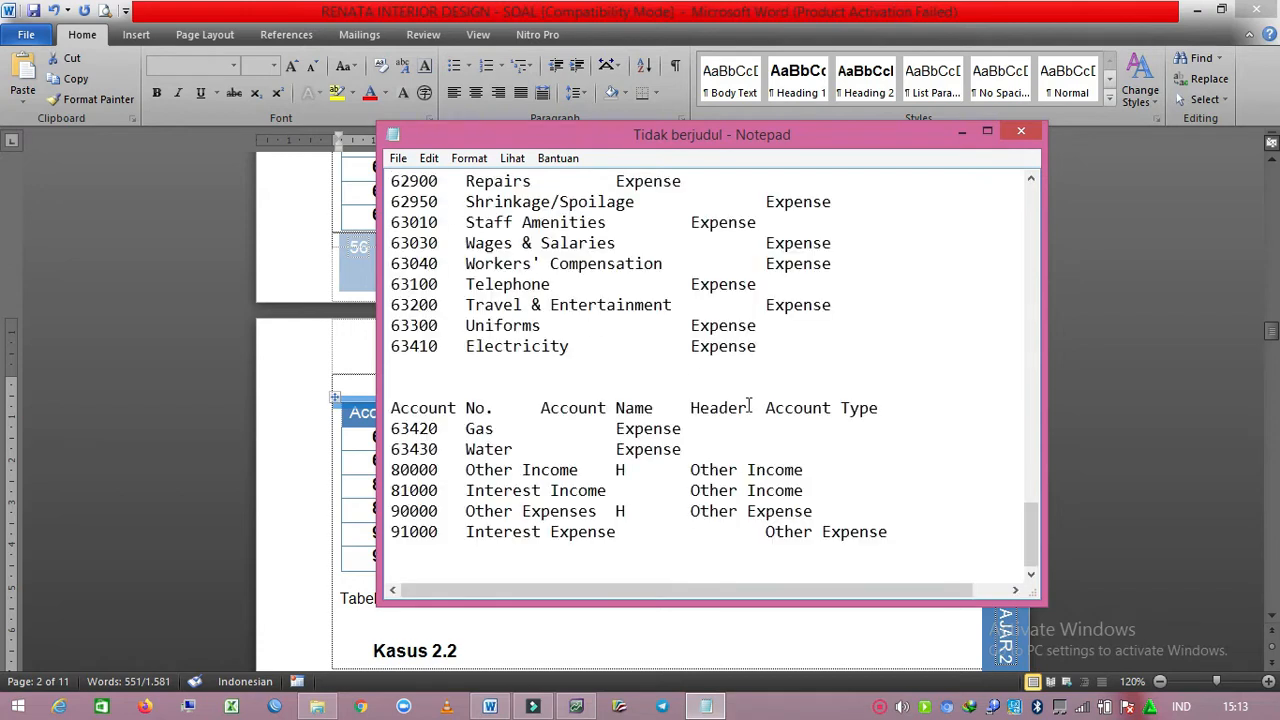
left_click(988, 133)
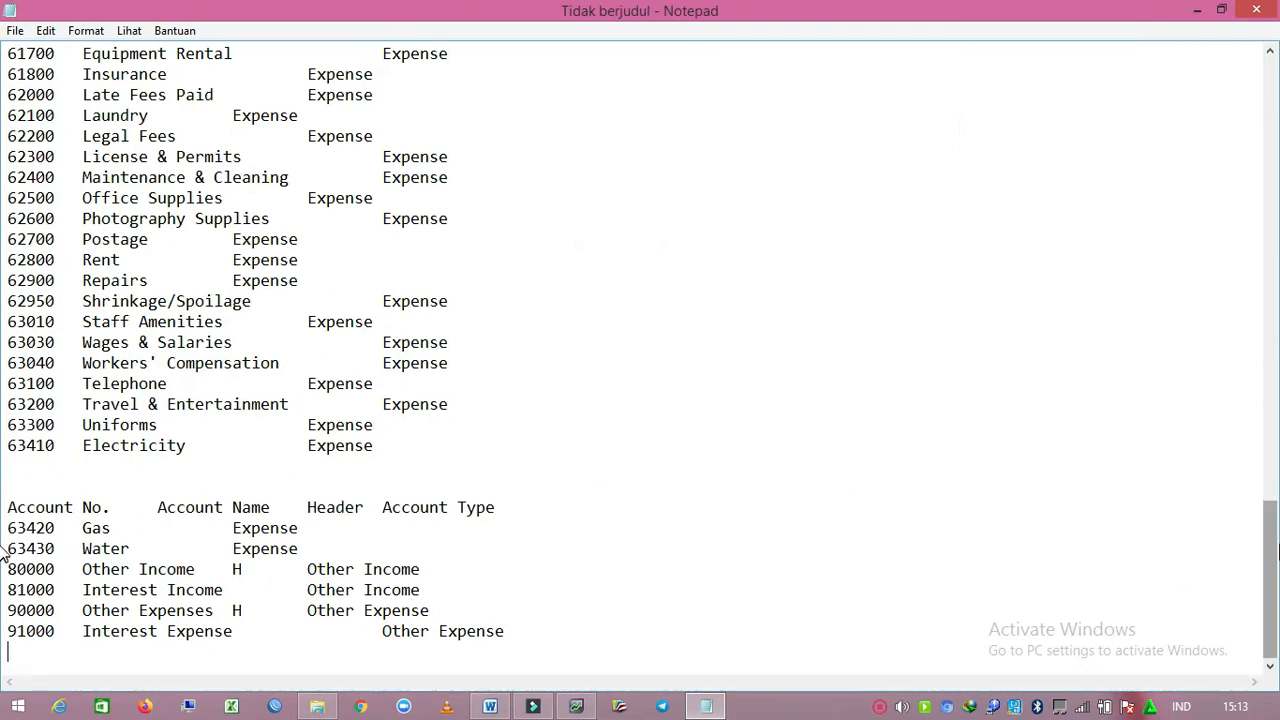
left_click_drag(1277, 550, 1277, 70)
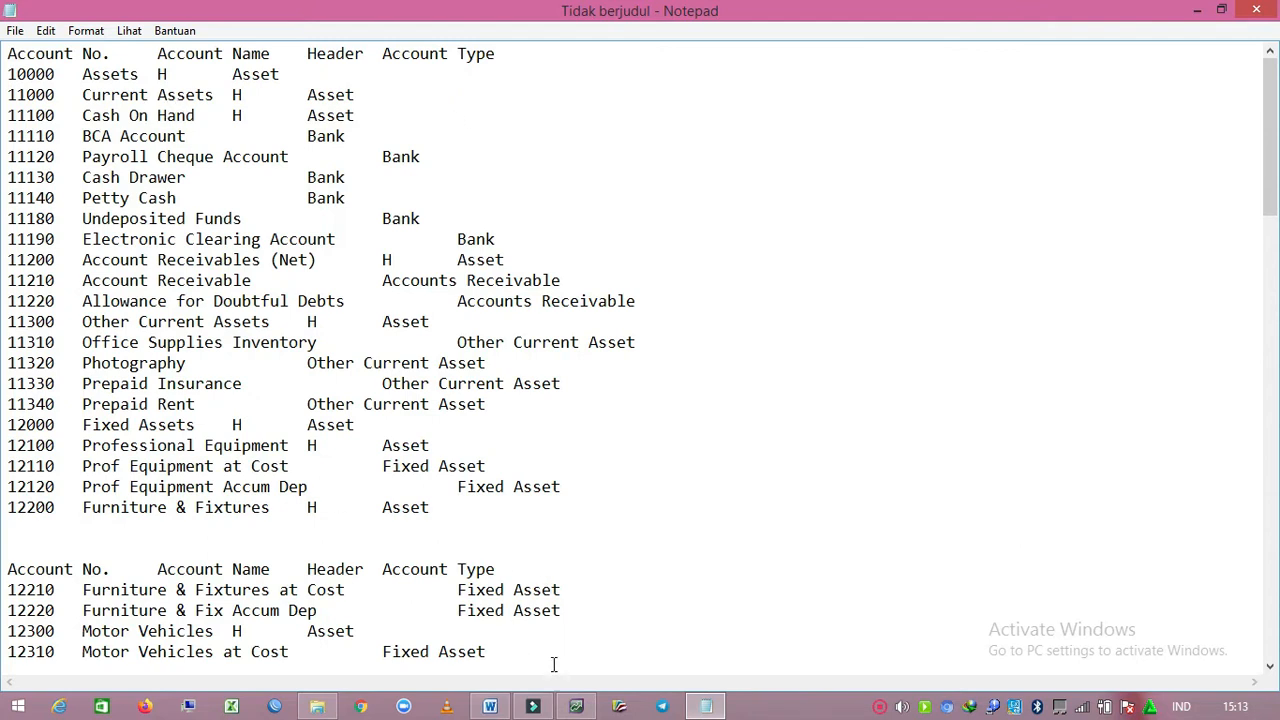
Step: Check the highlighted accounts in the Word table, then delete the 11110 BCA Account line from the Notepad list
left_click(490, 706)
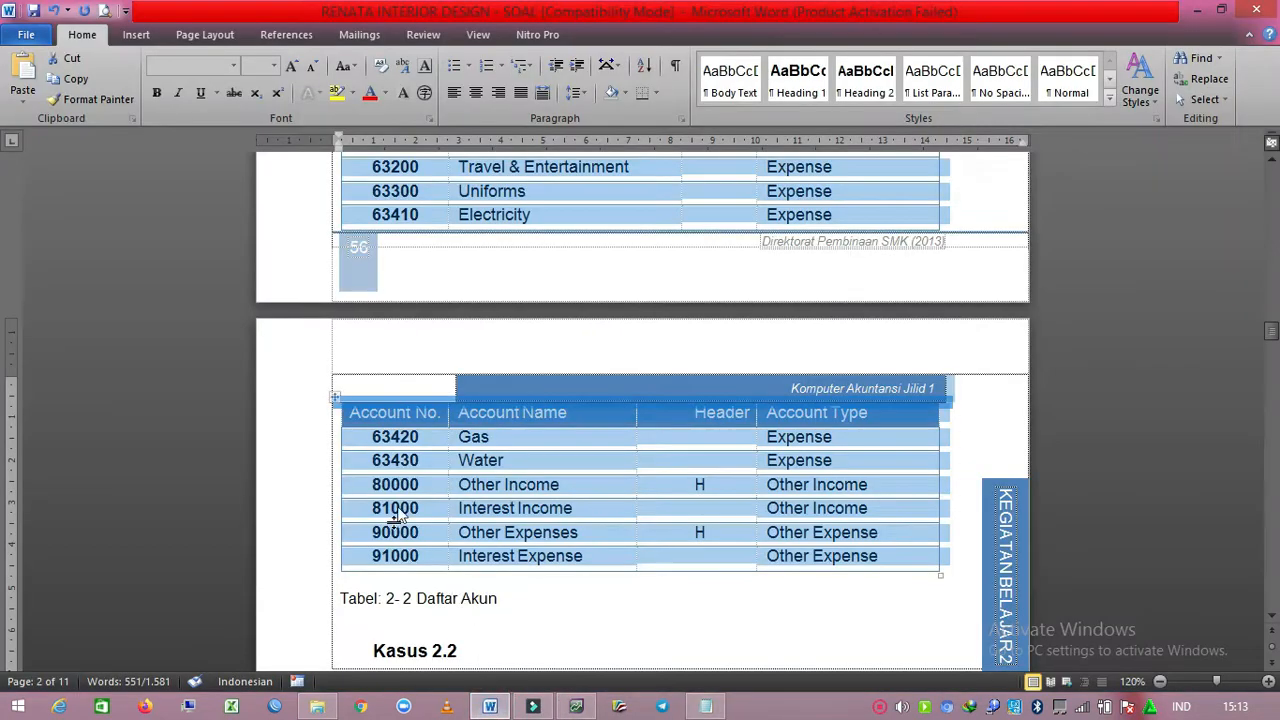
scroll(835, 411, "up", 20)
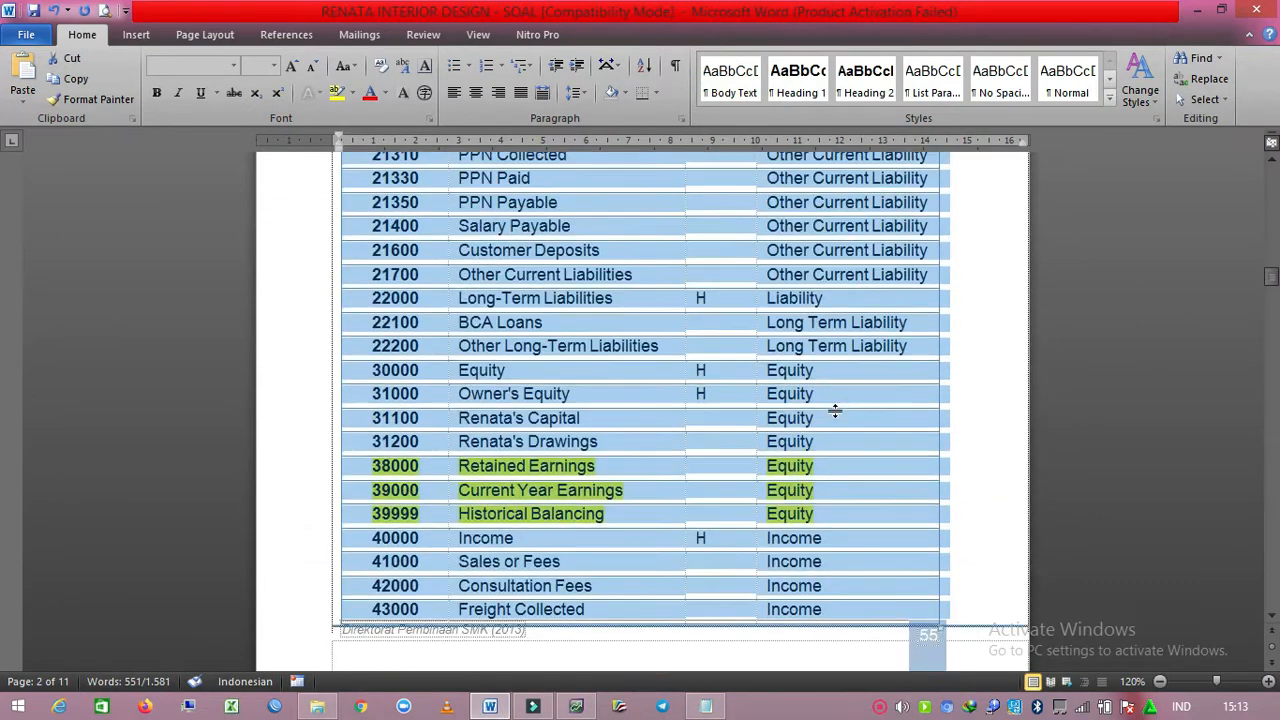
scroll(835, 411, "up", 10)
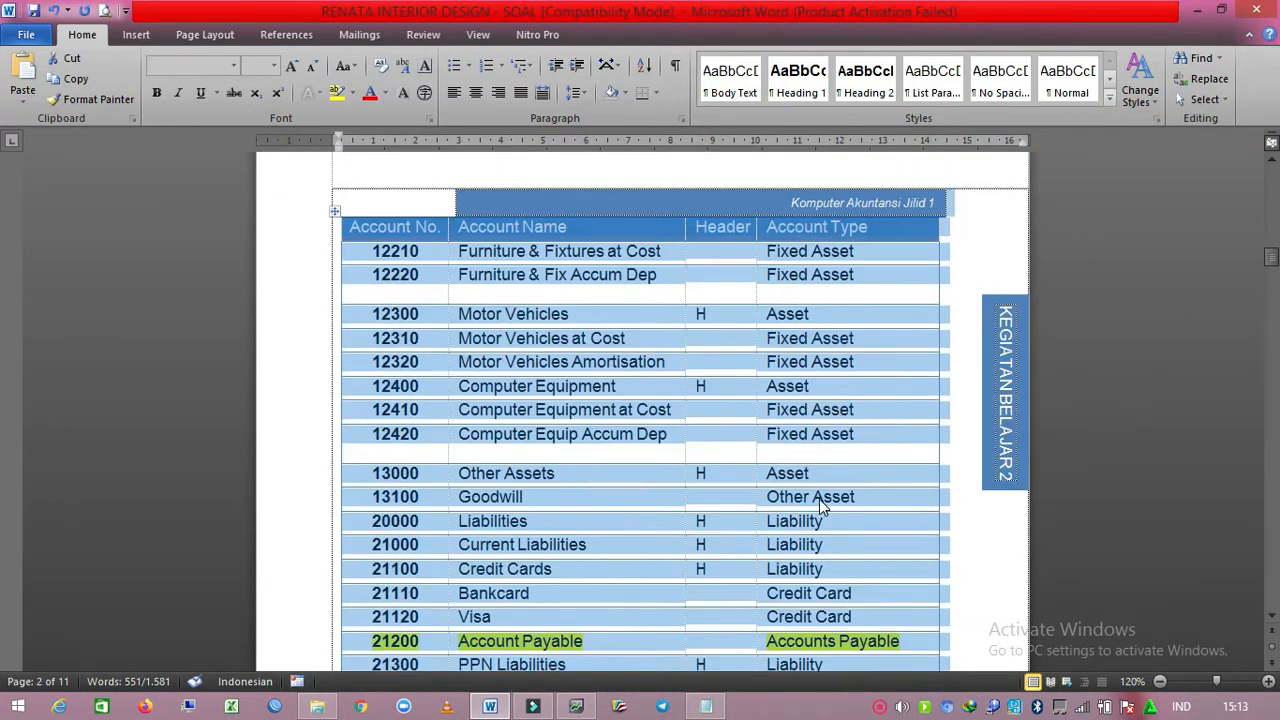
scroll(656, 475, "up", 10)
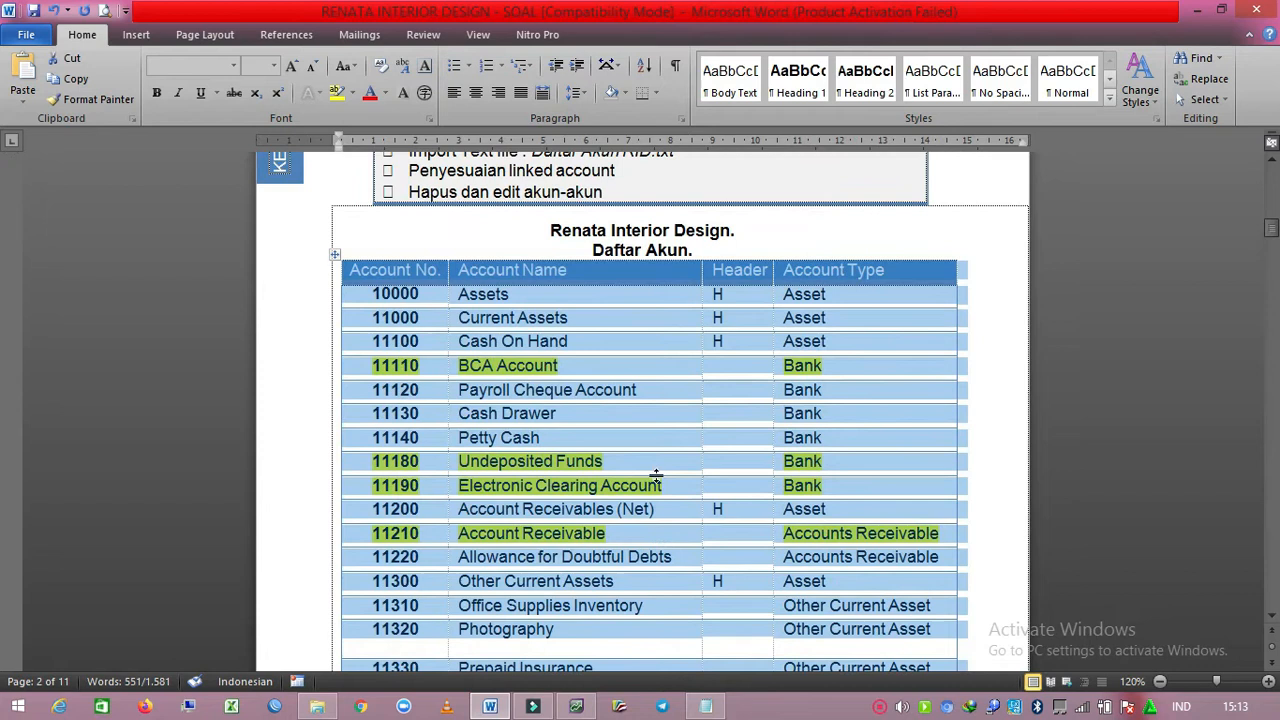
left_click(522, 440)
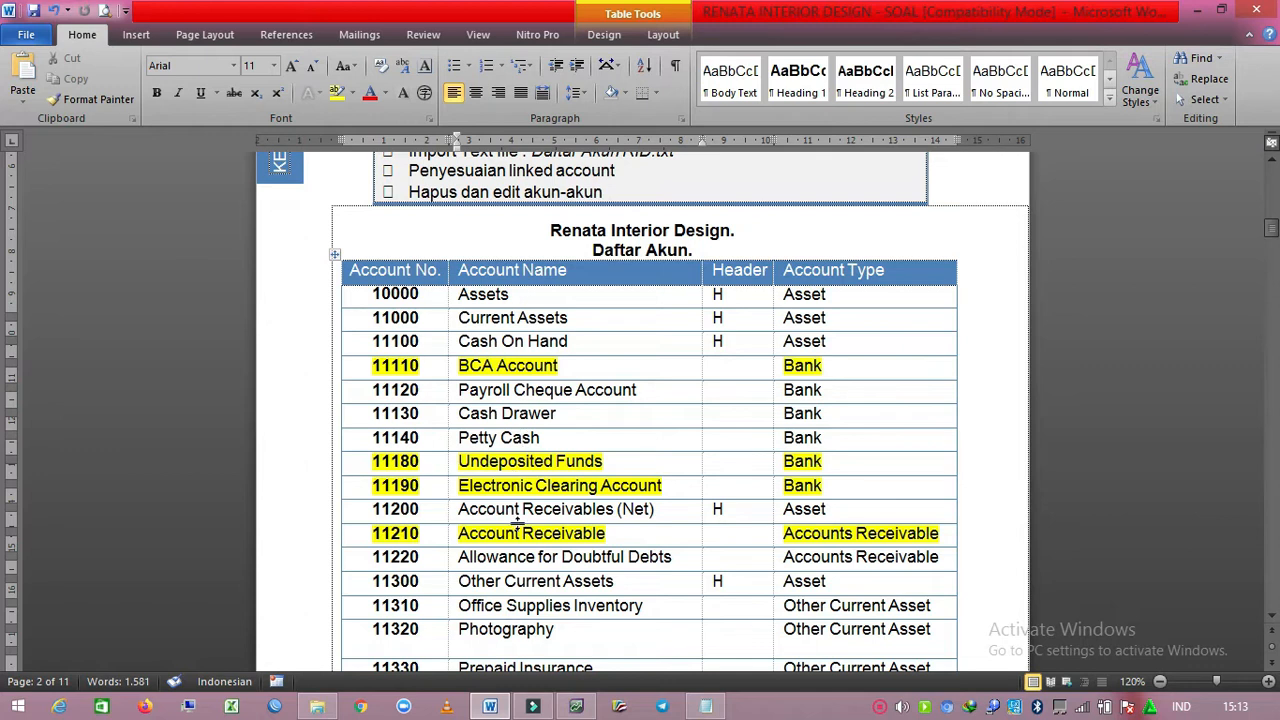
left_click(706, 706)
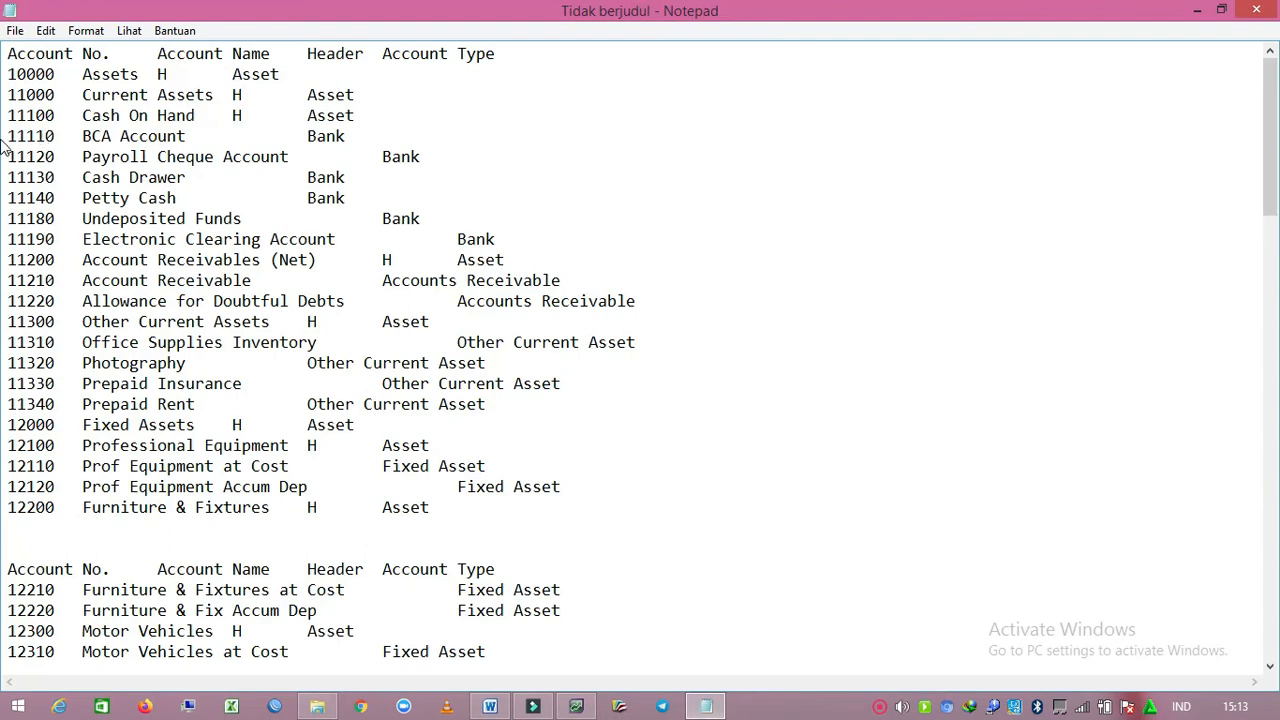
left_click_drag(8, 136, 359, 140)
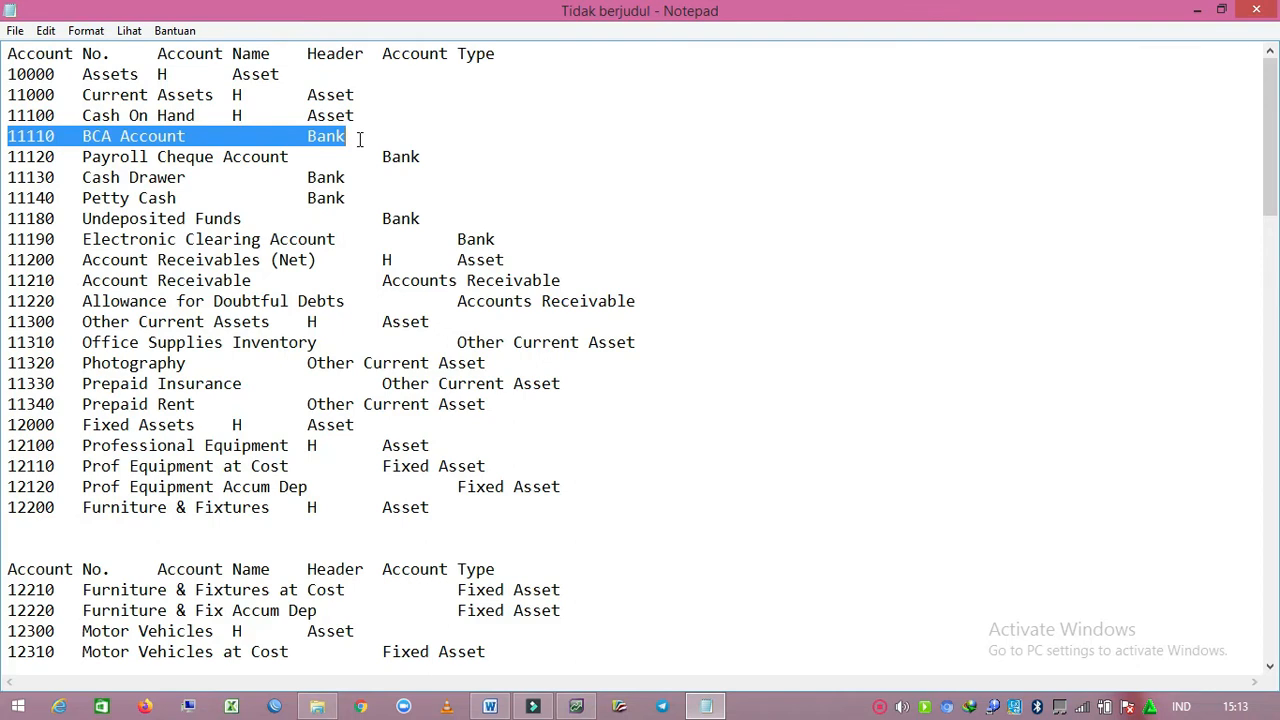
key("Delete")
key("Delete")
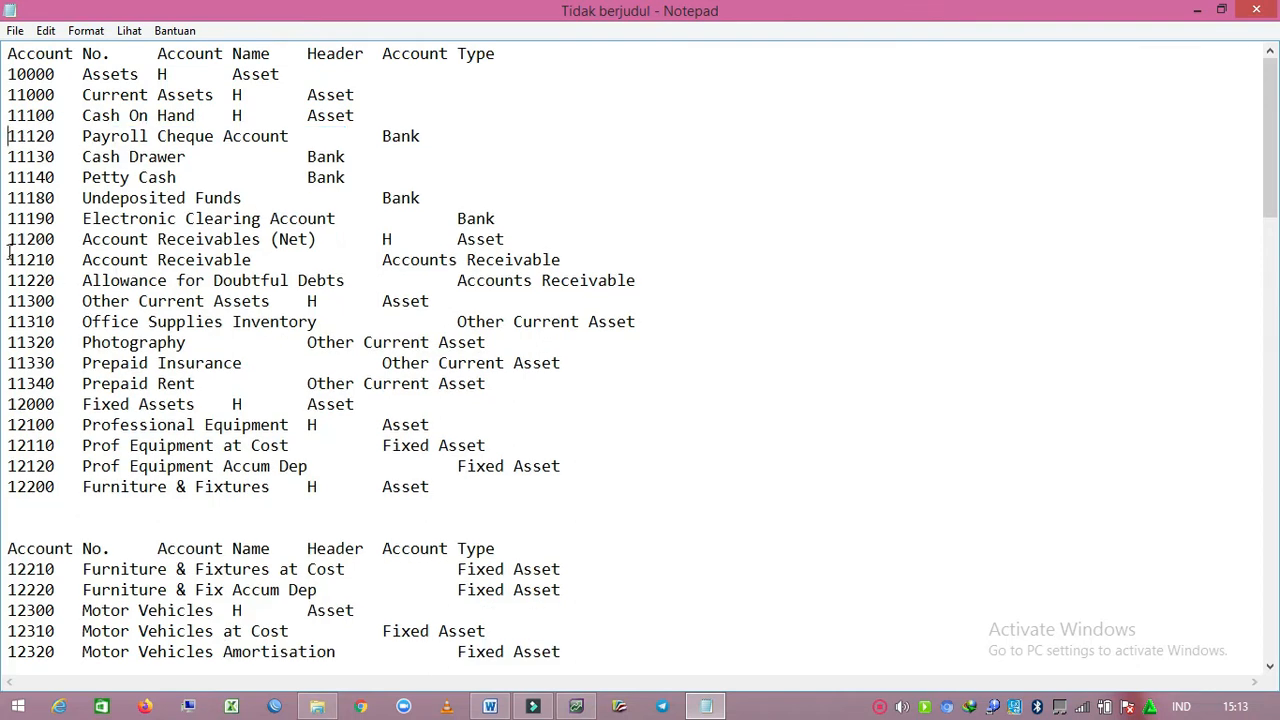
Step: Delete the 11180 Undeposited Funds, 11190 Electronic Clearing Account and 11210 Account Receivable lines from the list
left_click_drag(9, 198, 508, 218)
key("Delete")
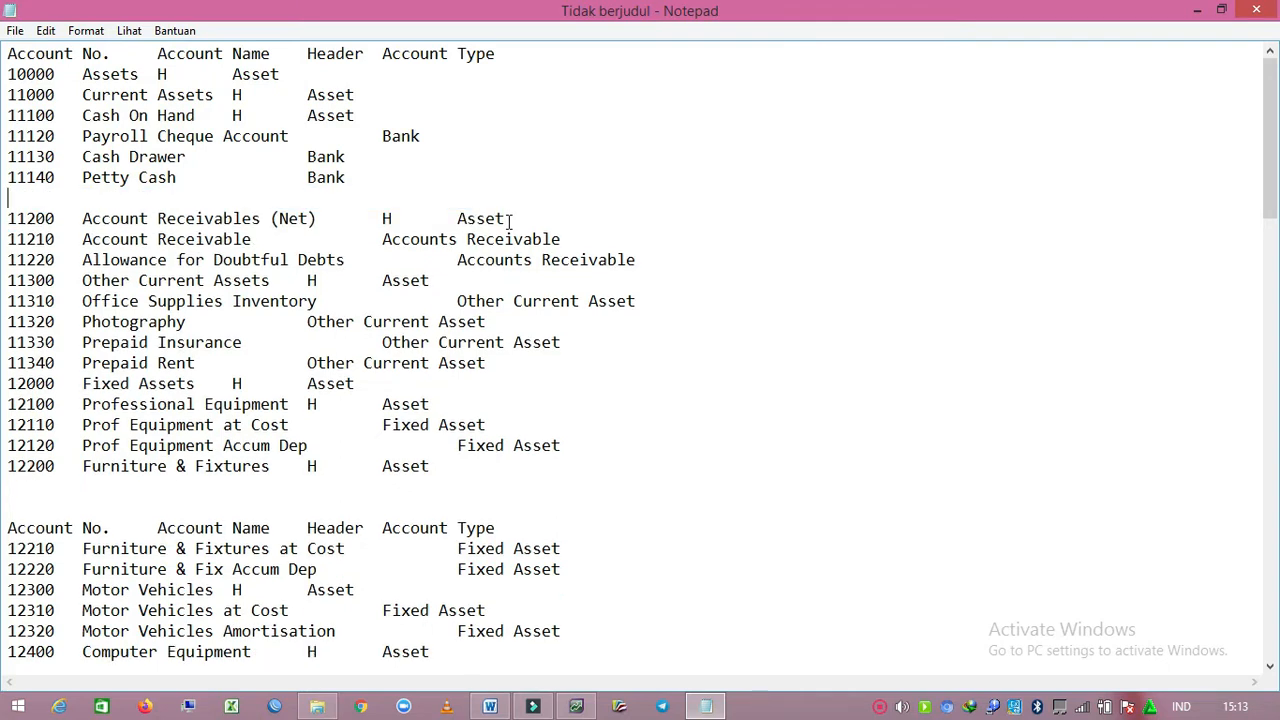
key("Delete")
left_click_drag(9, 218, 584, 221)
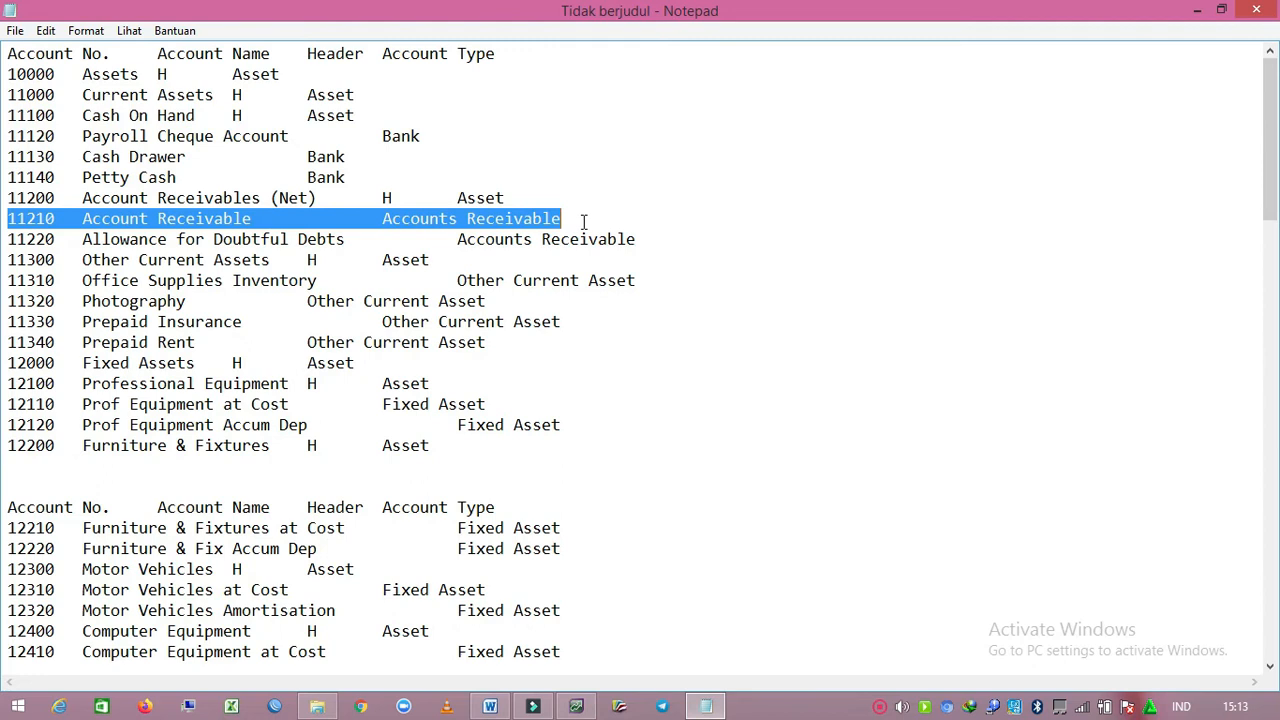
key("Delete")
key("Delete")
Step: Remove the blank lines and the repeated header row between accounts 12200 and 12210
scroll(259, 380, "down", 1)
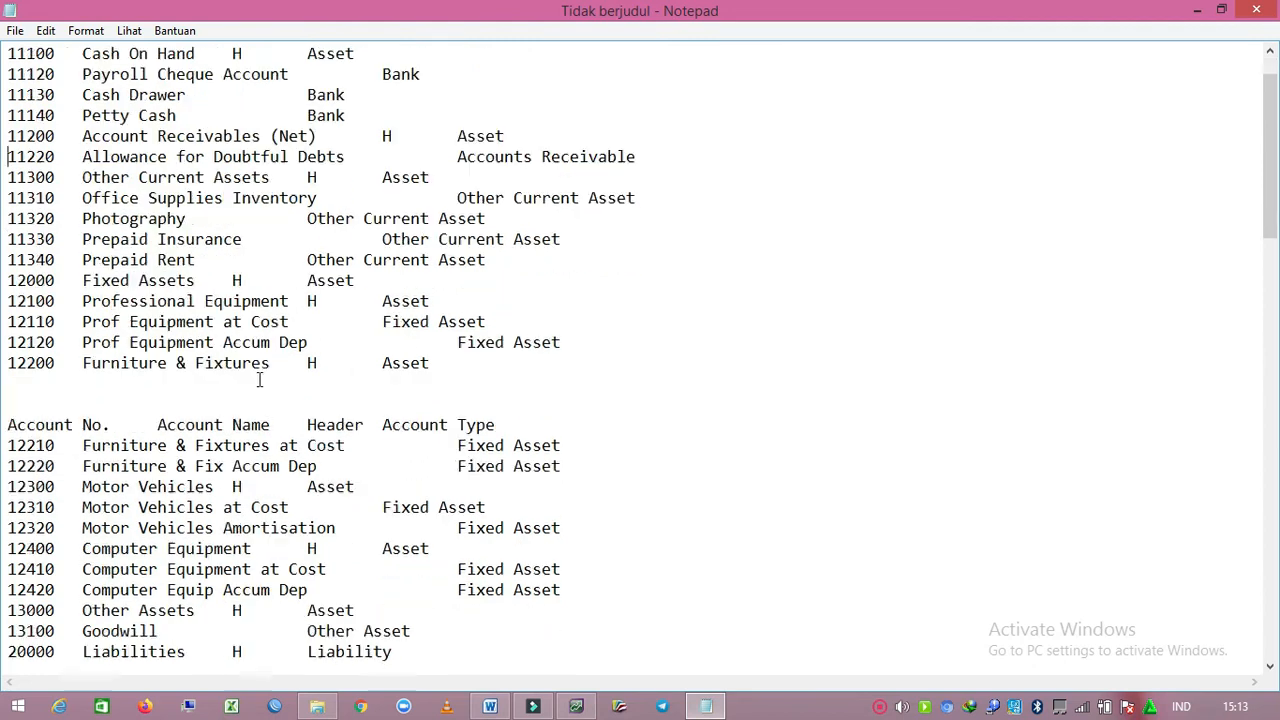
scroll(259, 380, "down", 1)
left_click_drag(9, 321, 518, 370)
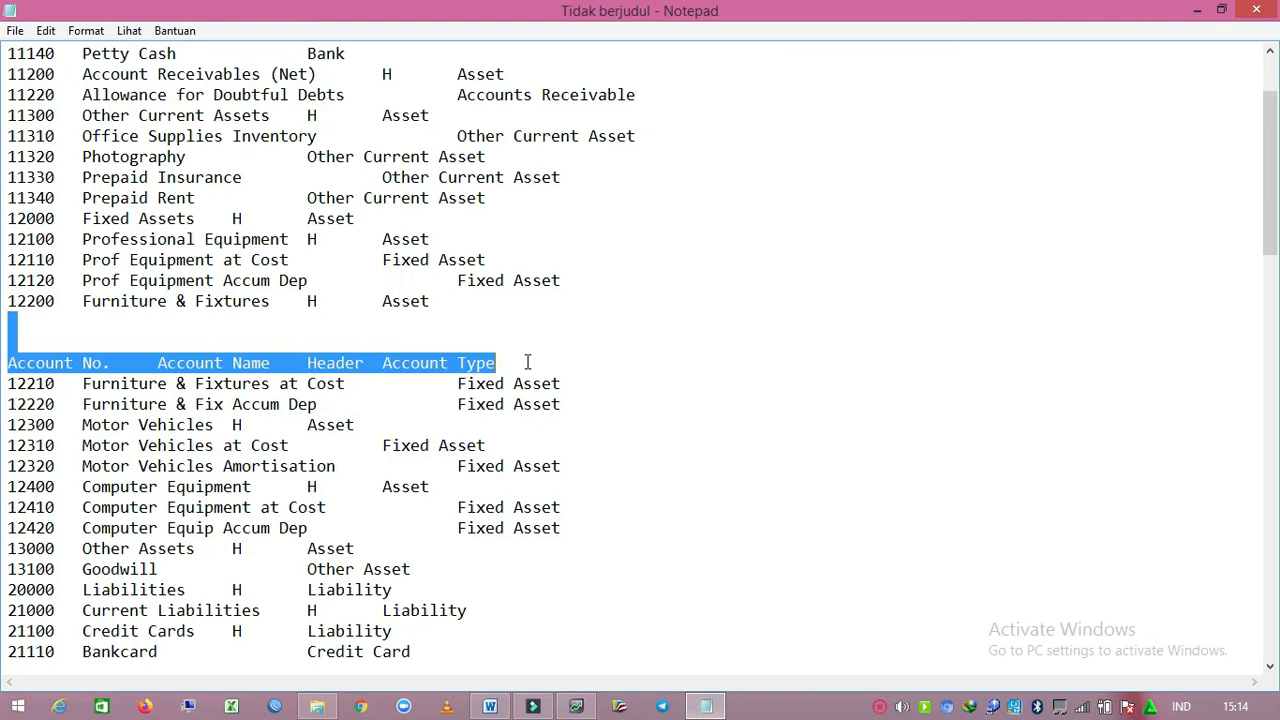
key("Delete")
key("Delete")
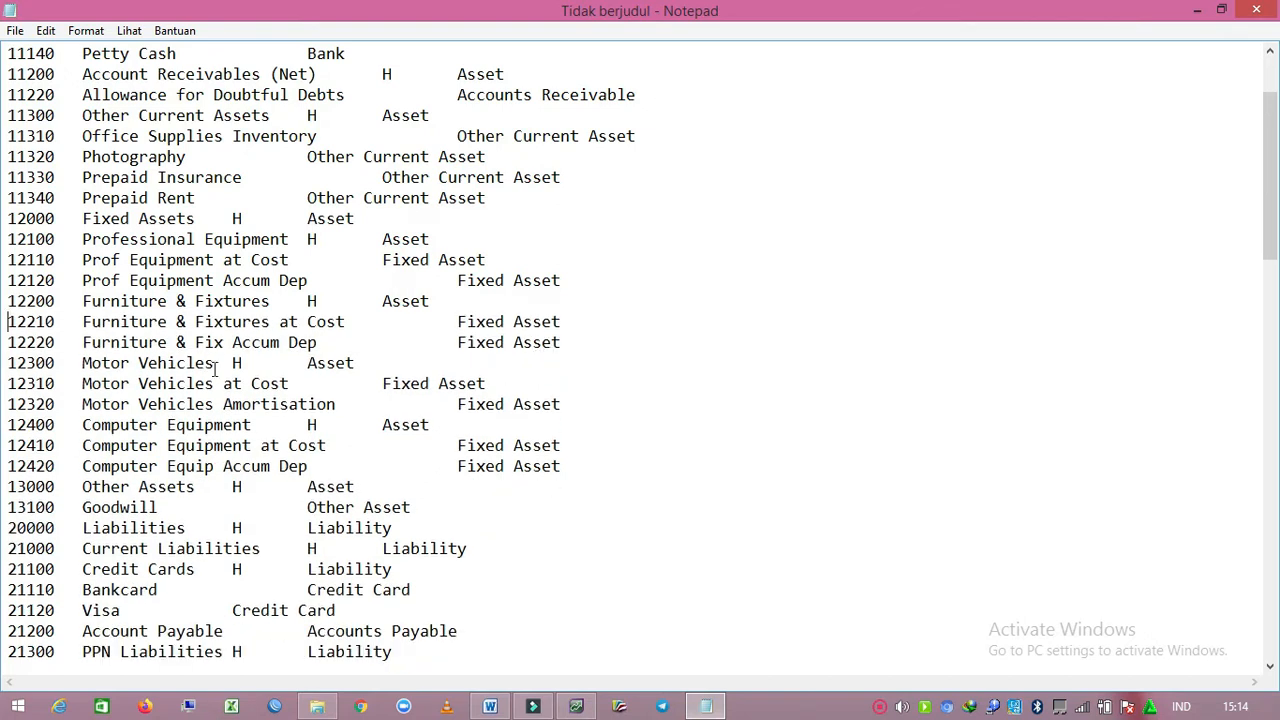
Step: Check the highlighted liability and equity accounts in the Word table, and delete the 21200 Account Payable line in Notepad
left_click(701, 712)
scroll(522, 540, "down", 5)
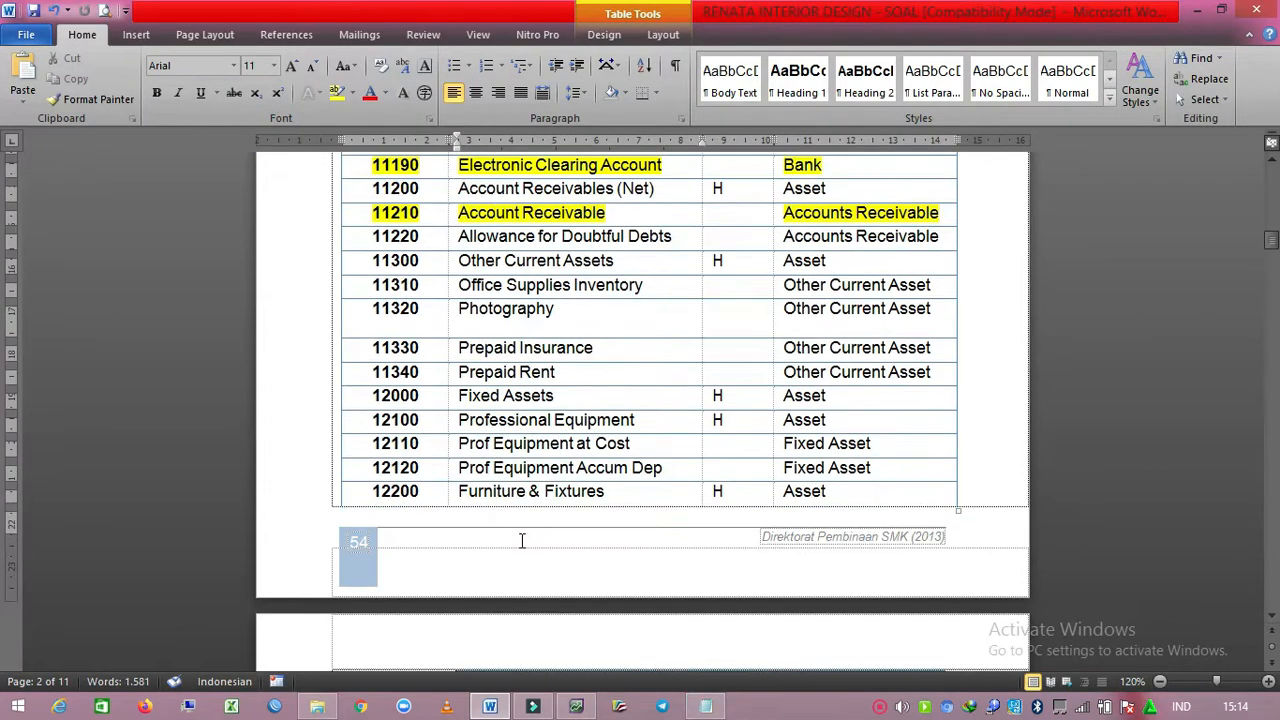
scroll(522, 540, "down", 12)
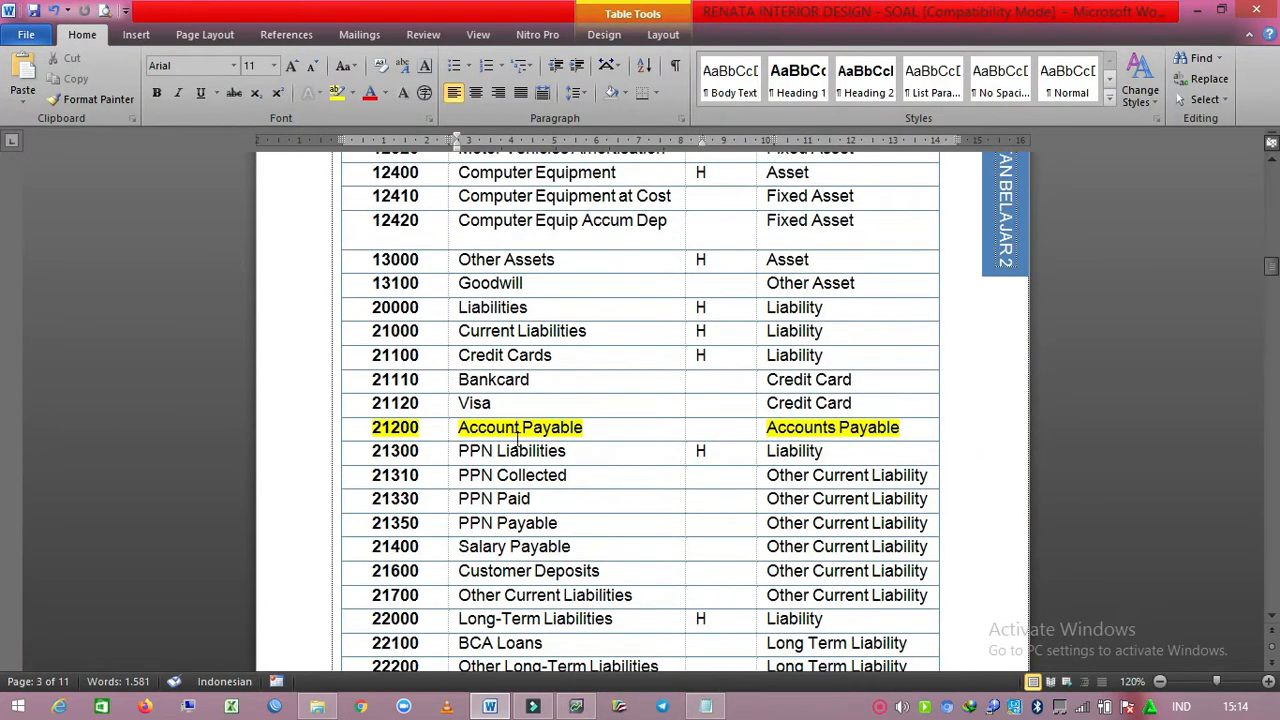
scroll(519, 437, "down", 6)
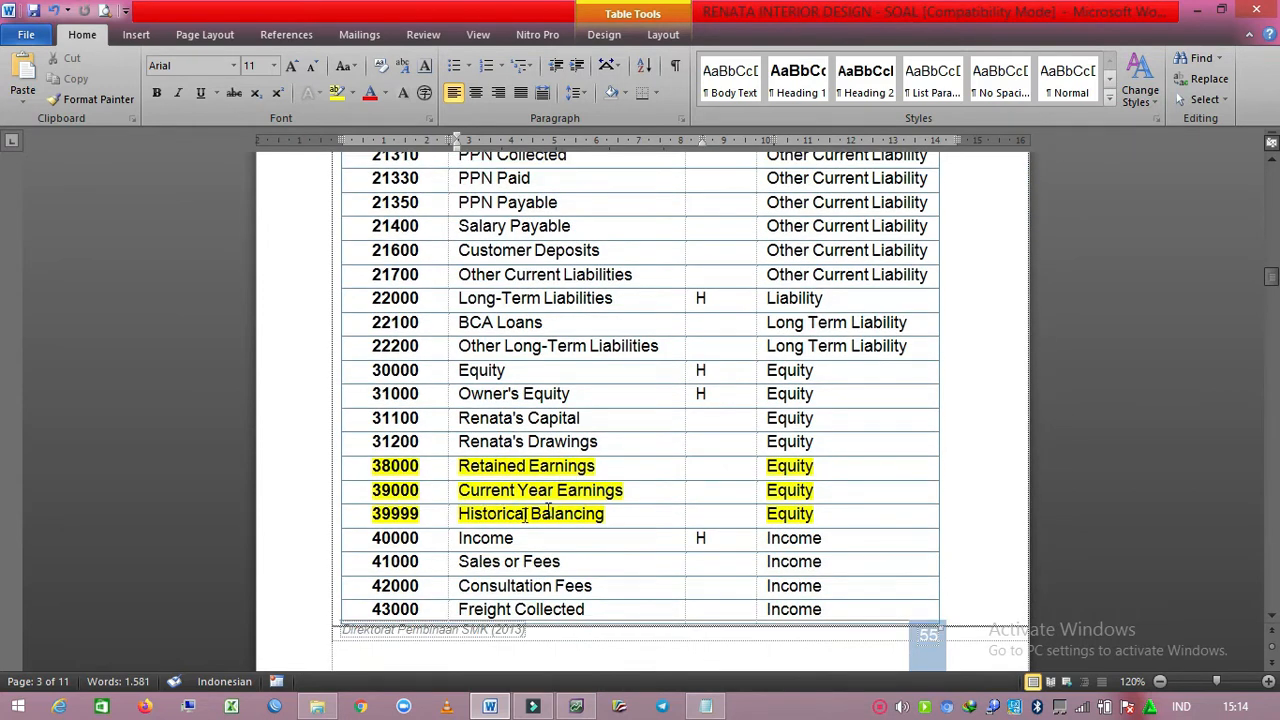
left_click(706, 706)
scroll(216, 424, "down", 4)
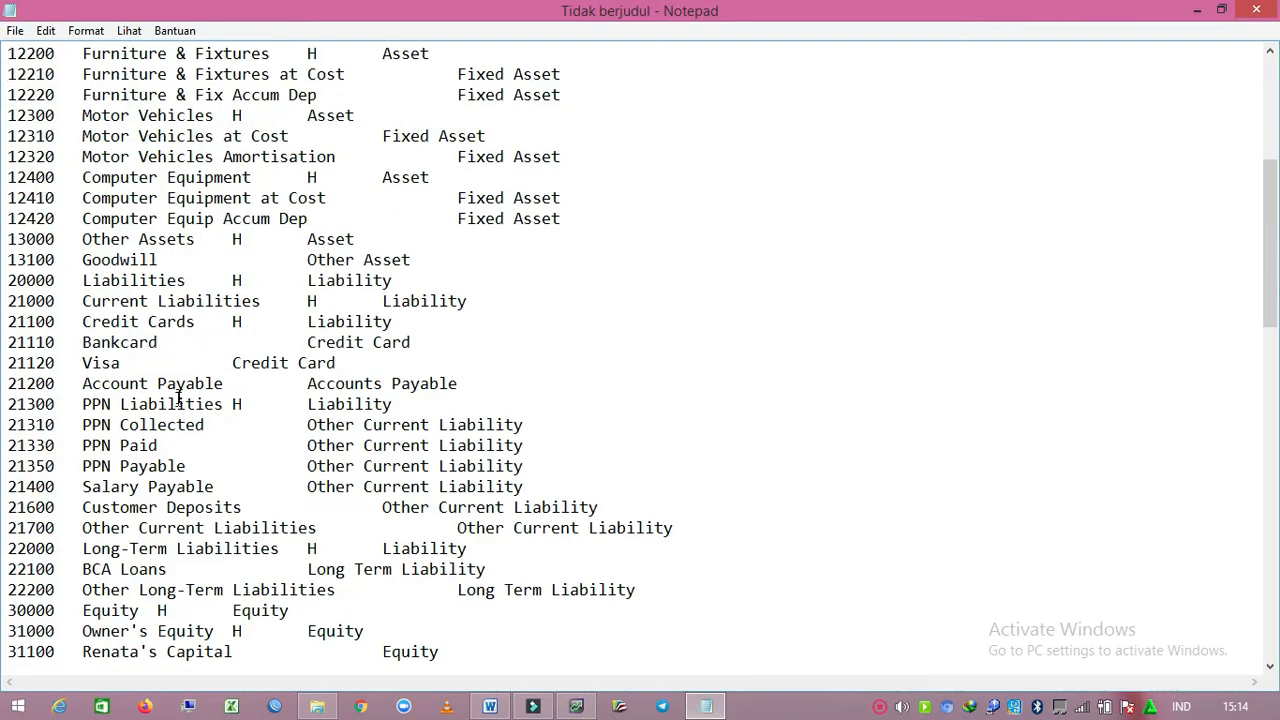
left_click_drag(10, 385, 470, 390)
key("Delete")
key("Delete")
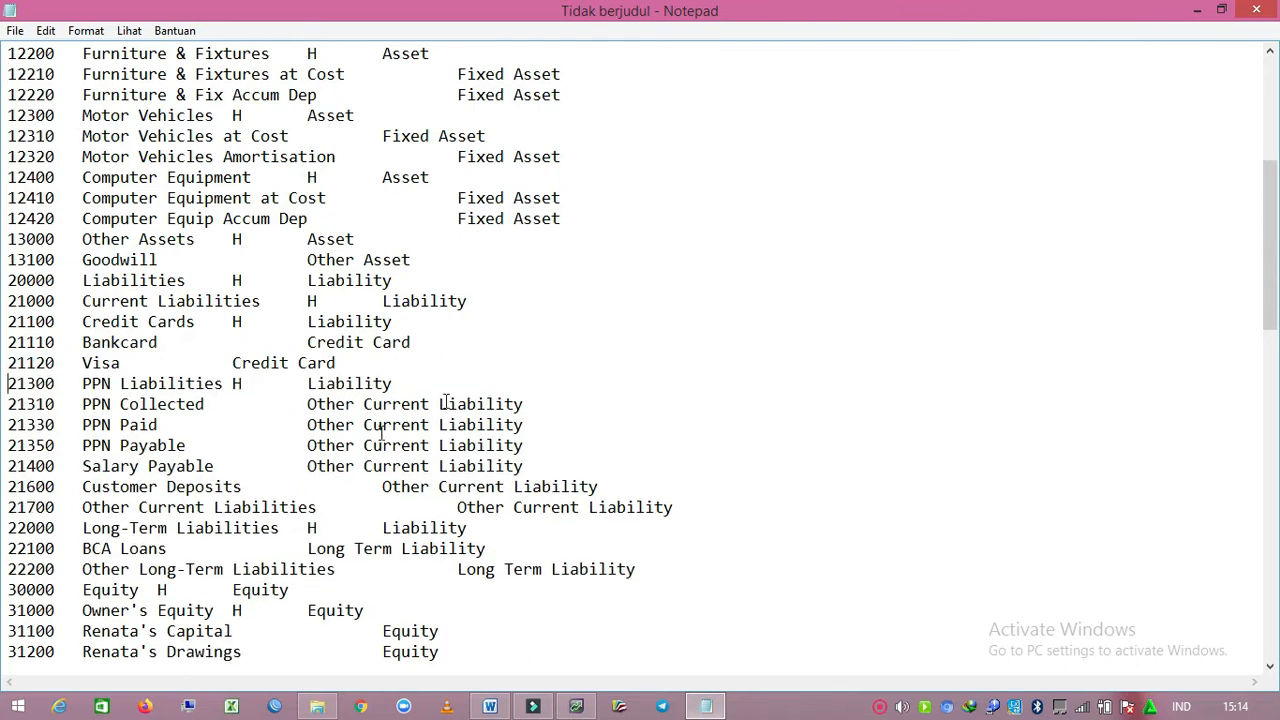
Step: Delete the 38000 Retained Earnings, 39000 Current Year Earnings and 39999 Historical Balancing lines from the list
scroll(273, 483, "down", 2)
scroll(273, 483, "down", 2)
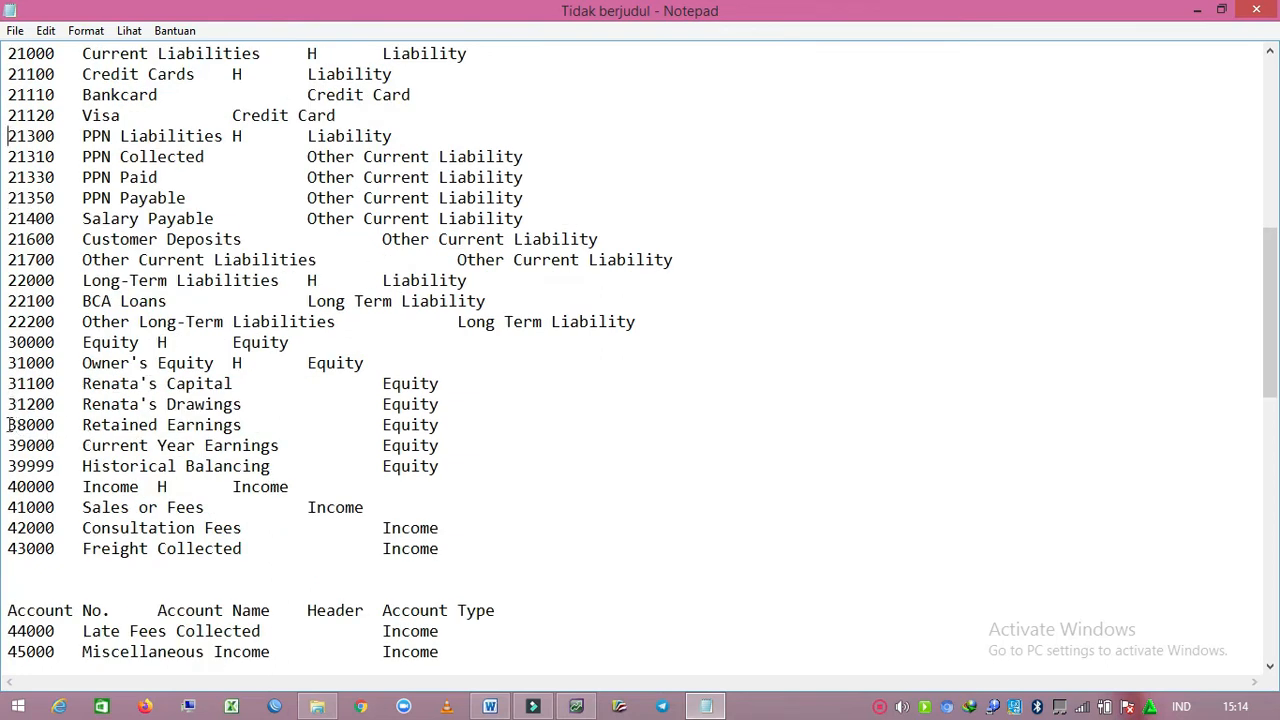
left_click_drag(9, 425, 455, 463)
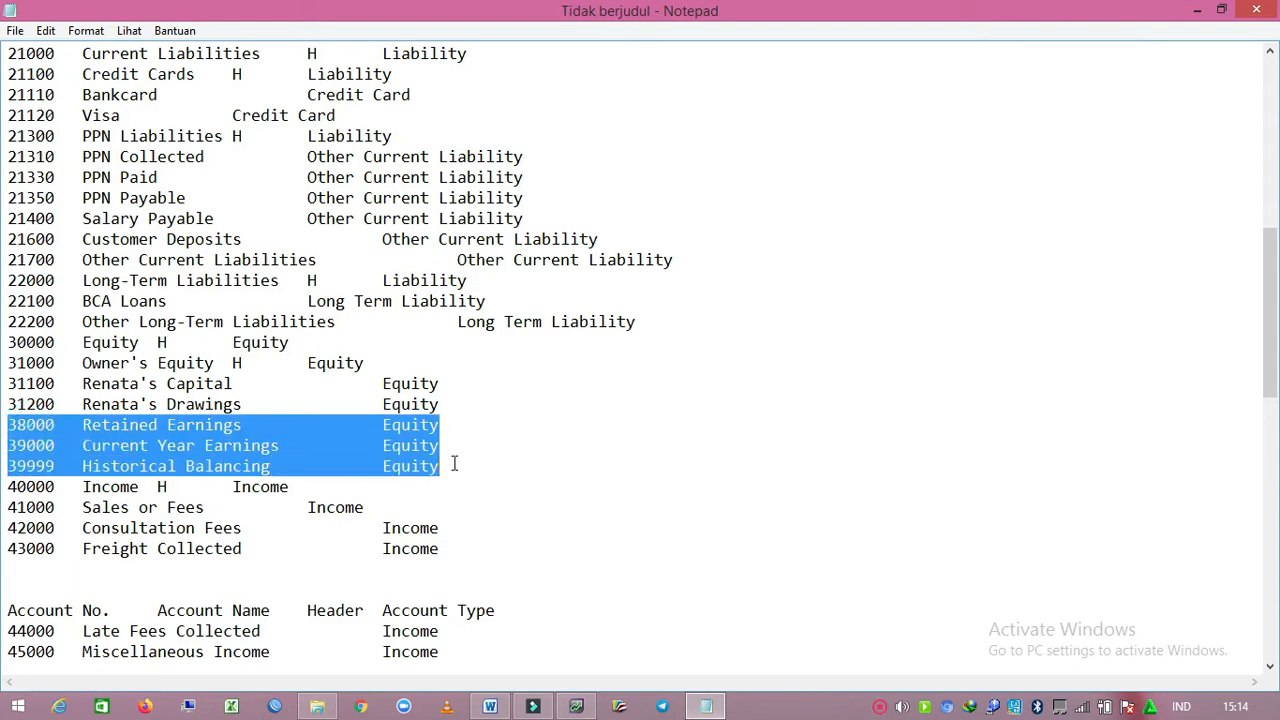
key("Delete")
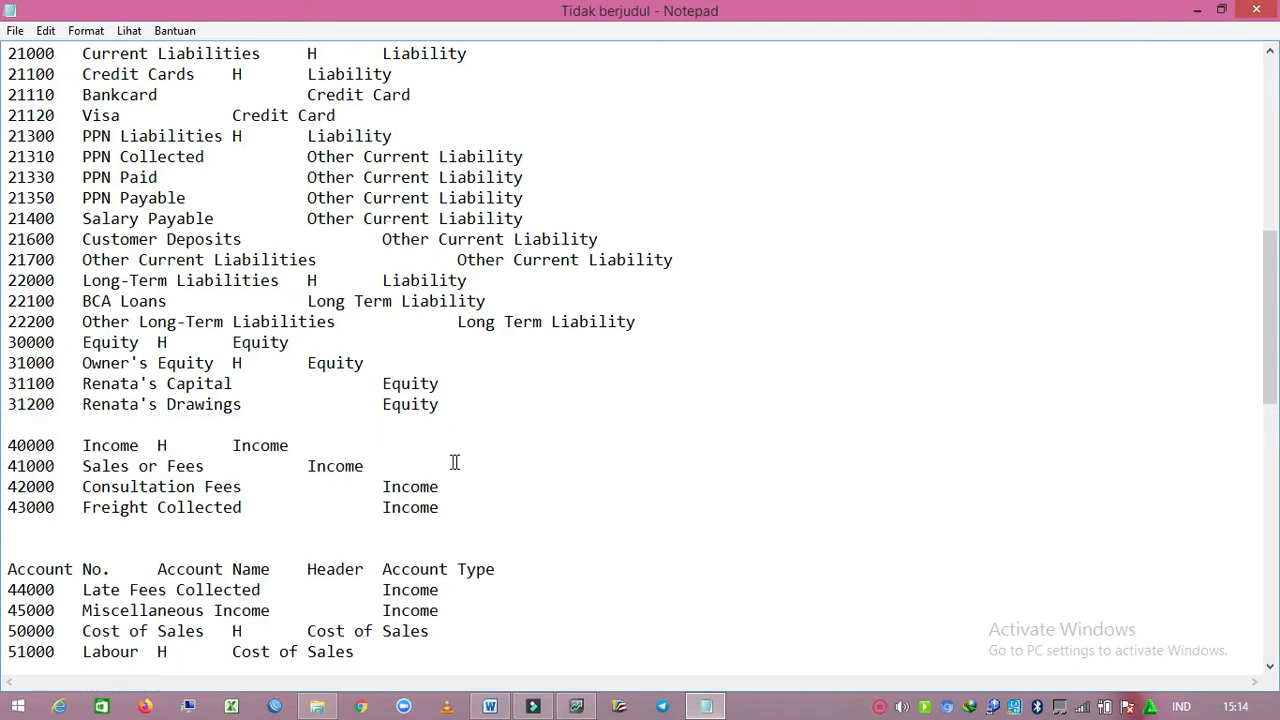
key("Delete")
Step: Remove the blank lines and the repeated header row between accounts 43000 and 44000
scroll(200, 457, "down", 3)
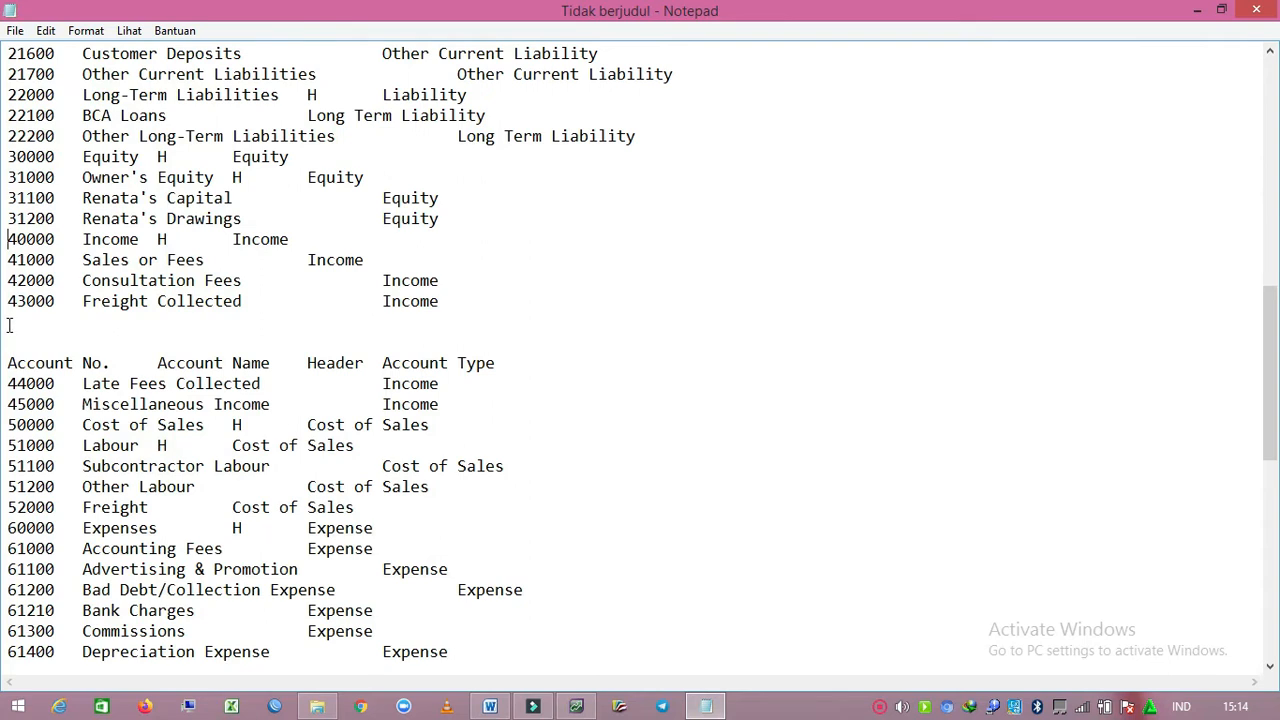
left_click_drag(9, 321, 513, 363)
key("Delete")
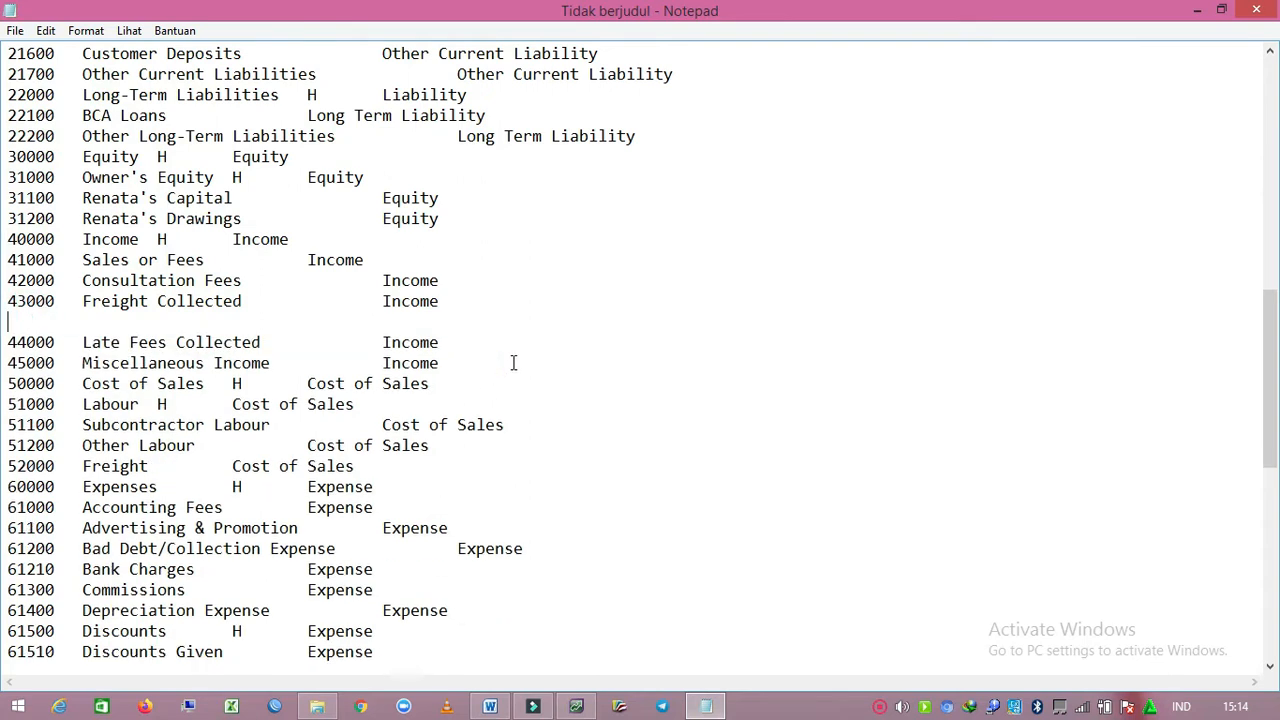
key("Delete")
Step: Check the highlighted expense accounts in the Word table, and delete the 63030 Wages & Salaries and 63040 Workers' Compensation lines in Notepad
left_click(706, 706)
scroll(568, 579, "down", 5)
scroll(568, 579, "down", 12)
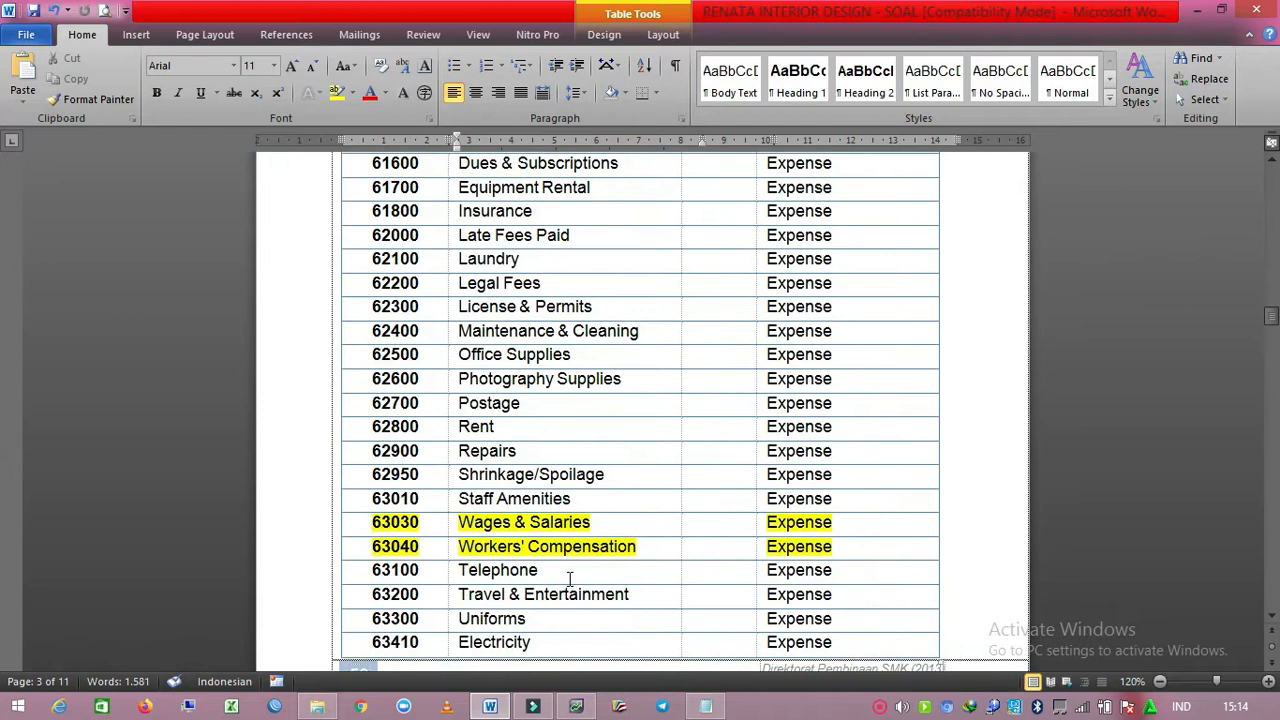
scroll(570, 579, "down", 3)
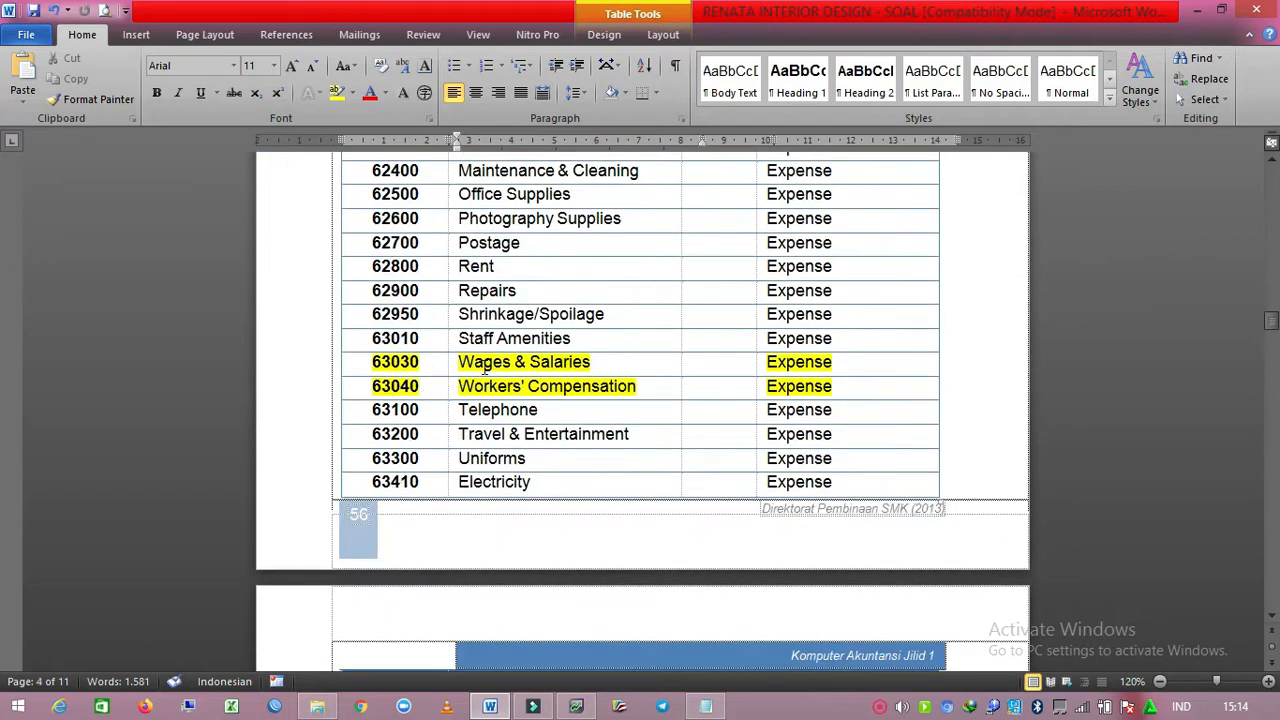
scroll(664, 390, "down", 1)
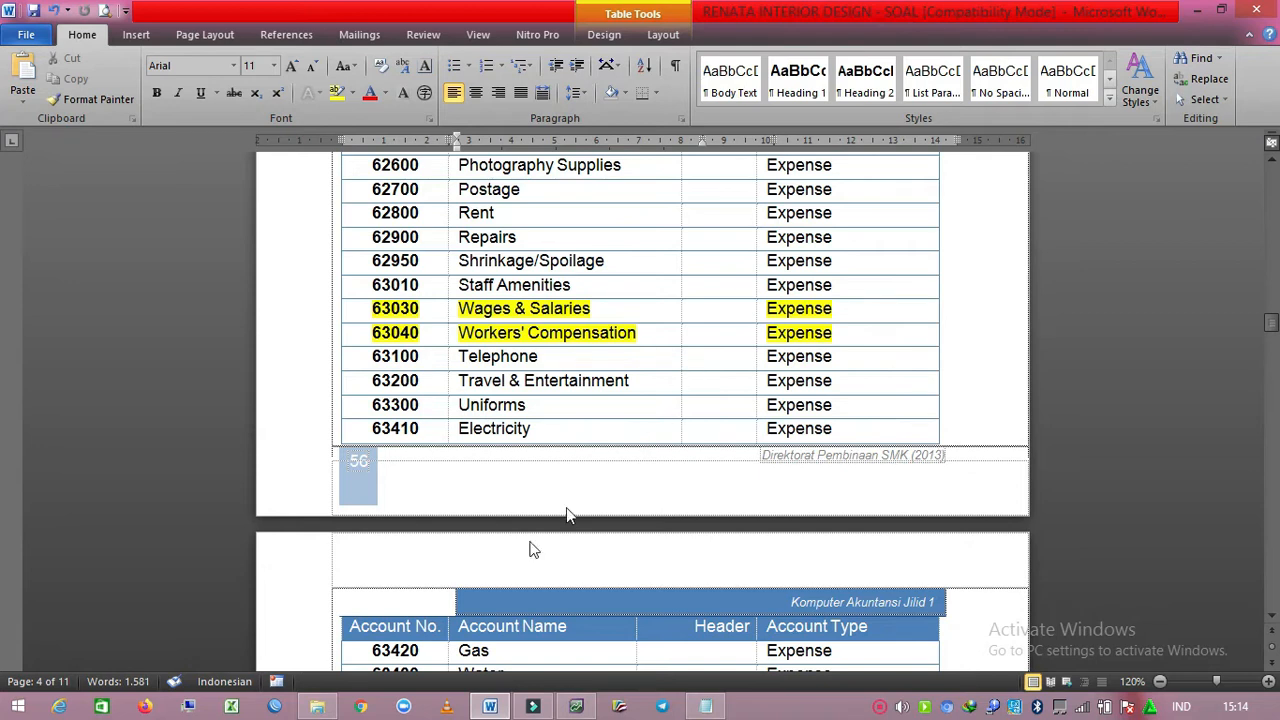
left_click(706, 707)
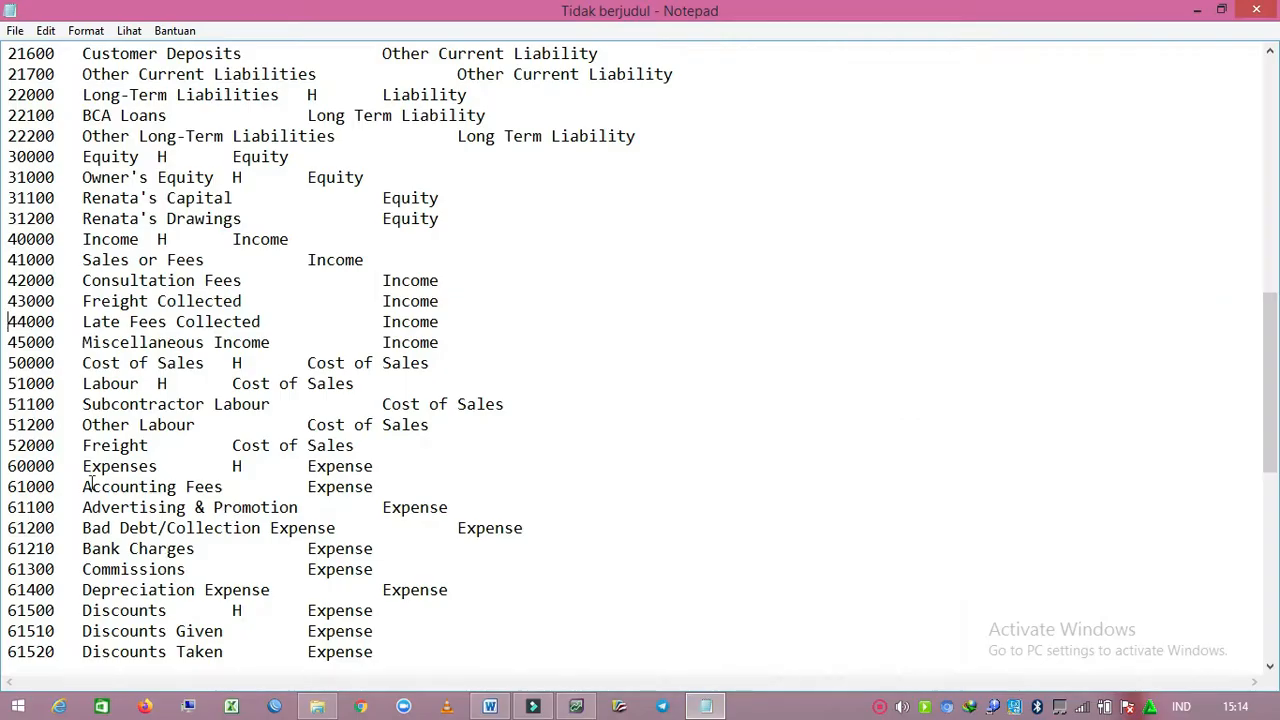
scroll(90, 485, "down", 9)
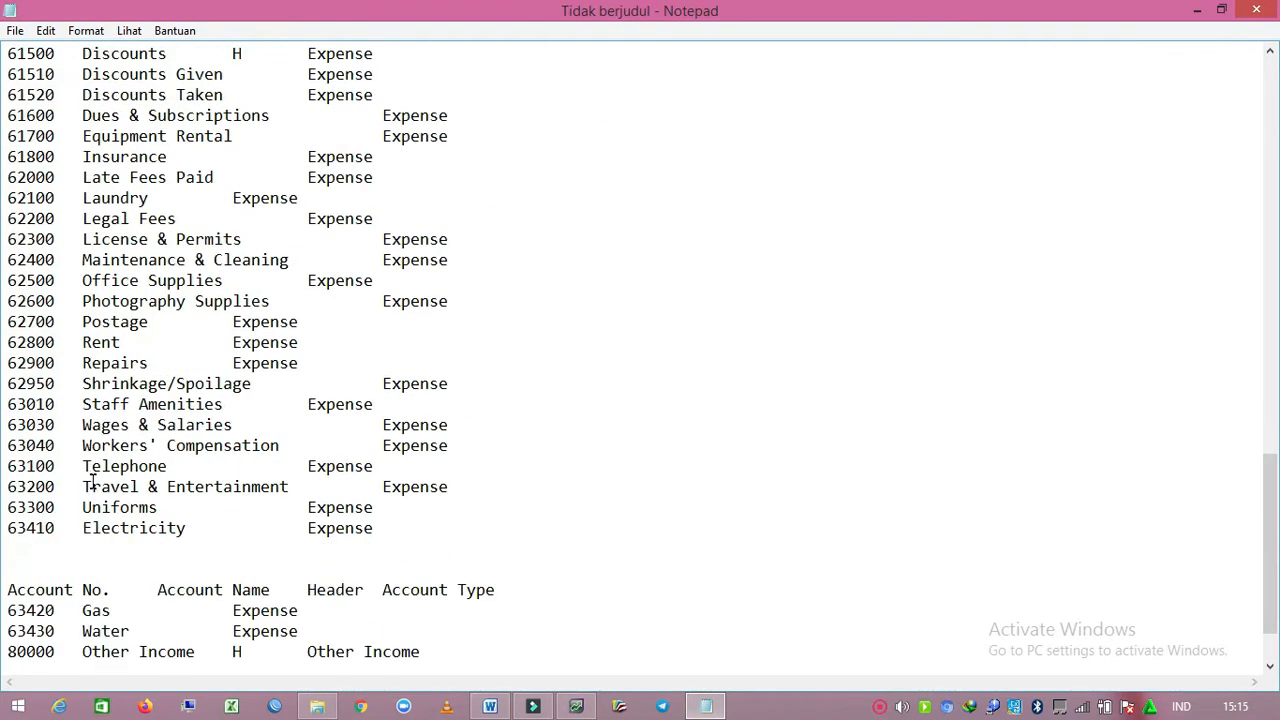
scroll(43, 506, "down", 2)
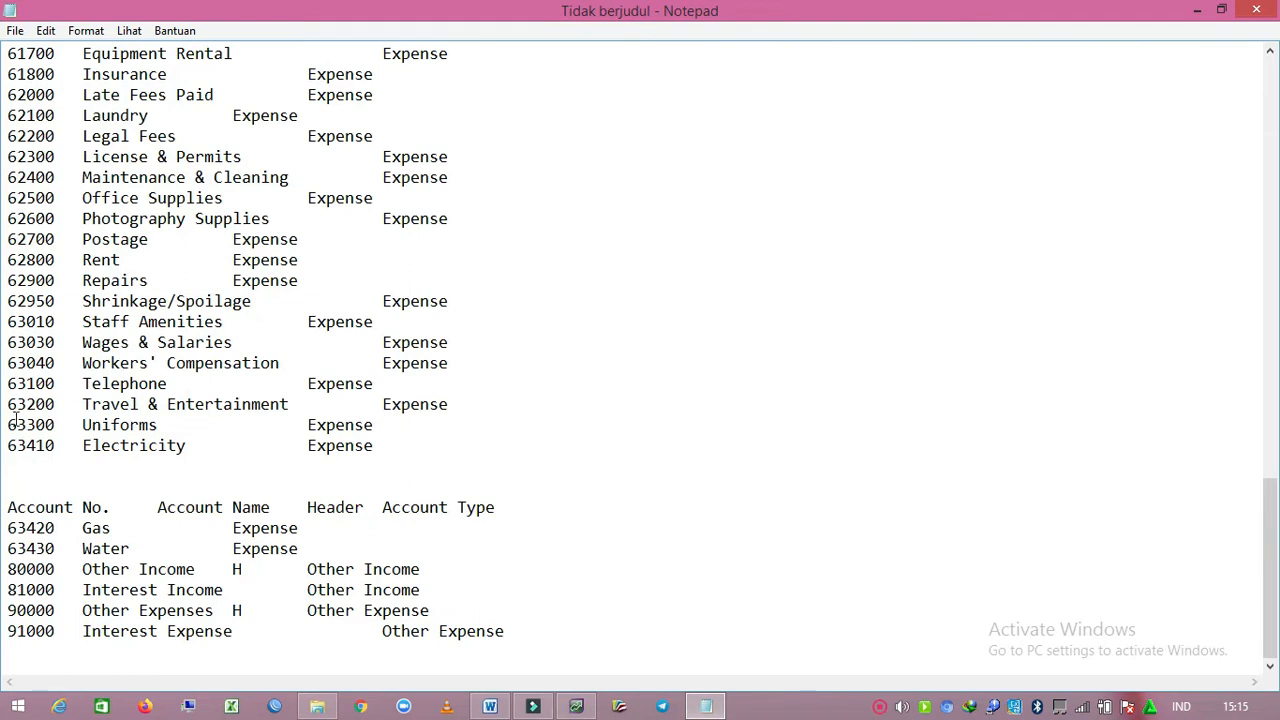
left_click_drag(8, 342, 458, 368)
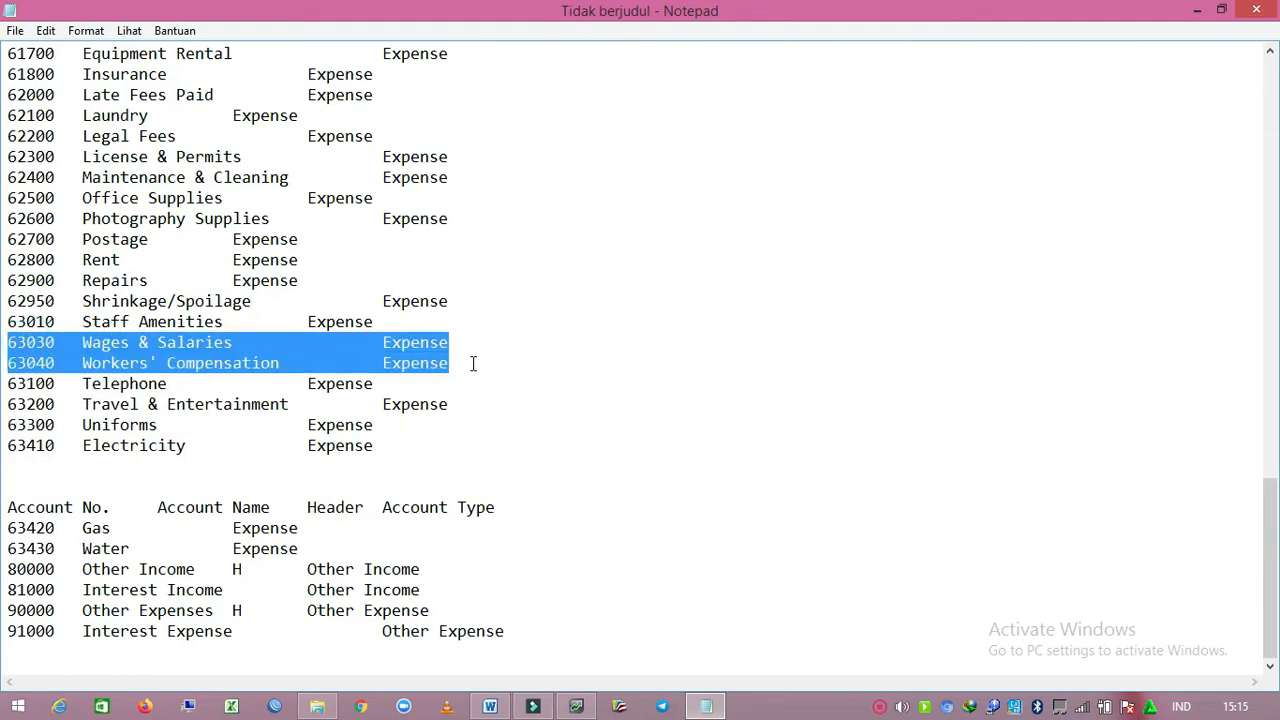
key("Delete")
key("Delete")
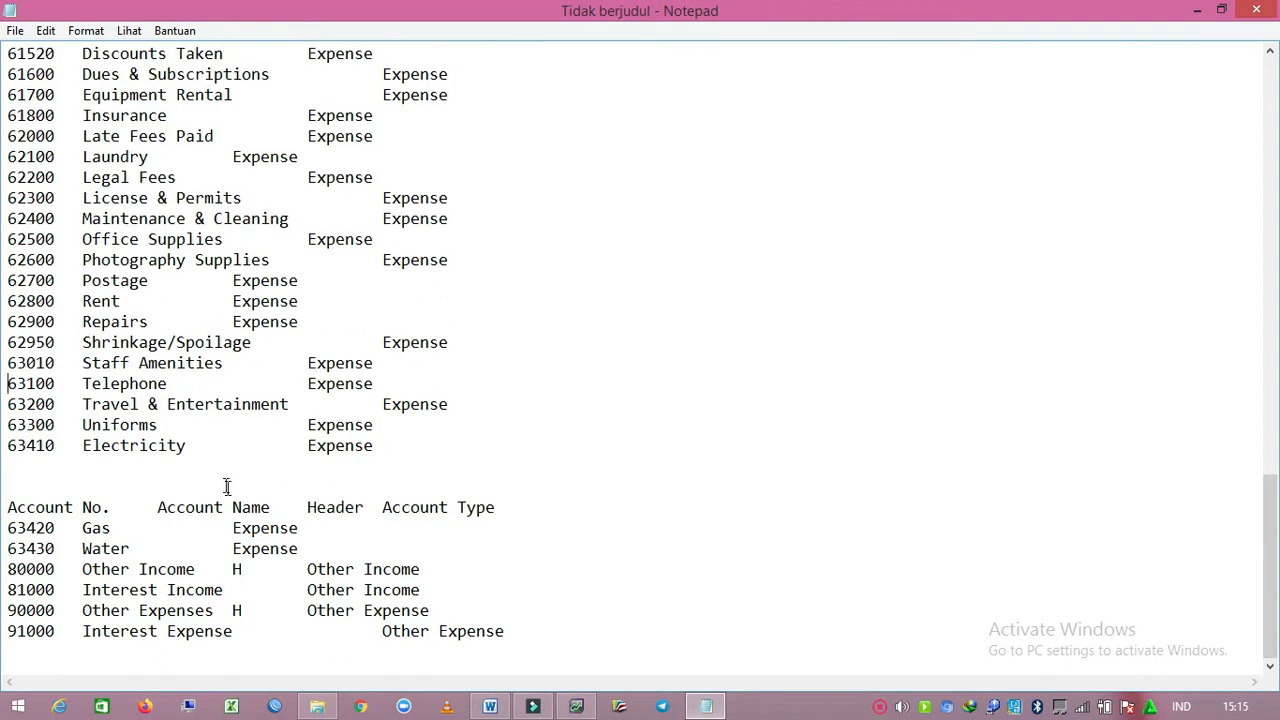
Step: Remove the blank lines and the repeated header row between accounts 63410 and 63420
left_click_drag(9, 465, 505, 508)
key("Delete")
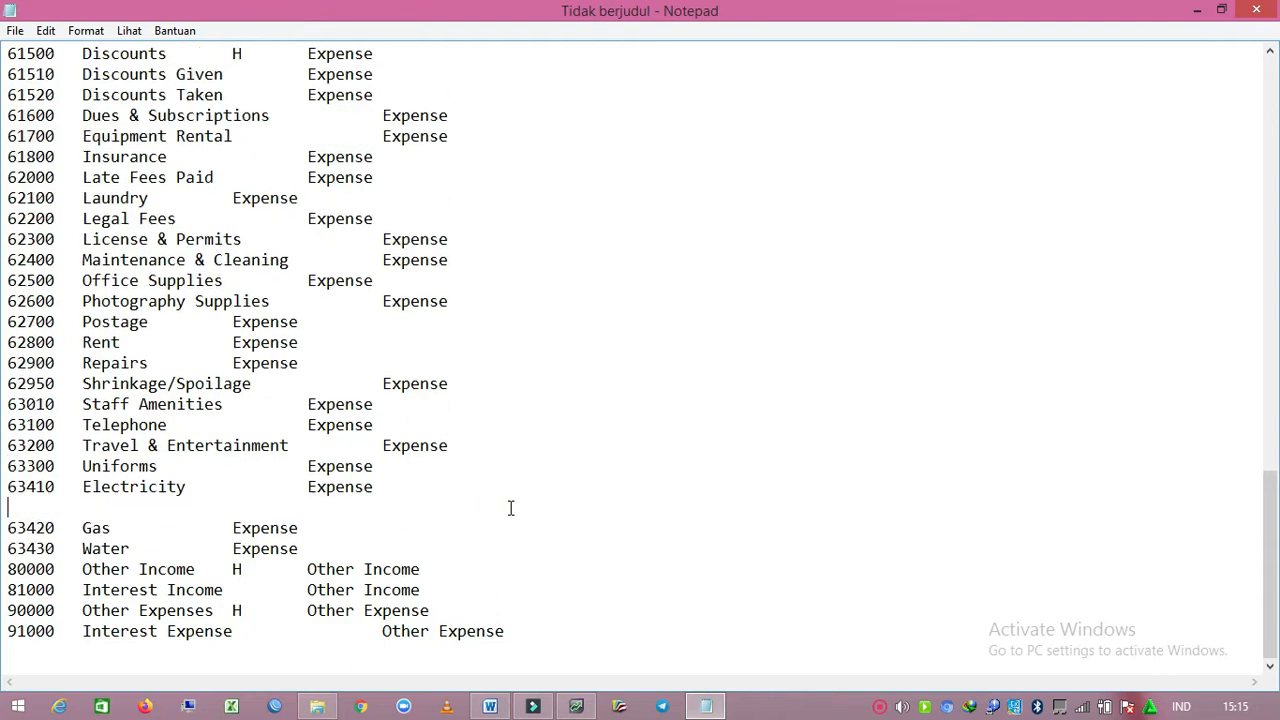
key("Delete")
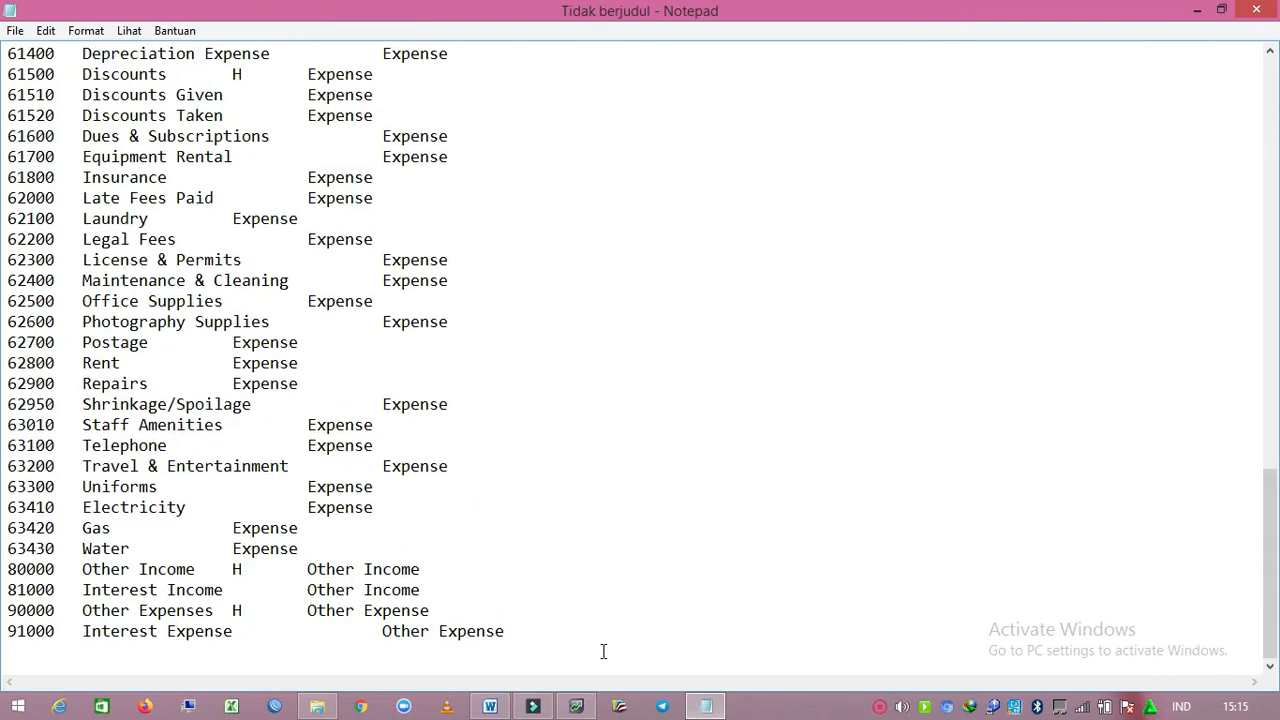
right_click(705, 706)
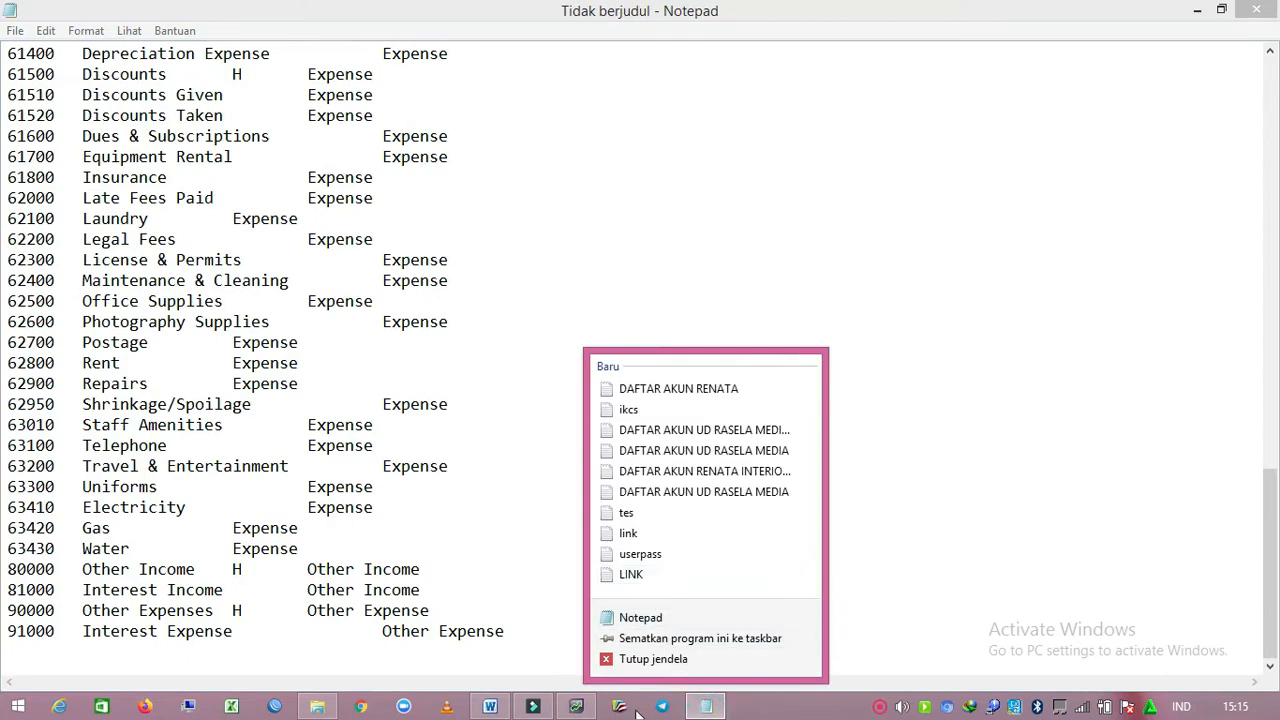
left_click(709, 710)
left_click(709, 710)
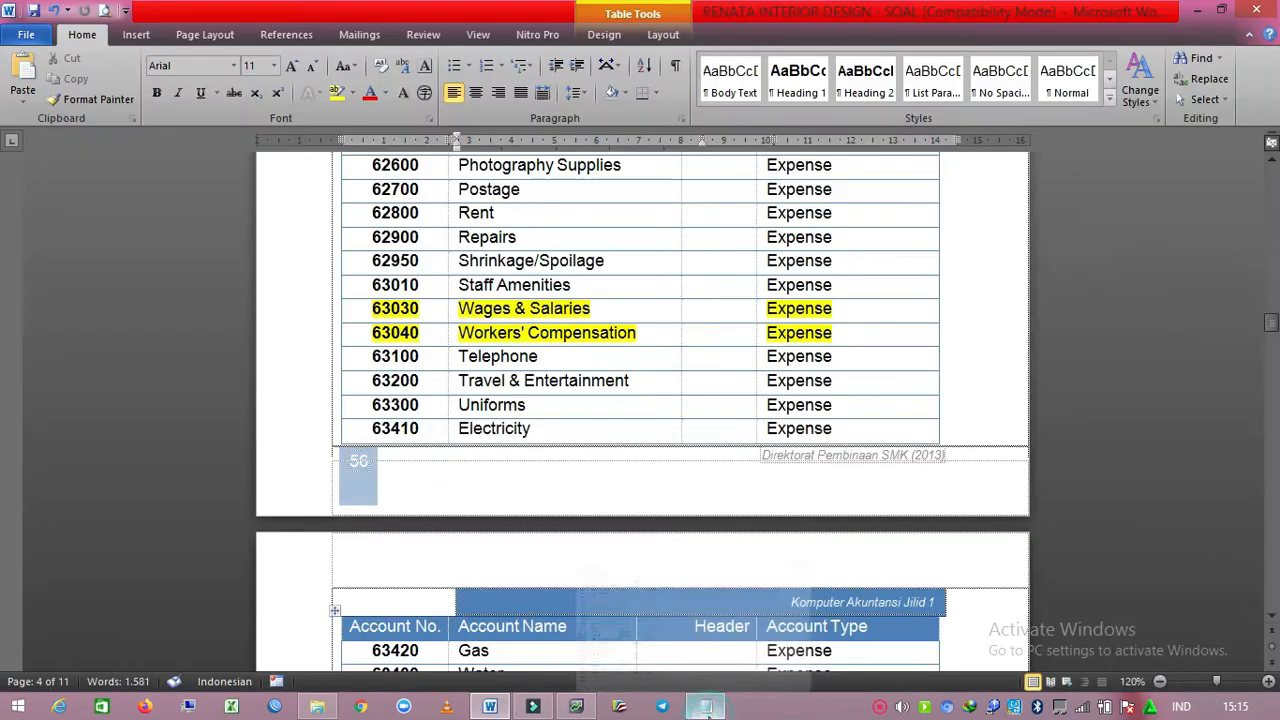
Step: Return to the cleaned account list in Notepad and start saving it in the Dokumen folder
left_click(705, 706)
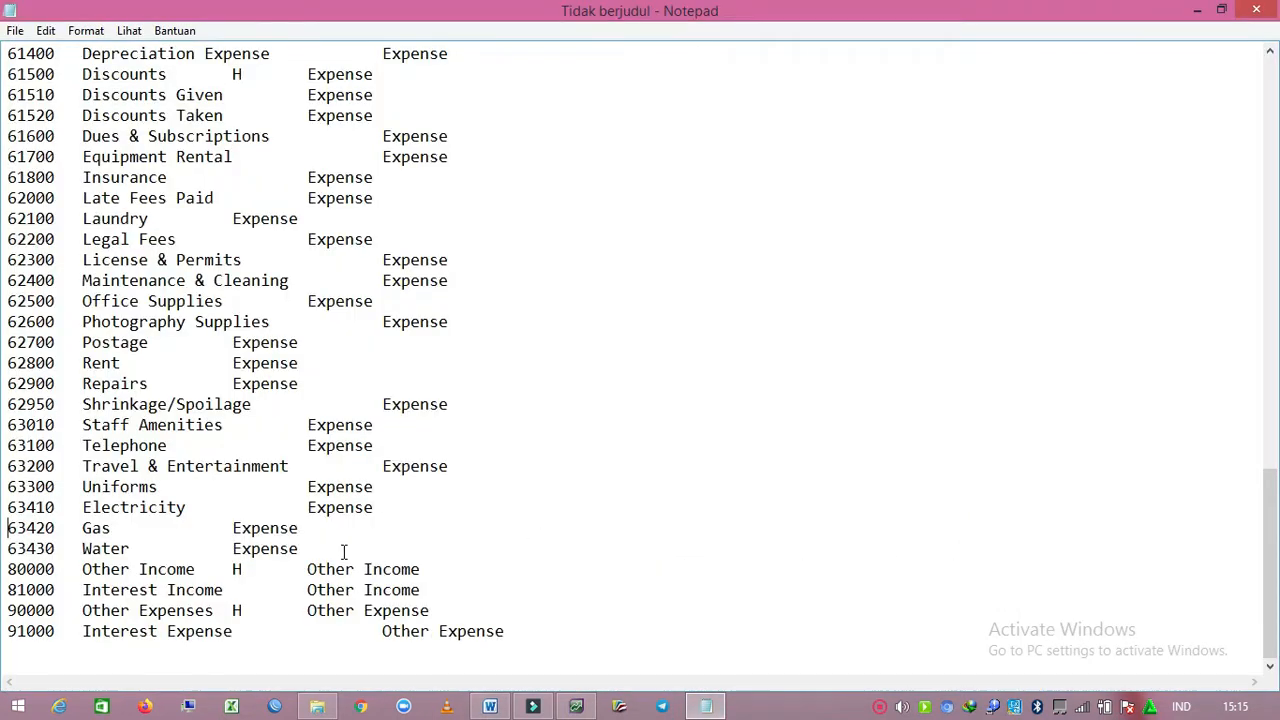
scroll(231, 621, "up", 3)
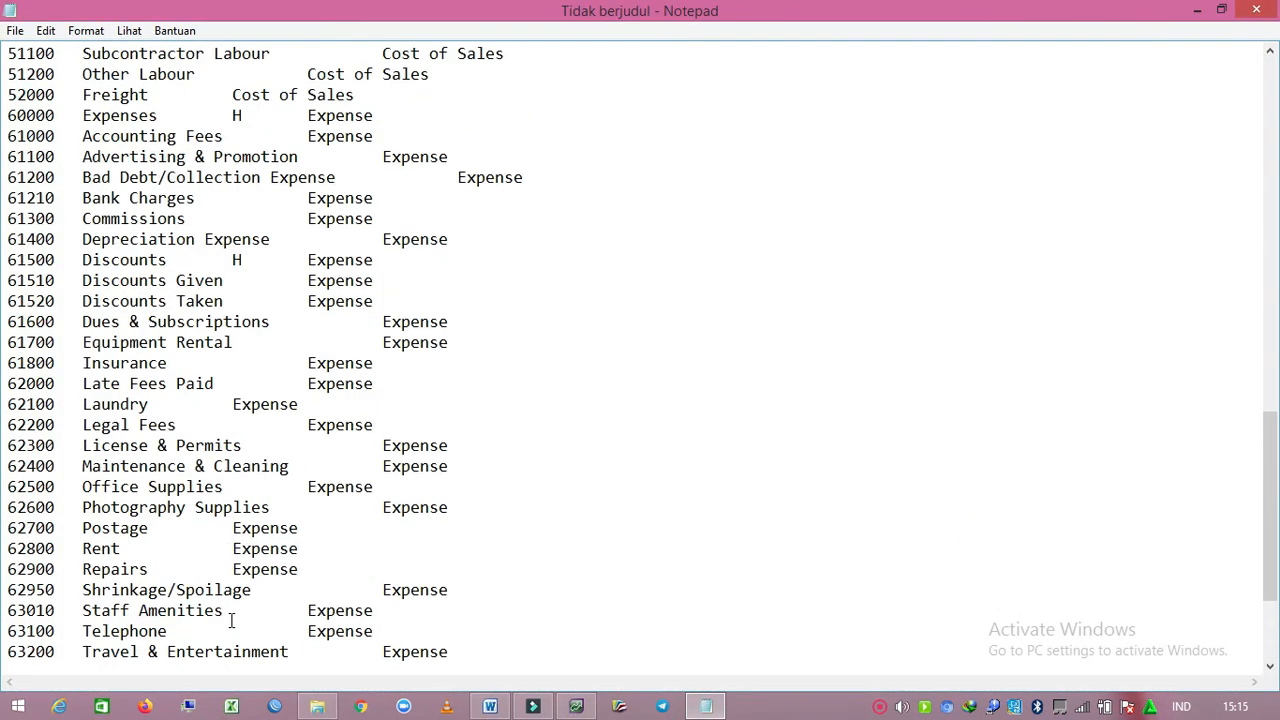
scroll(231, 621, "up", 15)
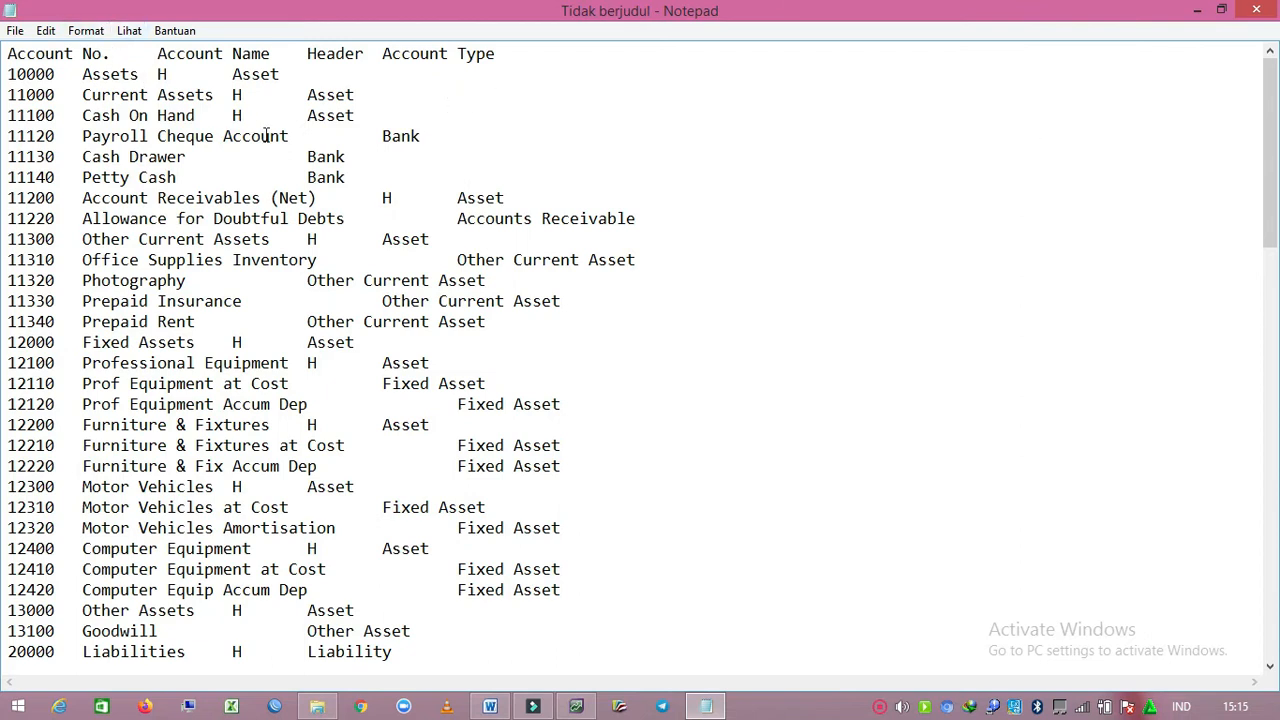
left_click(16, 31)
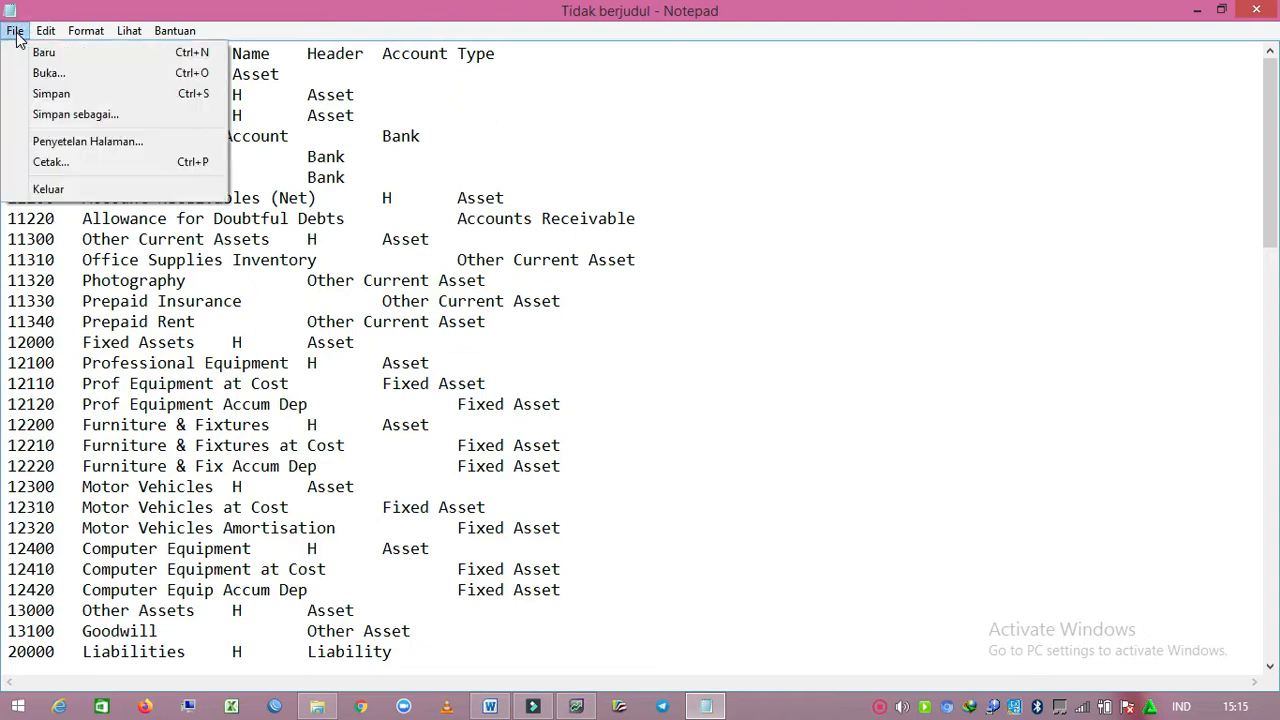
left_click(38, 93)
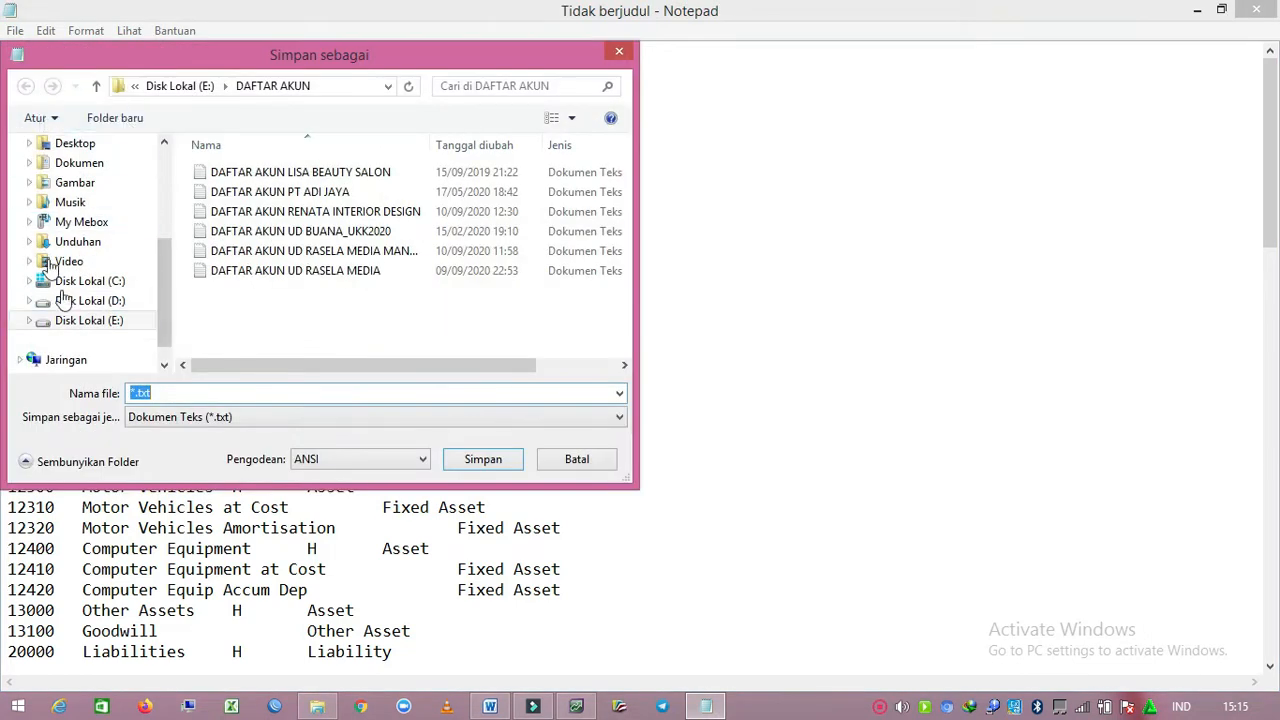
left_click(70, 164)
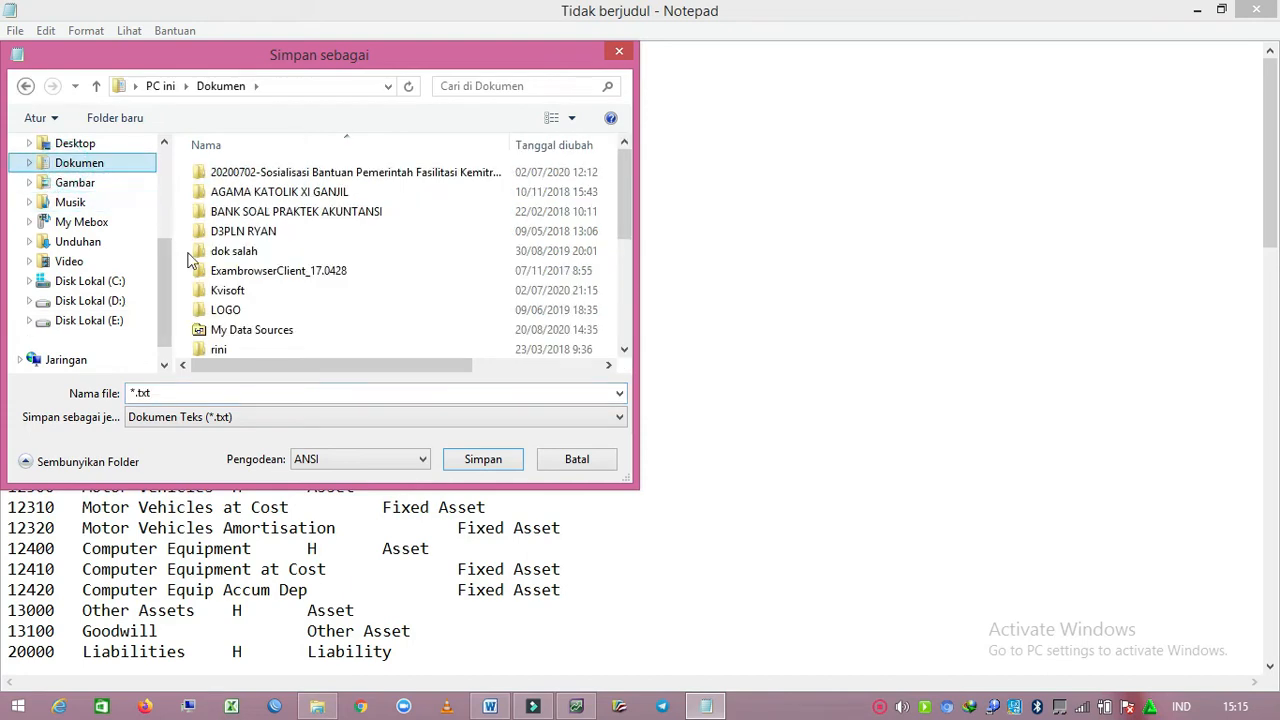
Step: Save the list as a text file named DAFTAR AKUN RENATA INTERIOR DESIGN, and close Notepad
left_click(181, 395)
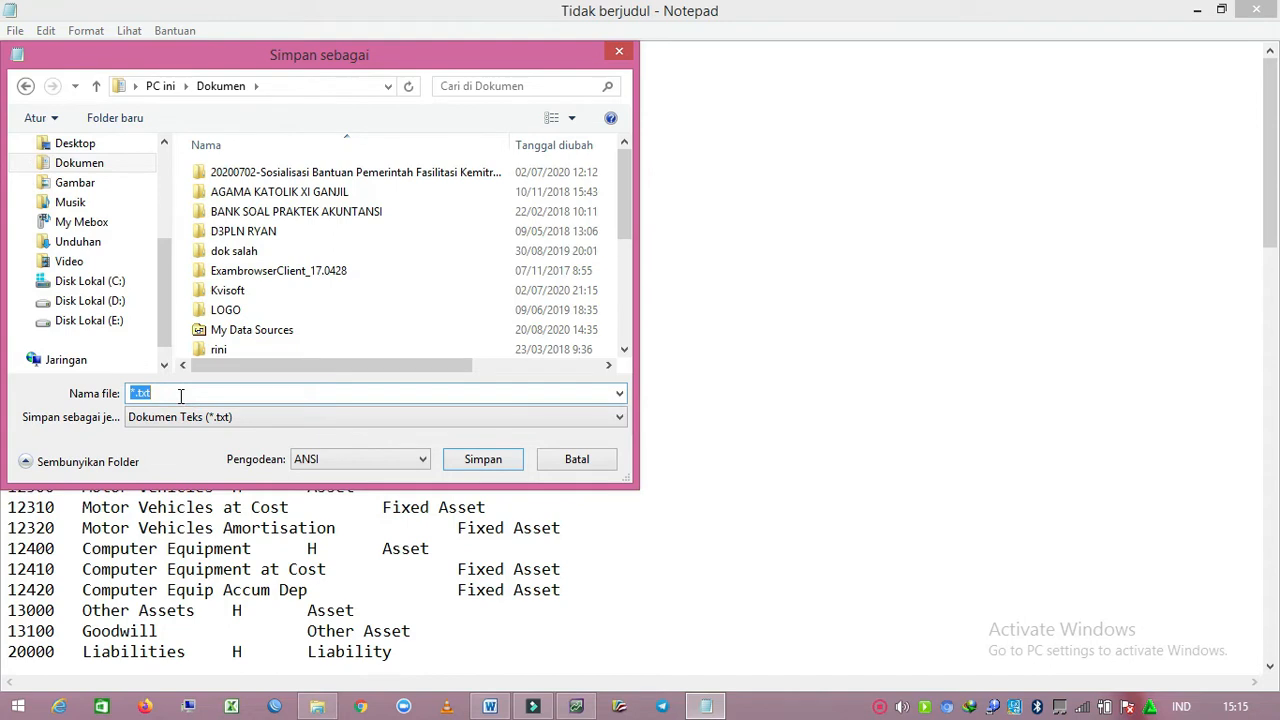
type("DAFTAR A")
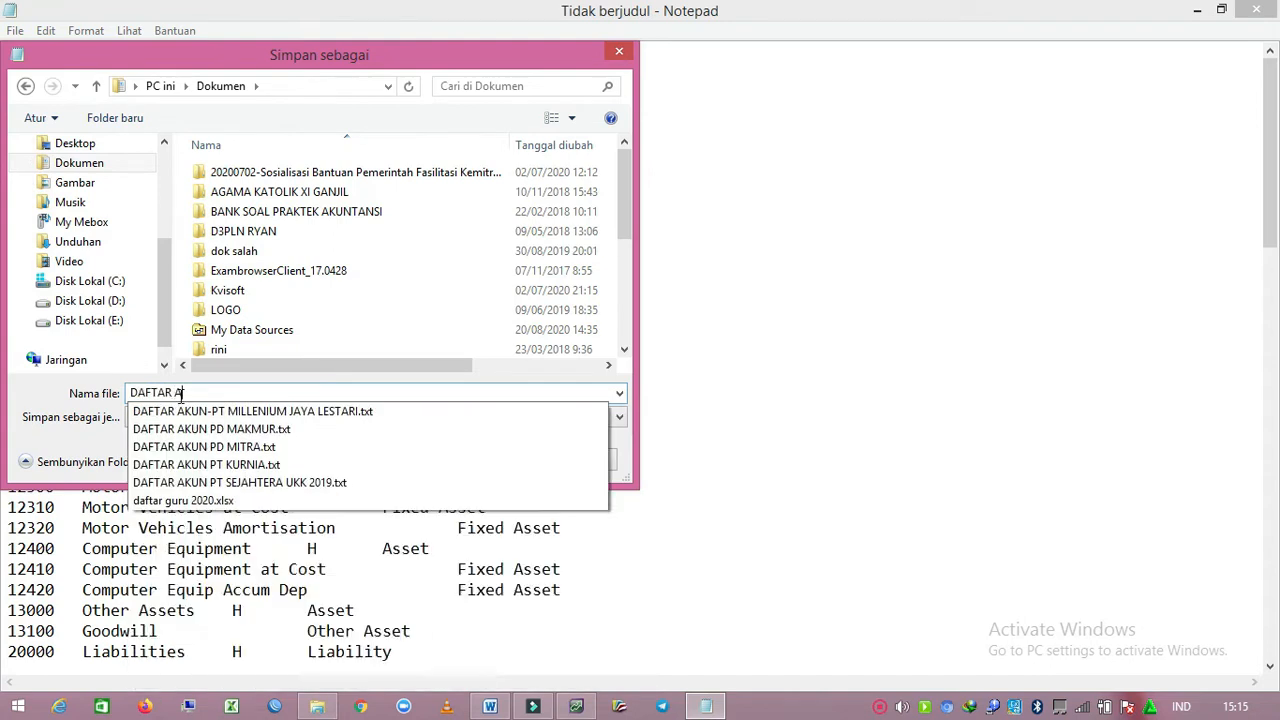
type("KUN ")
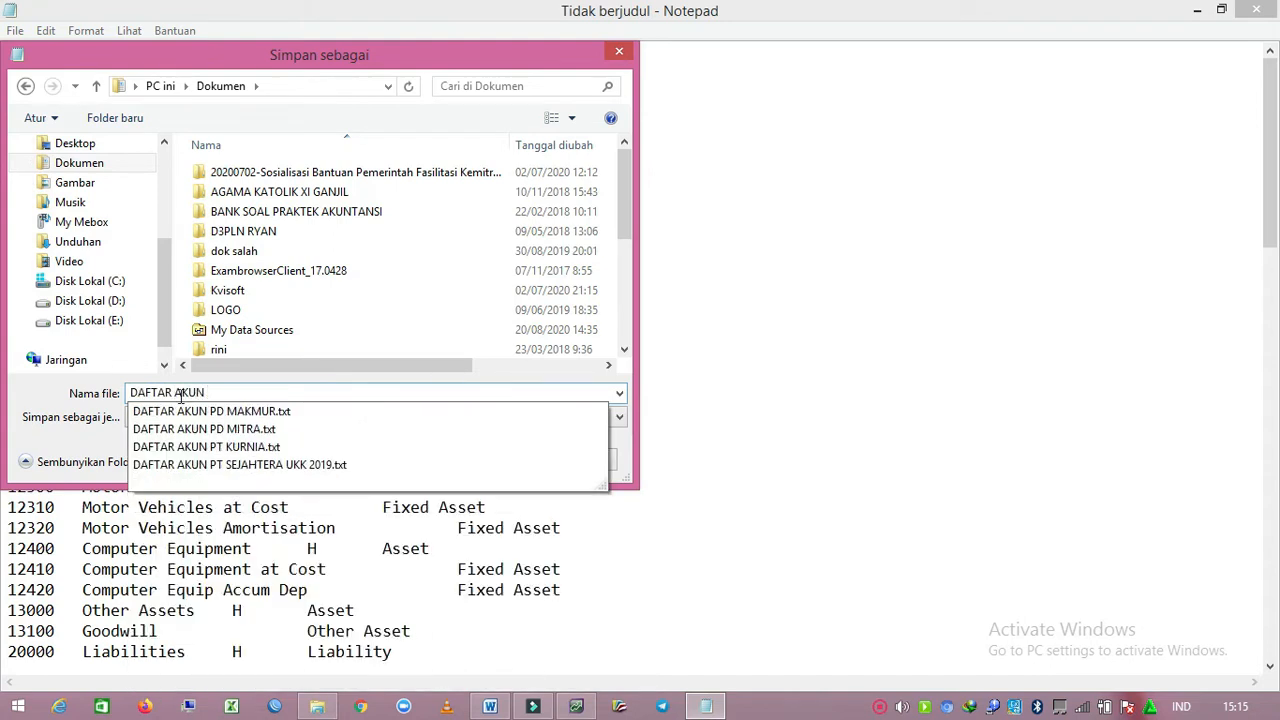
type("RE")
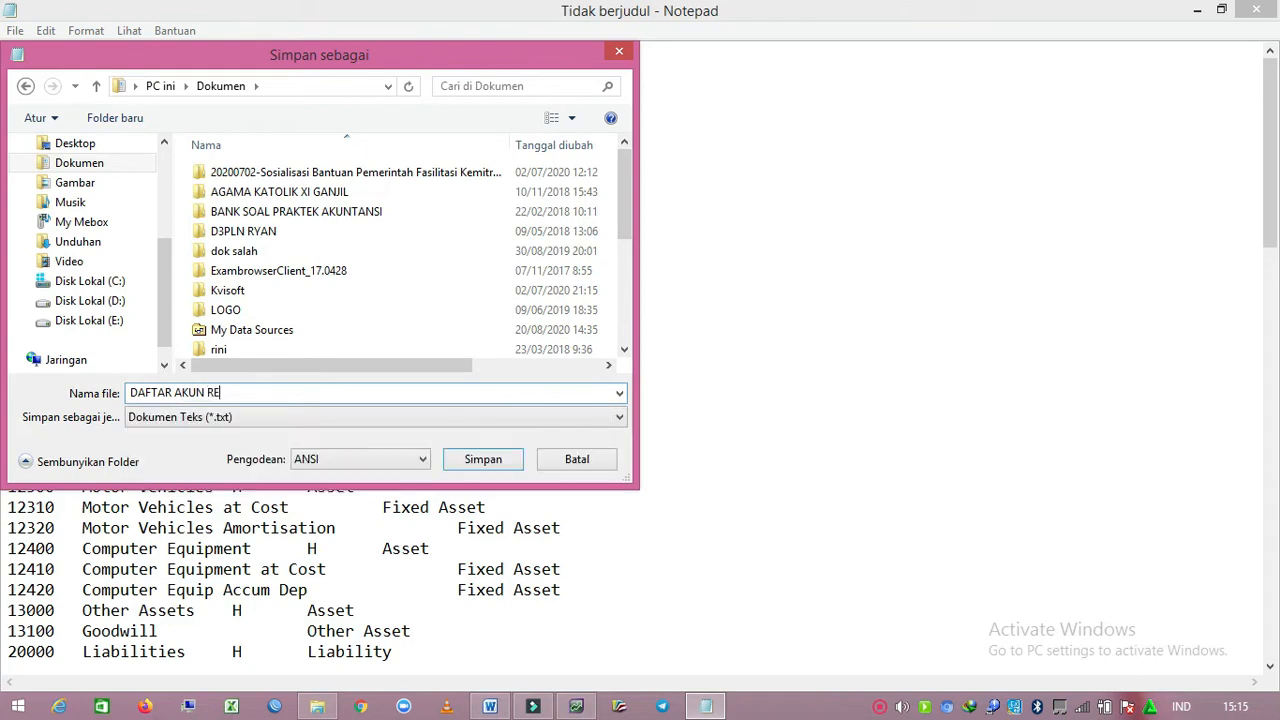
type("NATA INTERIOR DESUGN")
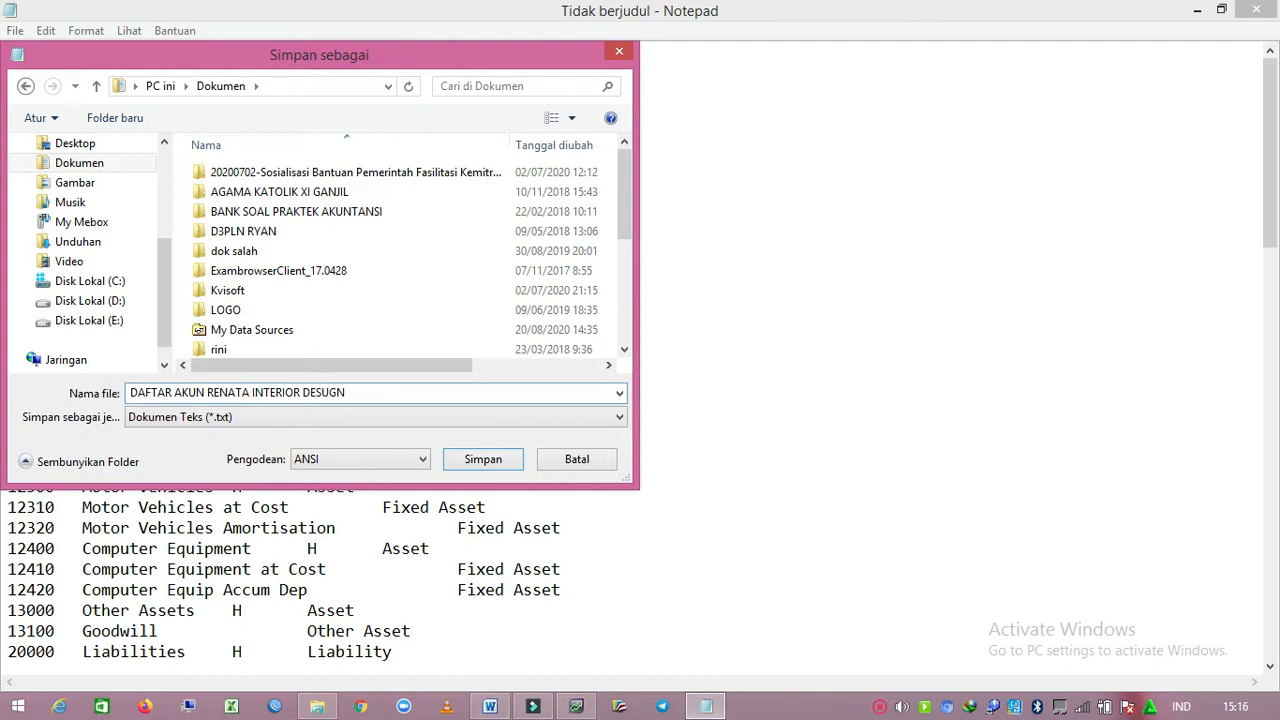
key("BackSpace")
key("BackSpace")
key("BackSpace")
type("IGN")
left_click(471, 459)
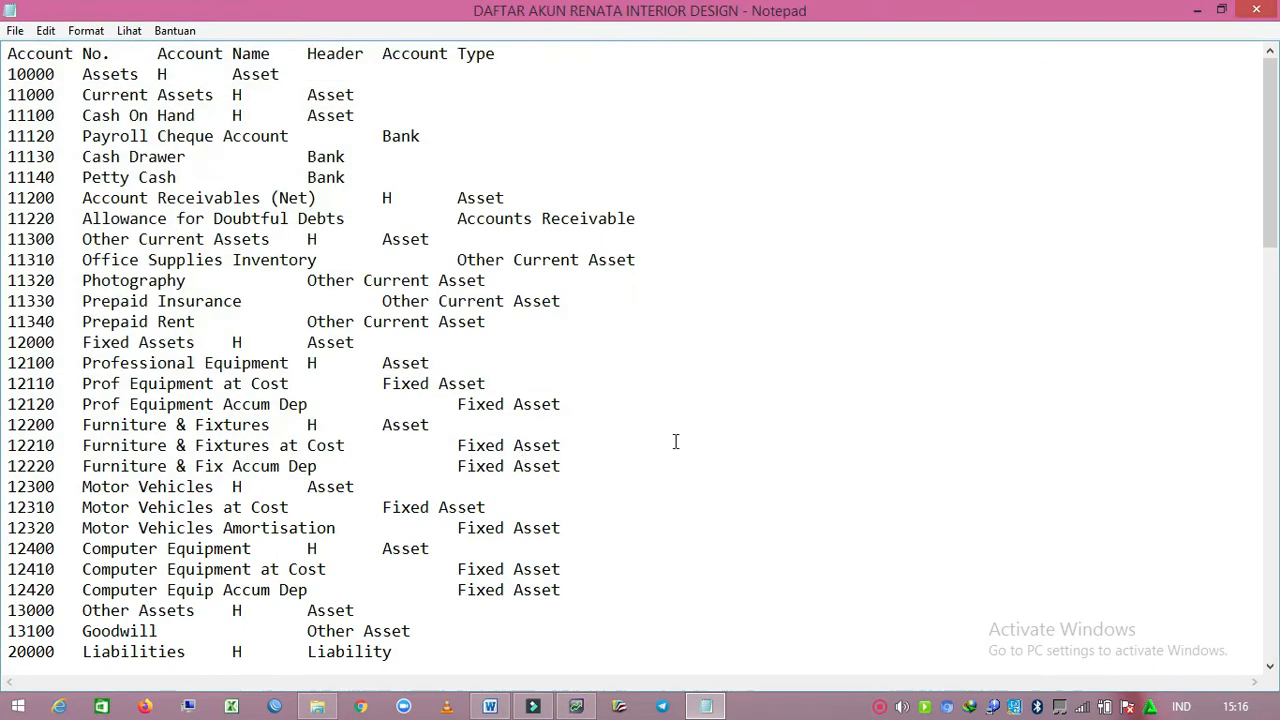
left_click(1258, 10)
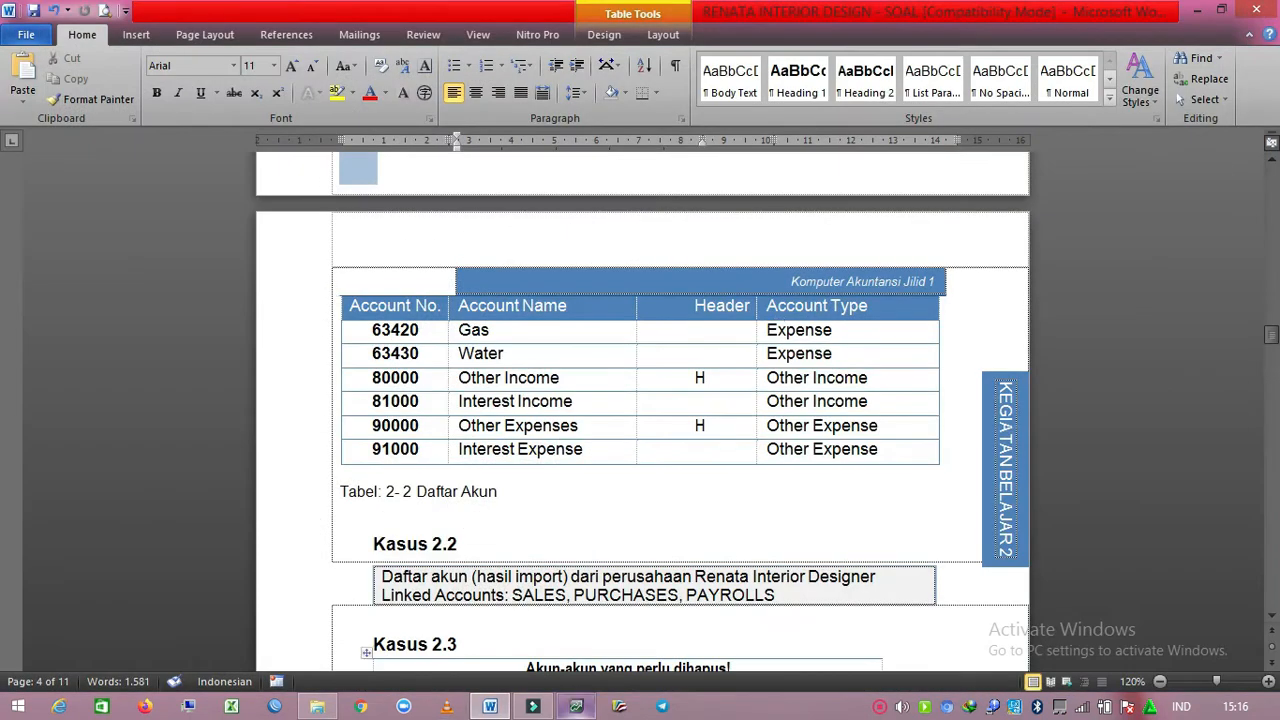
Step: In AccountRight Premier, start an account information import and load DAFTAR AKUN RENATA INTERIOR DESIGN from the Dokumen folder
left_click(577, 707)
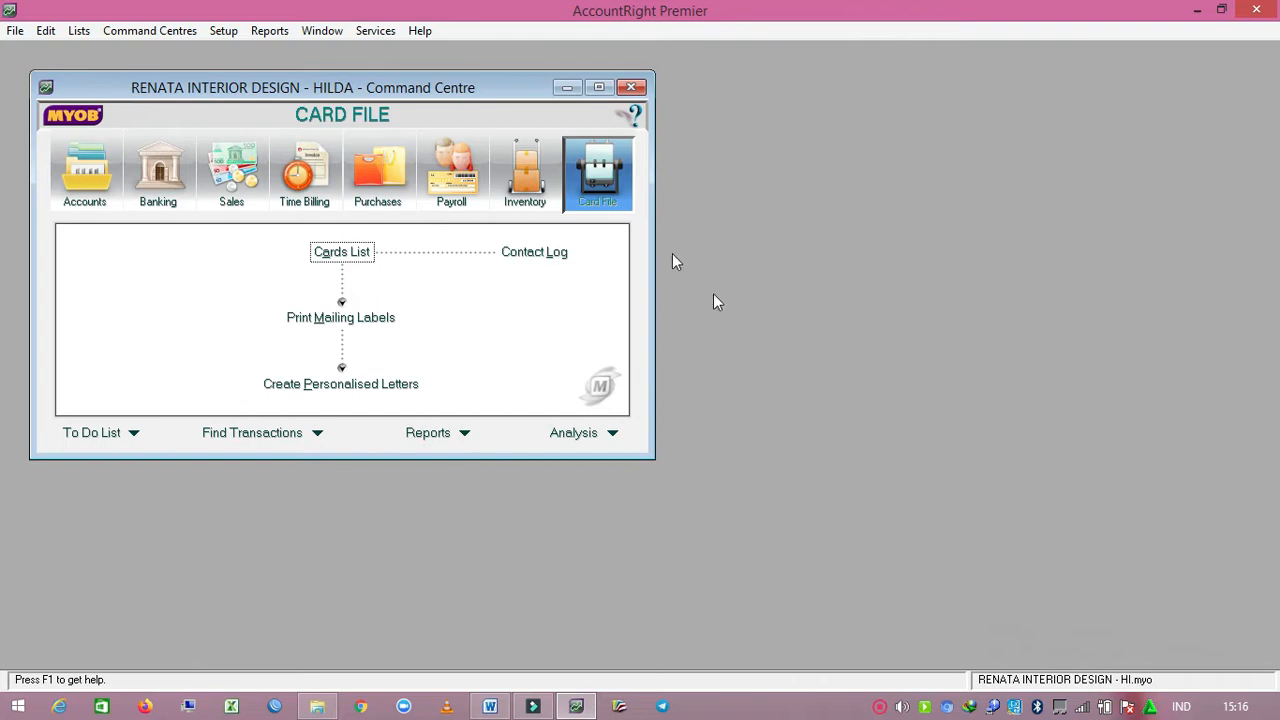
left_click(14, 31)
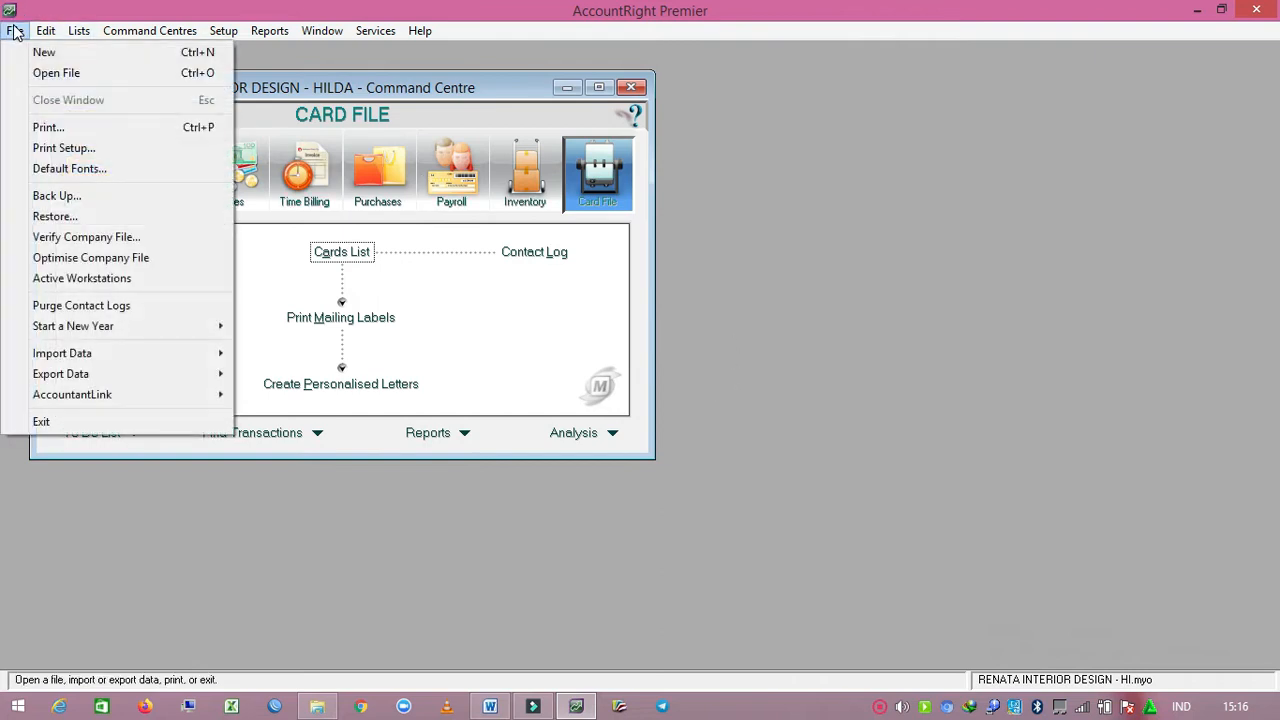
mouse_move(115, 360)
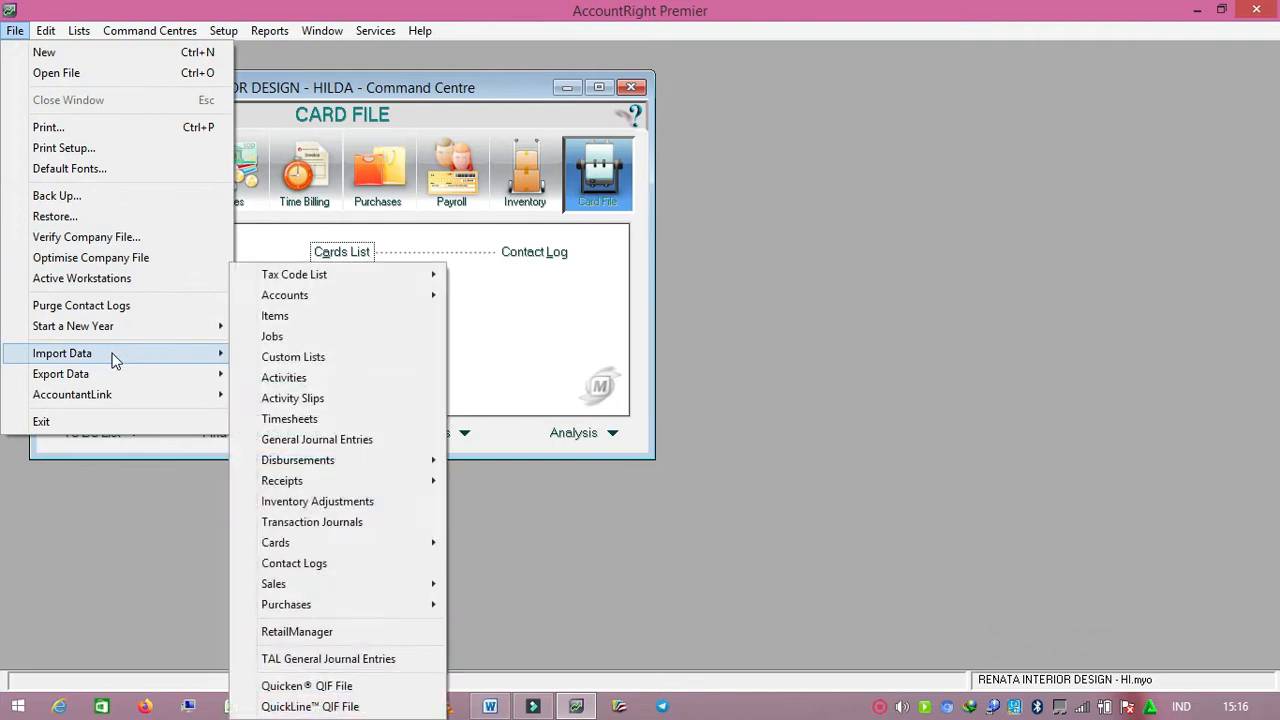
mouse_move(296, 298)
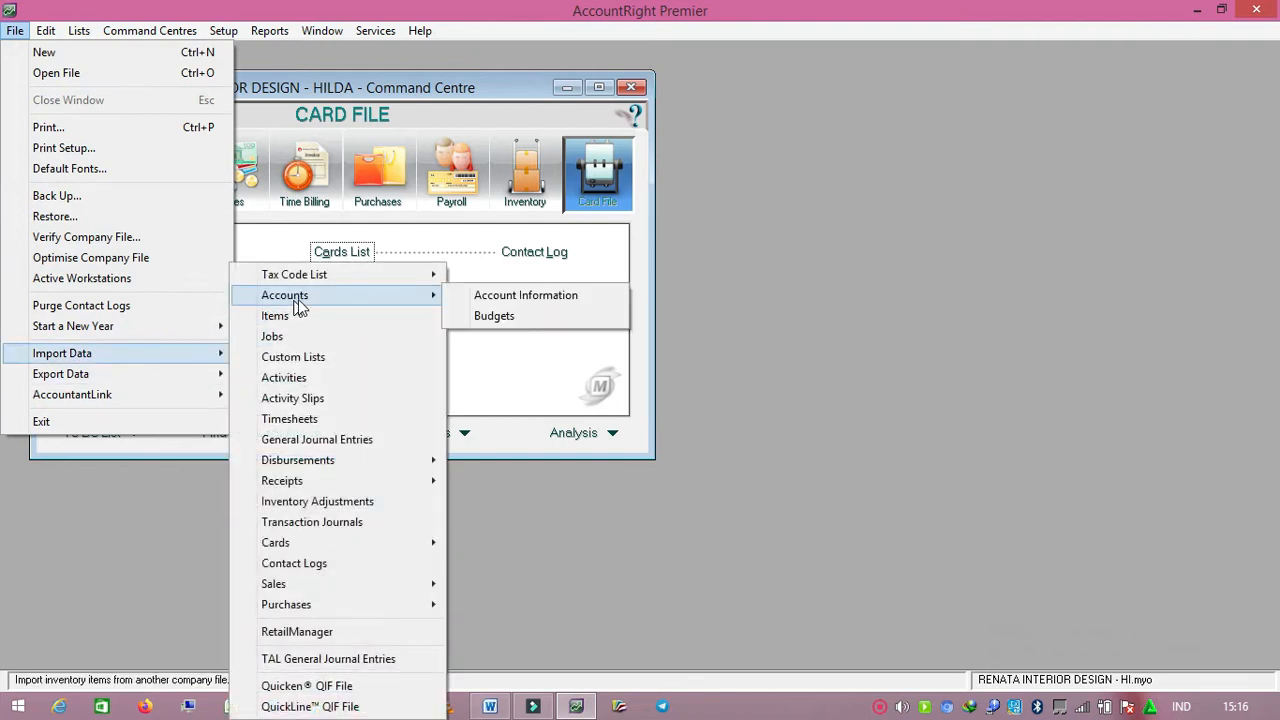
left_click(457, 295)
left_click(823, 487)
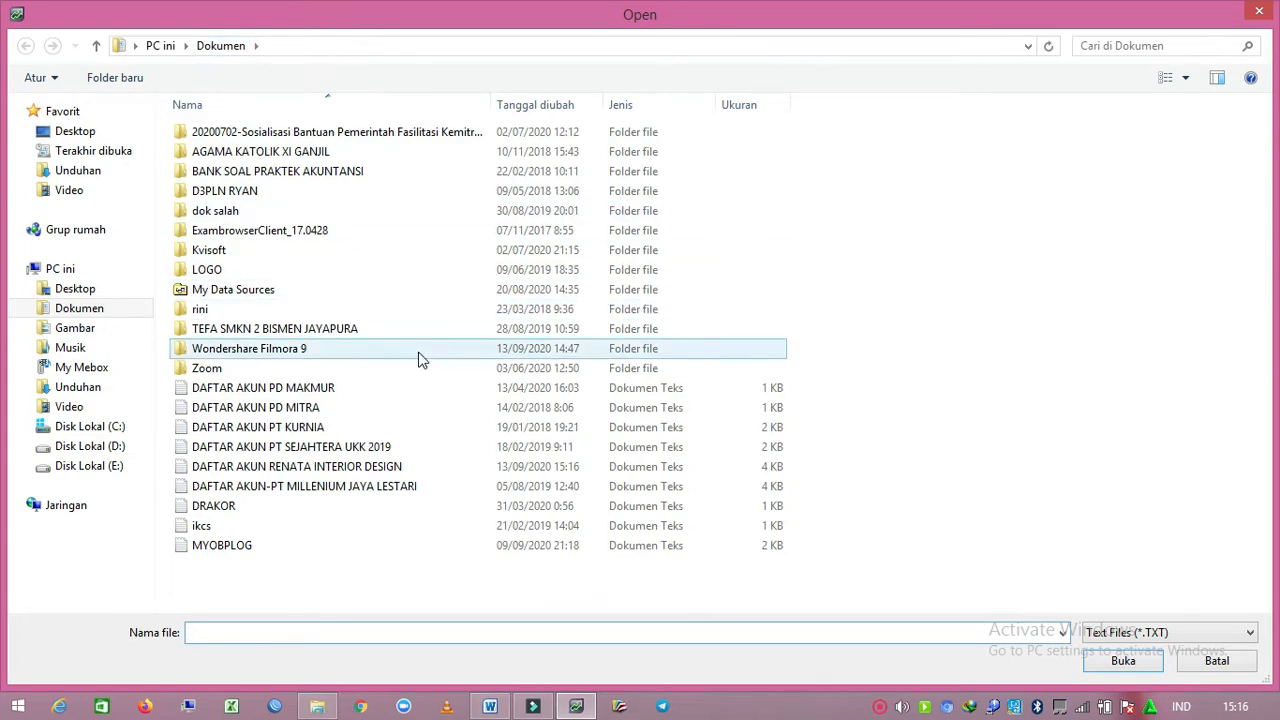
left_click(352, 474)
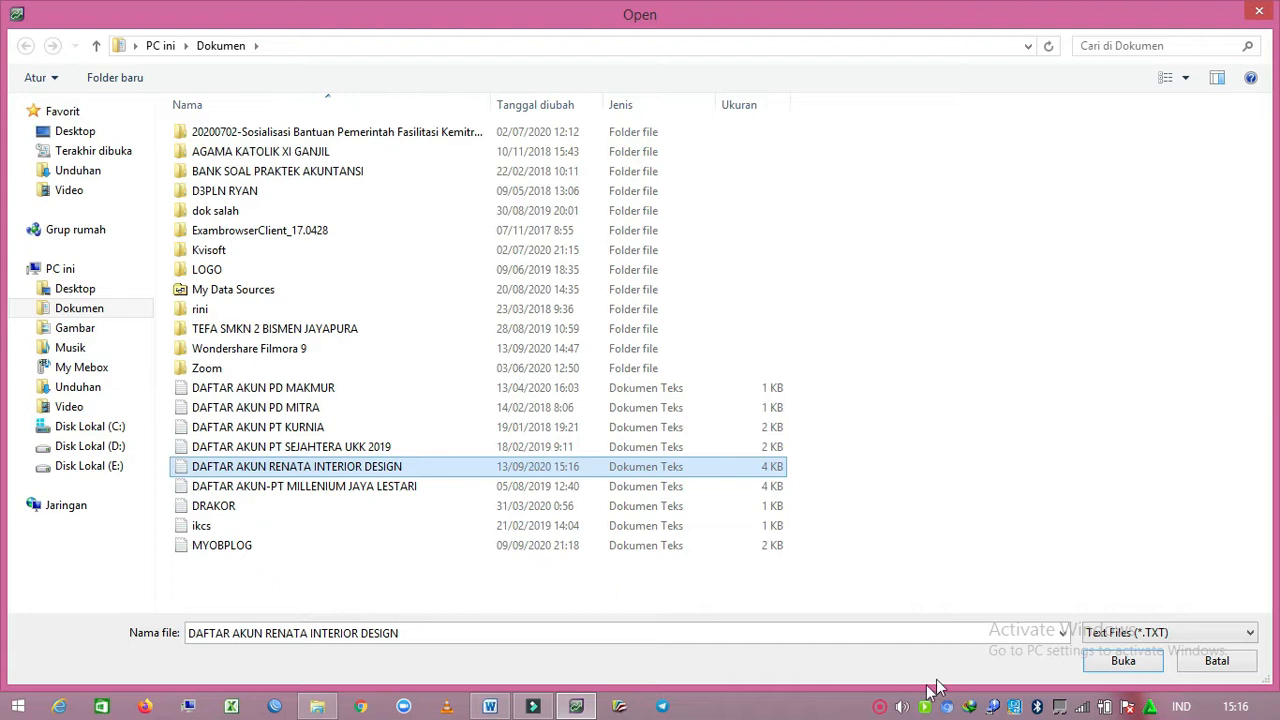
left_click(1106, 668)
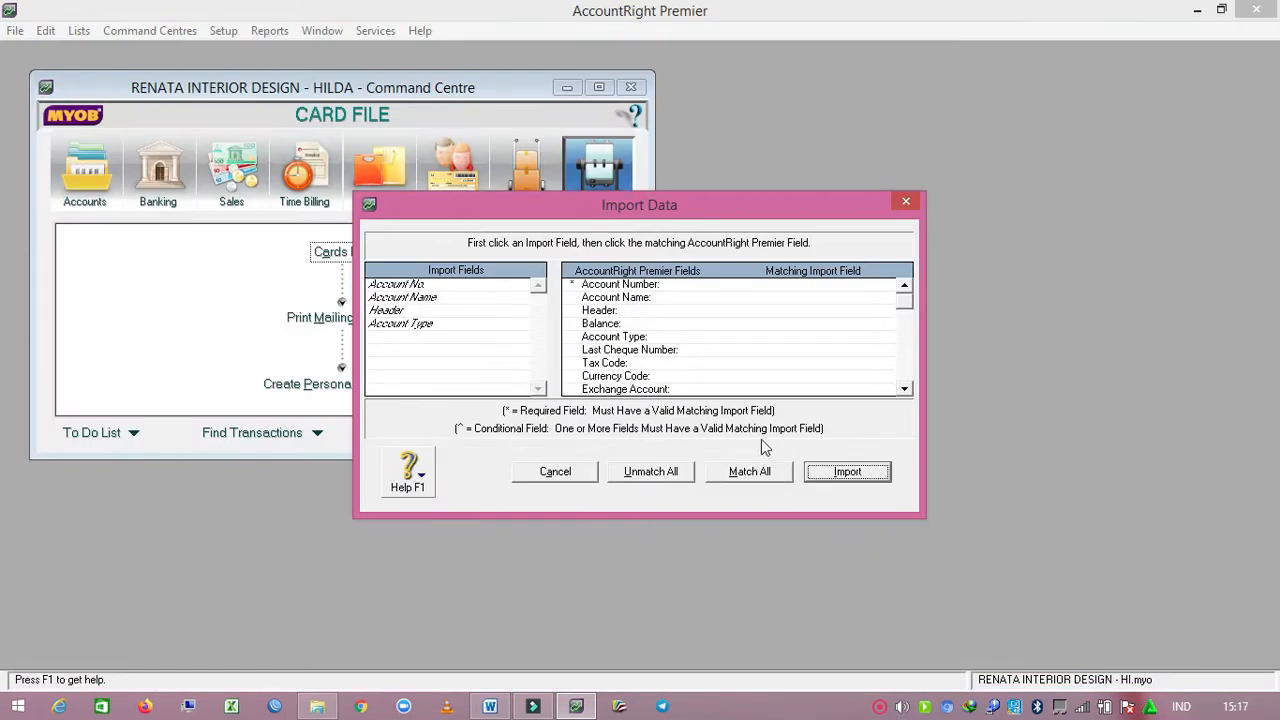
Step: Match all import fields to the AccountRight fields at once, import the accounts, and dismiss the import summary
left_click(764, 478)
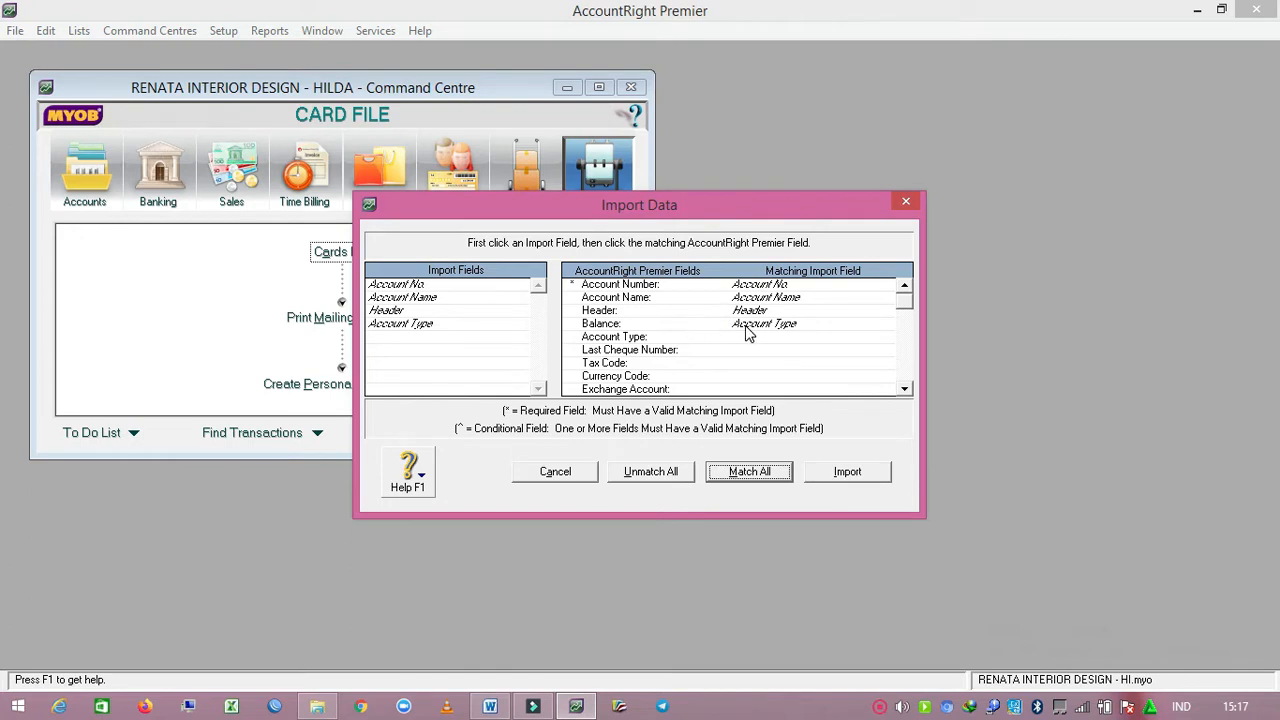
left_click(845, 472)
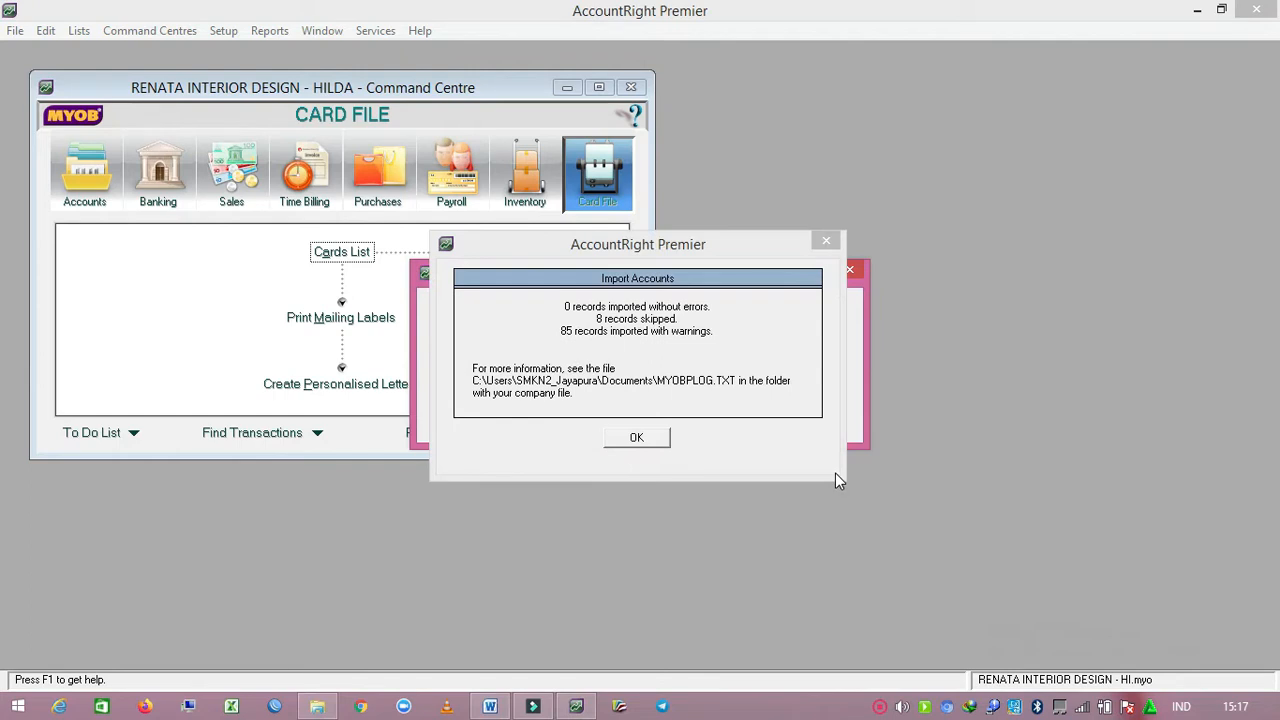
left_click(637, 439)
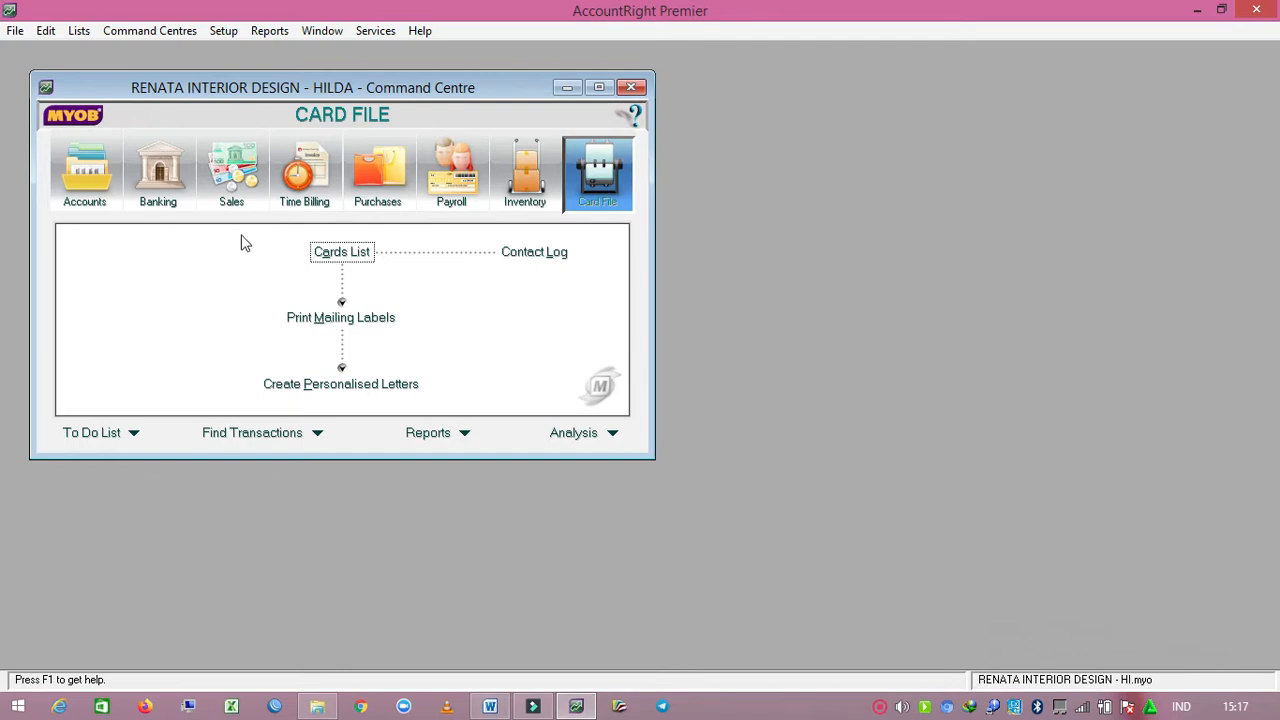
Step: Open the Accounts List and examine the imported asset, liability and equity accounts and their types
left_click(83, 176)
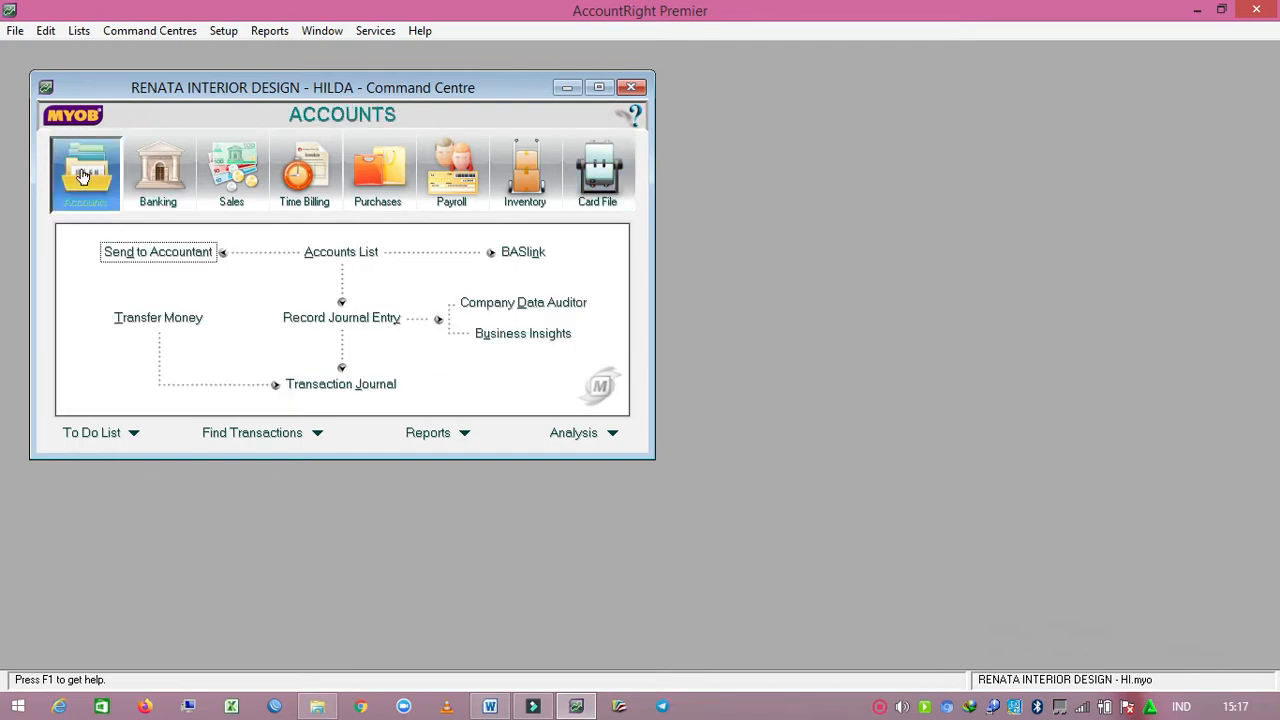
left_click(330, 256)
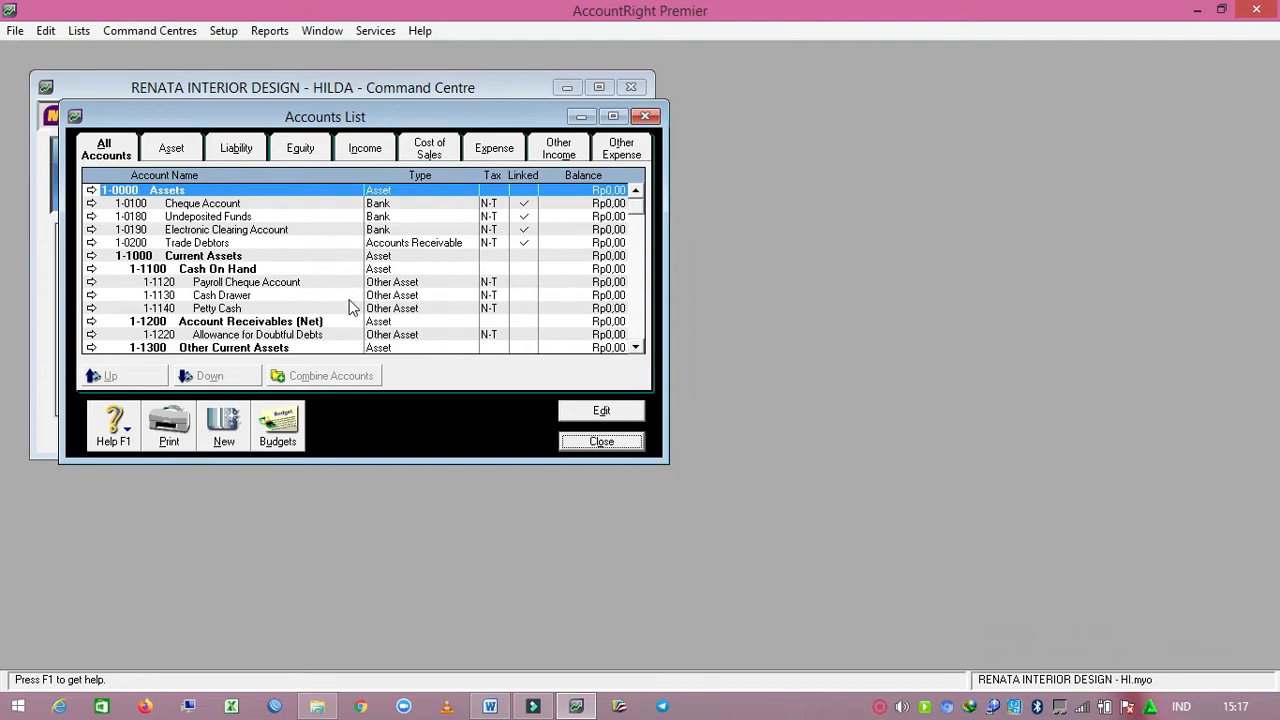
scroll(351, 307, "down", 4)
scroll(351, 307, "down", 3)
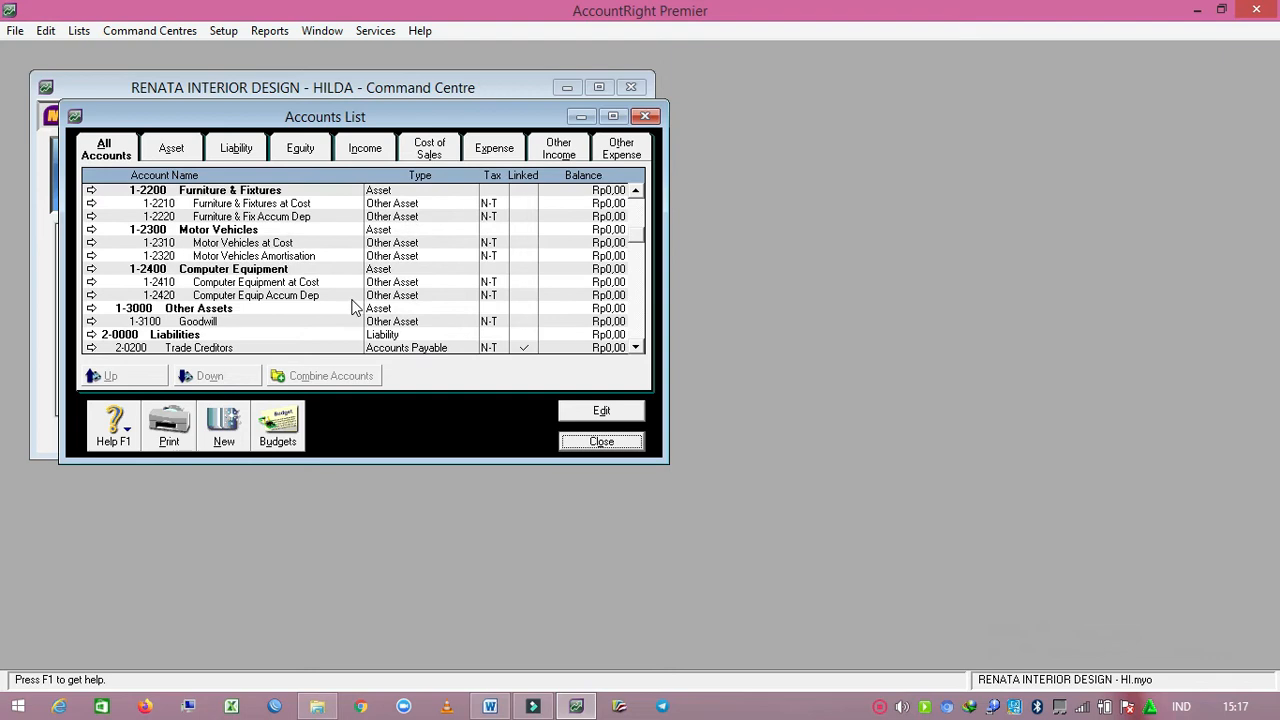
scroll(351, 307, "down", 6)
scroll(351, 307, "down", 1)
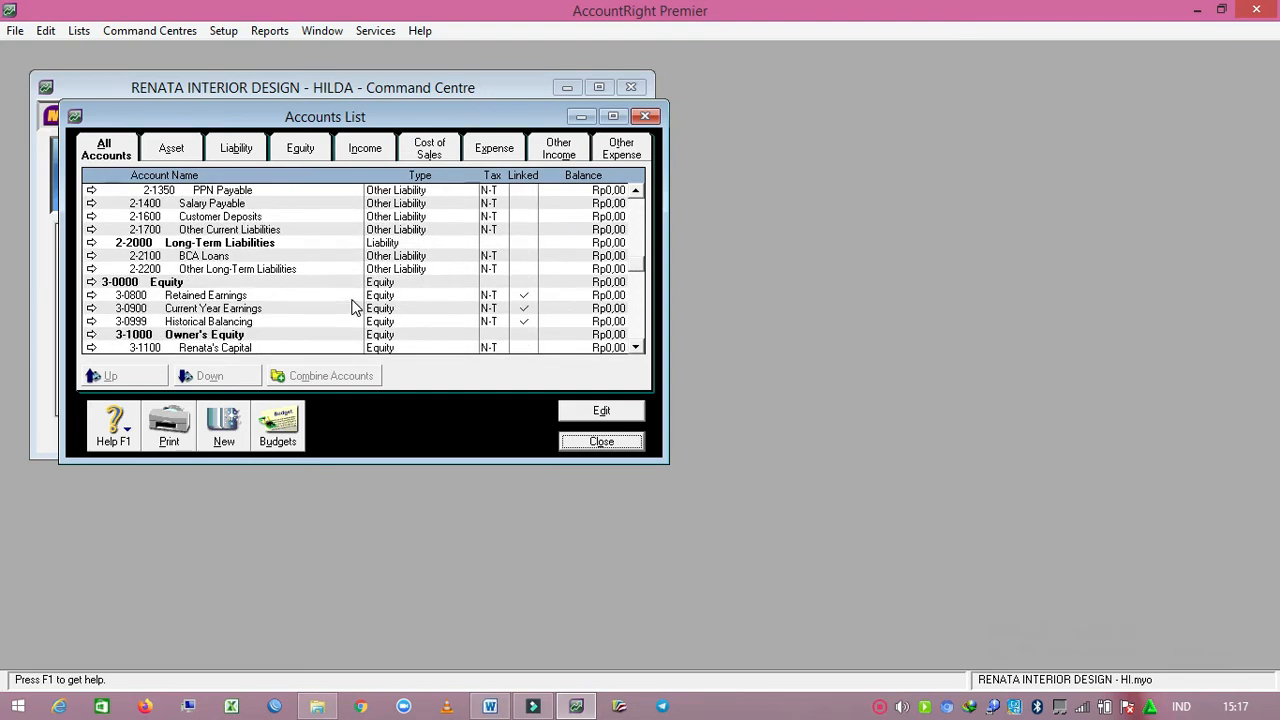
scroll(351, 307, "up", 11)
scroll(351, 307, "up", 2)
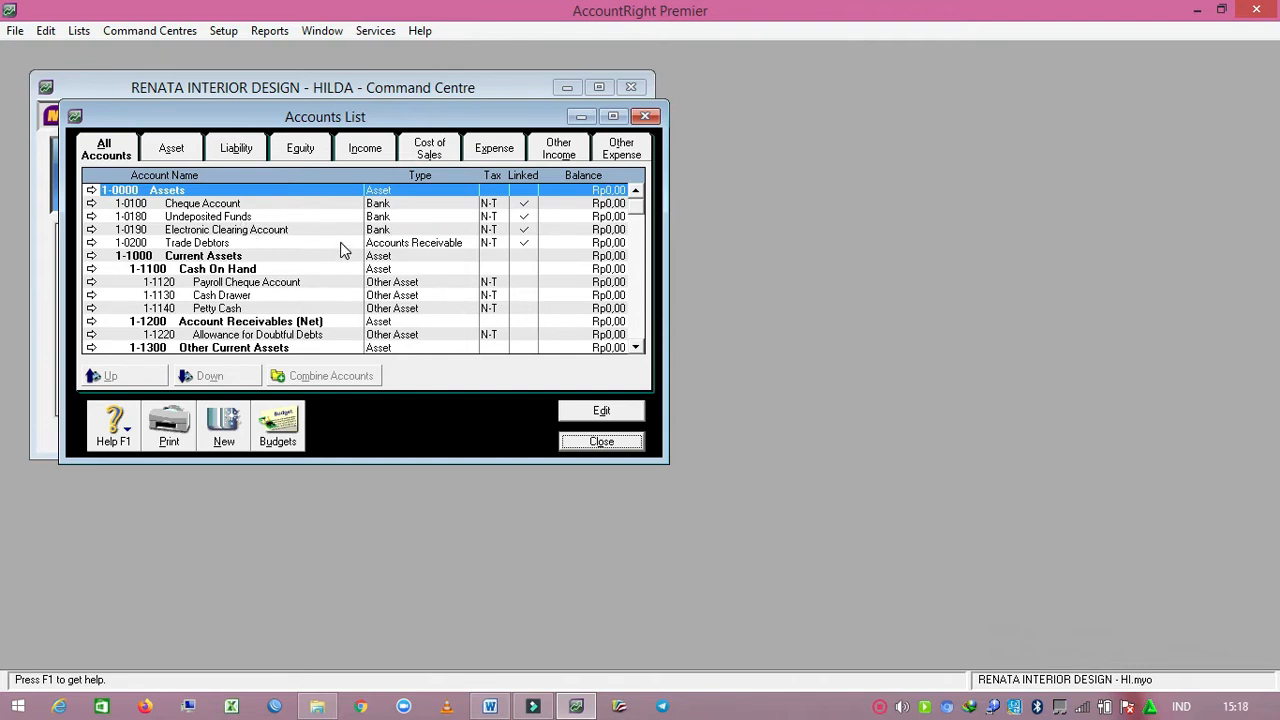
scroll(340, 243, "down", 3)
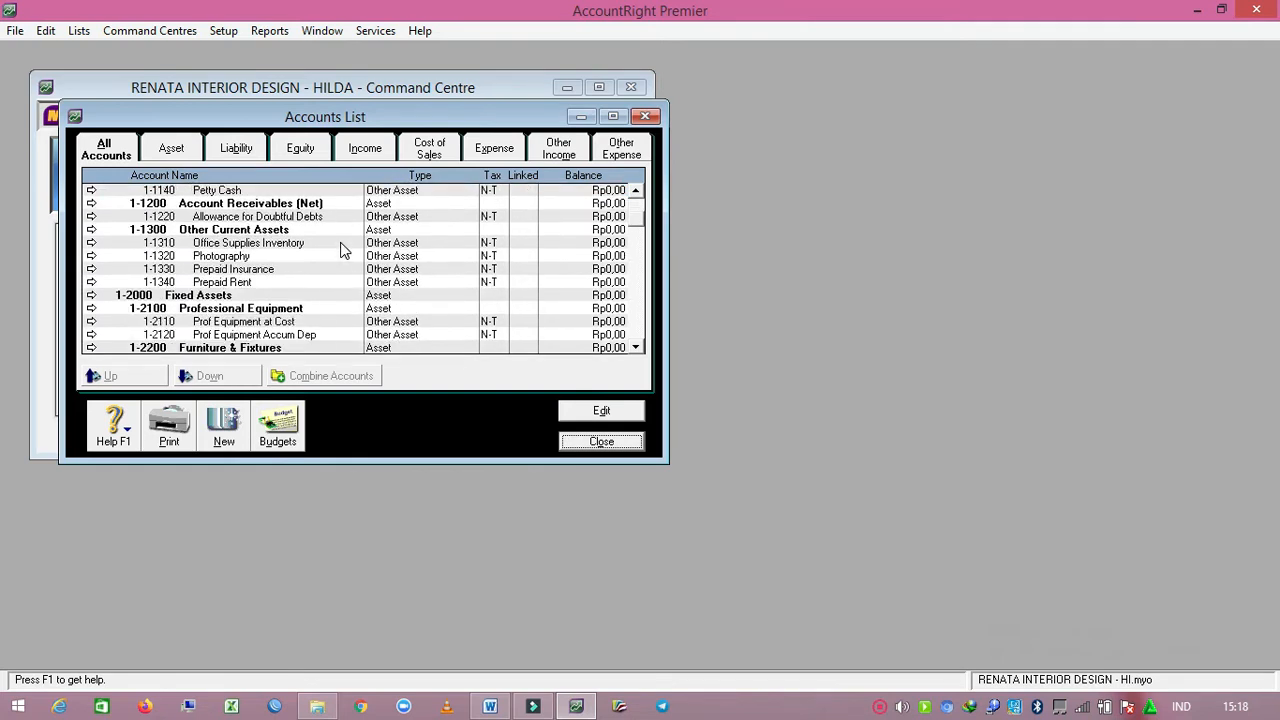
scroll(340, 243, "up", 3)
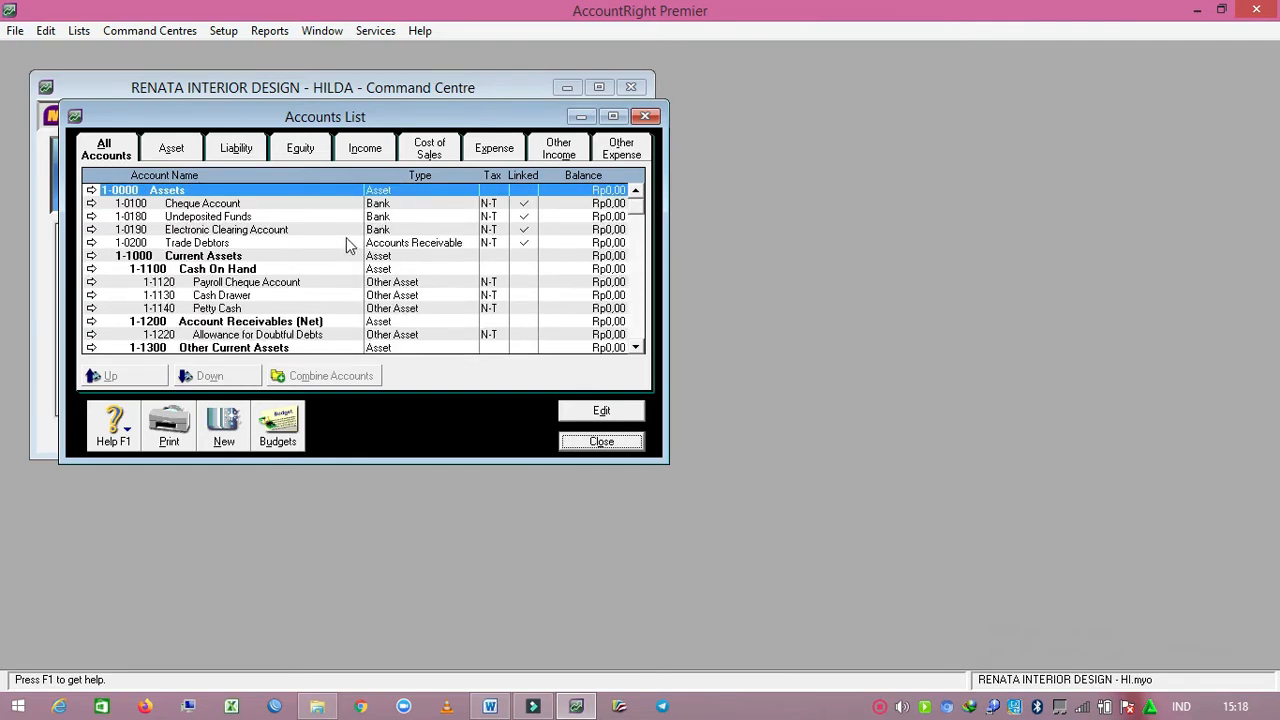
Step: Check the Renata Interior Design Daftar Akun table in Word for the highlighted asset accounts and their account types
left_click(489, 706)
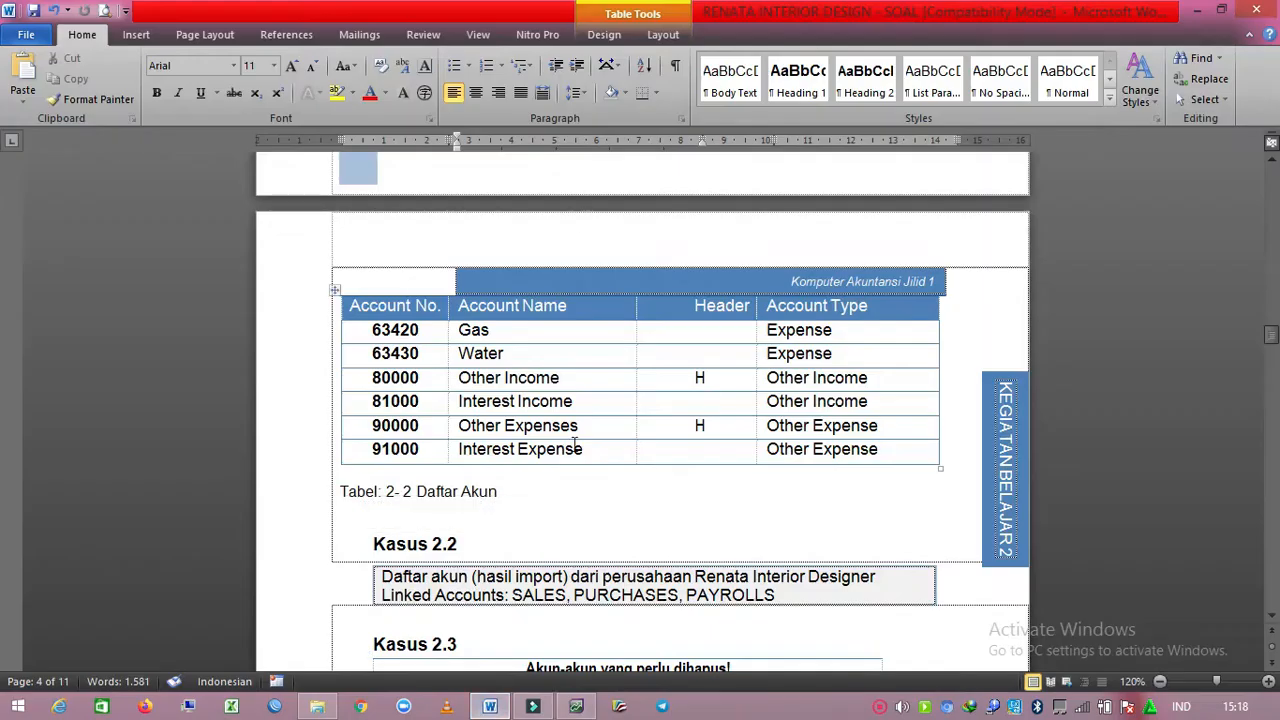
scroll(810, 440, "up", 5)
left_click_drag(1270, 323, 1279, 140)
scroll(614, 486, "down", 15)
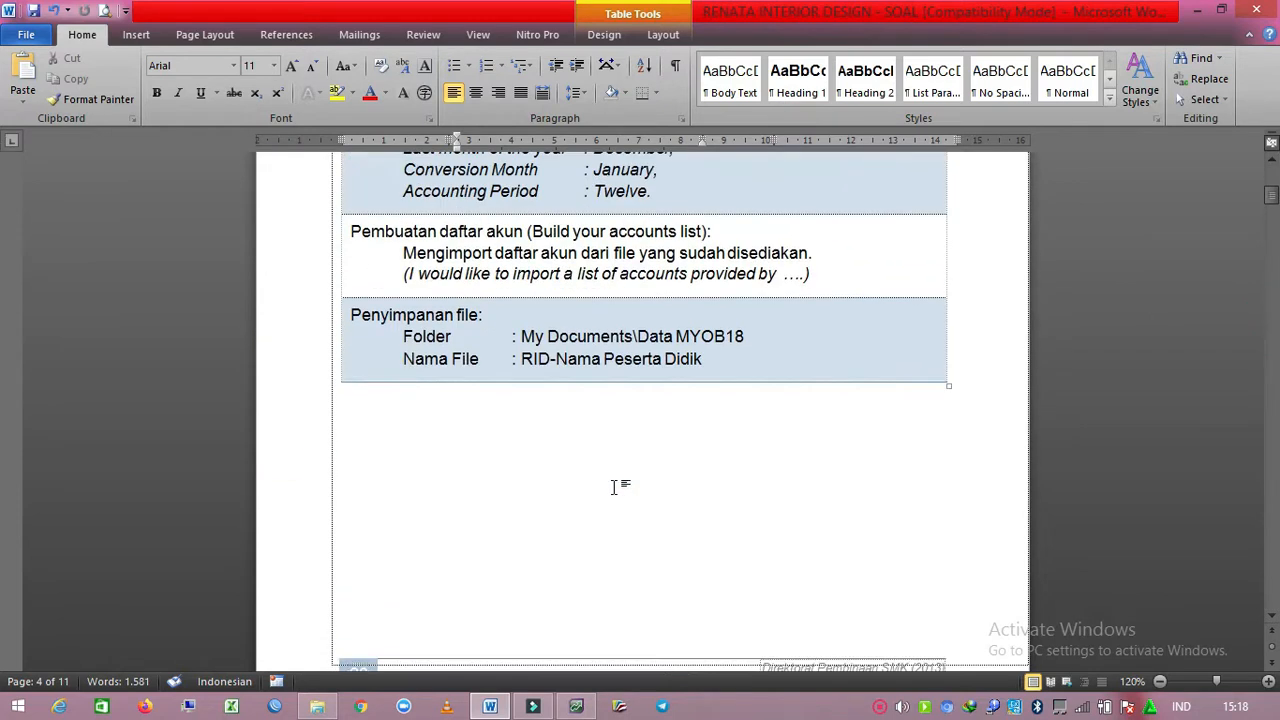
scroll(613, 485, "down", 8)
scroll(423, 391, "up", 3)
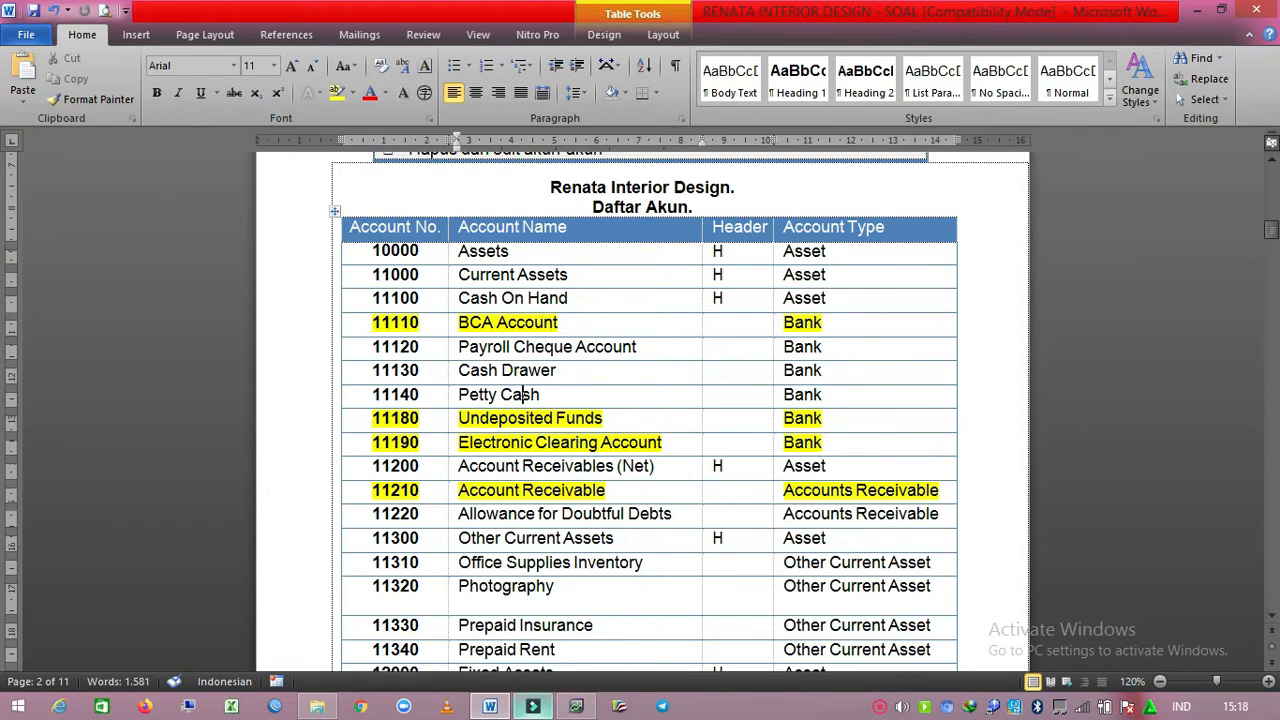
Step: In AccountRight Premier, change the asset account Cheque Account to number 1-1110 and name it BCA ACCOUNT
left_click(576, 706)
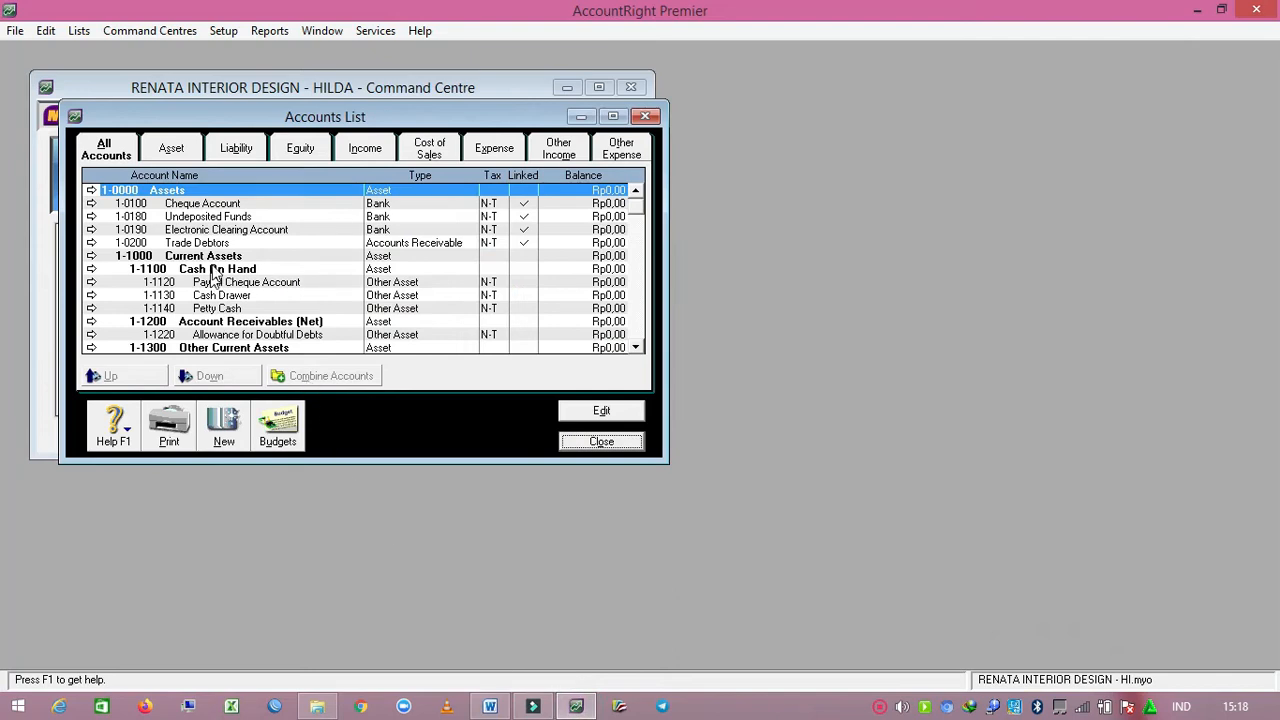
left_click(172, 150)
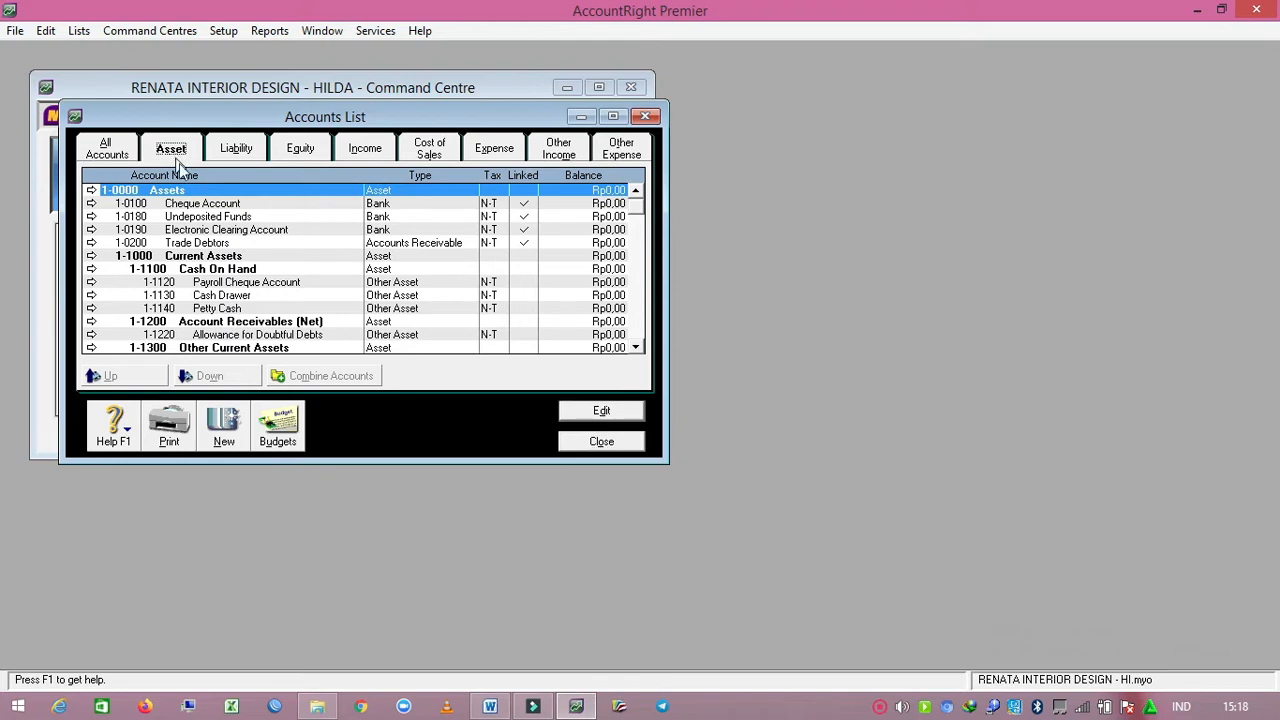
left_click(227, 205)
left_click(92, 204)
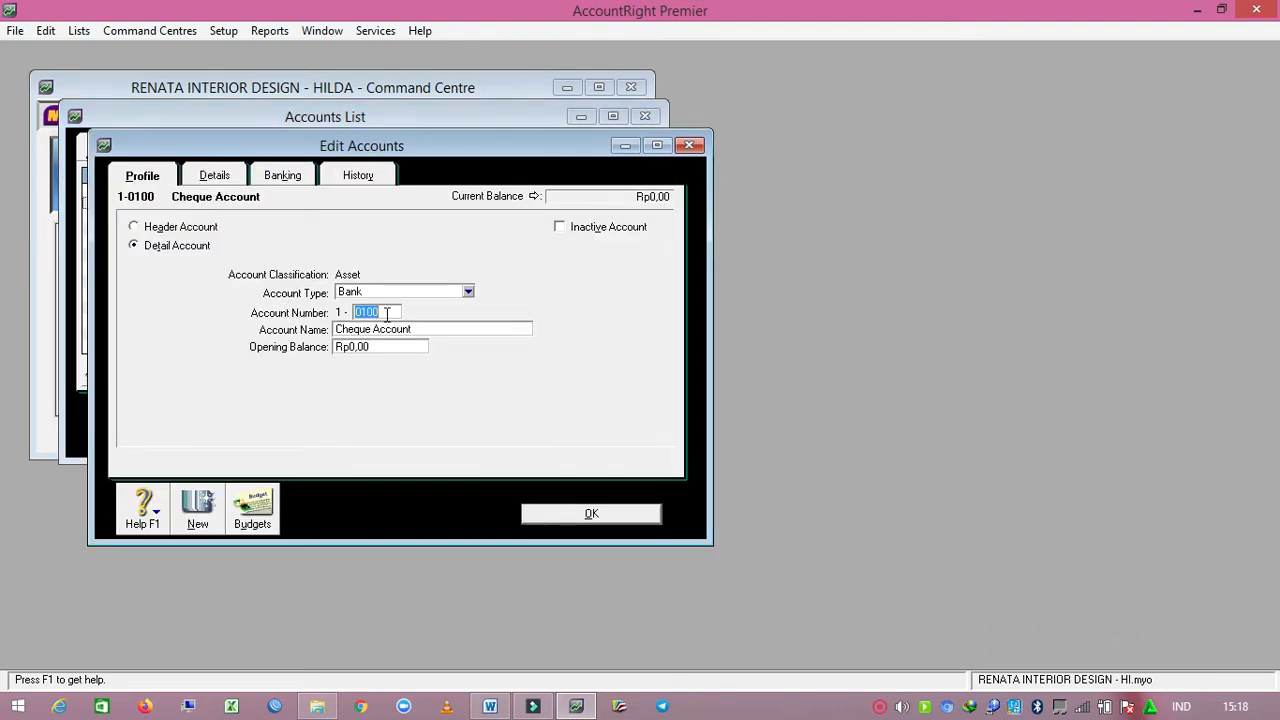
type("11")
key("Tab")
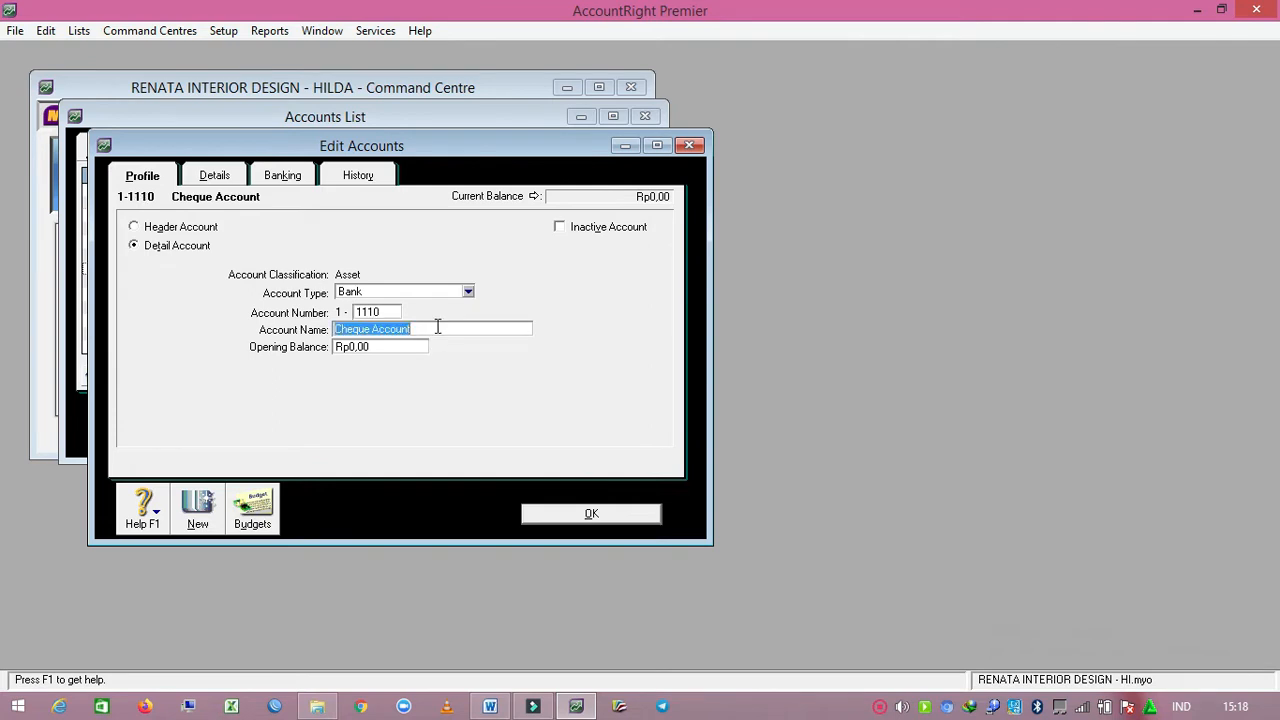
type("BCA ACCOUNT")
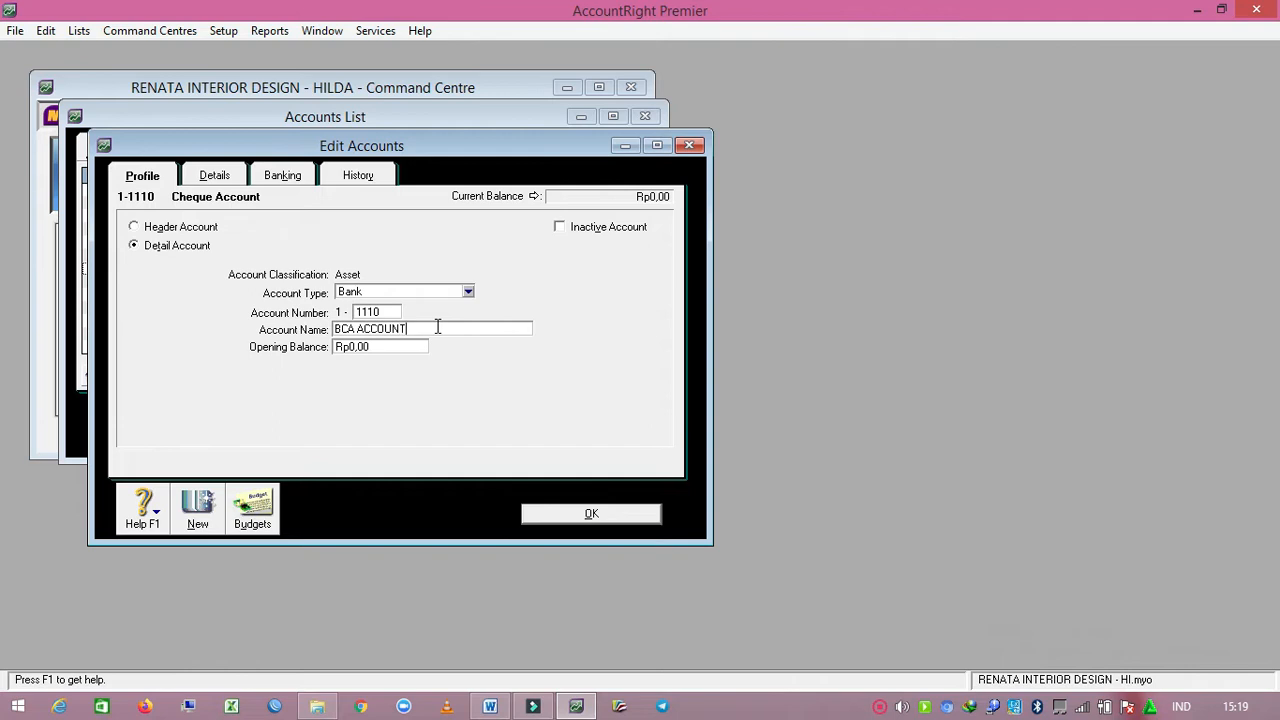
left_click(534, 516)
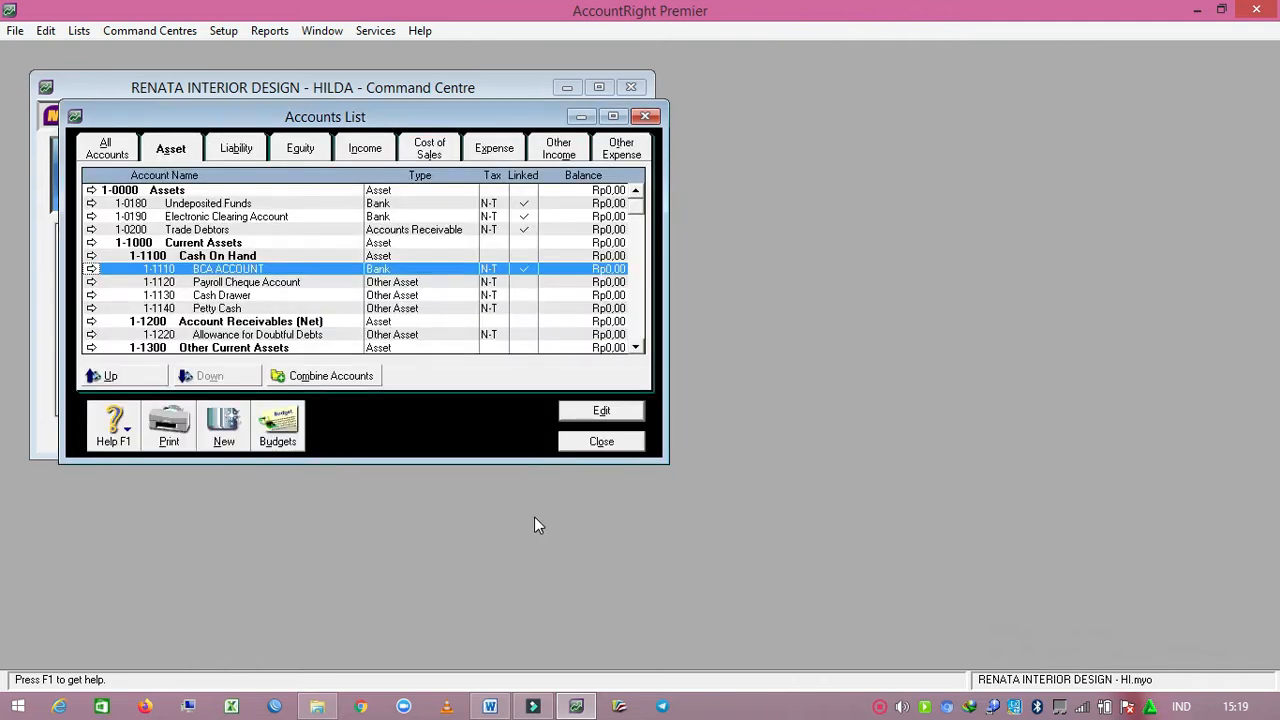
Step: Check the receivable account in the Word table, and change Trade Debtors in AccountRight to number 1-1210 and name ACC RECEIVABLE
left_click(491, 706)
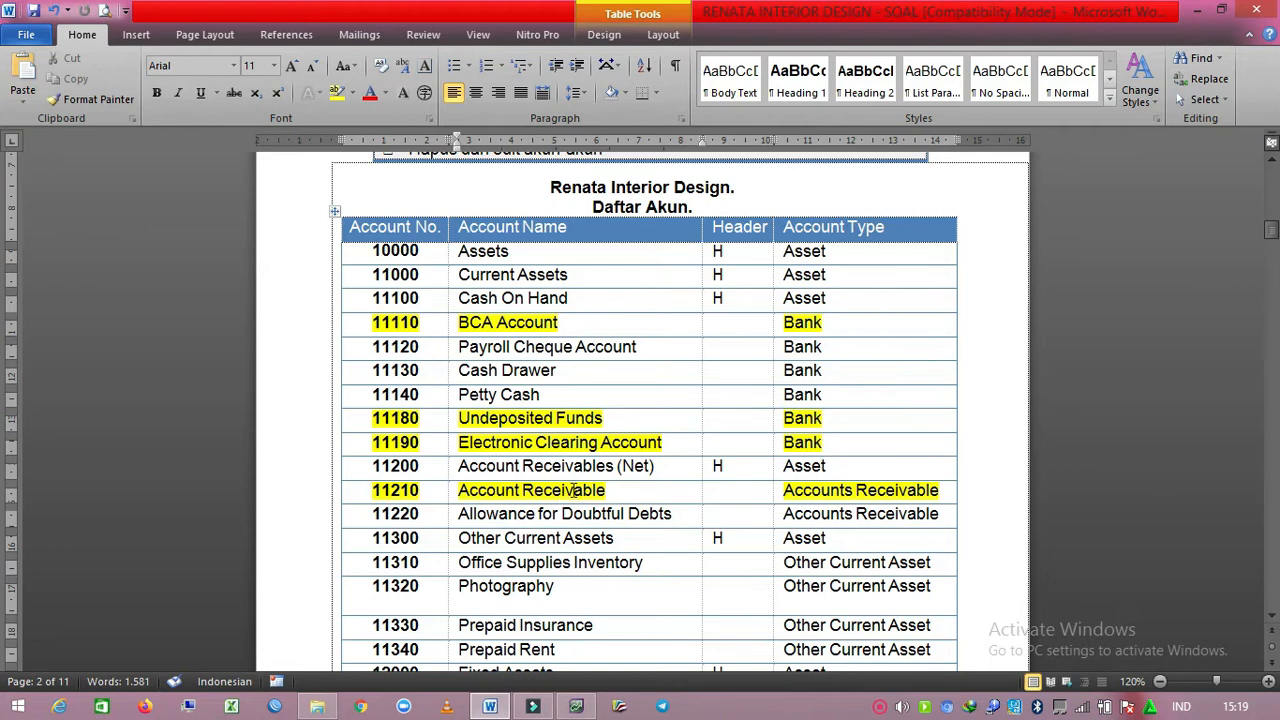
left_click(576, 706)
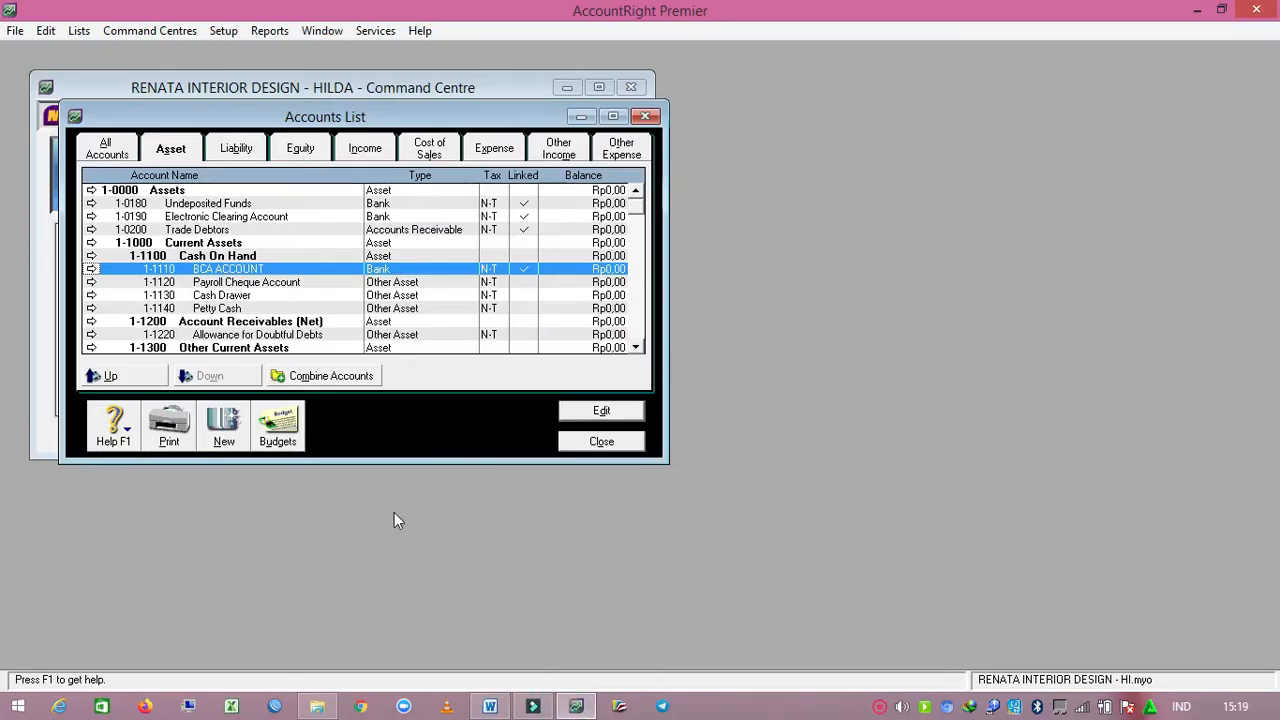
left_click(217, 231)
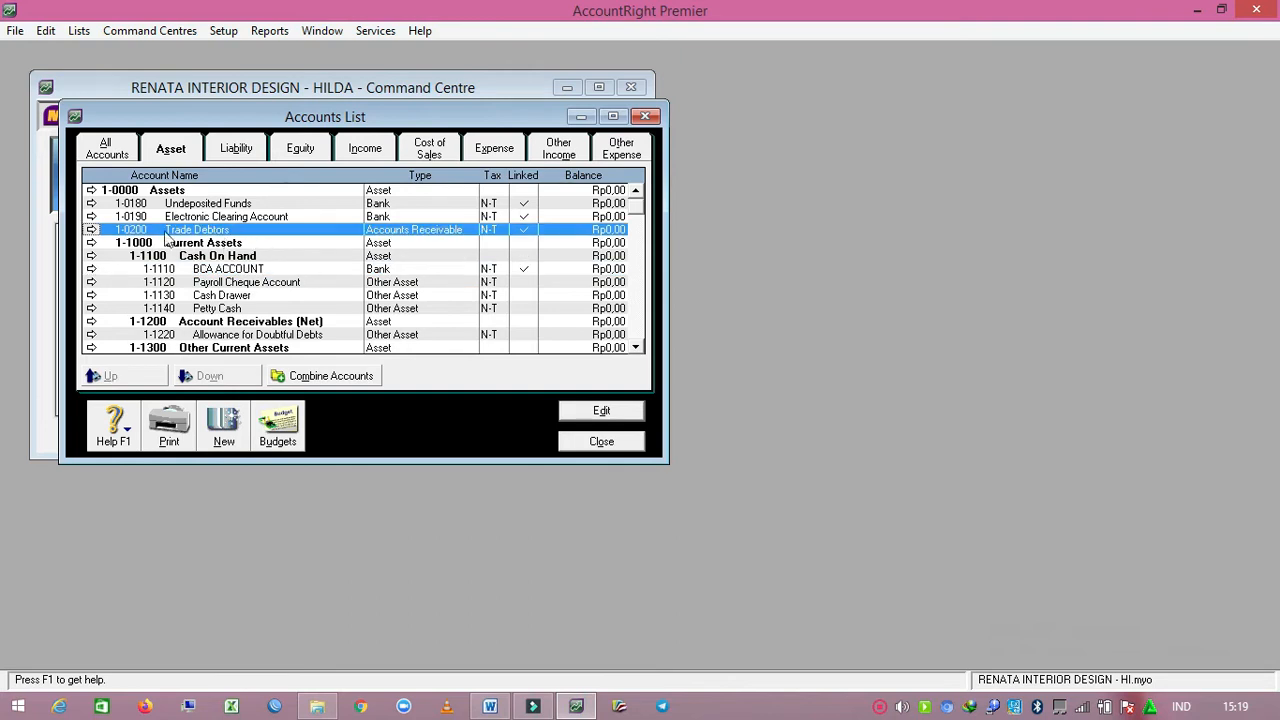
left_click(92, 230)
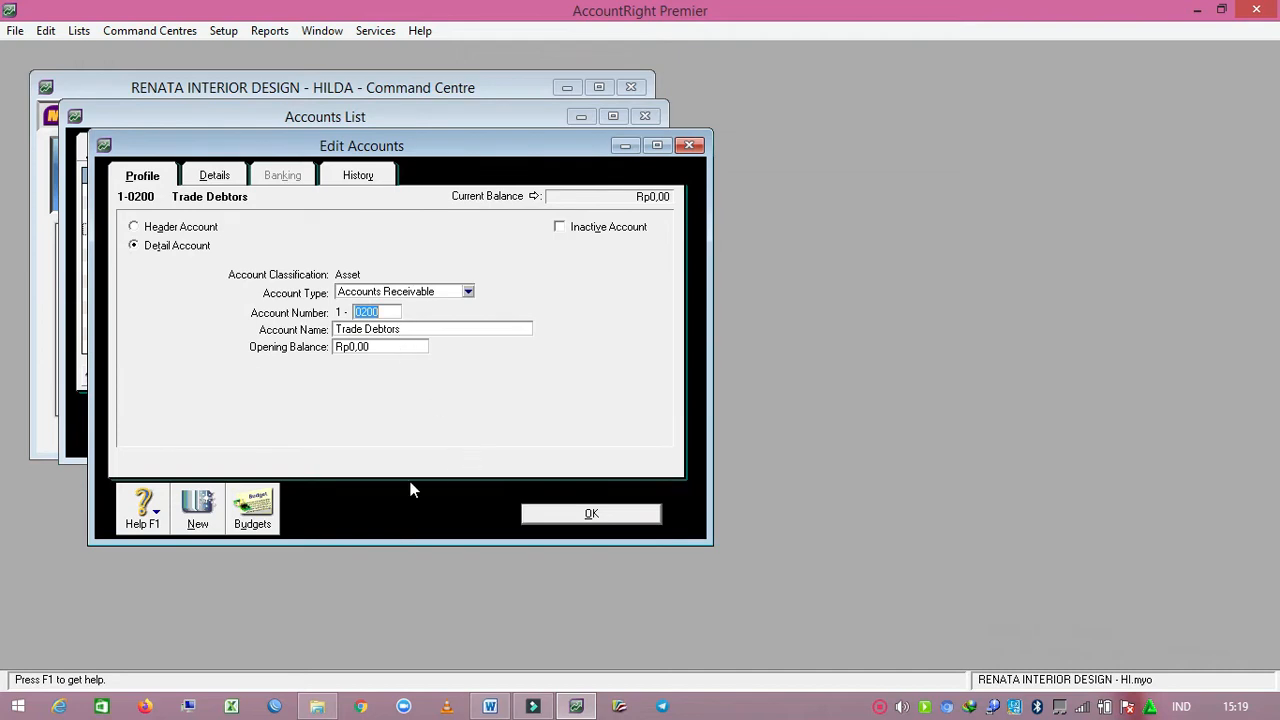
left_click(488, 706)
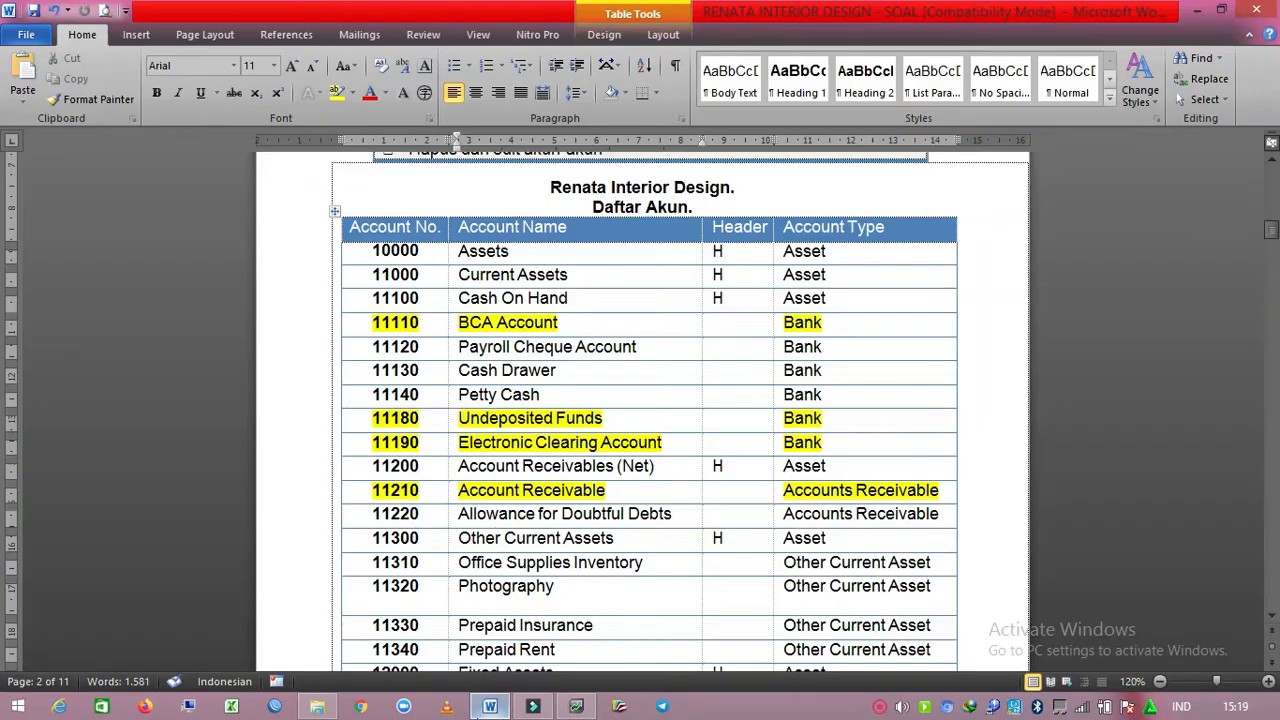
left_click(484, 710)
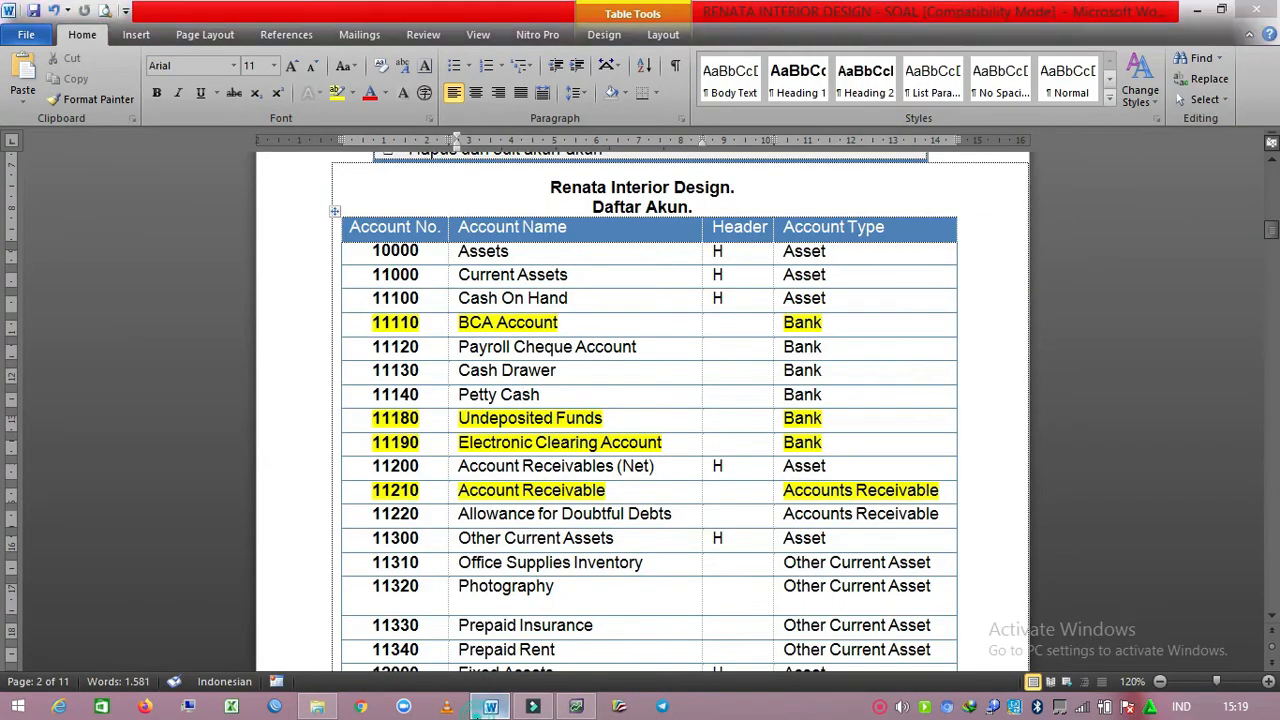
type("1210")
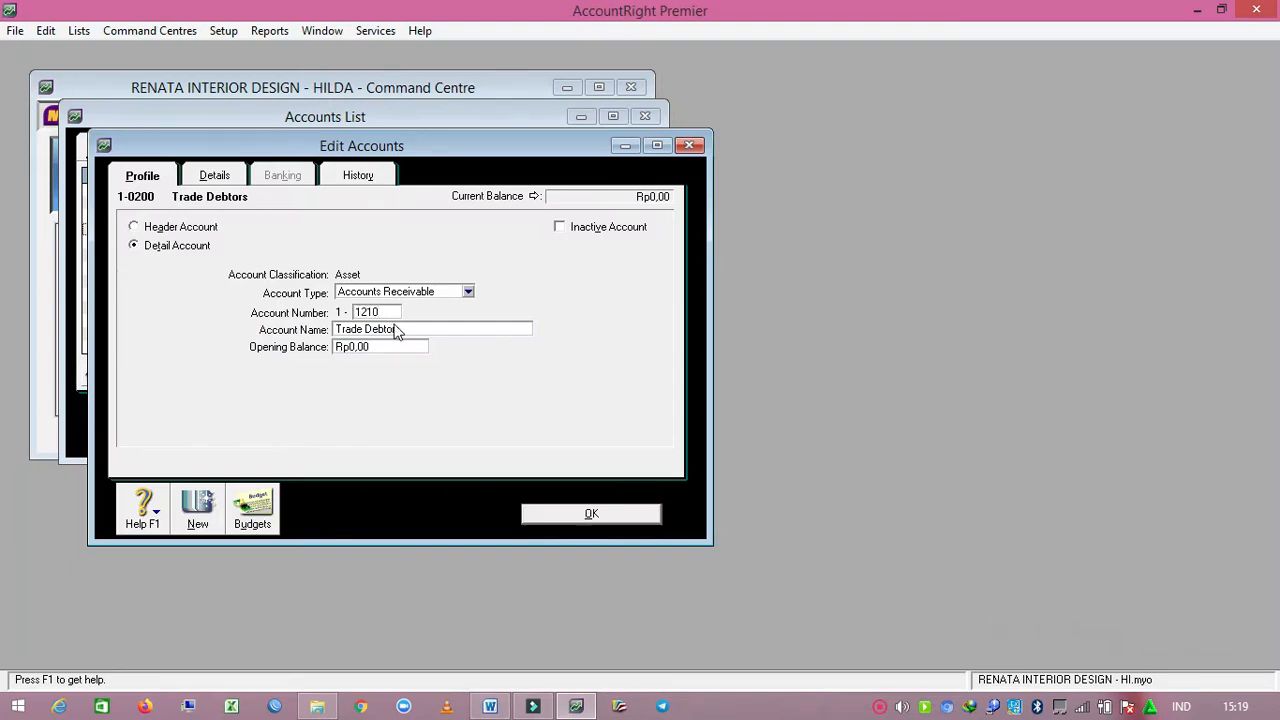
key("Tab")
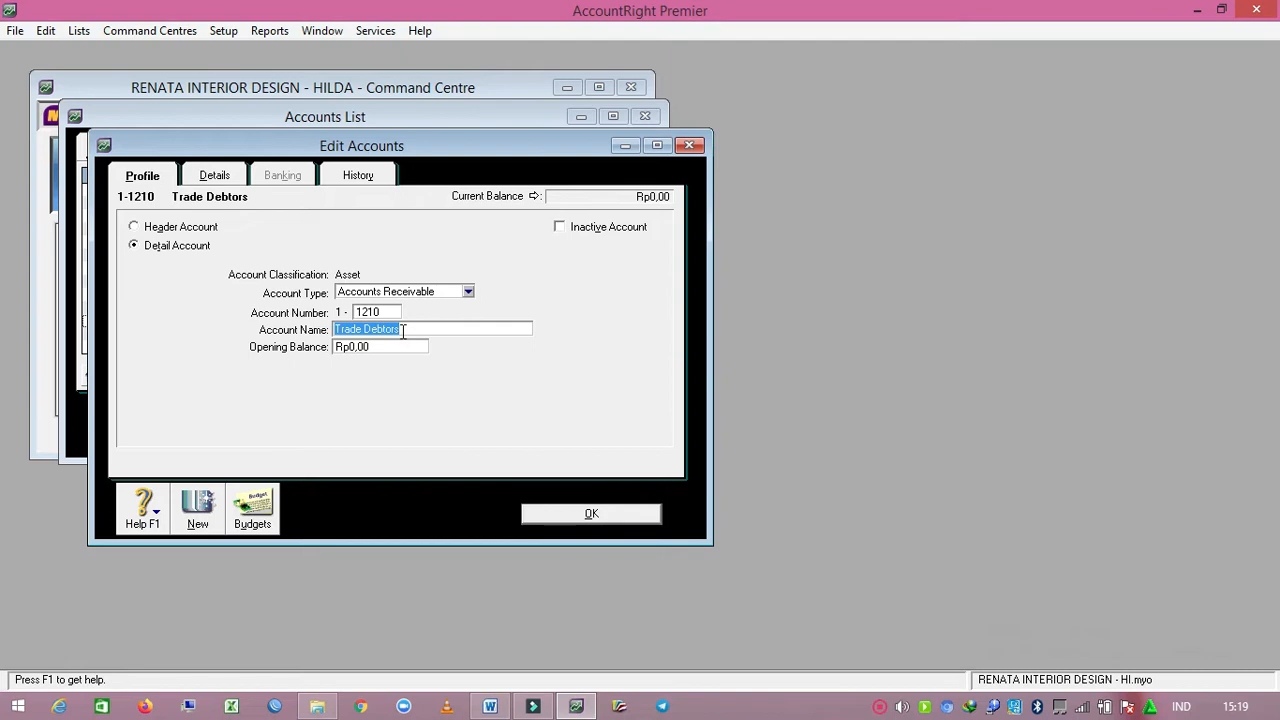
type("ACC RECEIVABLE")
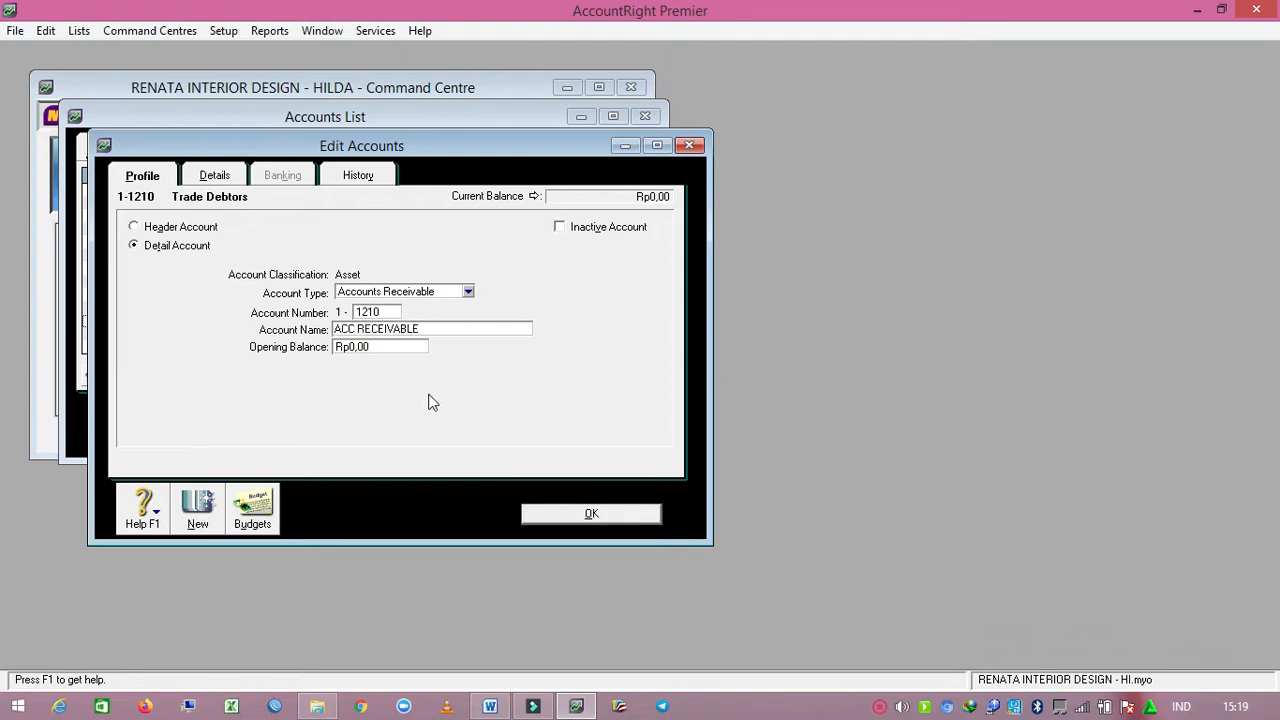
left_click(588, 516)
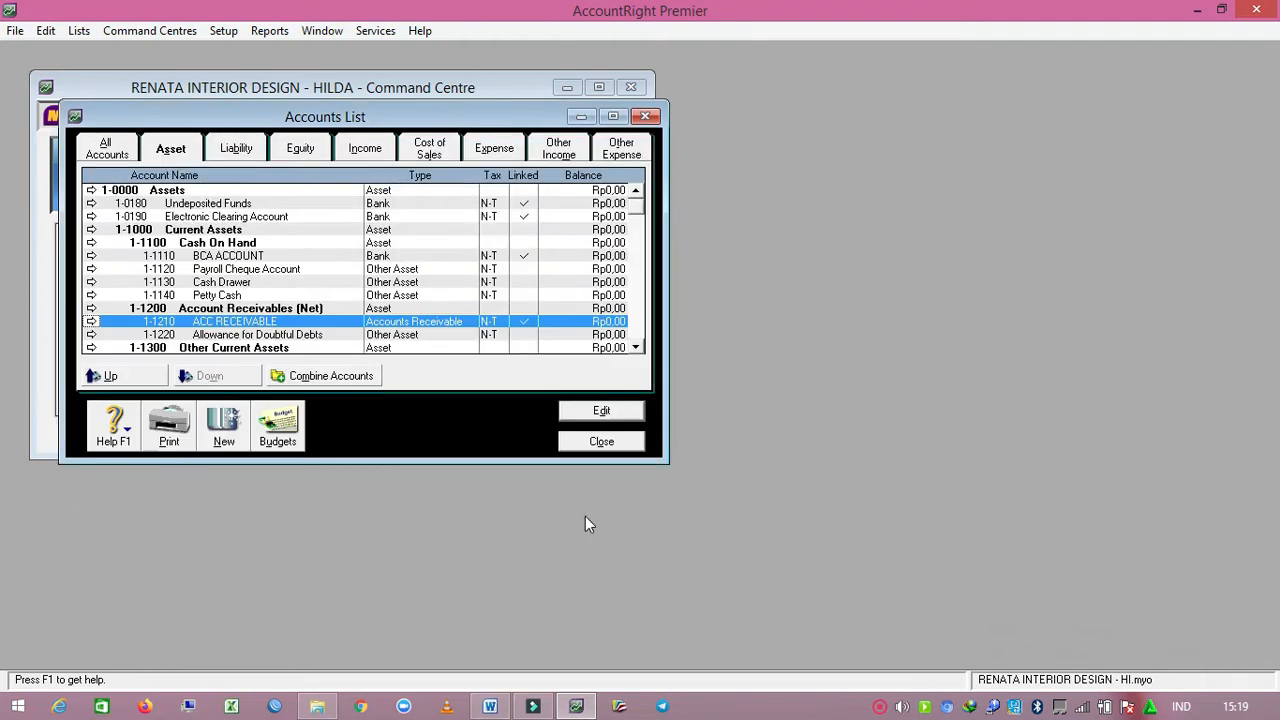
Step: Look up the highlighted liability account in the Word table, and change Trade Creditors in AccountRight to number 2-1200 and name ACC PAYABLE
left_click(255, 155)
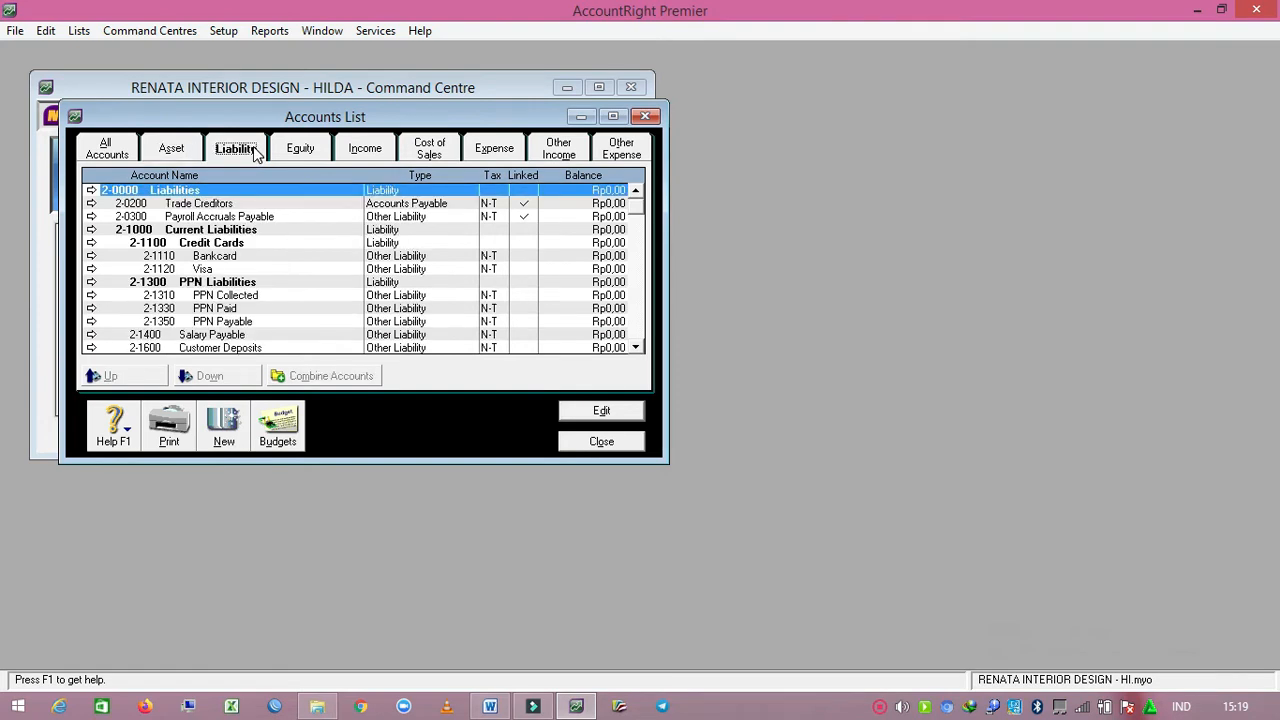
left_click(229, 206)
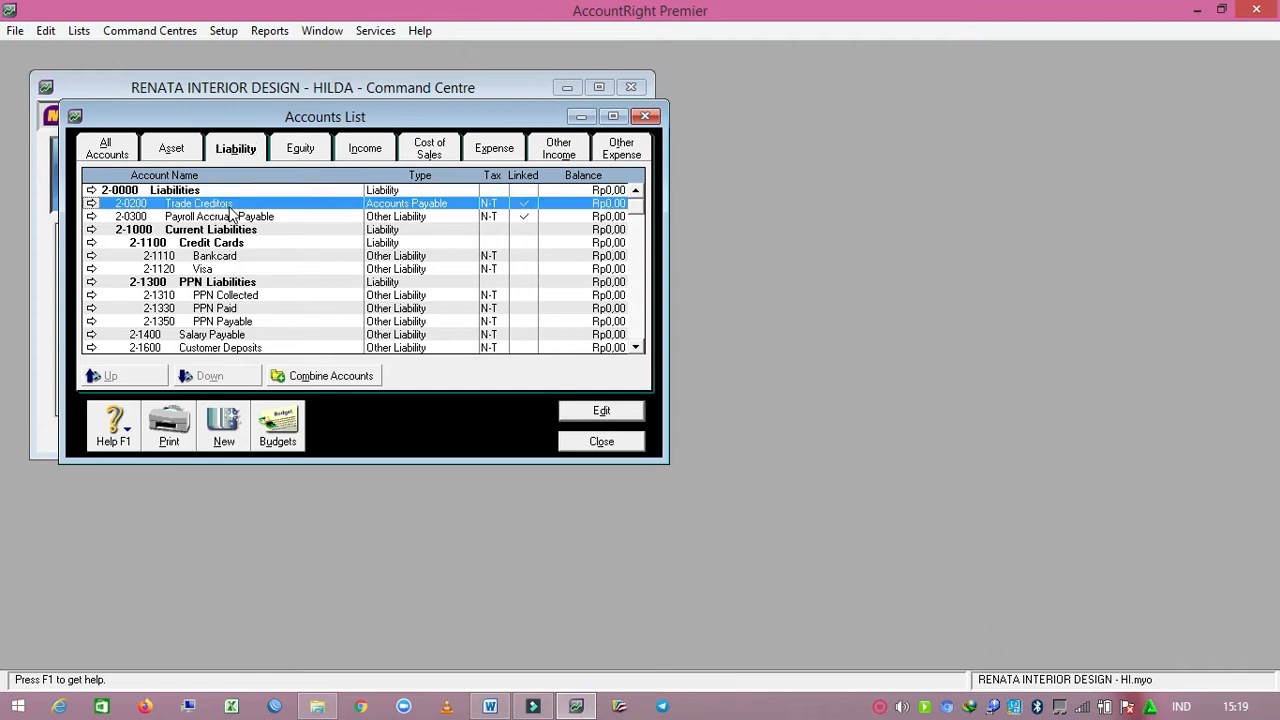
left_click(94, 203)
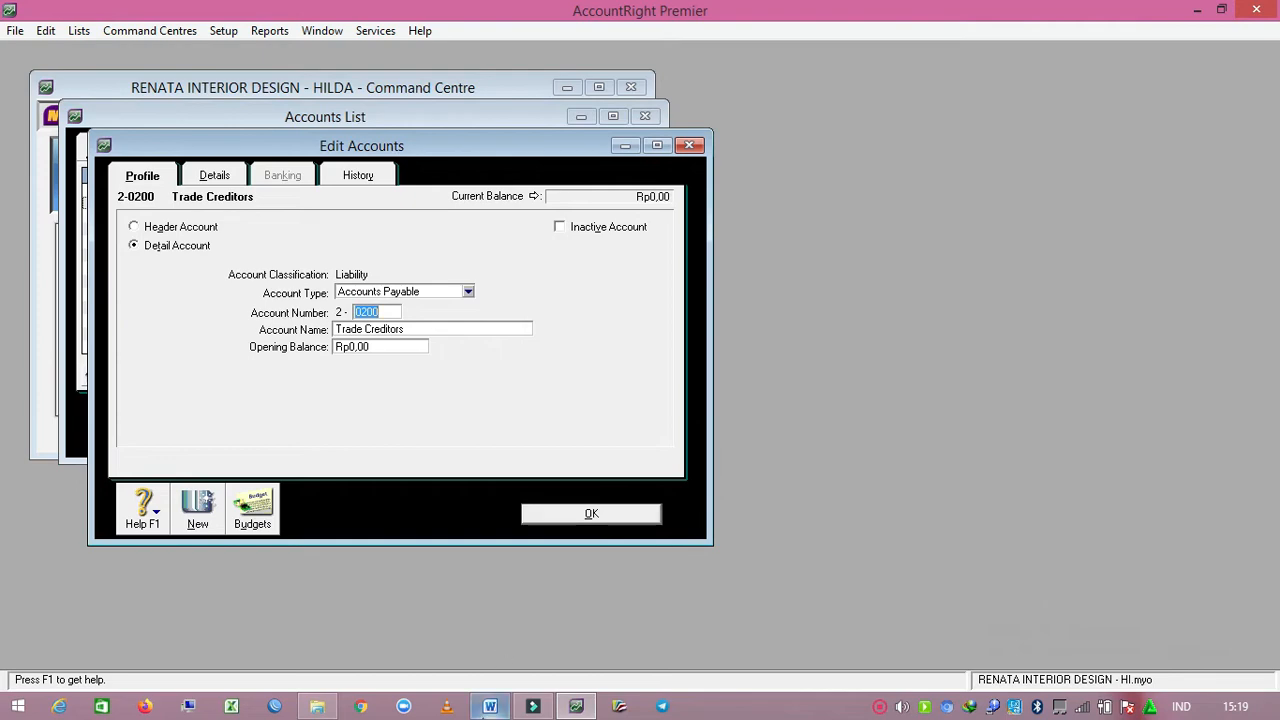
left_click(490, 706)
scroll(553, 500, "down", 3)
scroll(553, 478, "down", 12)
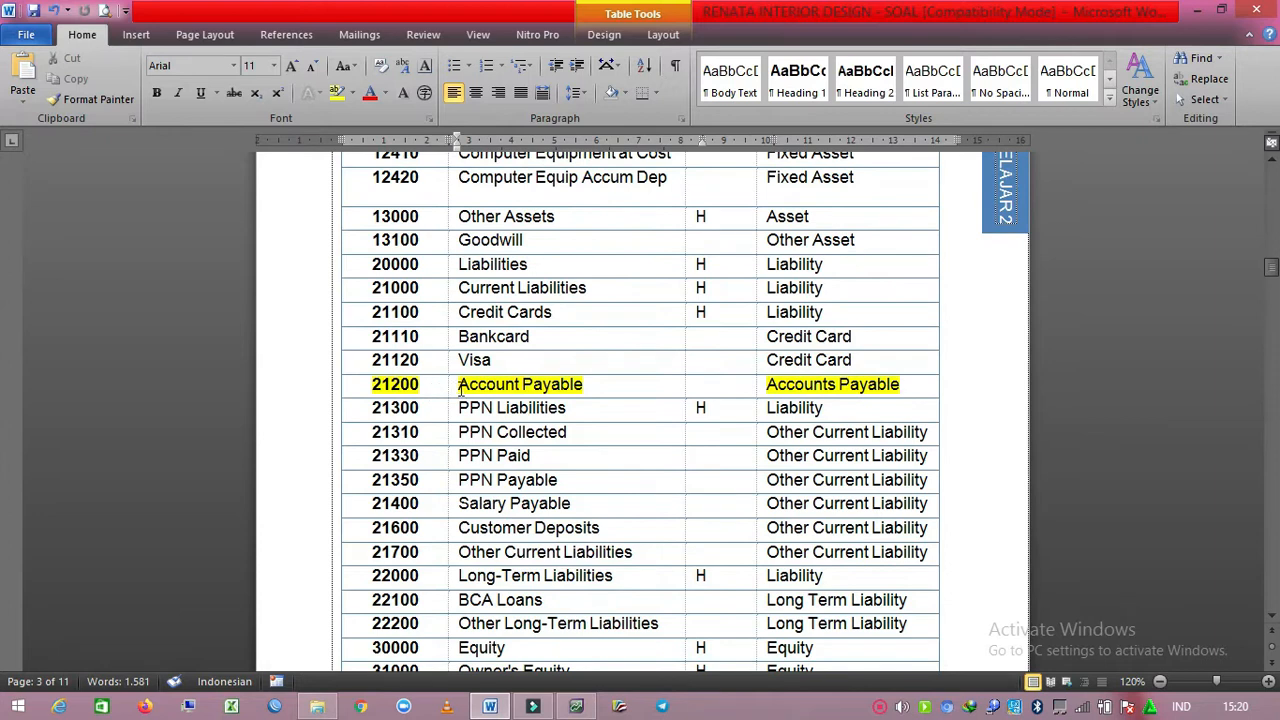
left_click(576, 706)
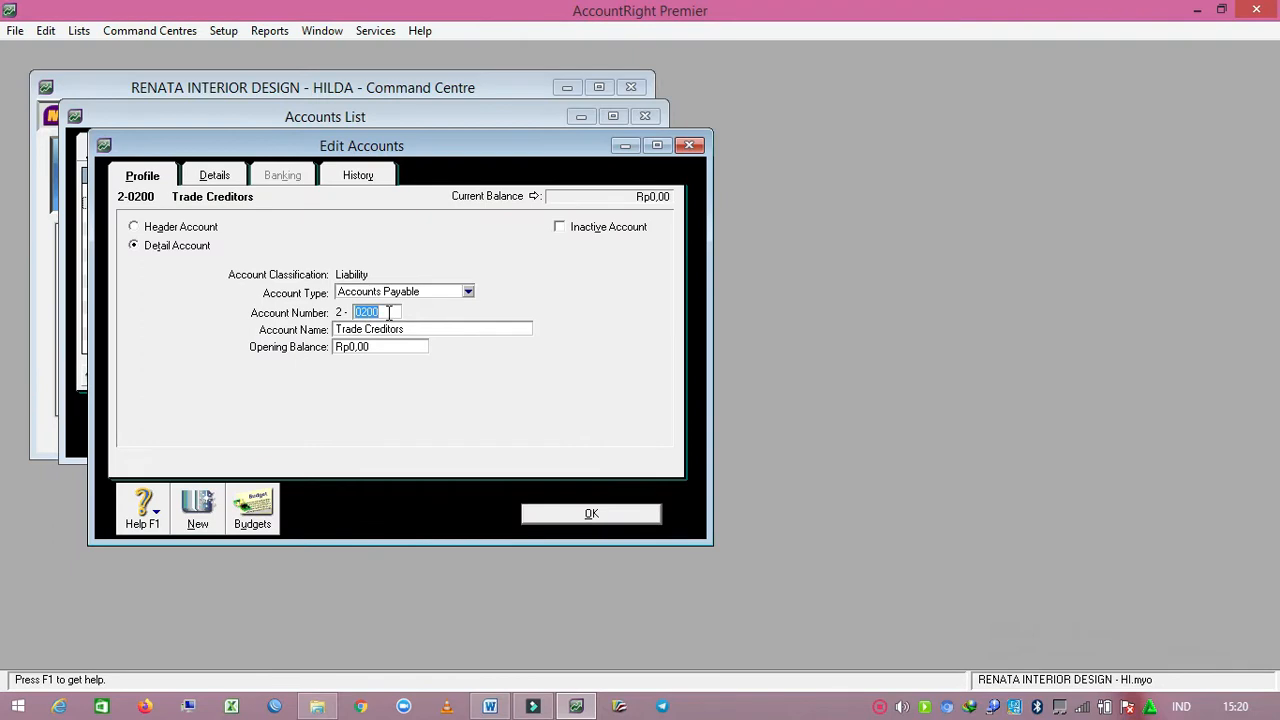
type("12")
left_click(412, 331)
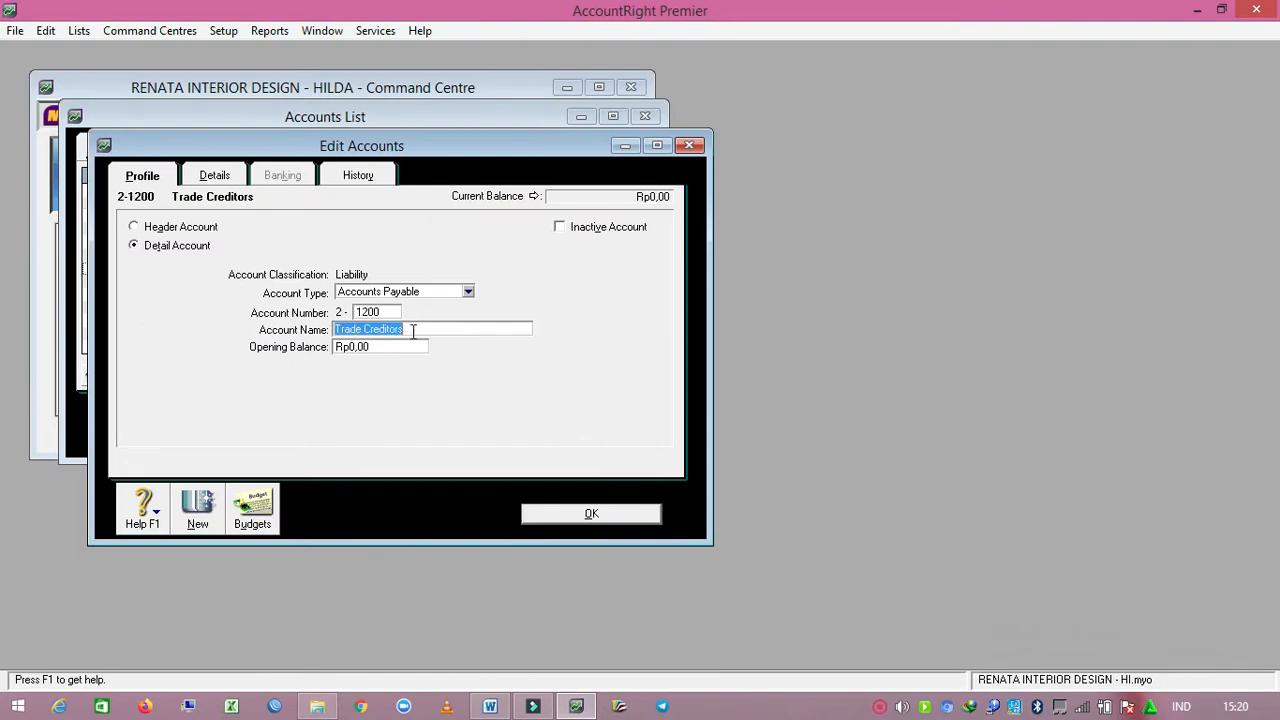
type("ACC PAYABLE")
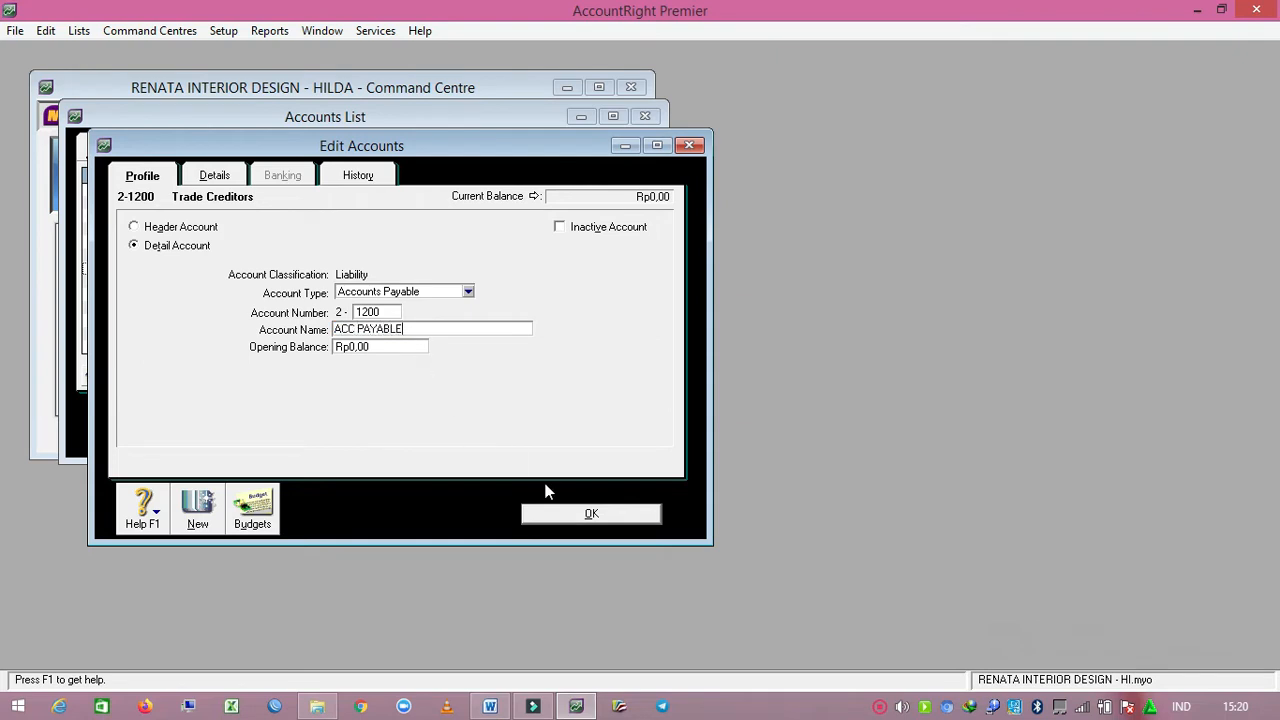
left_click(570, 516)
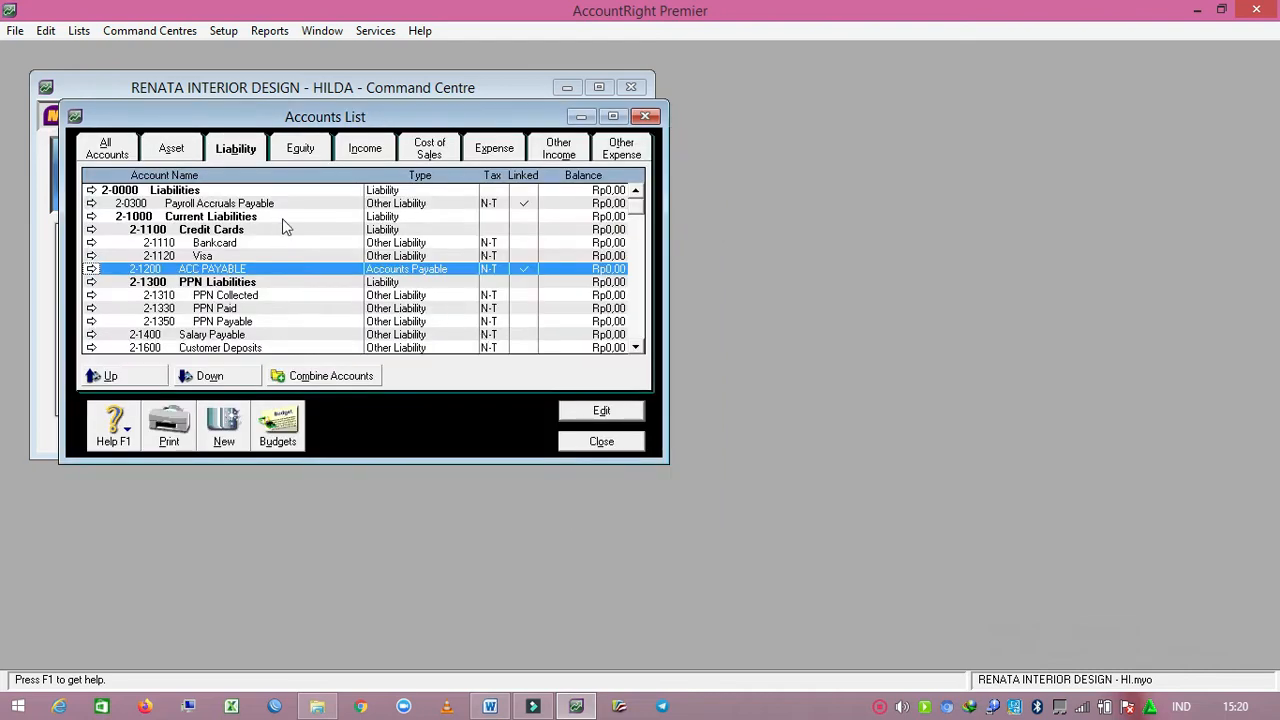
Step: Check the highlighted equity accounts in the Word table, and set the Retained Earnings account number to 3-8000 in AccountRight
left_click(312, 157)
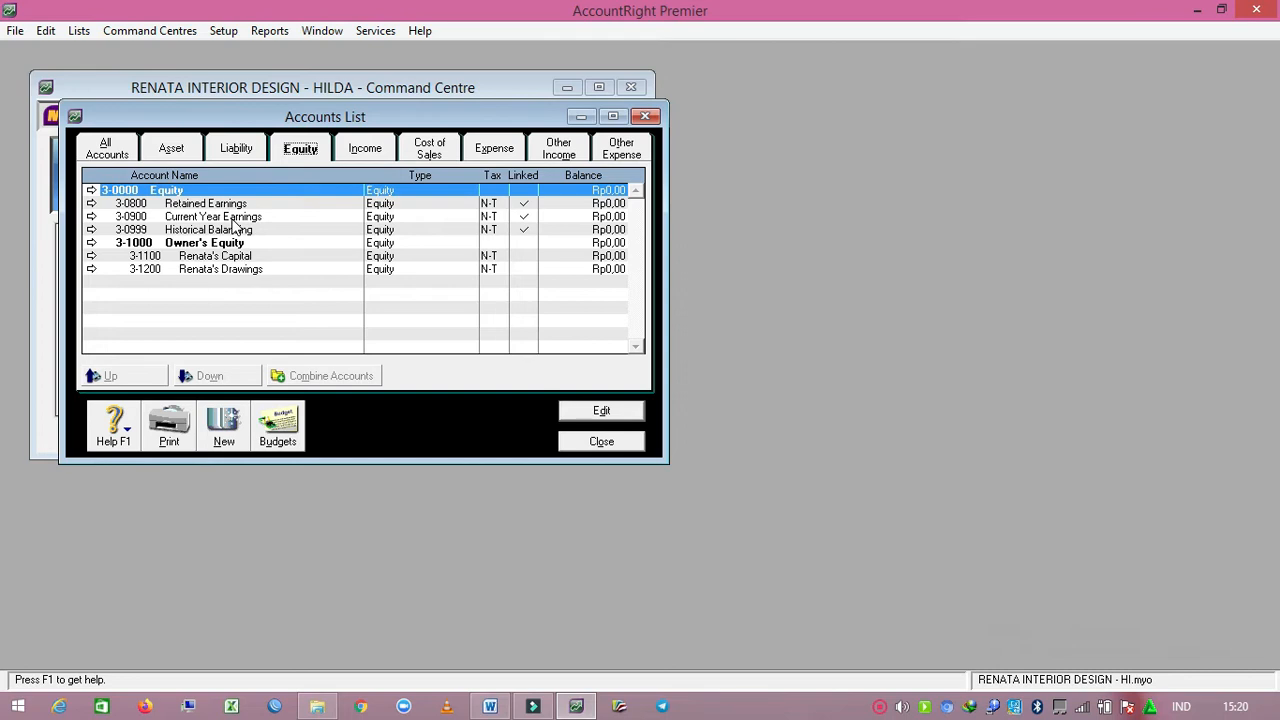
left_click(150, 203)
left_click(91, 203)
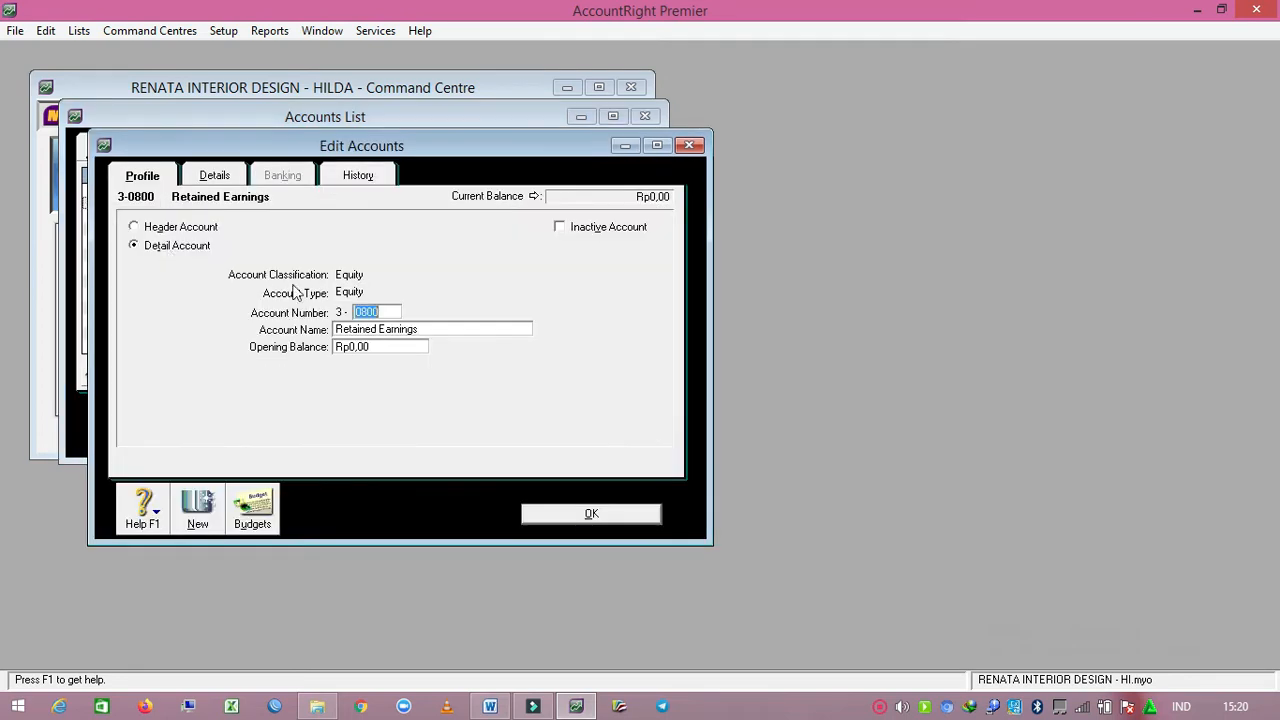
left_click(488, 706)
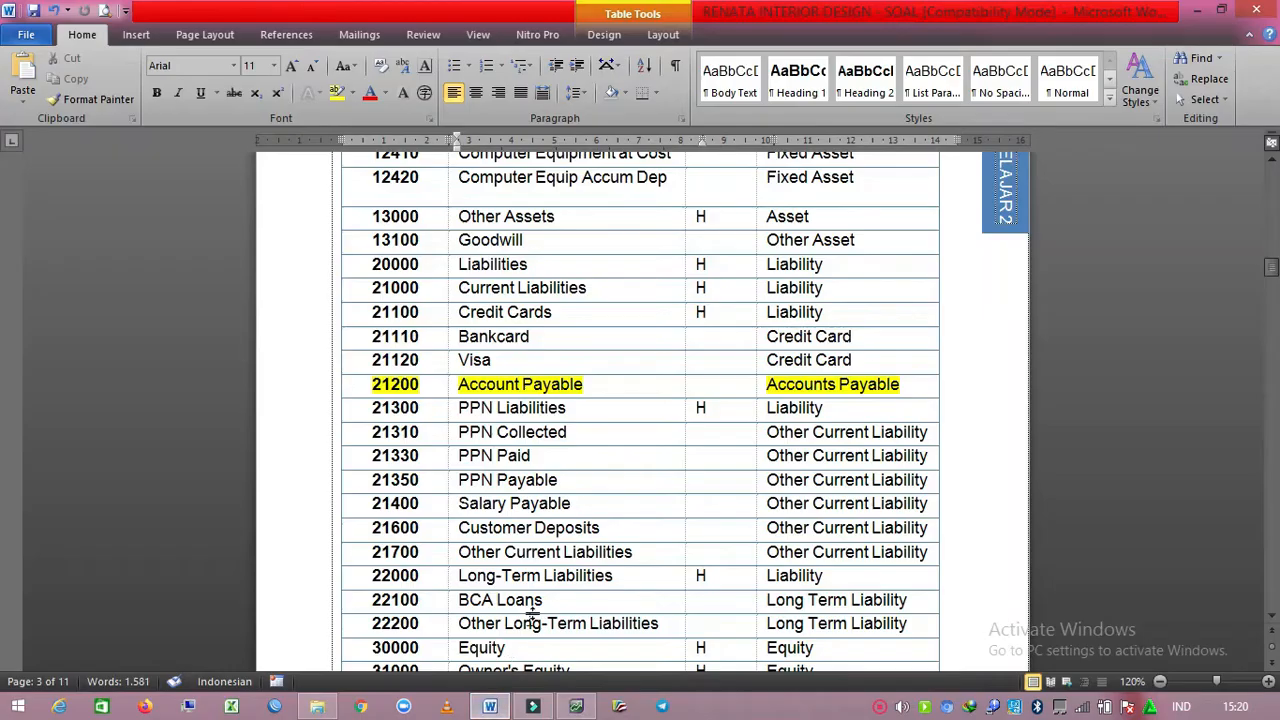
scroll(578, 572, "down", 4)
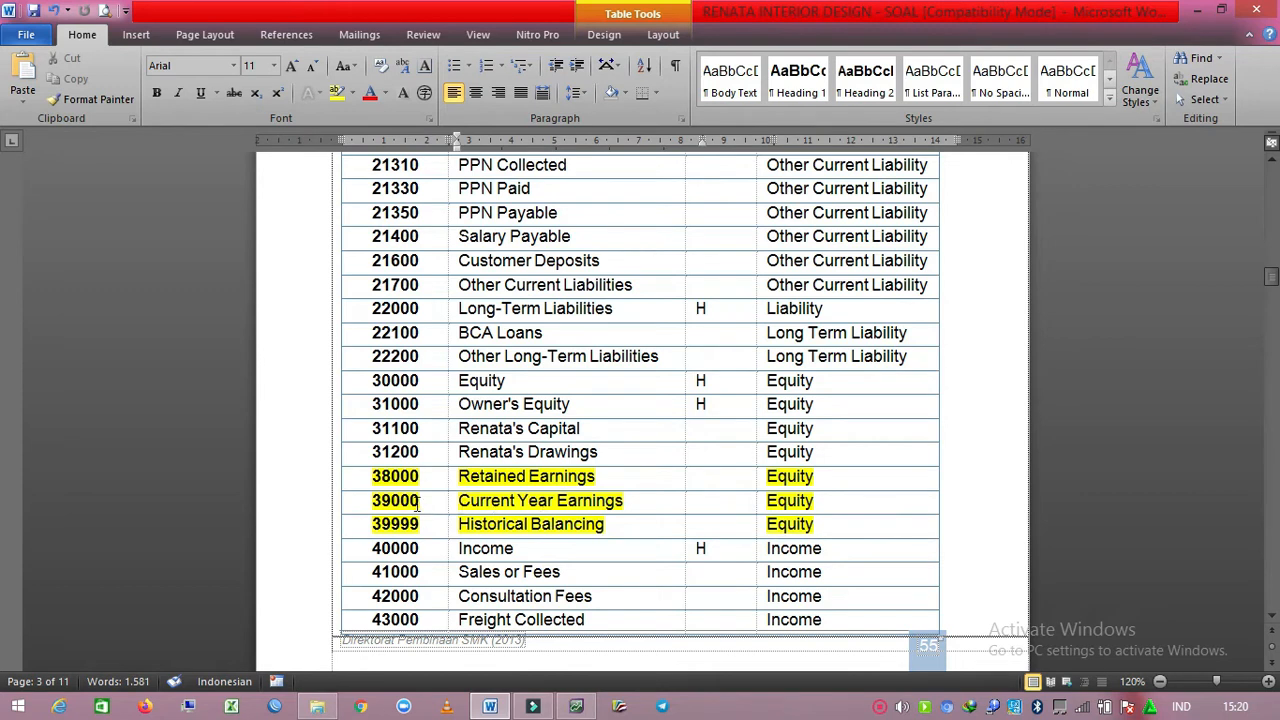
left_click(576, 706)
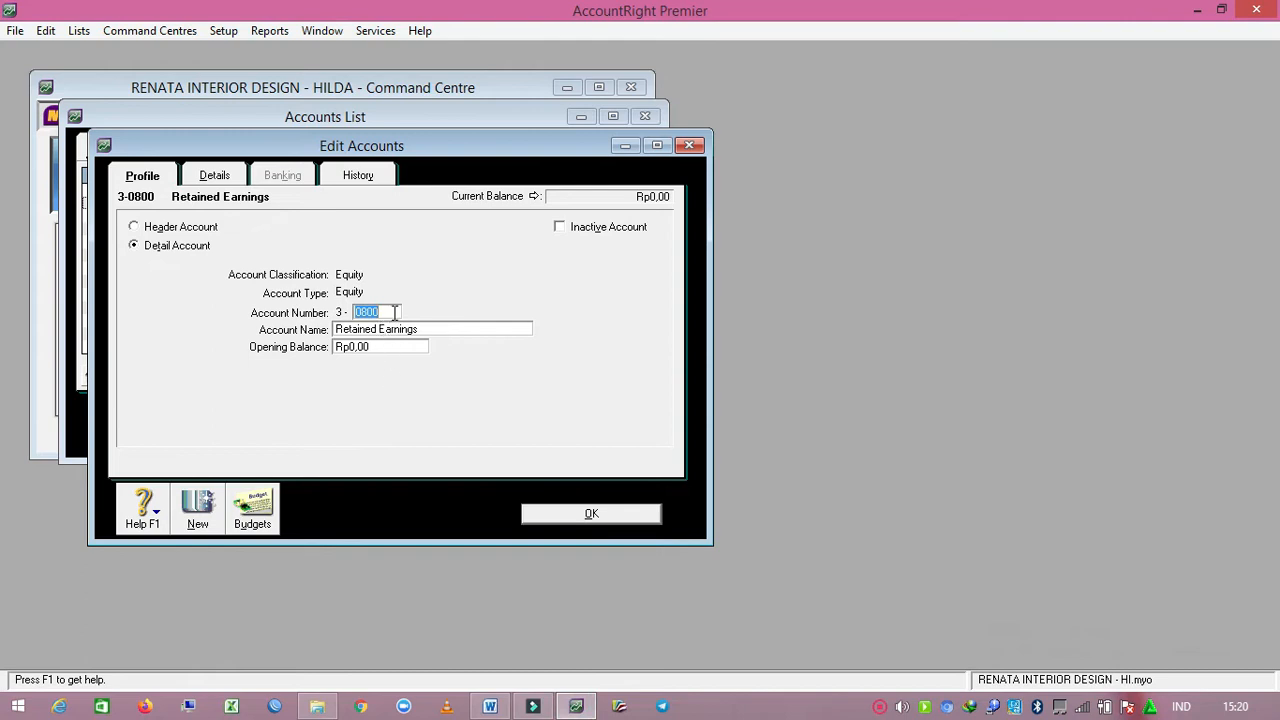
type("8000")
left_click(540, 515)
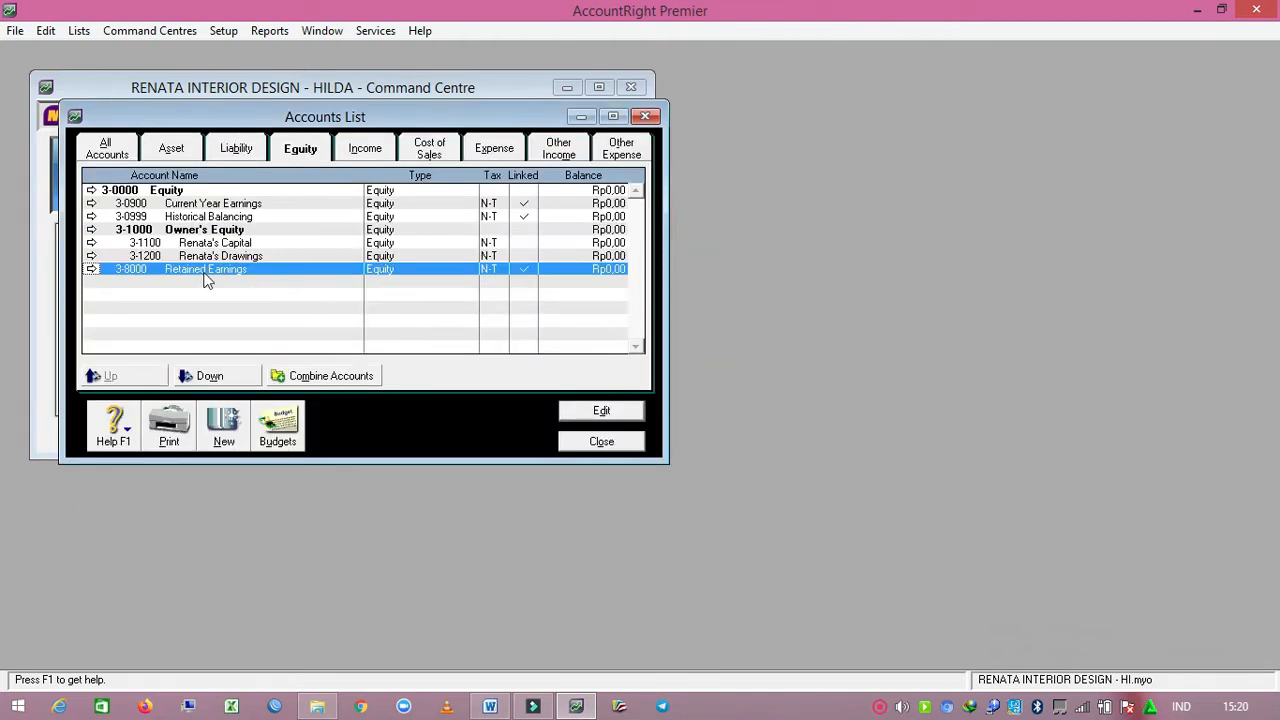
Step: Set the account number of the equity account Current Year Earnings to 3-9000
left_click(251, 206)
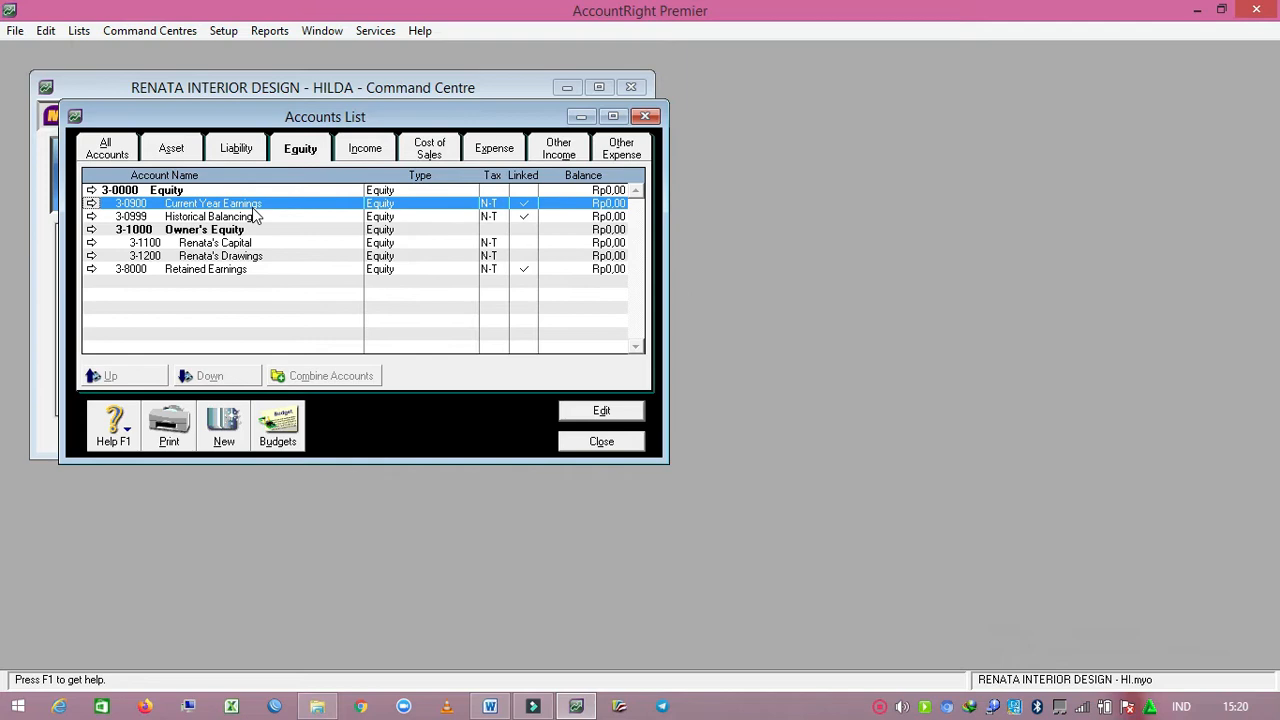
left_click(91, 203)
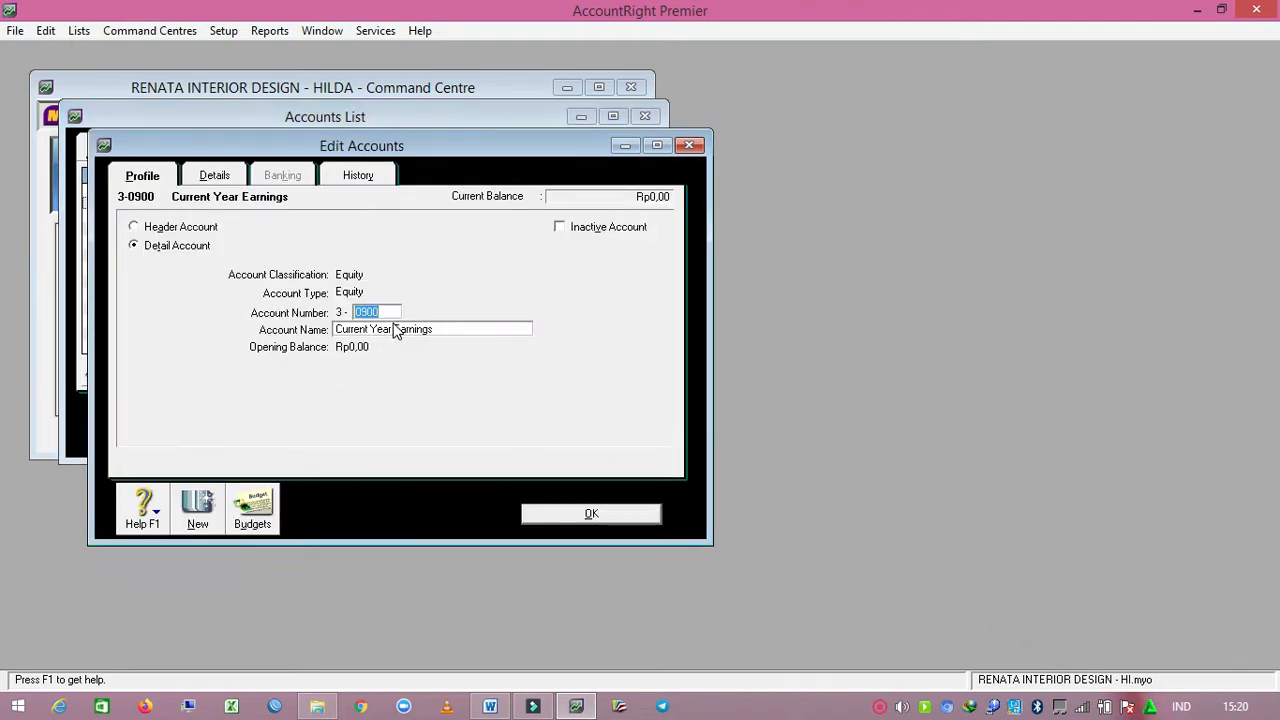
type("9")
left_click(560, 515)
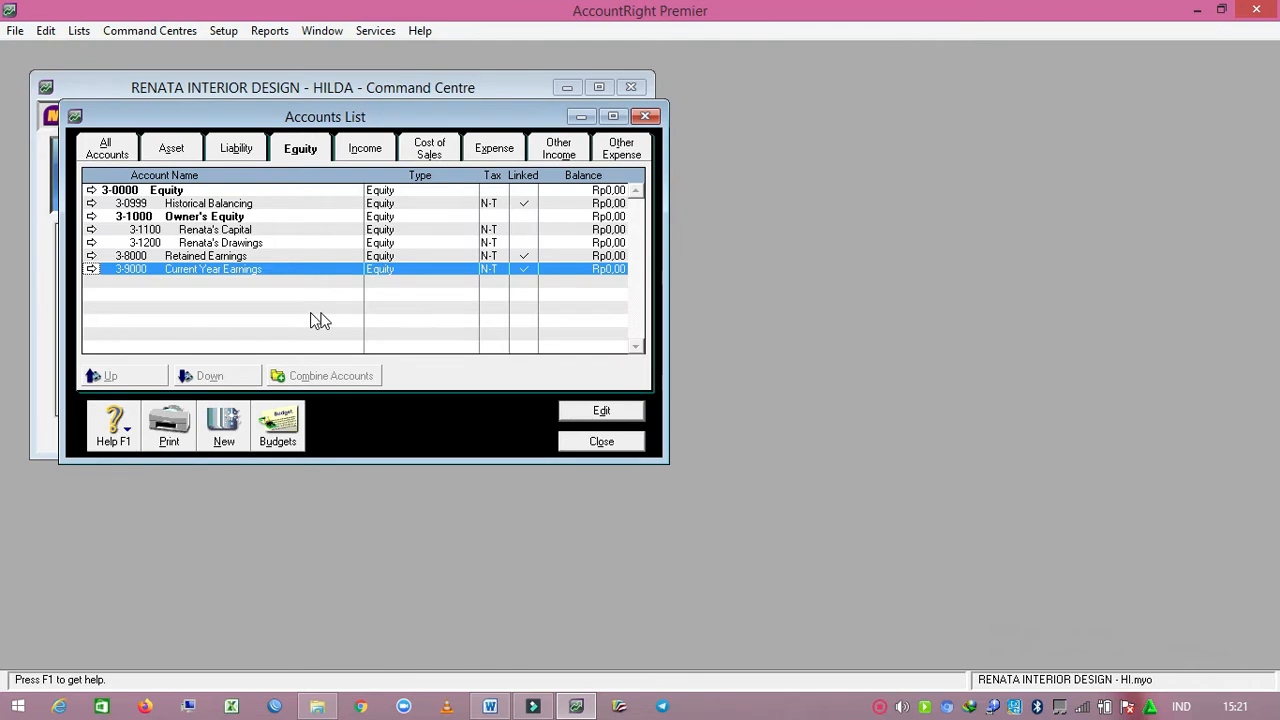
Step: Look up Wages & Salaries in the Word table, and set that expense account's number to 6-3030 in AccountRight
left_click(500, 160)
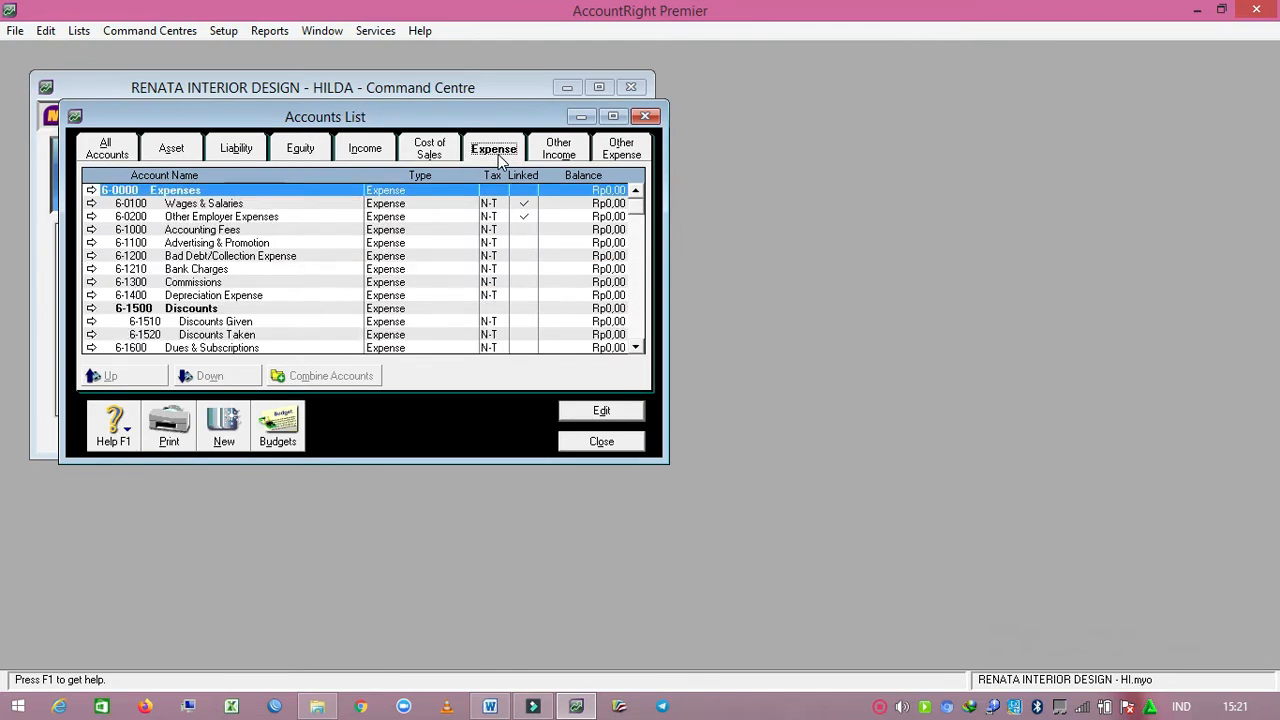
left_click(230, 208)
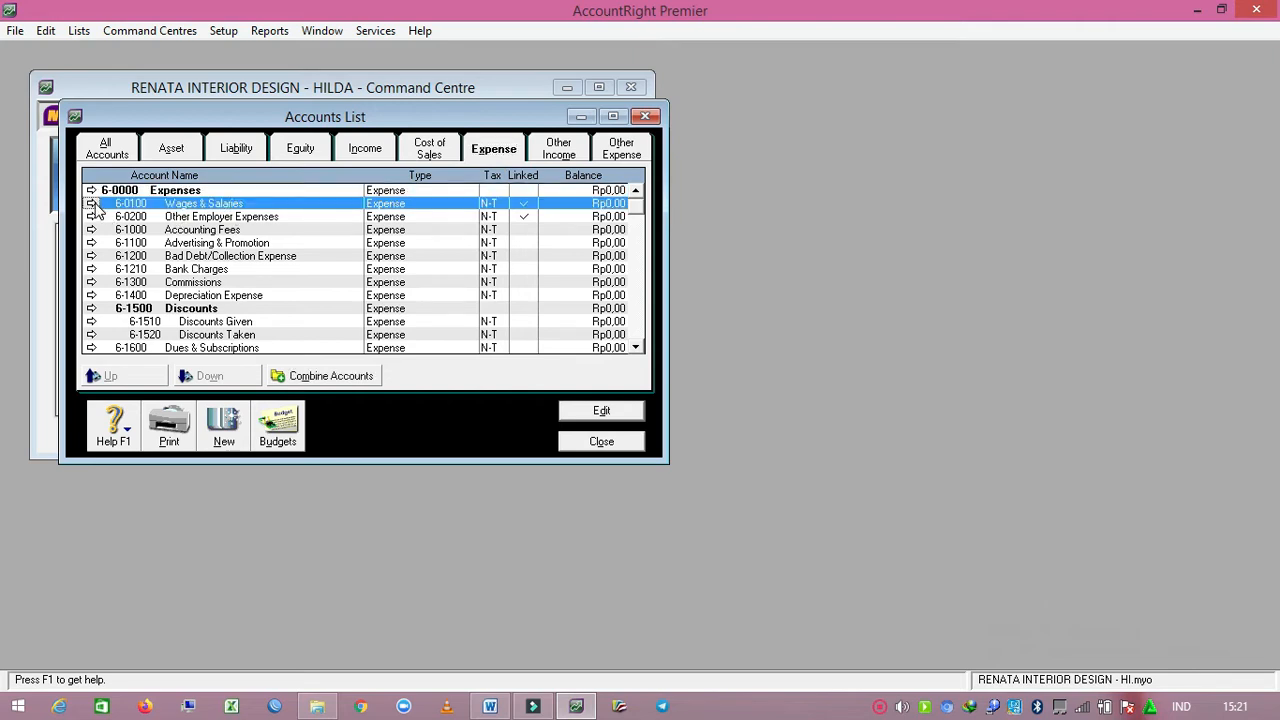
left_click(93, 204)
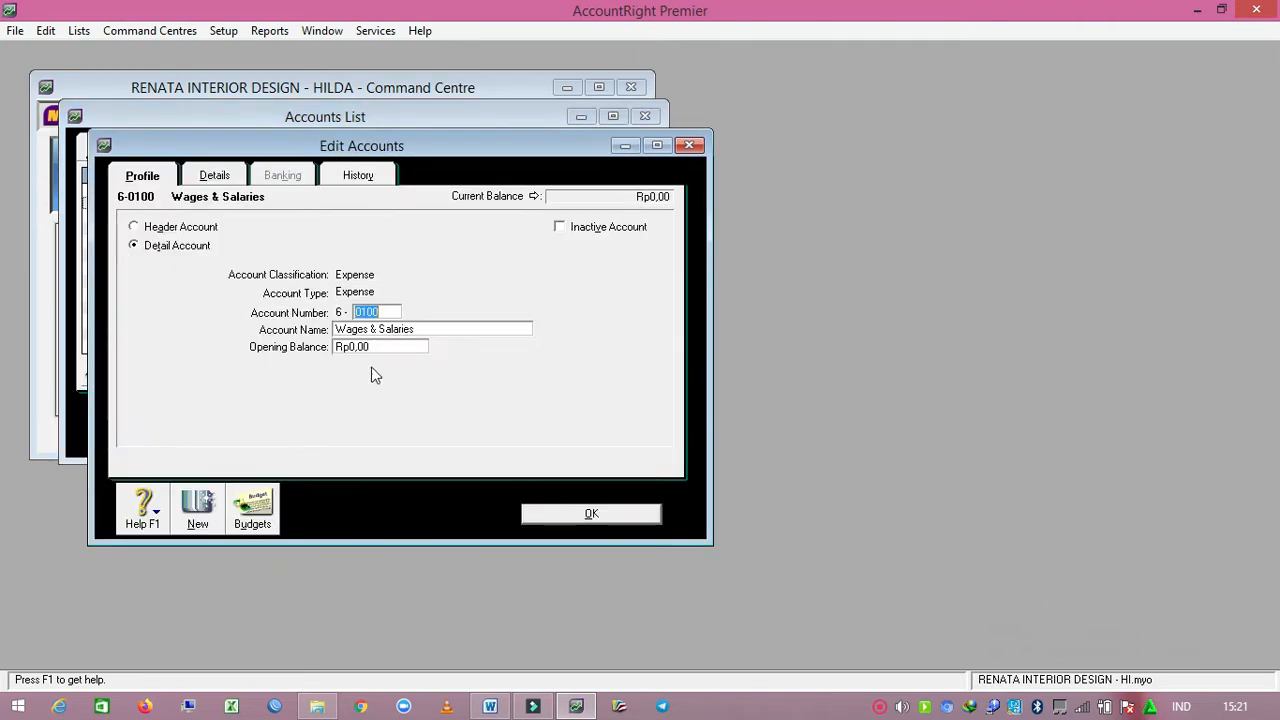
left_click(490, 706)
scroll(612, 540, "down", 5)
scroll(615, 540, "down", 10)
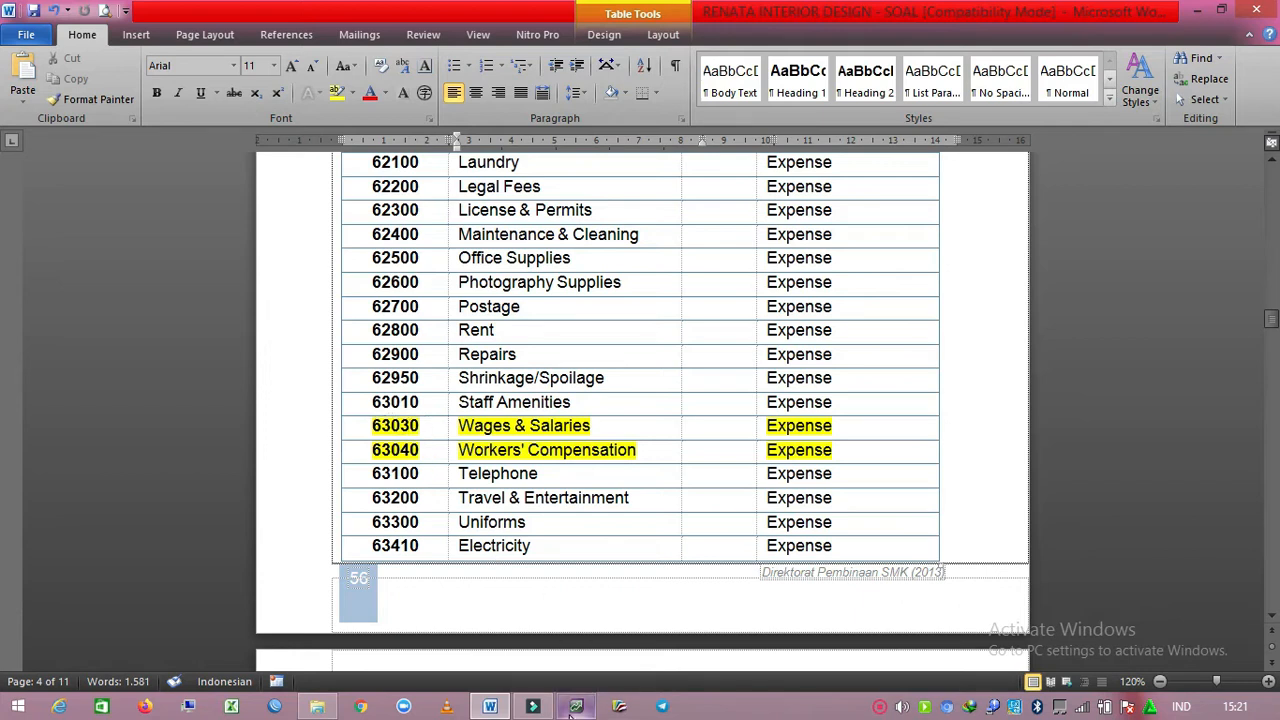
left_click(576, 706)
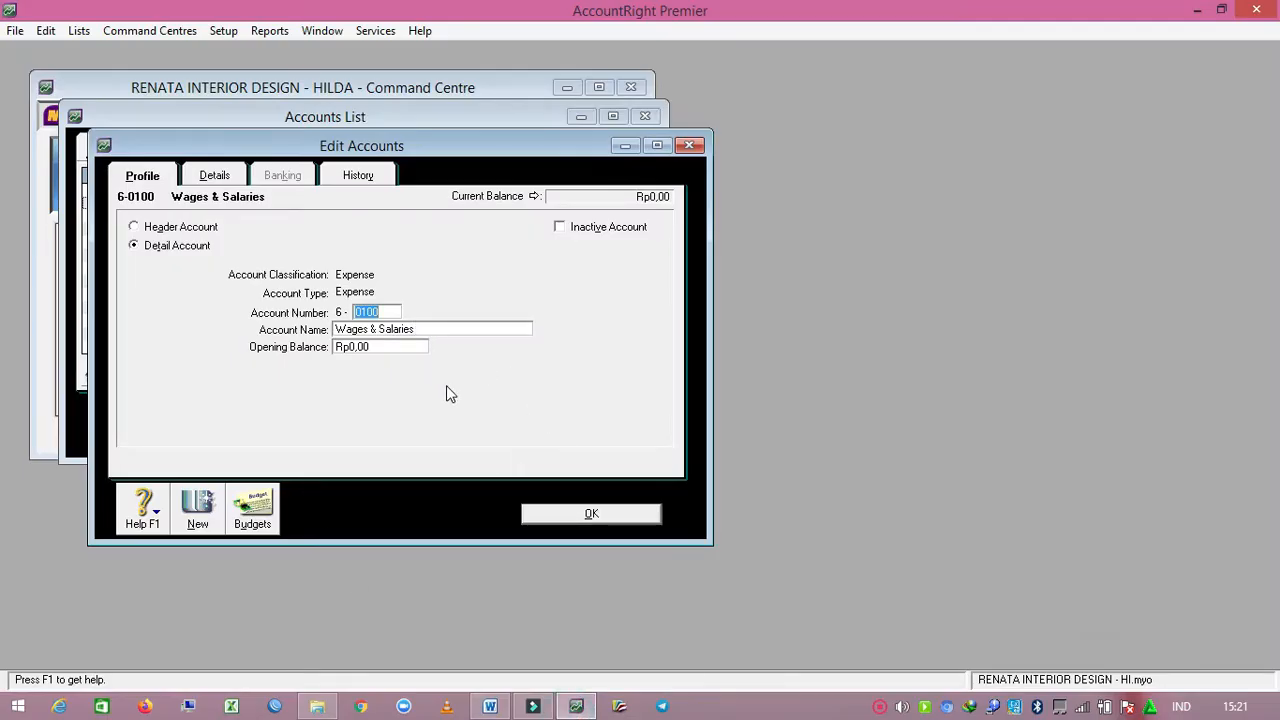
type("3030")
left_click(540, 514)
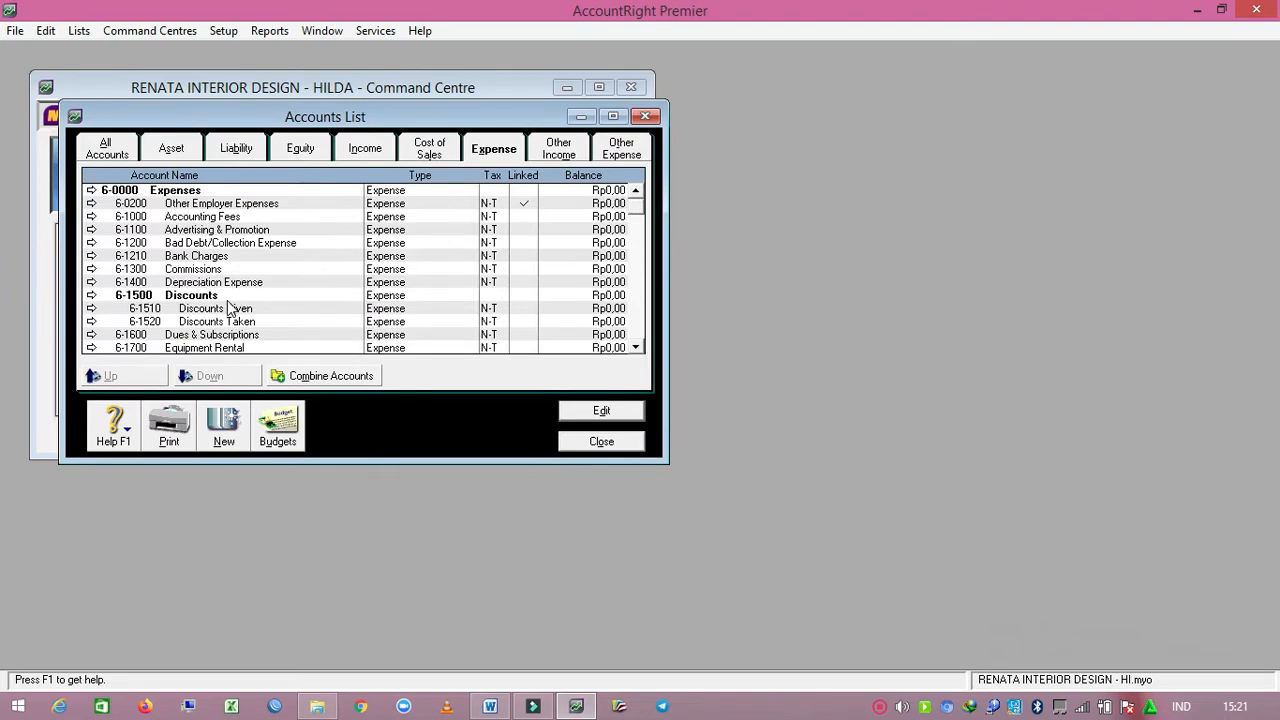
Step: Copy the Workers' Compensation name from the Word table, and change Other Employer Expenses in AccountRight to number 6-3040 and that name
left_click(263, 207)
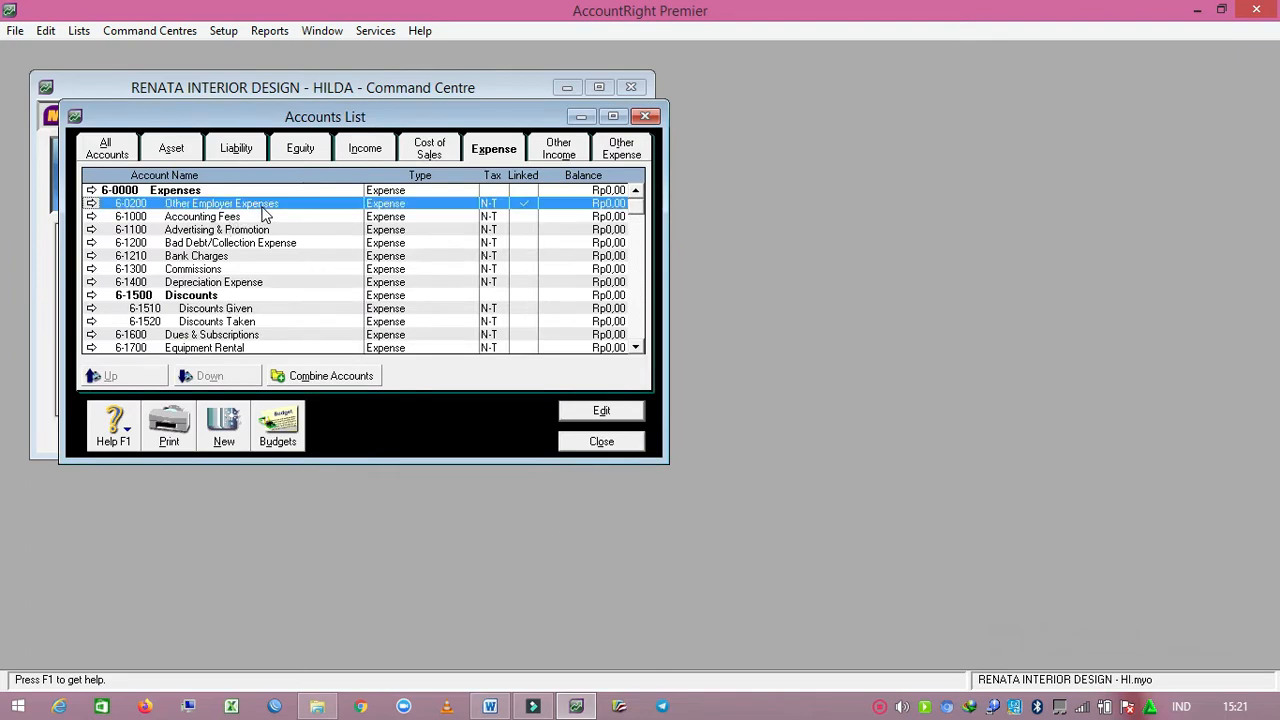
left_click(92, 203)
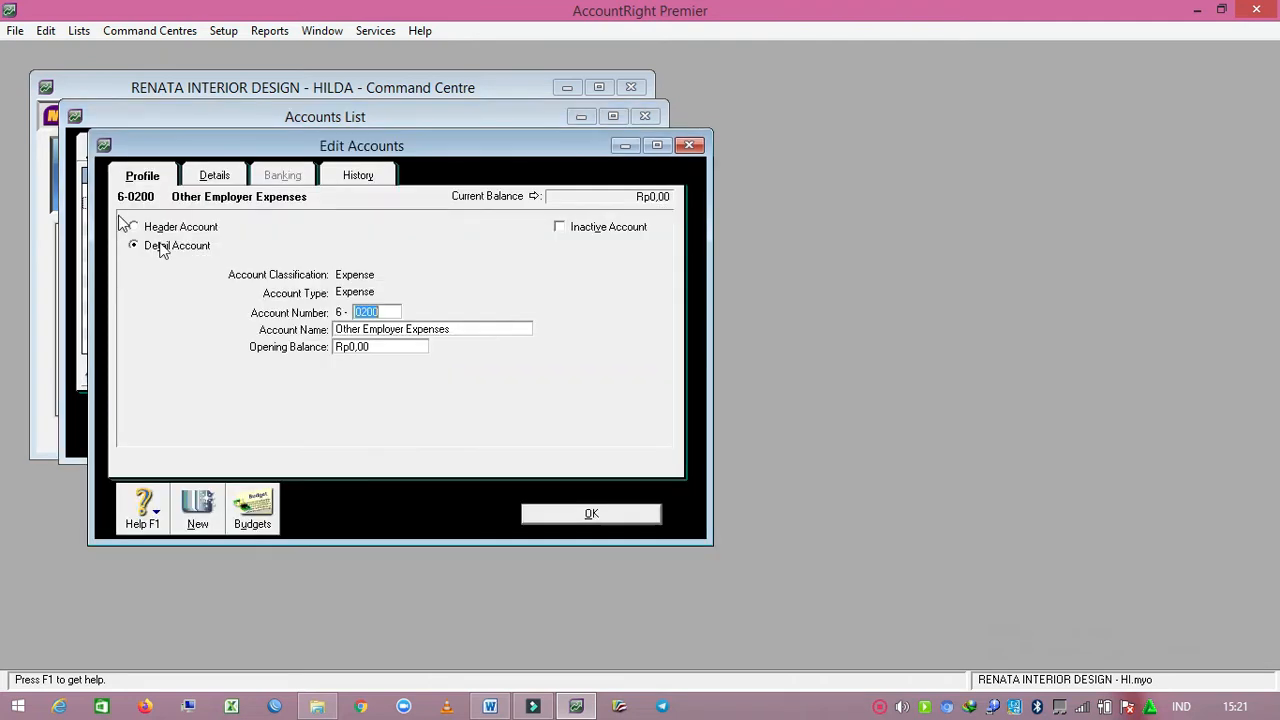
left_click(490, 706)
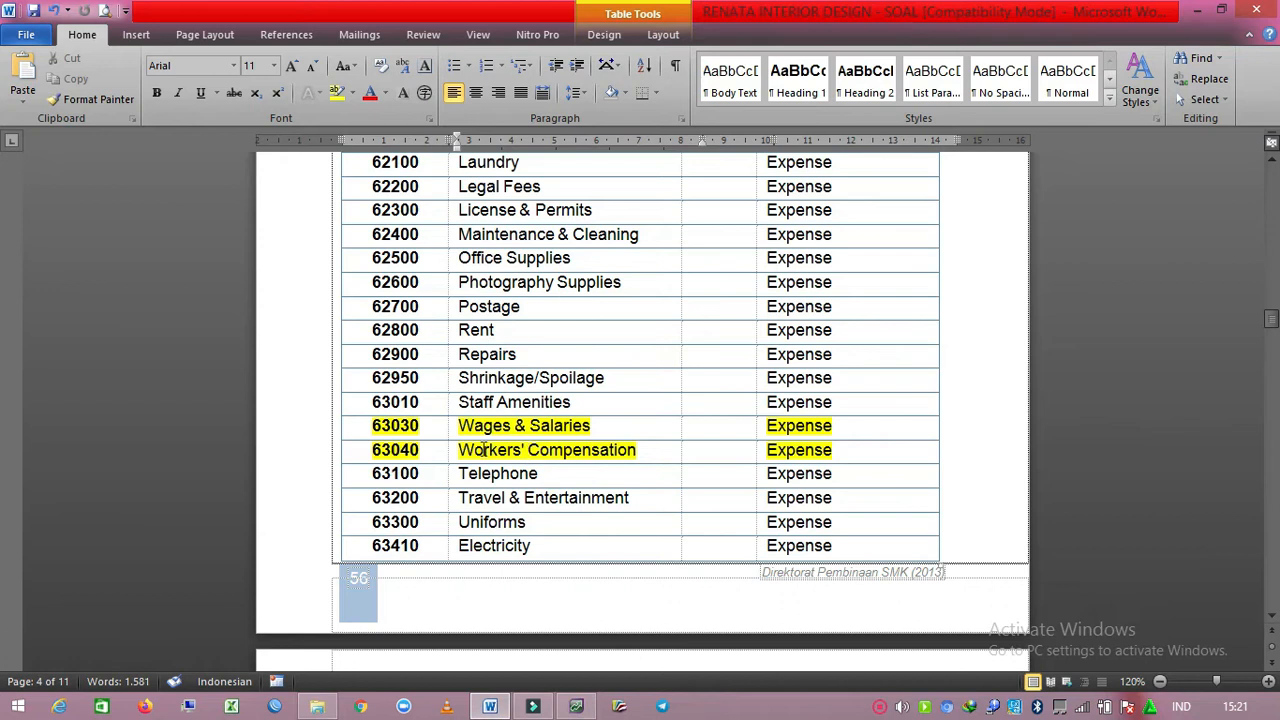
left_click_drag(456, 449, 632, 453)
key("ctrl+c")
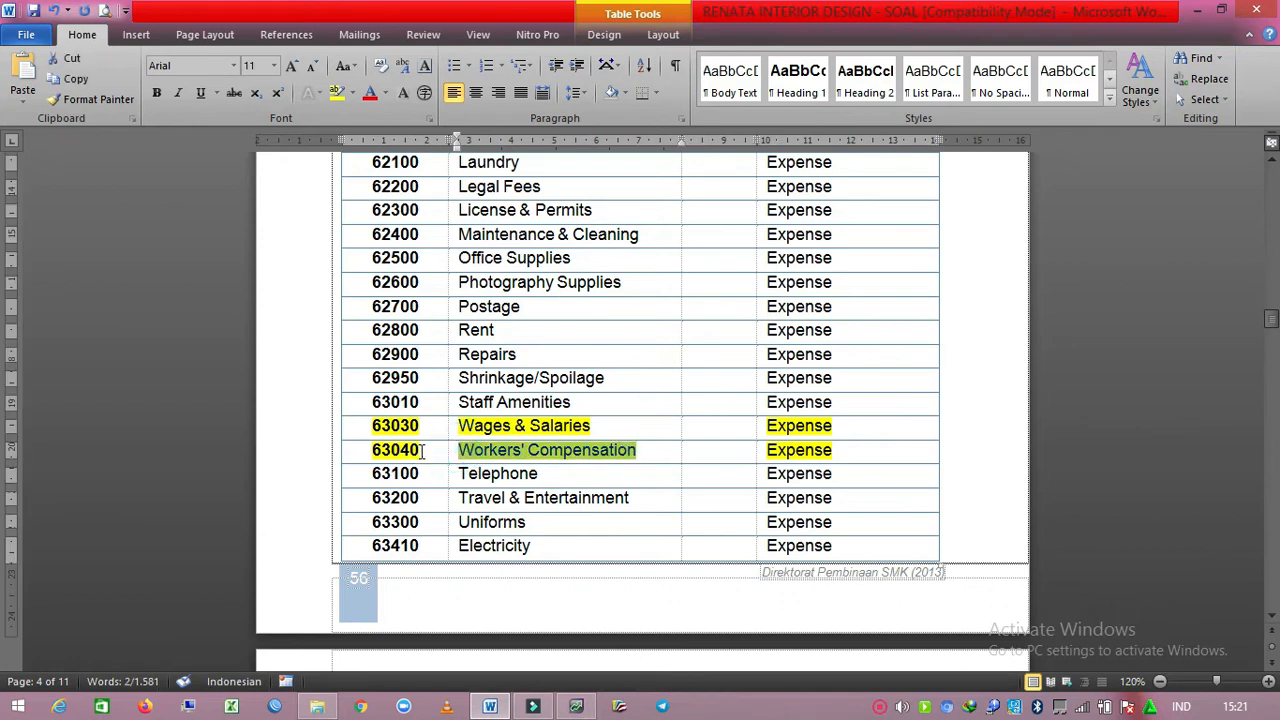
left_click(583, 709)
type("3040")
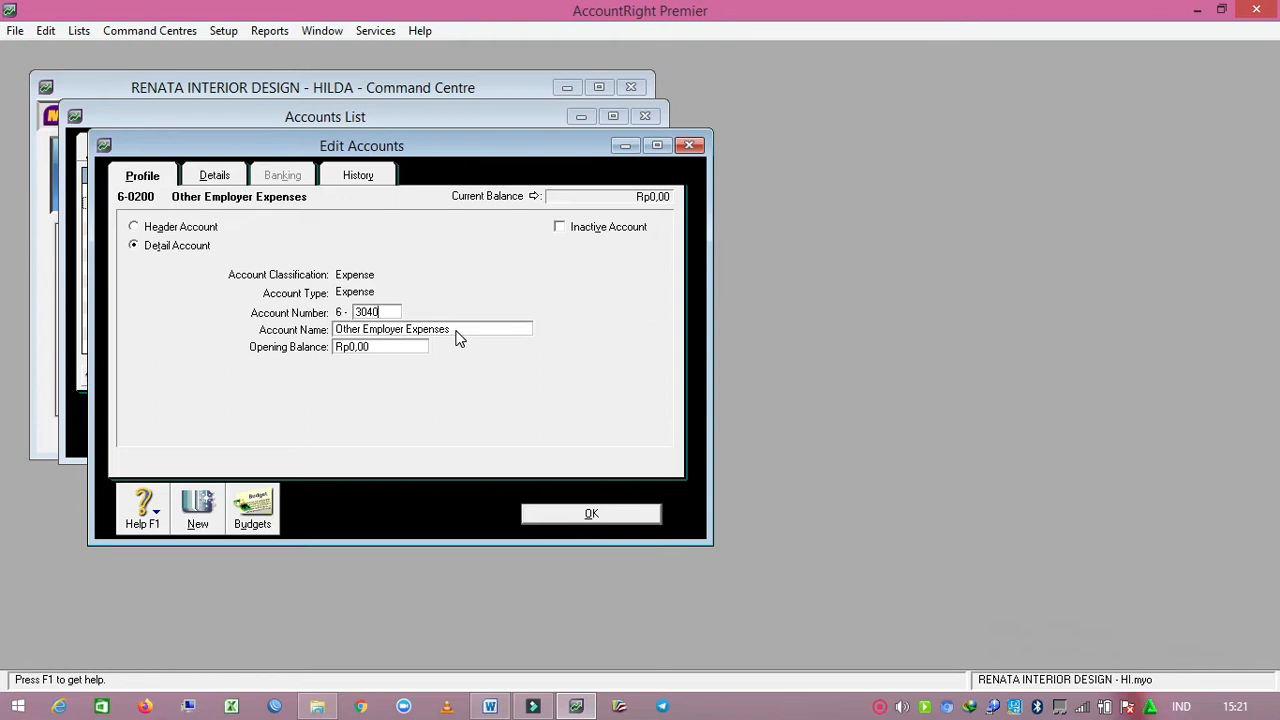
key("Tab")
key("ctrl+v")
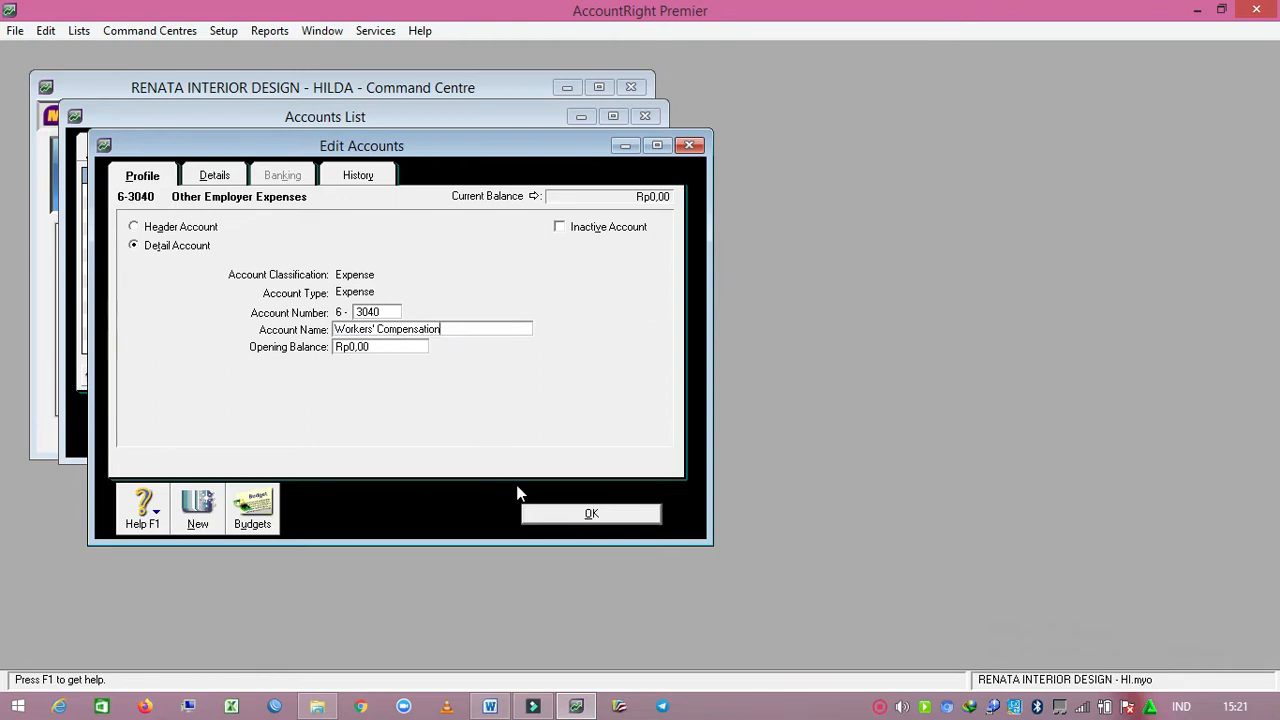
left_click(540, 515)
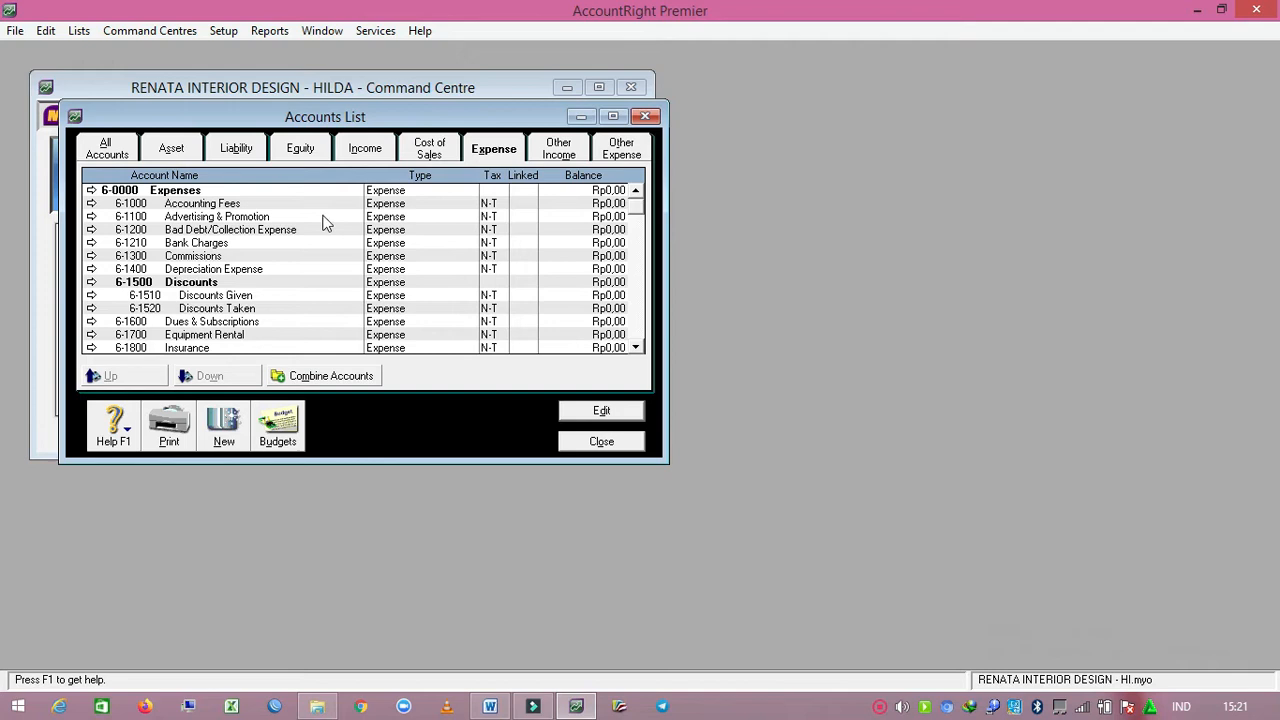
Step: Change the account type of the asset account Payroll Cheque Account to Bank
left_click(167, 150)
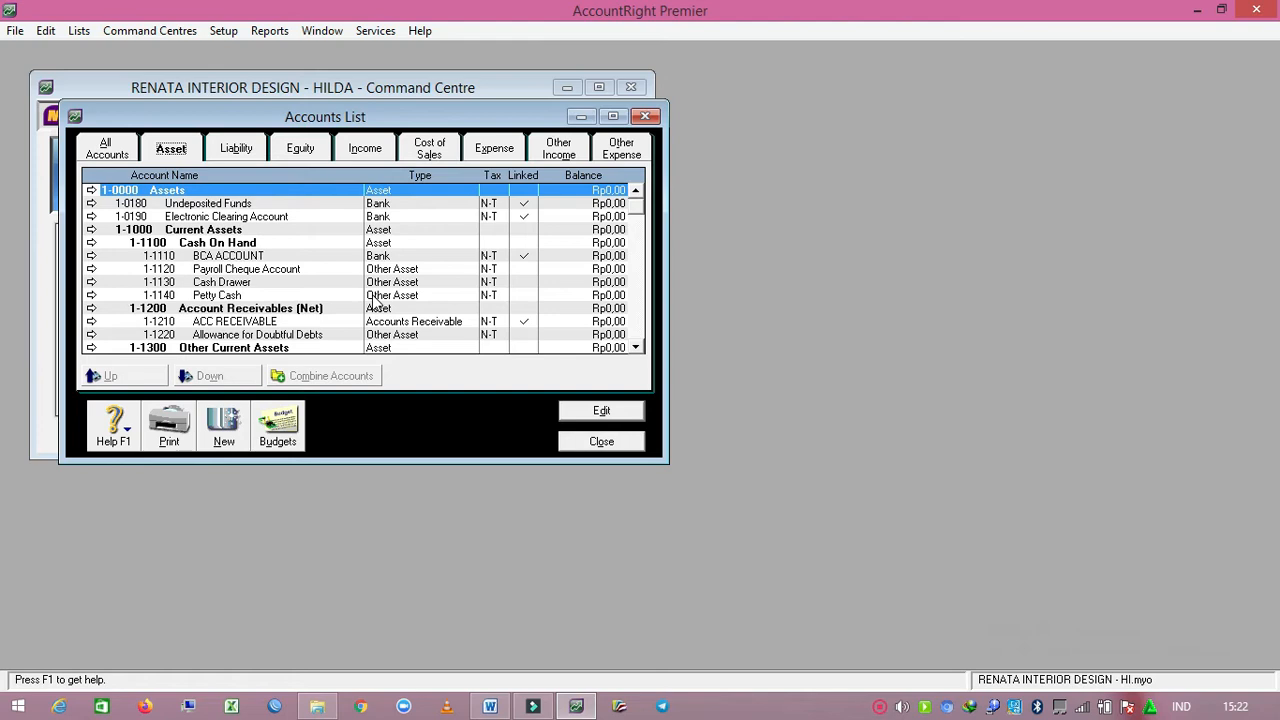
left_click(228, 270)
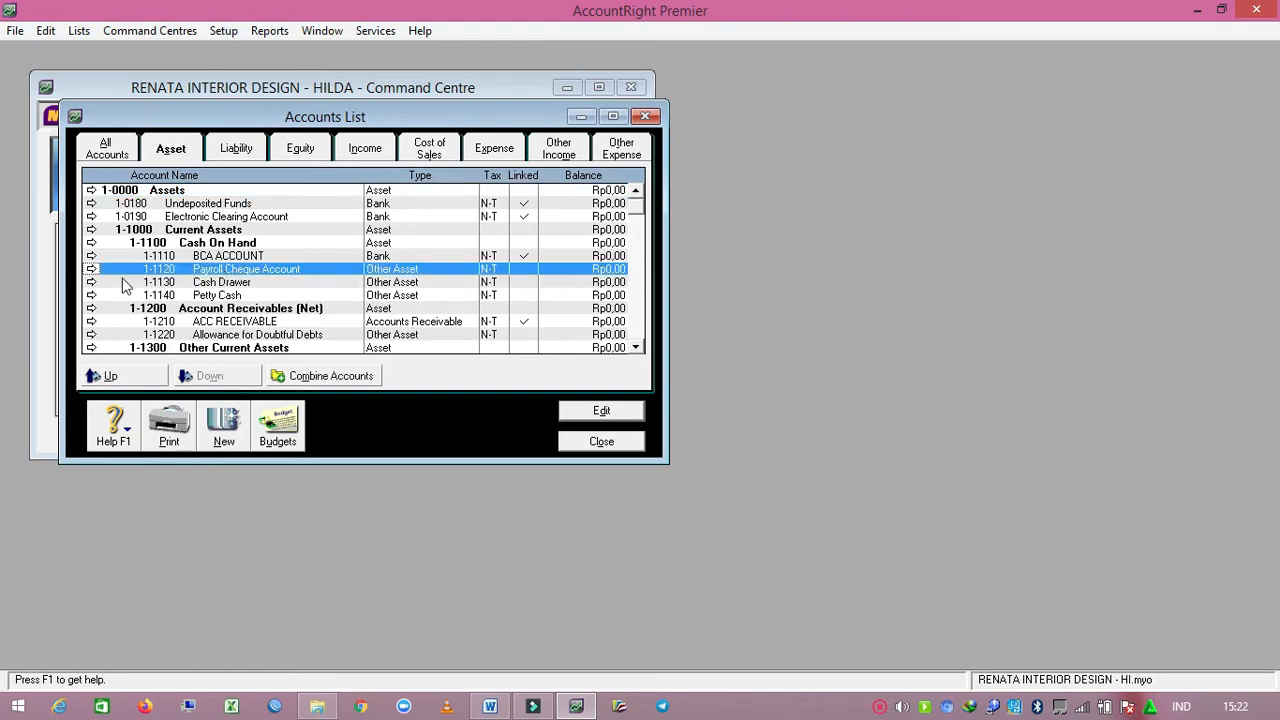
left_click(91, 270)
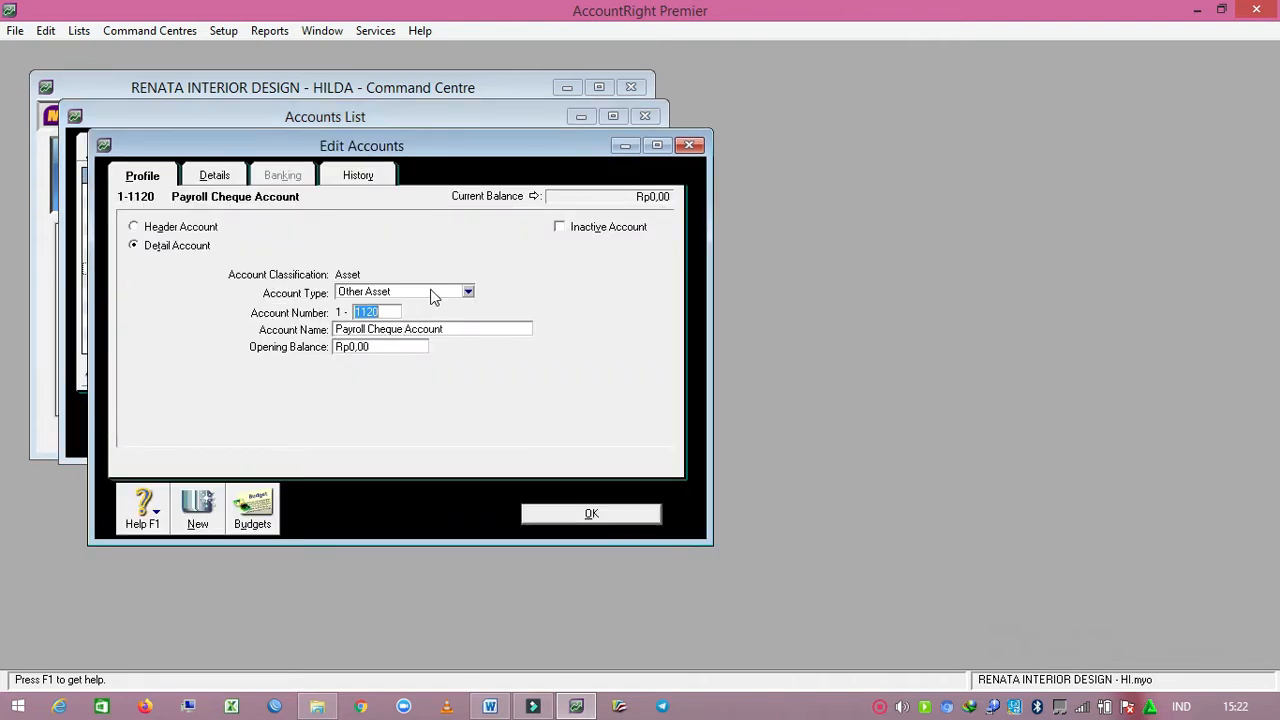
left_click(468, 292)
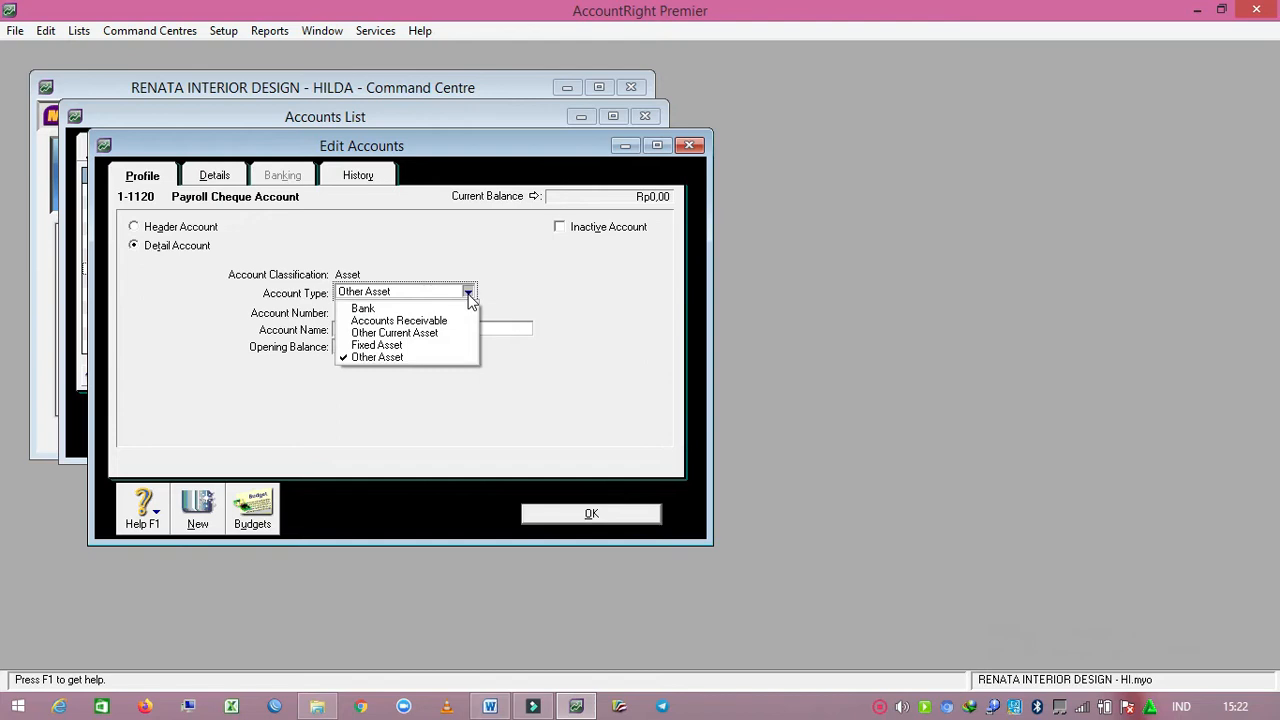
left_click(453, 306)
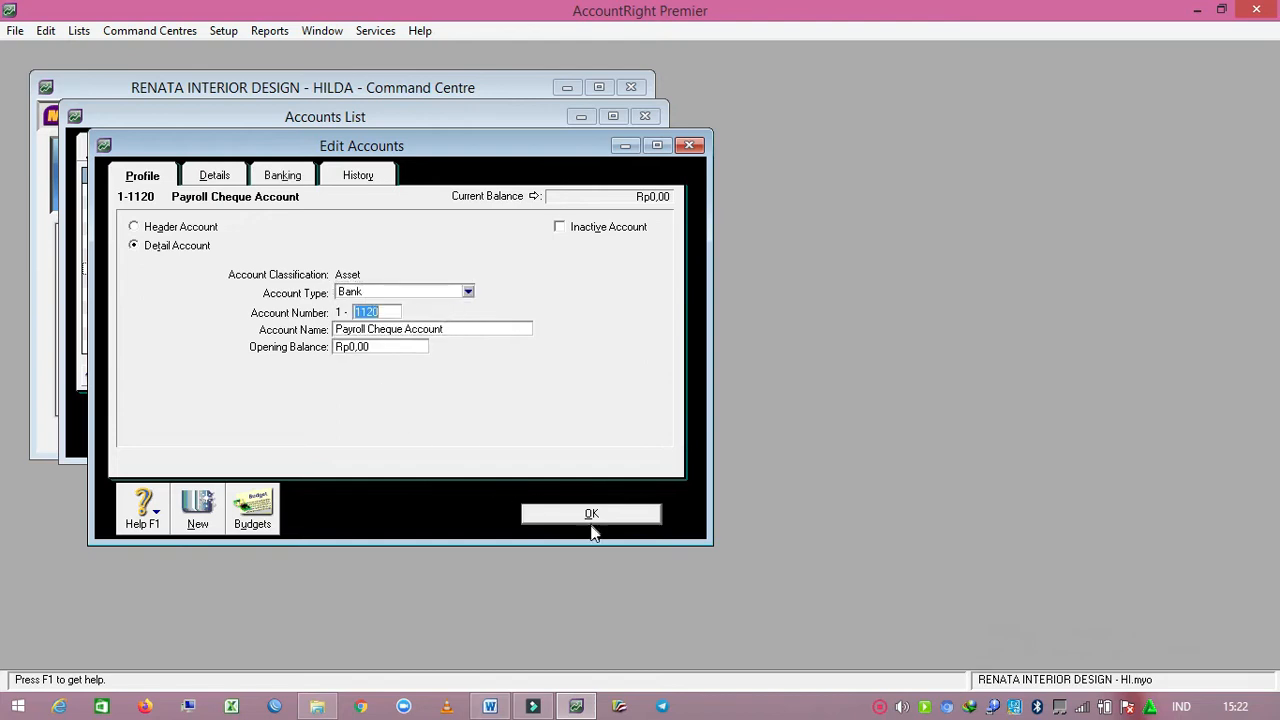
left_click(588, 514)
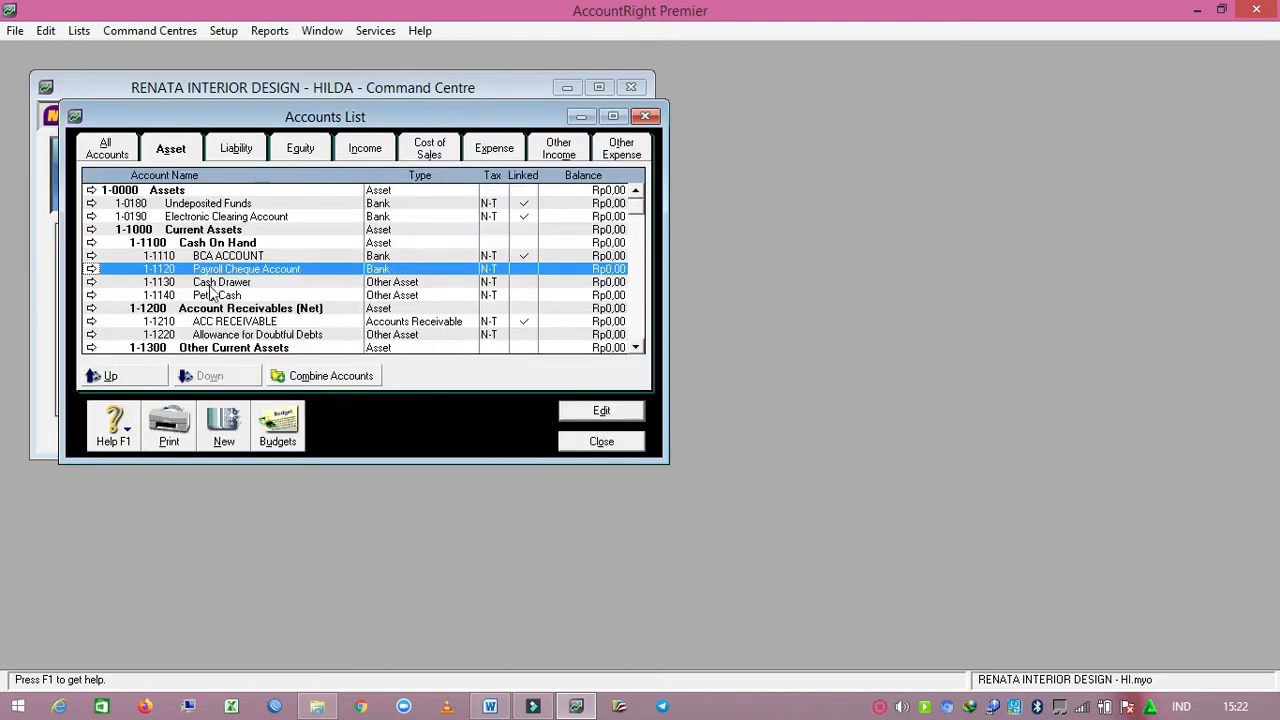
Step: Change the account type of the Cash Drawer asset account to Bank
left_click(216, 287)
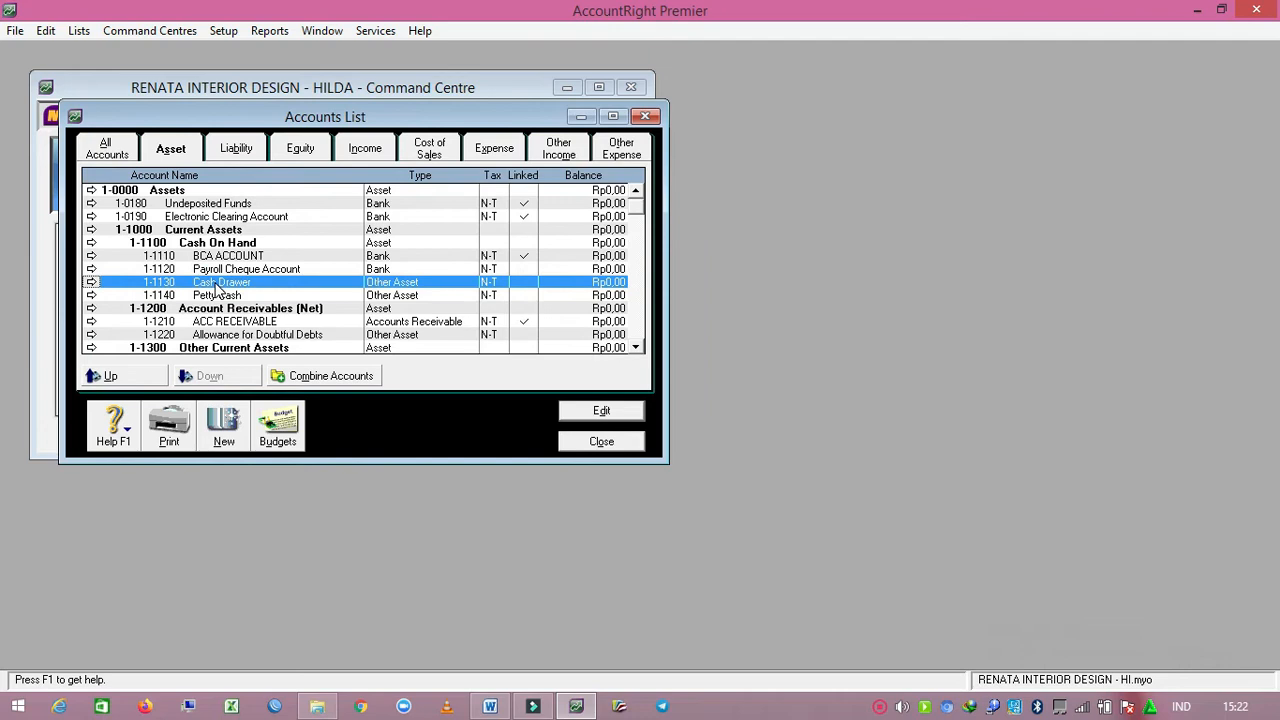
left_click(92, 282)
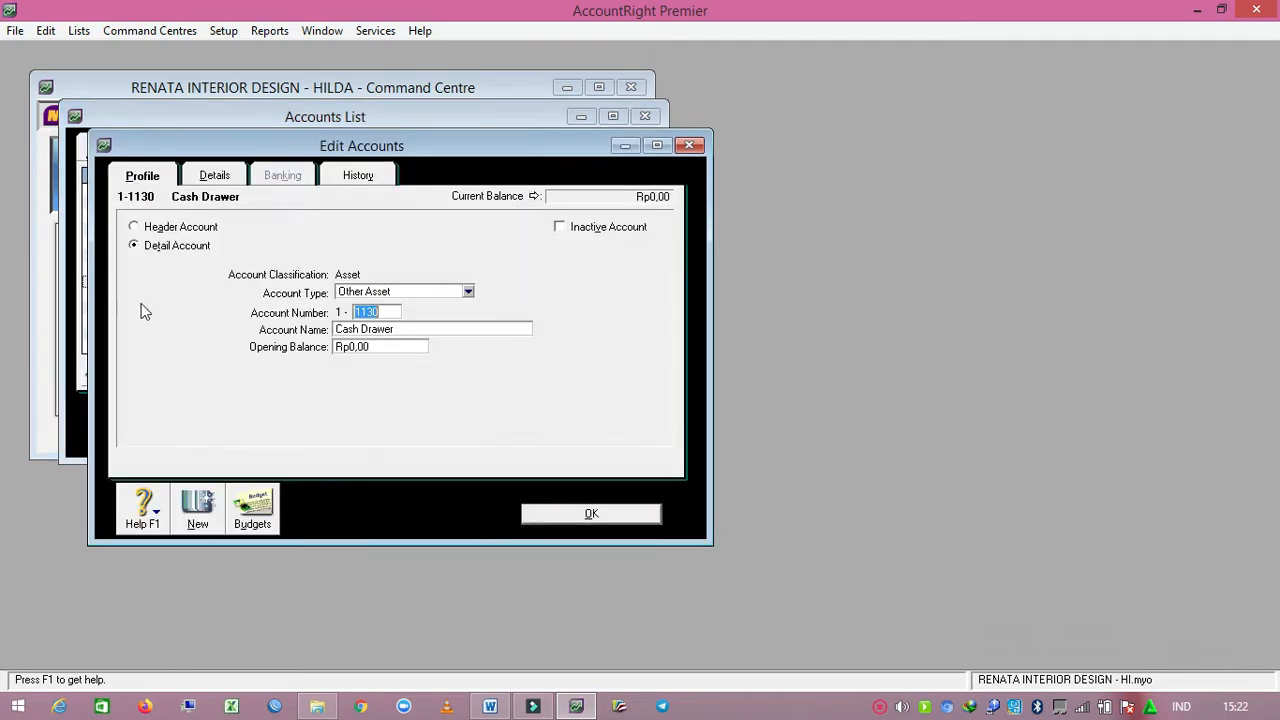
left_click(392, 293)
left_click(399, 308)
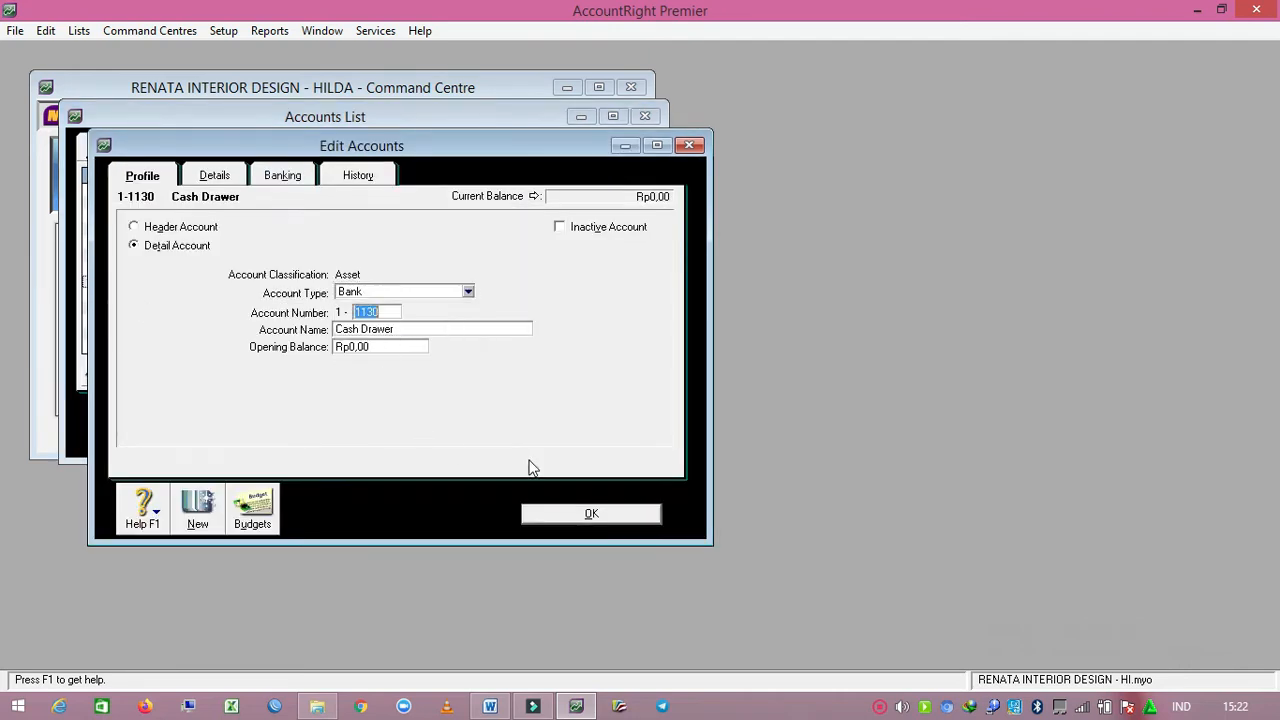
left_click(556, 514)
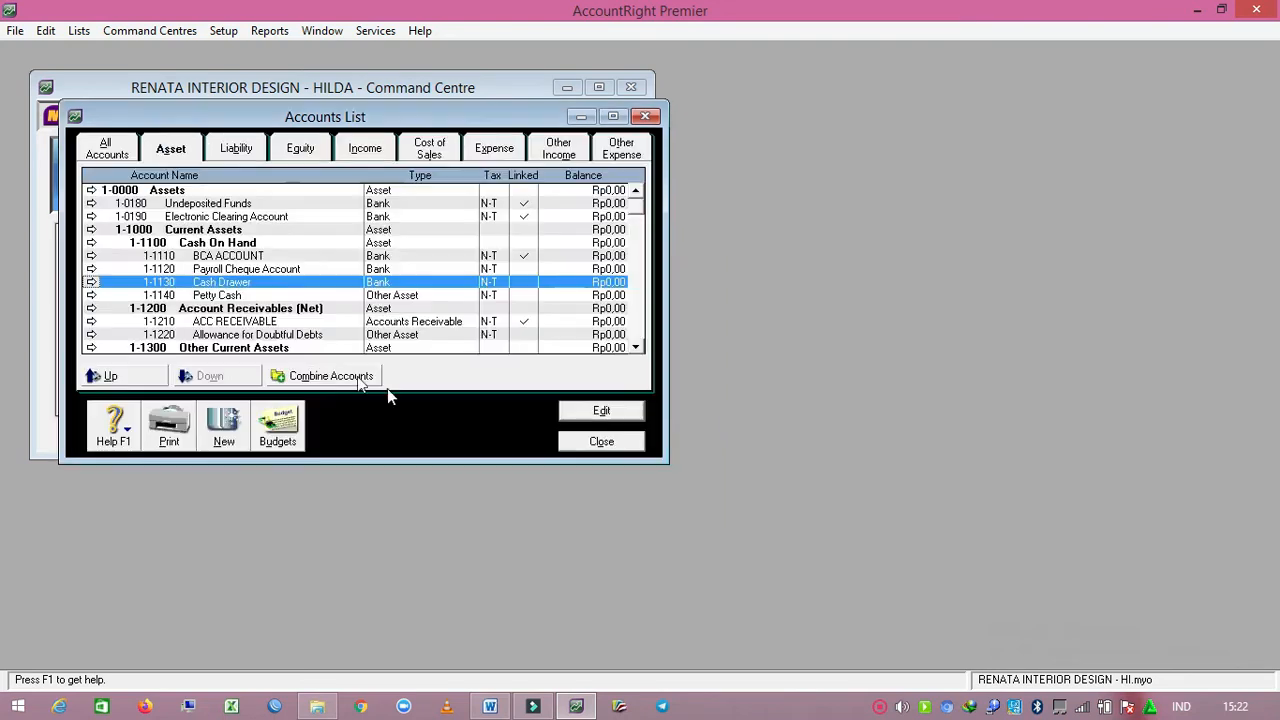
Step: Change the account type of the Petty Cash asset account to Bank
left_click(233, 298)
left_click(91, 295)
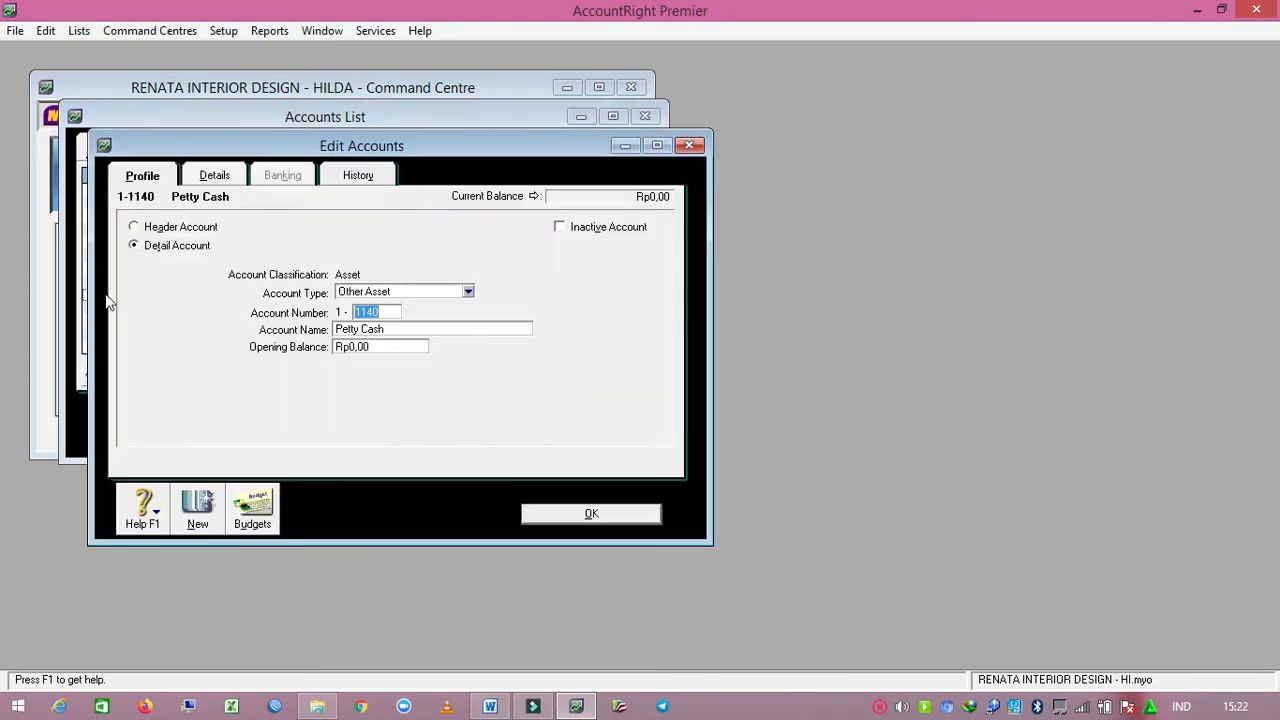
left_click(393, 293)
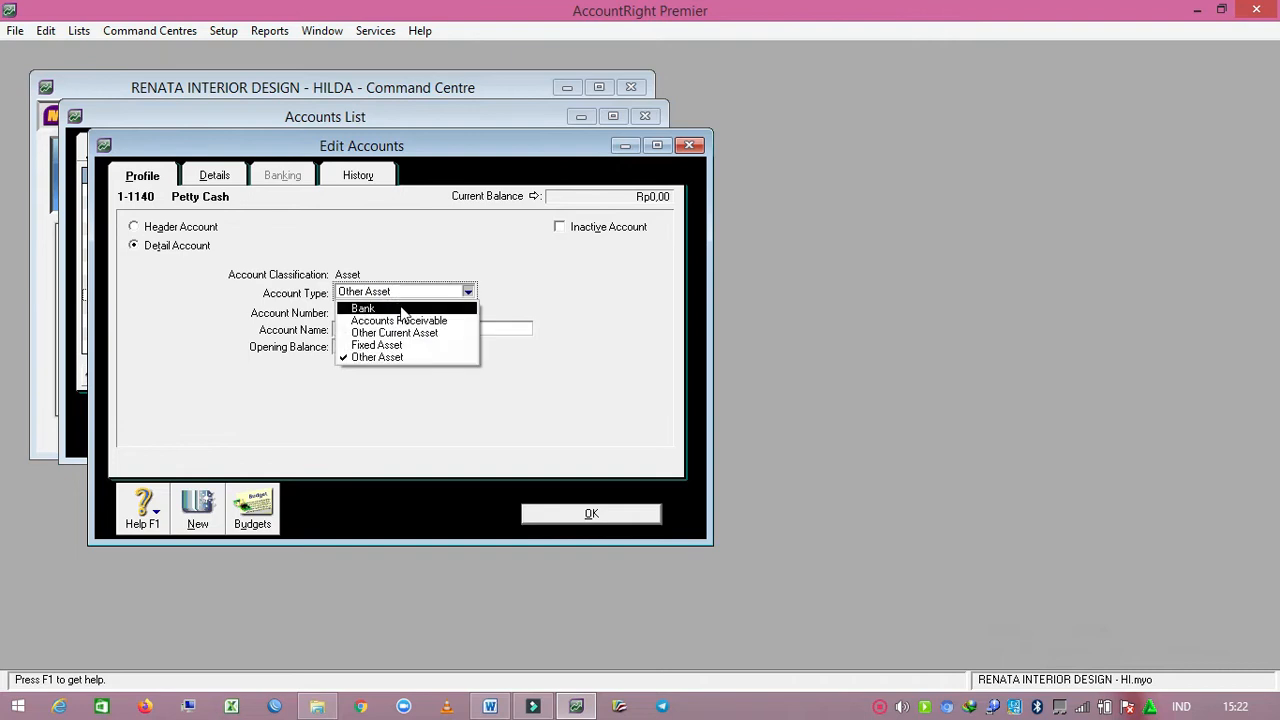
left_click(401, 309)
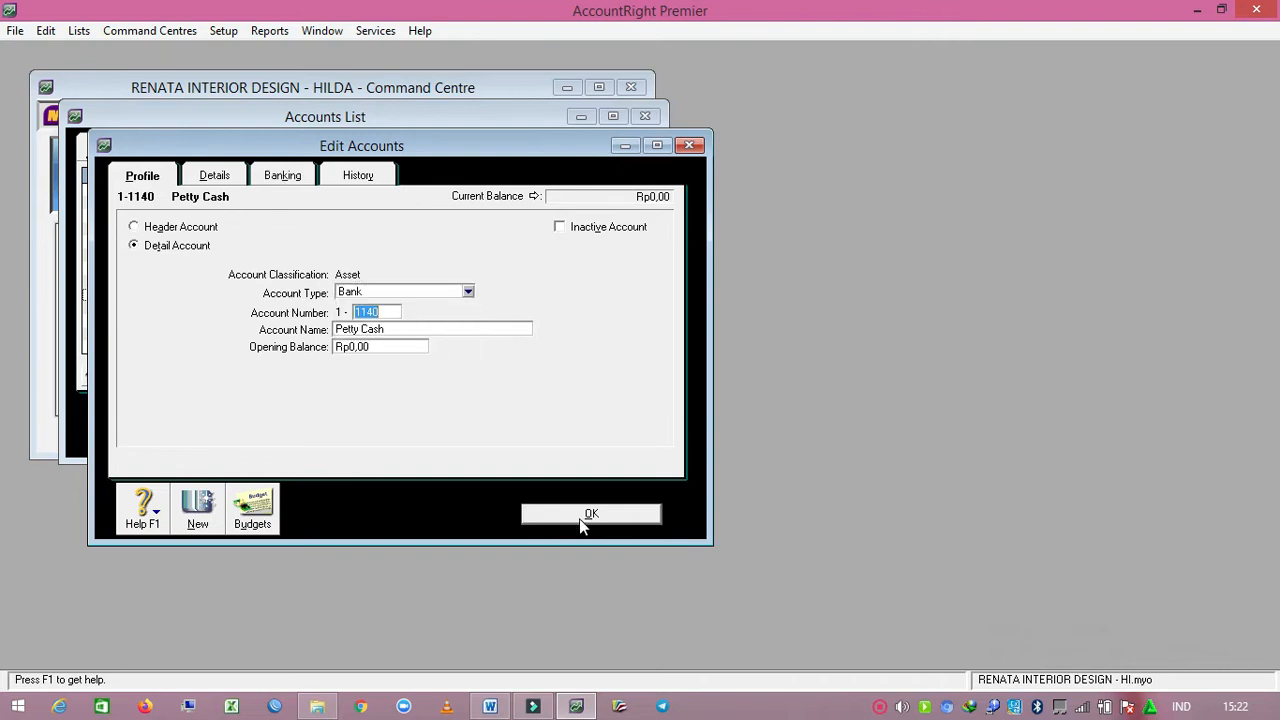
left_click(583, 518)
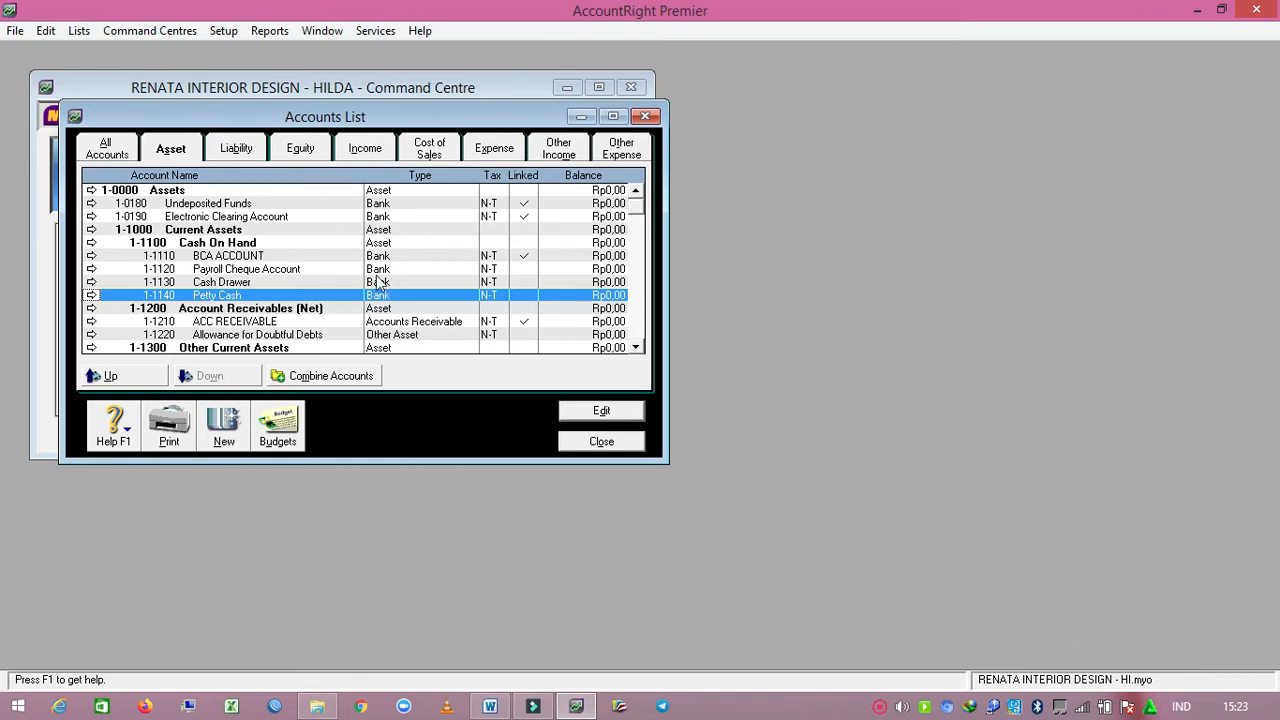
Step: Change the account type of the liability account Bankcard to Credit Card
left_click(244, 155)
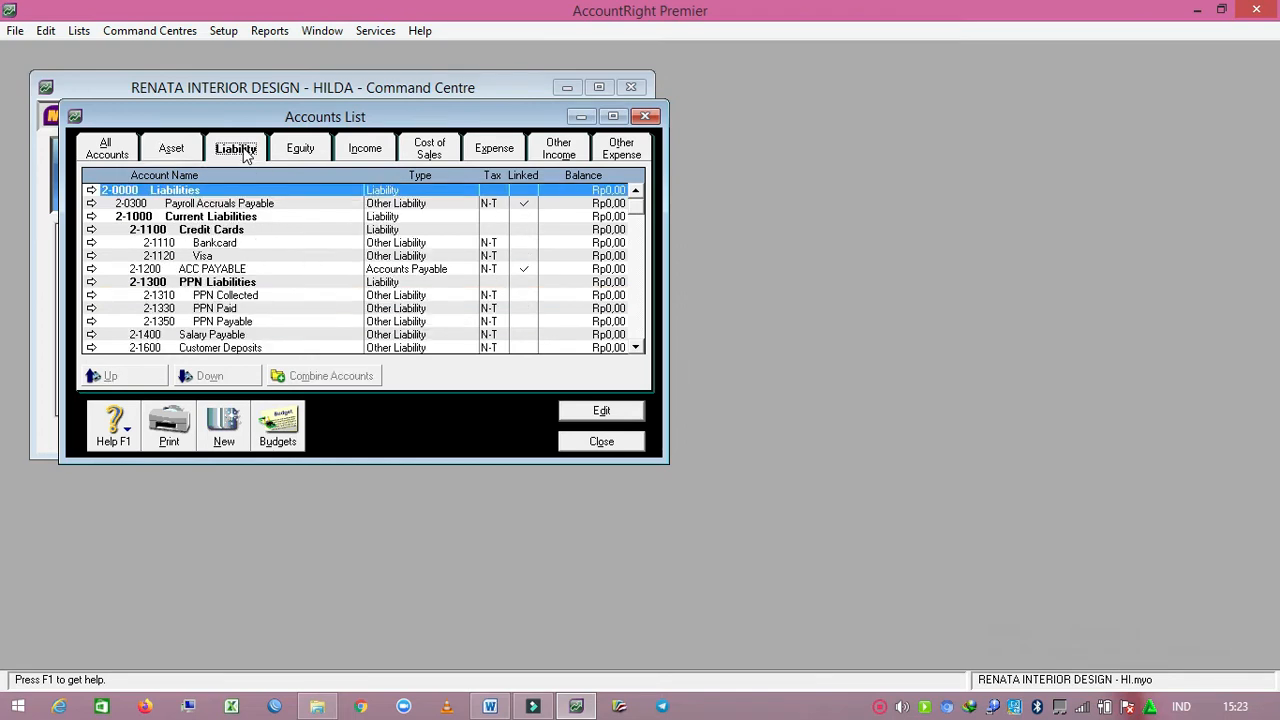
left_click(231, 245)
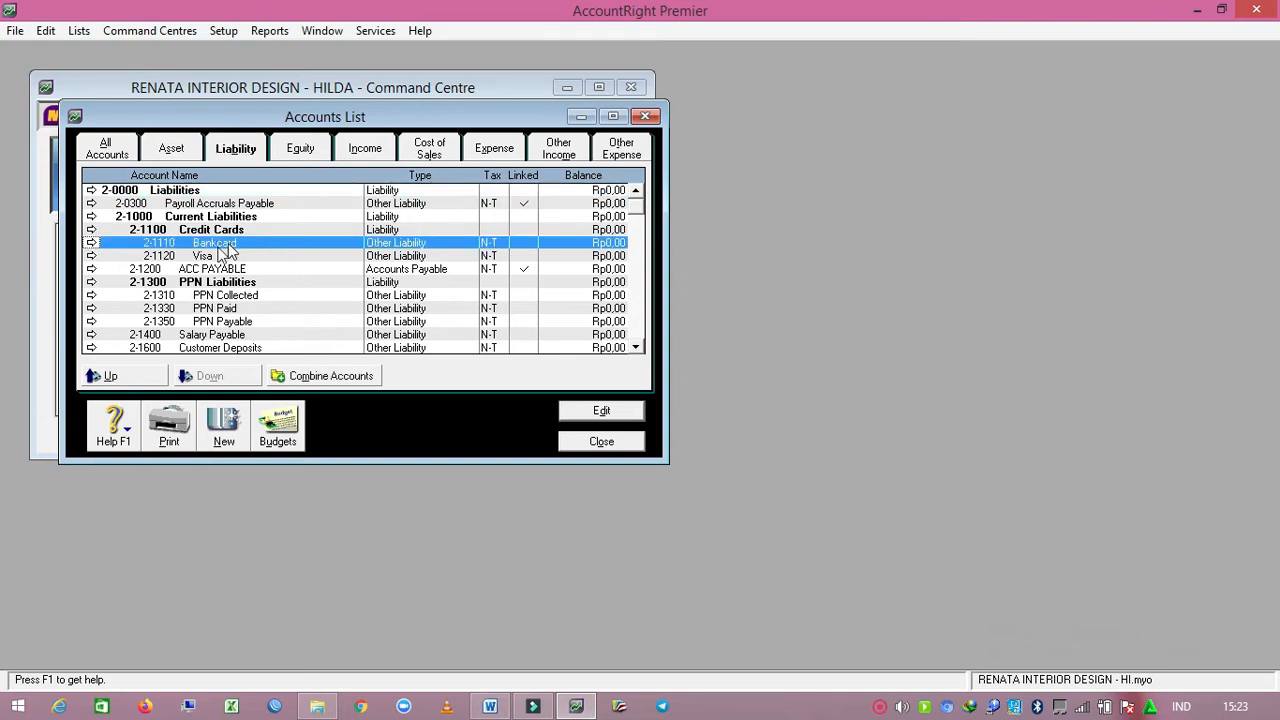
left_click(91, 243)
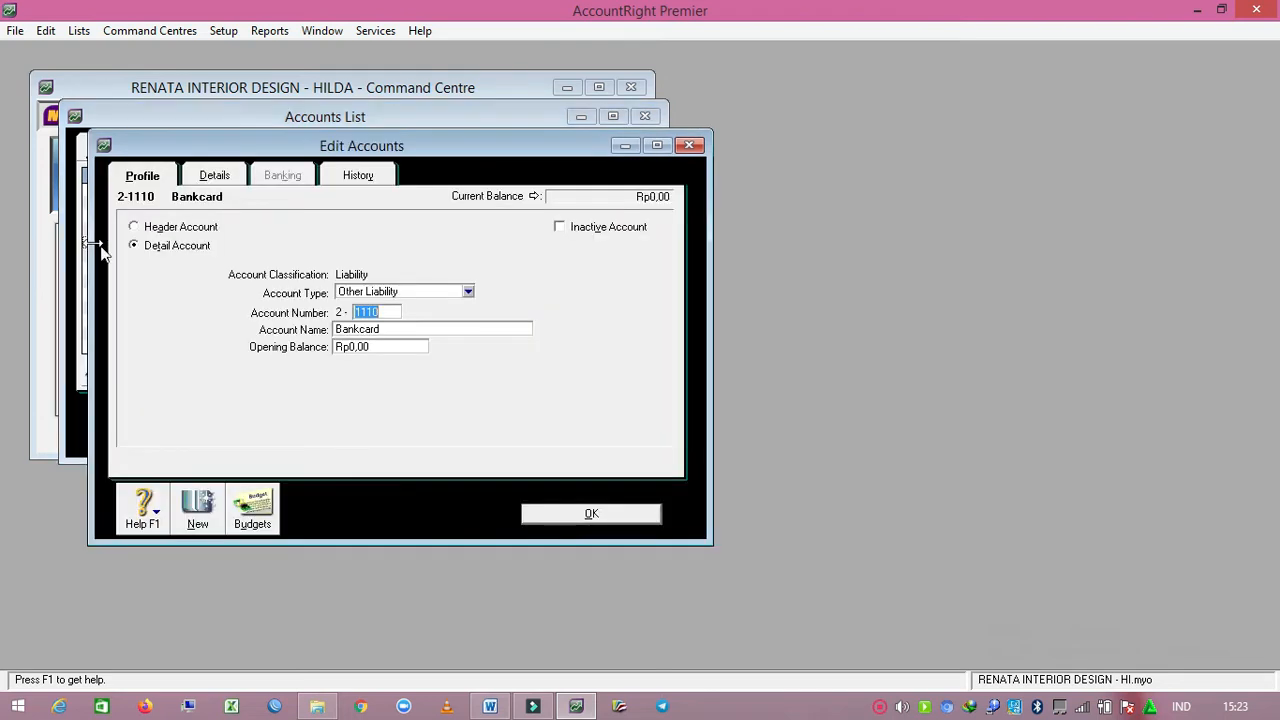
left_click(418, 292)
left_click(414, 309)
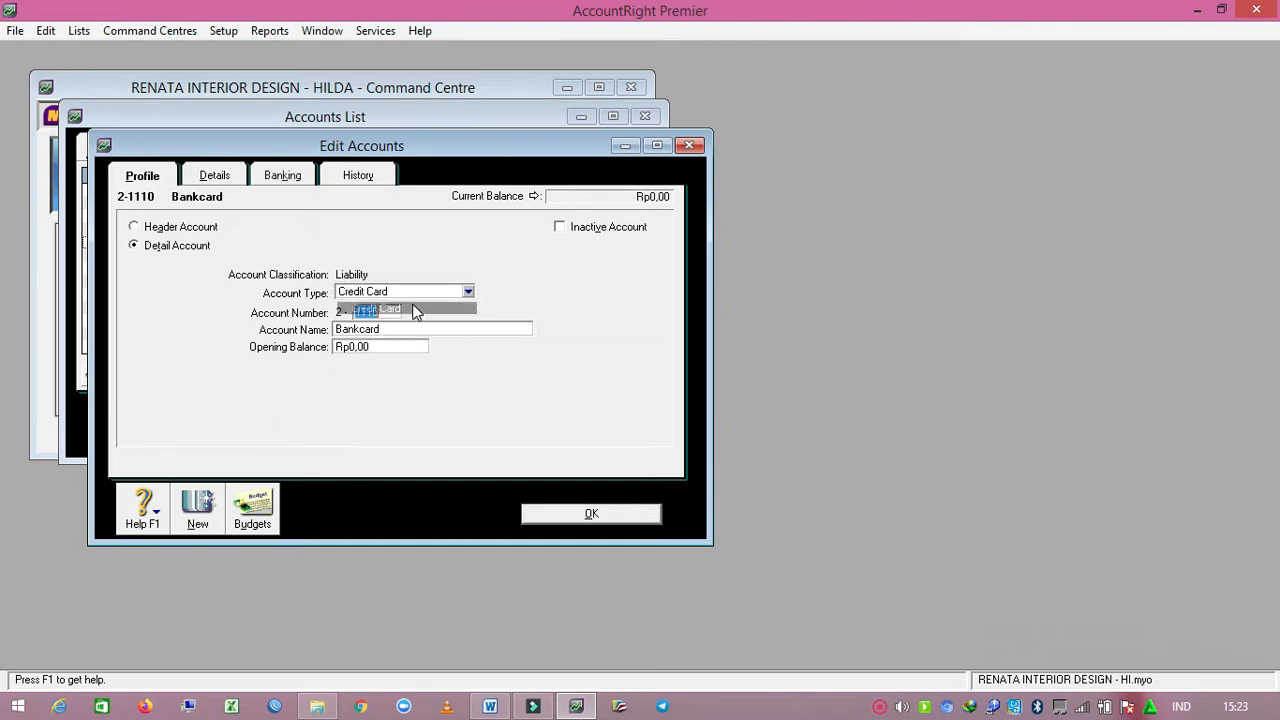
left_click(560, 517)
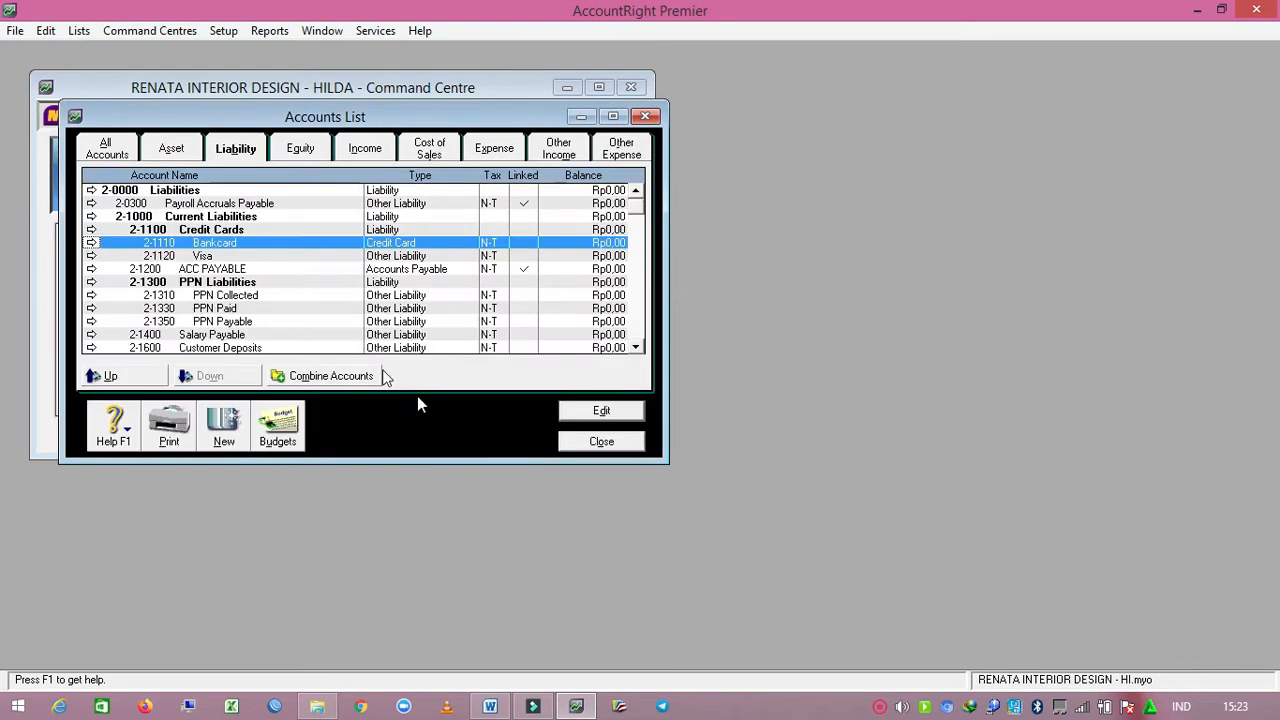
Step: Change the account type of the liability account Visa to Credit Card and close the accounts list
left_click(177, 257)
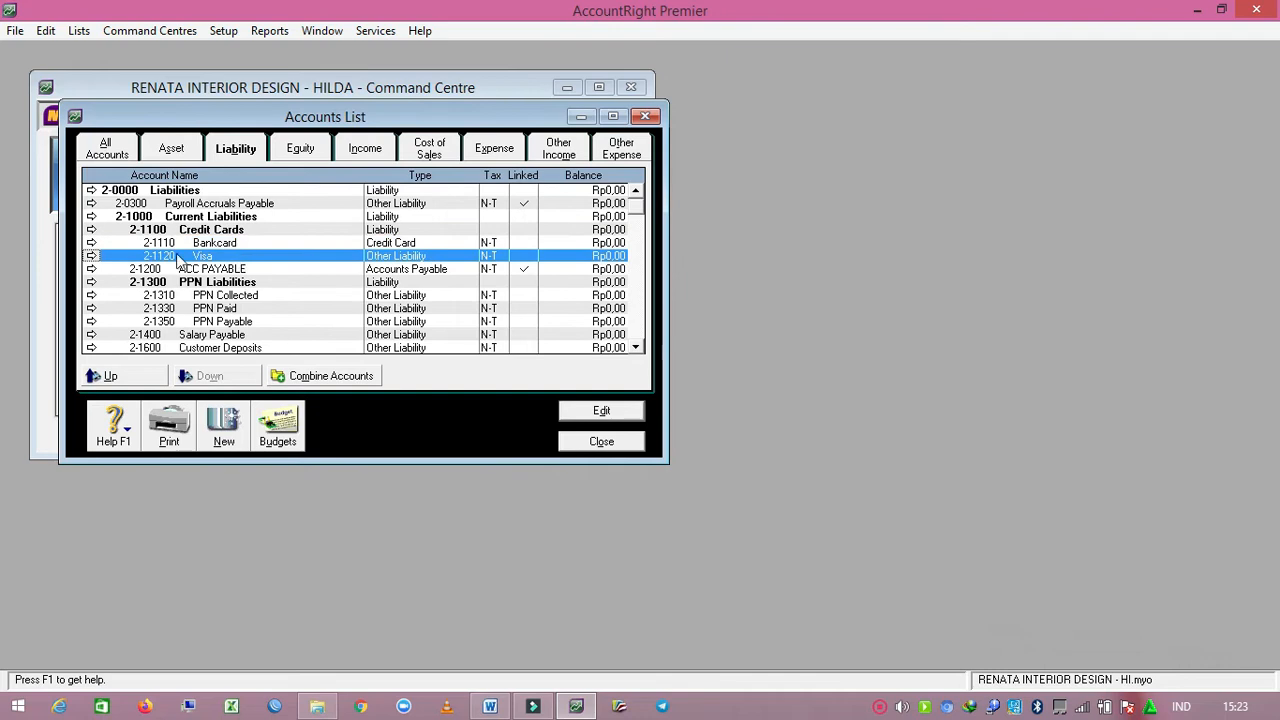
left_click(92, 256)
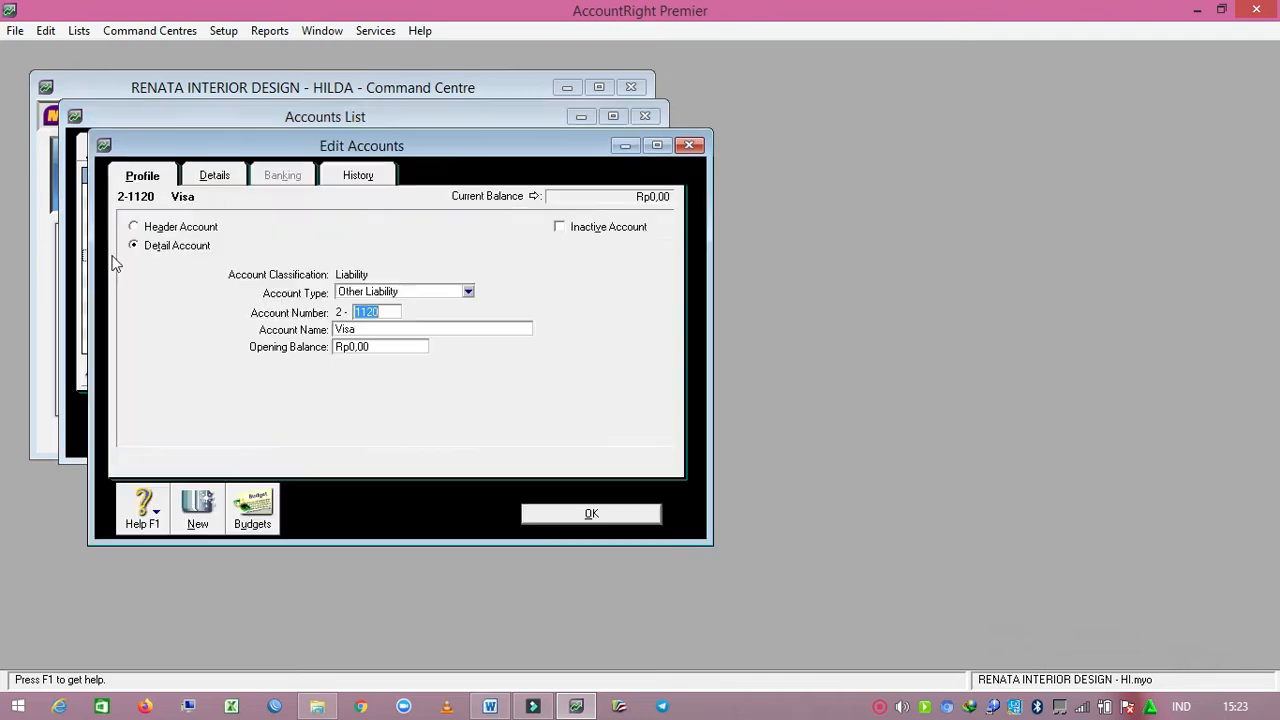
left_click(360, 292)
left_click(370, 304)
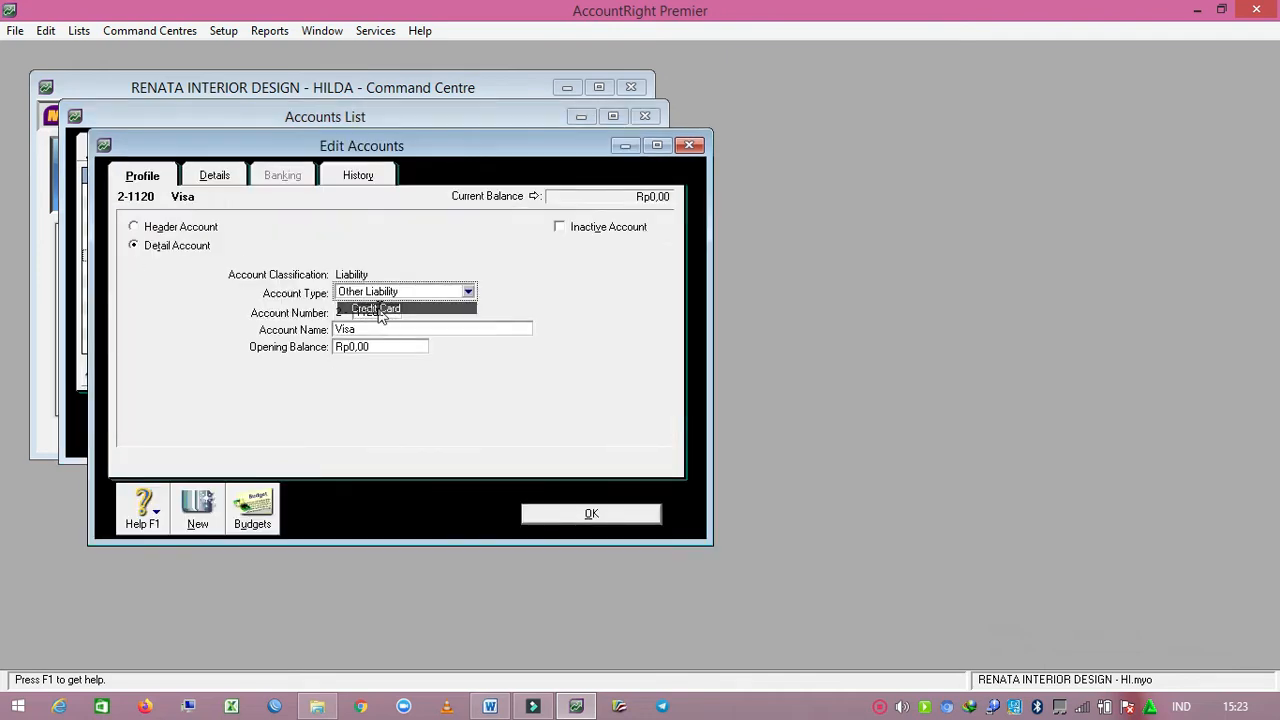
left_click(540, 512)
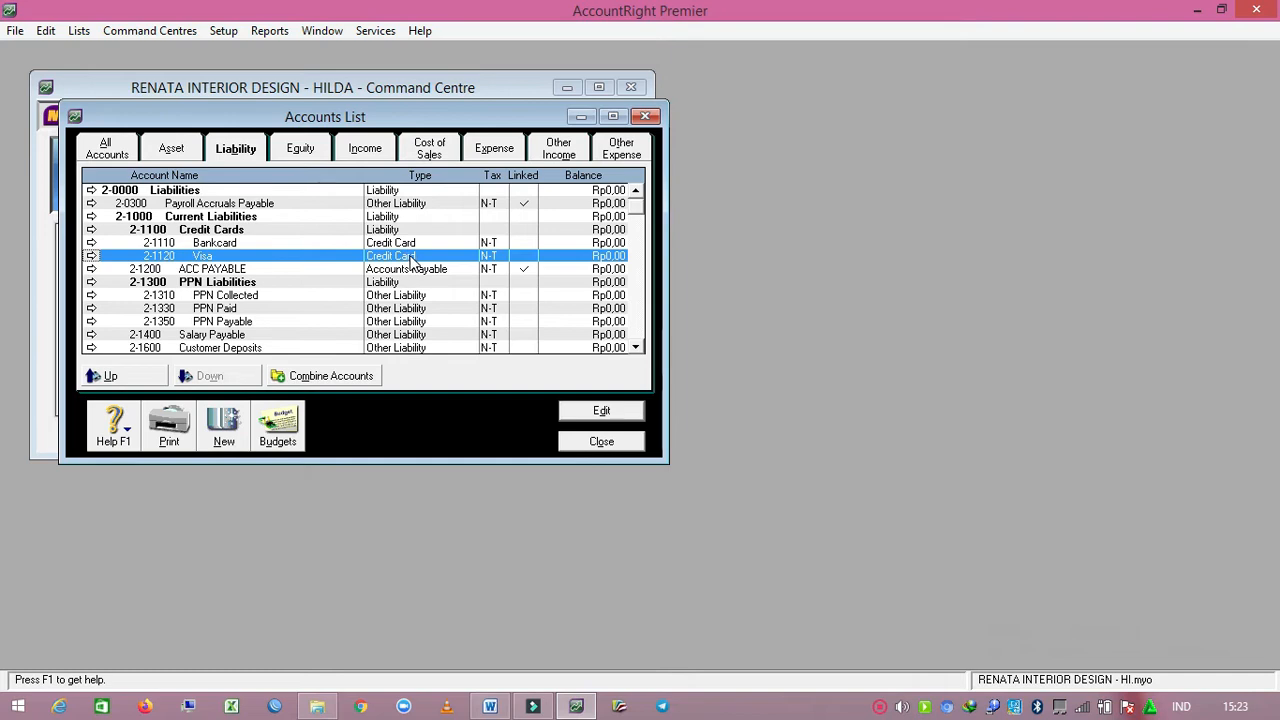
left_click(577, 442)
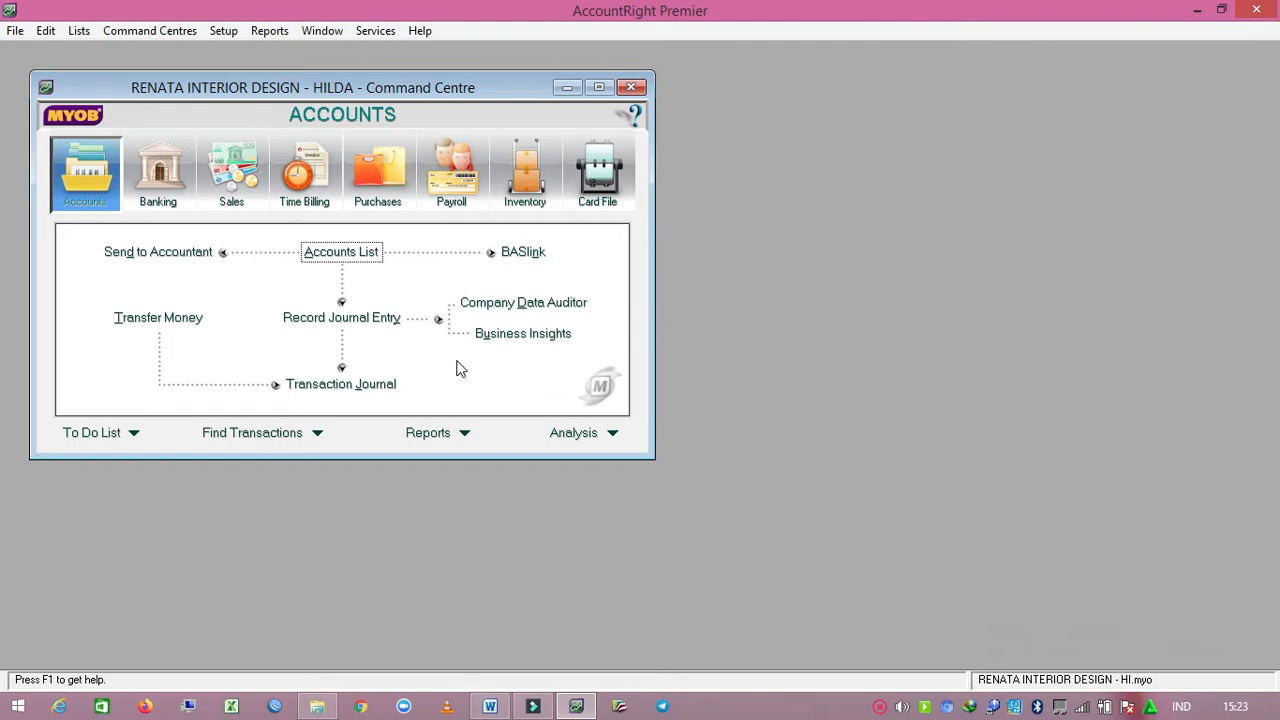
Step: Create a tax code PPN with the description PAJAK PERTAMBAHAN NILAI and a rate of 10%
left_click(78, 31)
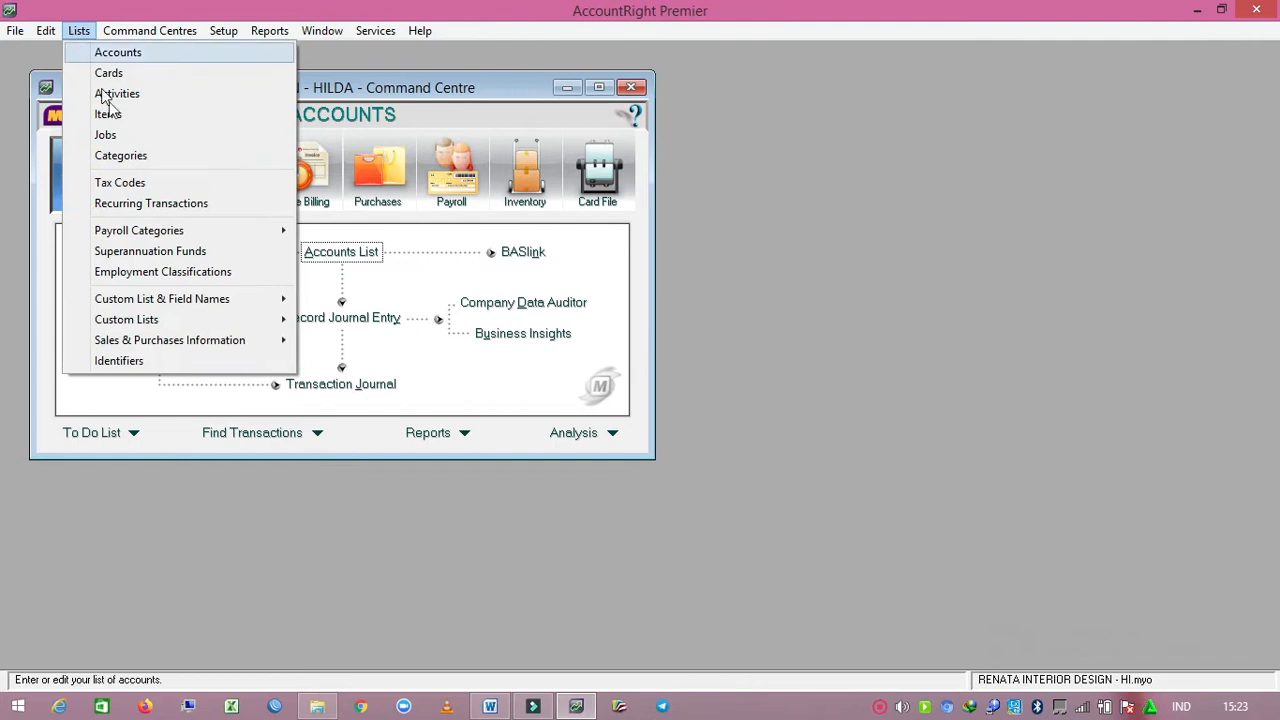
left_click(160, 184)
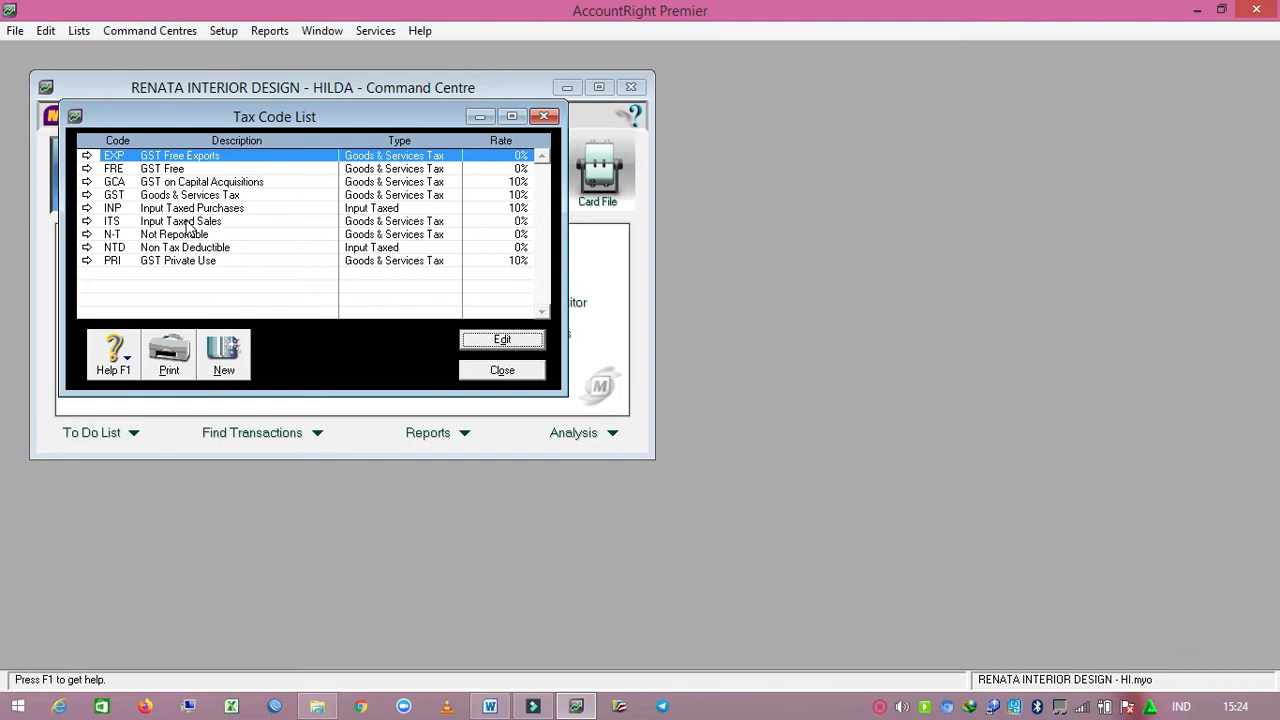
left_click(220, 355)
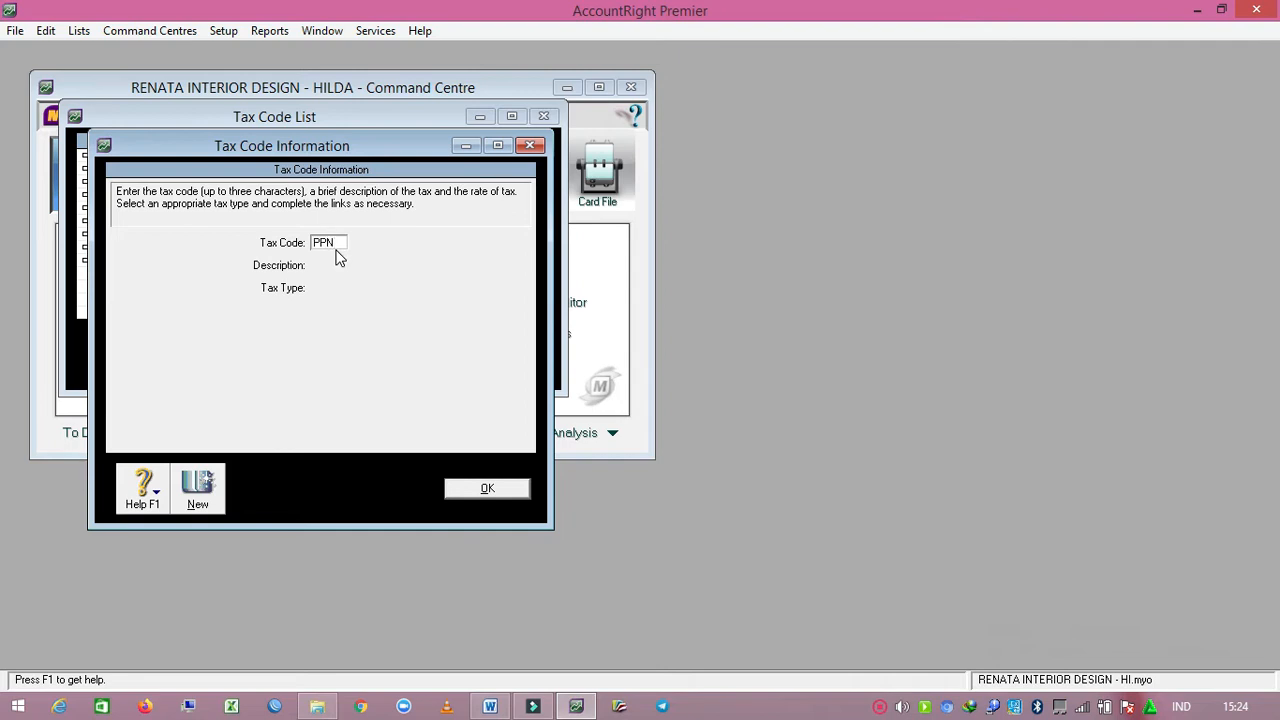
key("Tab")
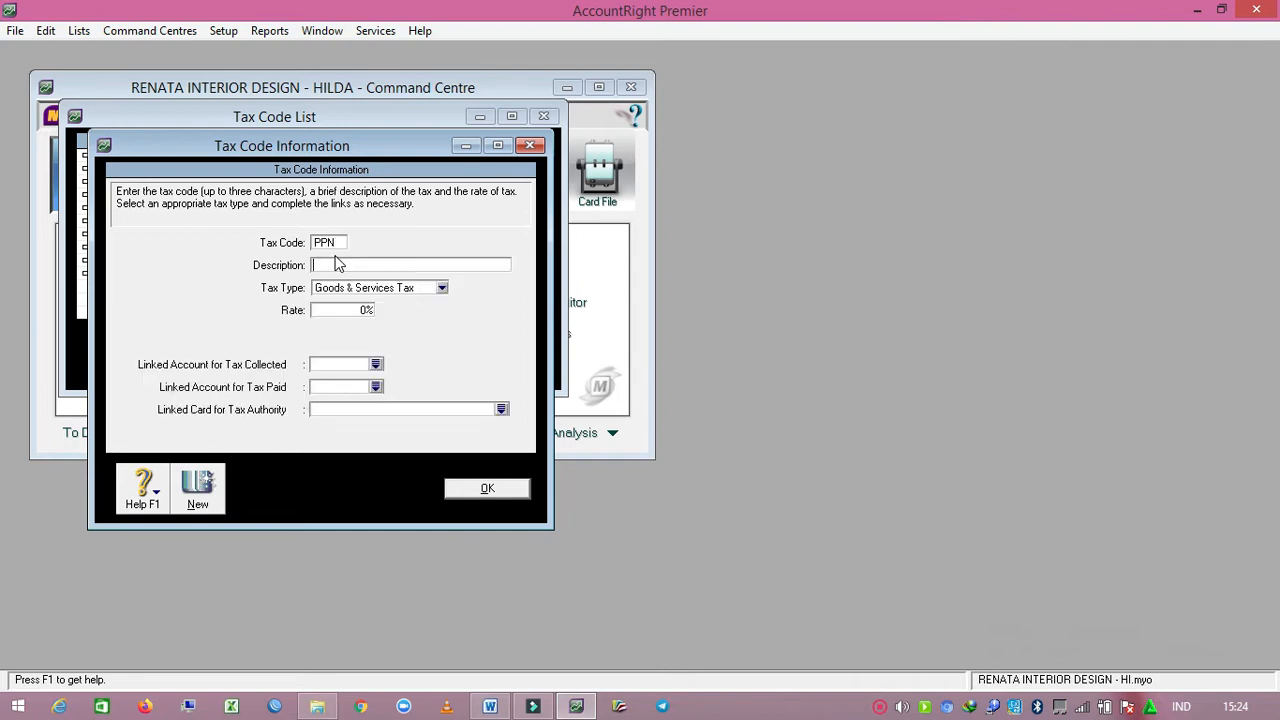
type("PAJAK PERTAMBAHAN NILAI")
left_click(336, 312)
left_click(337, 312)
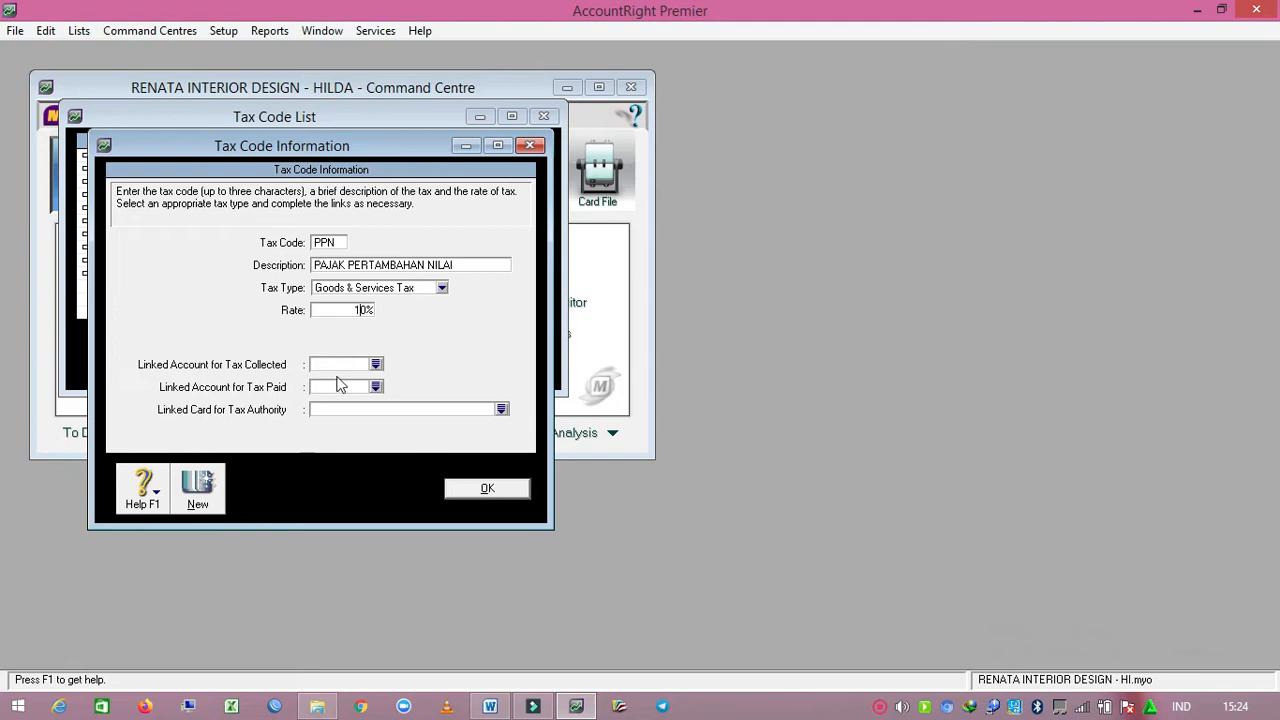
Step: Link the PPN tax code to 2-1310 PPN Collected for tax collected and 2-1330 PPN Paid for tax paid, and save it
left_click(376, 364)
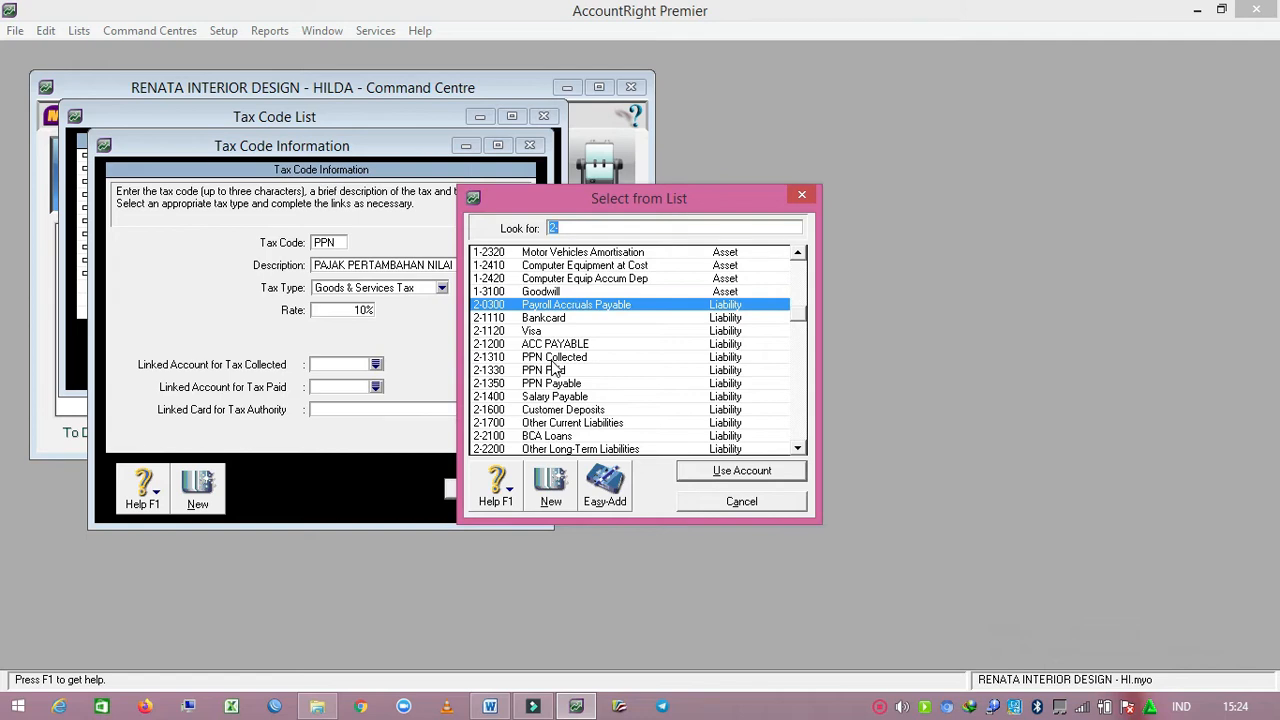
left_click(553, 359)
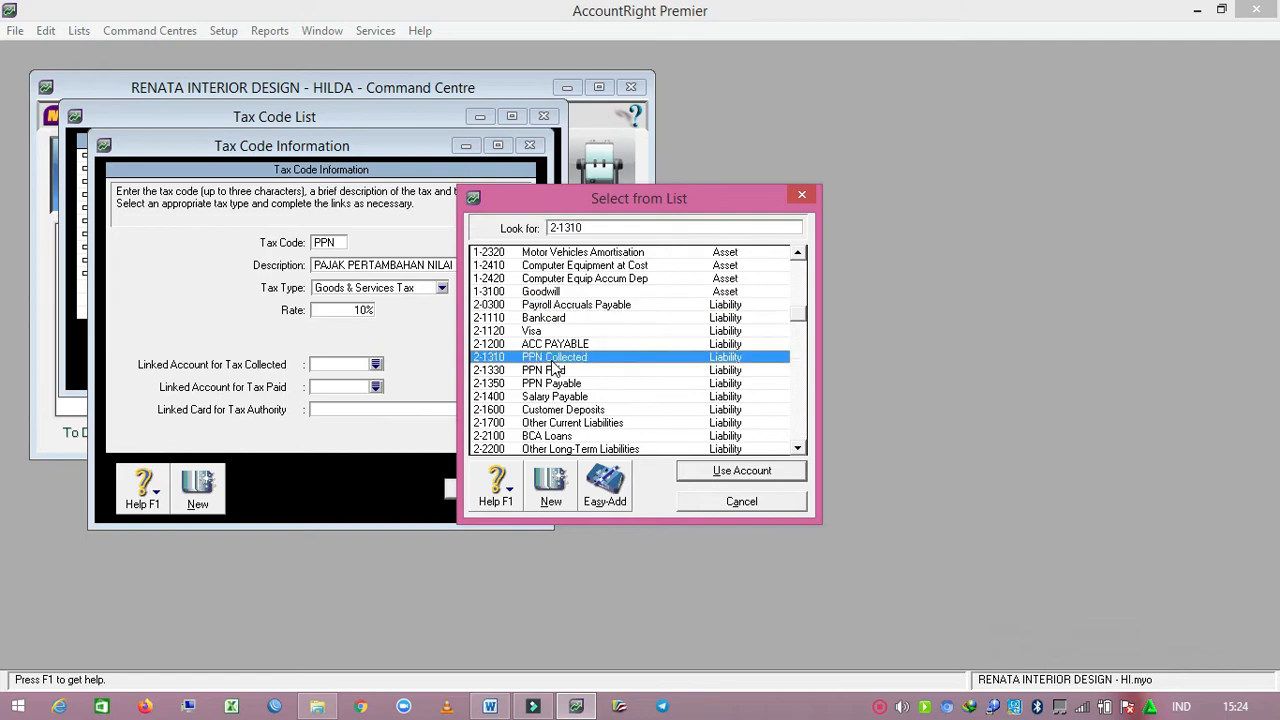
left_click(703, 476)
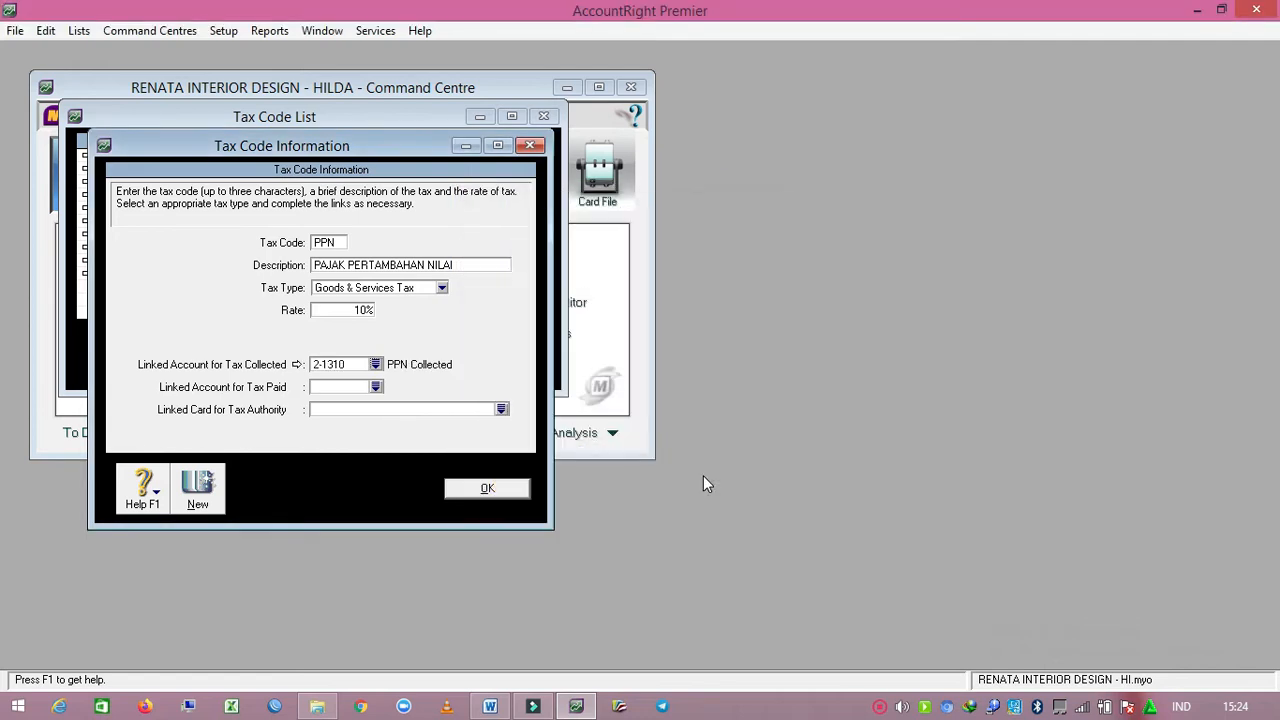
left_click(376, 388)
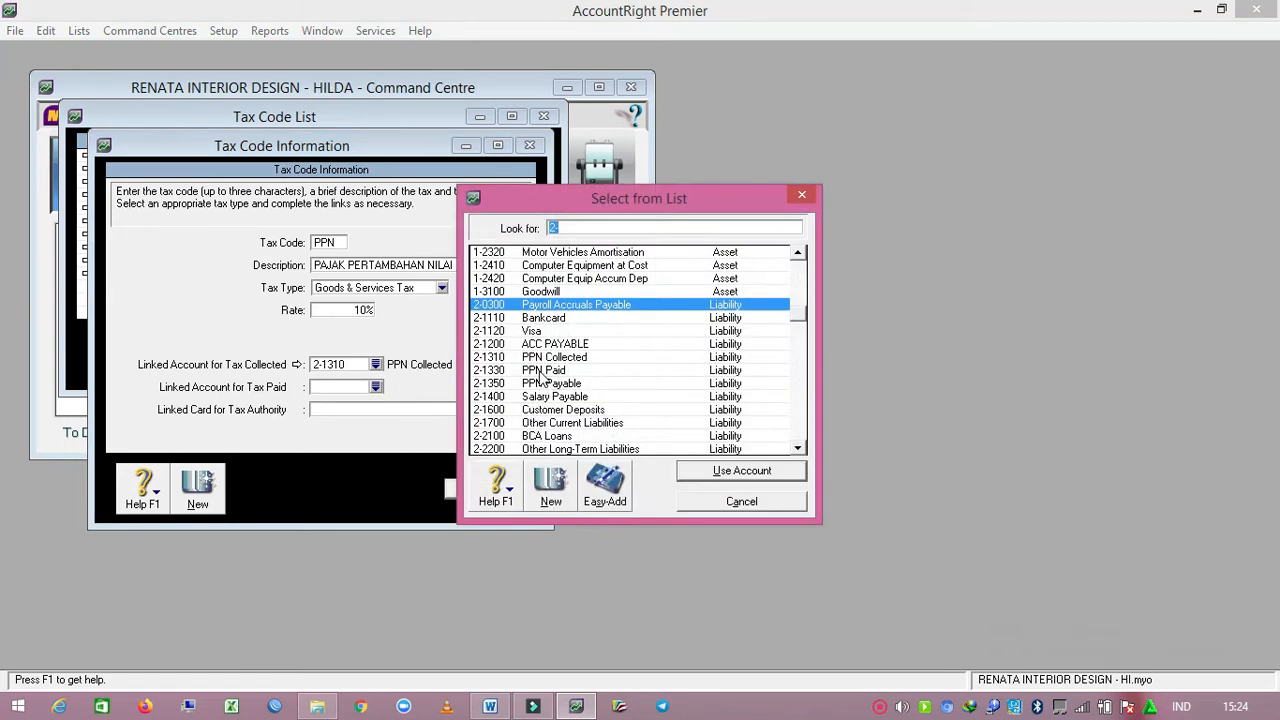
left_click(542, 371)
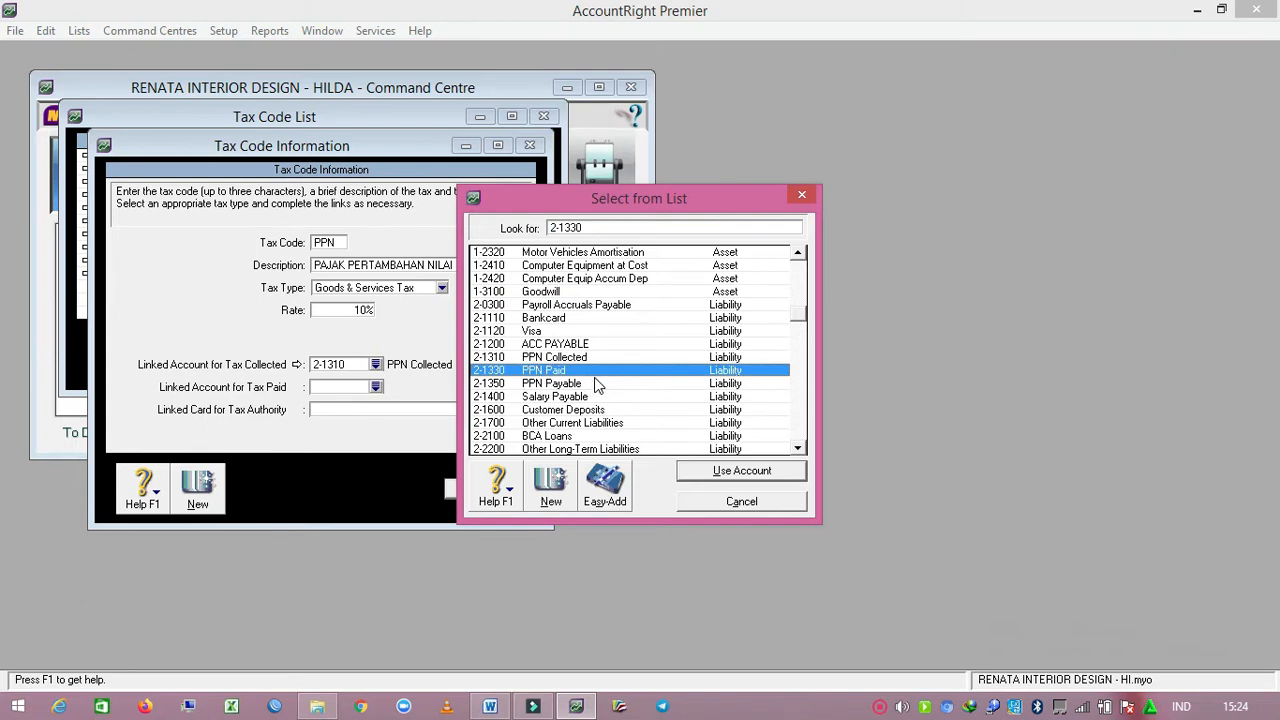
left_click(697, 471)
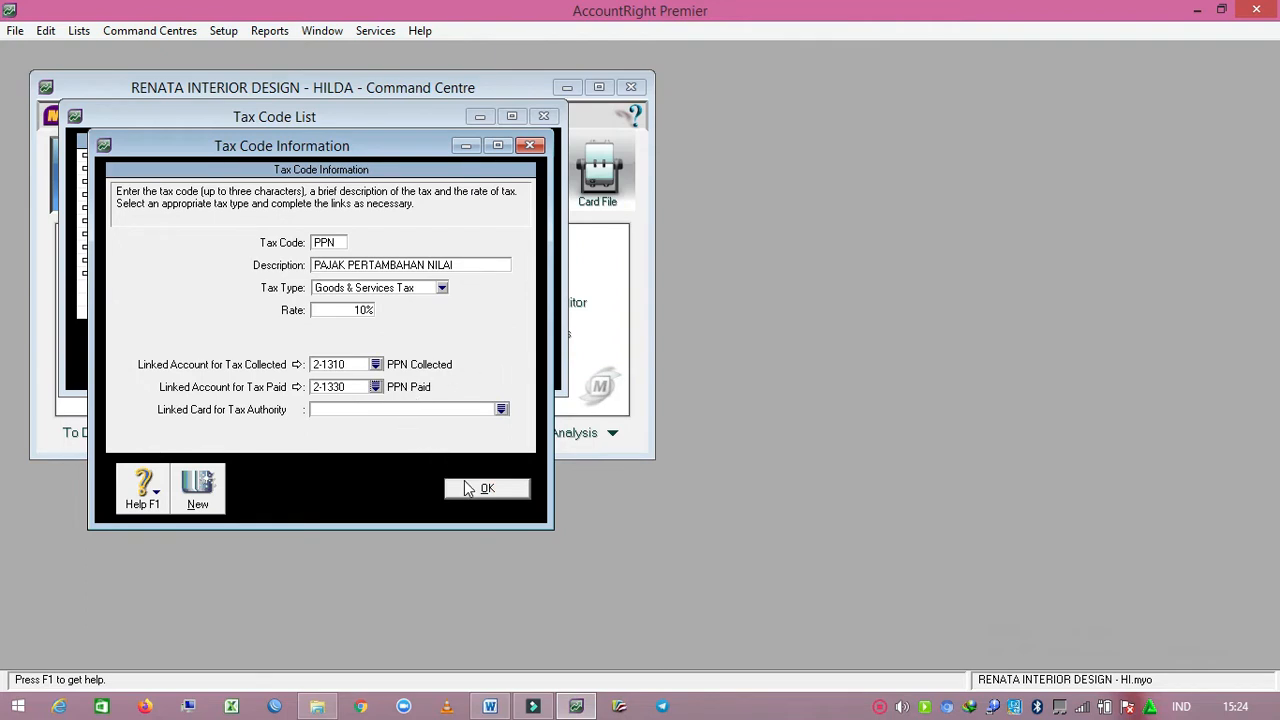
left_click(466, 492)
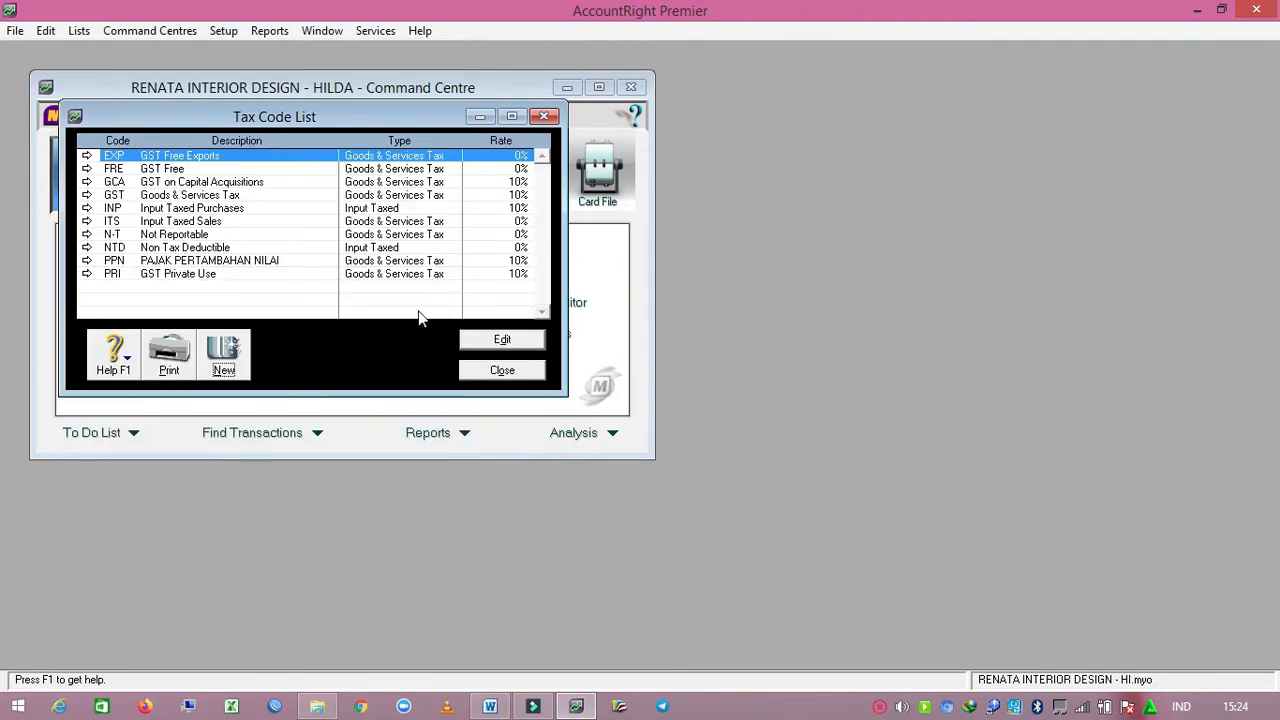
left_click(480, 375)
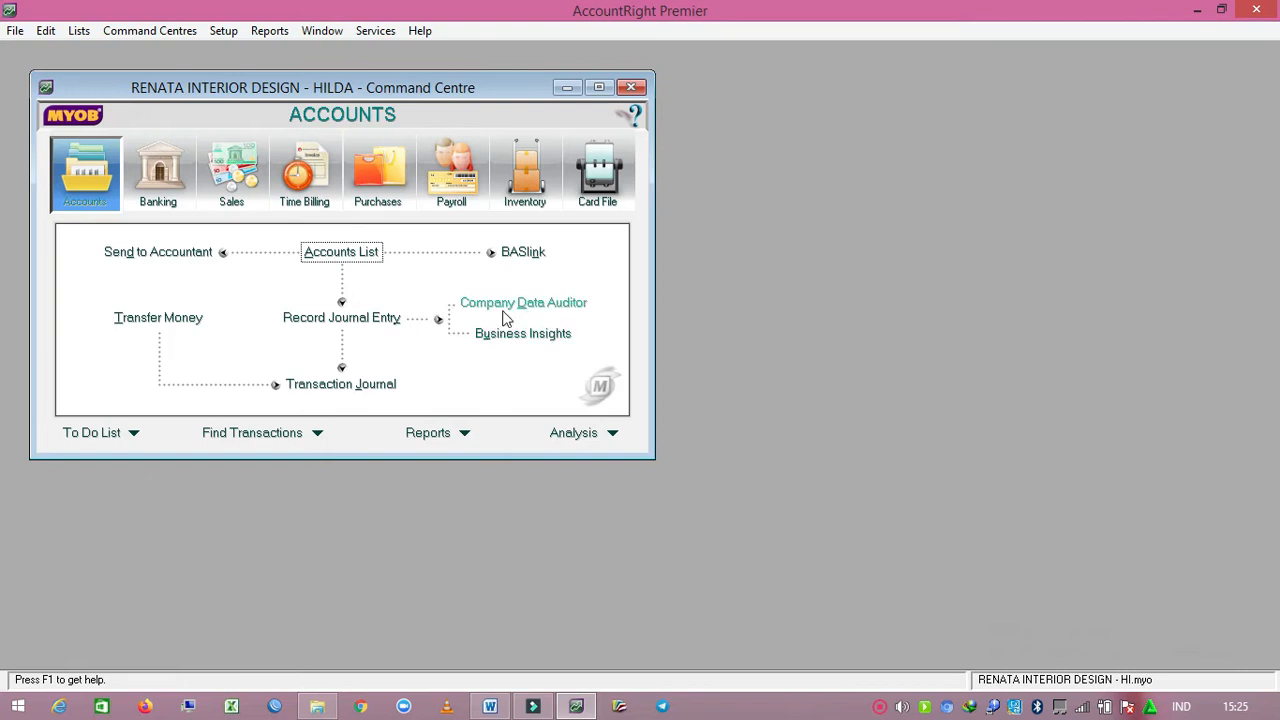
Step: Set the payroll linked bank account for cash payments to 1-1110 BCA ACCOUNT
left_click(224, 31)
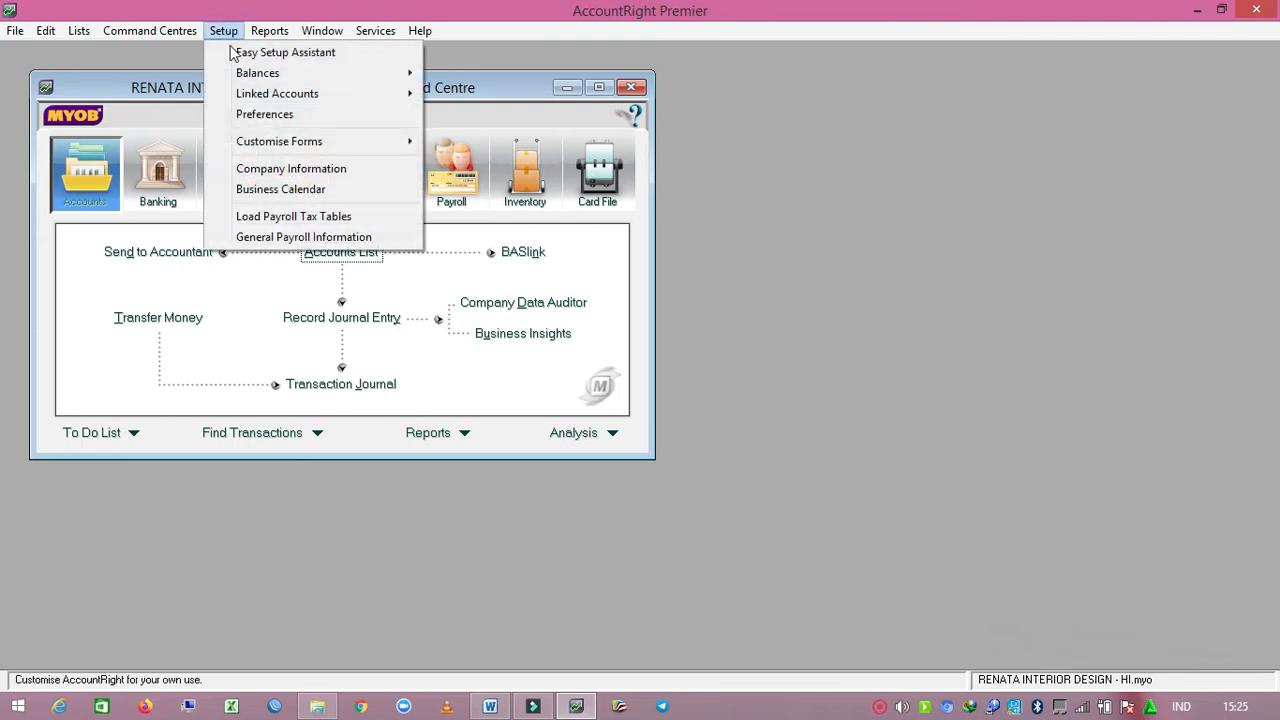
mouse_move(268, 93)
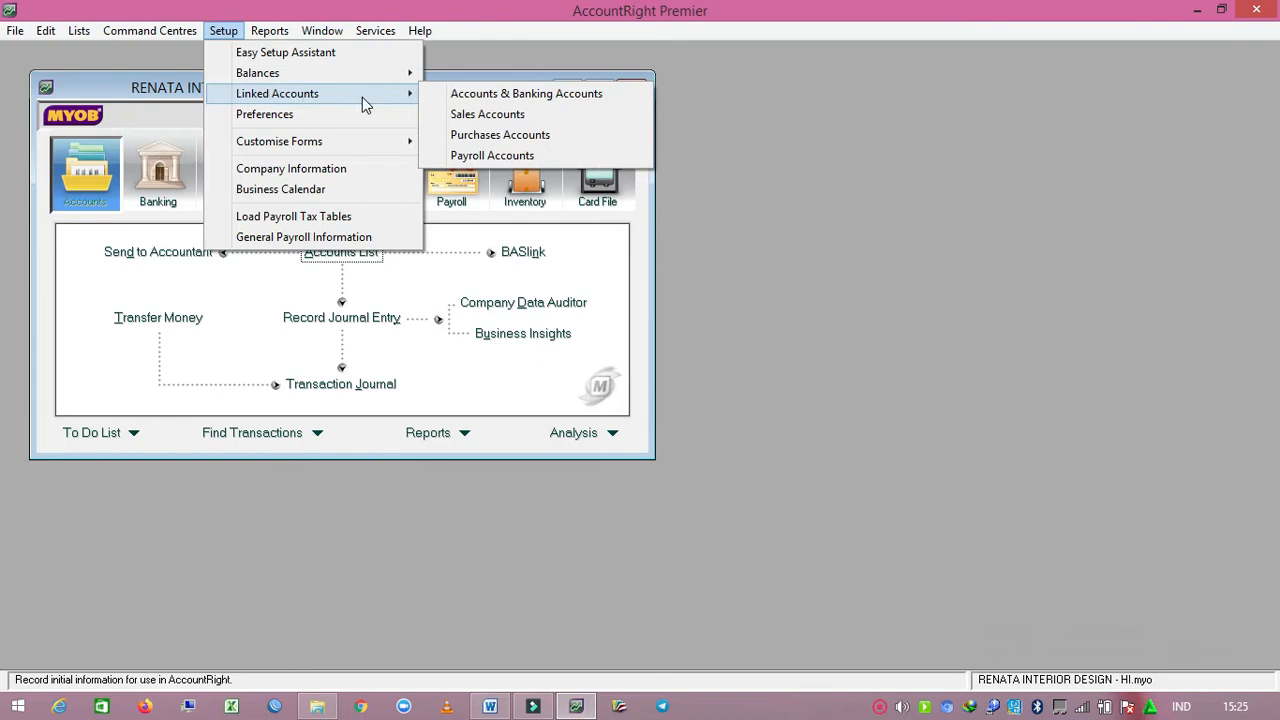
left_click(463, 158)
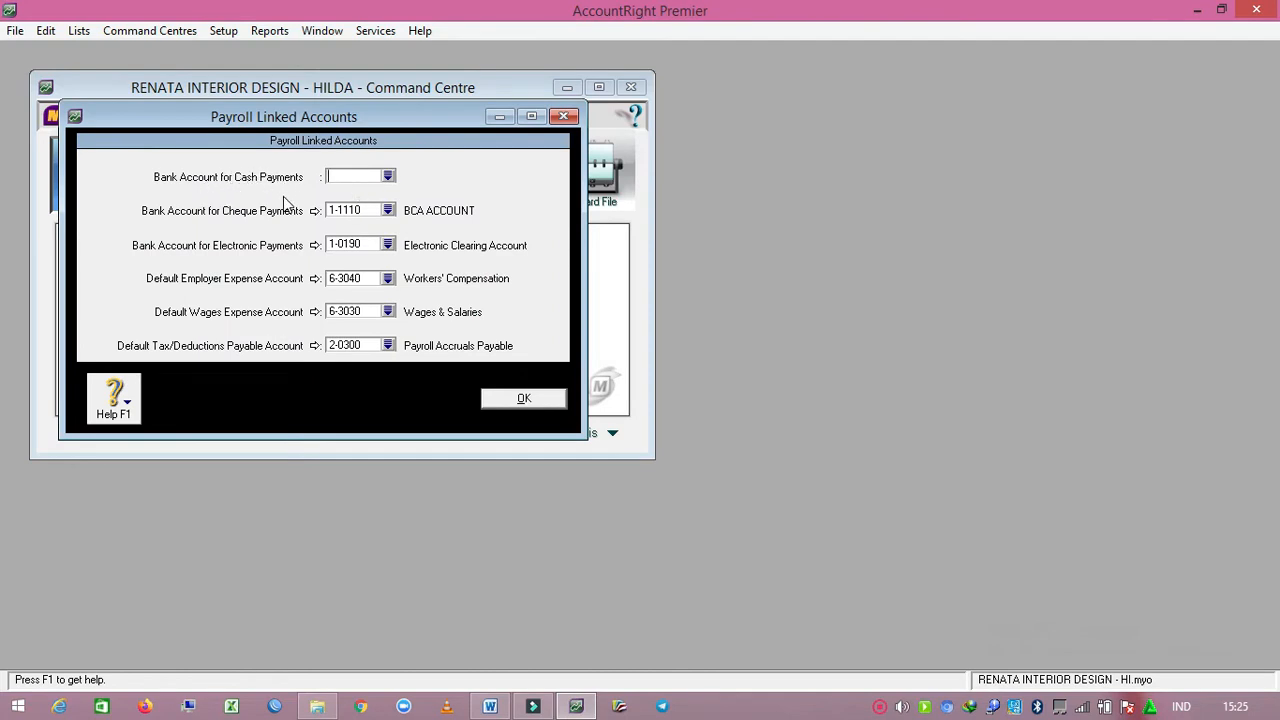
left_click(389, 177)
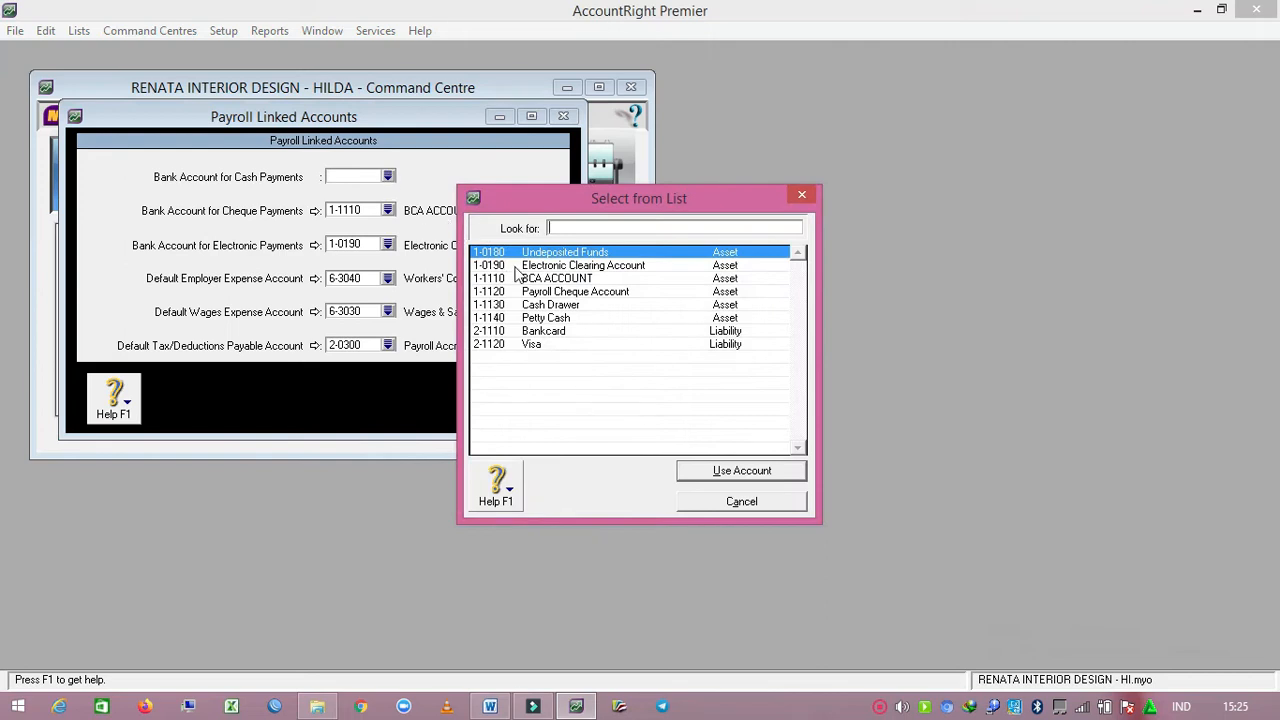
left_click(535, 279)
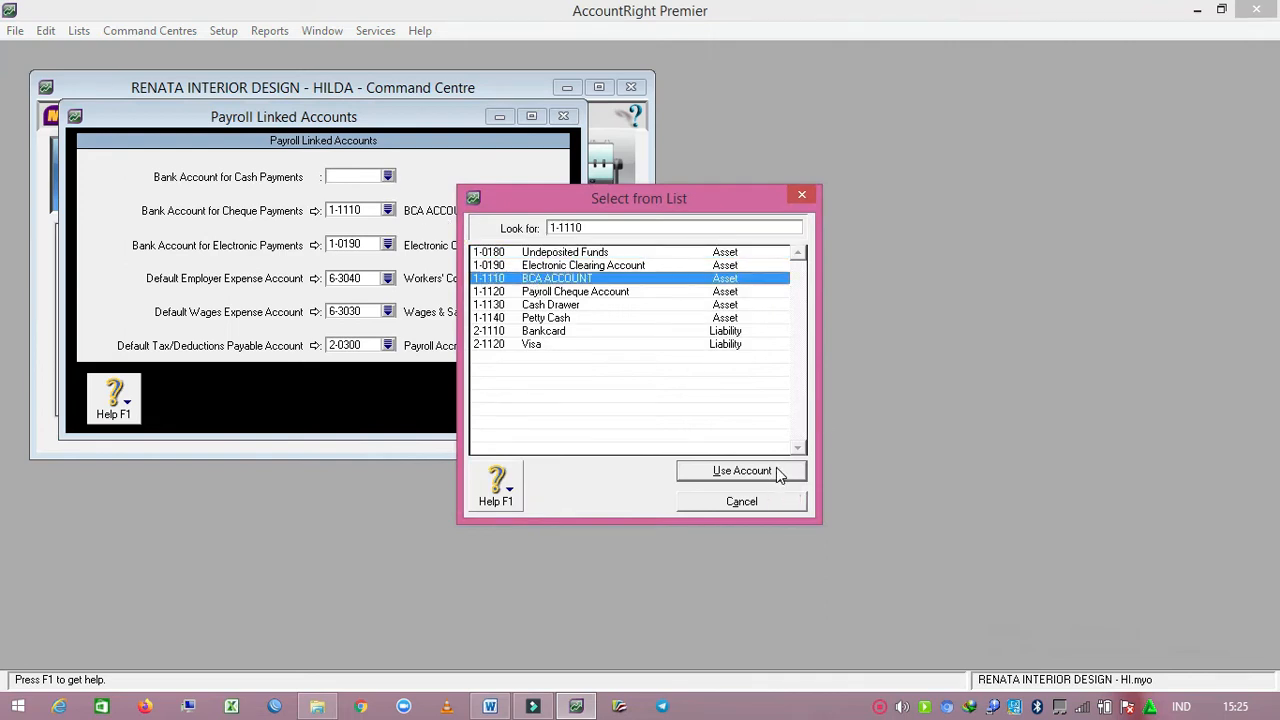
left_click(743, 471)
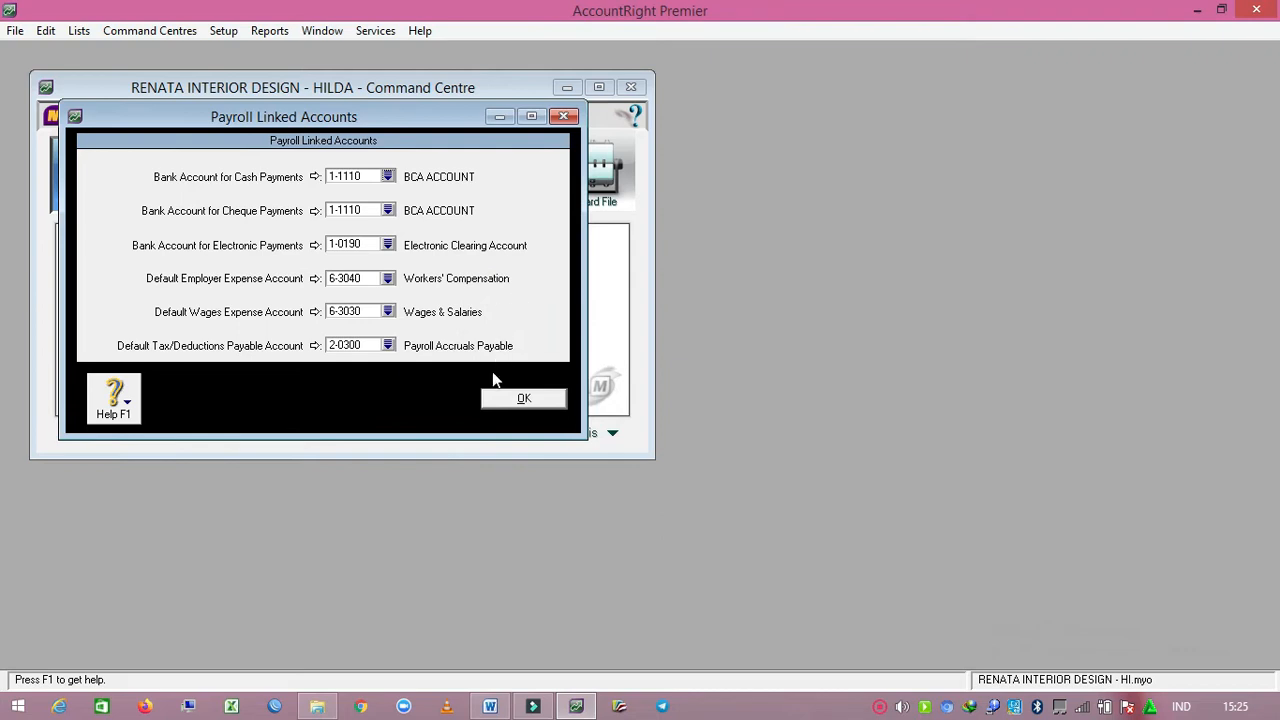
left_click(500, 399)
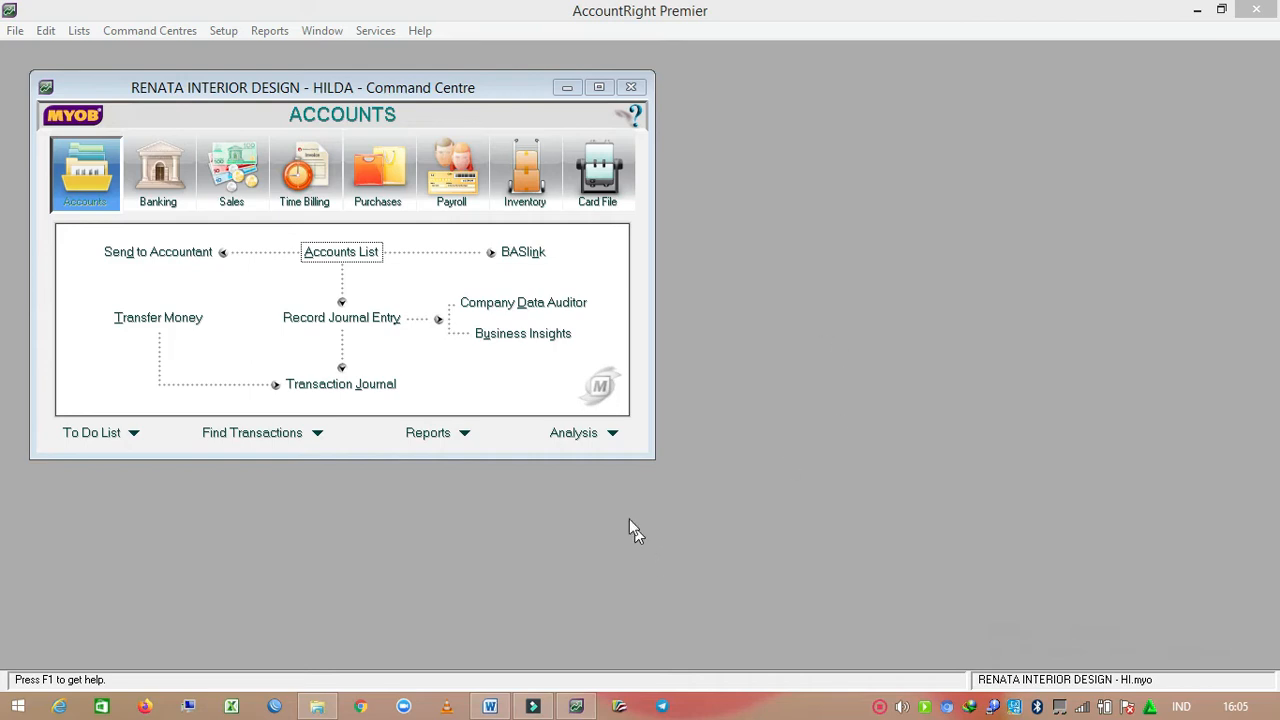
Step: Consult the trial balance in the Word document and enter 45.000.000 as BCA ACCOUNT's opening balance in AccountRight
left_click(490, 706)
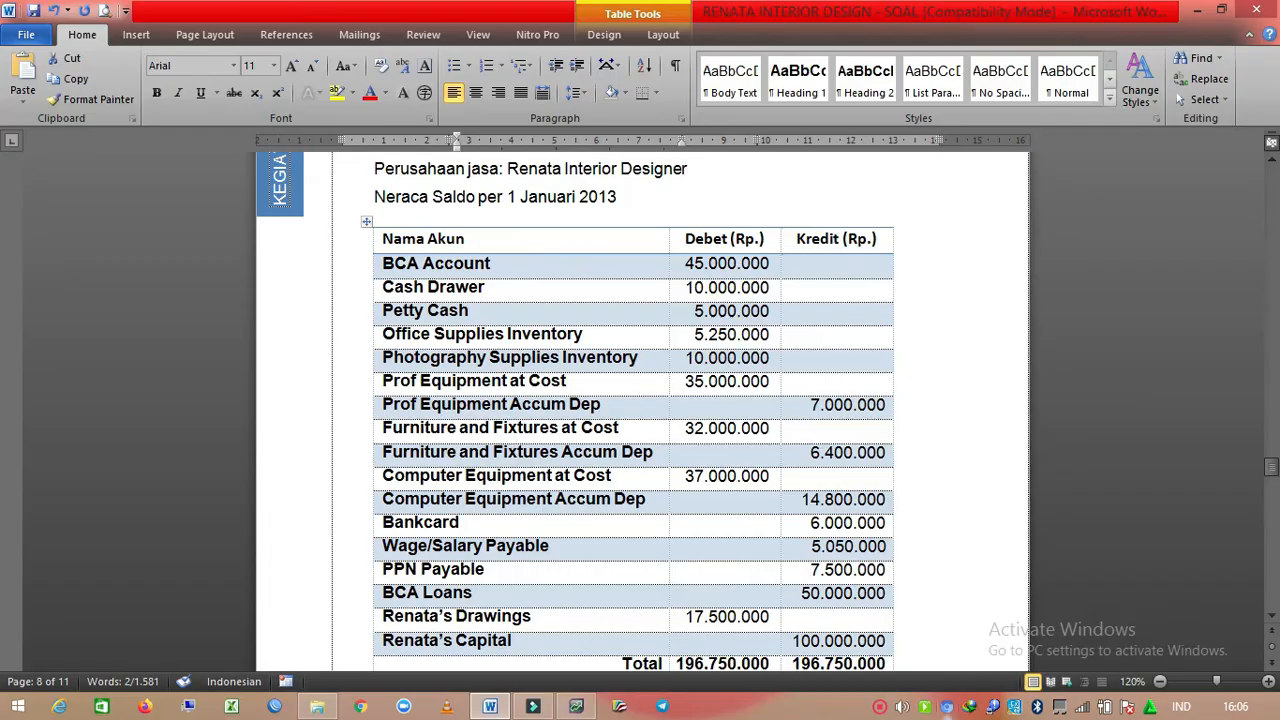
left_click(578, 706)
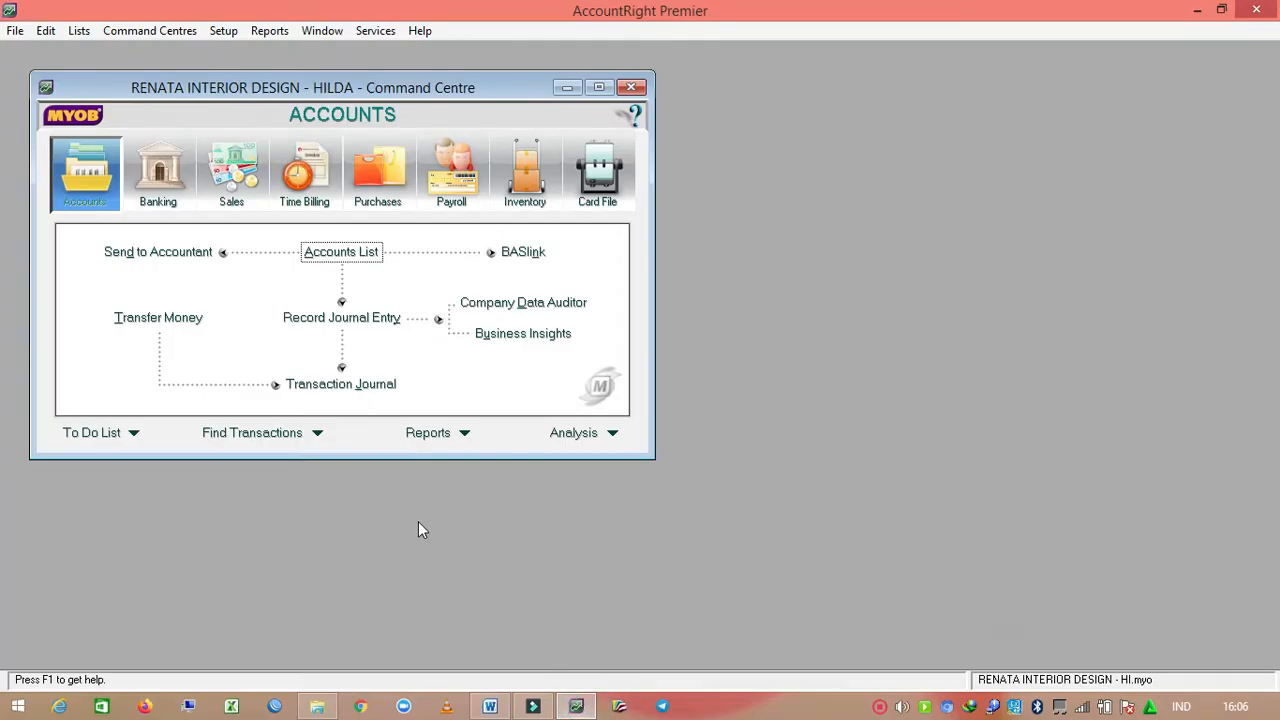
left_click(228, 33)
mouse_move(288, 72)
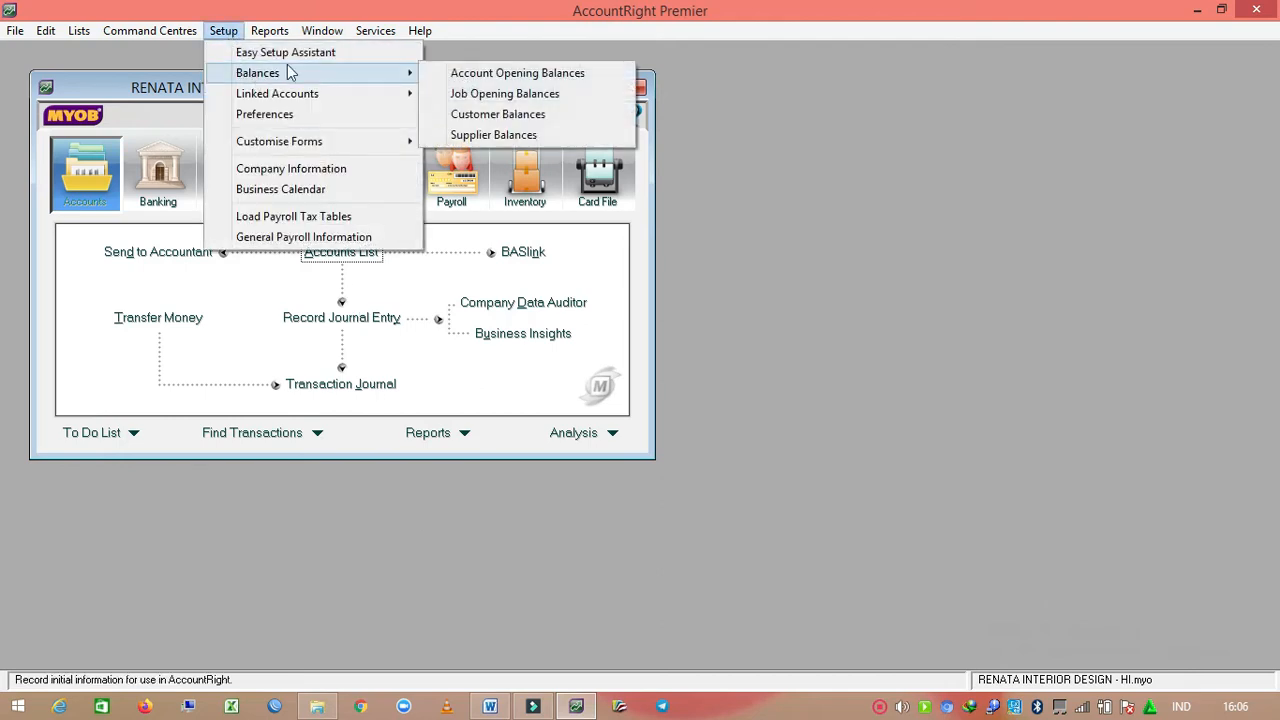
left_click(459, 76)
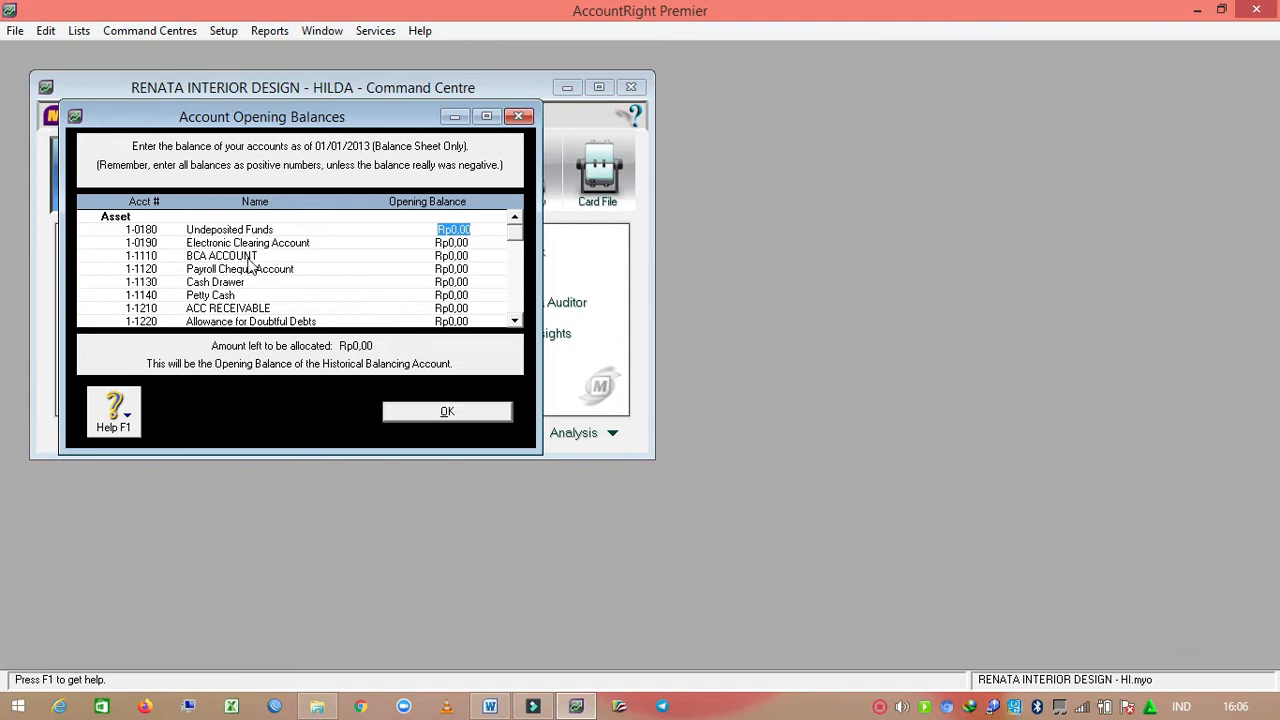
left_click(443, 256)
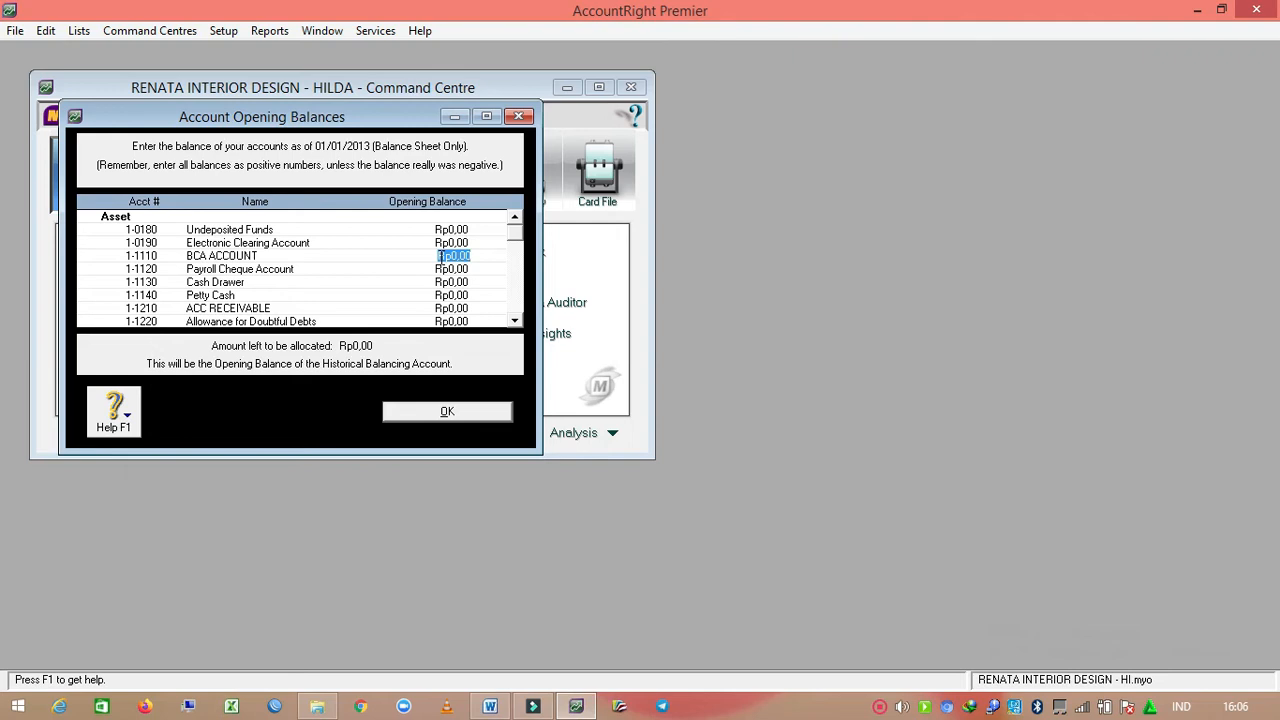
type("45000000")
key("Tab")
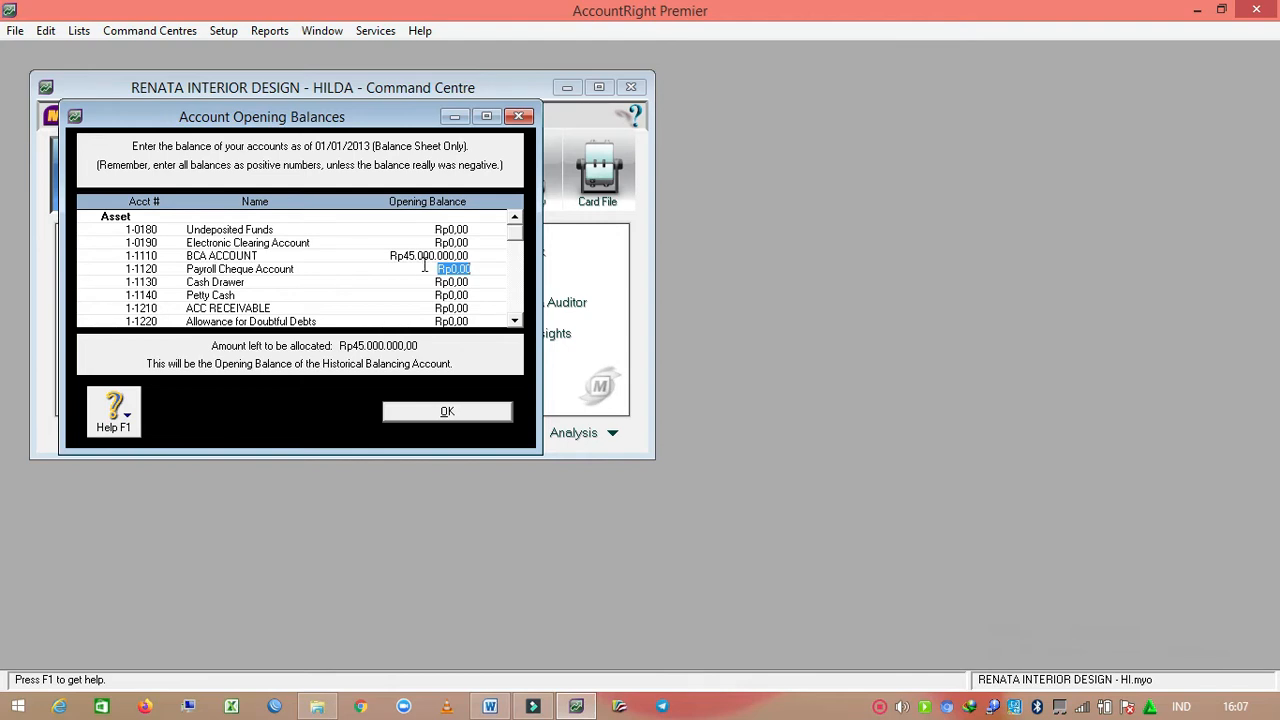
Step: Set the opening balances of Cash Drawer to 10.000.000 and Petty Cash to 5.000.000
key("Tab")
type("10000000")
key("Tab")
type("5000000")
key("Tab")
Step: Set the opening balances of Office Supplies Inventory to 5.250.000 and Photography to 10.000.000
key("Tab")
key("Tab")
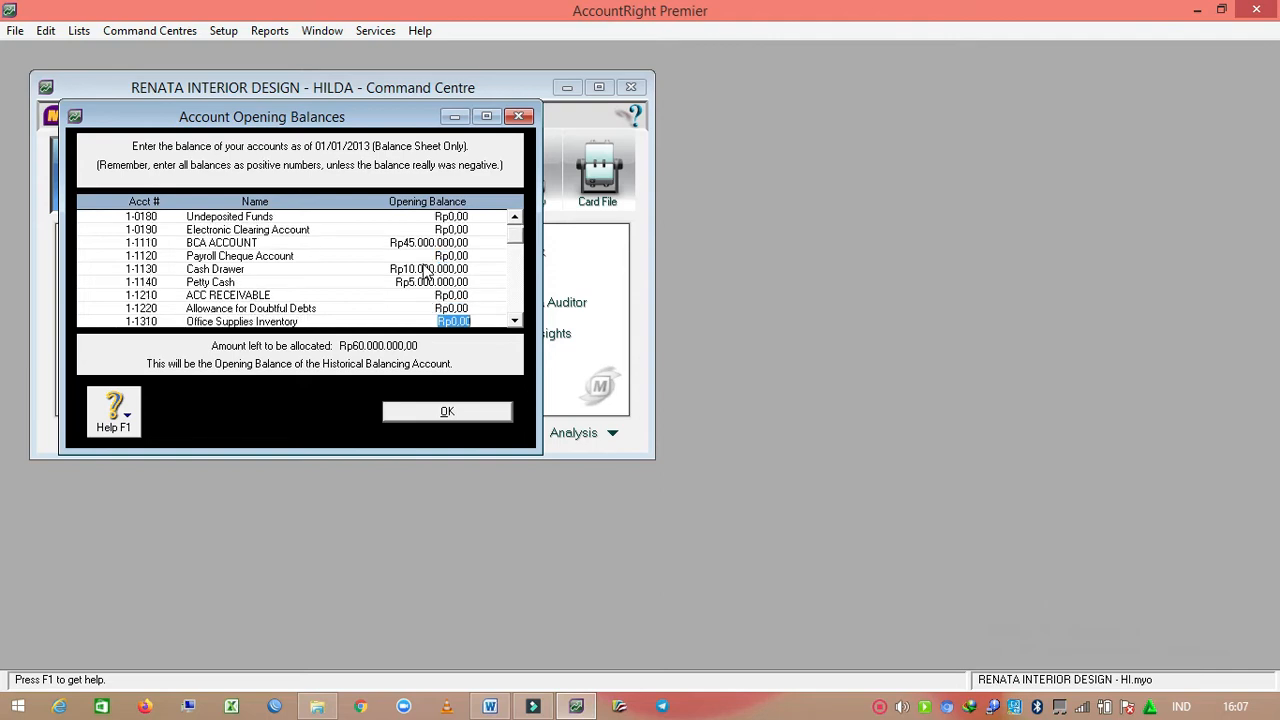
type("5250000")
key("Tab")
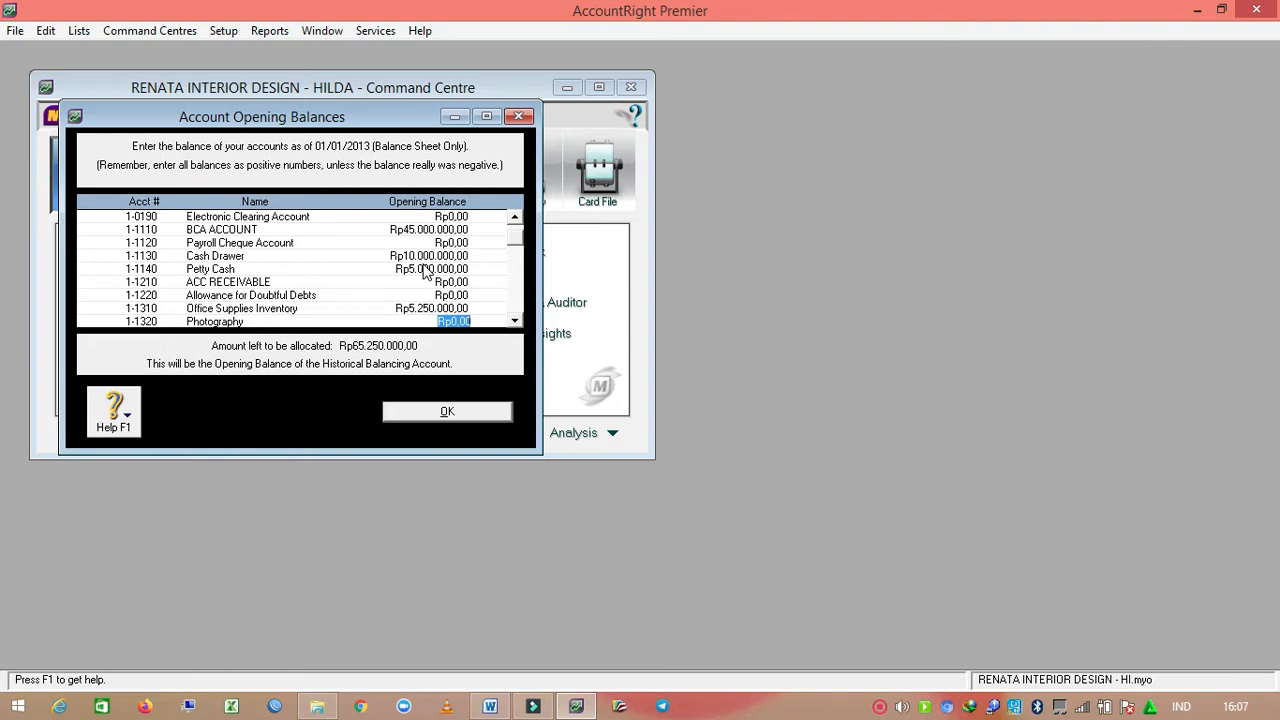
type("10.")
type("000.000")
key("Tab")
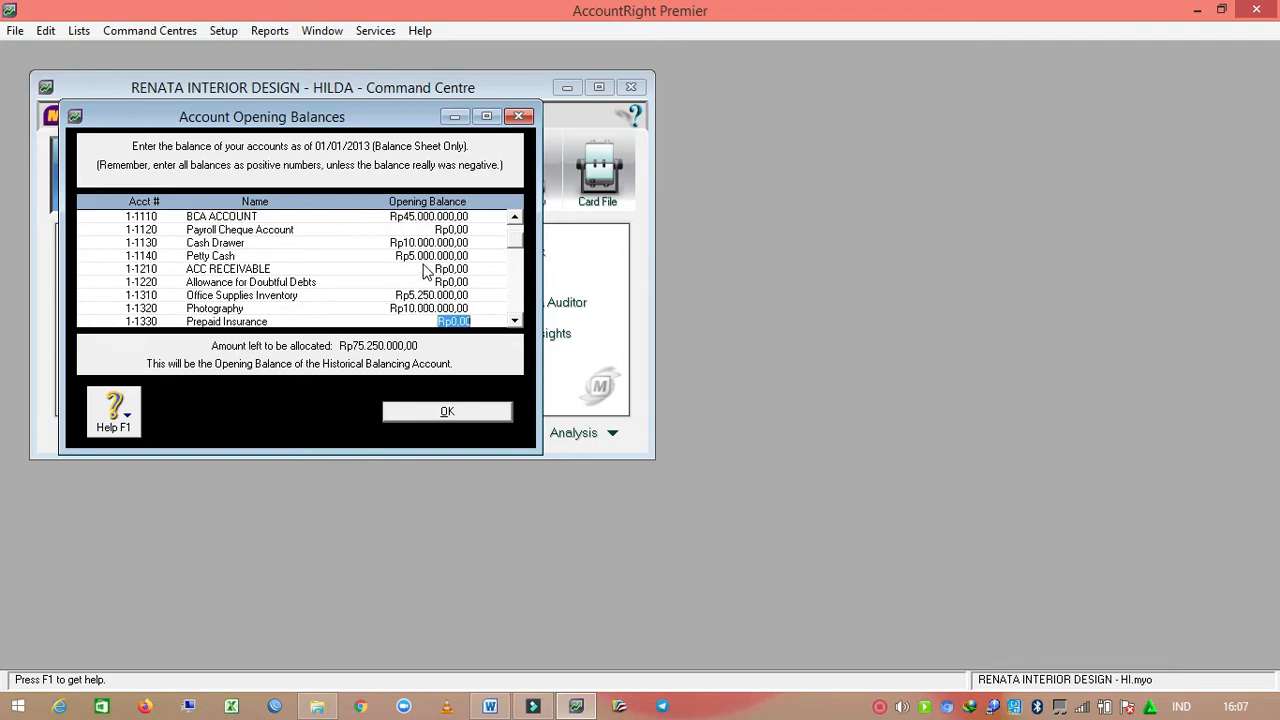
key("Tab")
key("Tab")
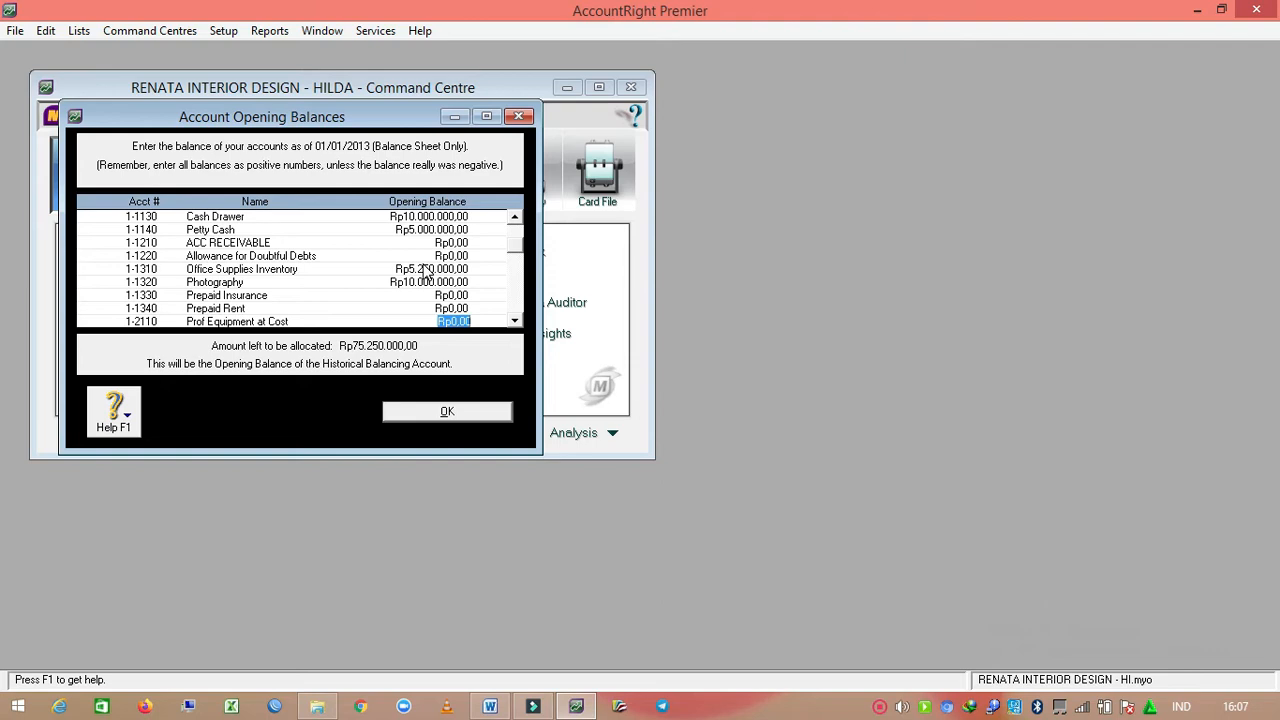
Step: Set the opening balances of Prof Equipment at Cost to 35.000.000 and Prof Equipment Accum Dep to -7.000.000
type("35.")
type("000.000")
key("Tab")
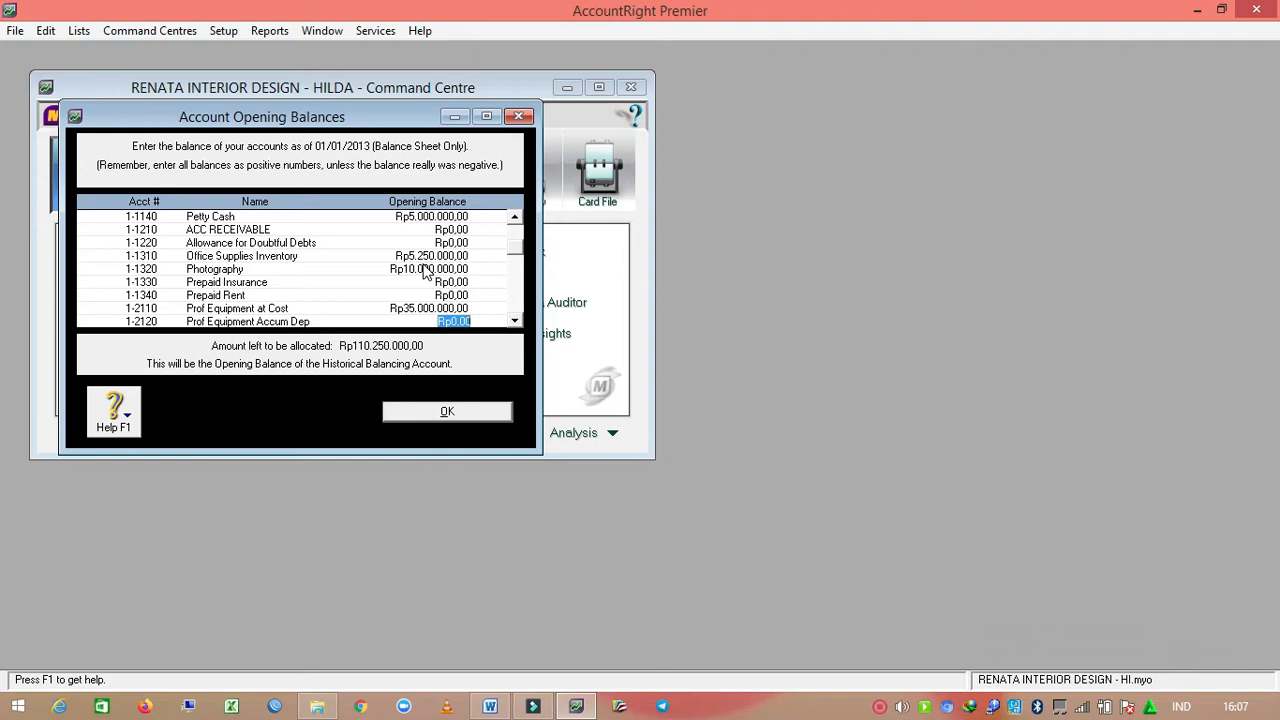
type("-7000000")
key("Tab")
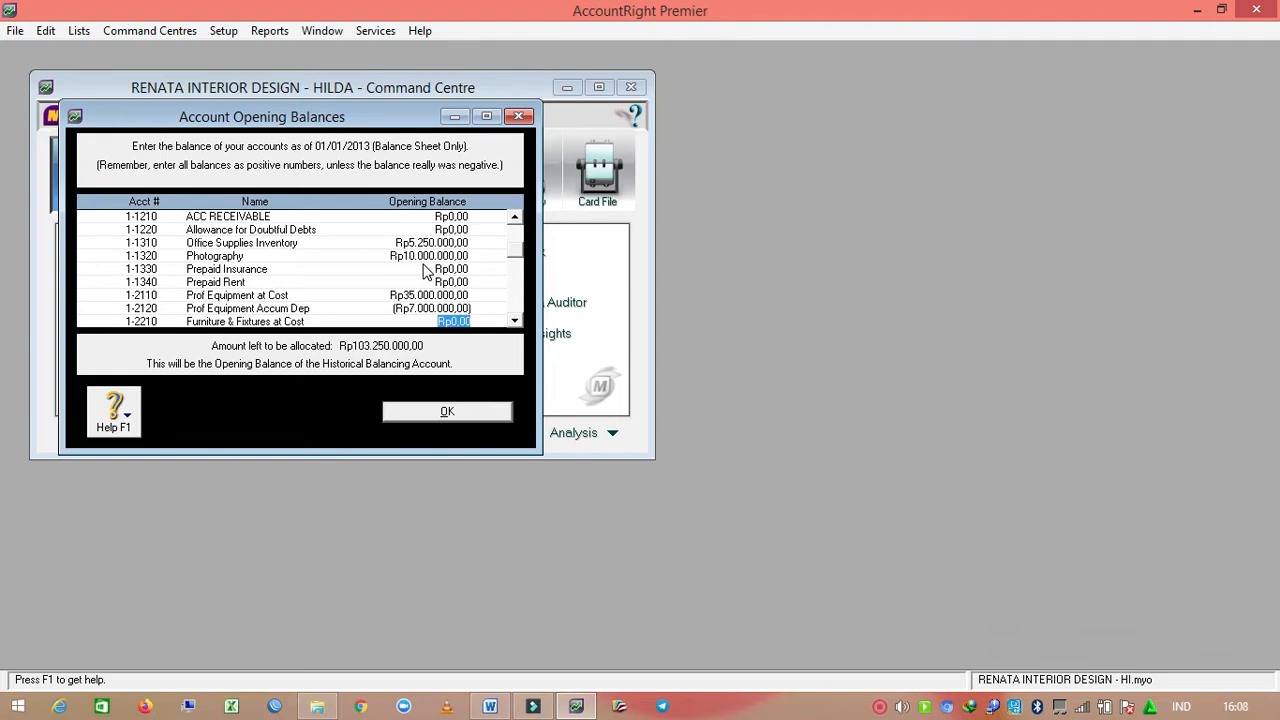
Step: Set the opening balances of Furniture & Fixtures at Cost to 32.000.000 and Furniture & Fix Accum Dep to -6.400.000
type("52")
type("000000")
key("Tab")
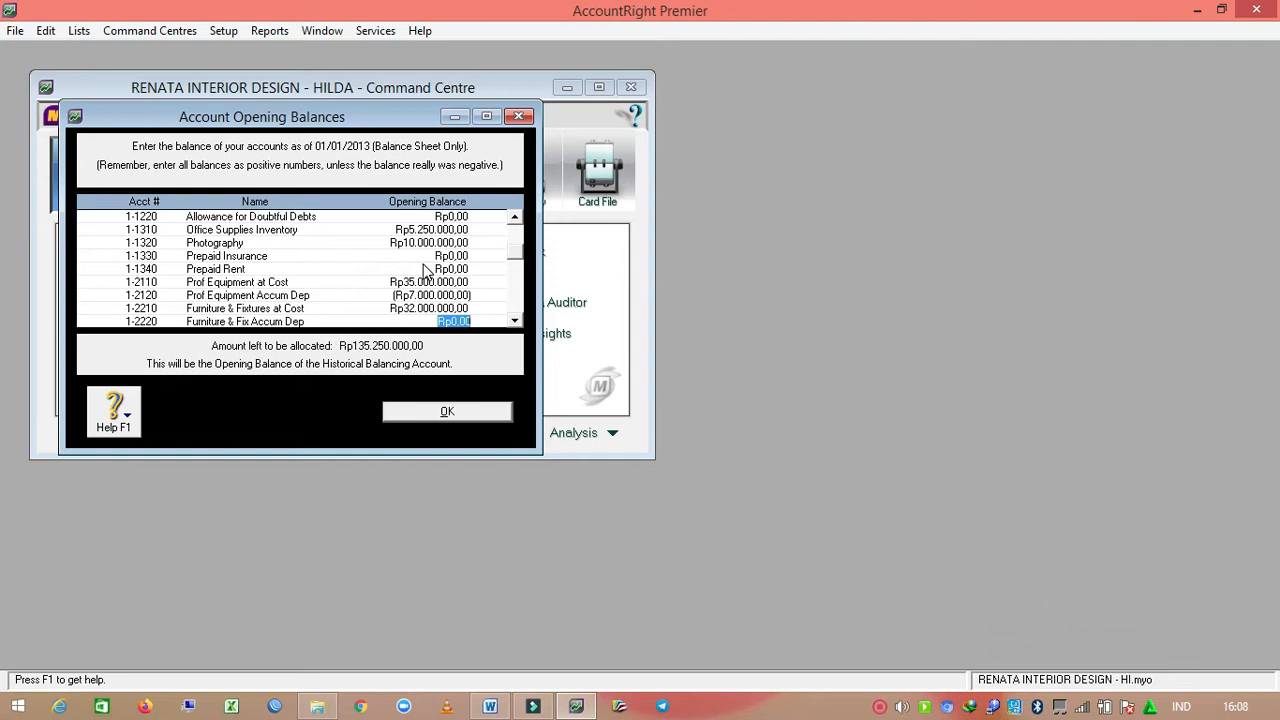
key("BackSpace")
type("-6400000")
key("Tab")
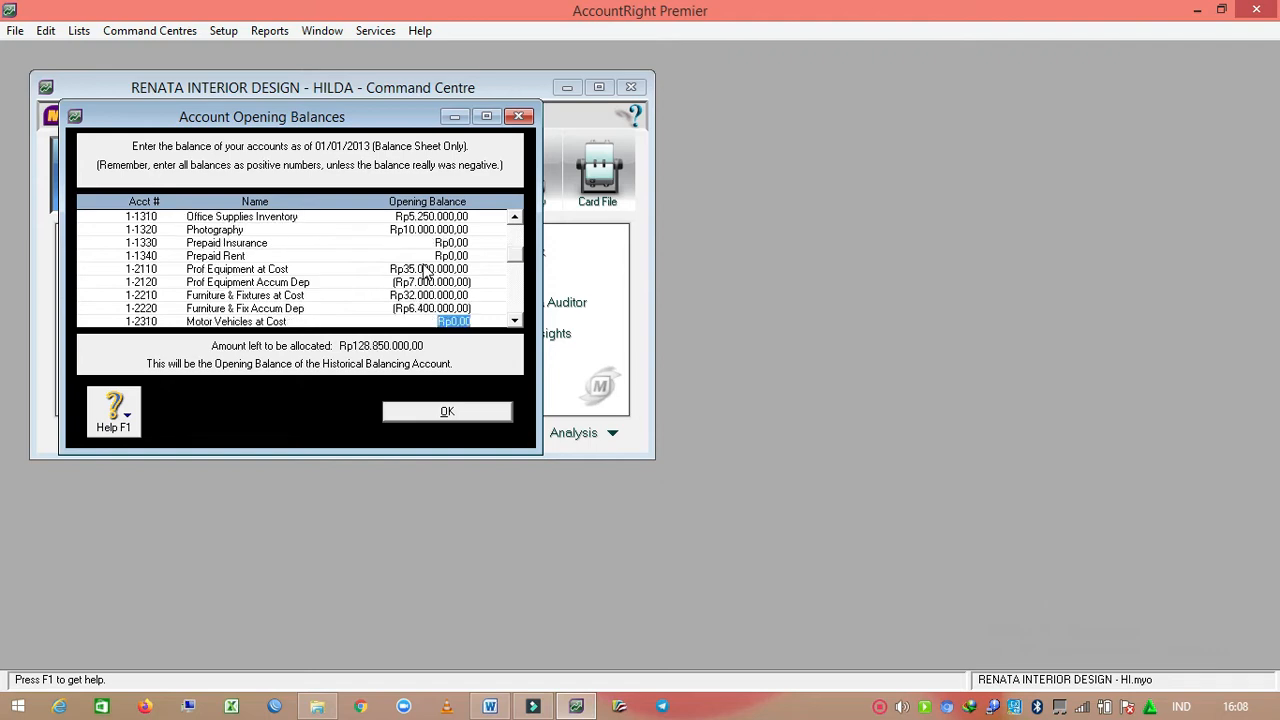
Step: Set the opening balances of Computer Equipment at Cost to 37.000.000 and Computer Equip Accum Dep to -14.800.000
key("Tab")
key("Tab")
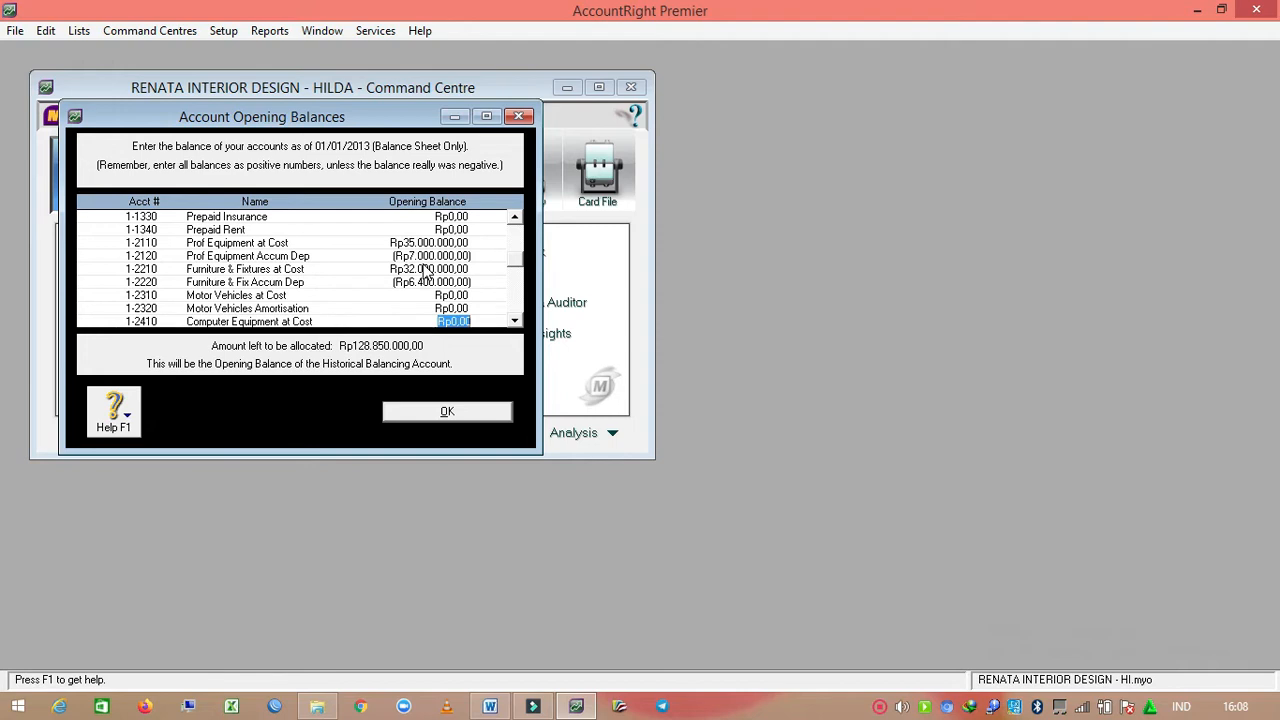
type("37000000")
key("Tab")
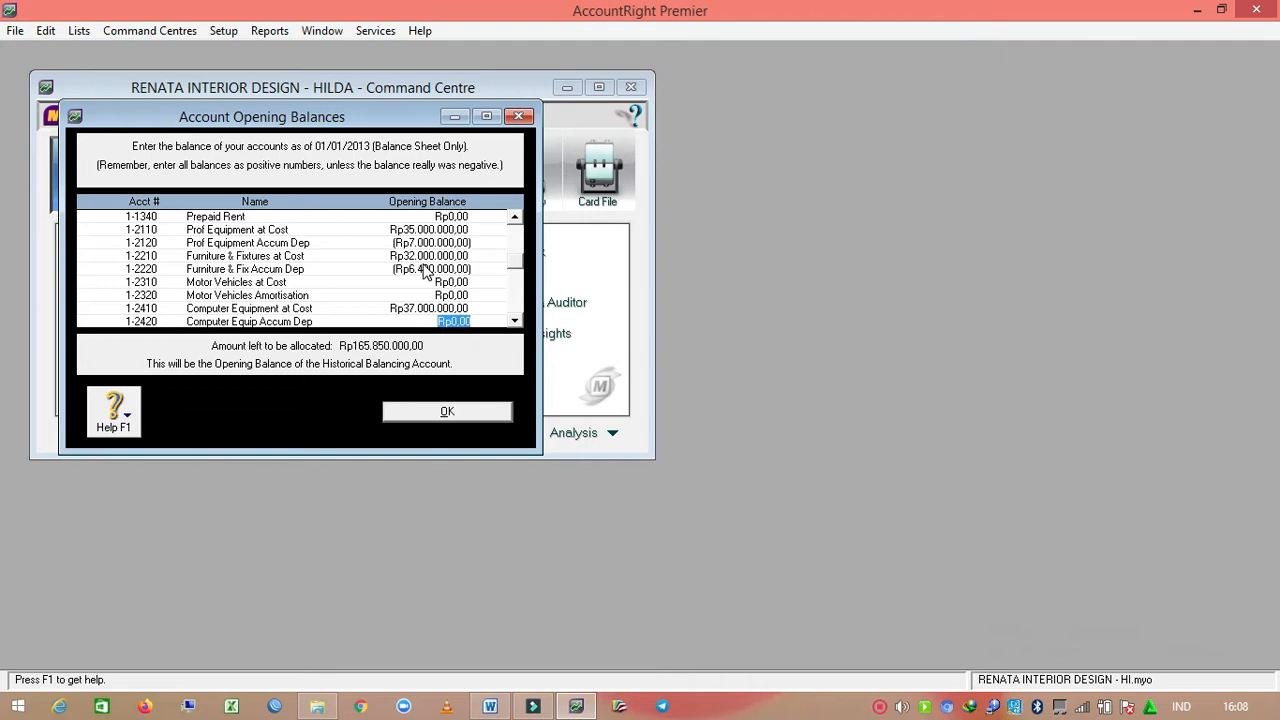
key("BackSpace")
type("-14800000")
key("Tab")
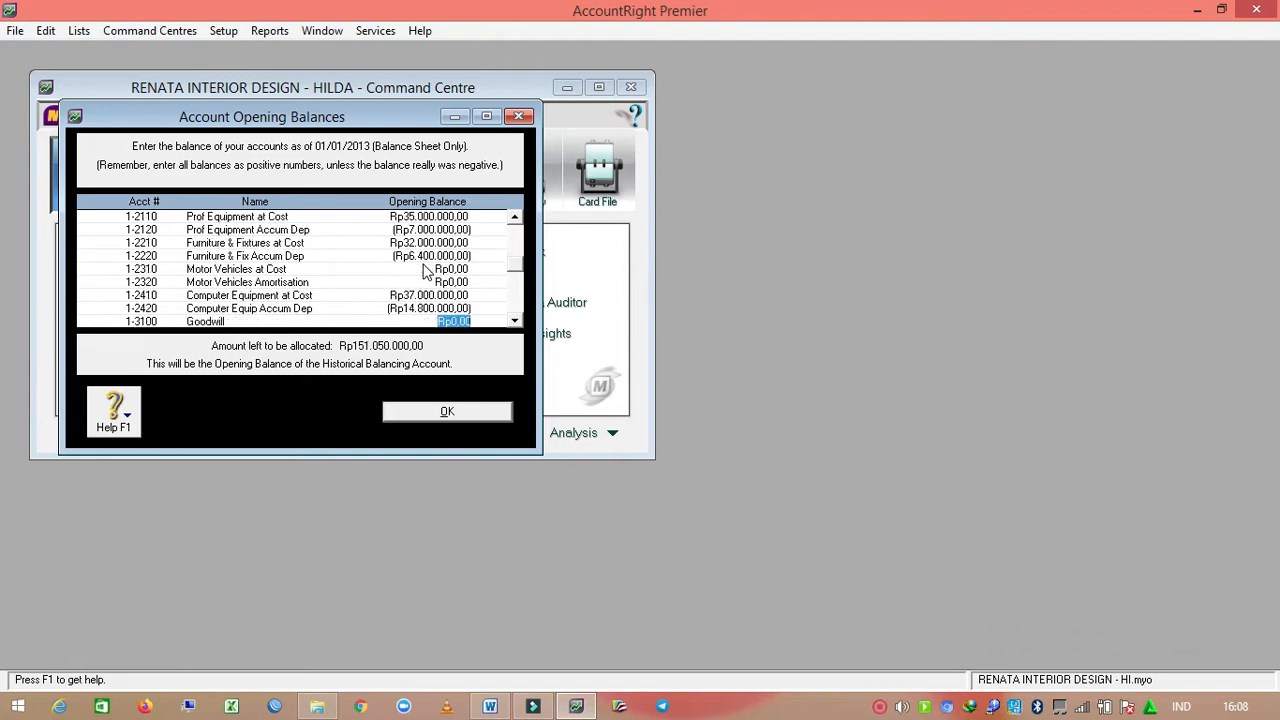
Step: Set the opening balances of the liability accounts Bankcard to 6.000.000 and Salary Payable to 5.050.000
key("Tab")
key("Tab")
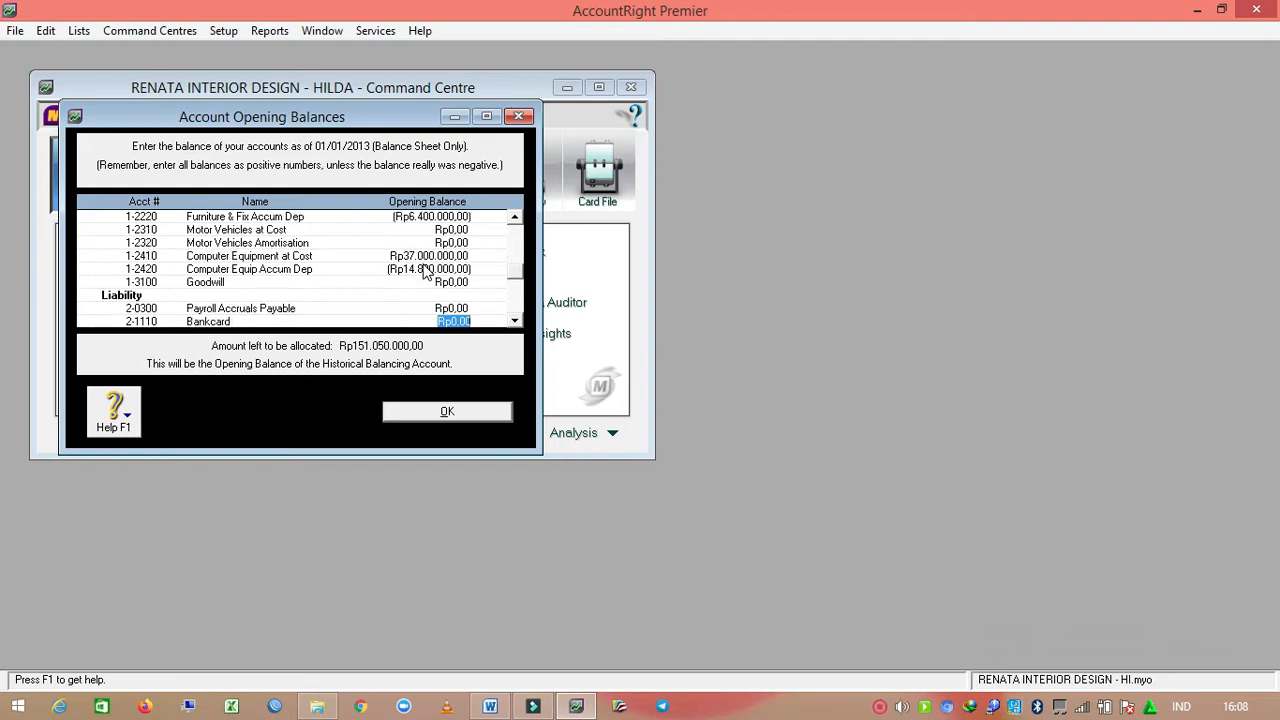
type("6.000.000")
key("Tab")
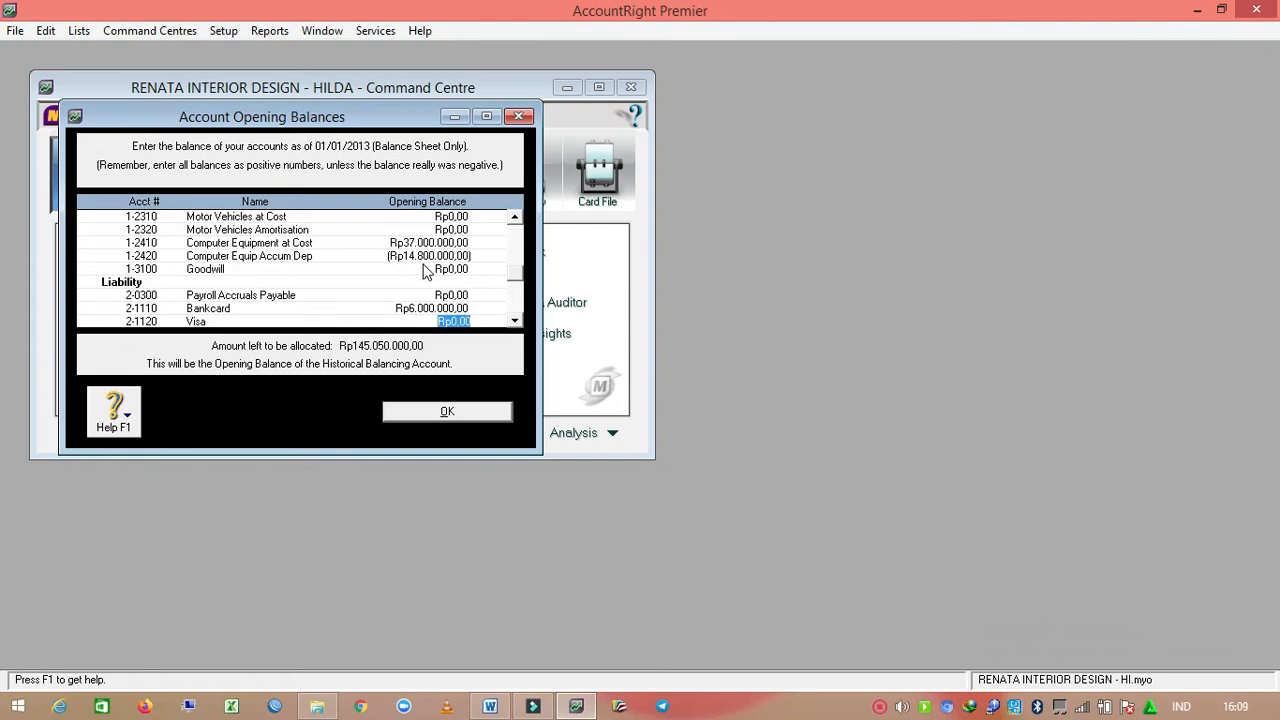
key("Tab")
key("Tab")
key("Tab")
key("Tab")
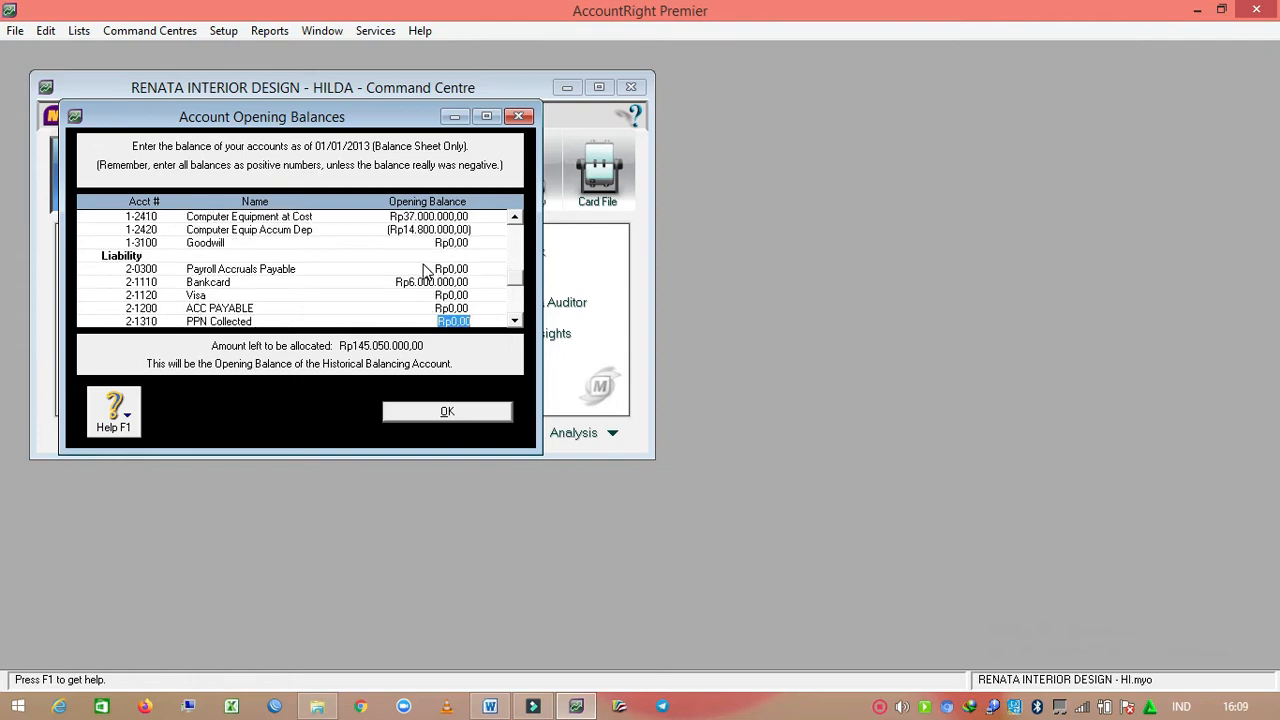
key("Tab")
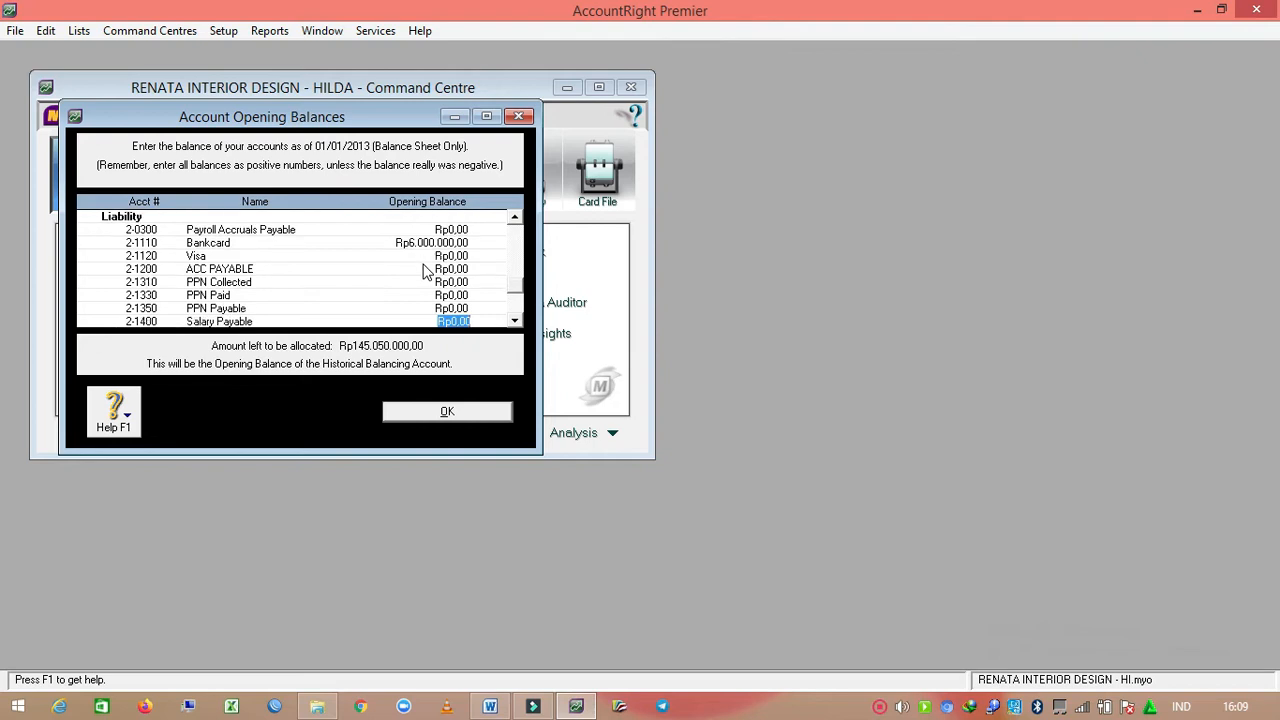
type("5050000")
key("Tab")
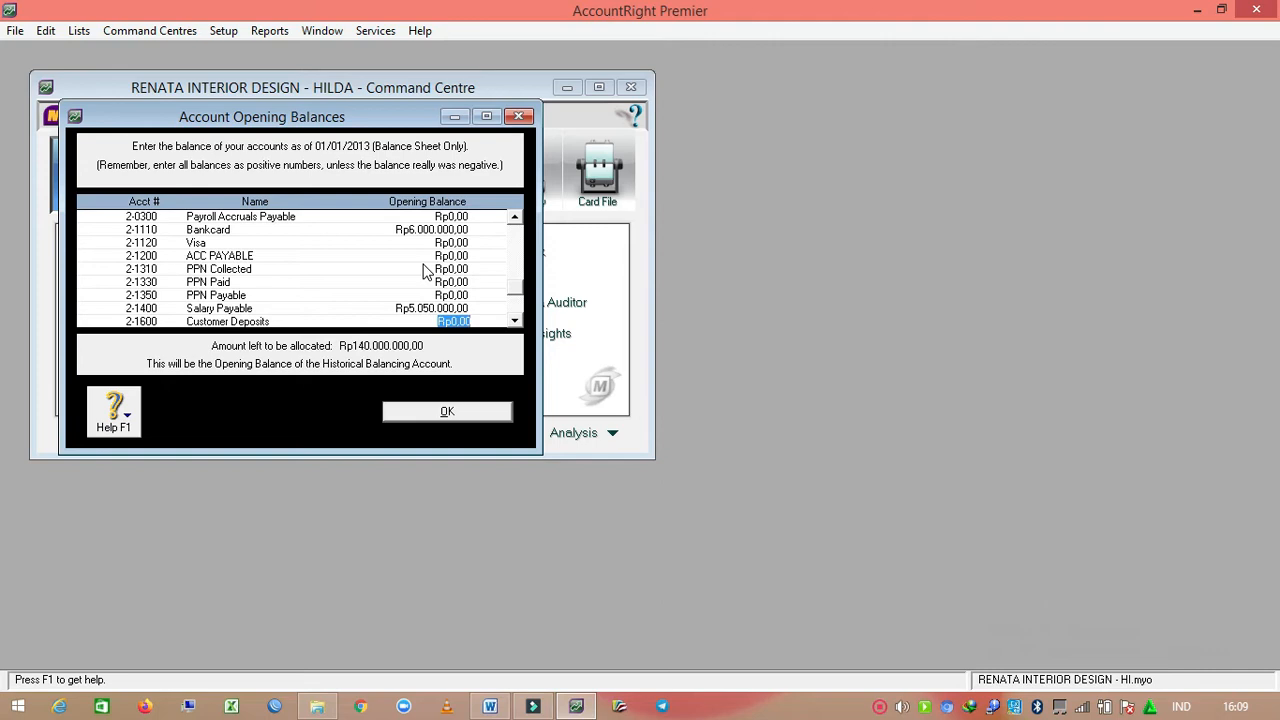
Step: Set the opening balances of PPN Payable to 7.500.000 and BCA Loans to 50.000.000
key("Up")
key("Up")
type("7.500.000")
key("Tab")
key("Tab")
key("Tab")
key("Tab")
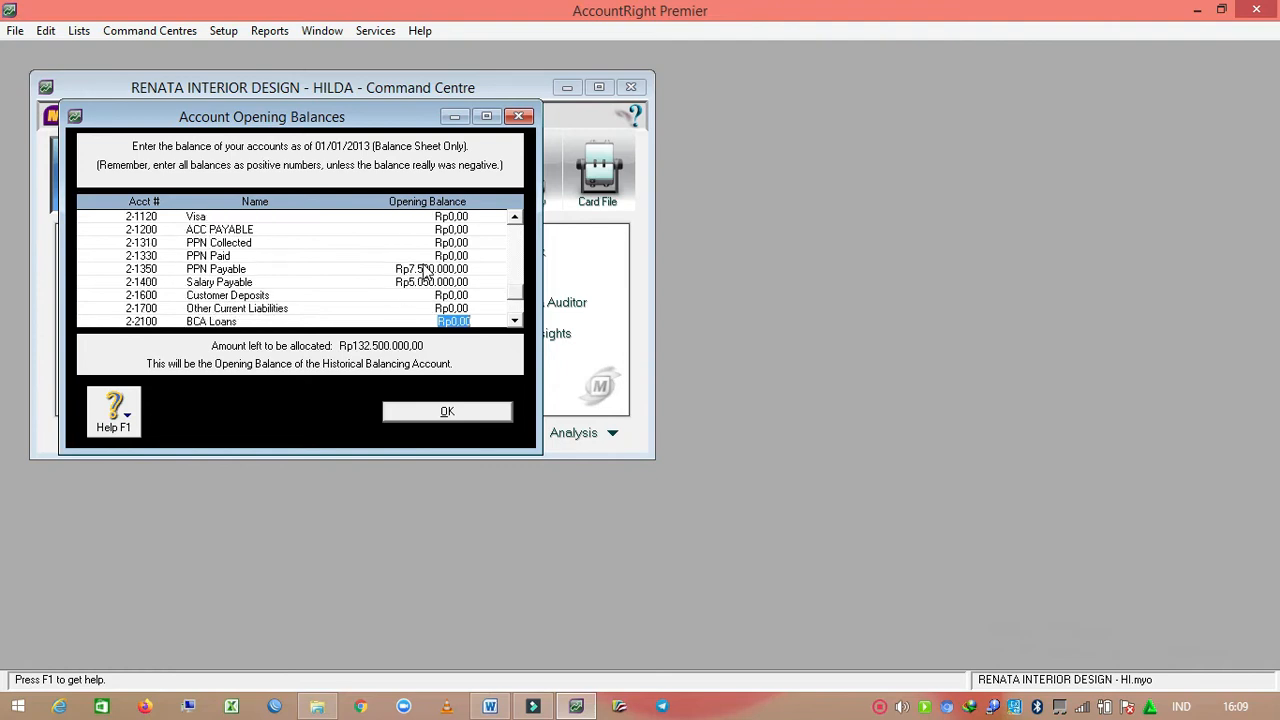
type("50000000")
key("Tab")
Step: Set the opening balances of Renata's Drawings to -17.500.000 and Renata's Capital to 100.000.000, and accept the opening balances
key("Tab")
key("Tab")
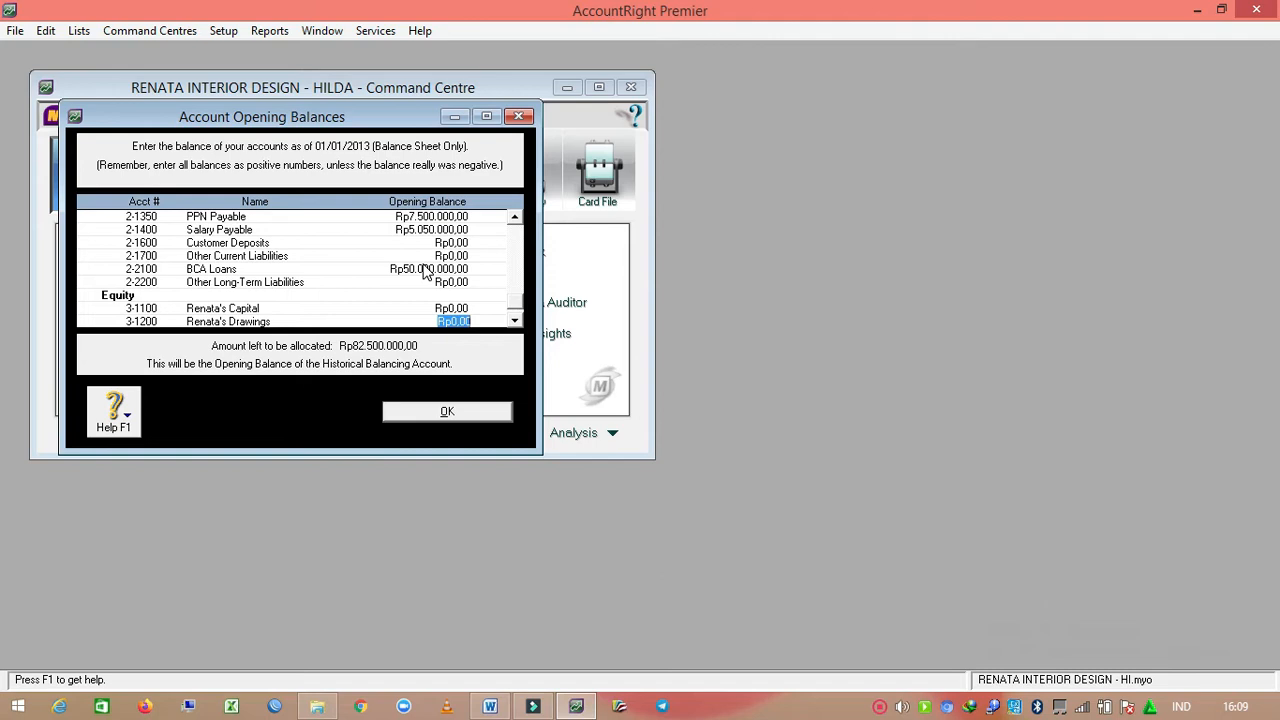
type("-17500000")
key("Tab")
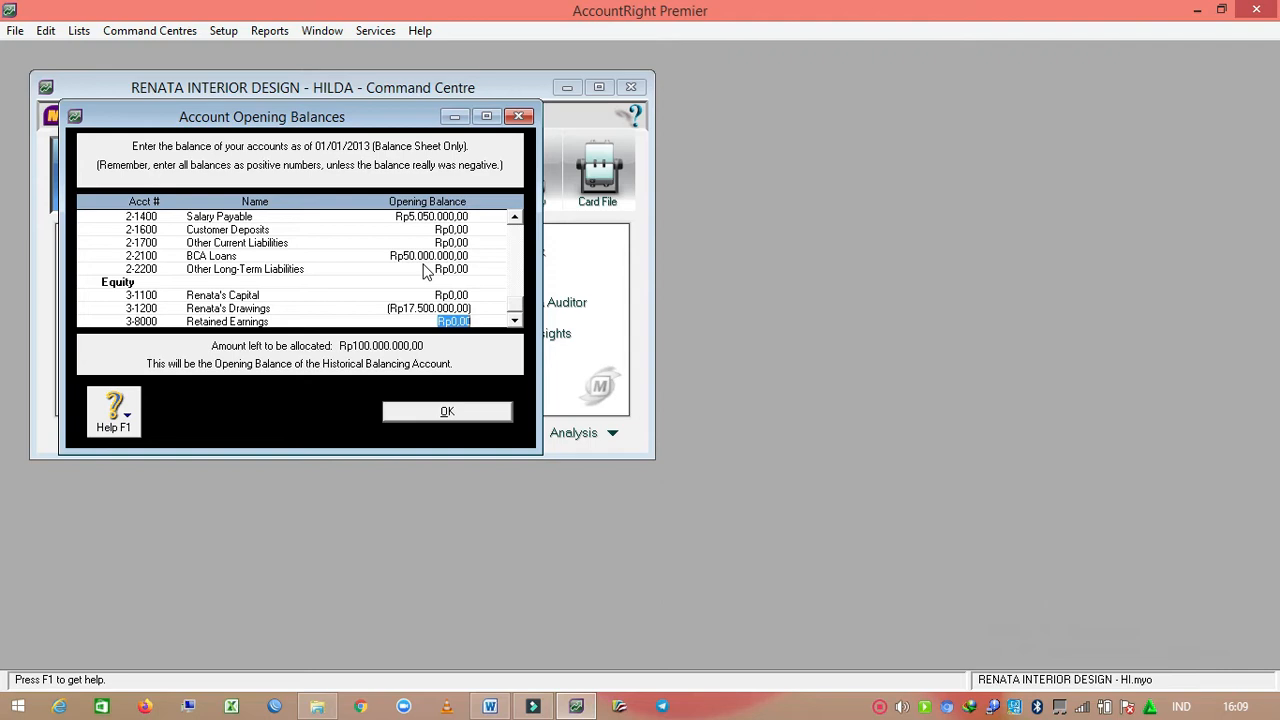
key("Up")
key("Up")
type("100.000.000")
key("Tab")
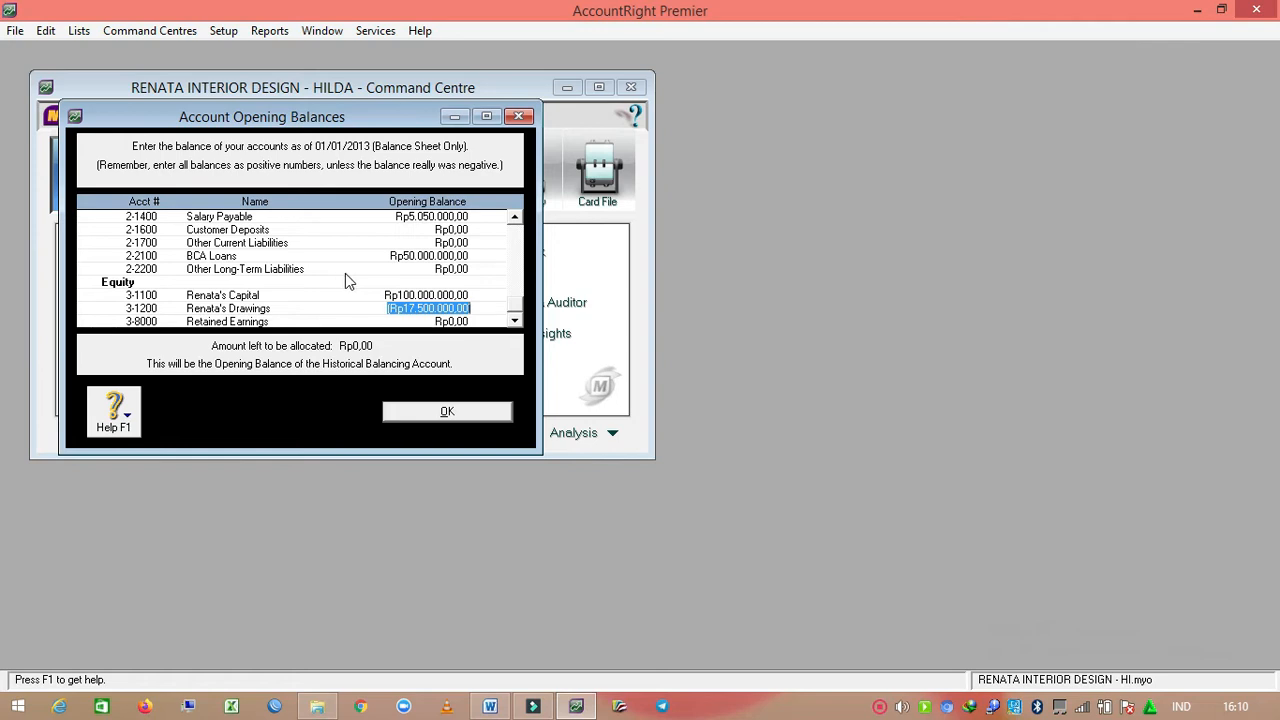
left_click(430, 416)
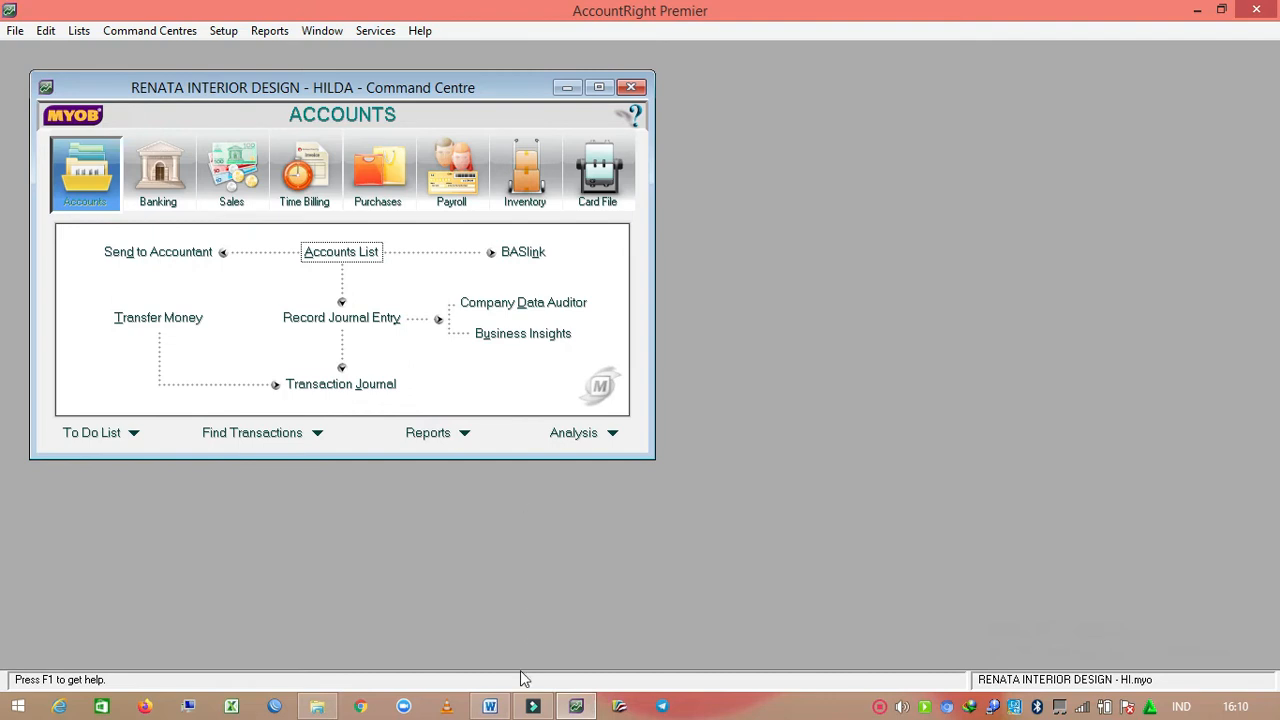
Step: Consult Kasus 5.1's cheque payments in the Word document, then open Spend Money in AccountRight with 1-1110 BCA ACCOUNT as the paying account
left_click(490, 706)
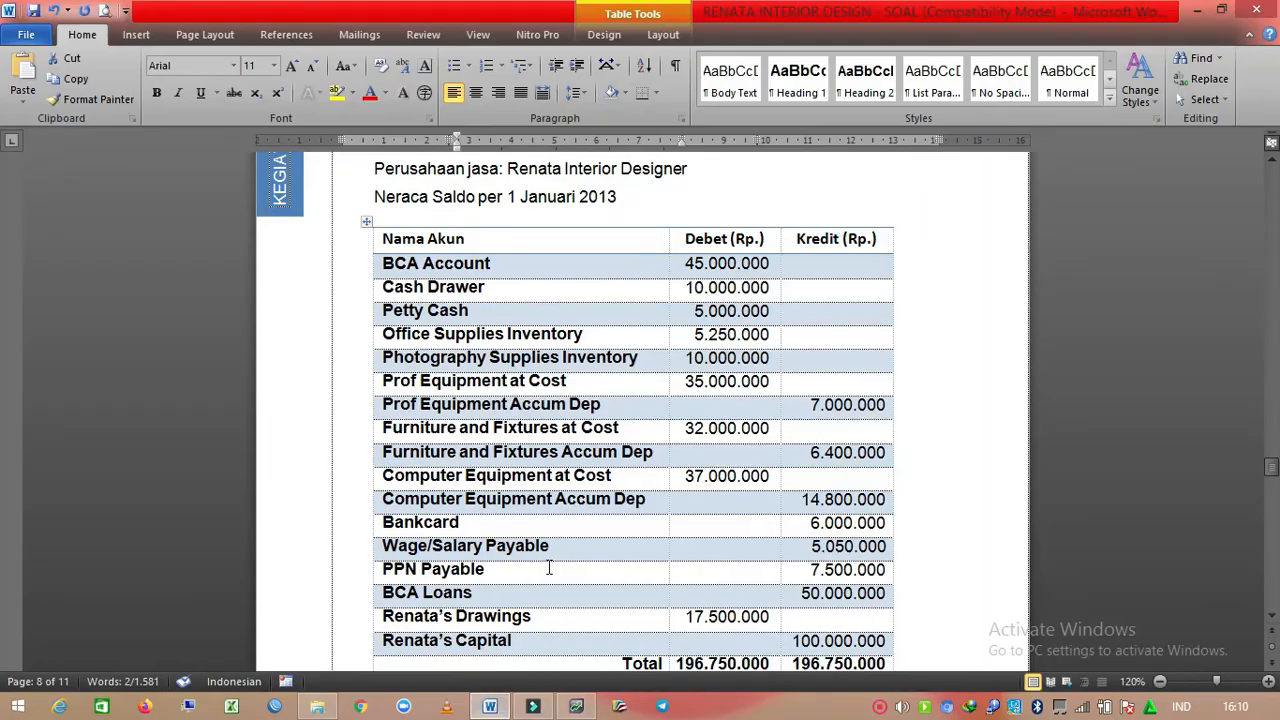
scroll(548, 568, "down", 10)
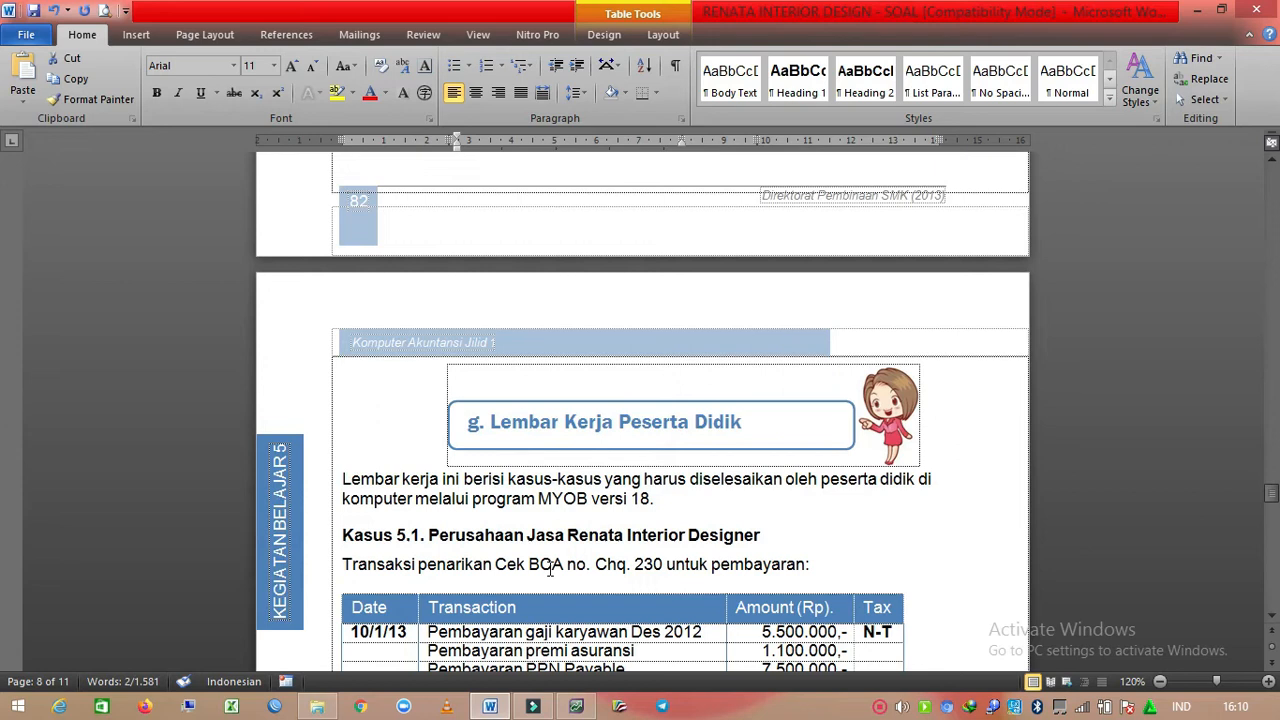
scroll(549, 568, "down", 3)
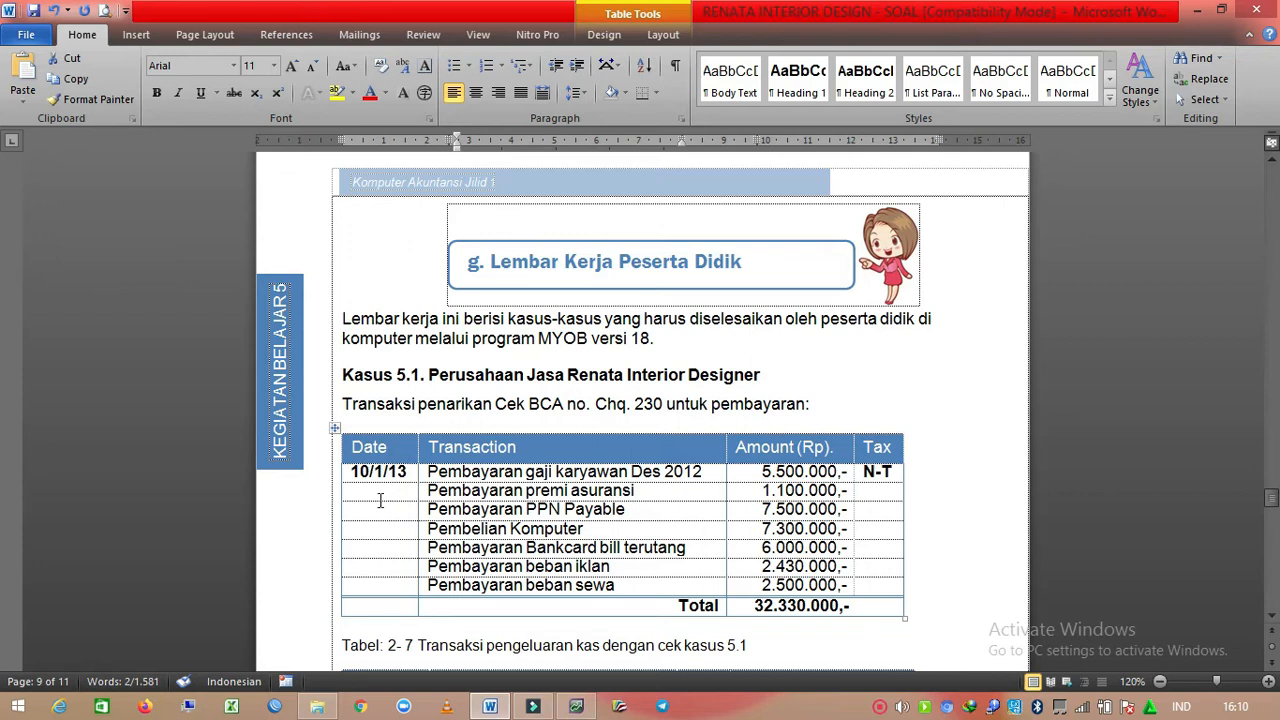
left_click(576, 708)
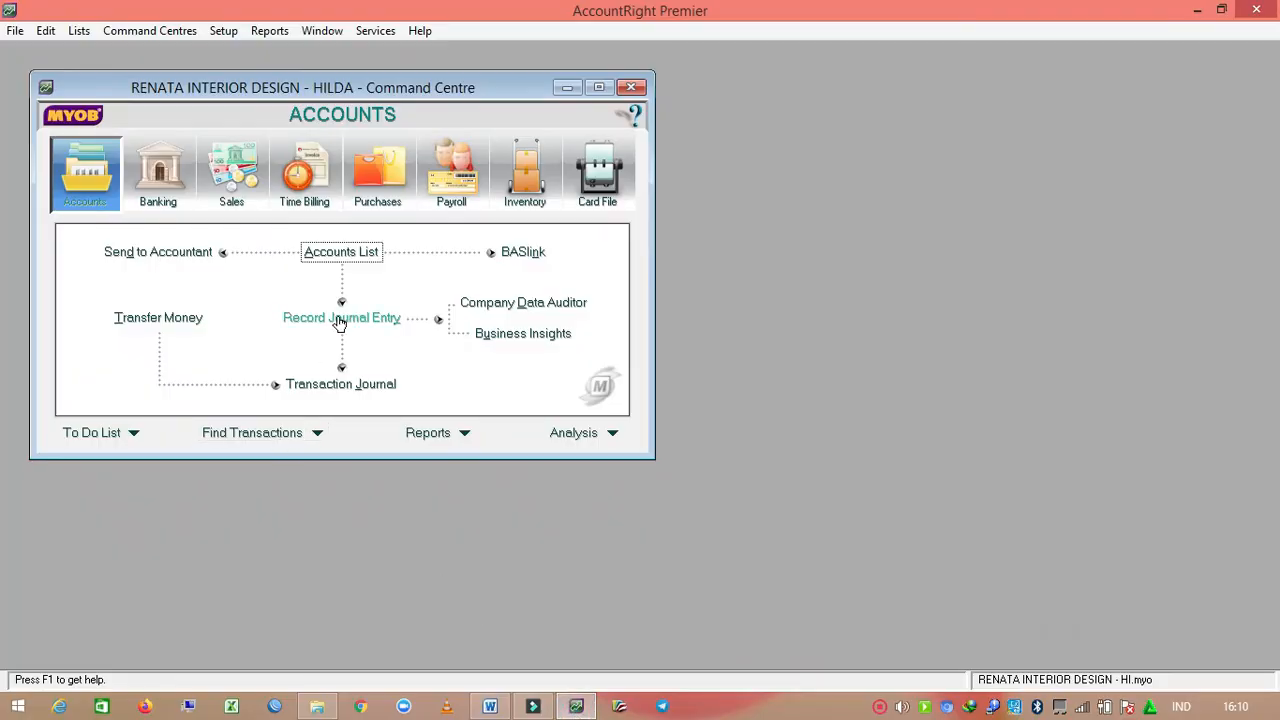
left_click(163, 180)
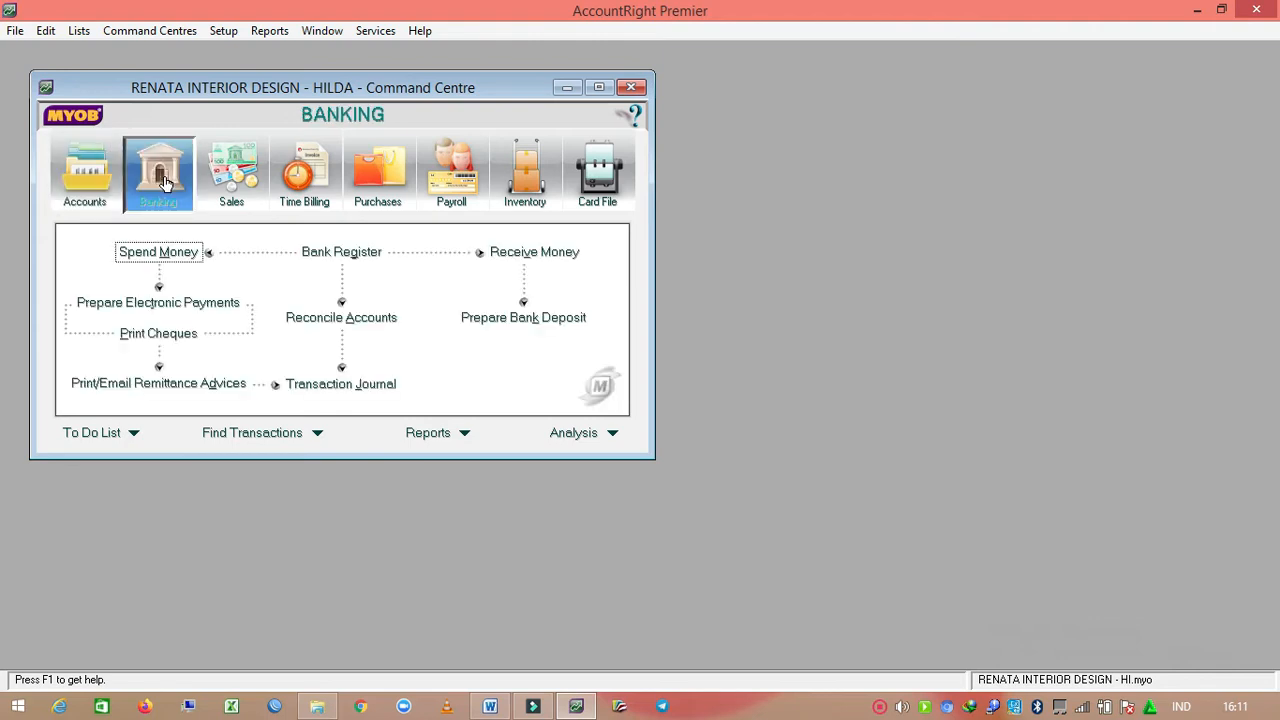
left_click(176, 262)
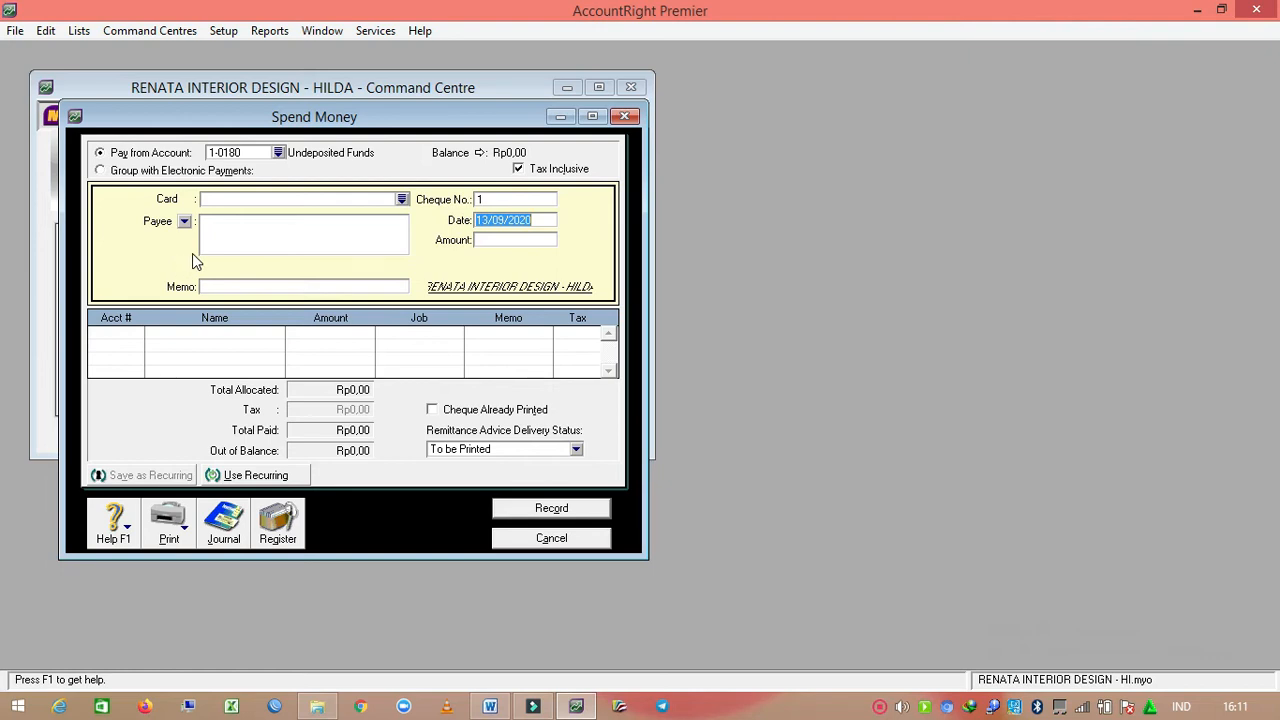
left_click(279, 153)
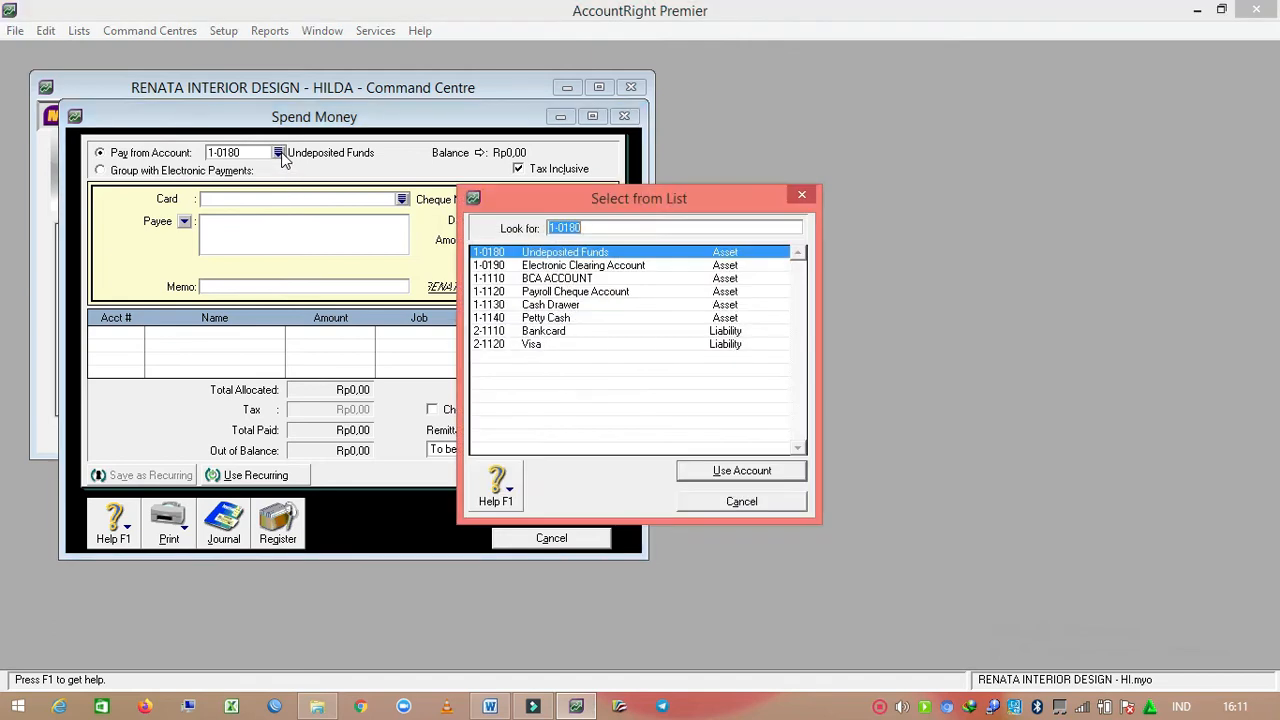
left_click(530, 283)
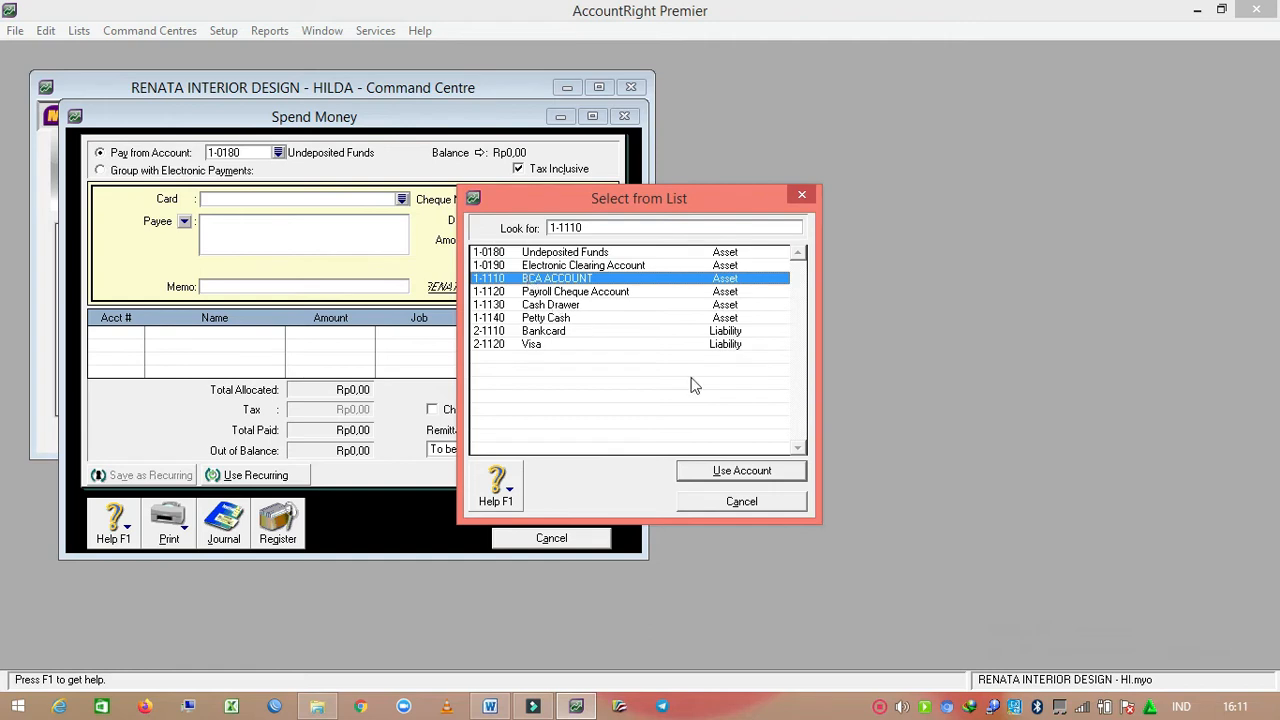
left_click(759, 467)
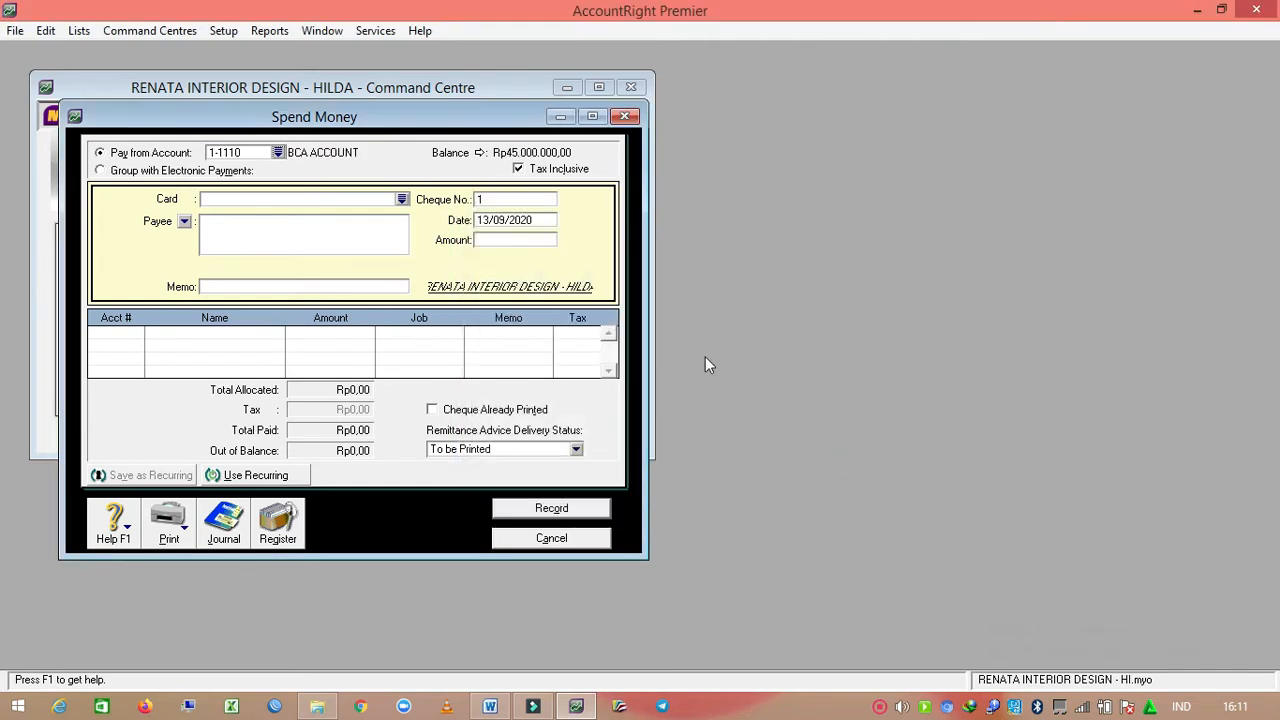
Step: Check the transaction date in the Word document and set the payment date to 10/1/2013 in AccountRight
left_click(547, 223)
left_click(491, 708)
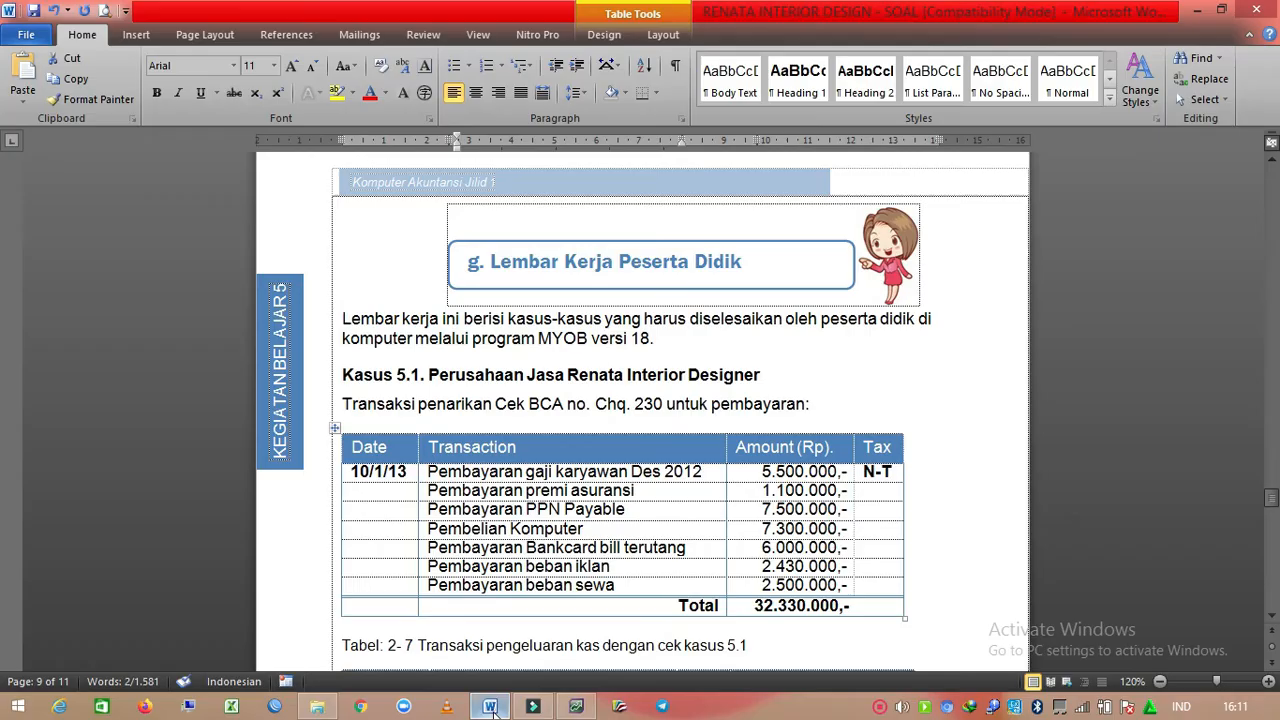
left_click(491, 708)
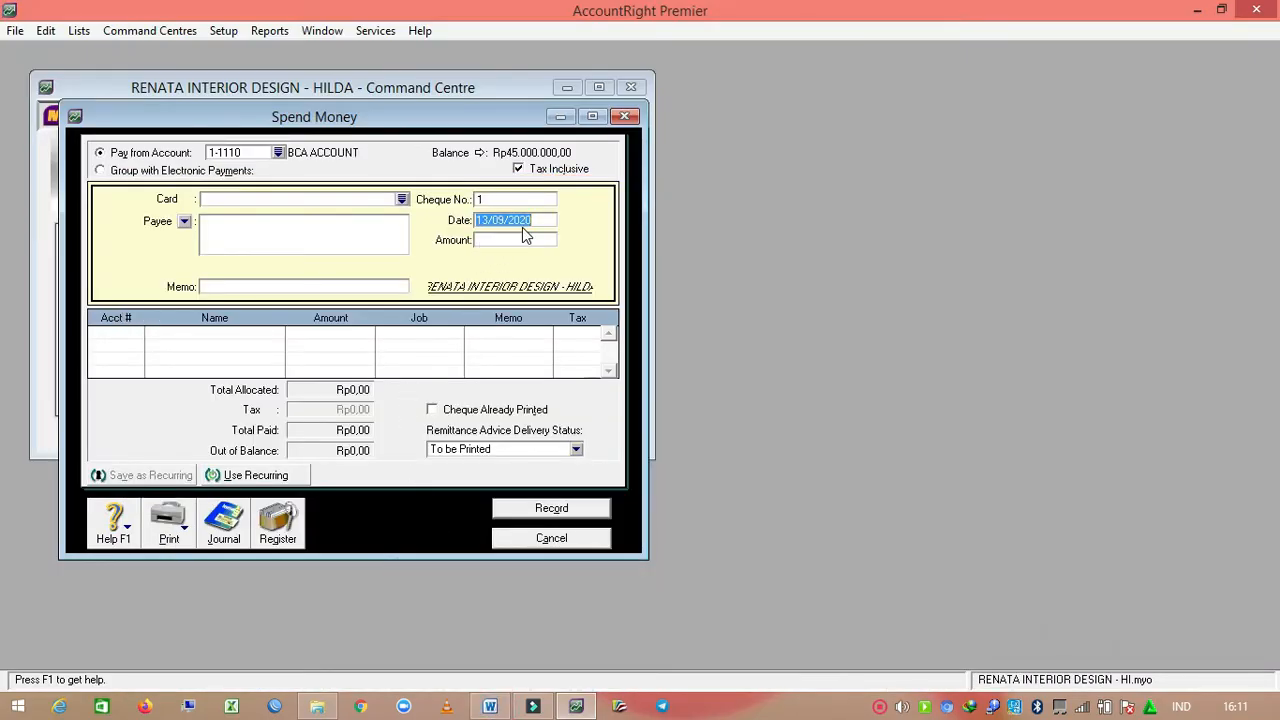
type("10/1/2013")
Step: Look up the payment total in the Word document and set the Spend Money amount to 32.330.000 in AccountRight
left_click(490, 707)
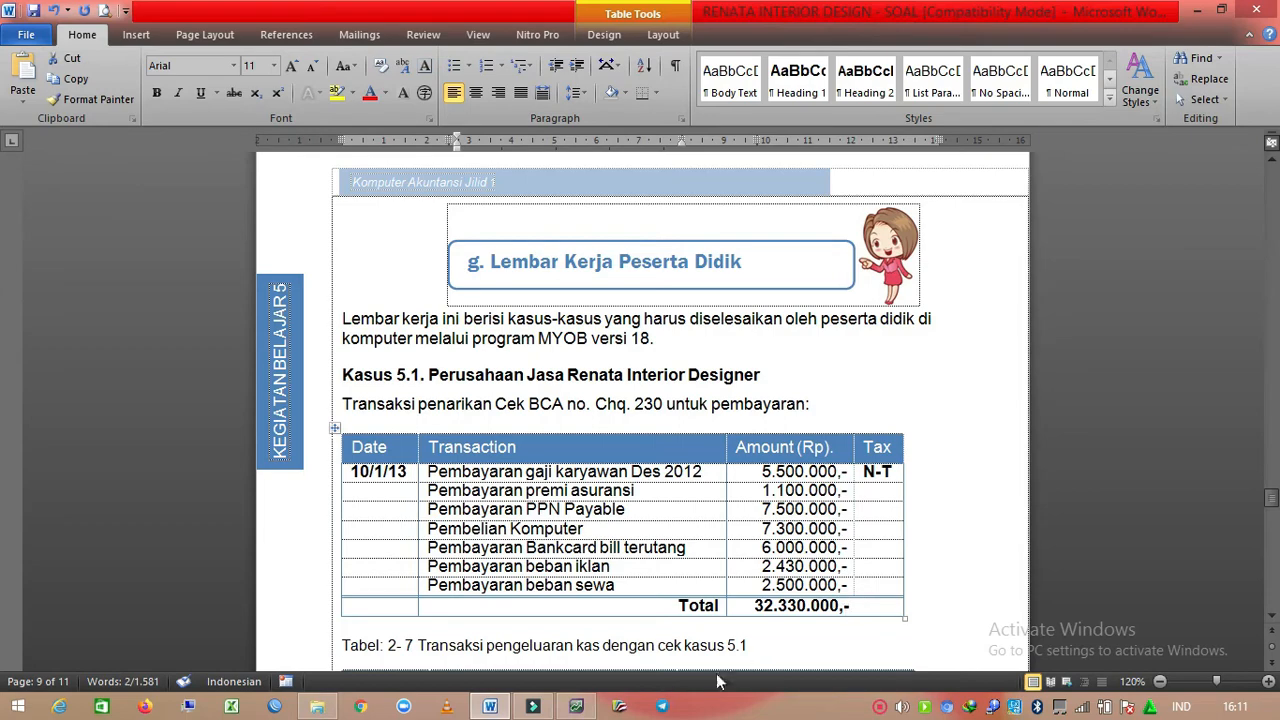
left_click(577, 704)
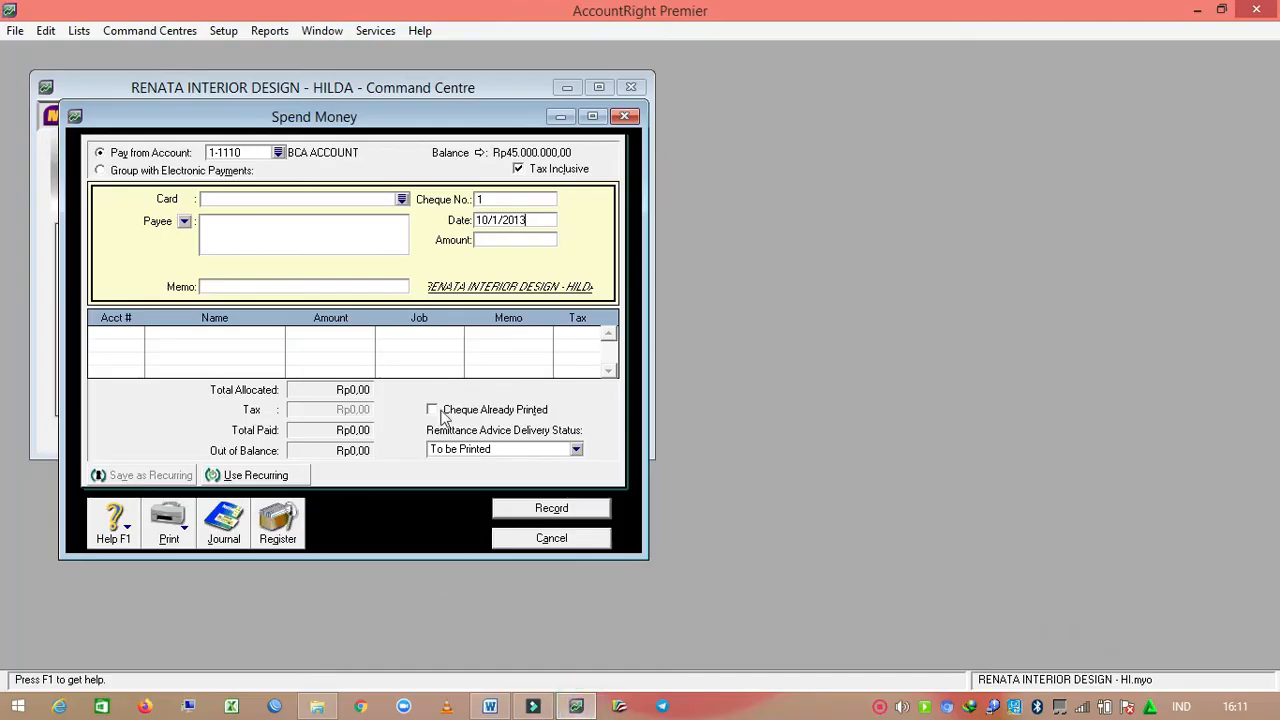
left_click(498, 242)
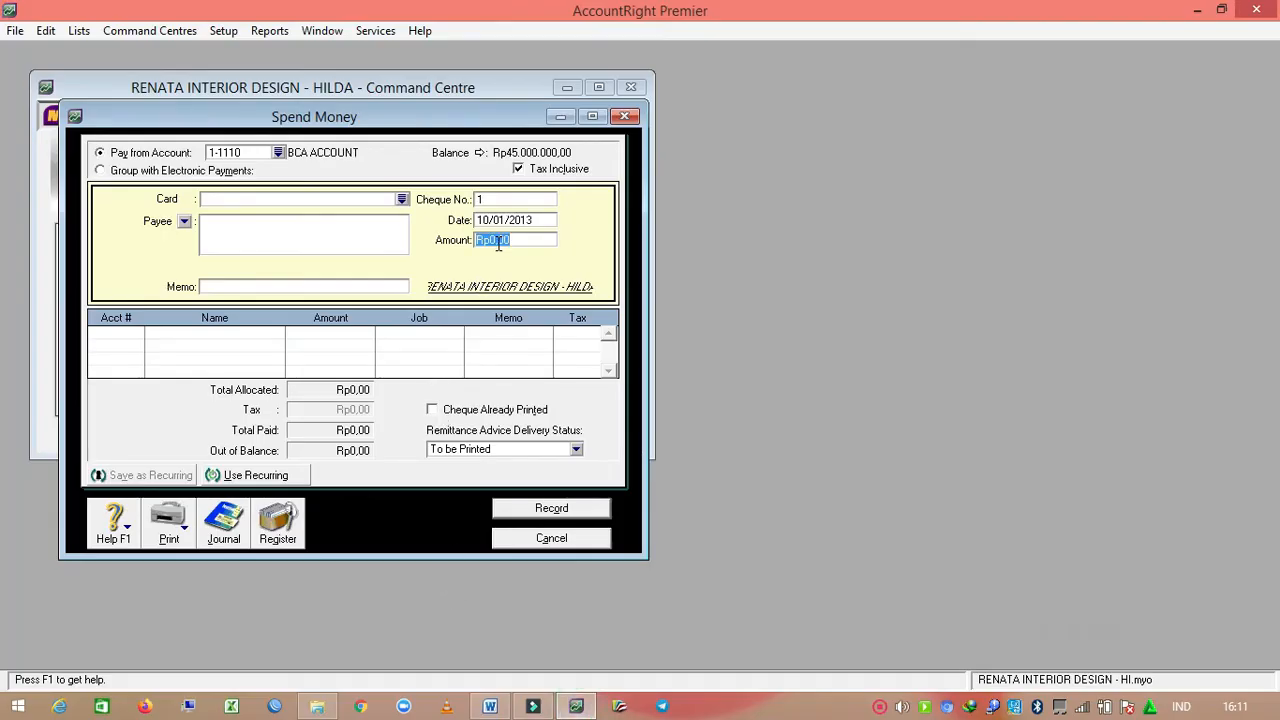
type("32330000")
key("Tab")
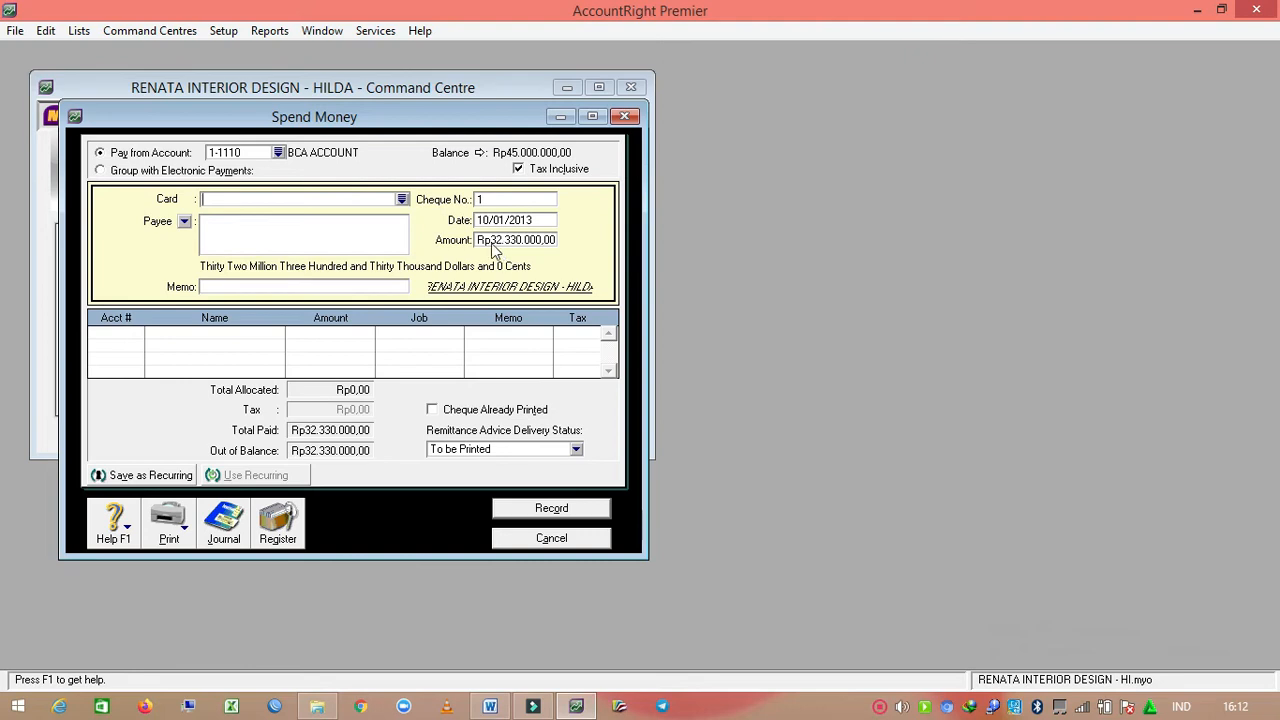
Step: Check Kasus 5.1's payment breakdown in the Word document, then allocate 5.500.000 to 2-1400 Salary Payable on AccountRight's first Spend Money line
left_click(128, 336)
left_click(490, 706)
scroll(550, 592, "down", 1)
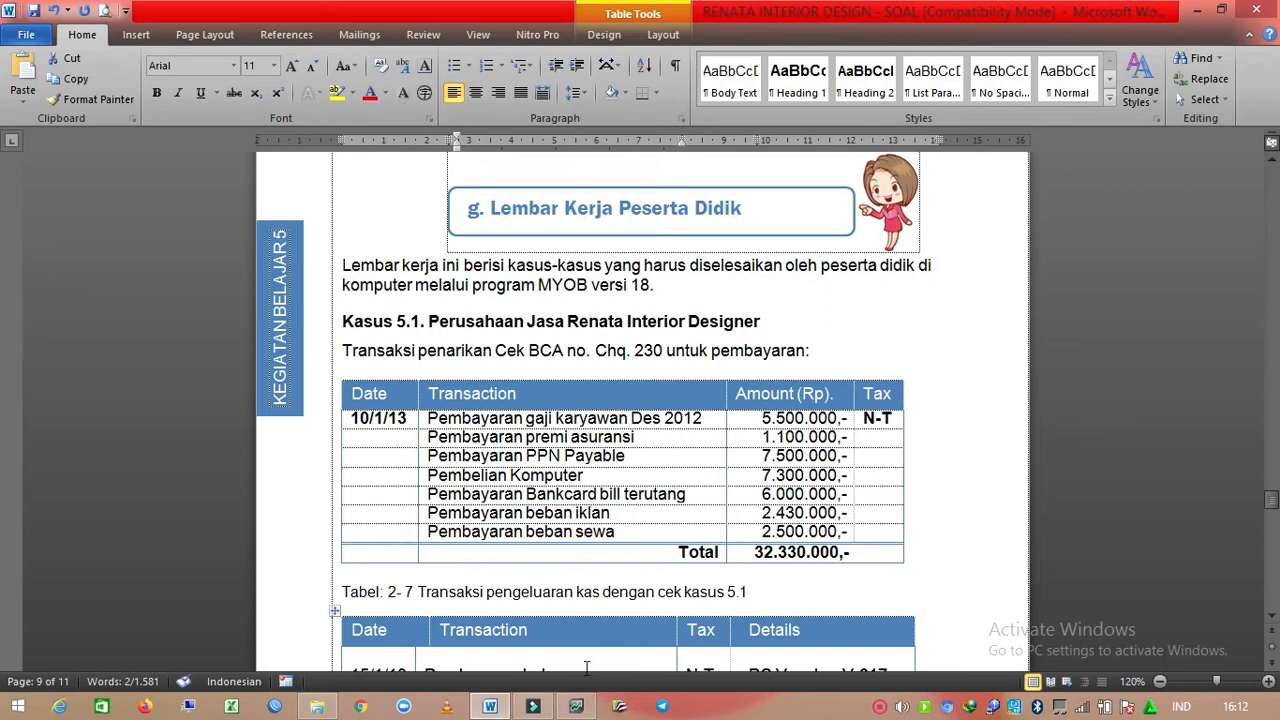
mouse_move(580, 707)
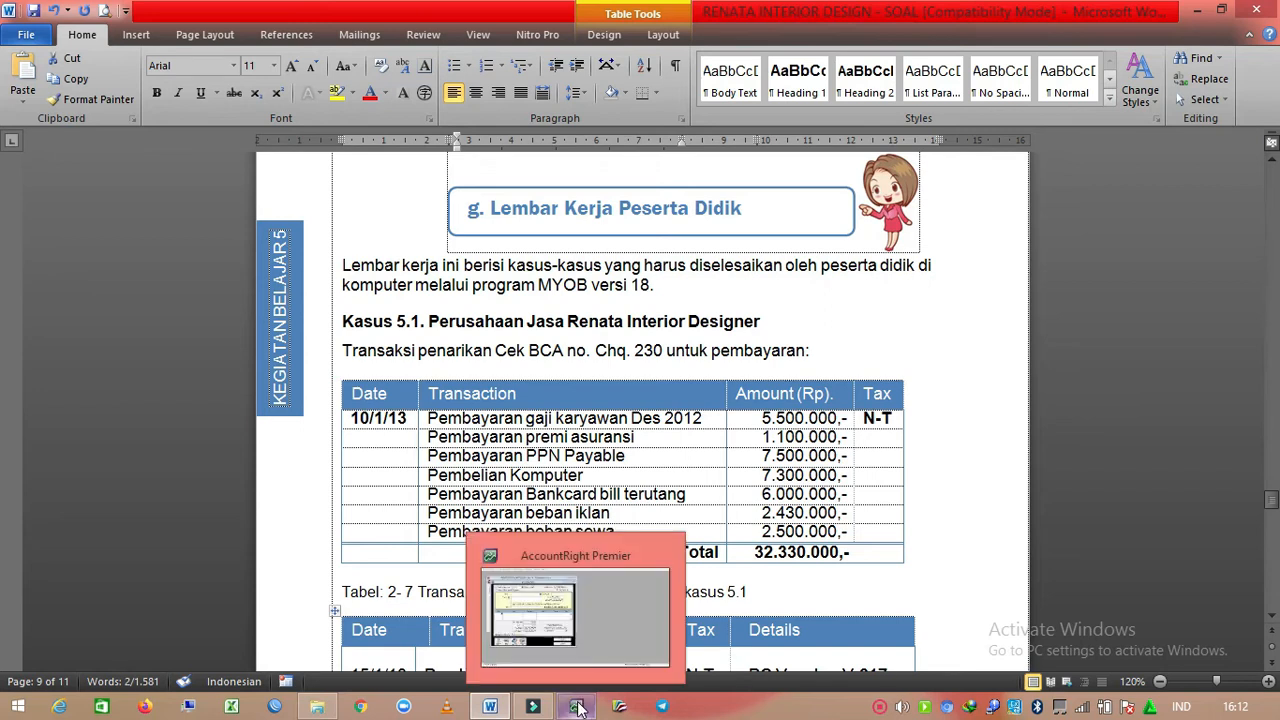
left_click(580, 707)
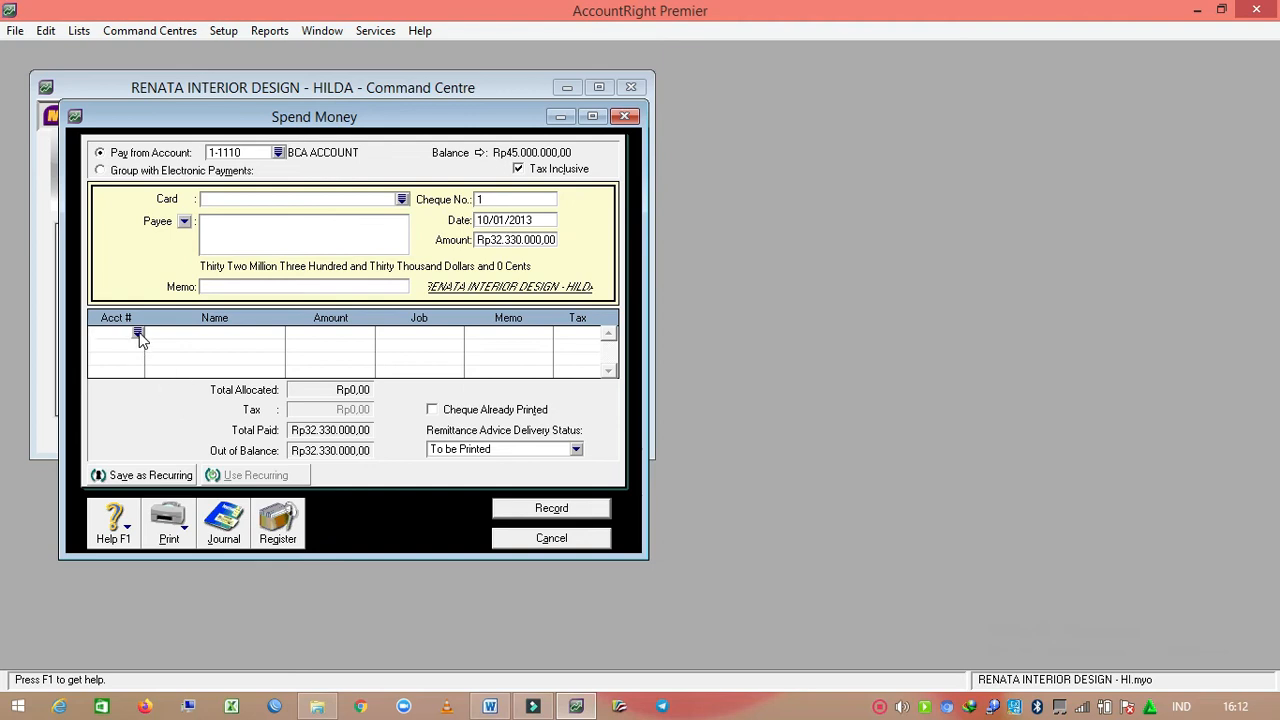
left_click(138, 333)
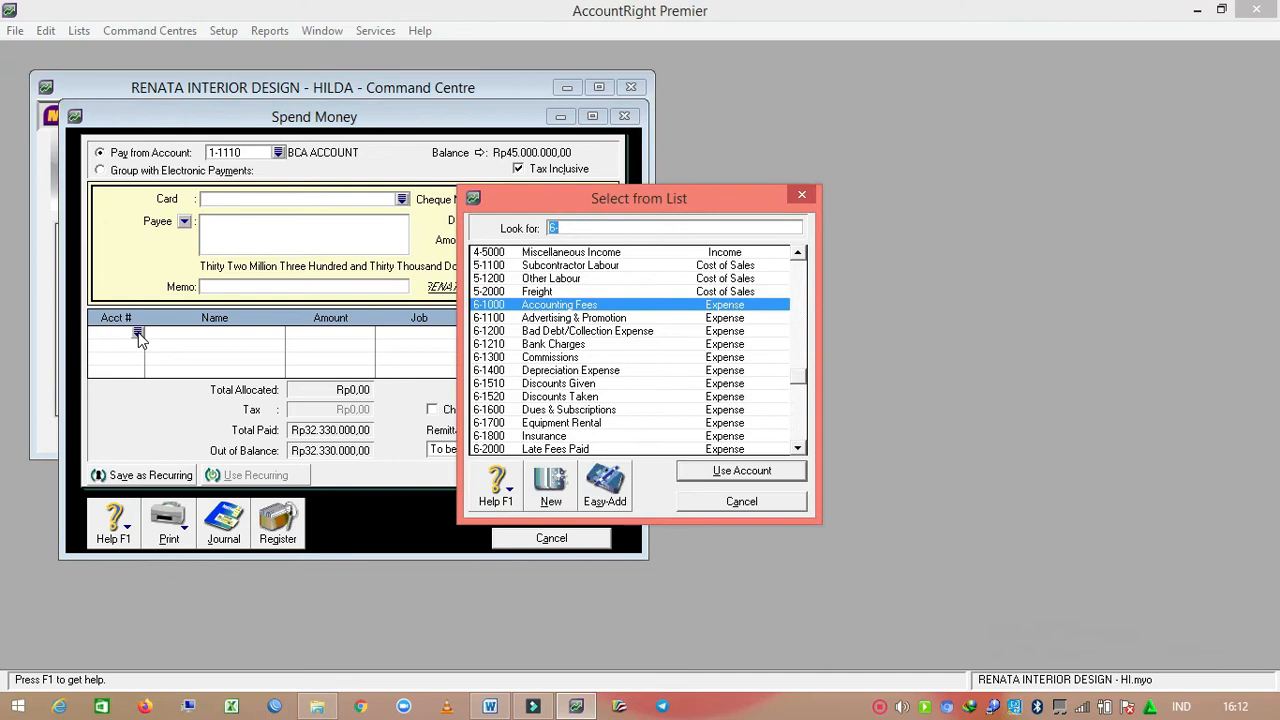
type("214")
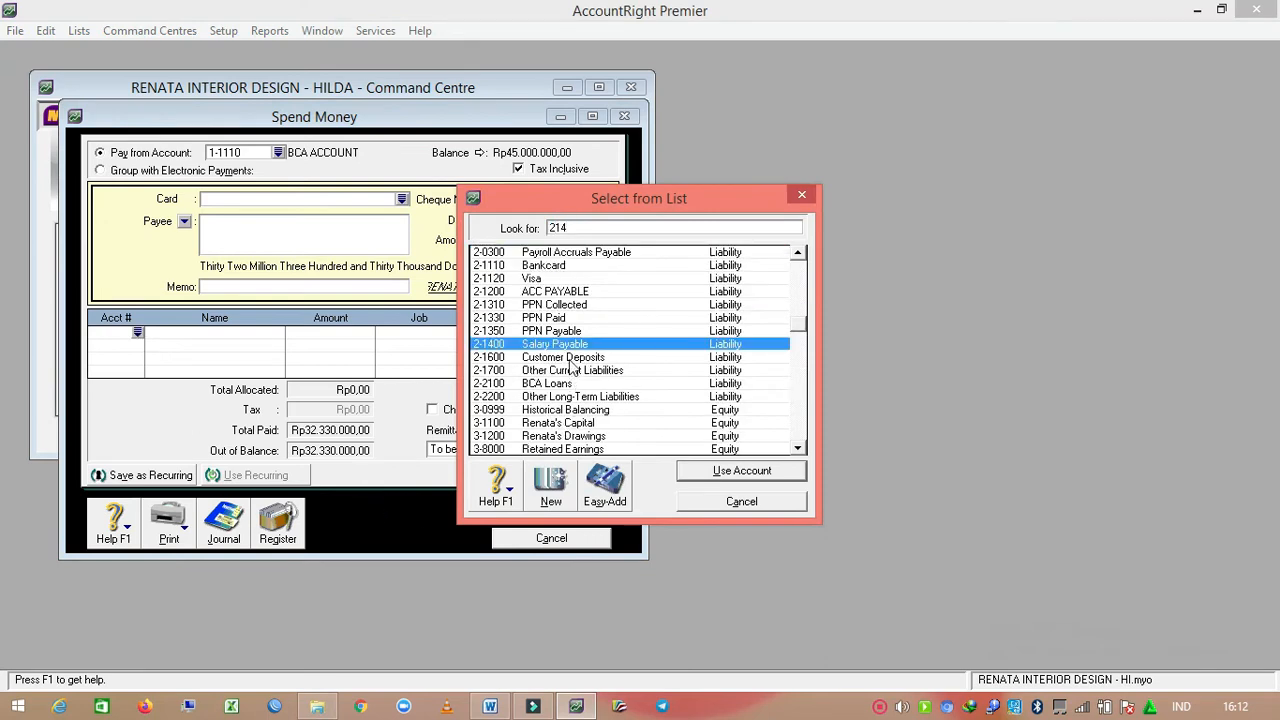
left_click(711, 468)
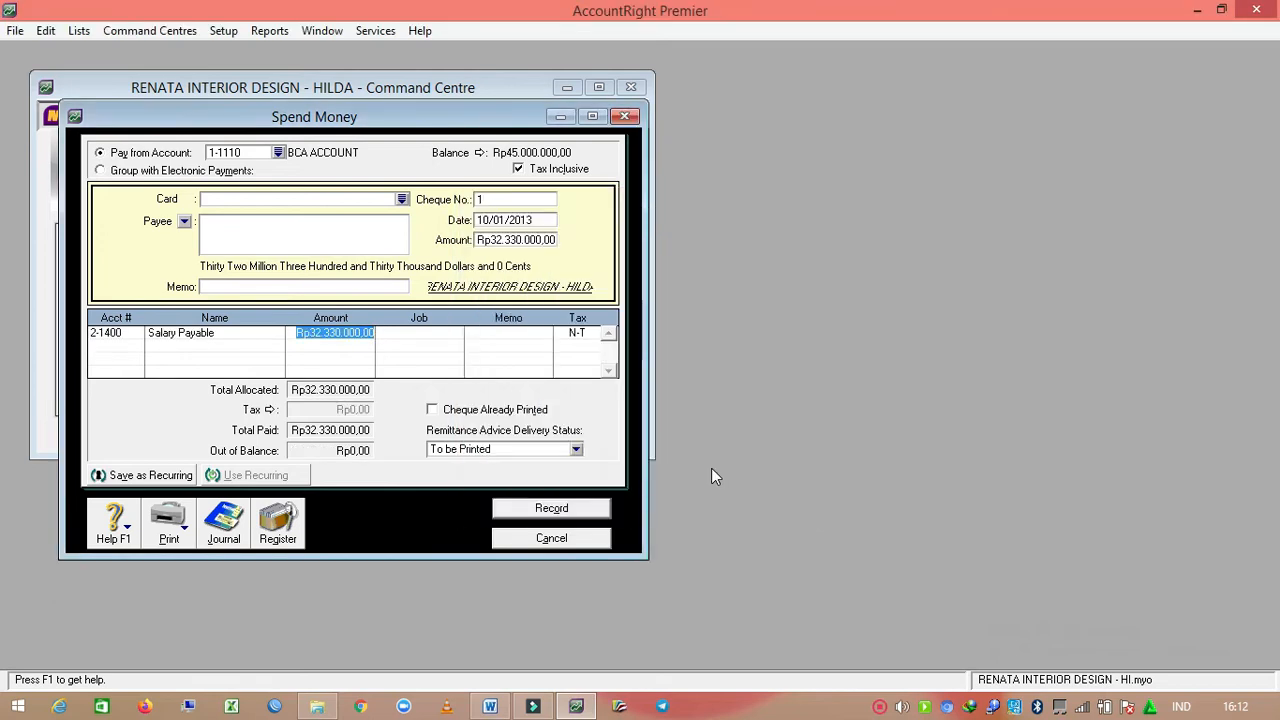
type("5")
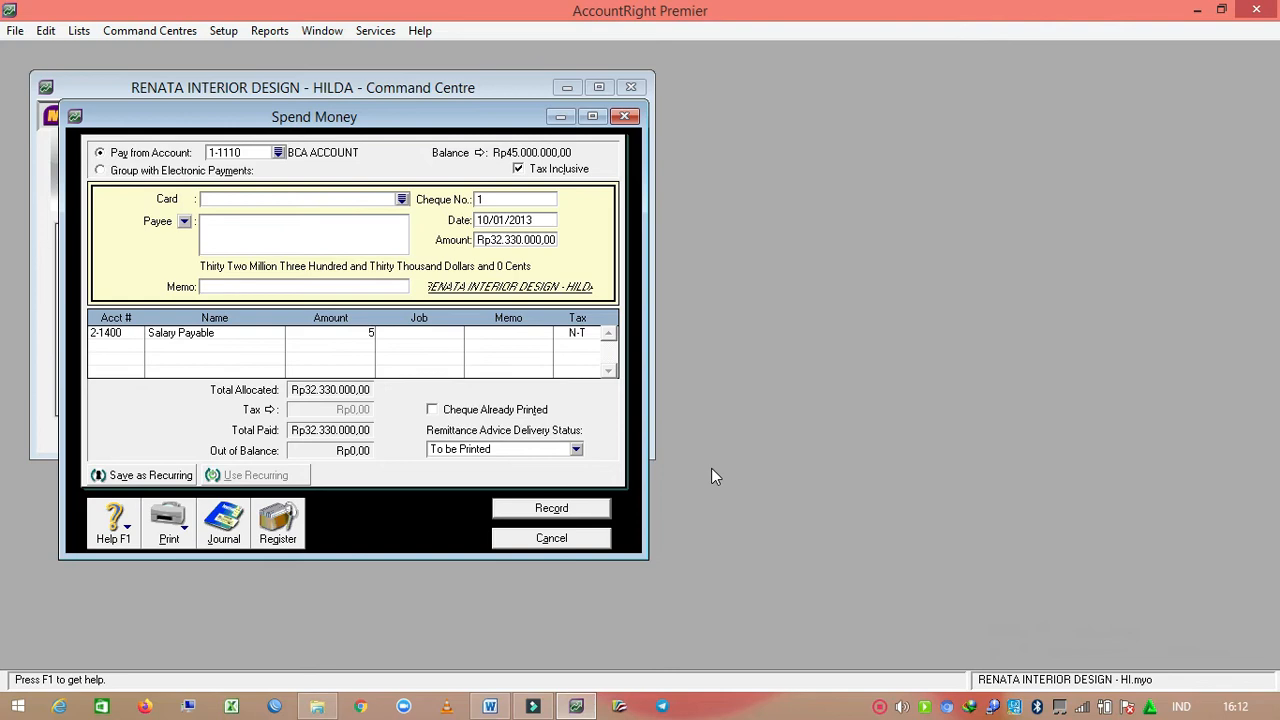
type(".500.000")
key("Tab")
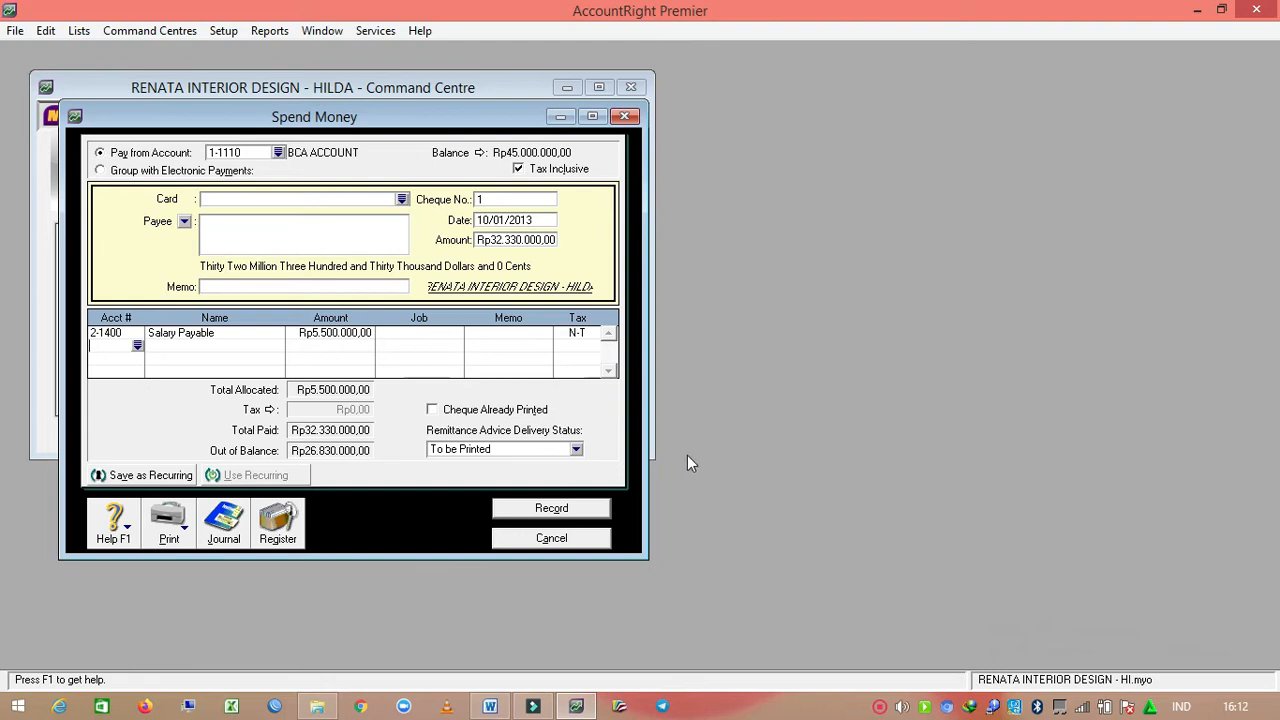
Step: Choose account 6-1800 Insurance for the second allocation line of the payment
left_click(139, 347)
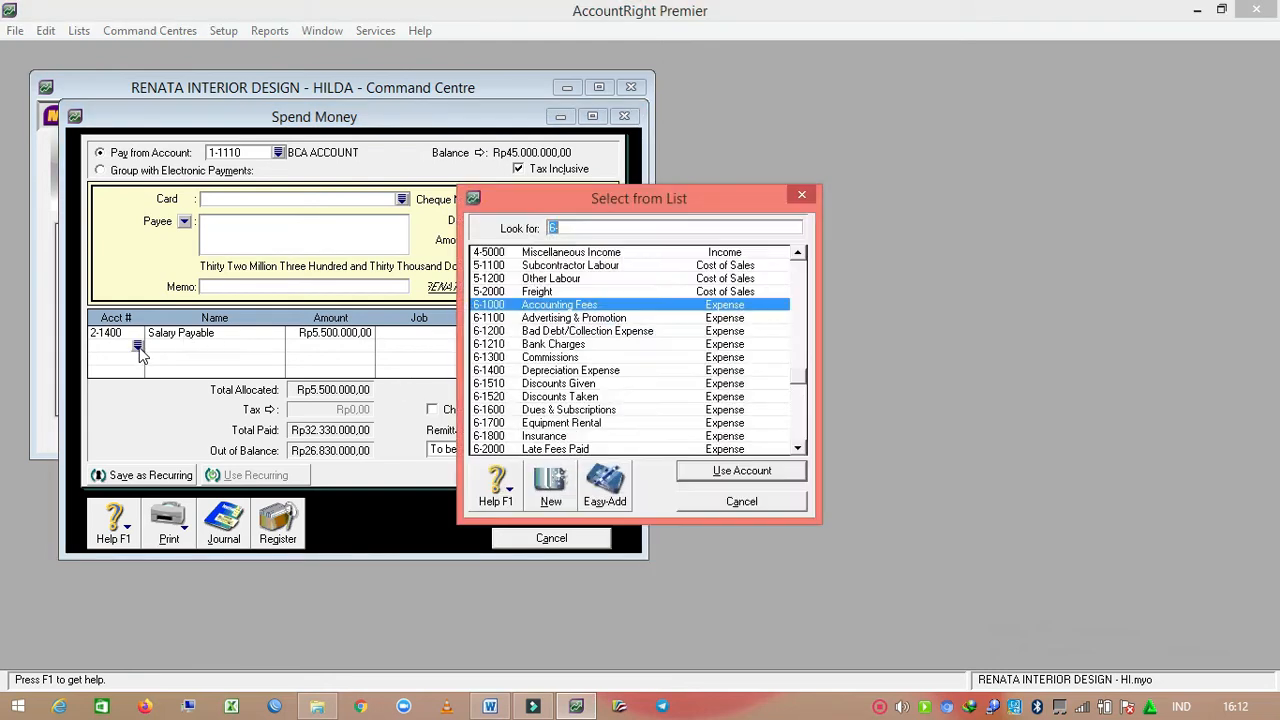
type("618")
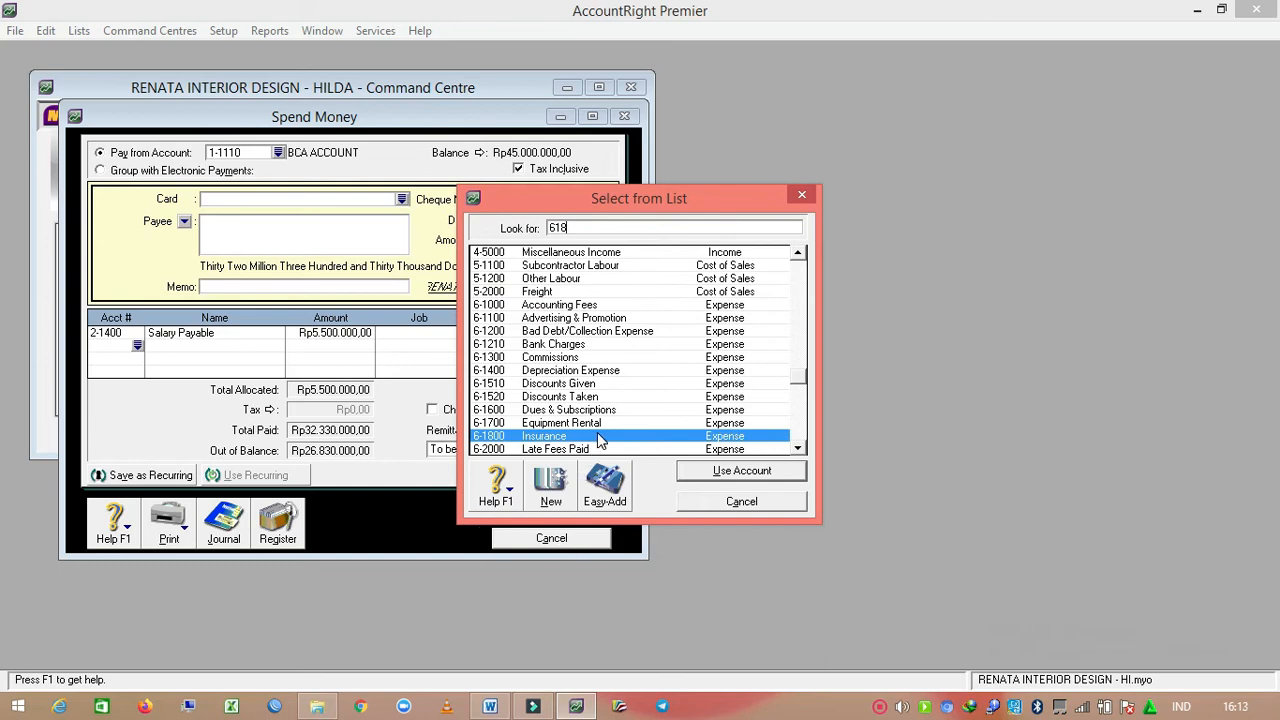
Step: Allocate Rp1.100.000 of the payment to the Insurance account, 6-1800
left_click(695, 471)
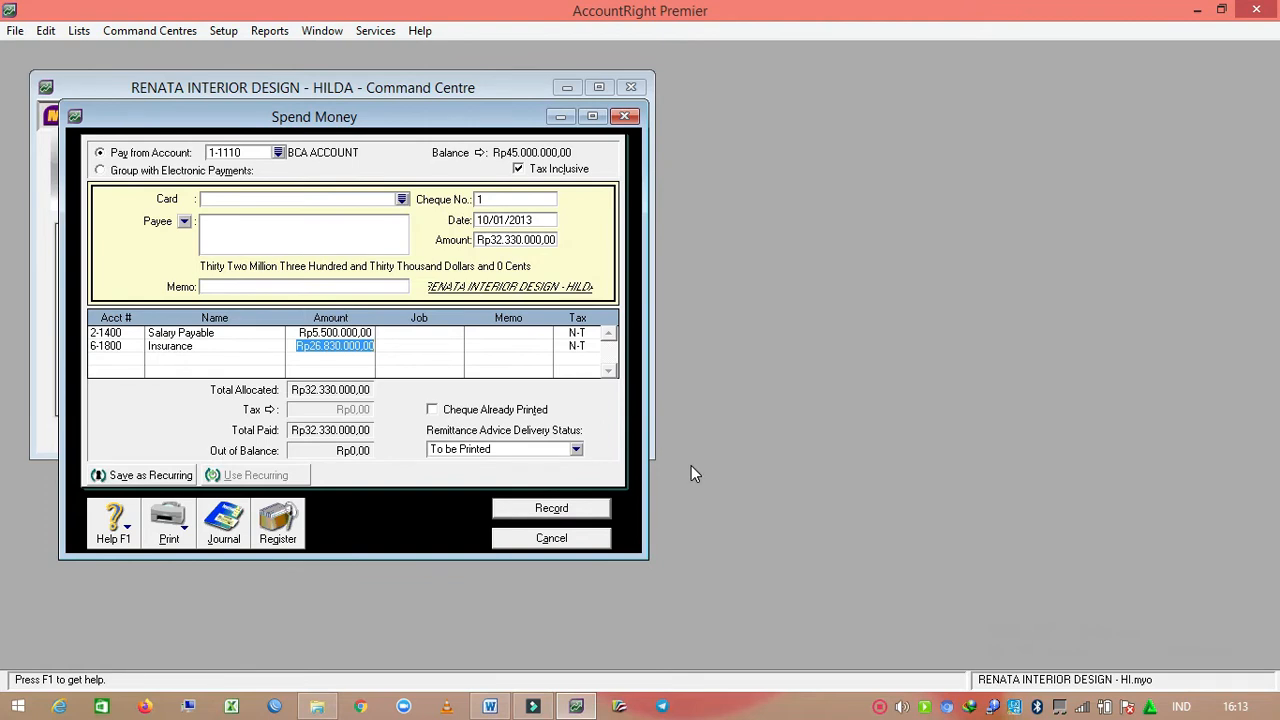
type("1100000")
key("Return")
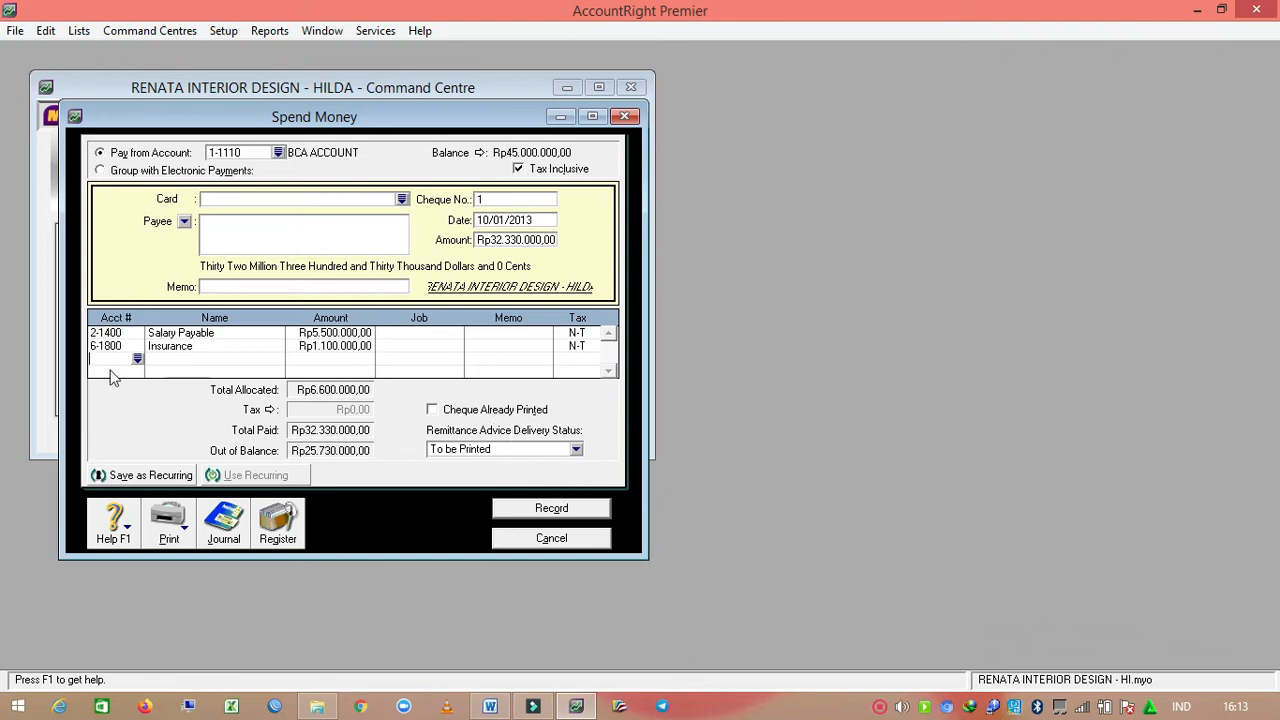
Step: Add an allocation line of Rp7.500.000 for ledger account 2-1350 PPN Payable
left_click(138, 359)
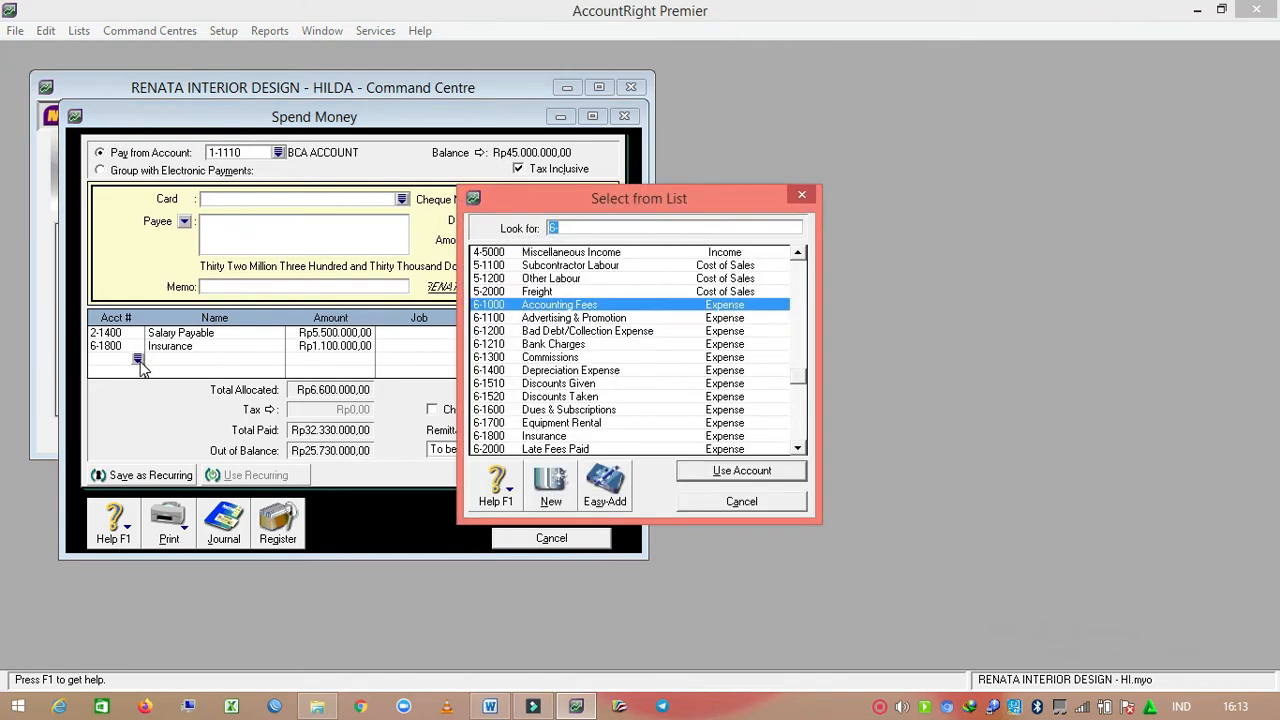
type("2135")
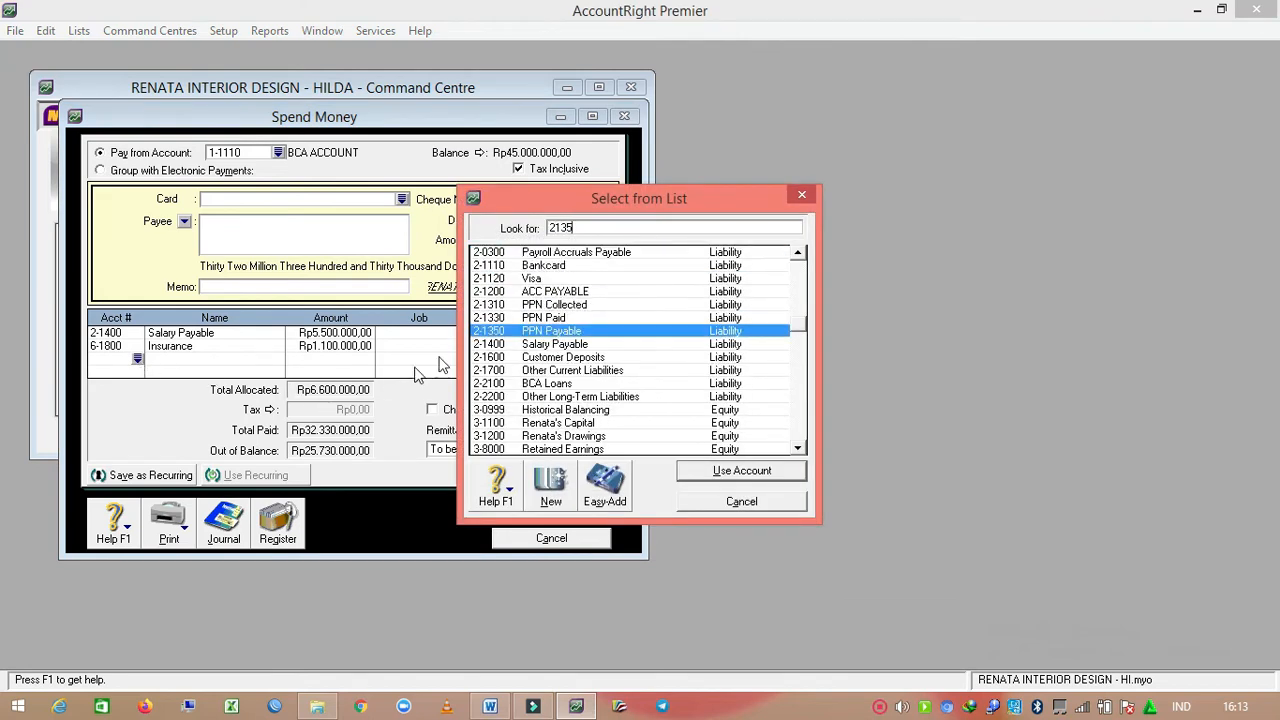
left_click(707, 472)
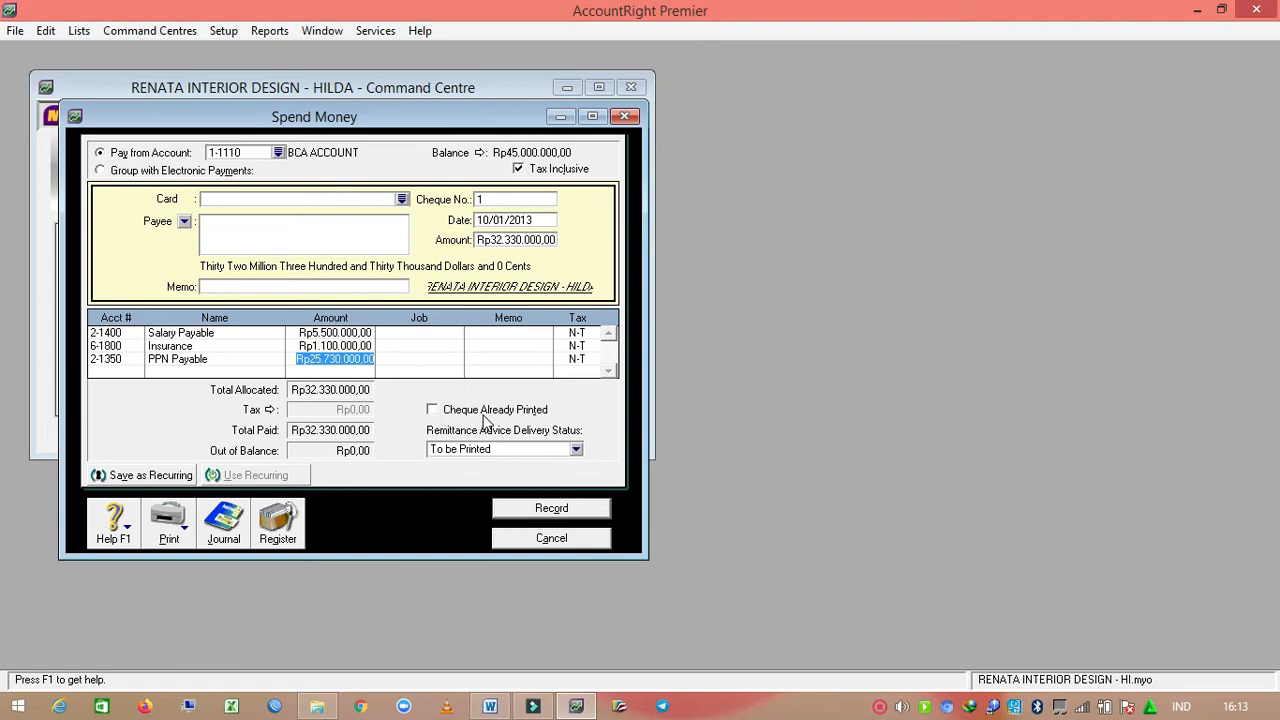
type("7500000")
key("Return")
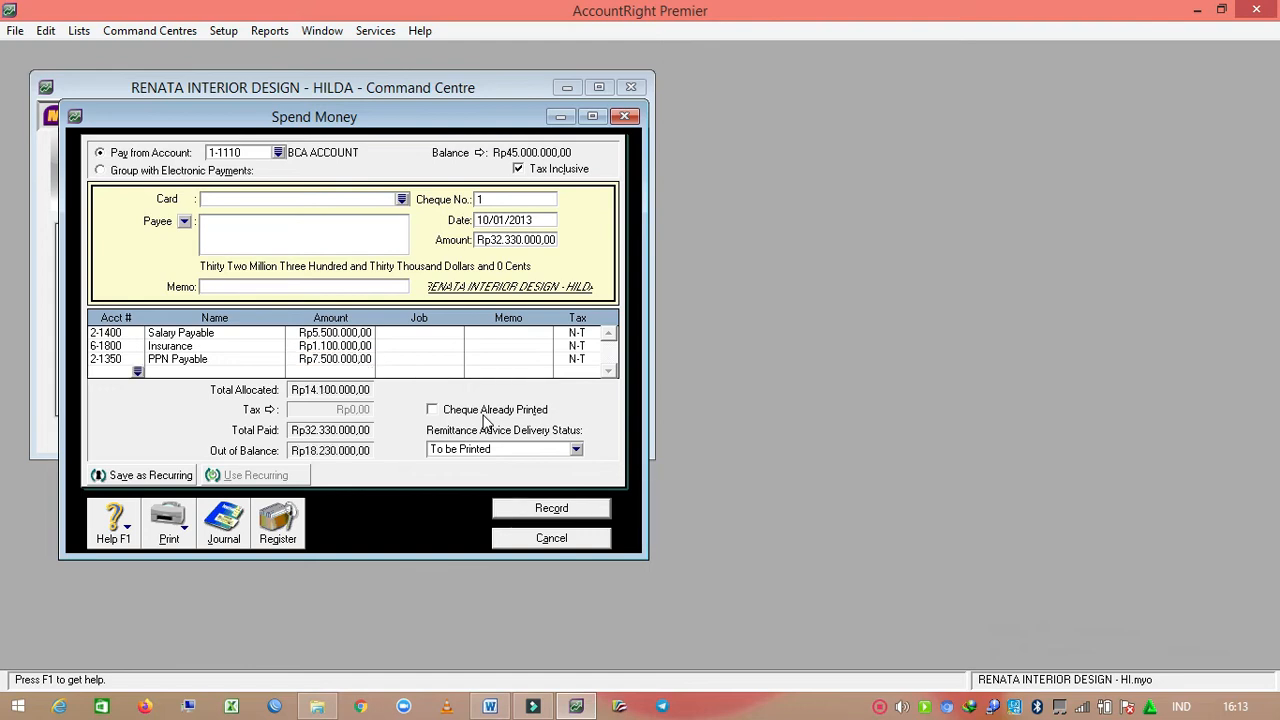
Step: Add an allocation line of Rp7.300.000 for ledger account 1-2410 Computer Equipment at Cost
left_click(138, 371)
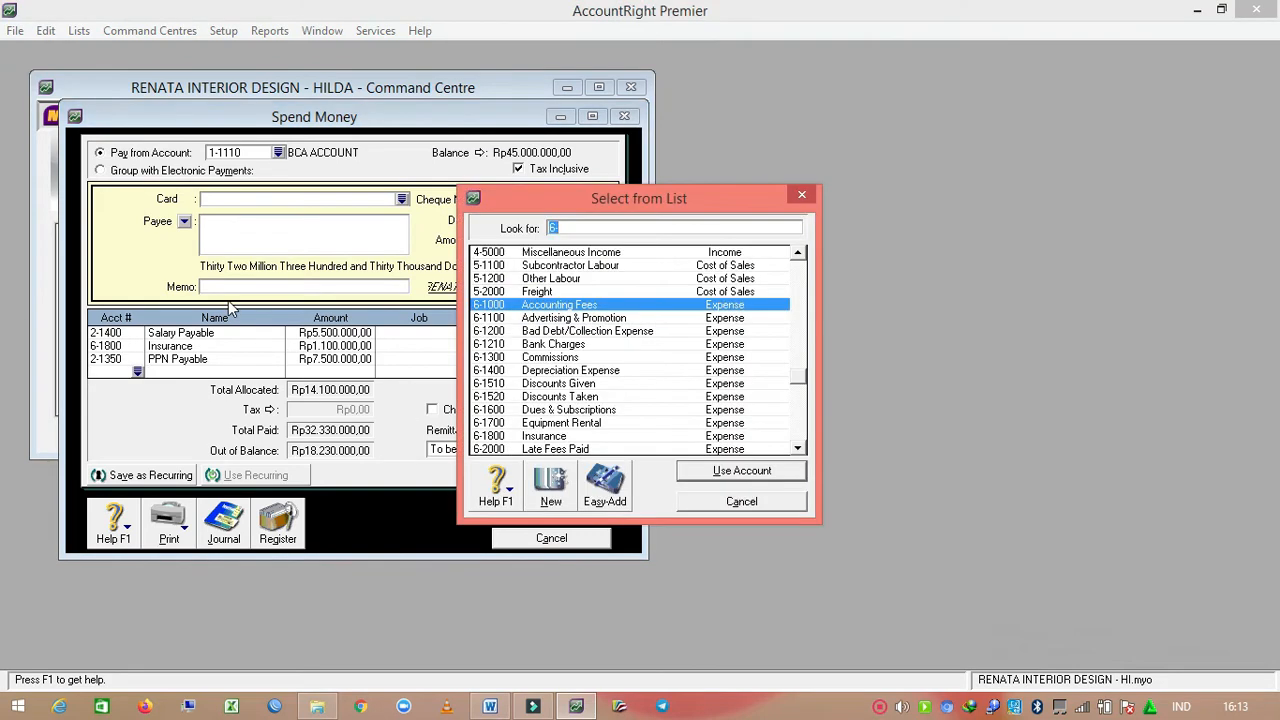
type("1241")
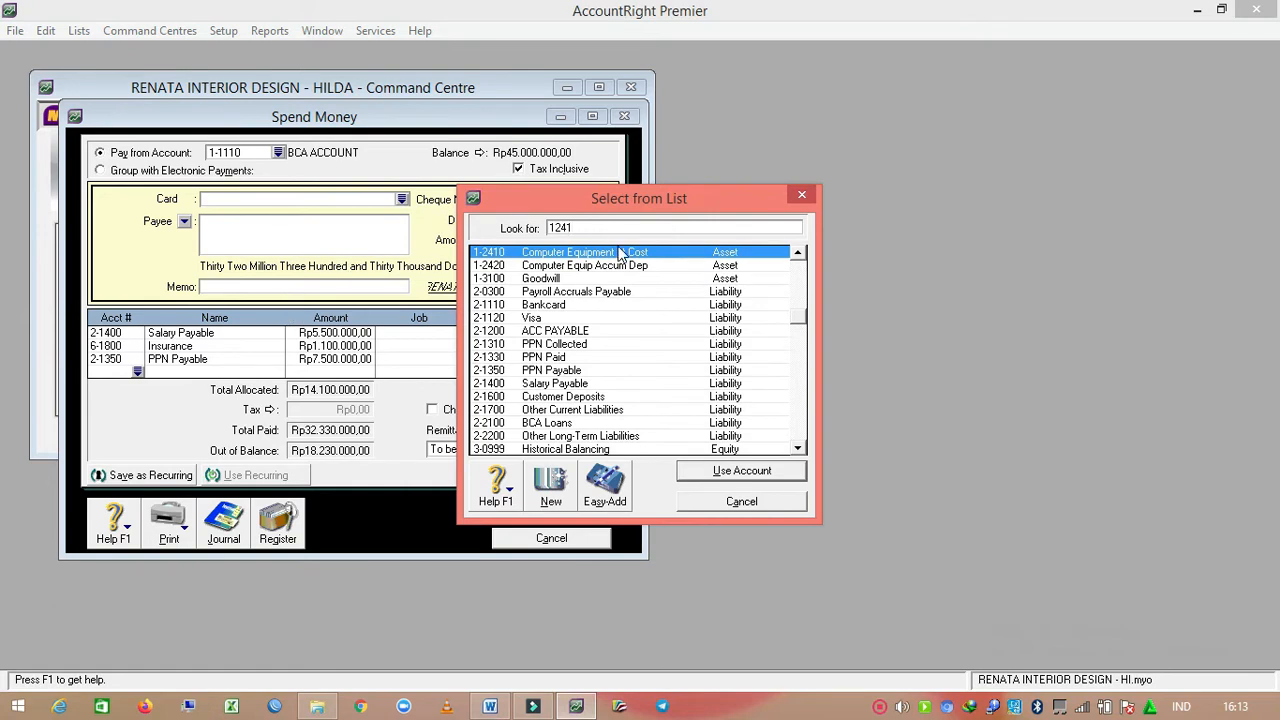
left_click(712, 474)
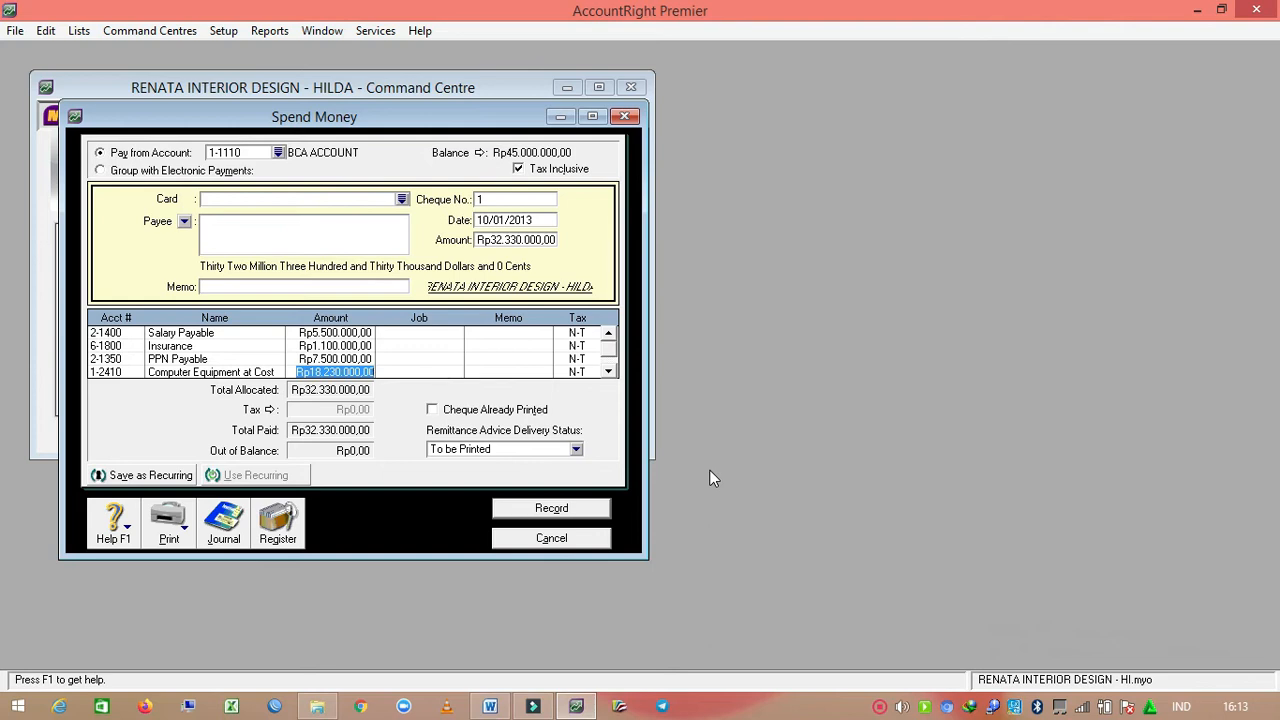
type("7.300.000")
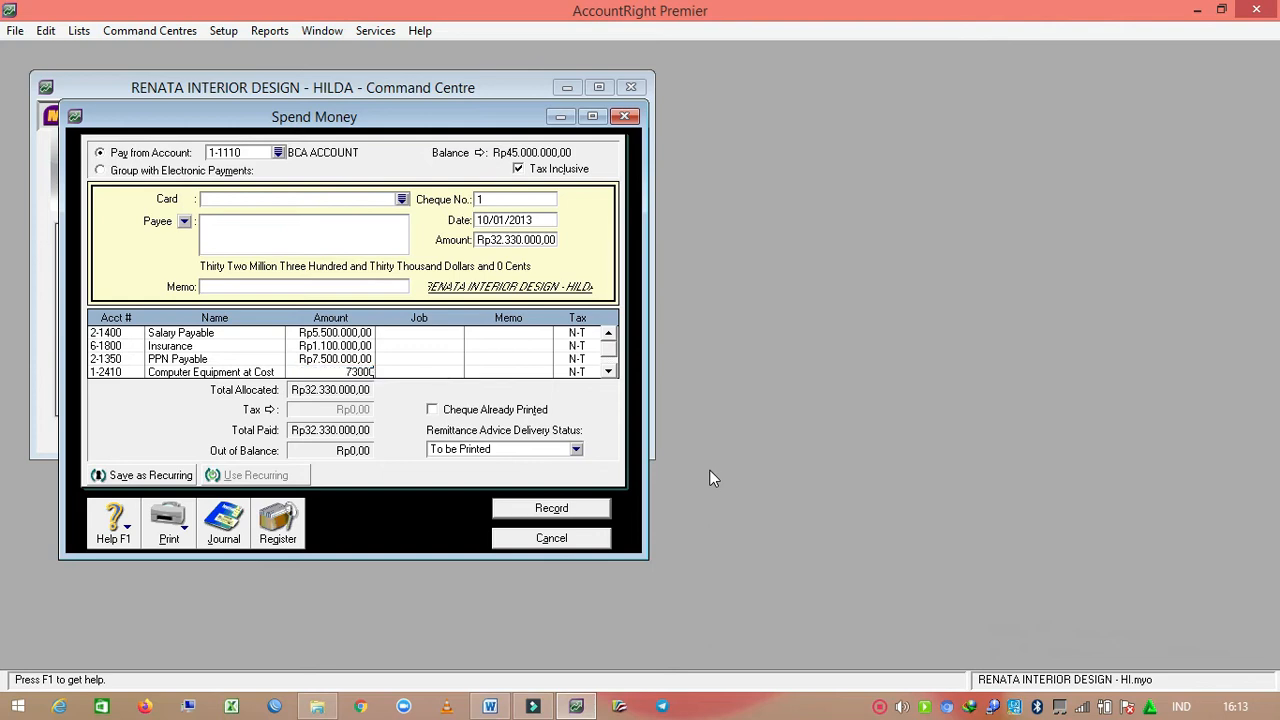
key("Return")
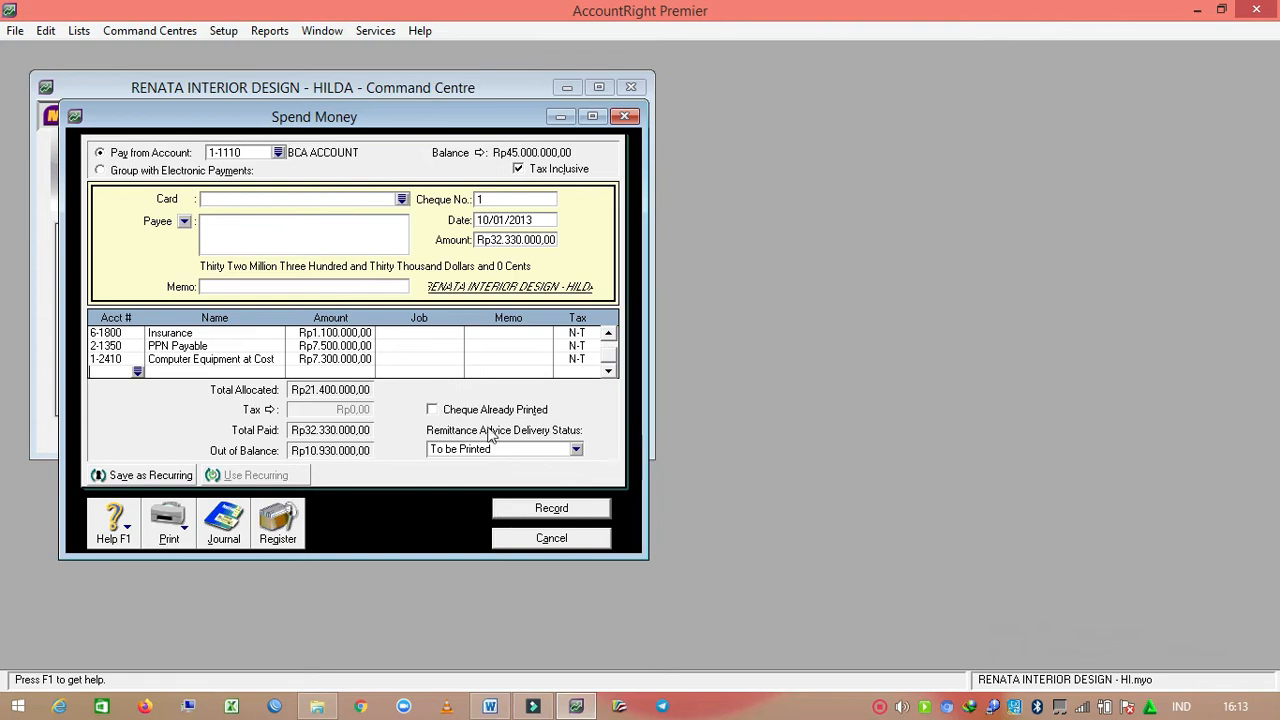
Step: Add an allocation line of Rp6.000.000 for ledger account 2-1110 Bankcard
left_click(139, 374)
type("2111")
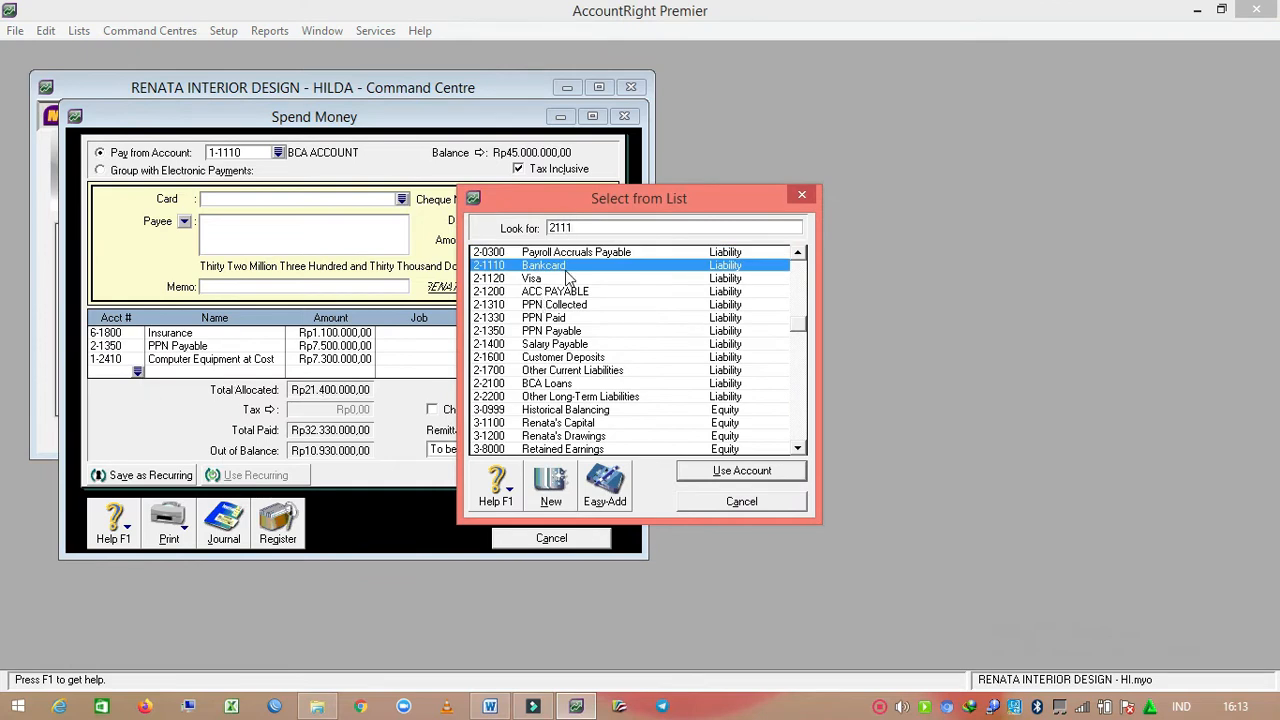
left_click(730, 471)
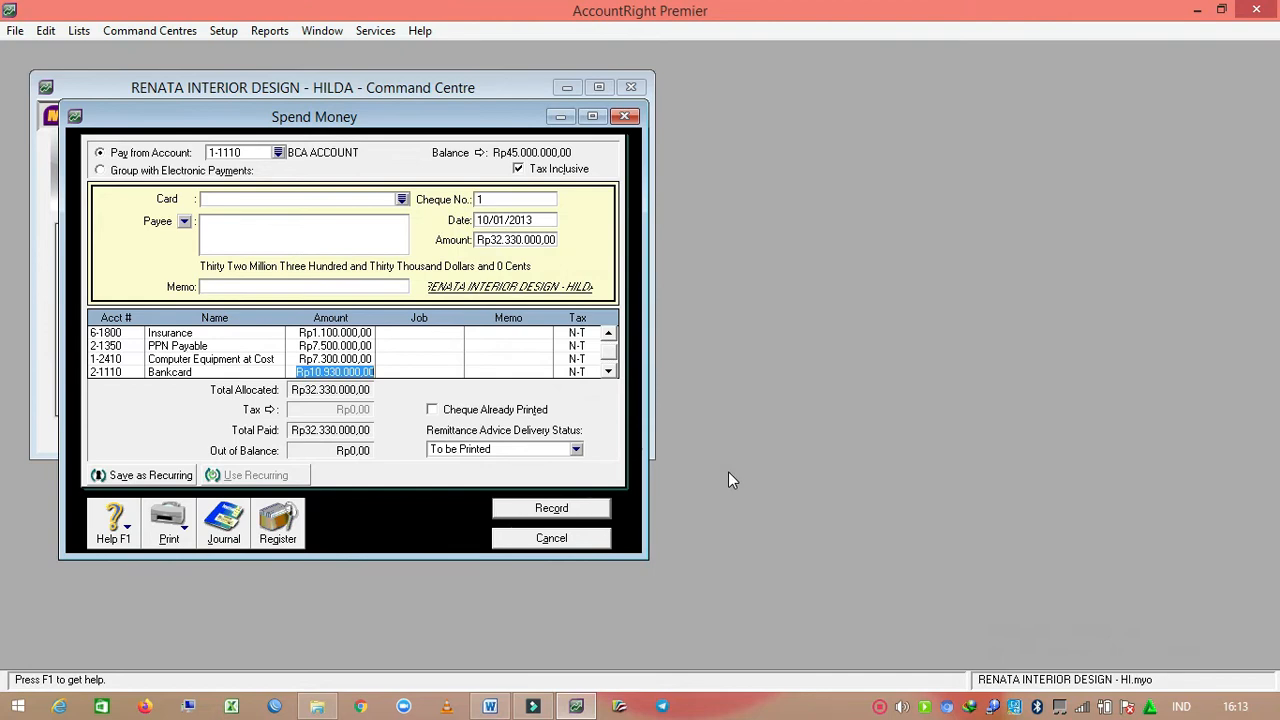
type("6000000")
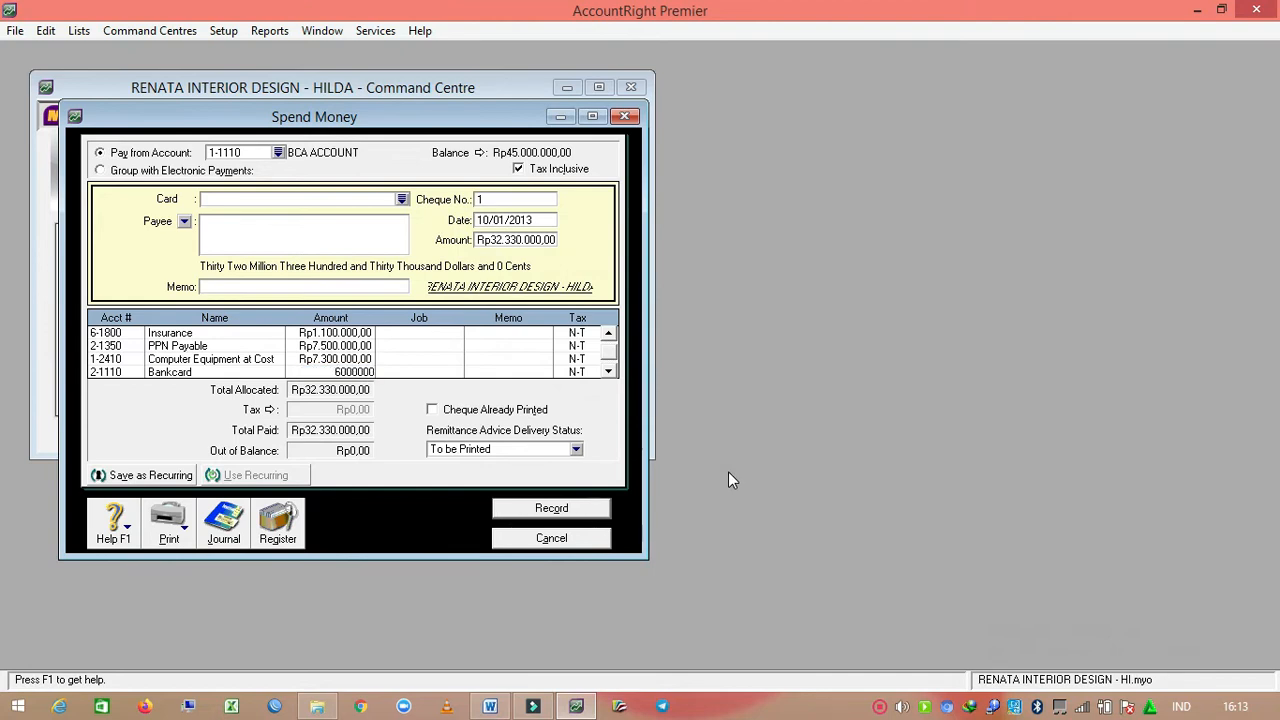
key("Return")
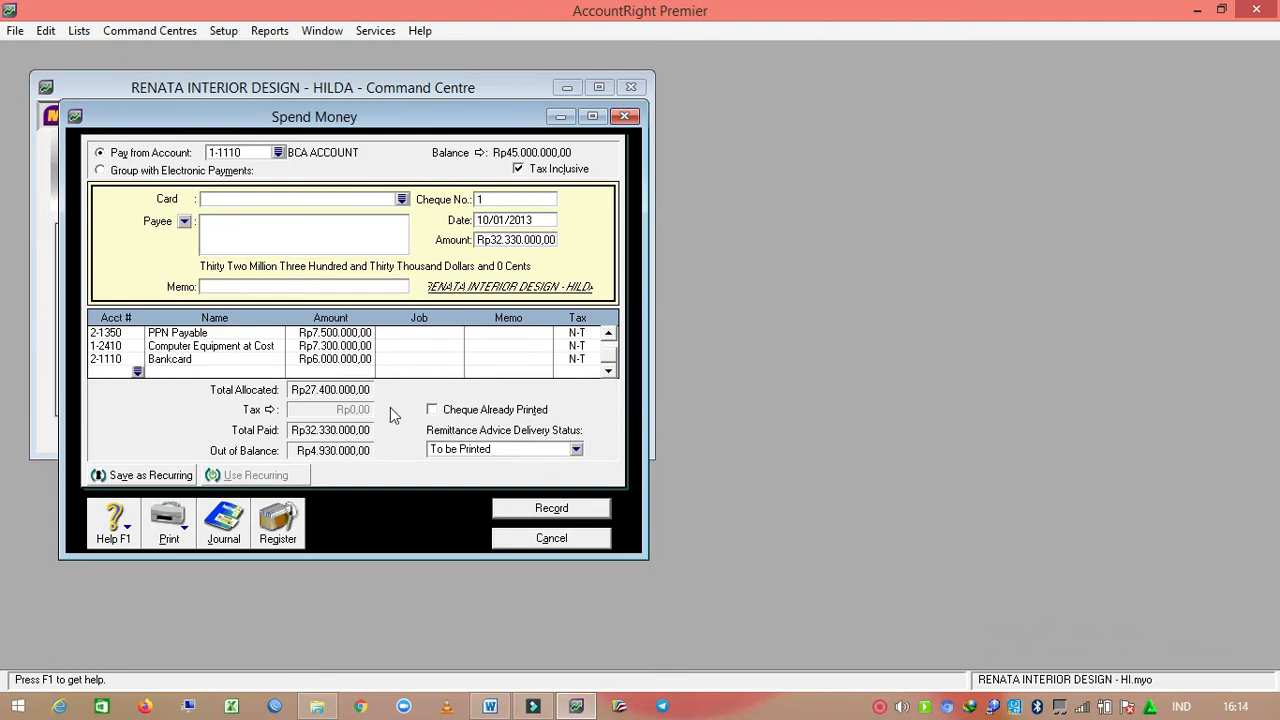
Step: Add an allocation line of Rp2.430.000 for ledger account 6-1100 Advertising & Promotion
left_click(138, 371)
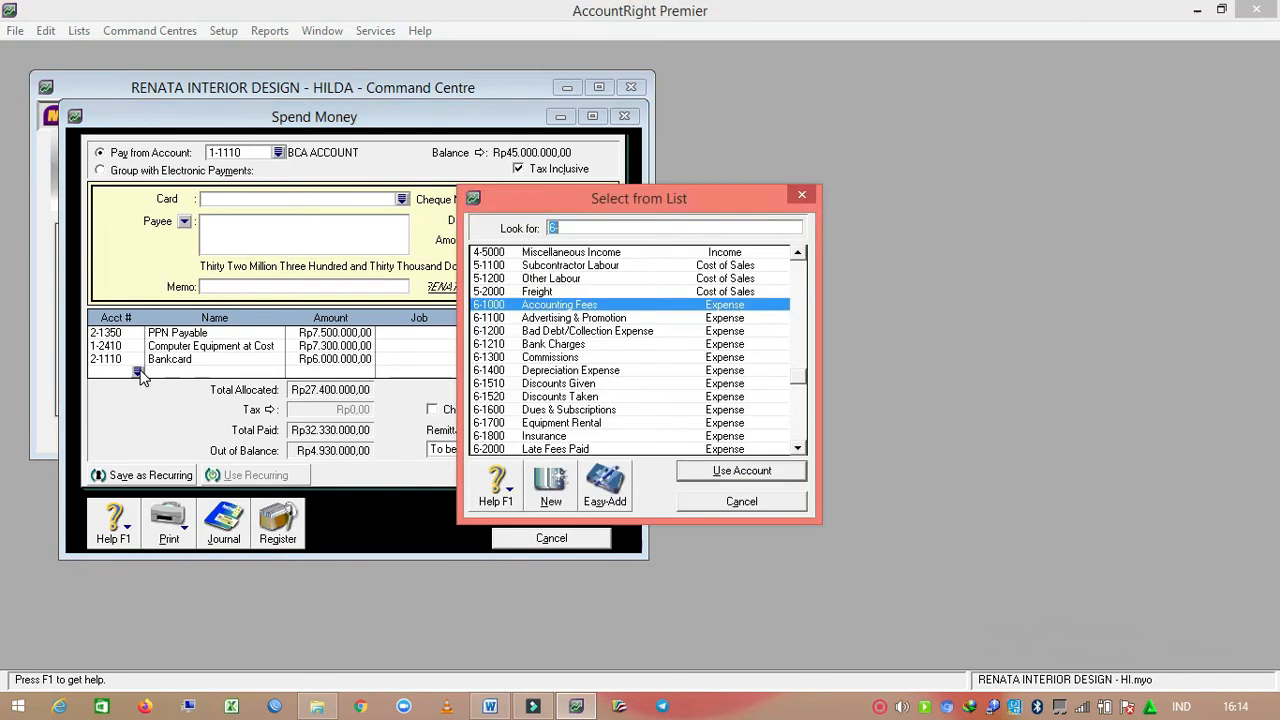
type("611")
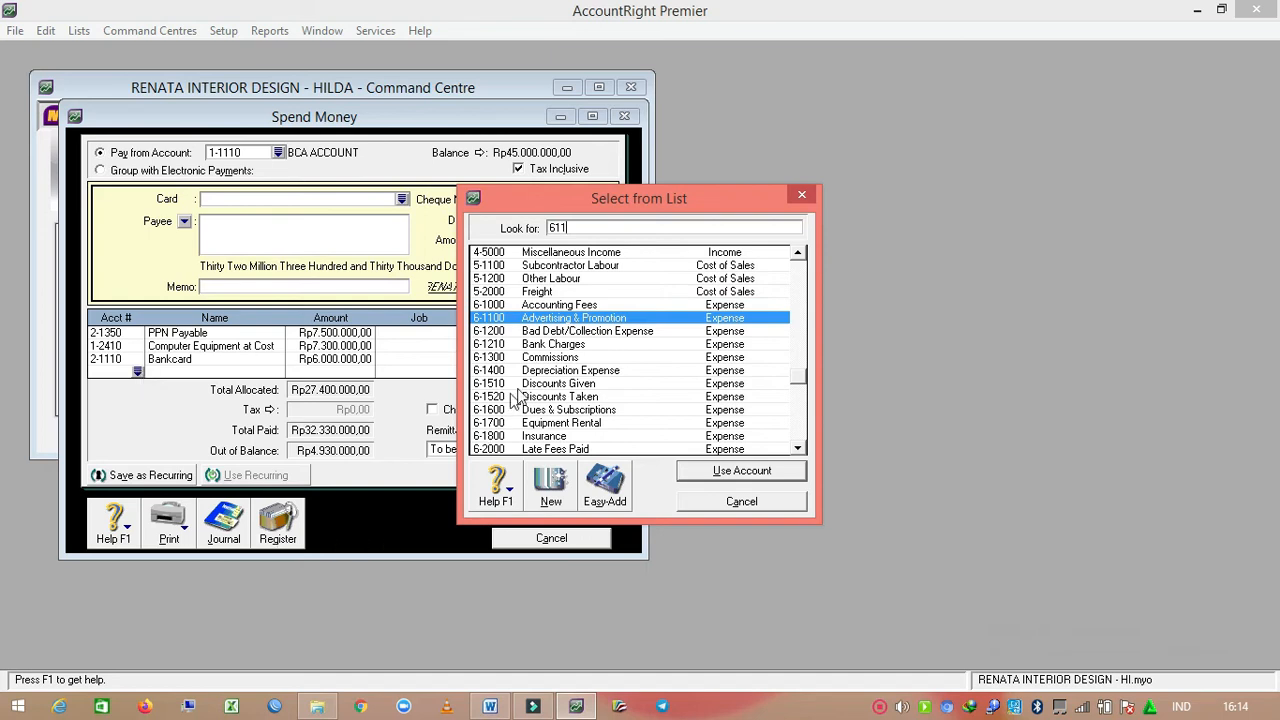
left_click(714, 474)
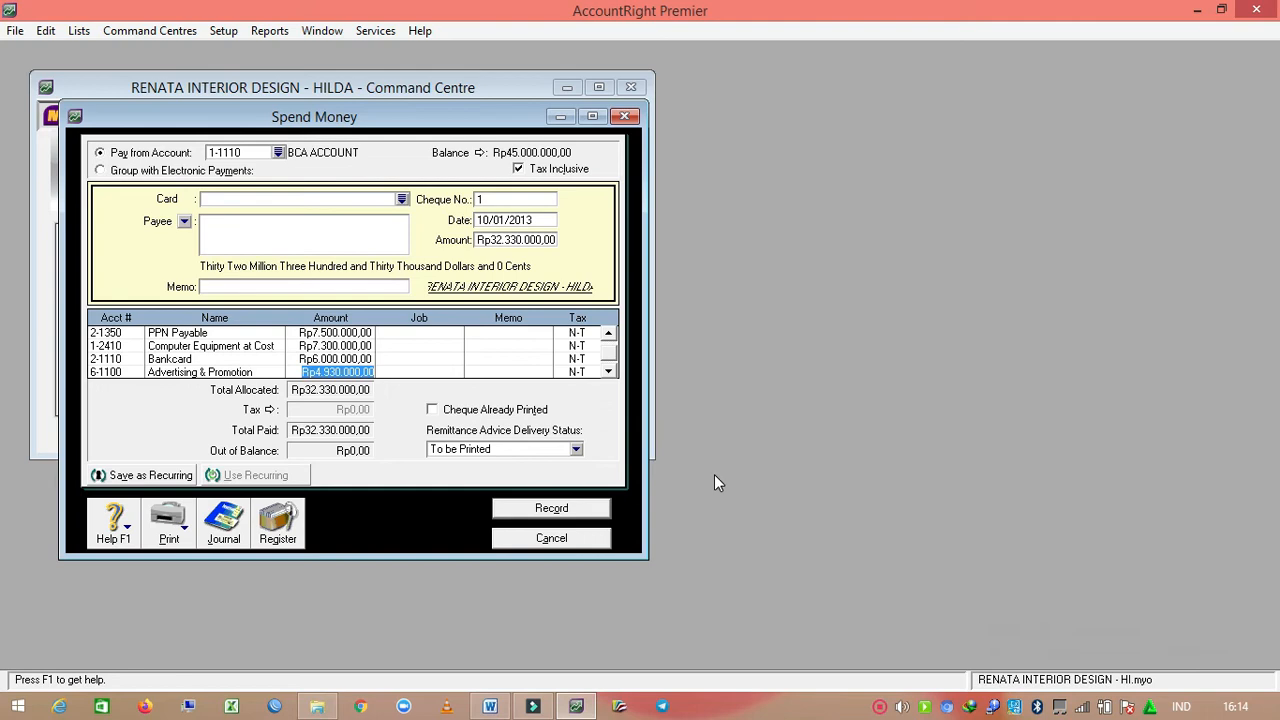
type("2.430.0000")
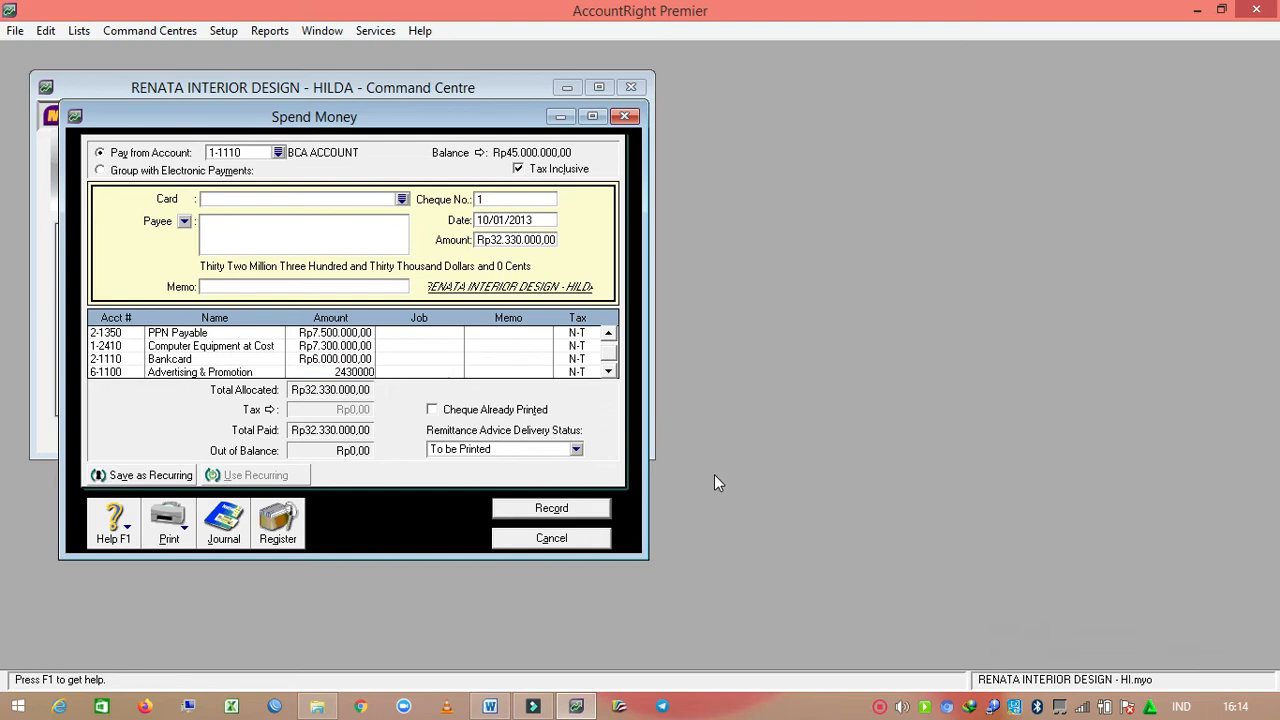
key("Return")
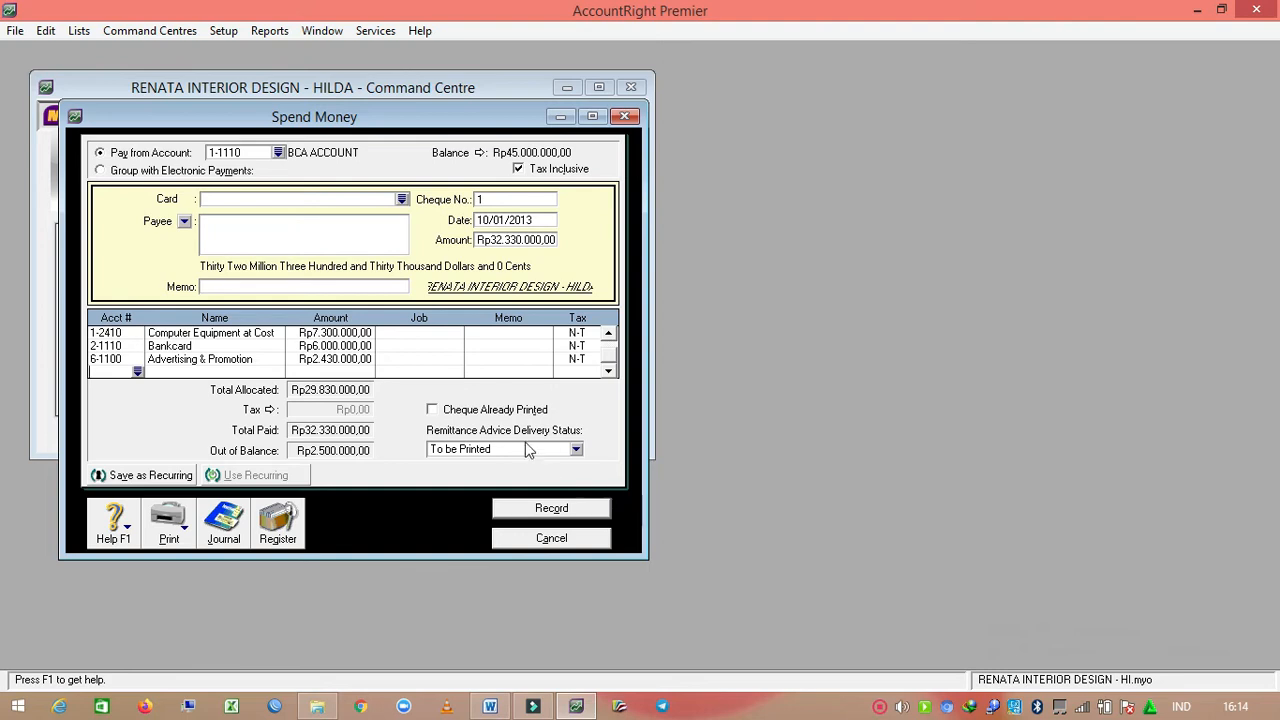
Step: Add a line of Rp2.500.000 for ledger account 6-2800 Rent, and record the payment, leaving the Spend Money form
left_click(137, 372)
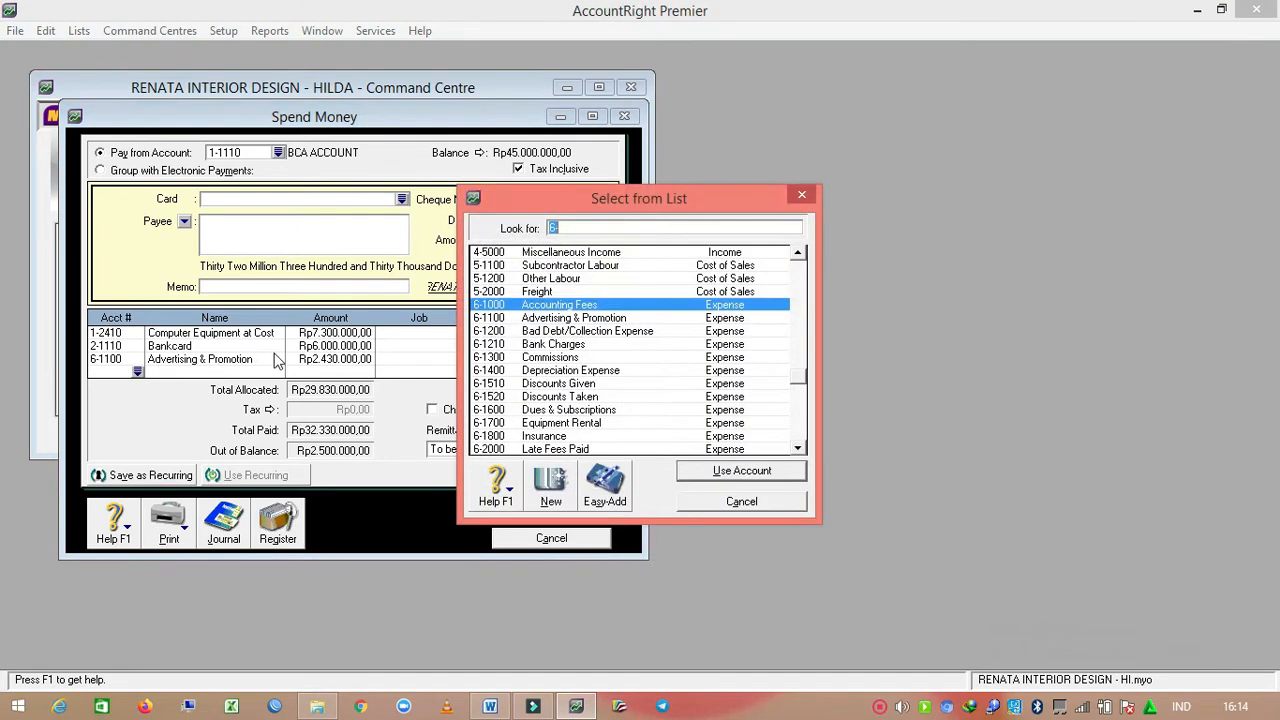
type("628")
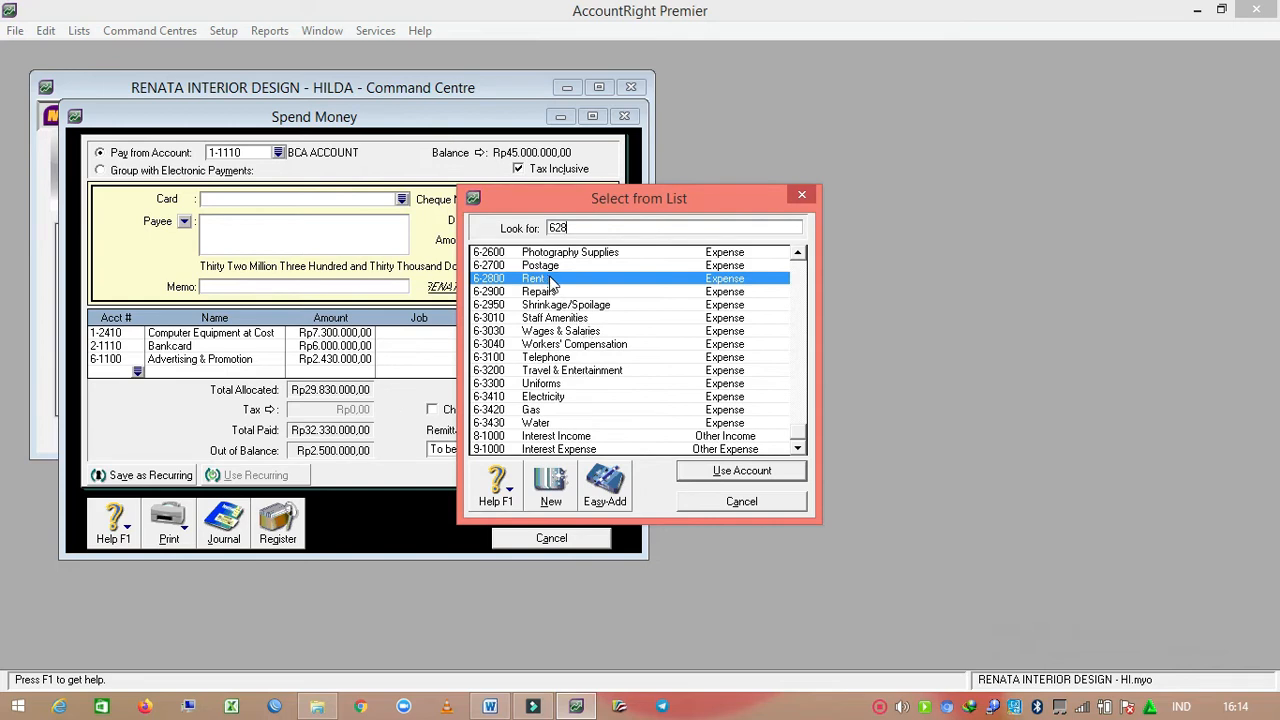
left_click(731, 472)
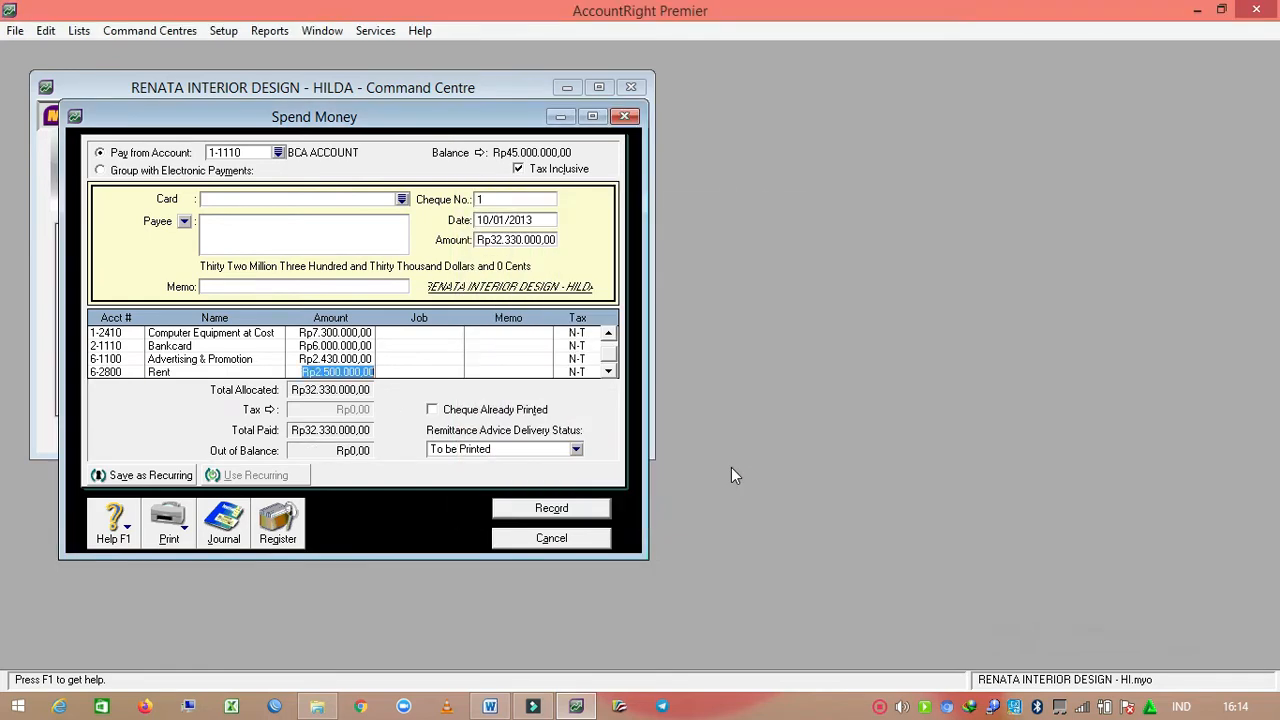
type("2.500.000")
key("Return")
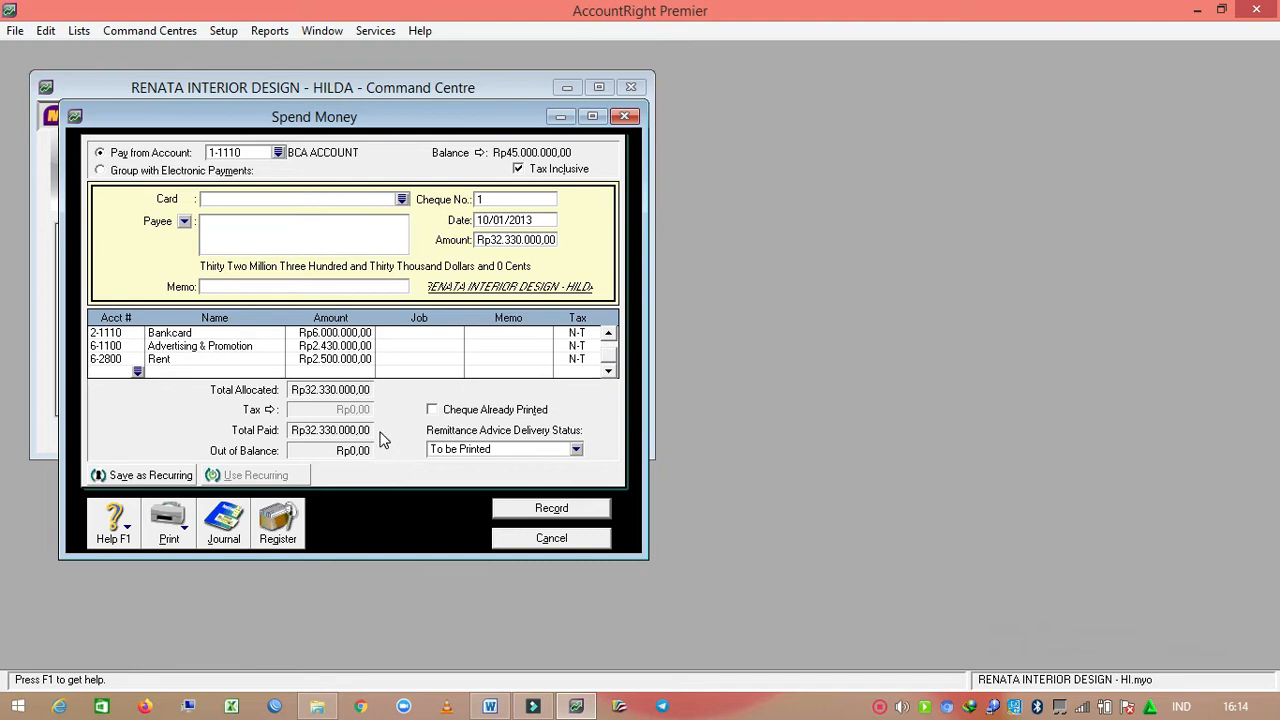
left_click(522, 512)
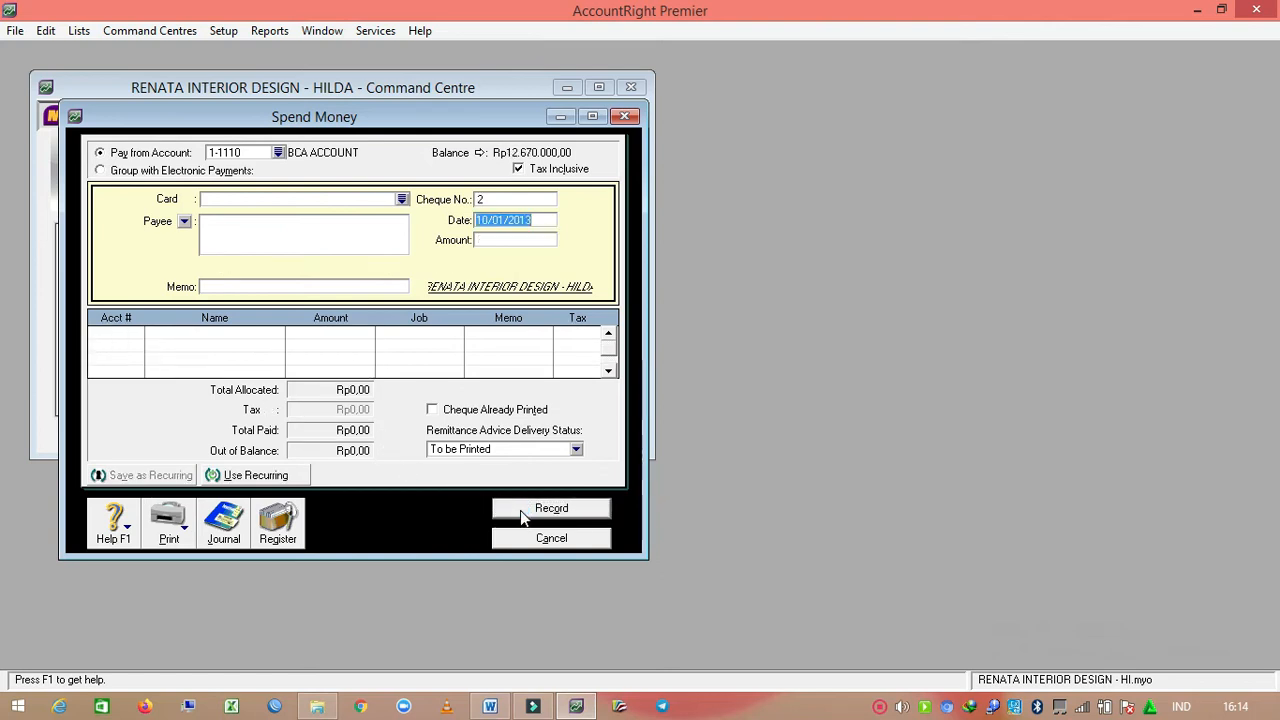
left_click(533, 540)
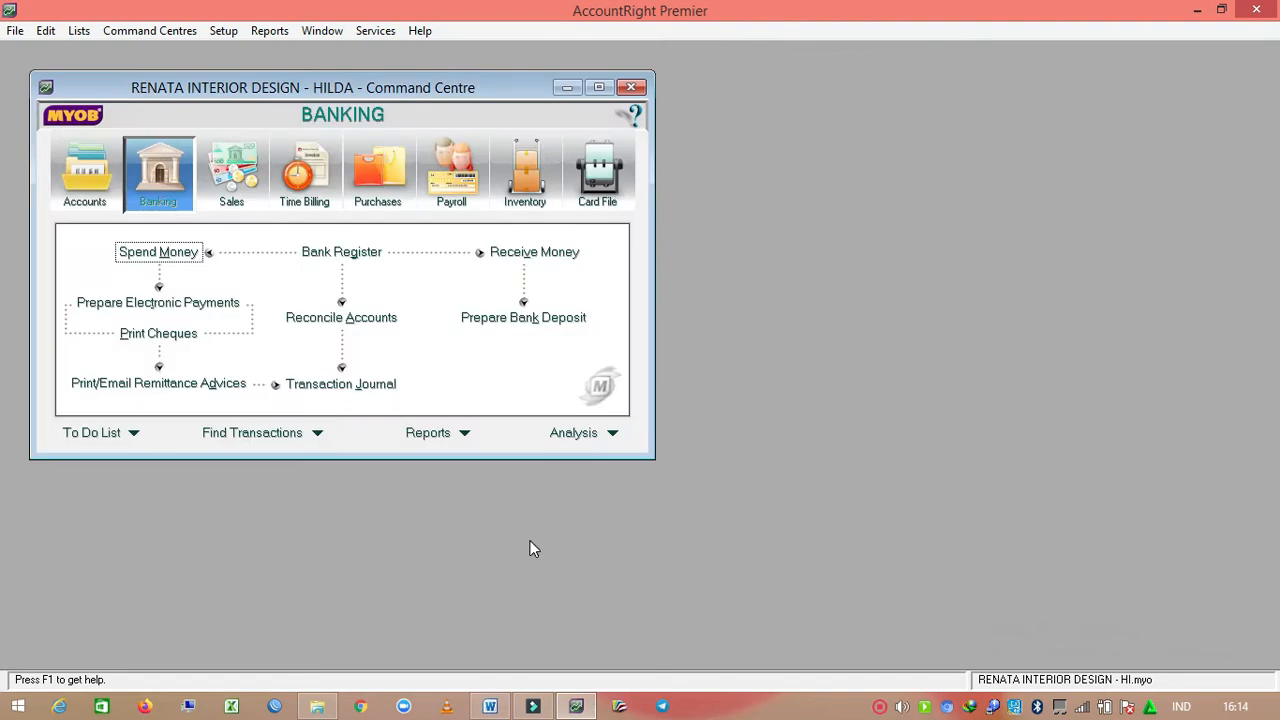
Step: Check the 15/1/13 petty cash case in the Word assignment, and start a Spend Money entry in AccountRight paid from 1-1140 Petty Cash
left_click(490, 706)
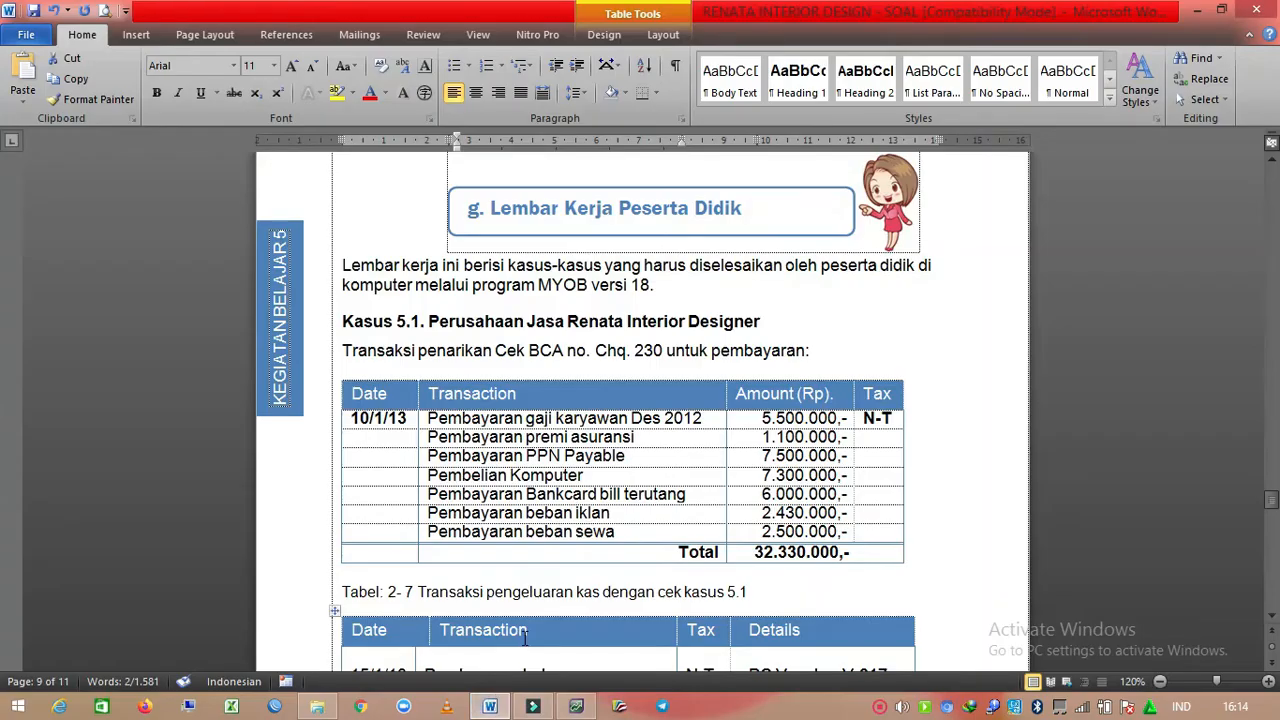
scroll(525, 637, "down", 5)
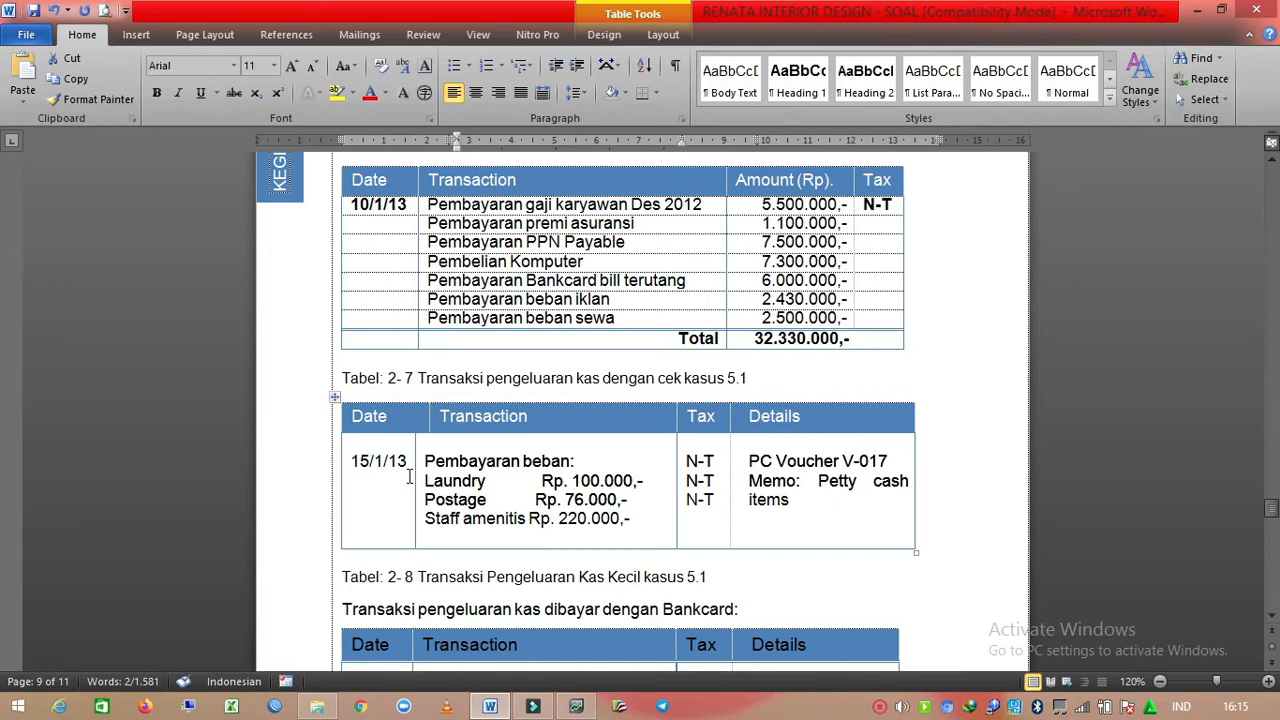
left_click(577, 707)
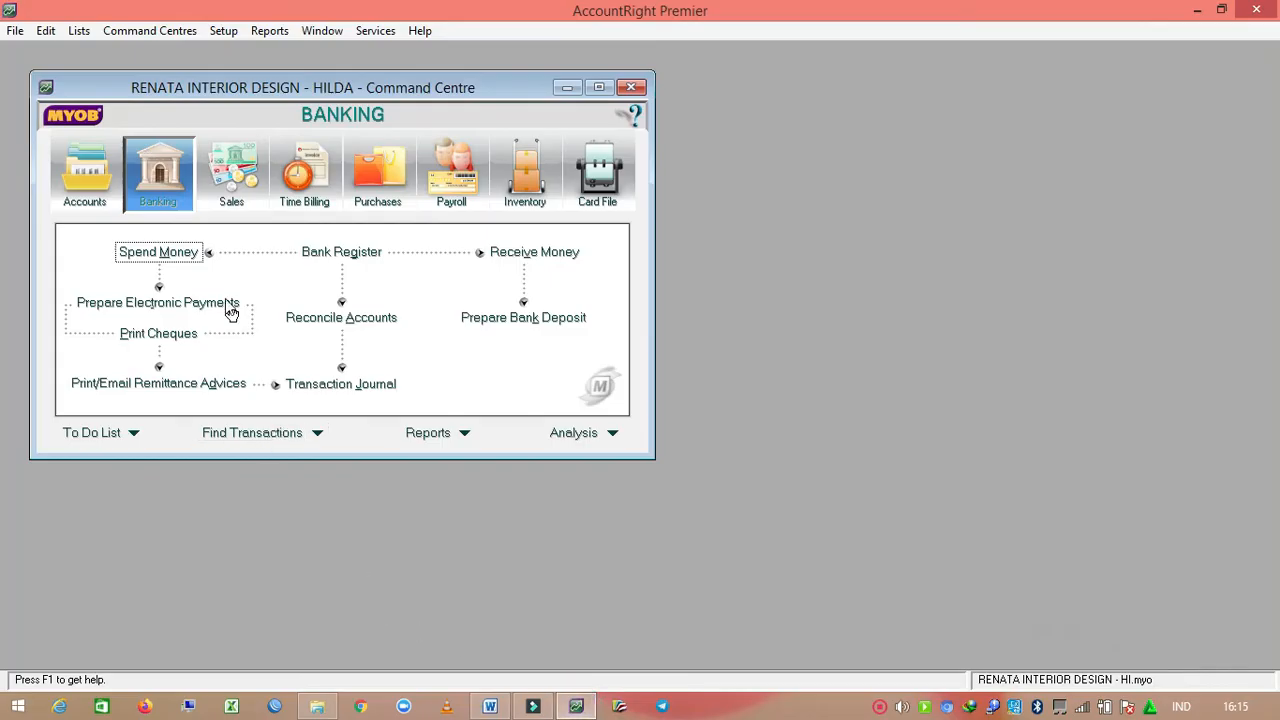
left_click(166, 258)
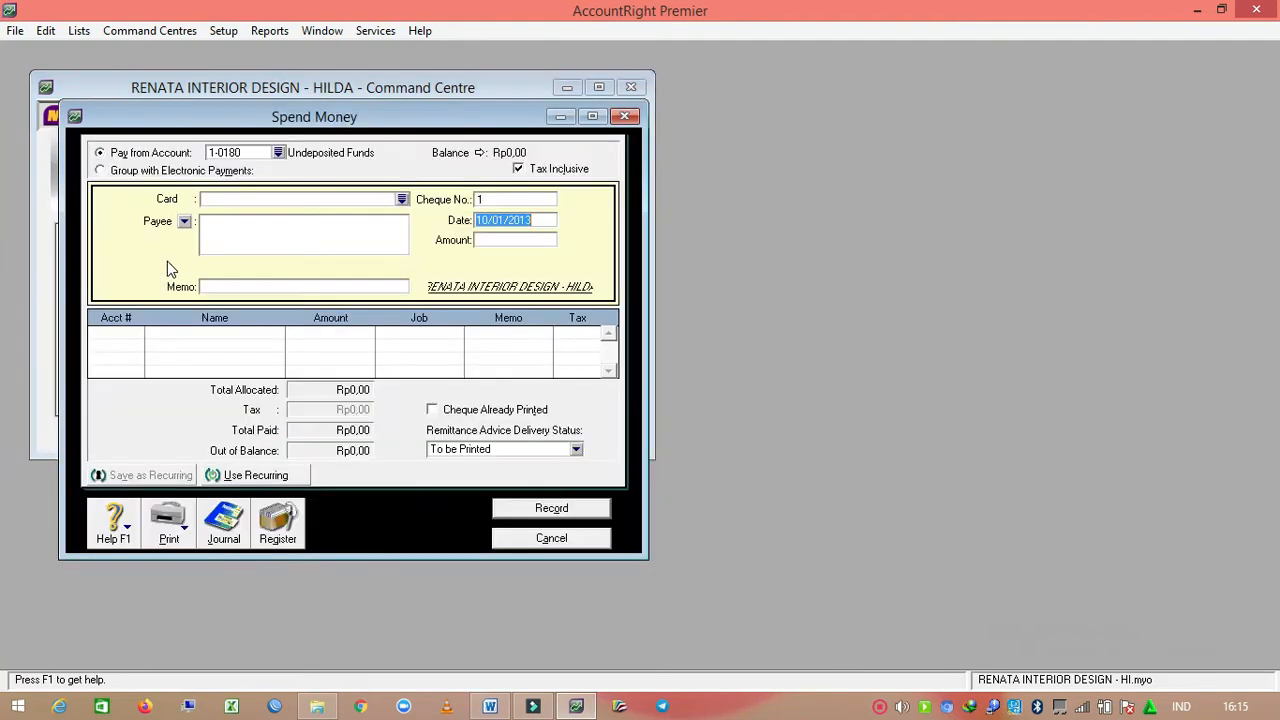
left_click(279, 153)
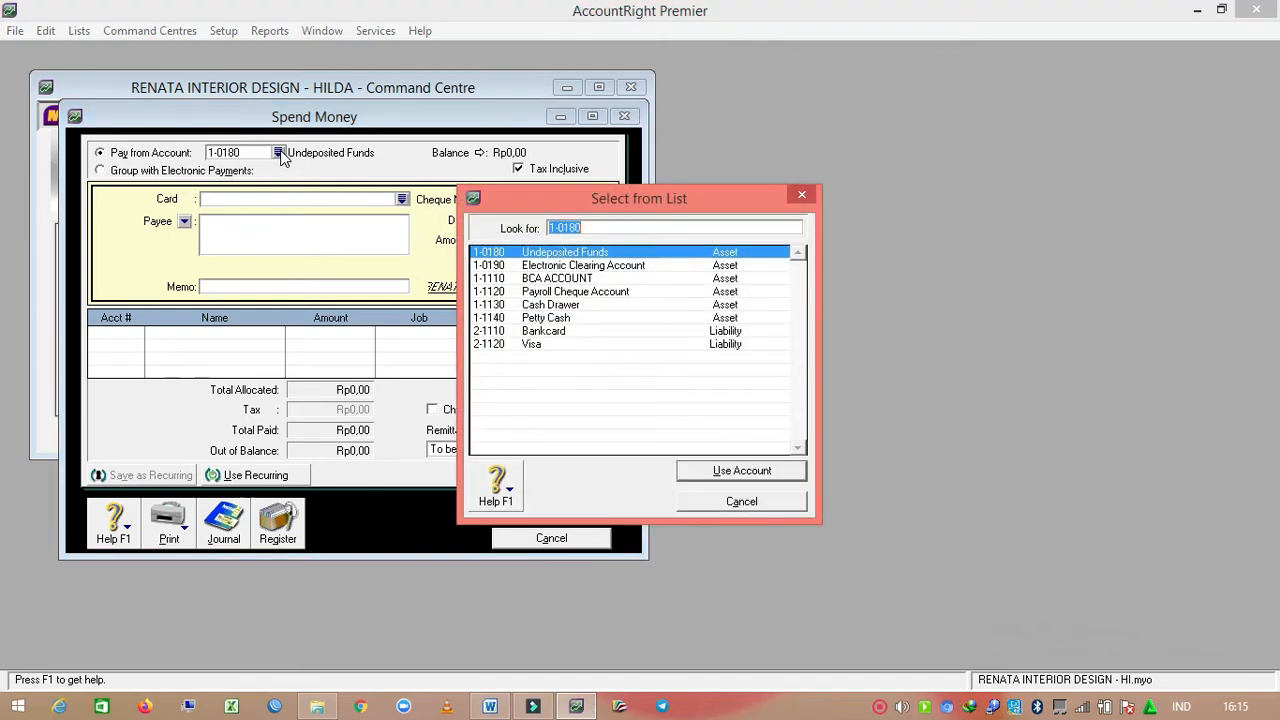
left_click(545, 318)
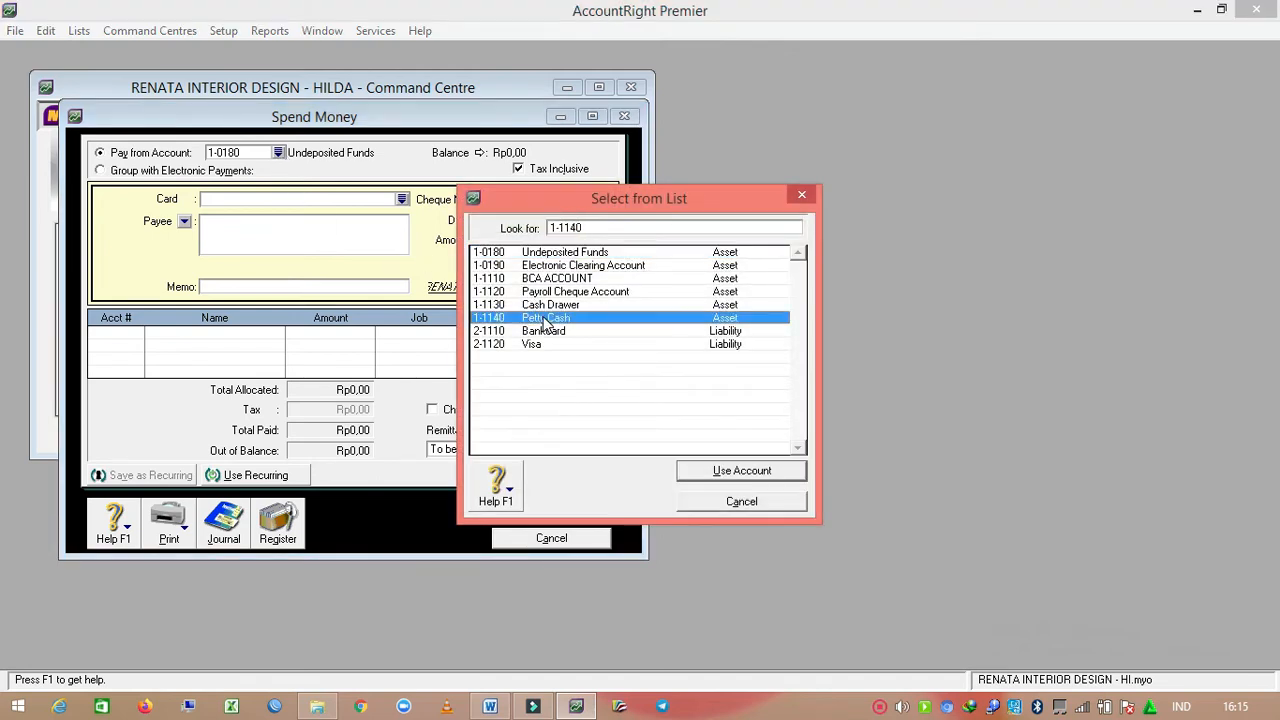
left_click(705, 472)
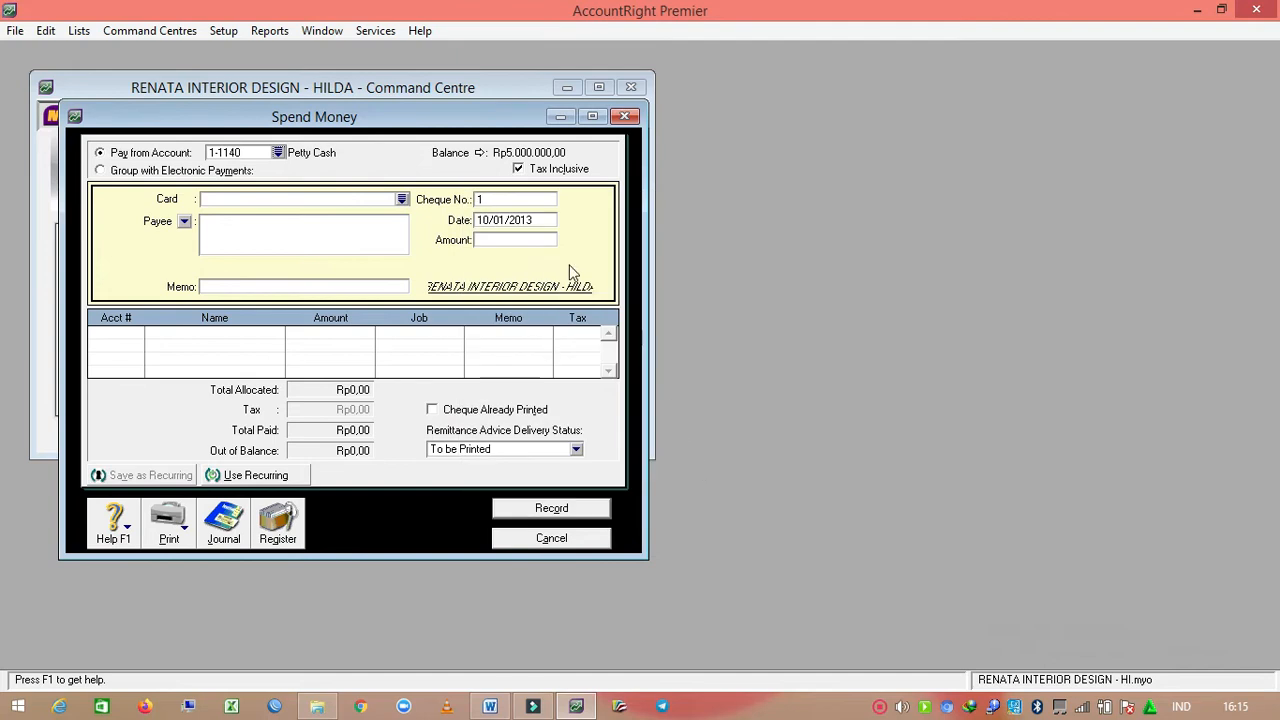
Step: Date the petty cash payment 15/1/2013, and check its expense items in the Word assignment before returning to AccountRight
left_click(543, 219)
type("15/1/201")
left_click(528, 240)
left_click(492, 706)
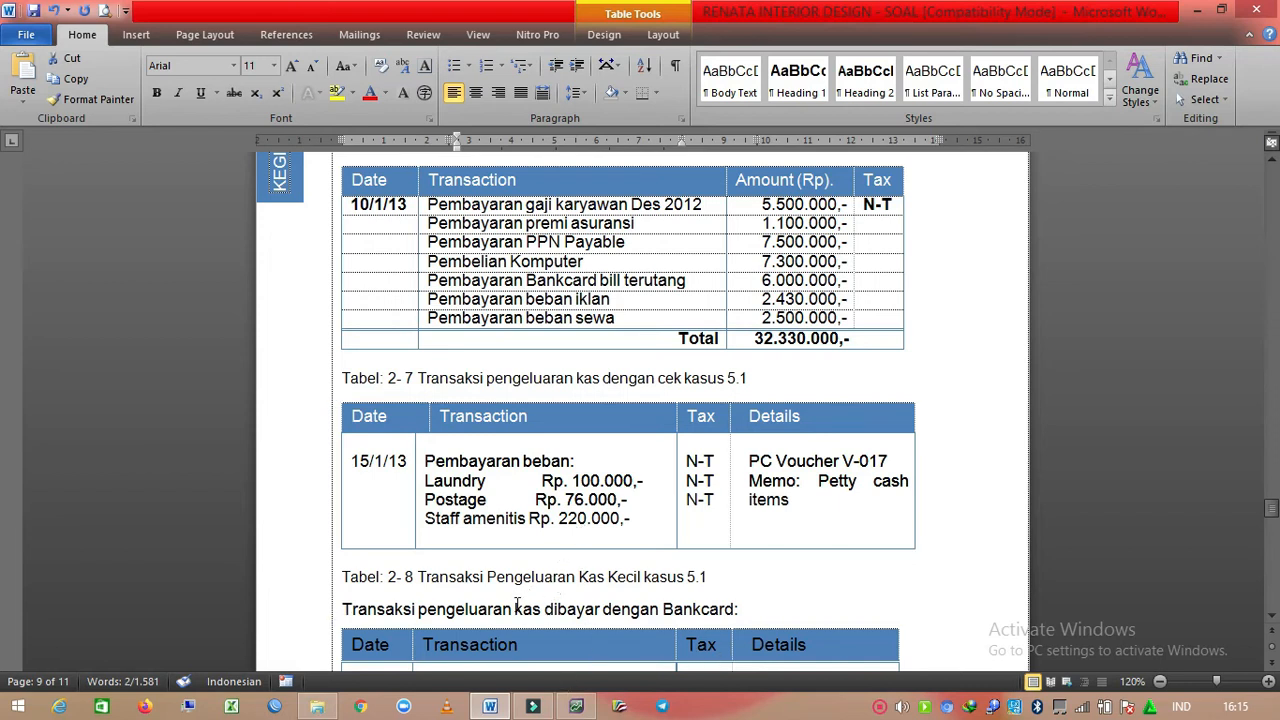
mouse_move(495, 713)
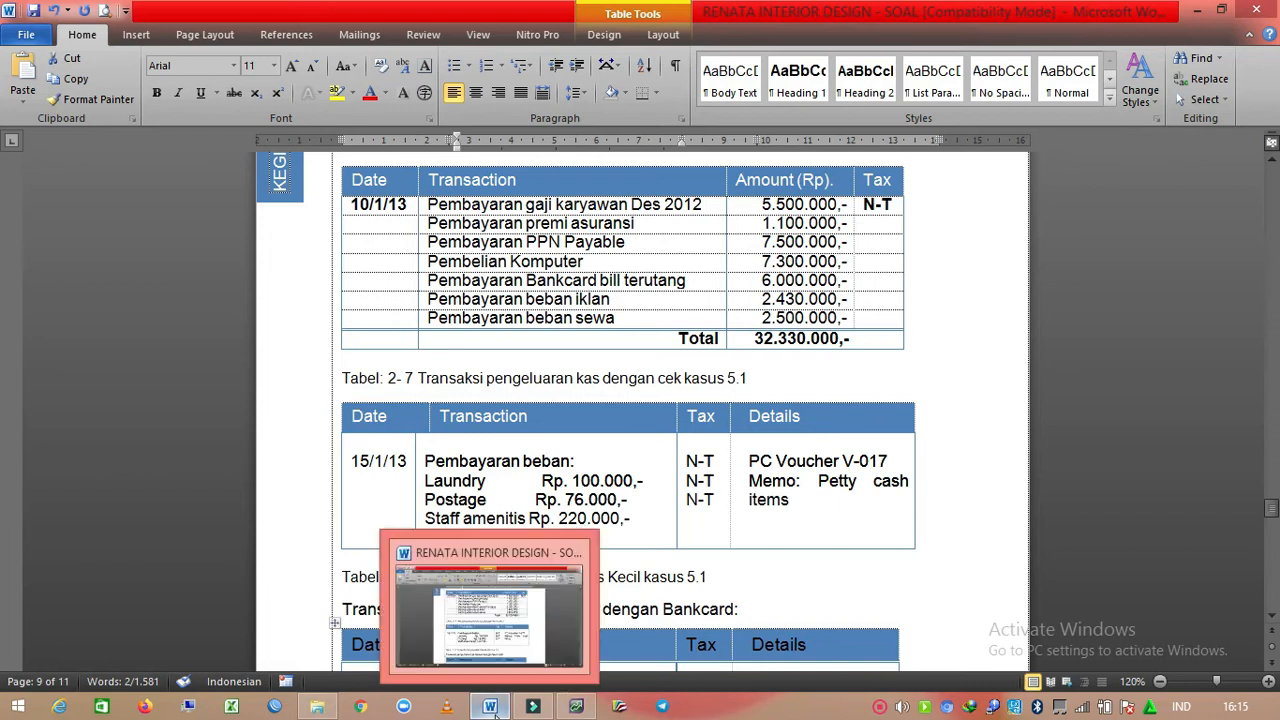
left_click(576, 706)
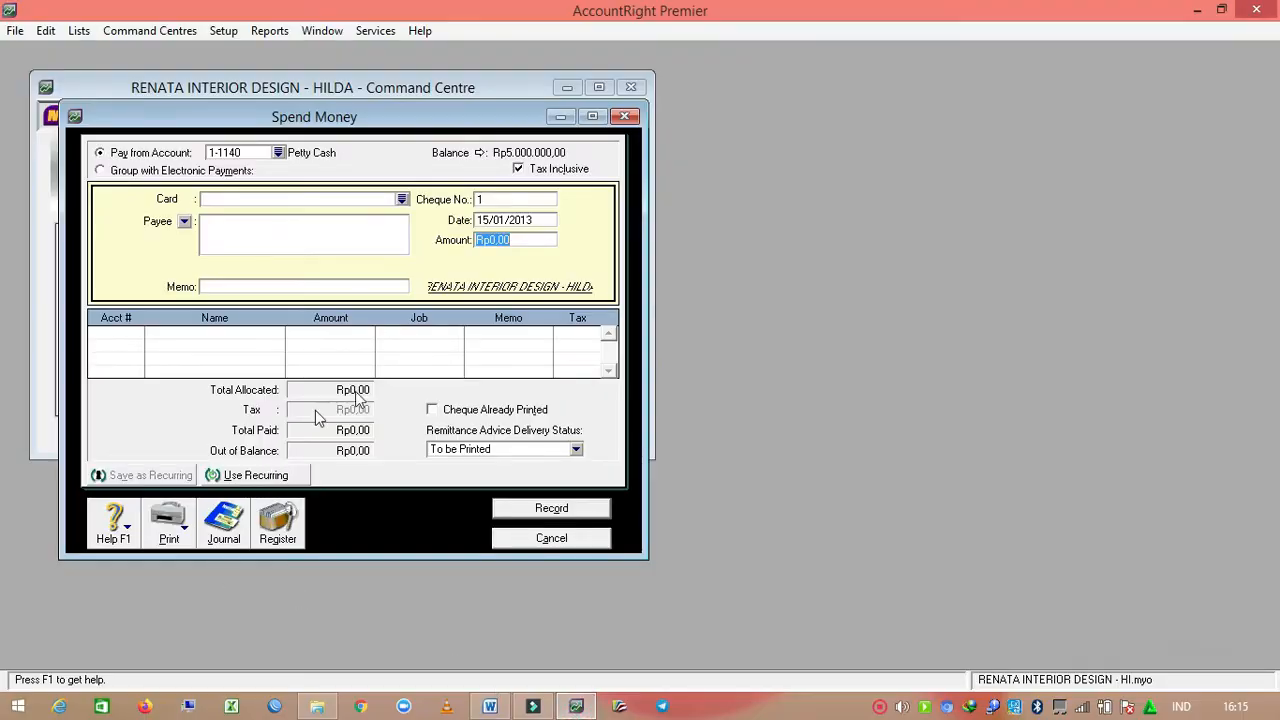
Step: Add an allocation line of Rp100.000 for ledger account 6-2100 Laundry
left_click(120, 335)
left_click(138, 333)
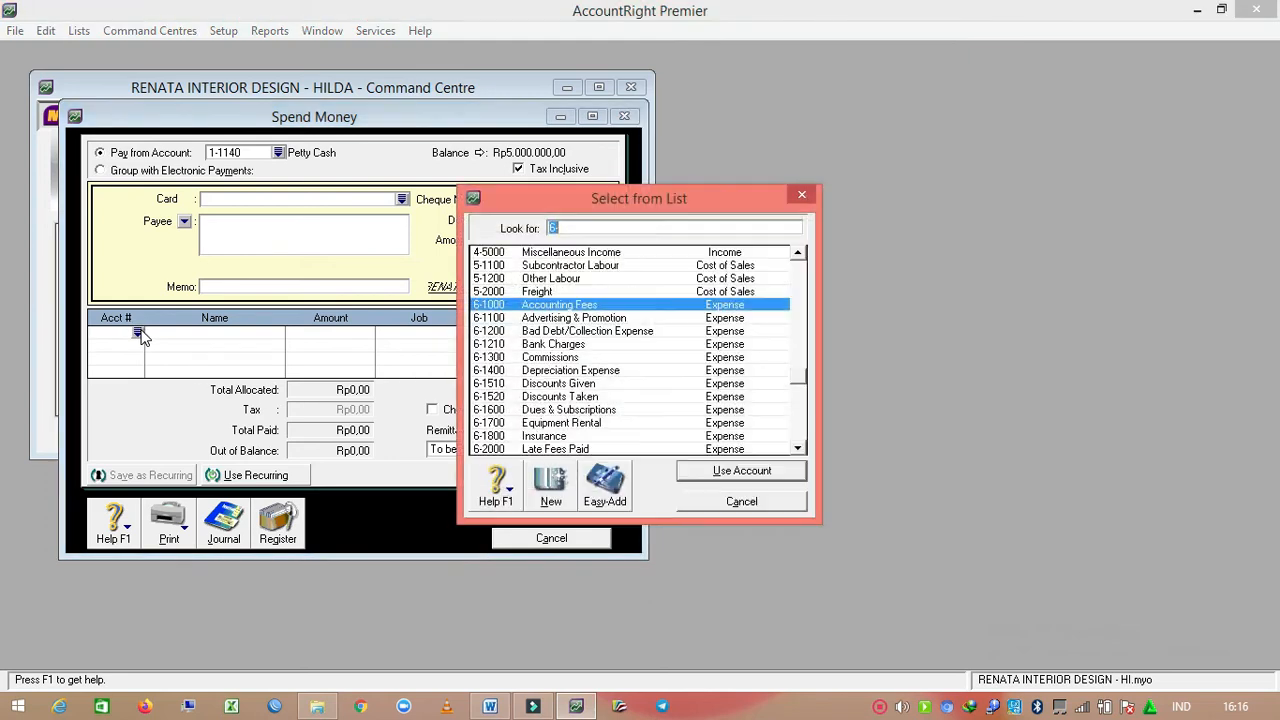
type("621")
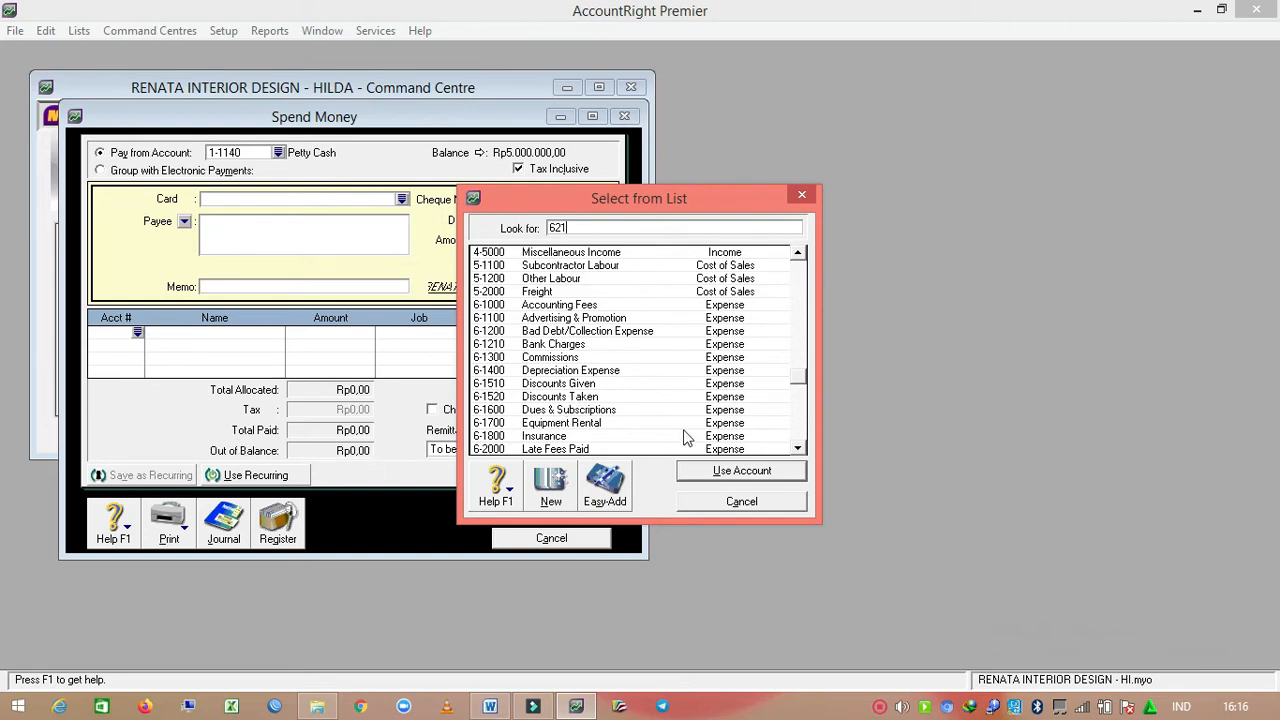
left_click(798, 449)
left_click(798, 449)
left_click(798, 449)
left_click(798, 449)
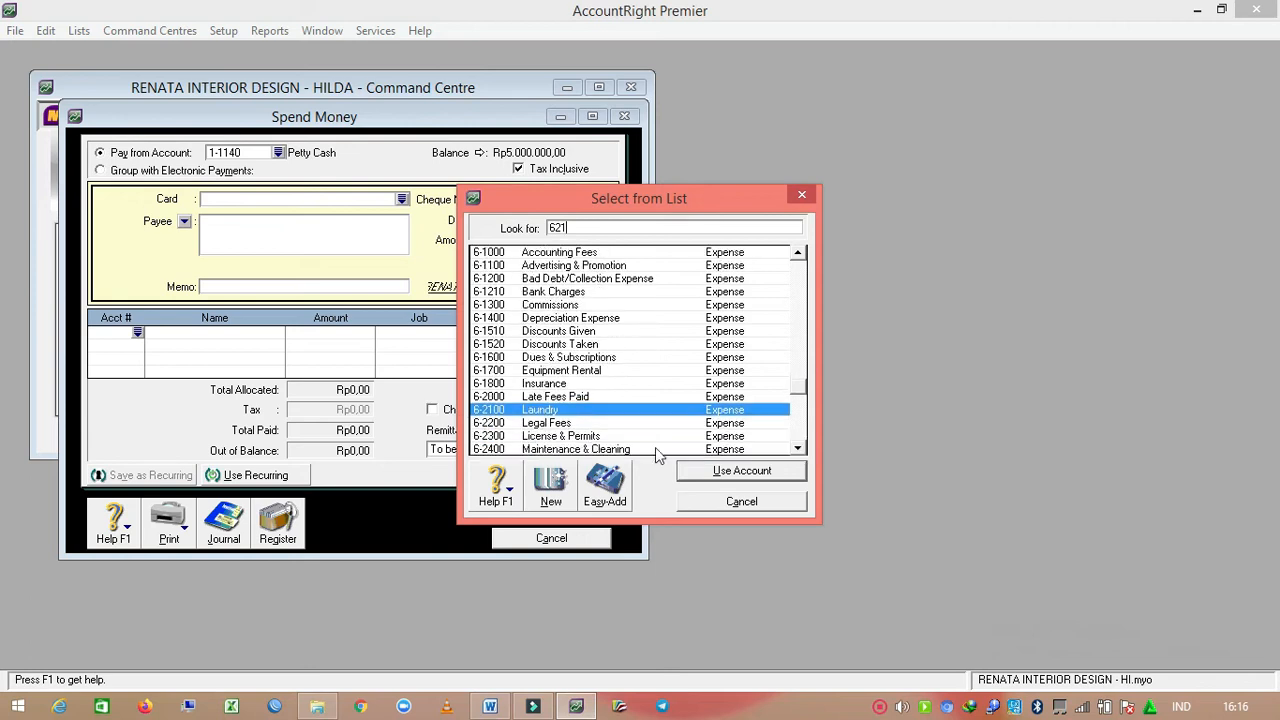
left_click(707, 476)
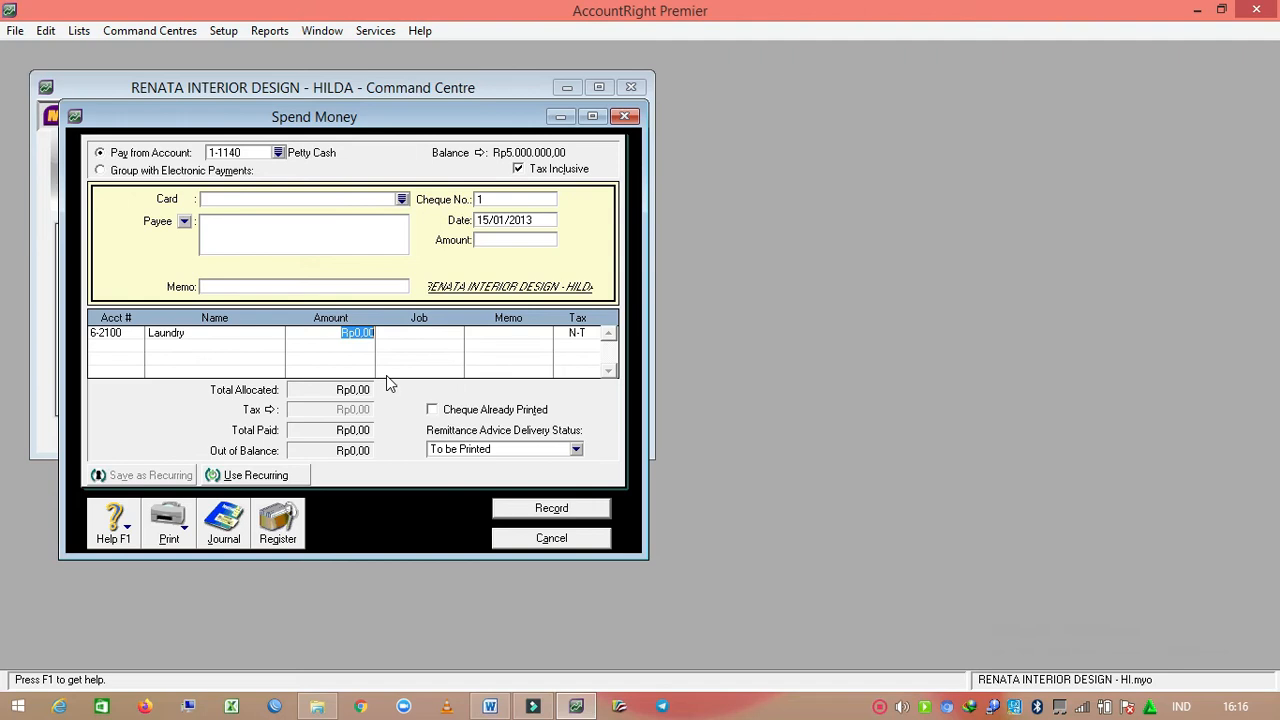
type("100000")
key("Return")
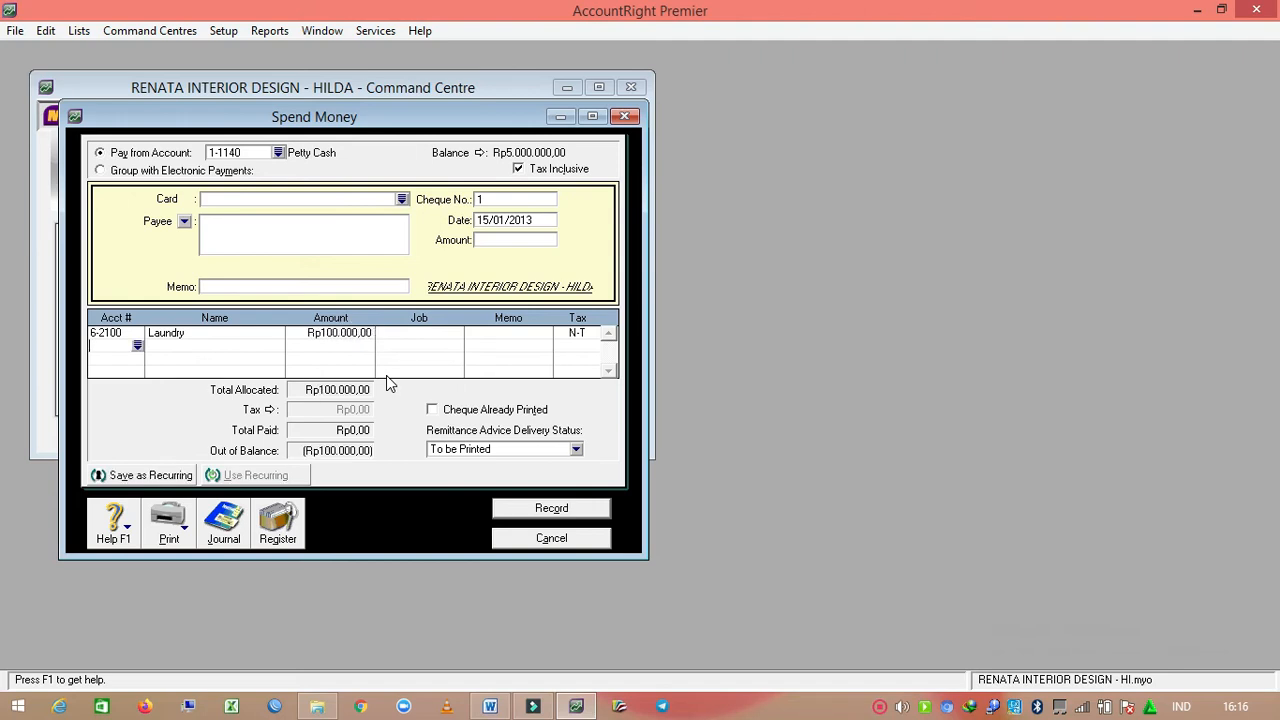
Step: Add an allocation line of Rp76.000 for ledger account 6-2700 Postage
left_click(138, 346)
type("627")
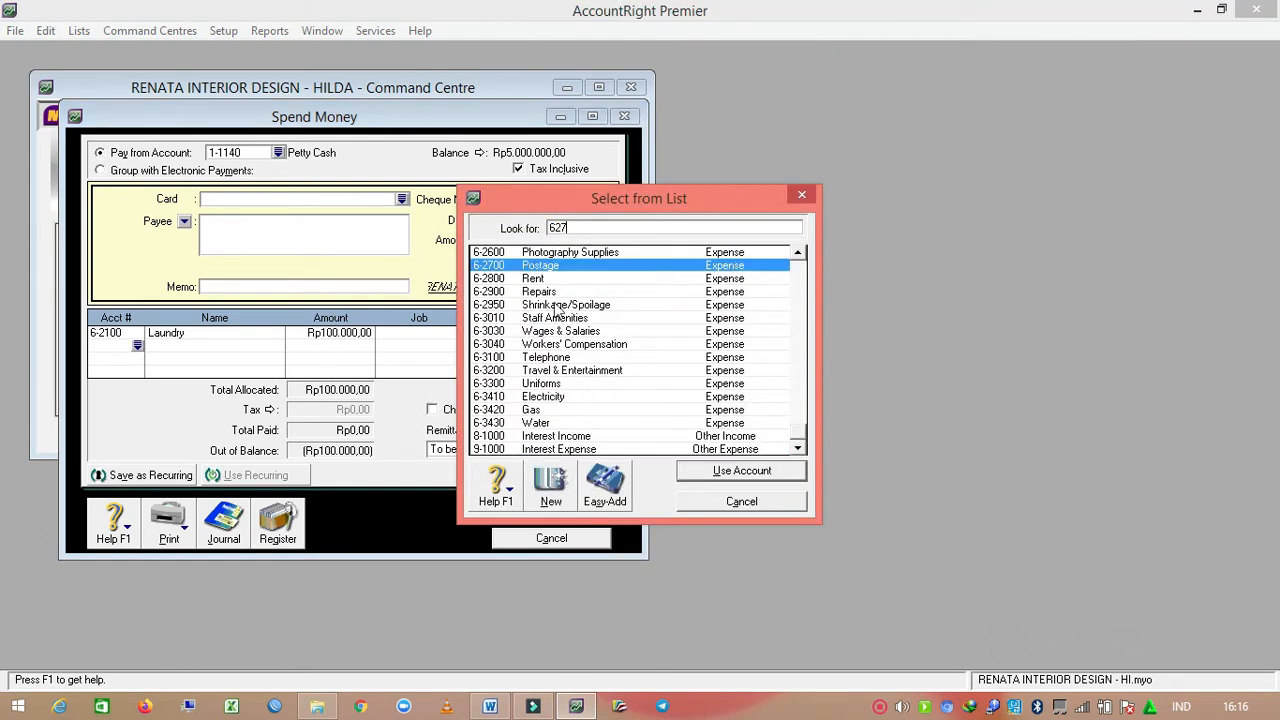
left_click(738, 471)
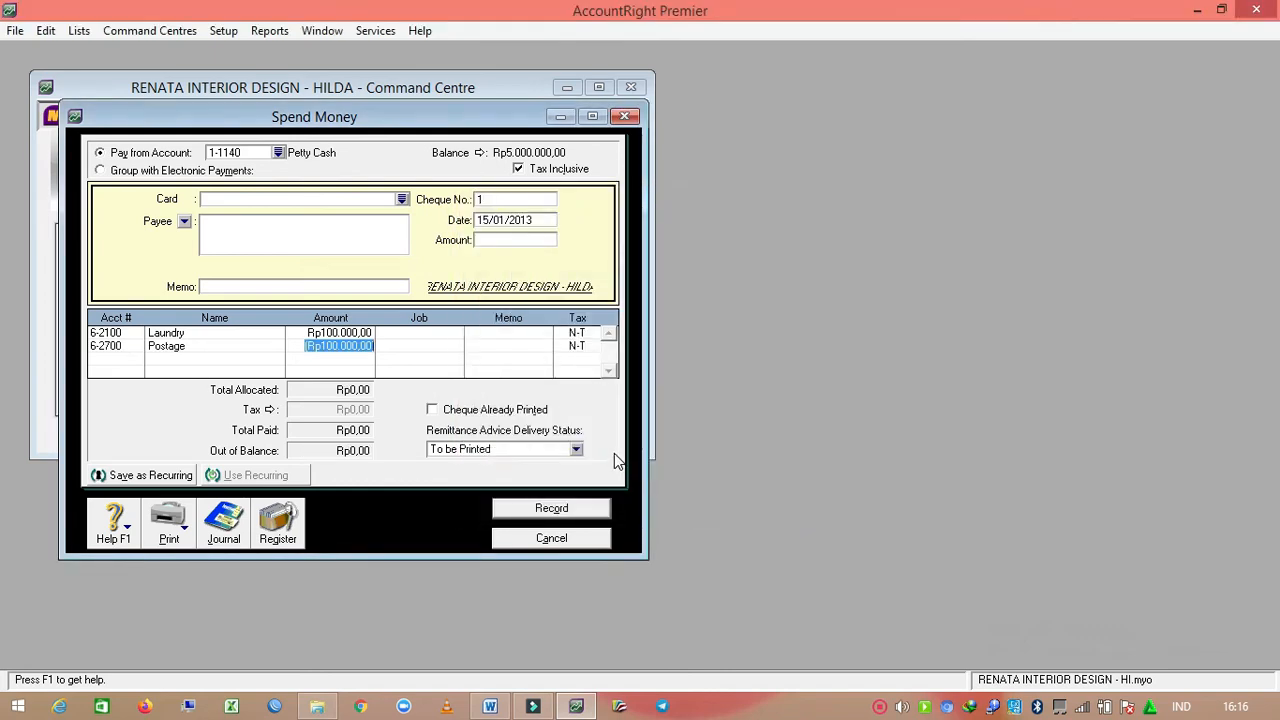
type("76.000")
key("Tab")
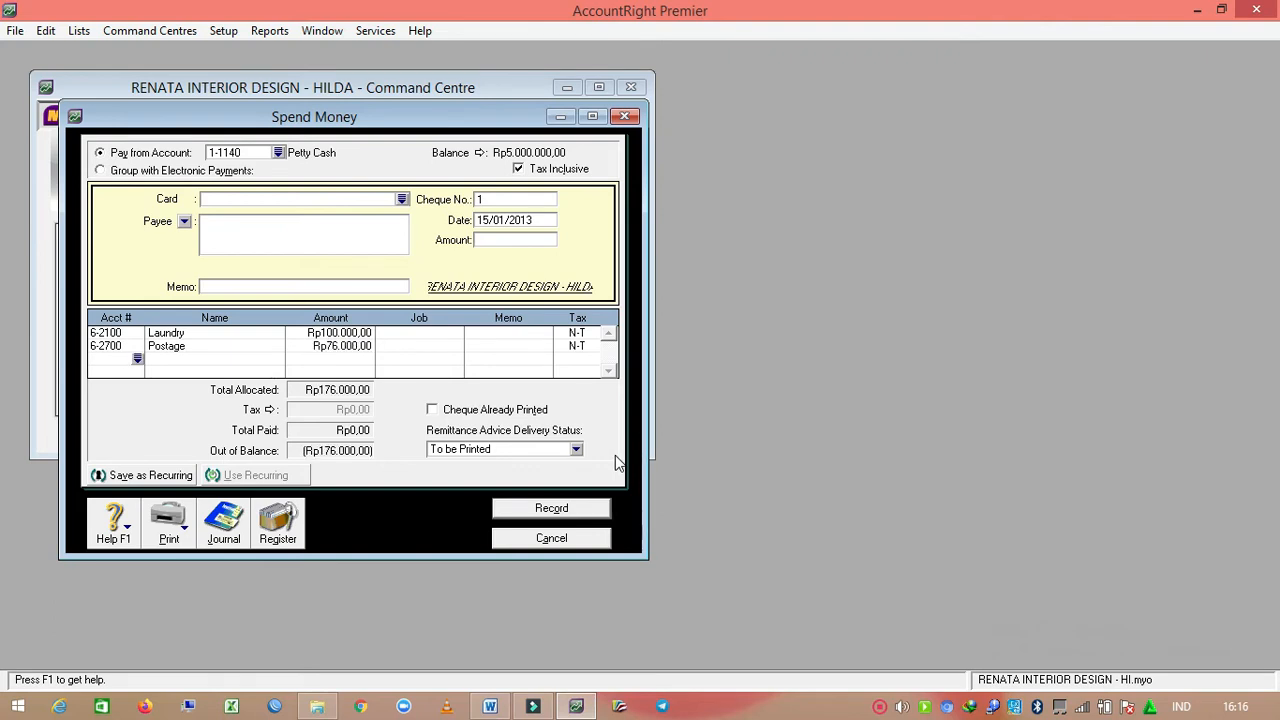
Step: Add an allocation line of Rp220.000 for ledger account 6-3010 Staff Amenities
left_click(138, 358)
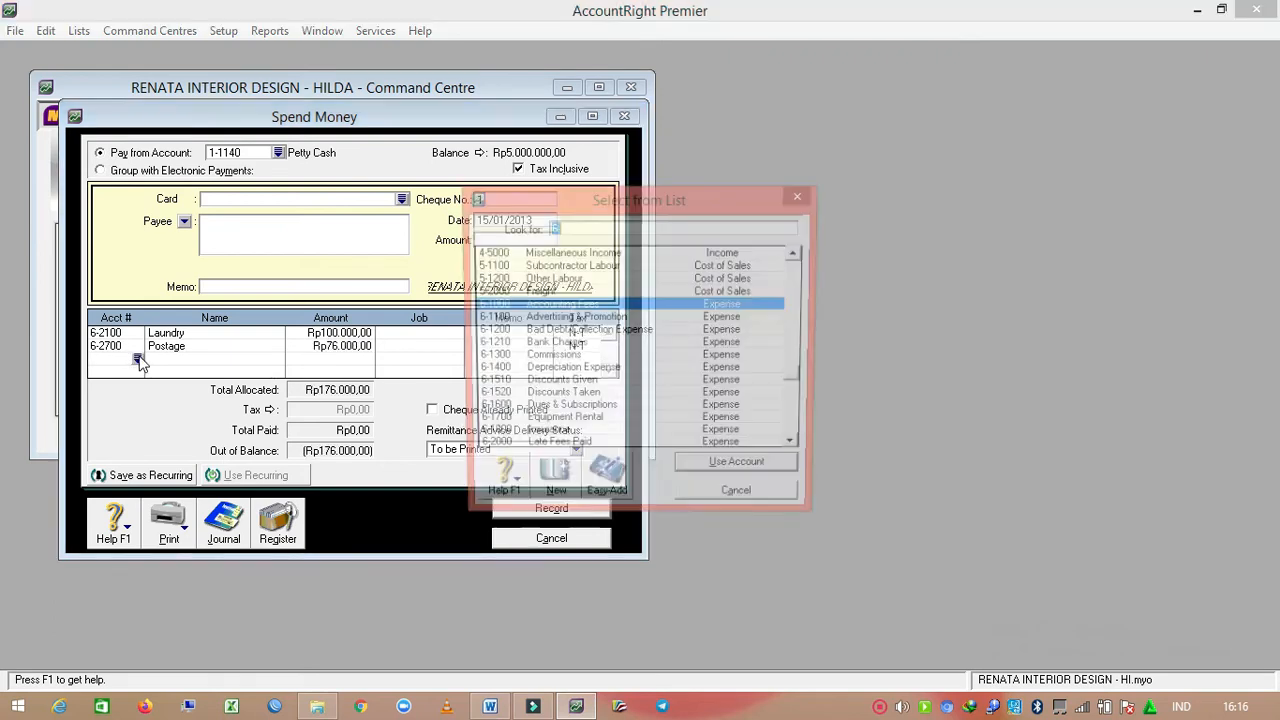
type("630")
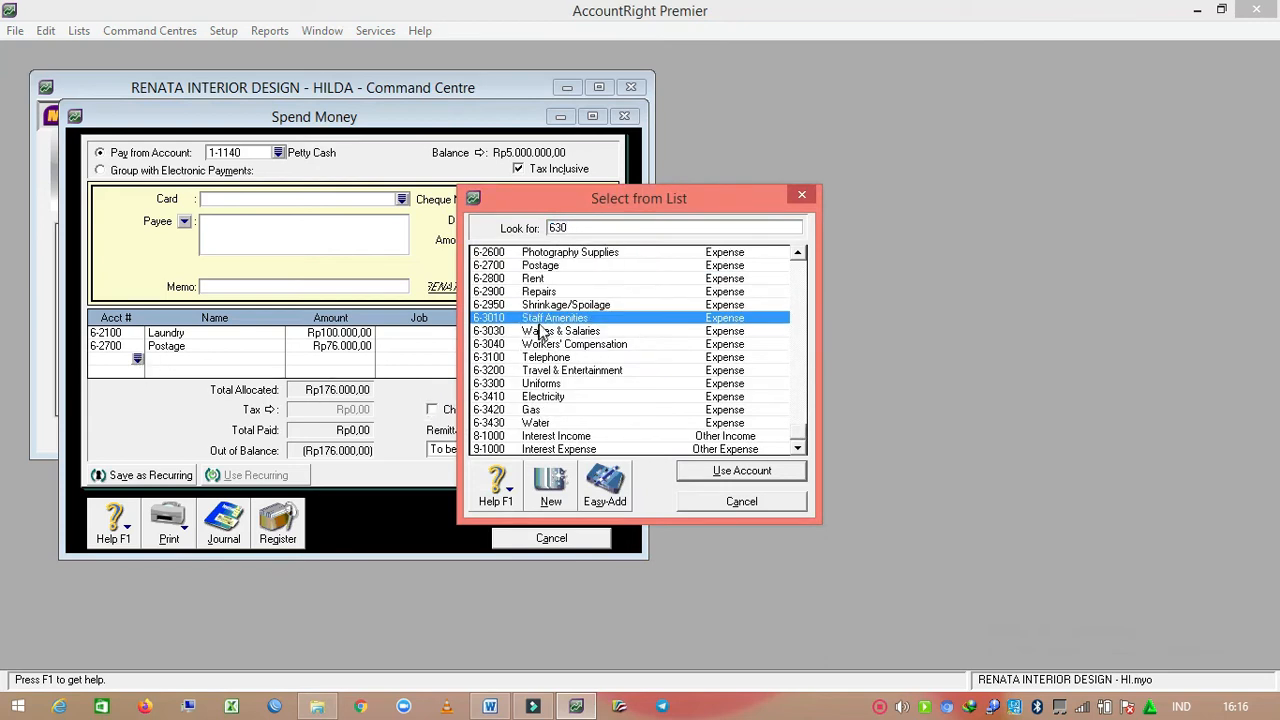
left_click(692, 472)
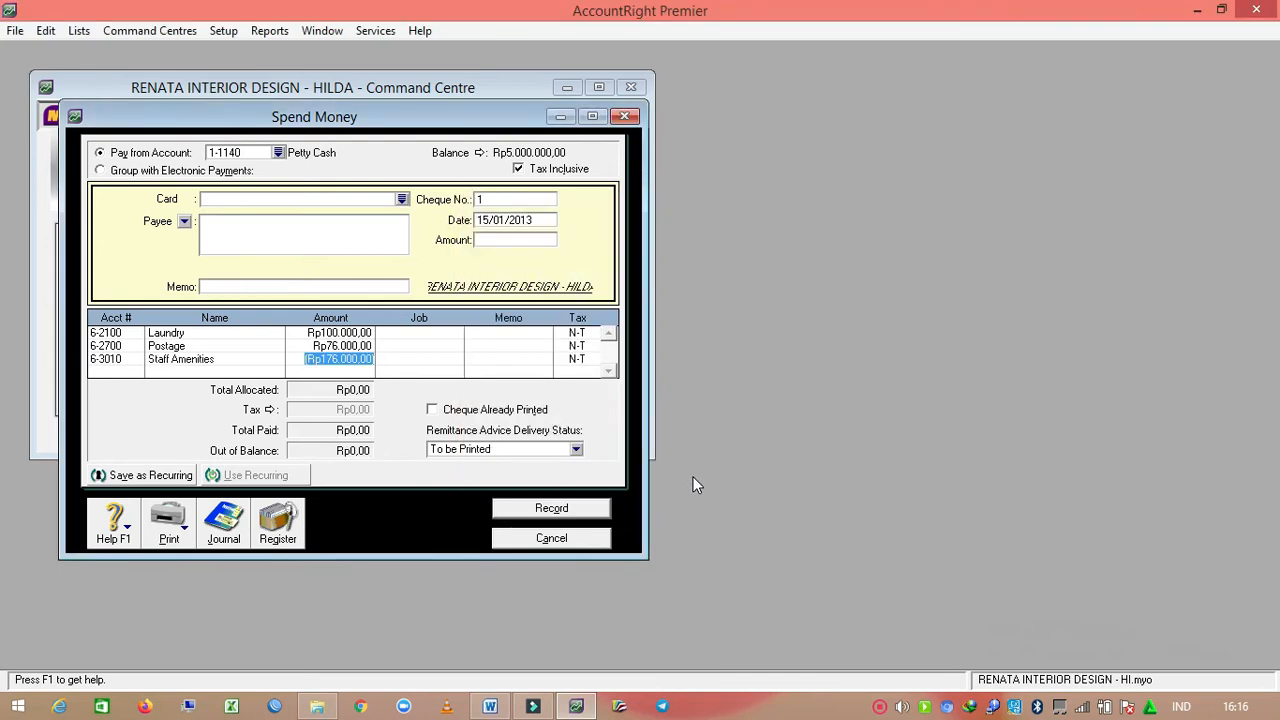
type("220000")
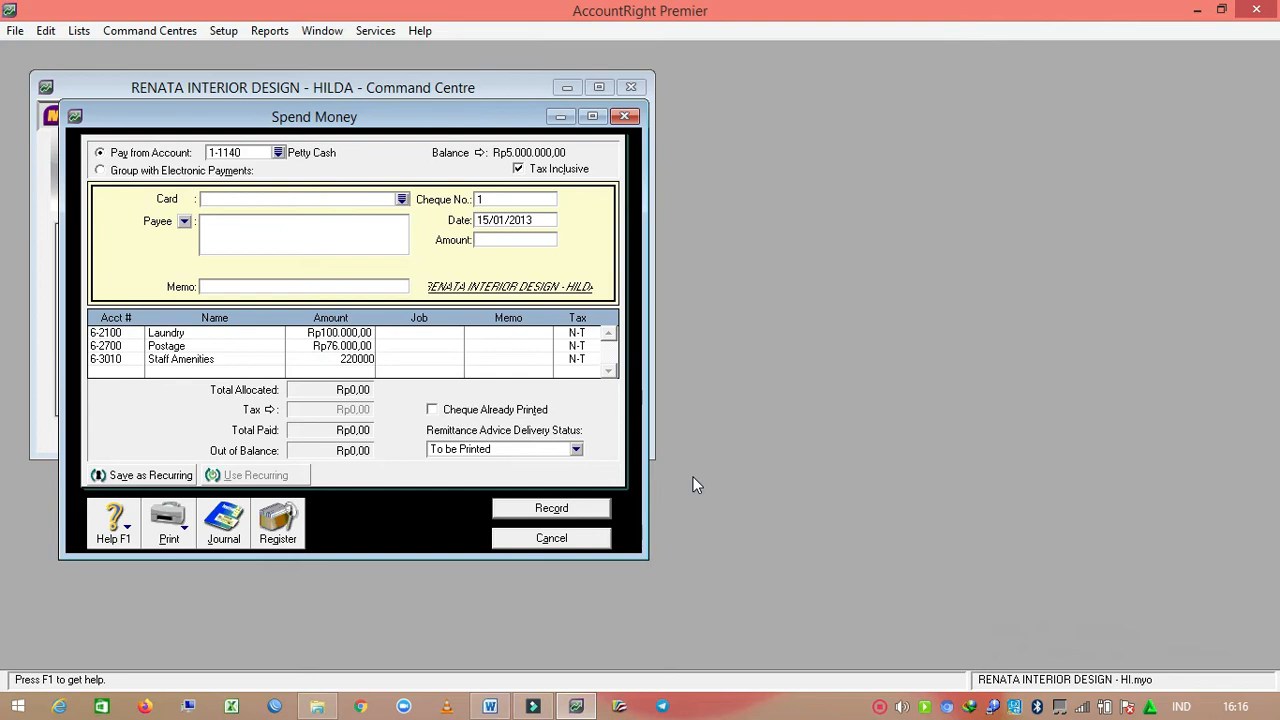
key("Tab")
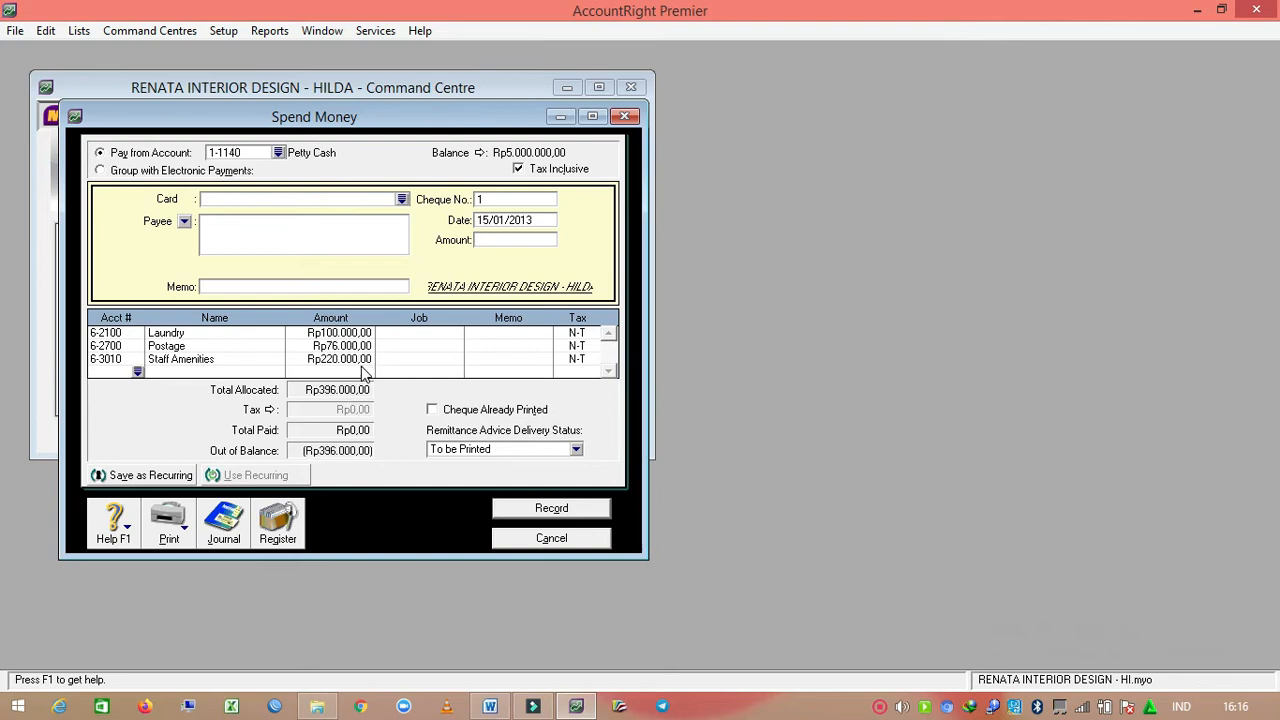
Step: Set the petty cash payment amount to Rp396.000 and record it, leaving the Spend Money form
left_click(518, 241)
key("Tab")
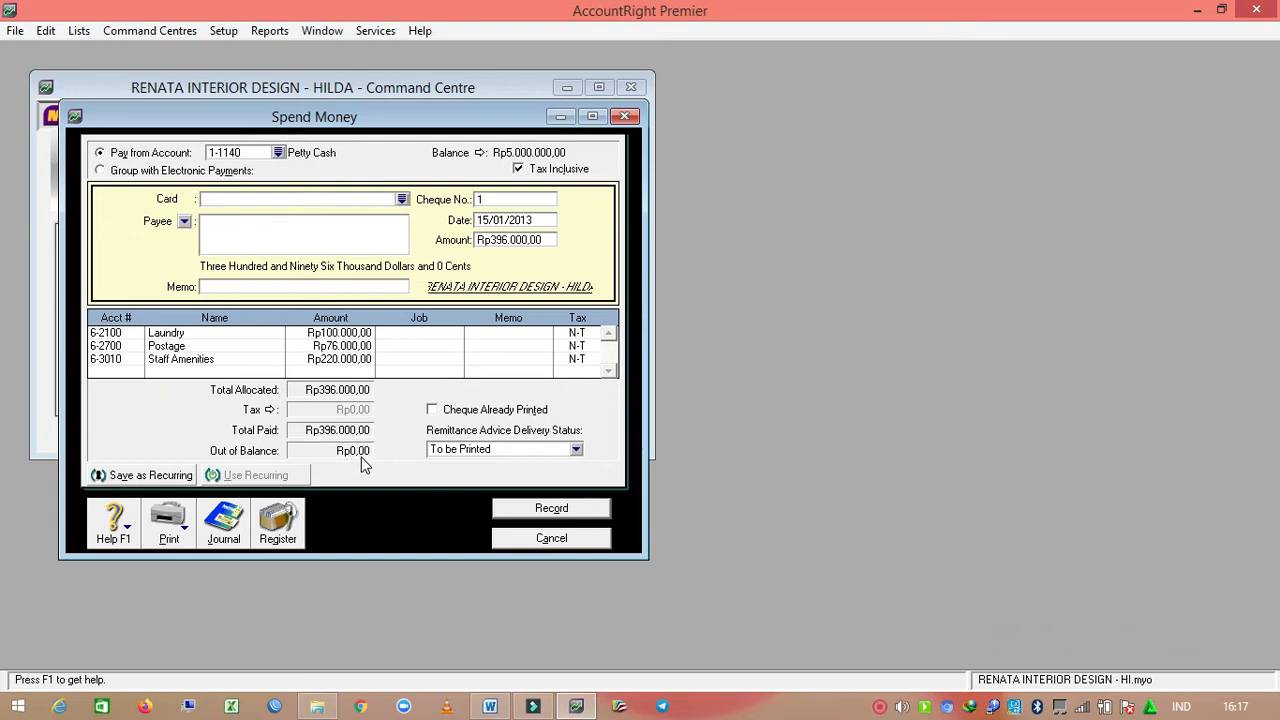
left_click(504, 510)
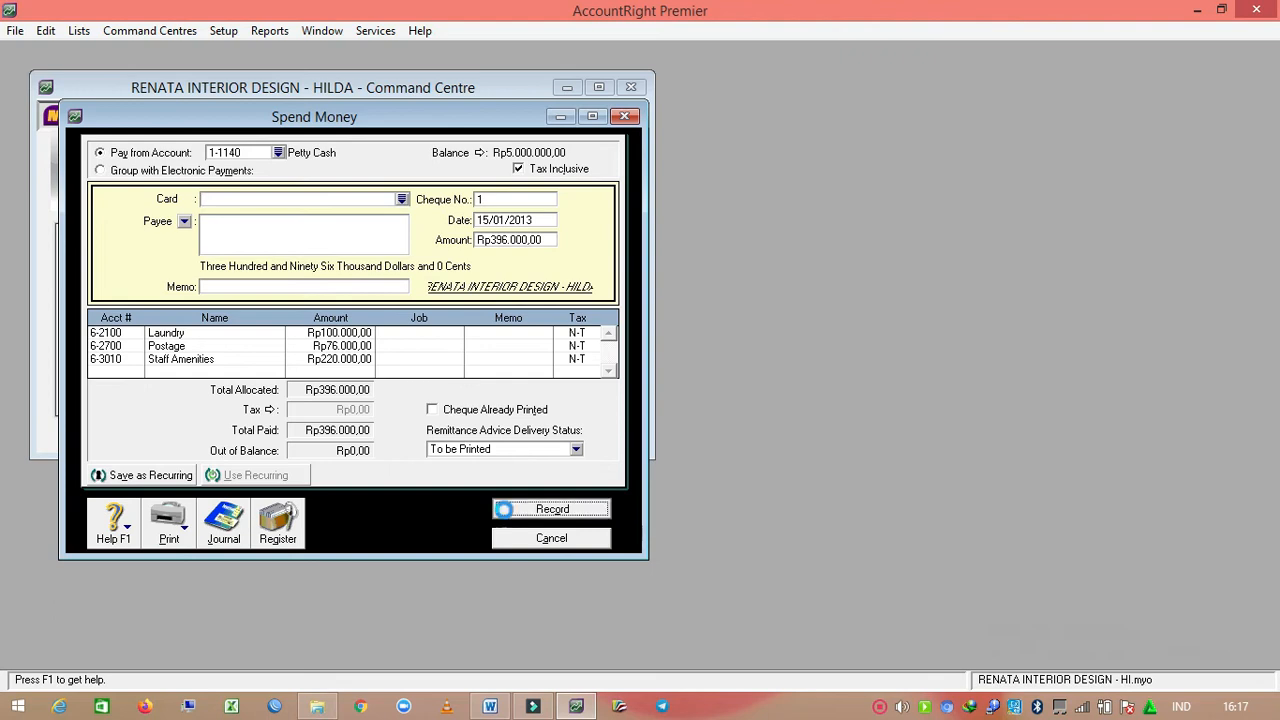
left_click(503, 539)
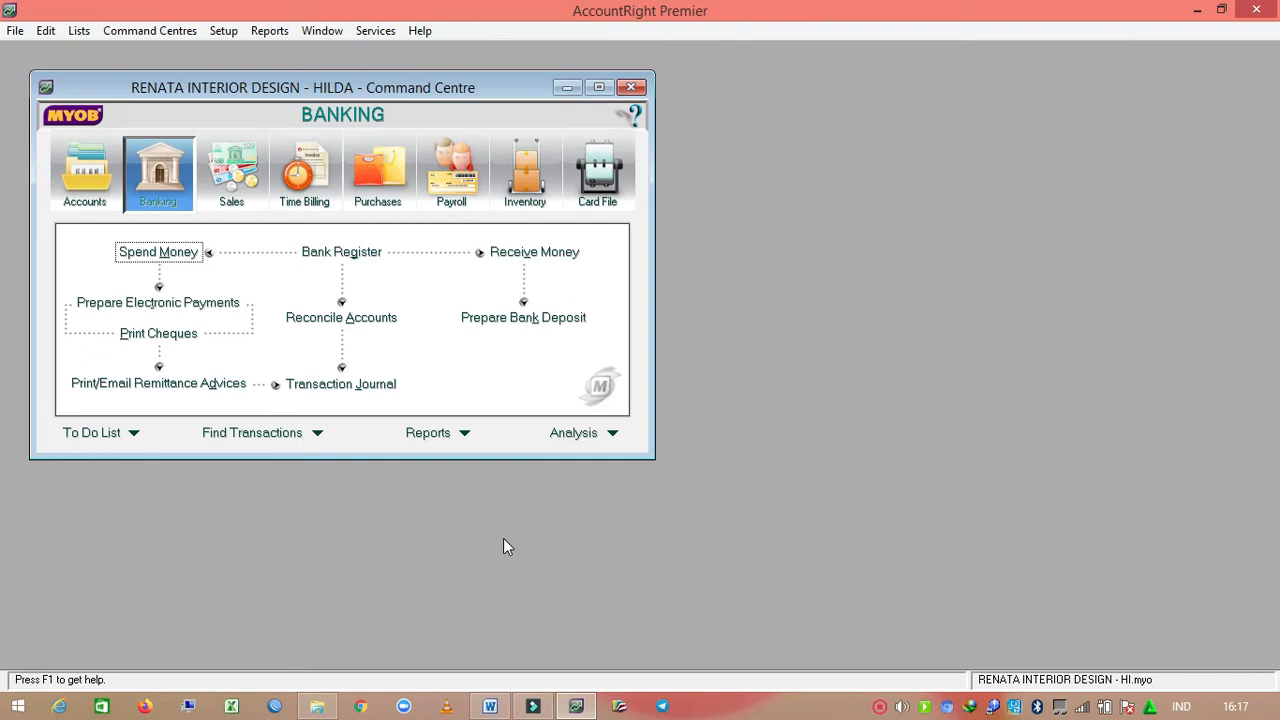
Step: Check the 18/1/13 Bankcard case in the Word assignment, and start a Spend Money entry in AccountRight paid from 2-1110 Bankcard
left_click(490, 706)
scroll(530, 566, "down", 4)
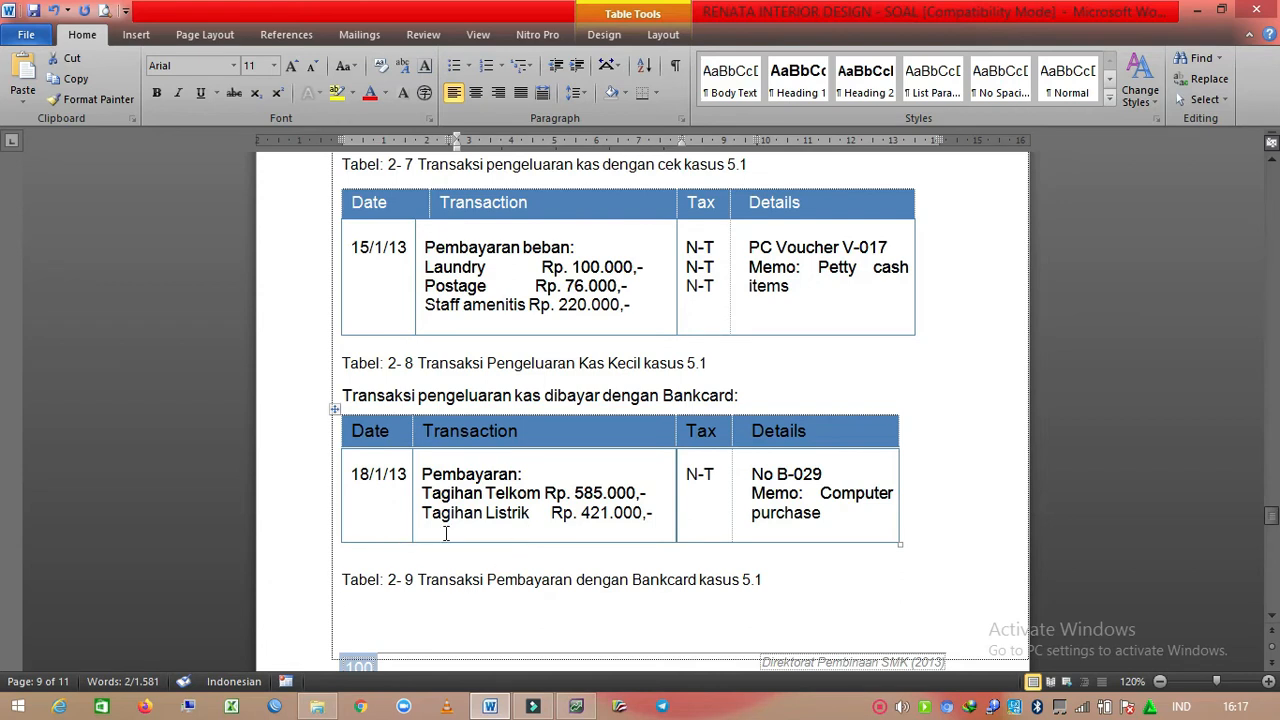
left_click(584, 708)
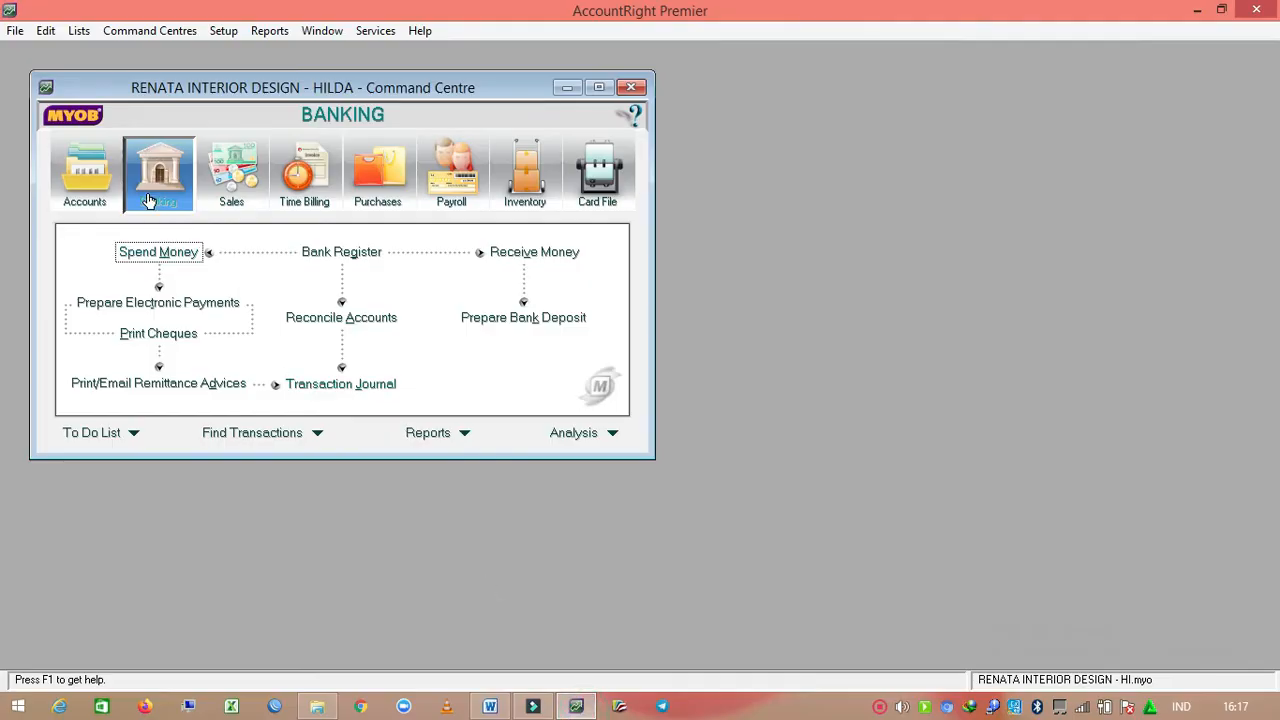
left_click(176, 255)
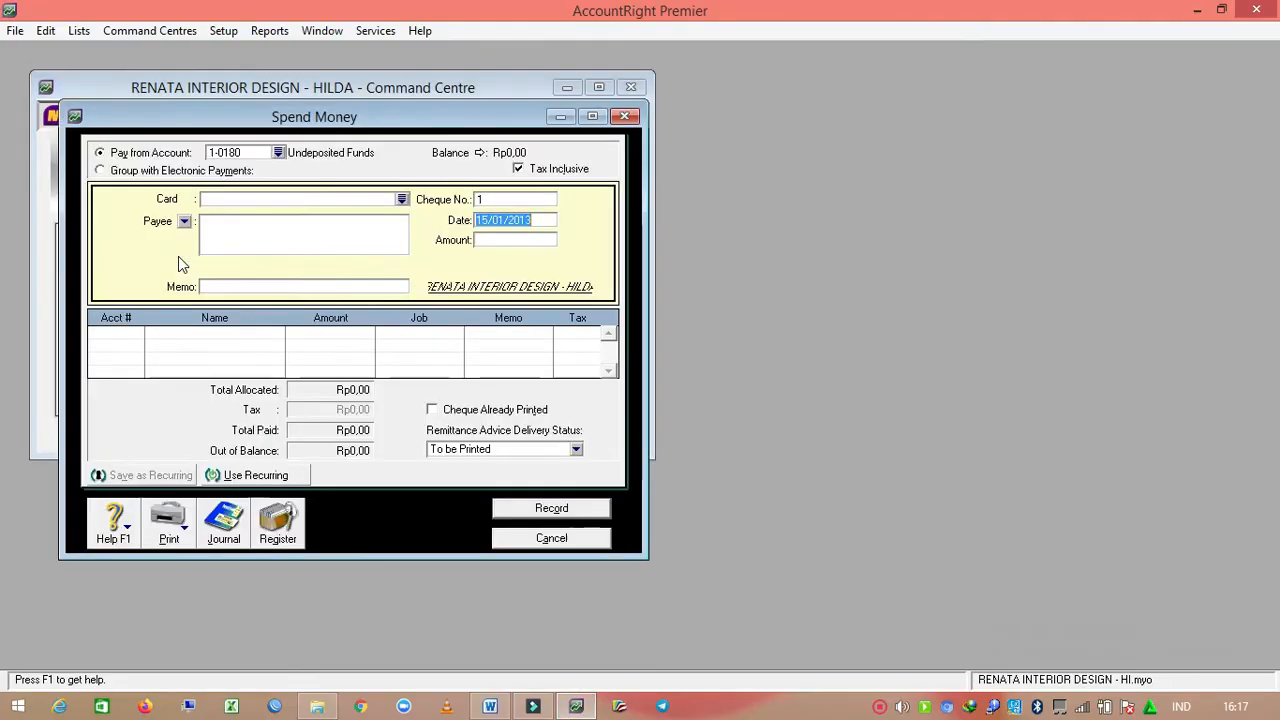
left_click(278, 153)
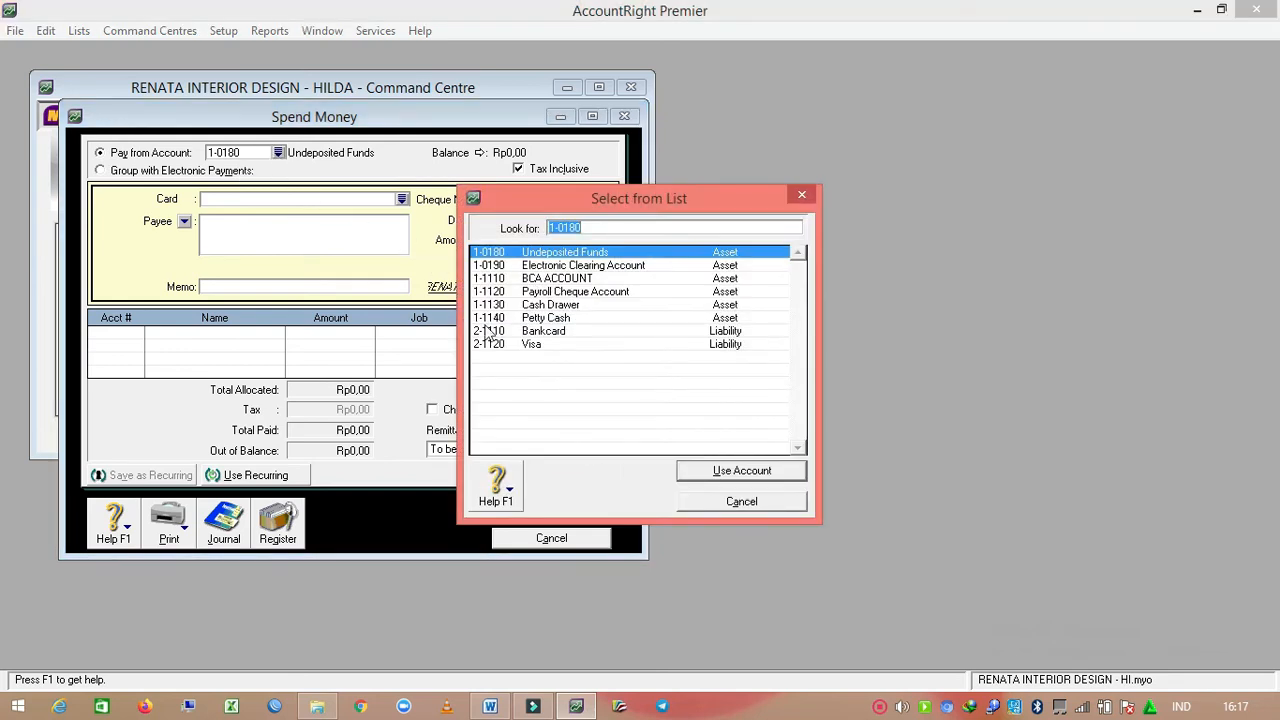
left_click(539, 334)
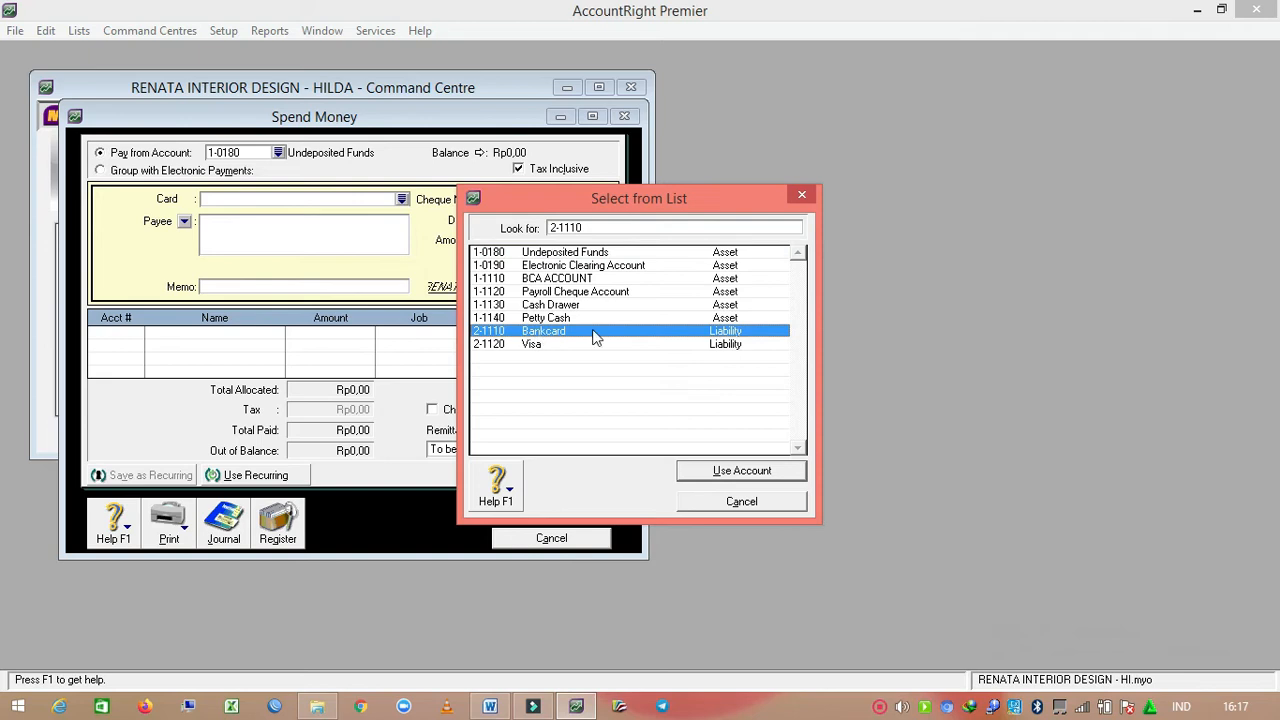
left_click(692, 476)
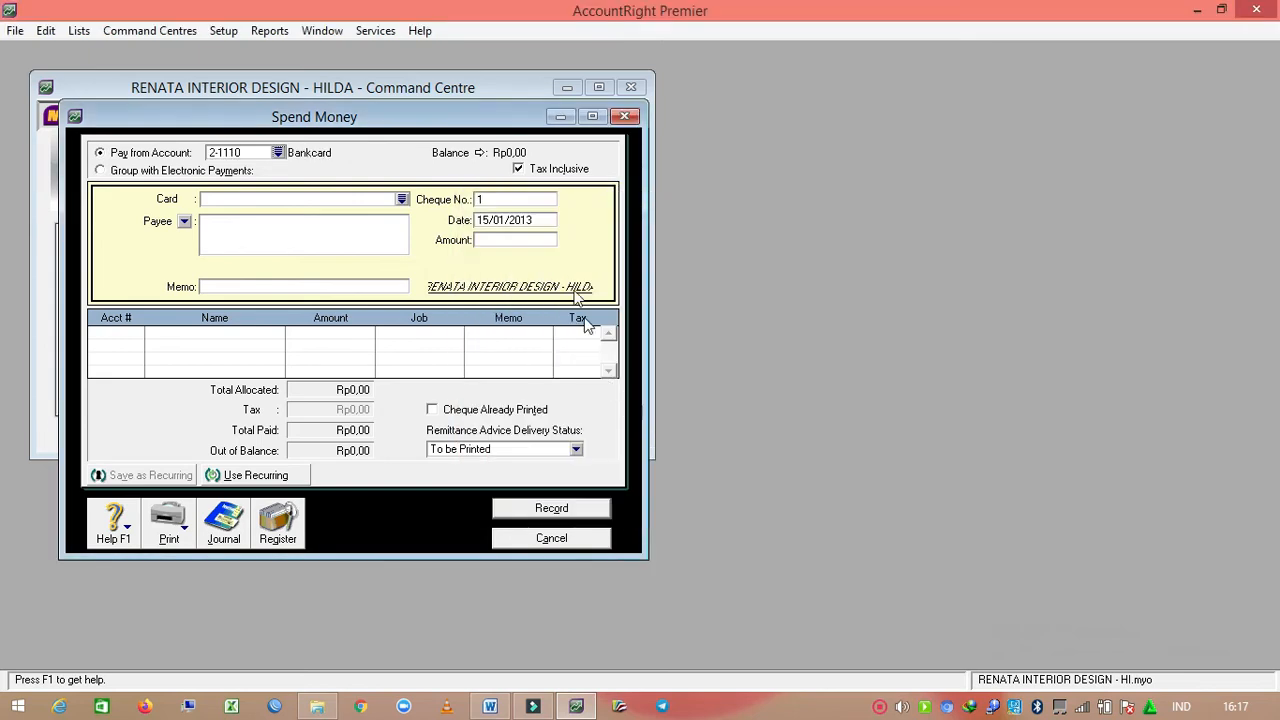
Step: Date the Bankcard payment 18/1/2013, and check its telephone and electricity bills in the Word assignment before returning to AccountRight
left_click(535, 222)
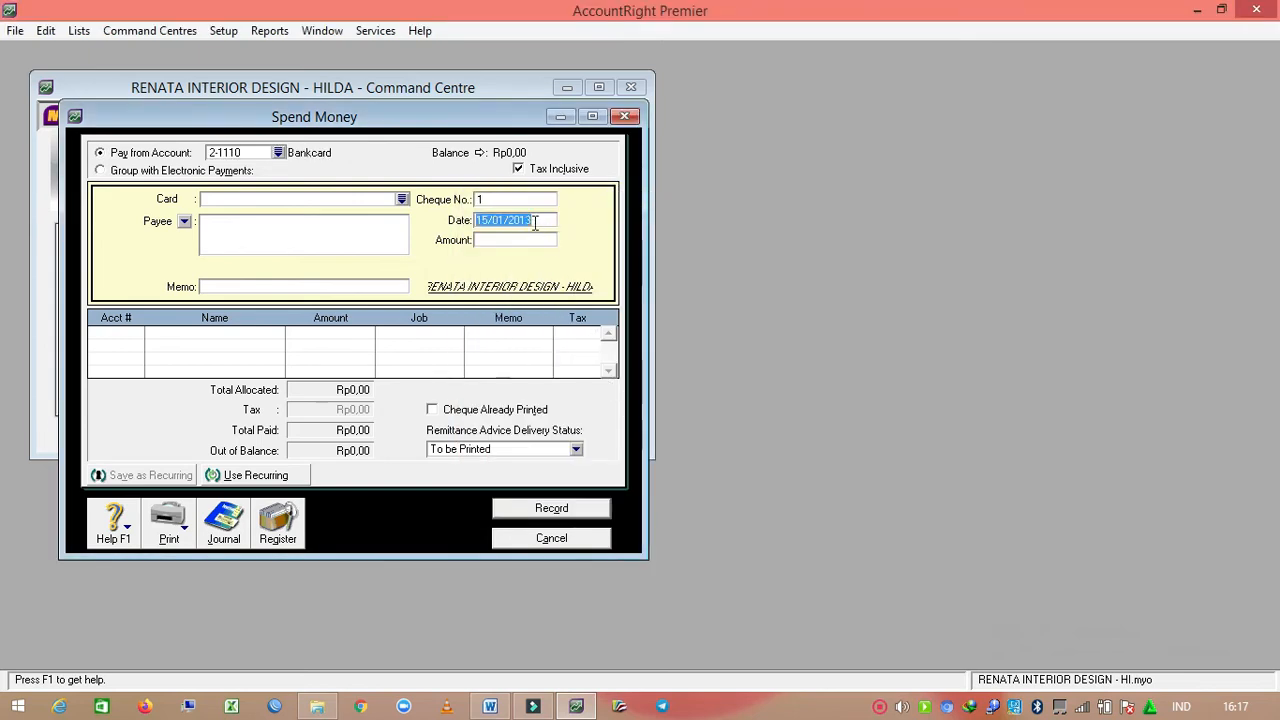
type("18")
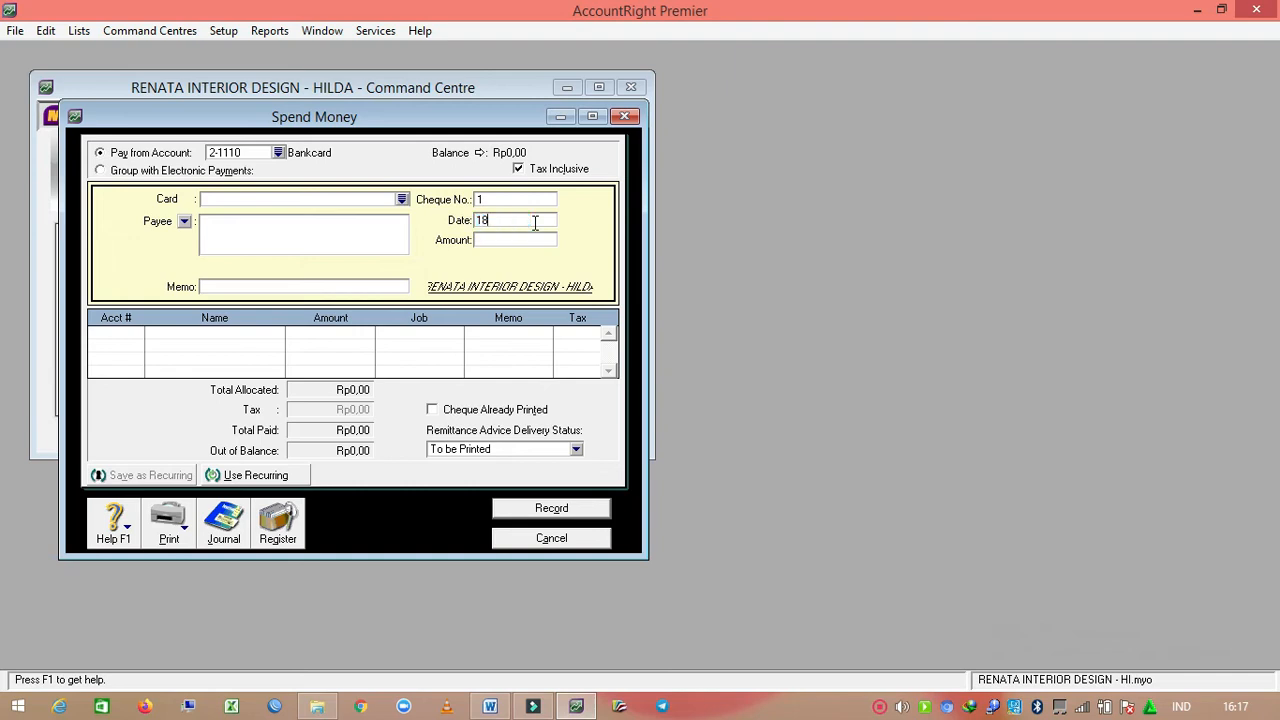
type("/1/2031")
left_click(490, 706)
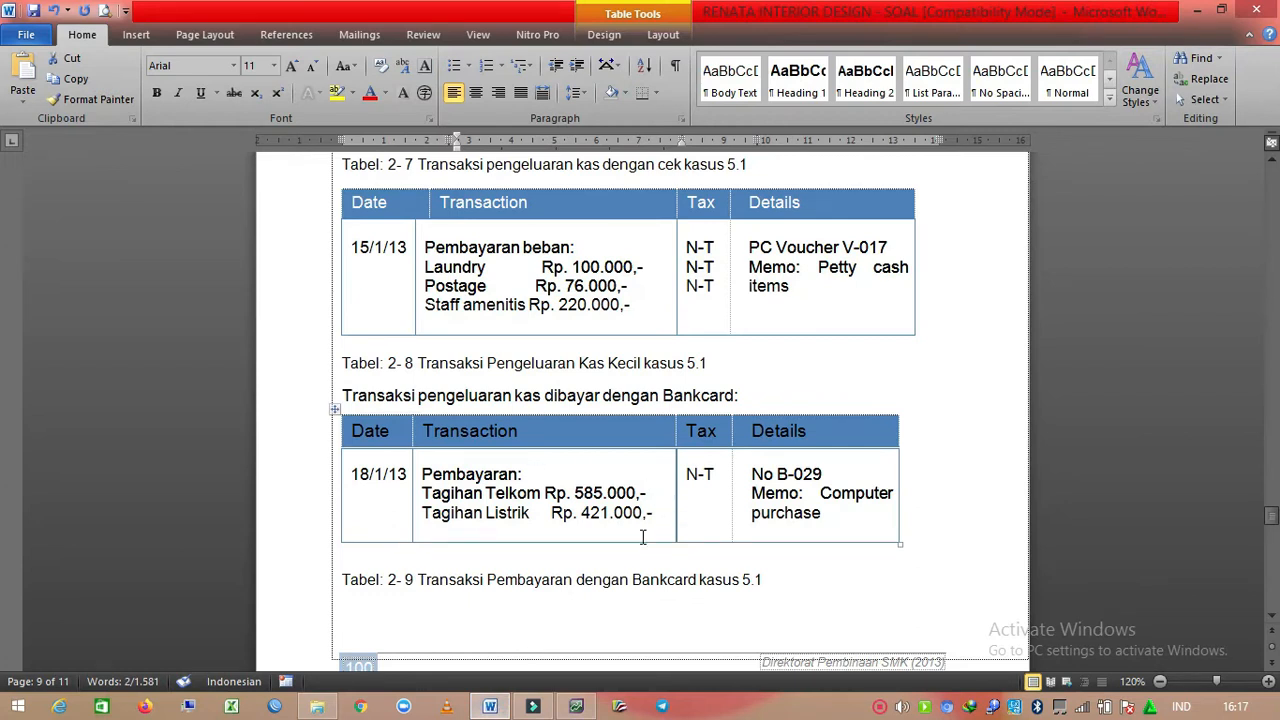
left_click(508, 708)
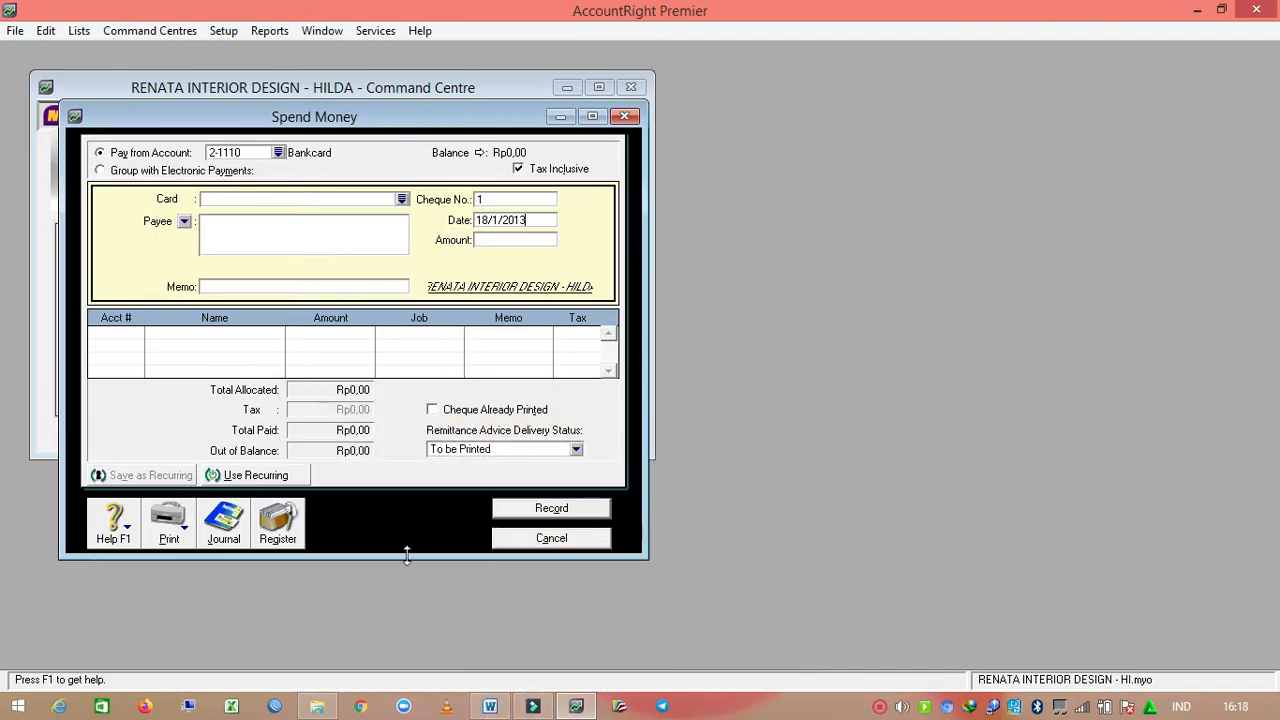
Step: Add an allocation line of Rp585.000 for ledger account 6-3100 Telephone
left_click(136, 344)
left_click(137, 335)
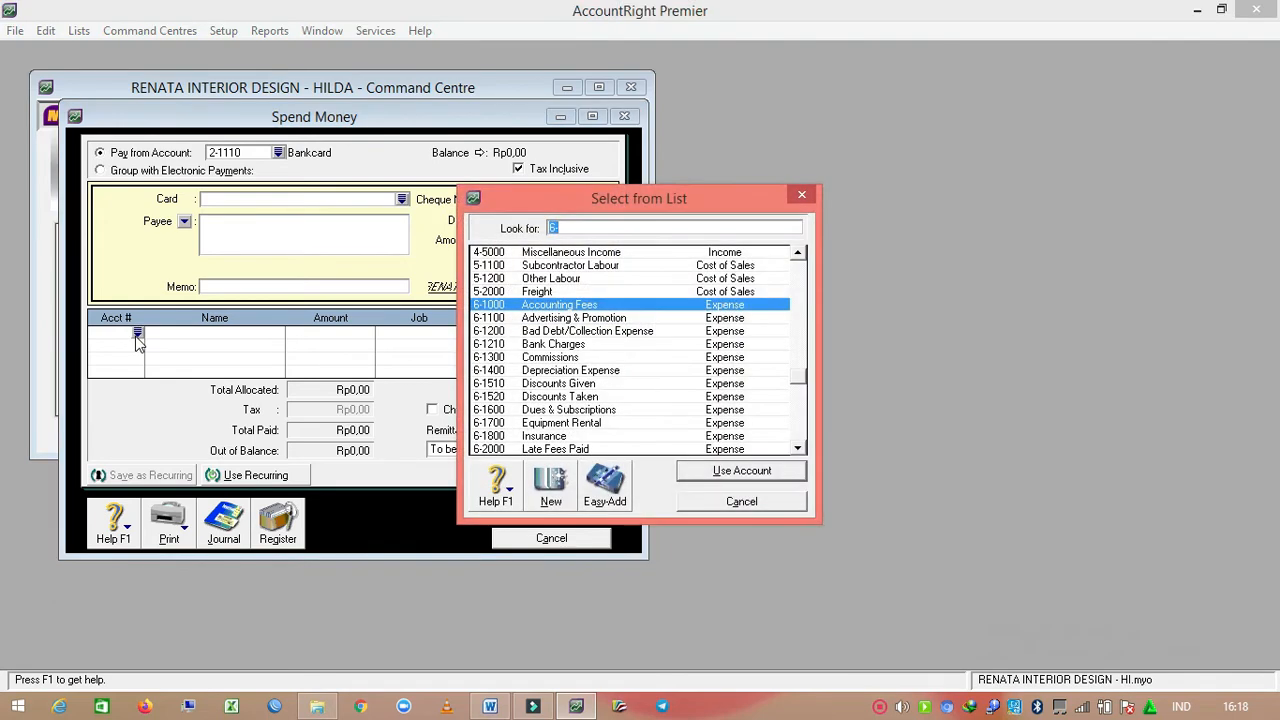
type("631")
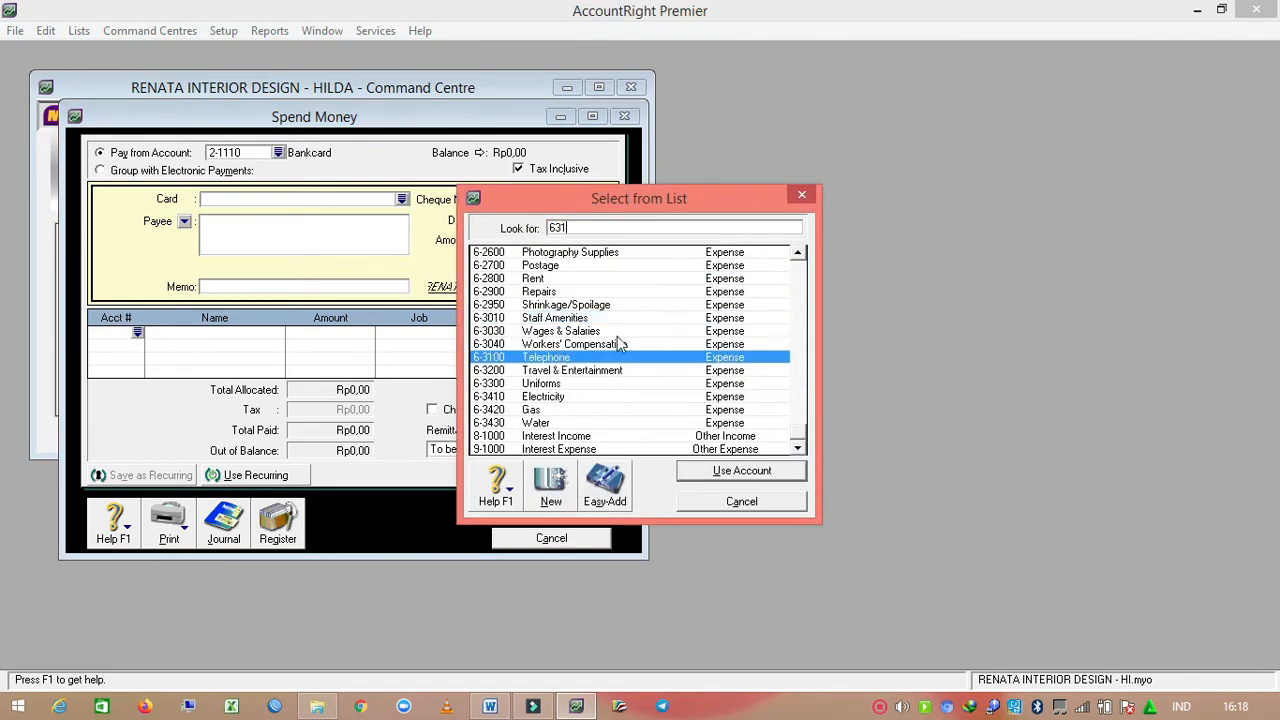
left_click(718, 474)
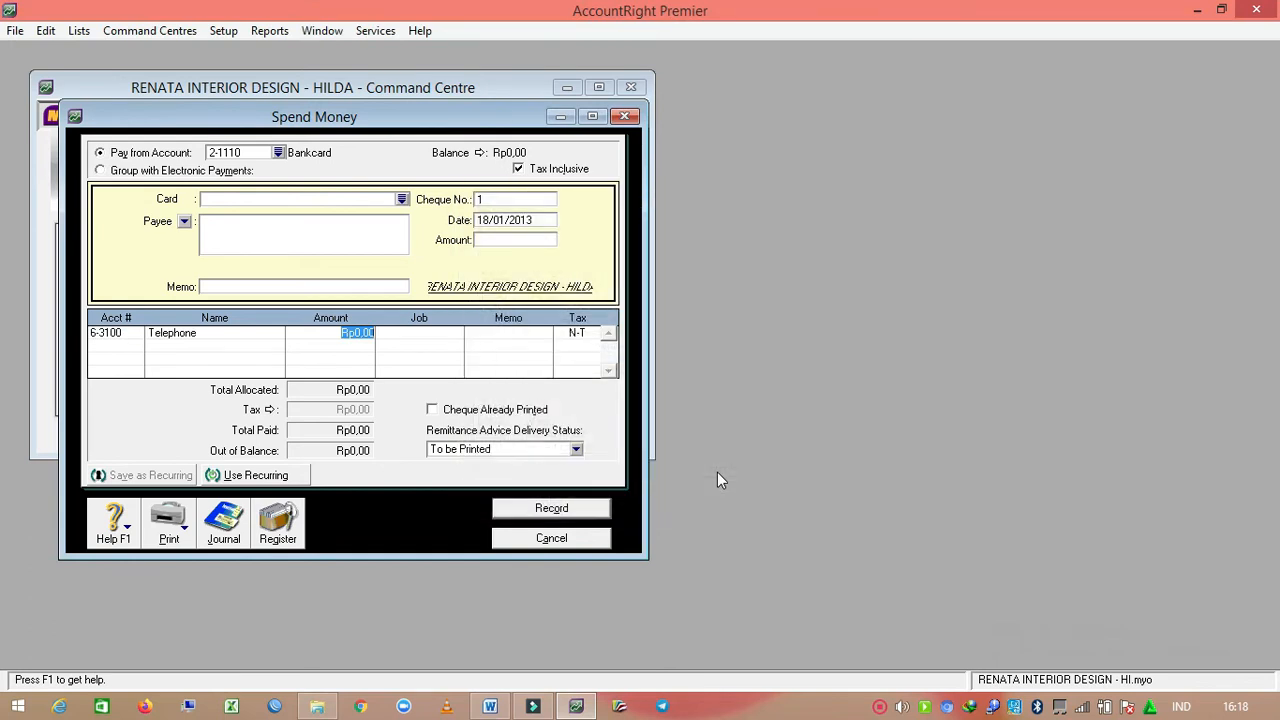
type("585.000")
key("Return")
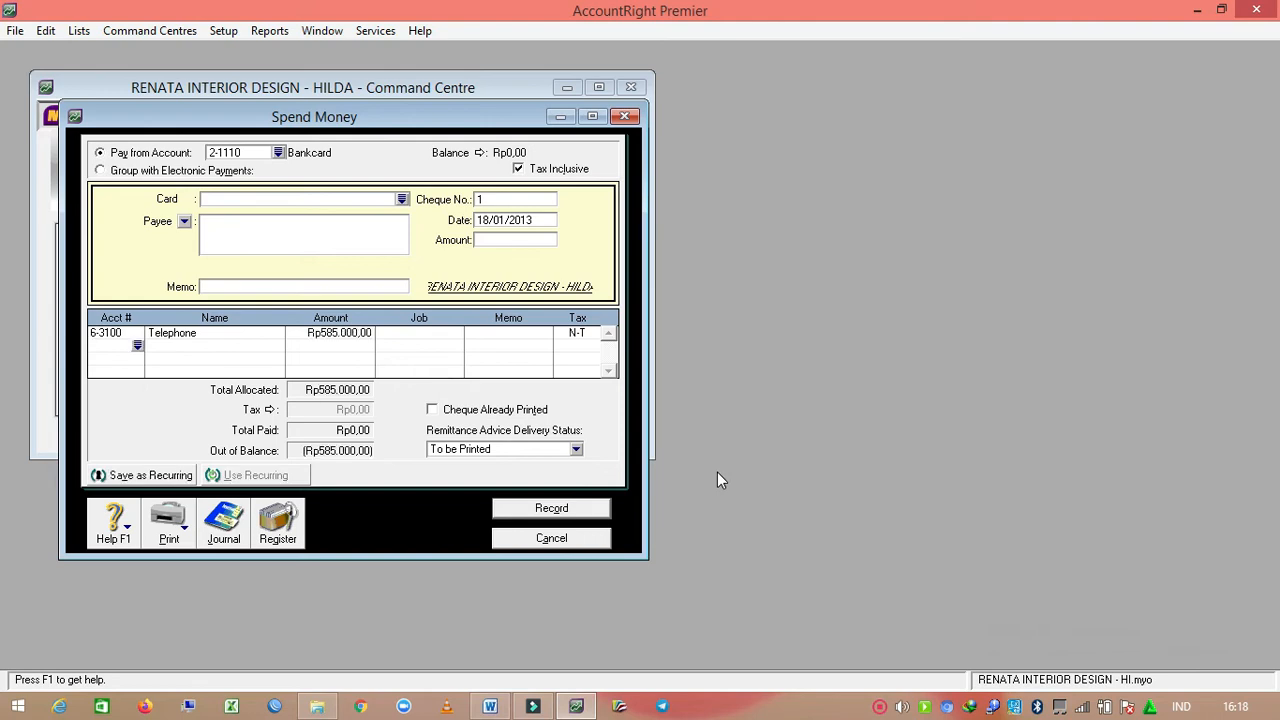
Step: Add a second allocation line of Rp421.000 for ledger account 6-3410 Electricity
left_click(138, 345)
type("634")
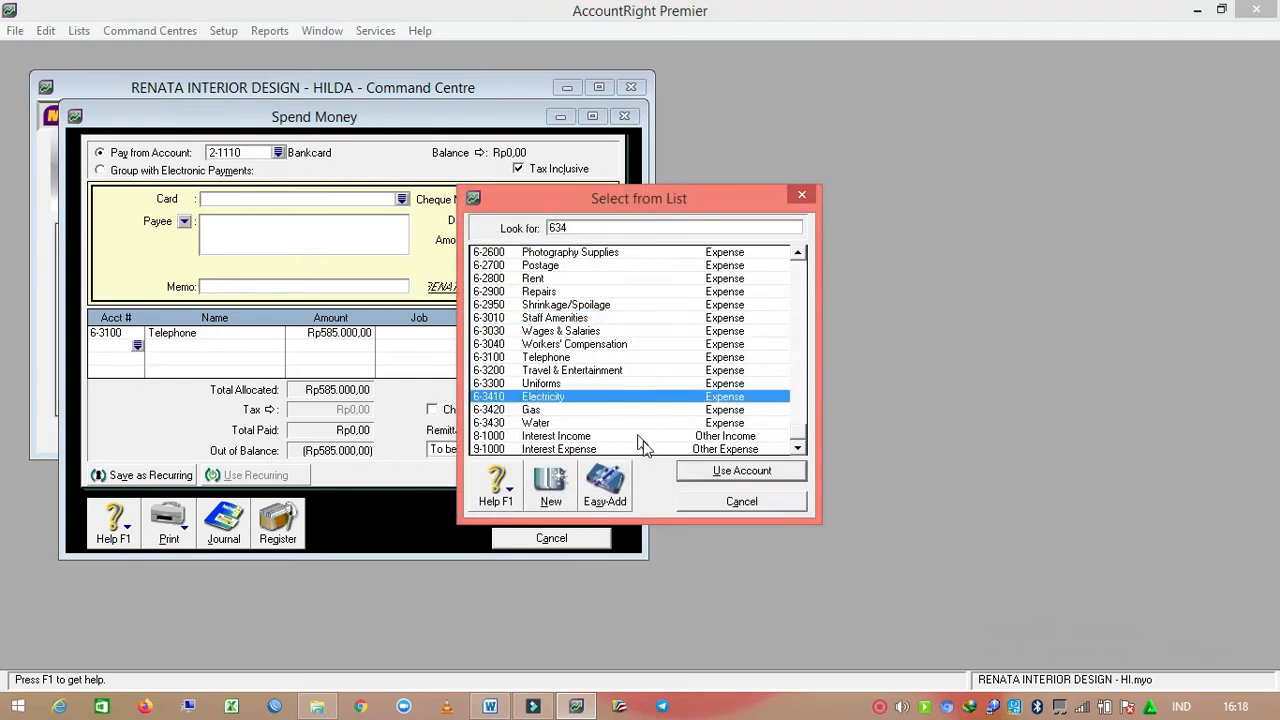
left_click(686, 472)
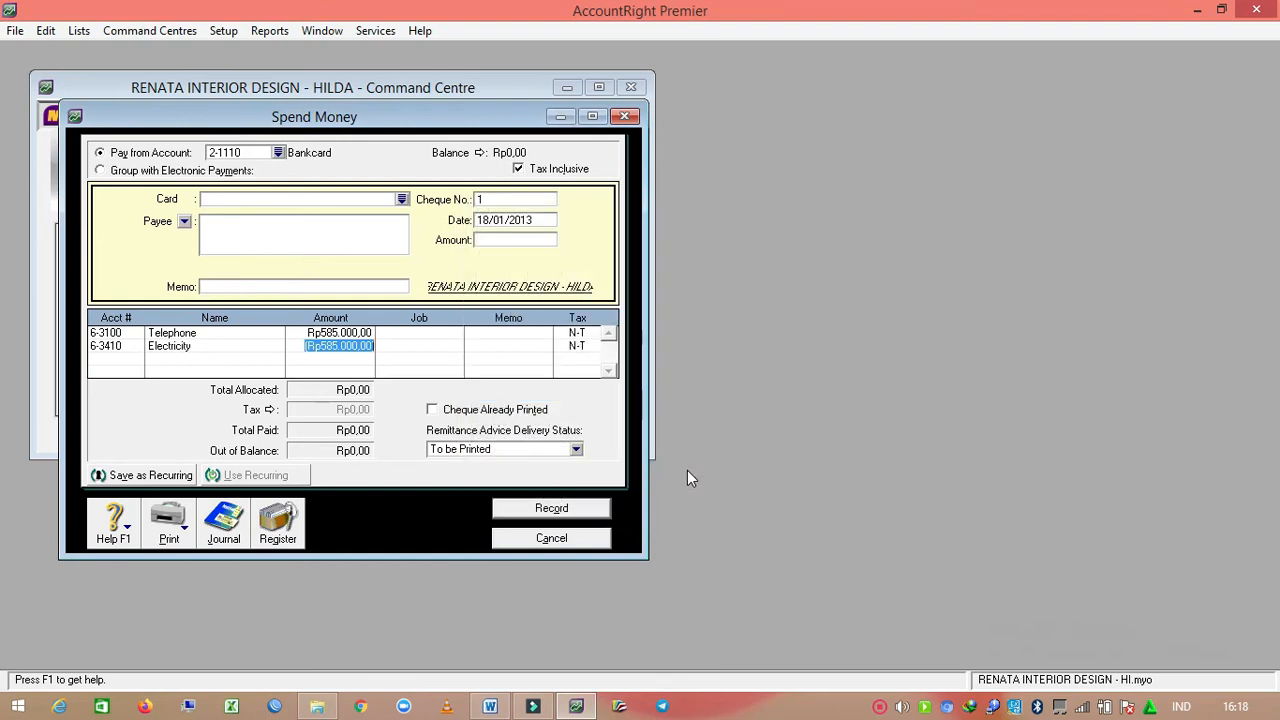
type("421.000")
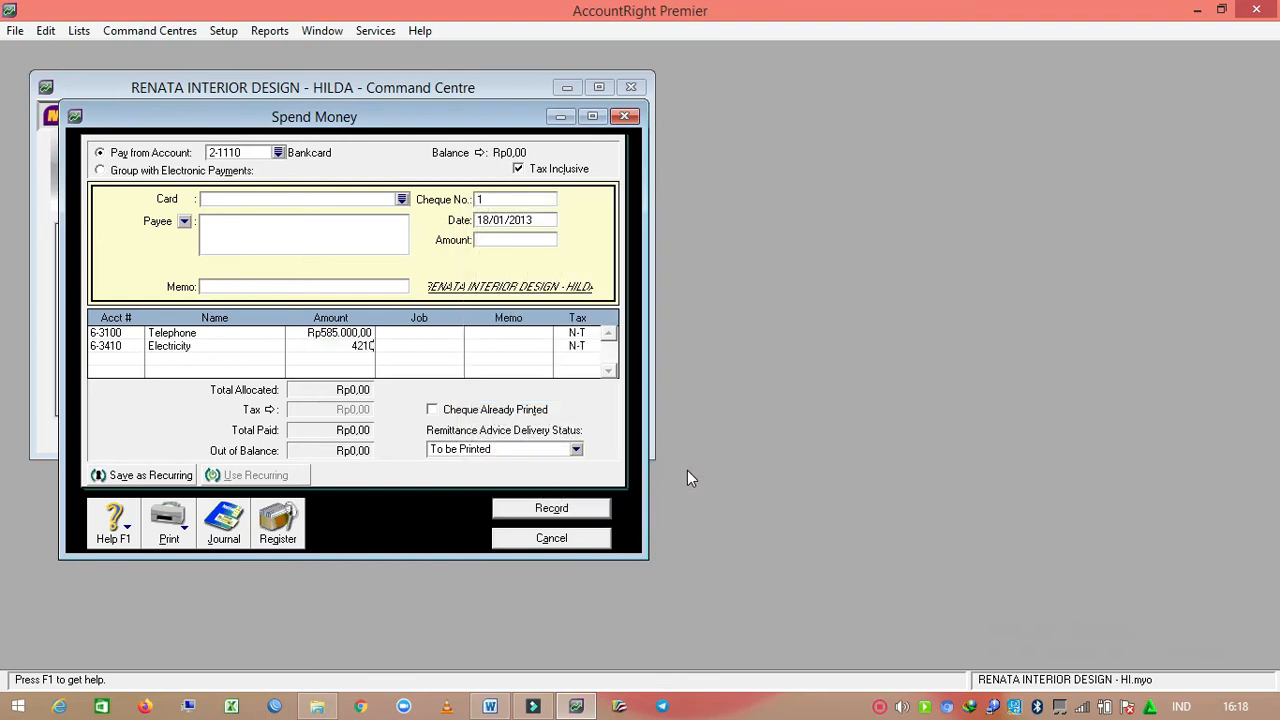
key("Return")
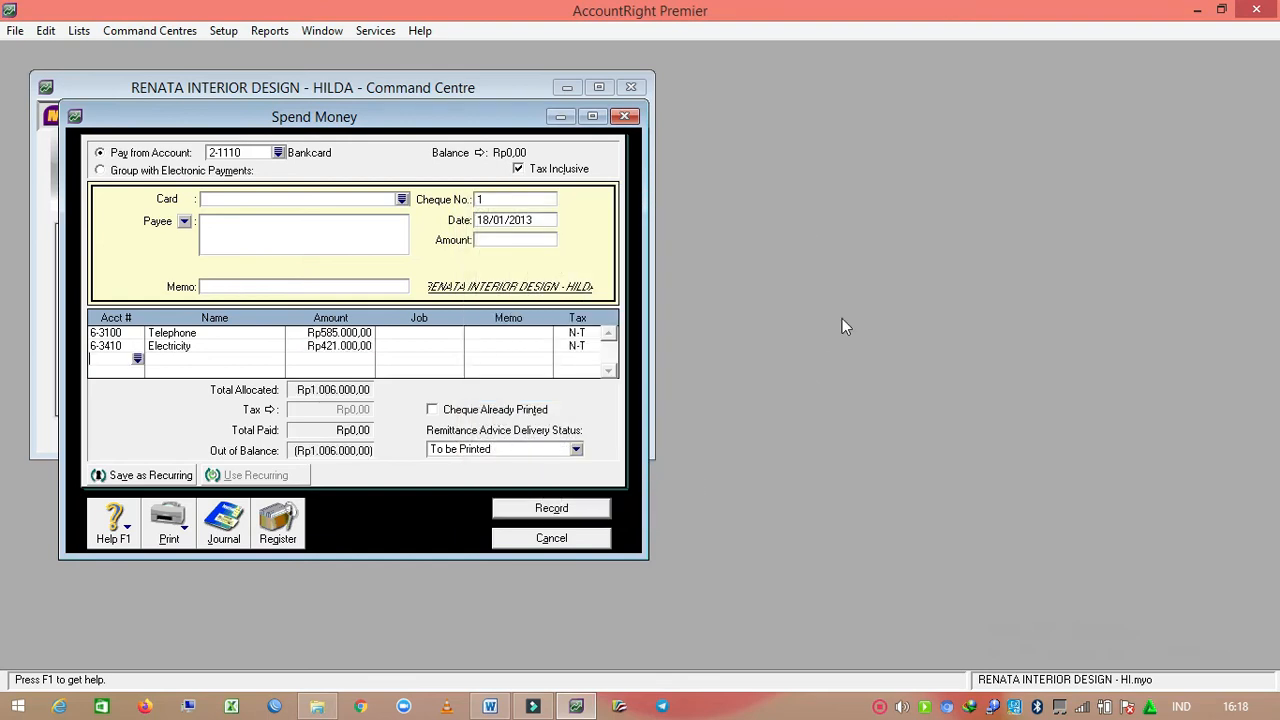
Step: Set the Bankcard payment amount to Rp1.006.000 and record it, leaving the Spend Money form
left_click(492, 240)
key("Tab")
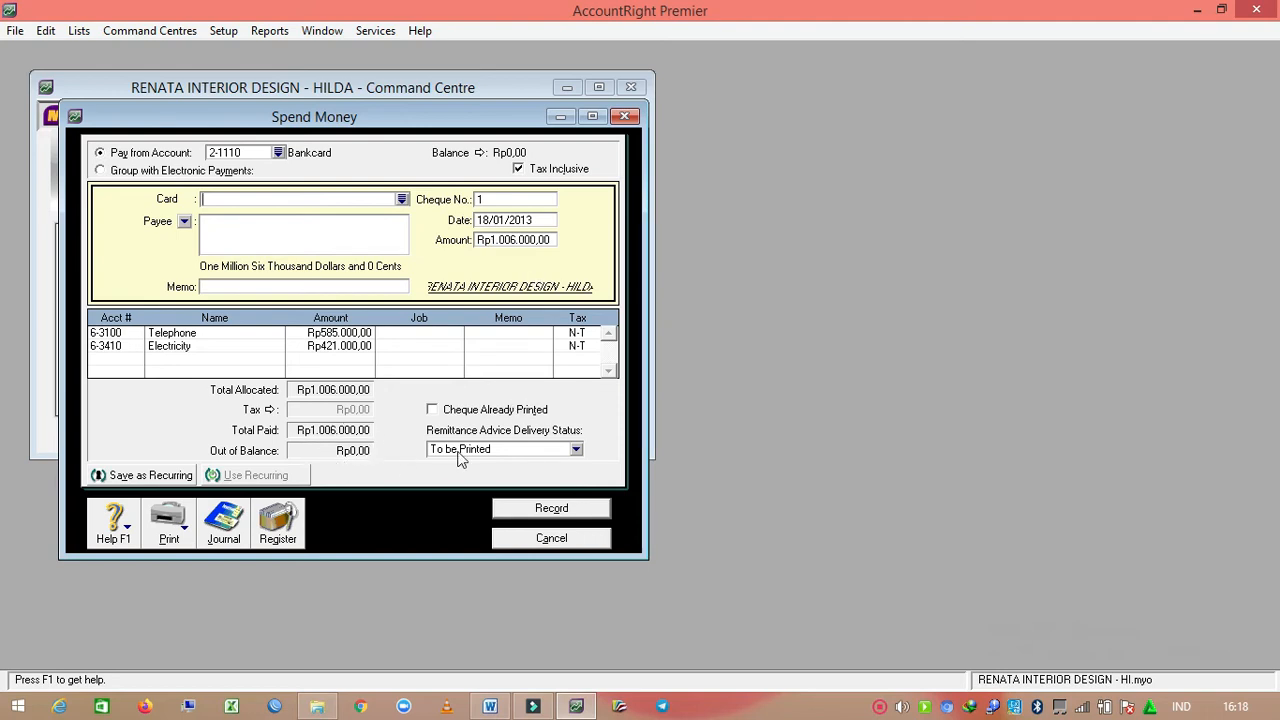
left_click(527, 512)
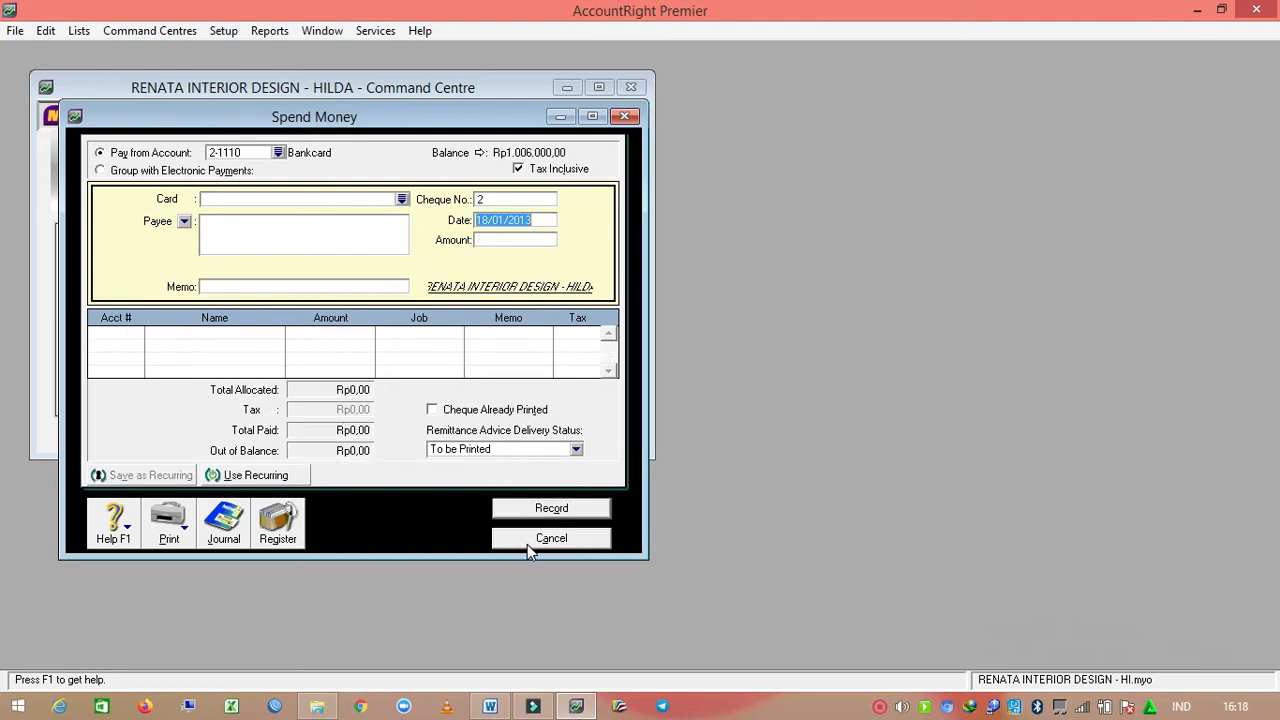
left_click(527, 543)
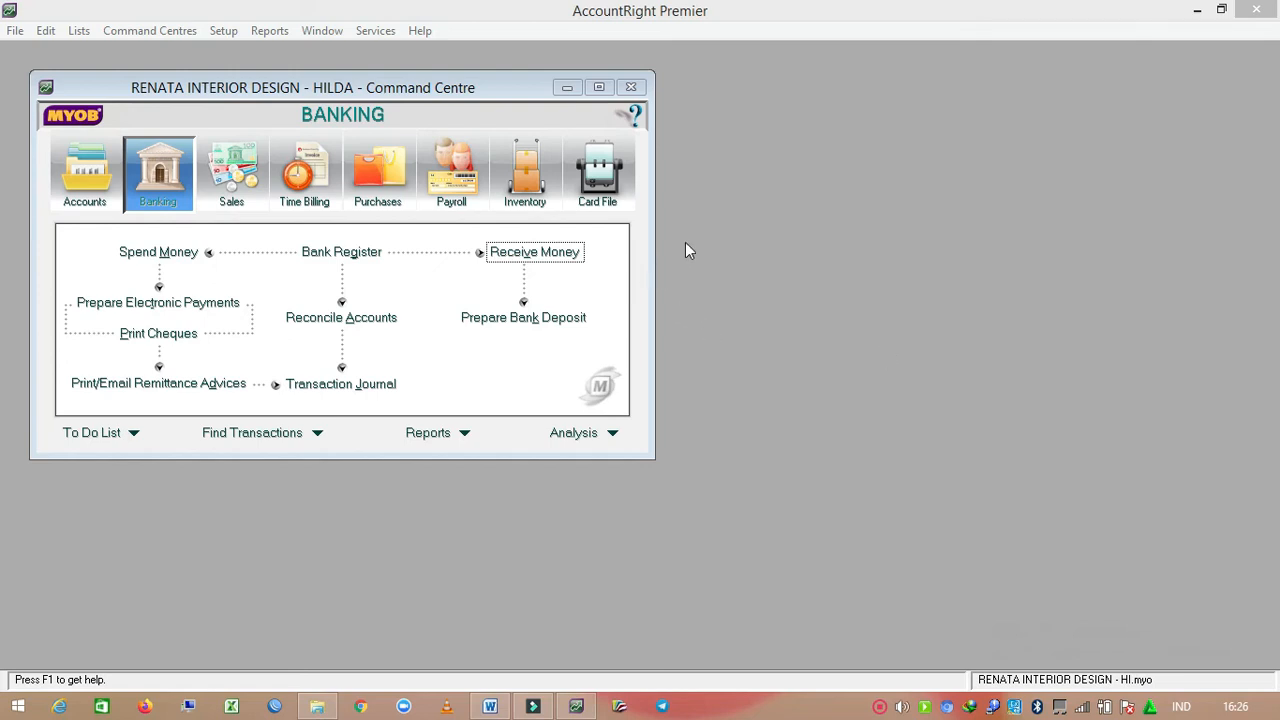
Step: Check the 20/1/13 cash receipt in the Word assignment, and start a Receive Money entry in AccountRight deposited to 1-1130 Cash Drawer
left_click(489, 706)
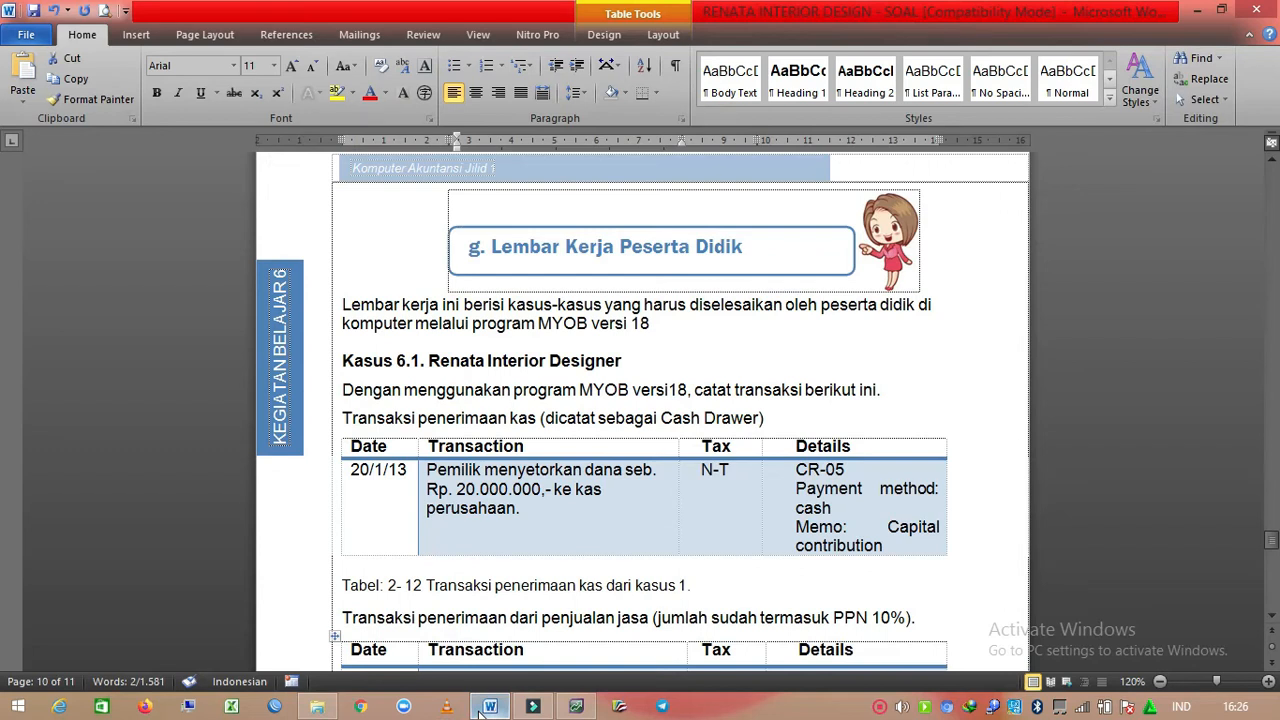
scroll(463, 509, "down", 1)
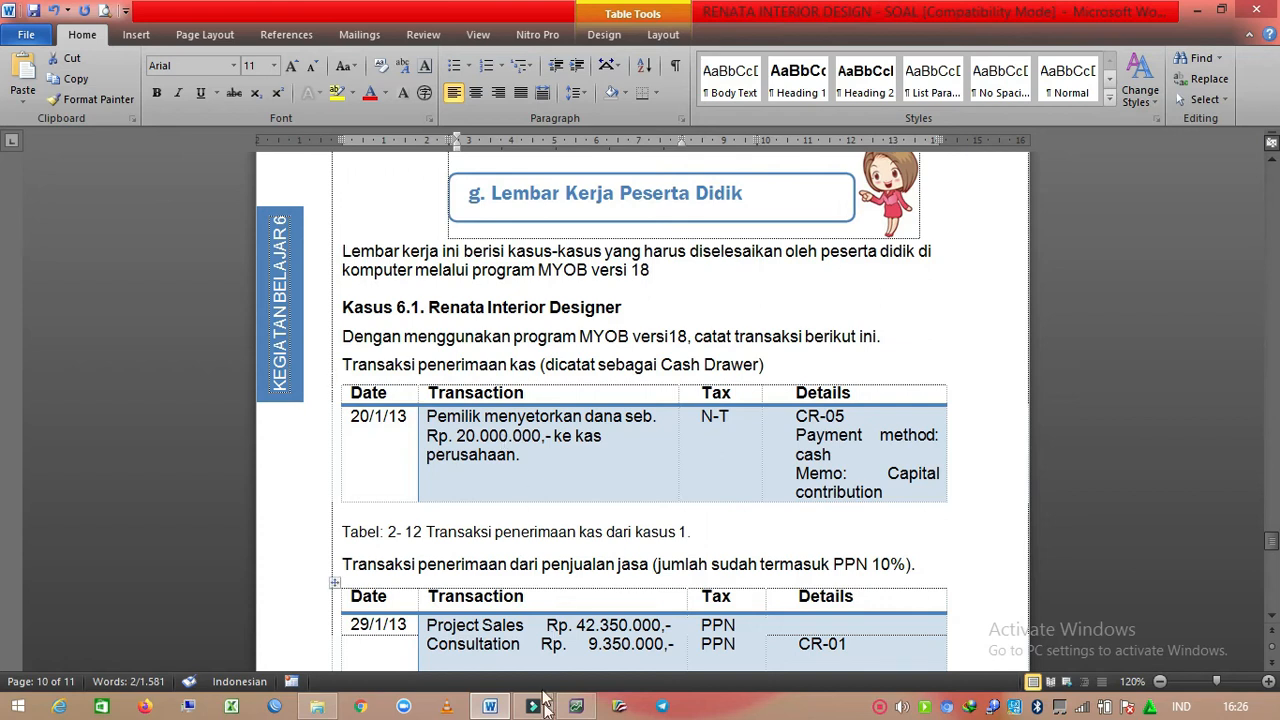
left_click(576, 706)
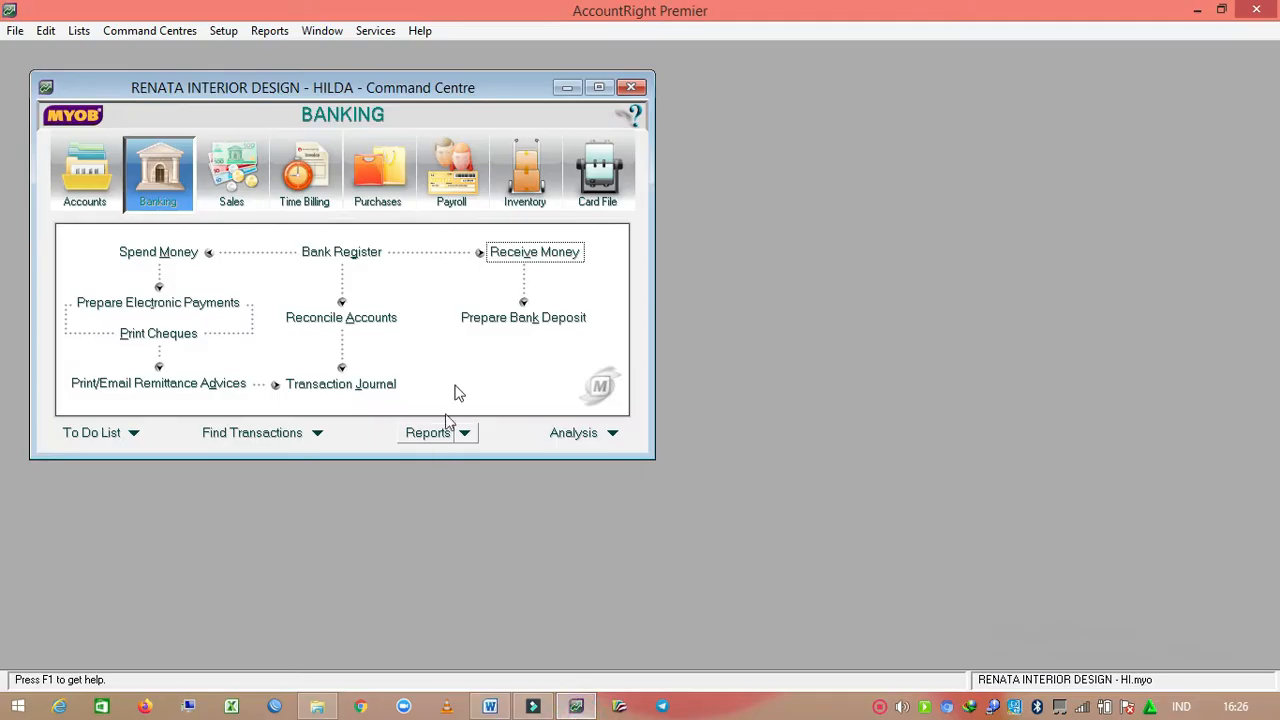
left_click(535, 253)
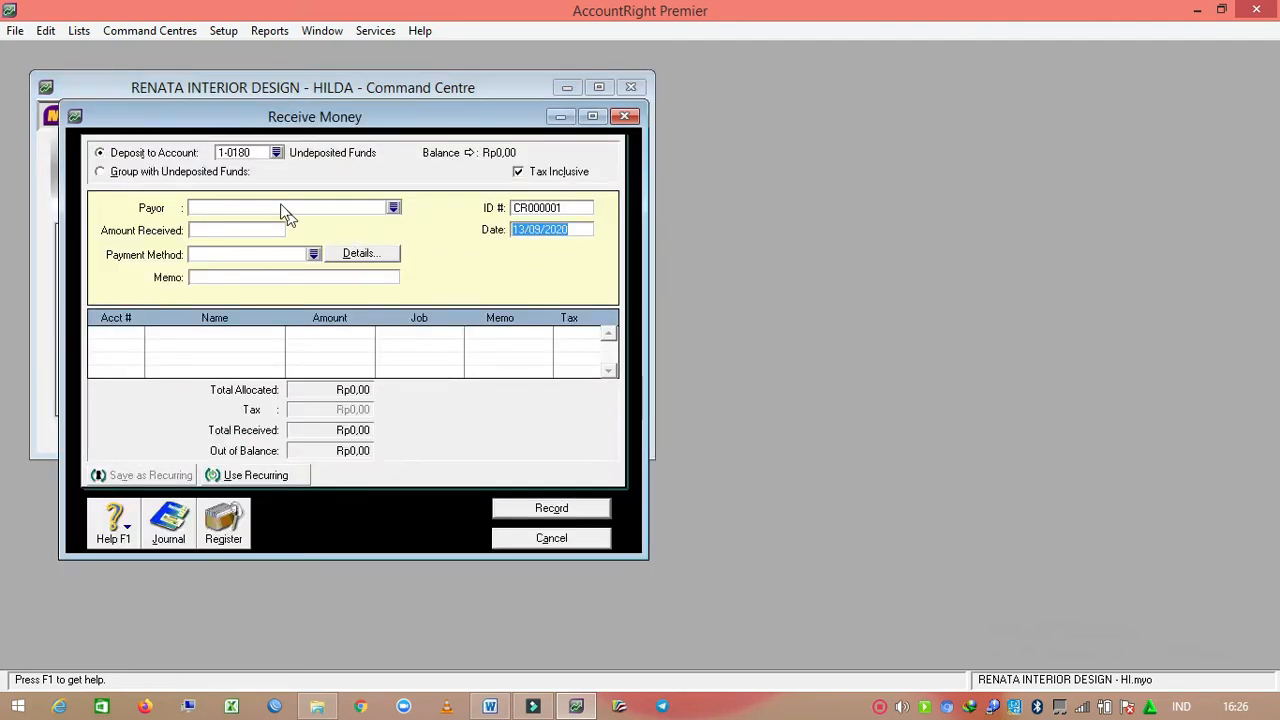
left_click(276, 153)
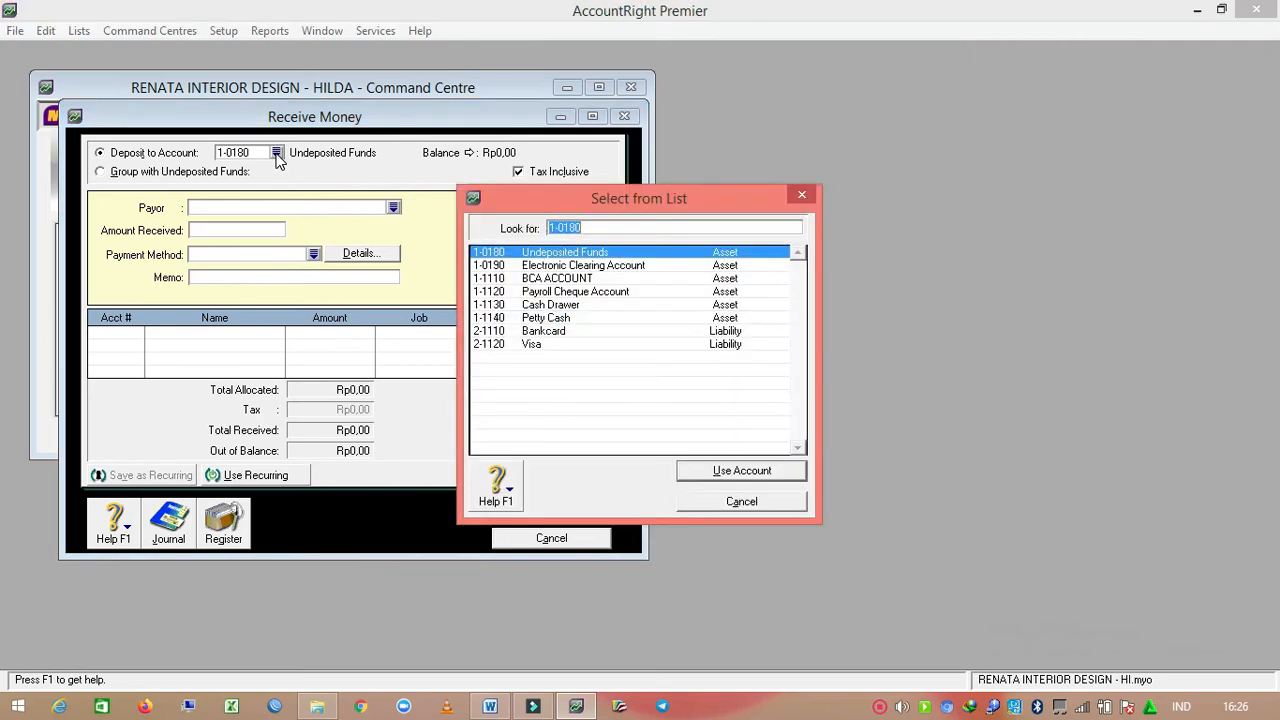
left_click(557, 307)
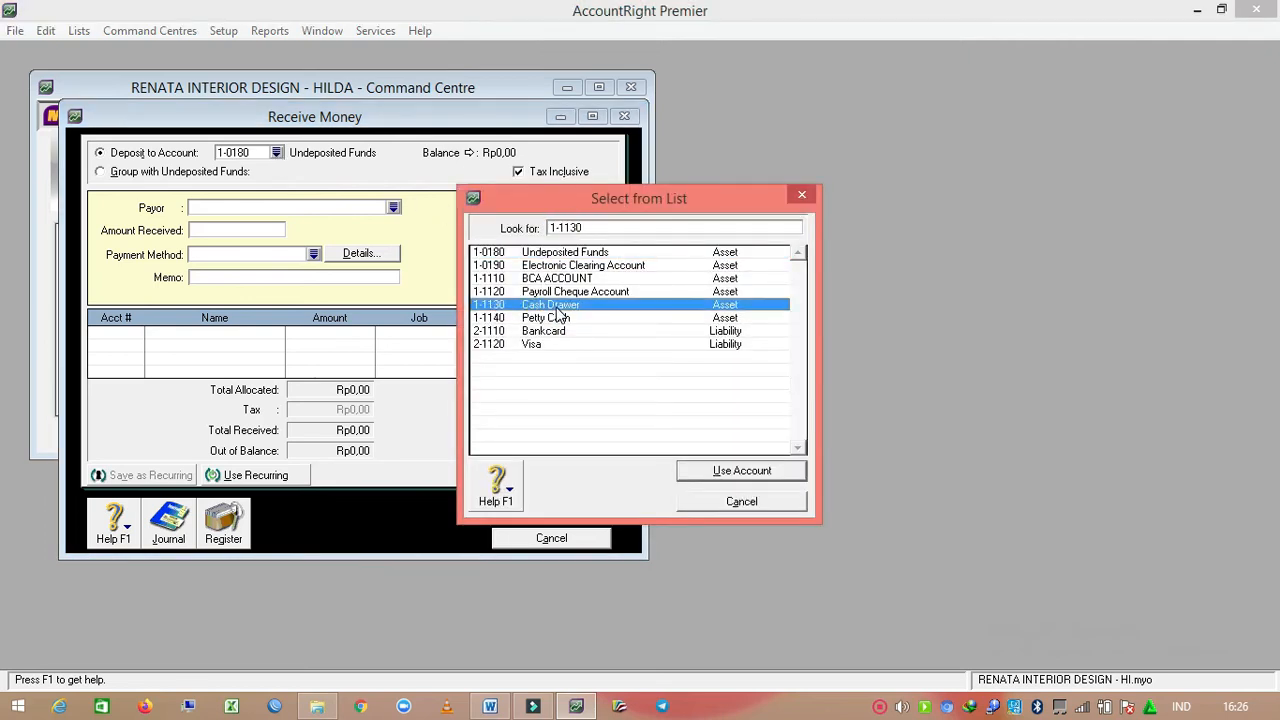
left_click(729, 471)
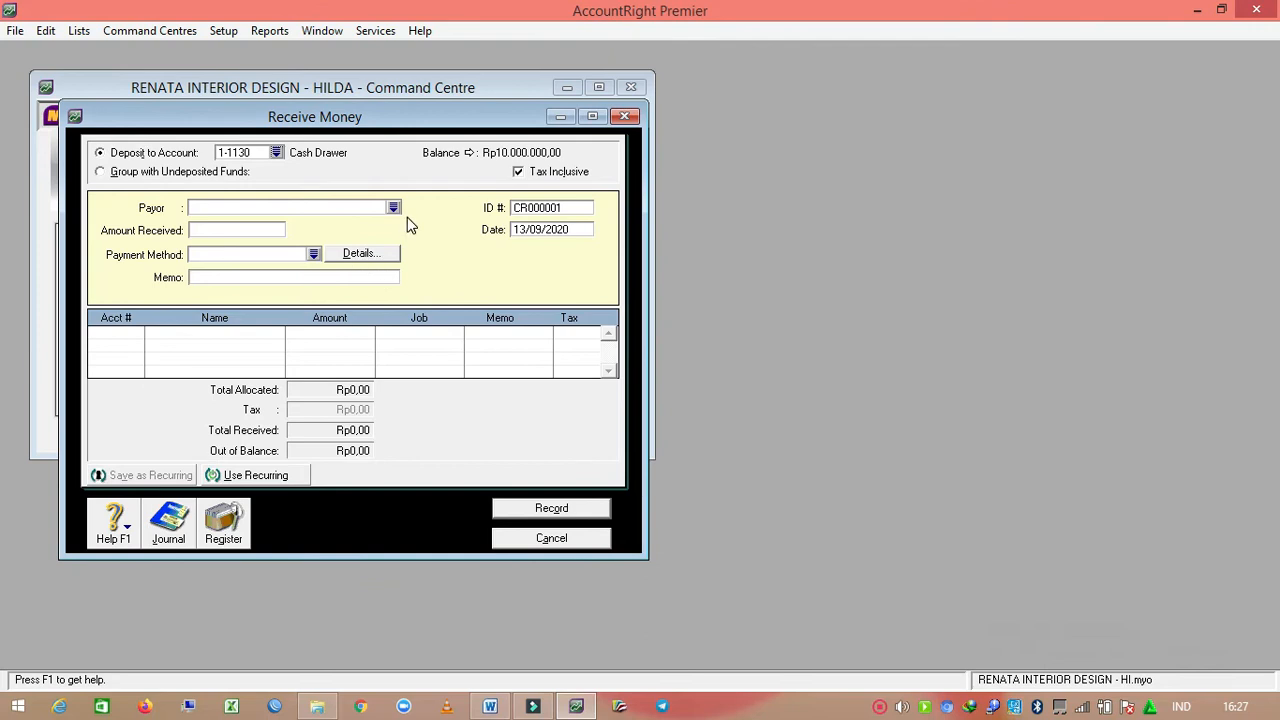
Step: Recheck the receipt in the Word assignment, then date the AccountRight entry 20/1/2013 with an amount received of Rp20.000.000
left_click(555, 229)
left_click(508, 708)
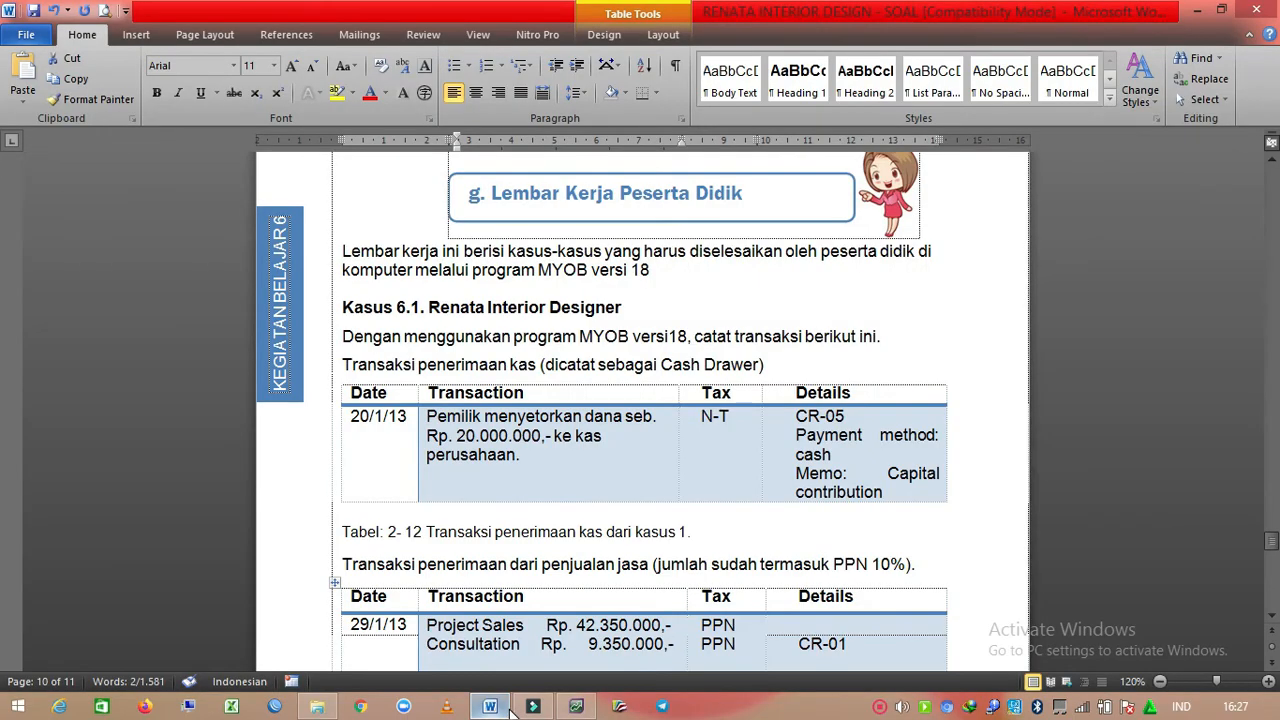
left_click(576, 706)
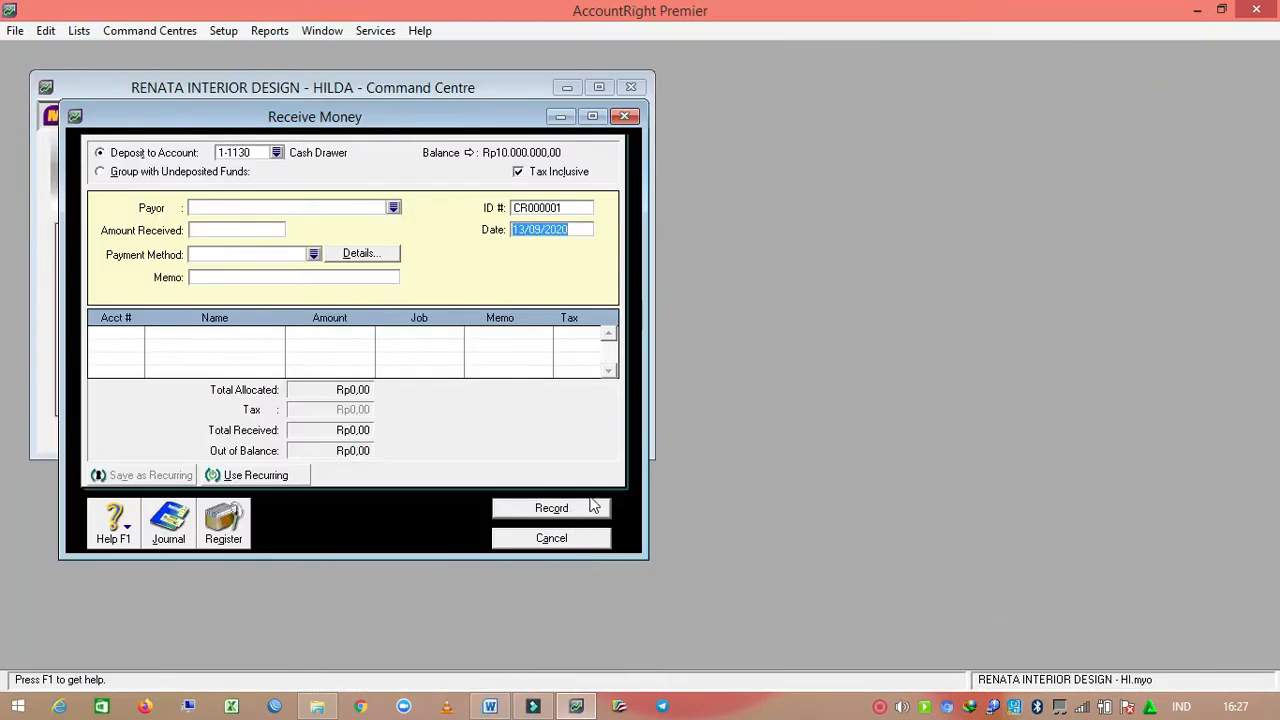
type("3")
key("BackSpace")
type("20/1/")
key("BackSpace")
key("BackSpace")
type("2013")
left_click(236, 232)
type("20000000")
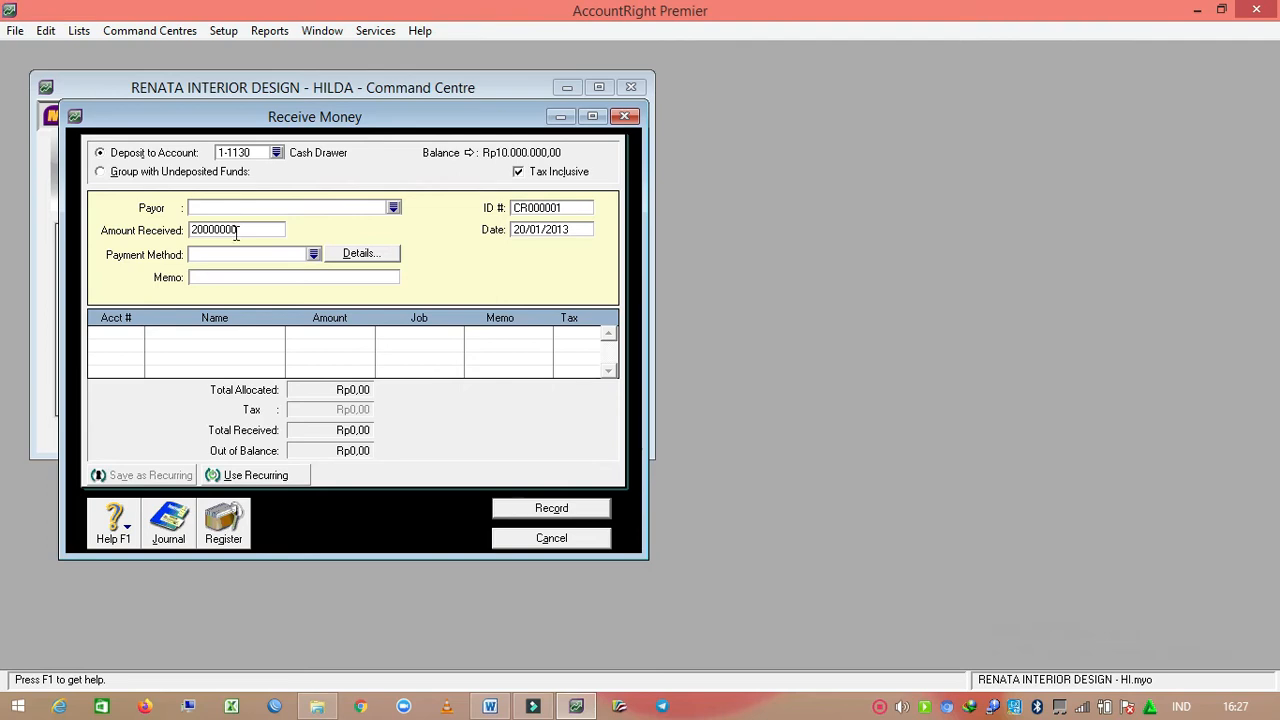
Step: Allocate the full Rp20.000.000 to 3-1100 Renata's Capital and record the receipt, leaving the Receive Money form
left_click(128, 336)
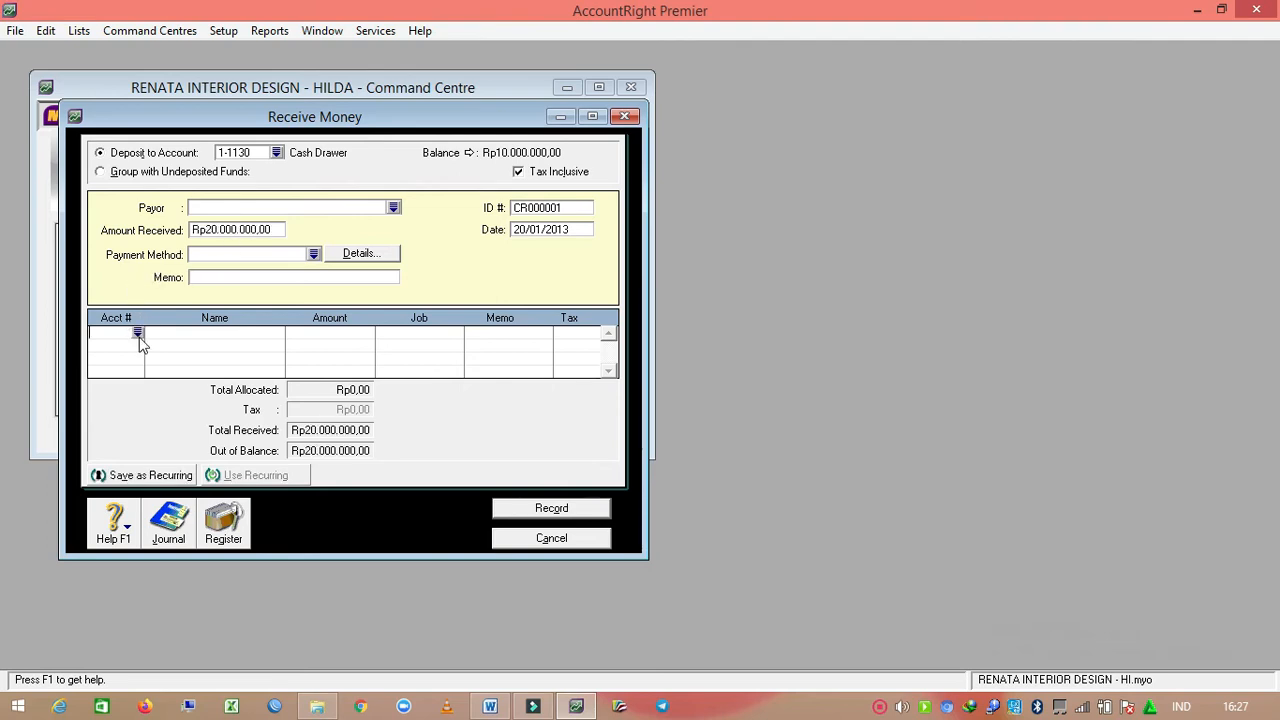
left_click(139, 336)
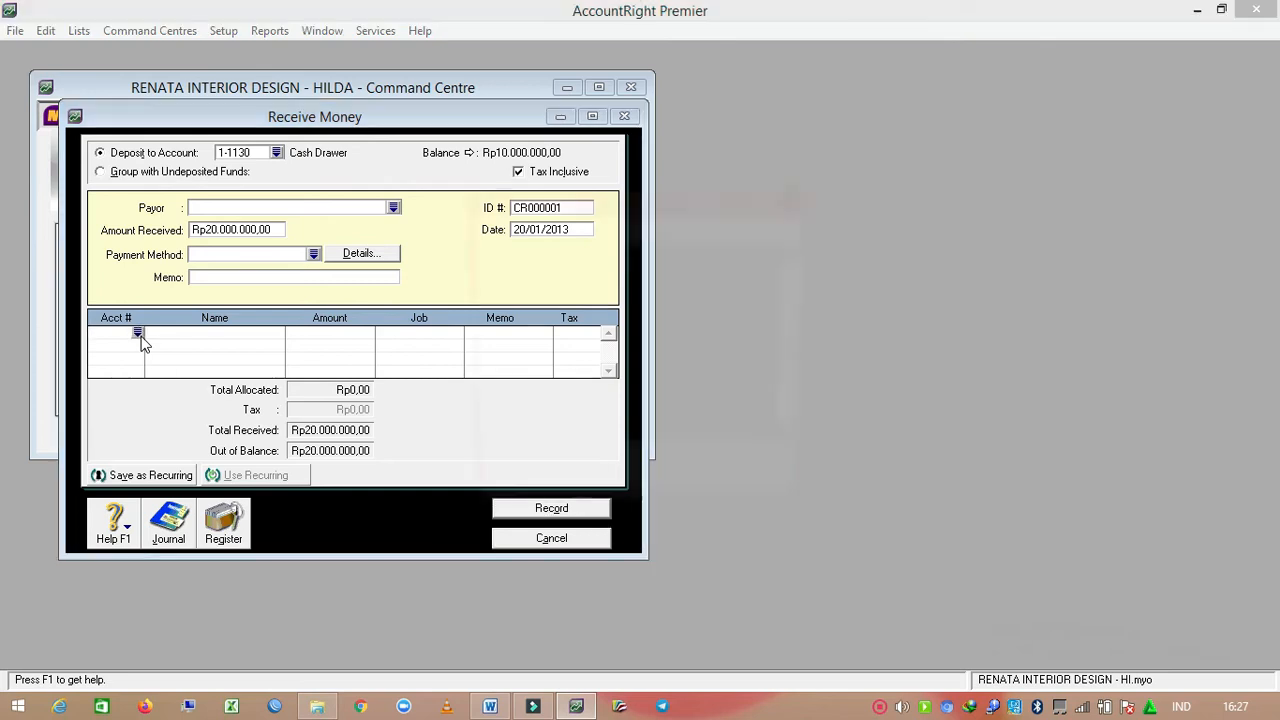
type("3")
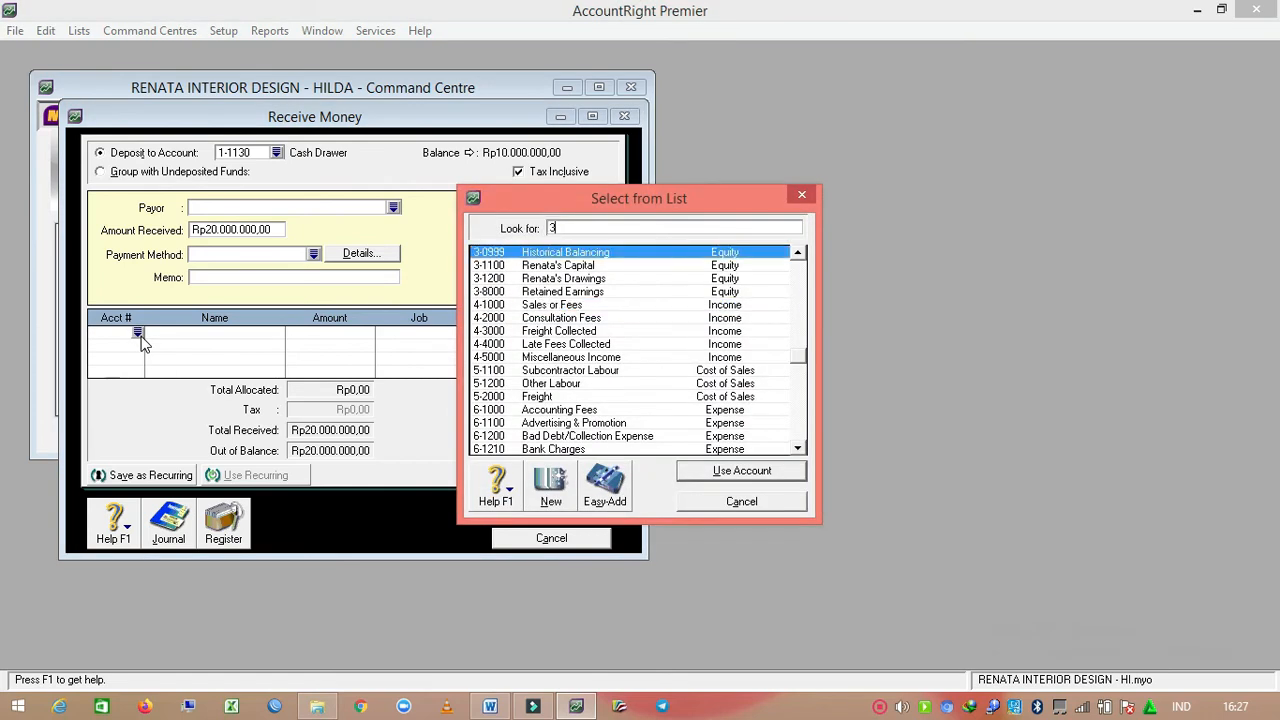
left_click(518, 267)
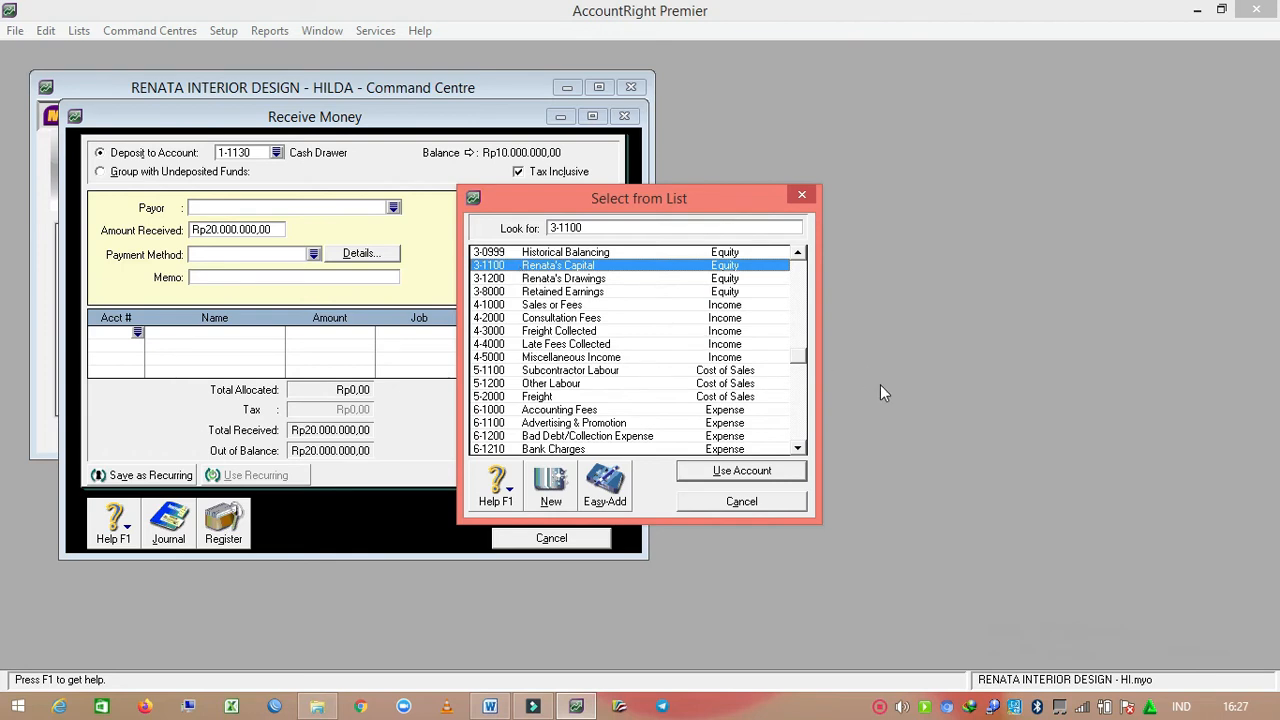
left_click(719, 472)
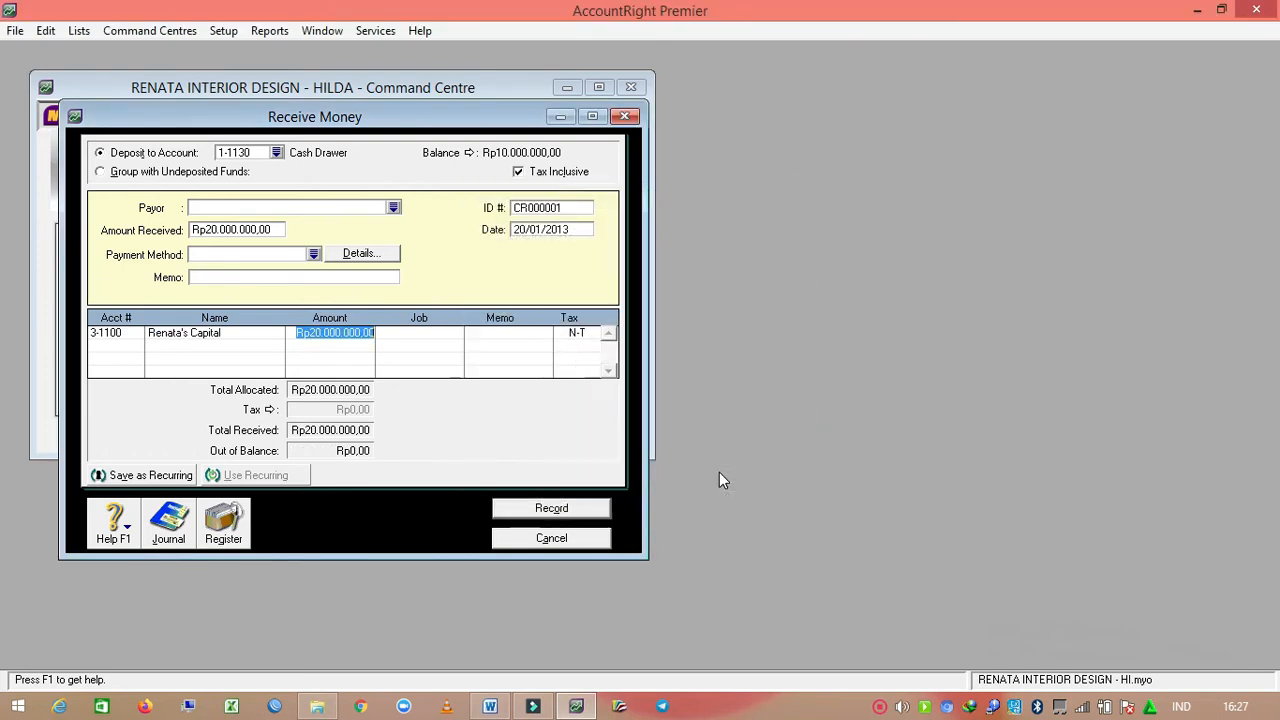
key("Tab")
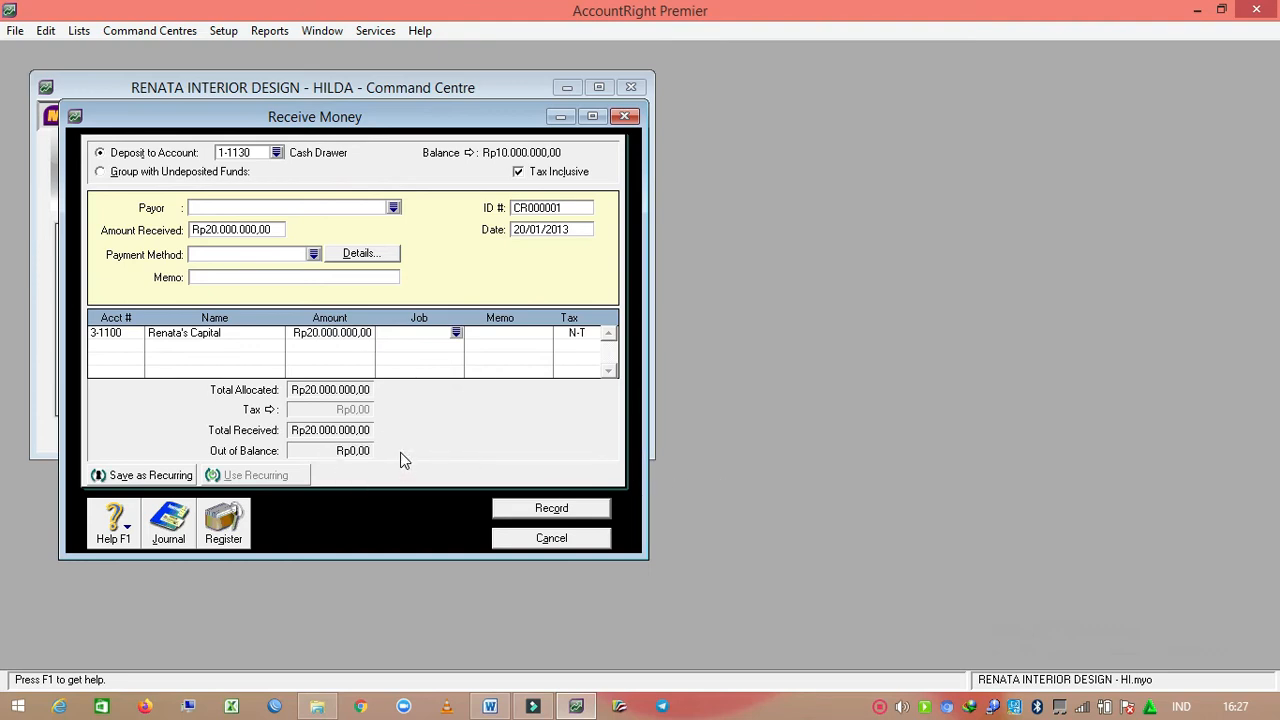
left_click(565, 512)
left_click(560, 539)
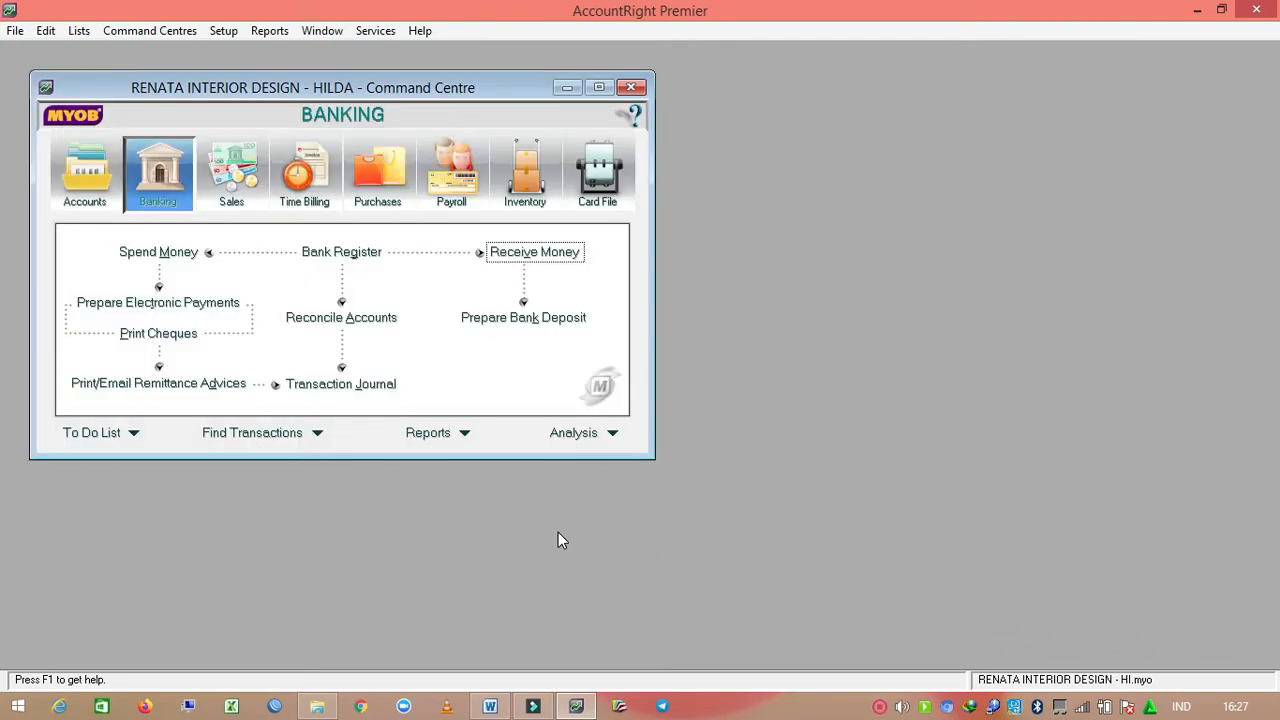
Step: Check the 29/1/13 service sales receipt in the Word assignment, and start a Receive Money entry in AccountRight deposited to 1-1110 BCA ACCOUNT
left_click(493, 704)
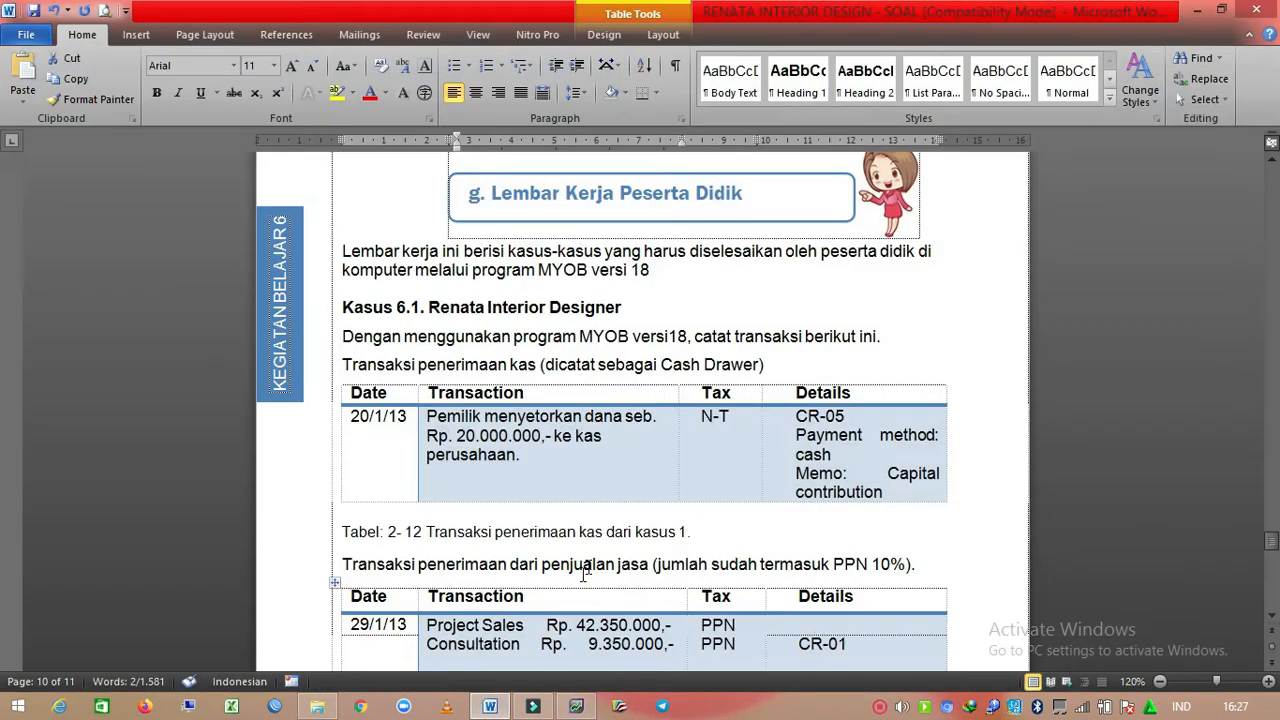
scroll(585, 565, "down", 2)
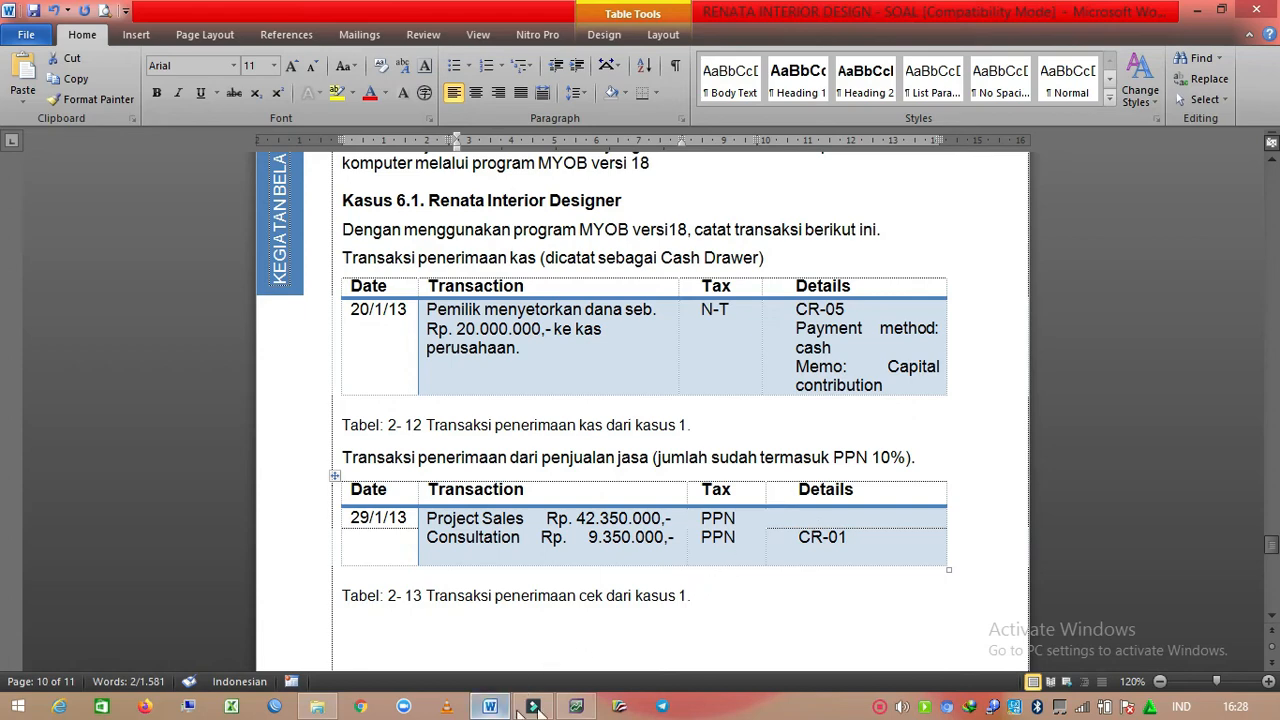
left_click(576, 708)
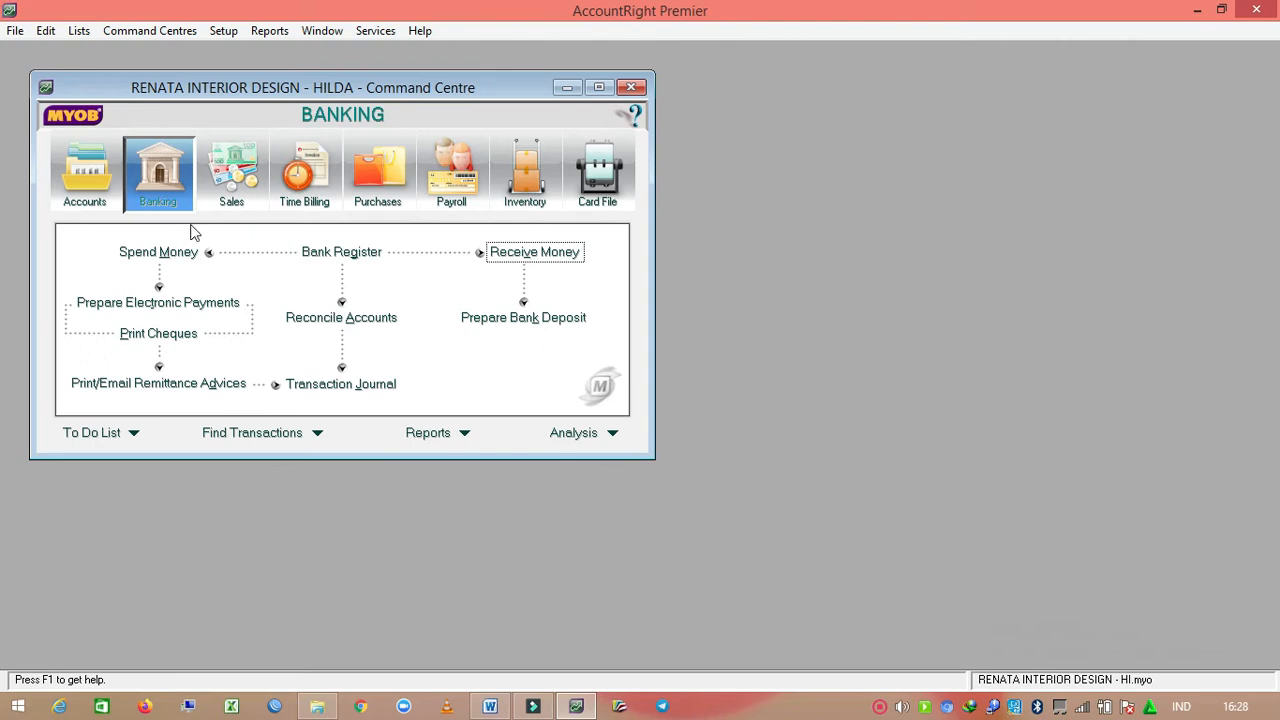
left_click(530, 256)
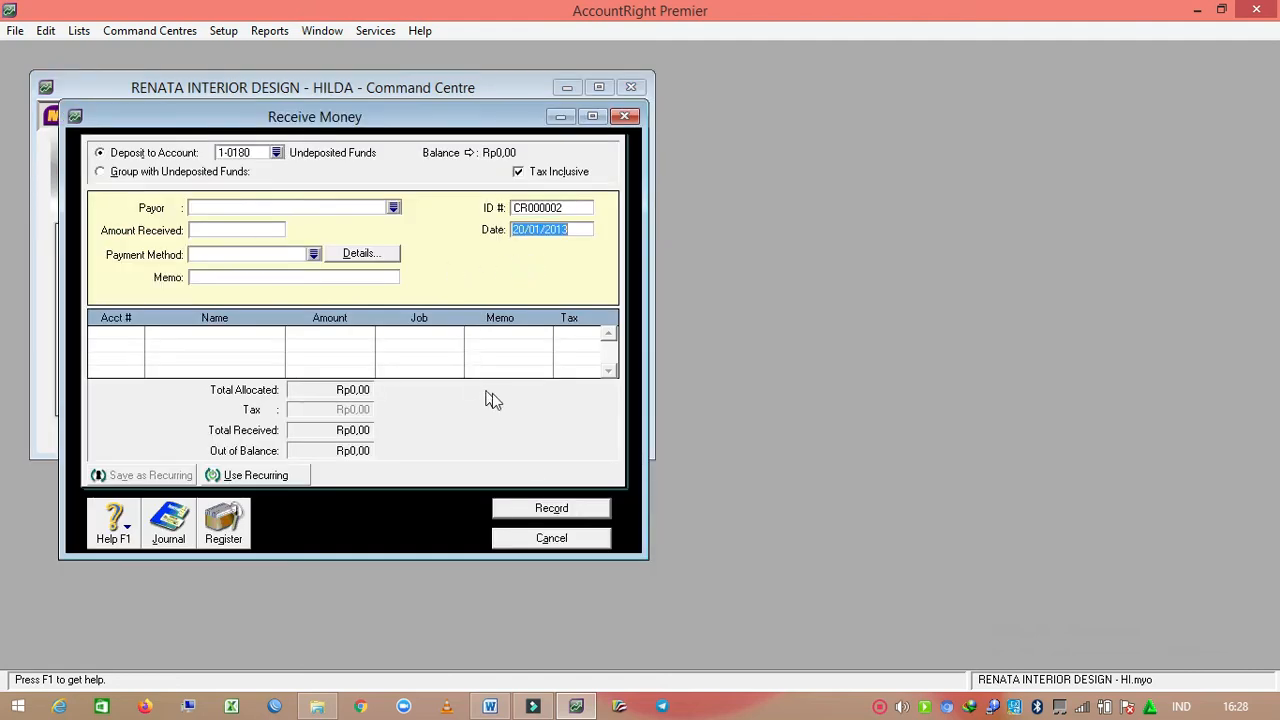
left_click(490, 706)
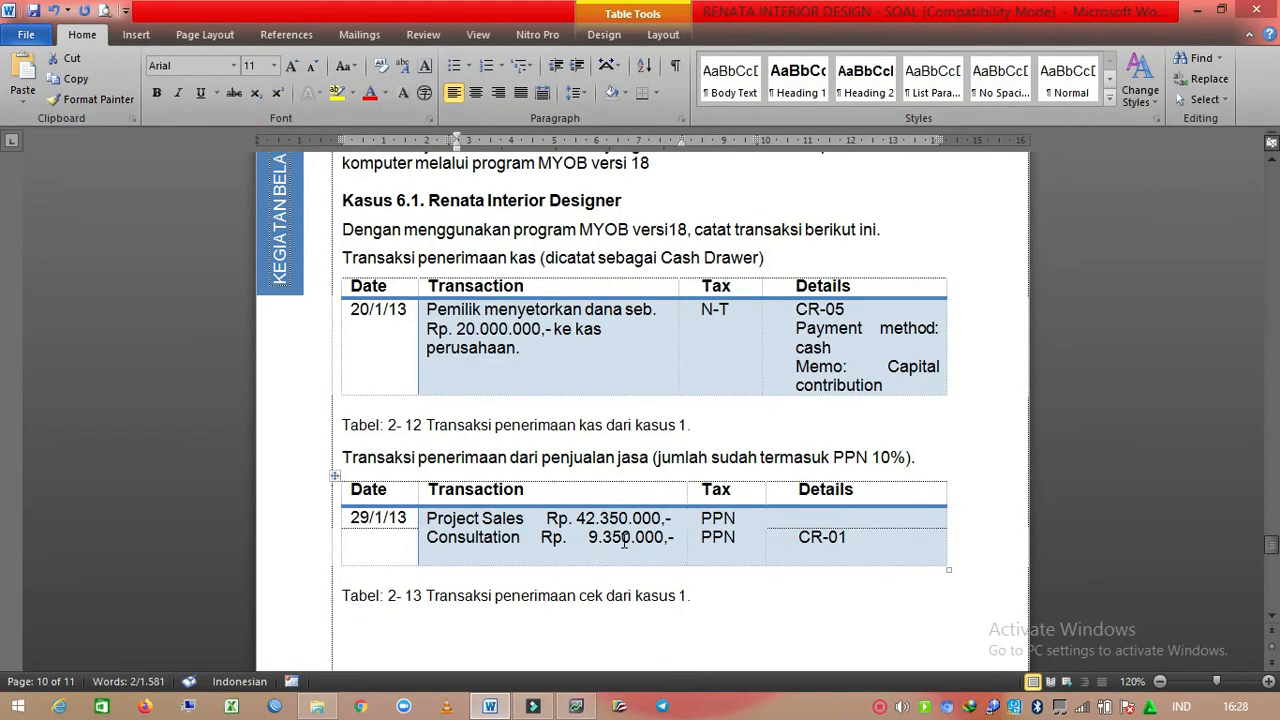
scroll(620, 542, "down", 1)
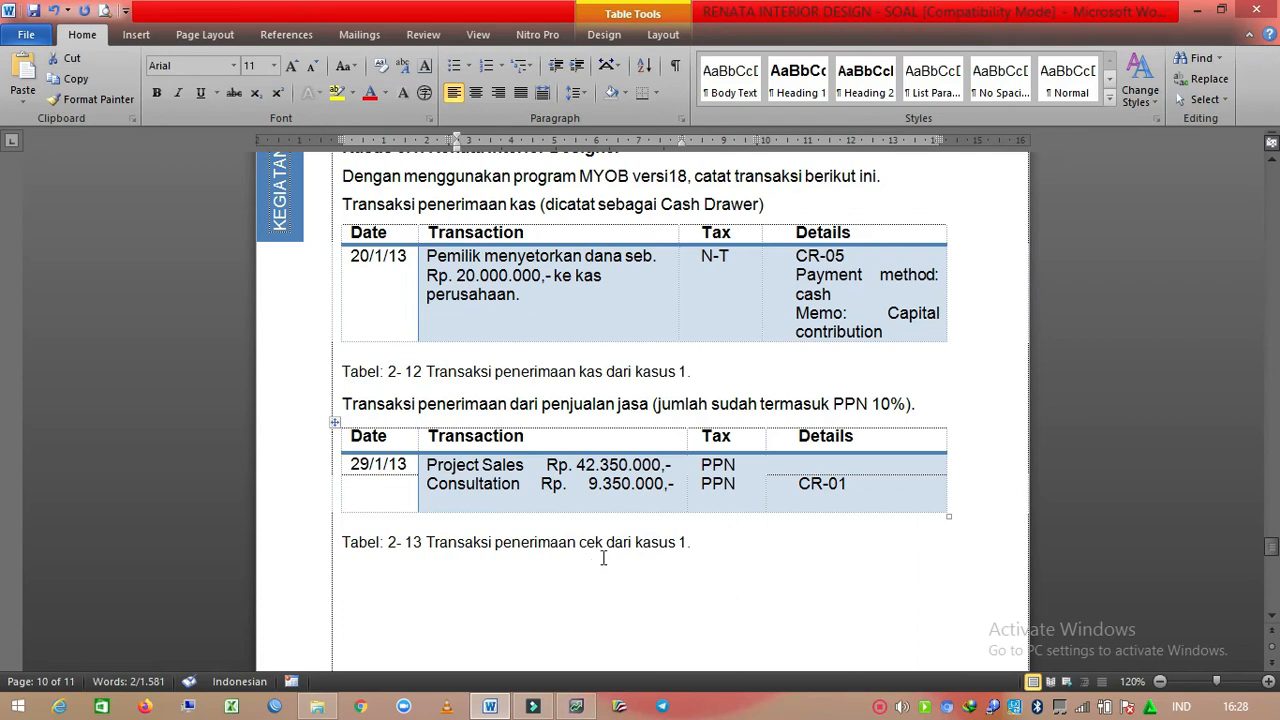
left_click(576, 706)
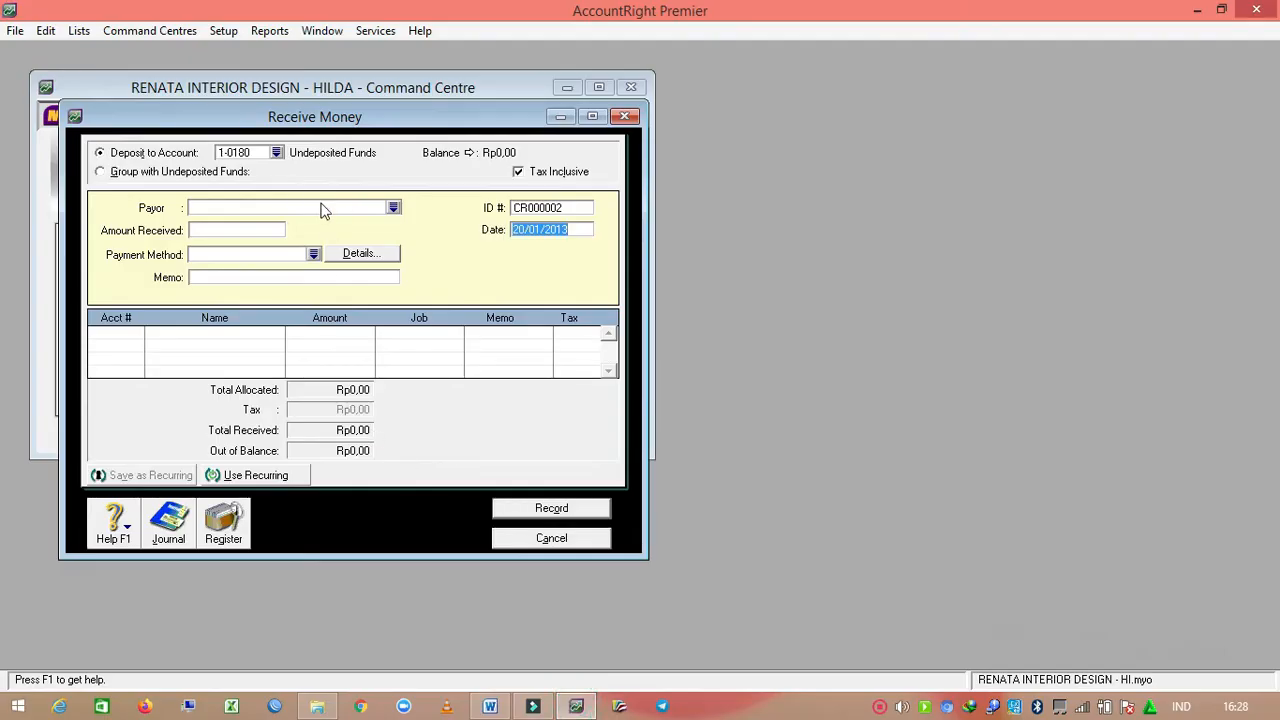
left_click(276, 152)
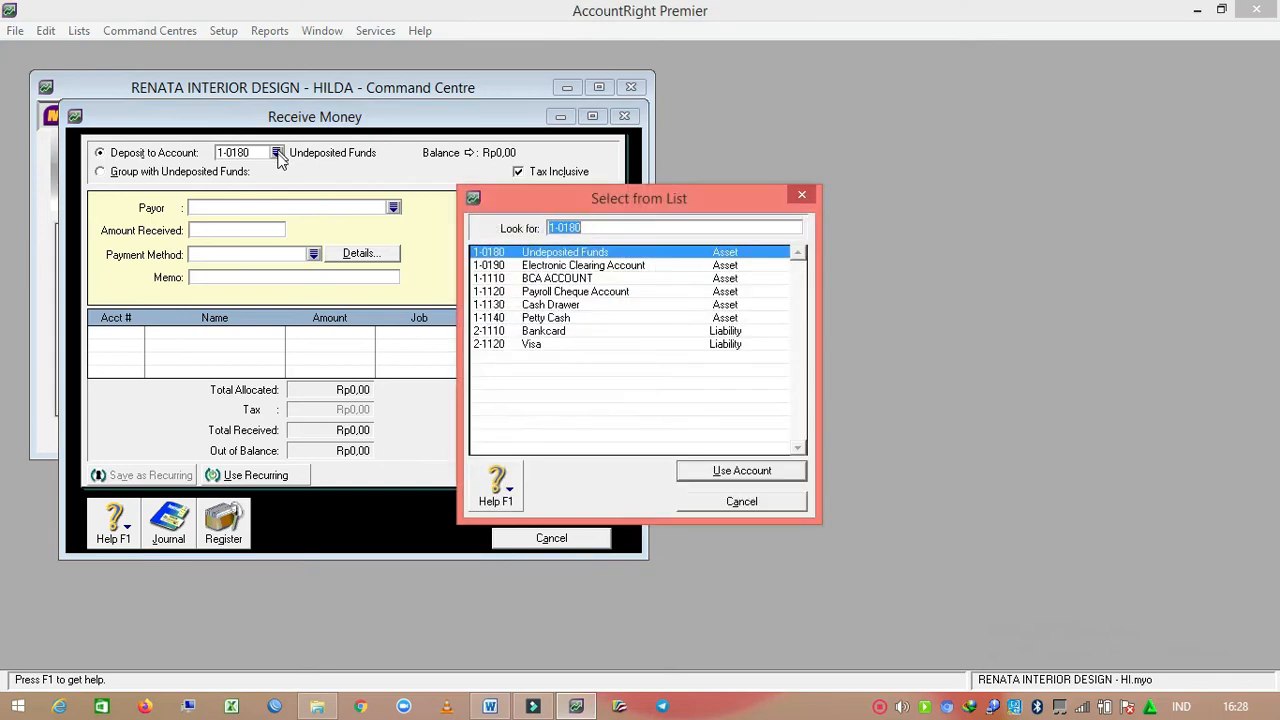
left_click(574, 278)
left_click(731, 472)
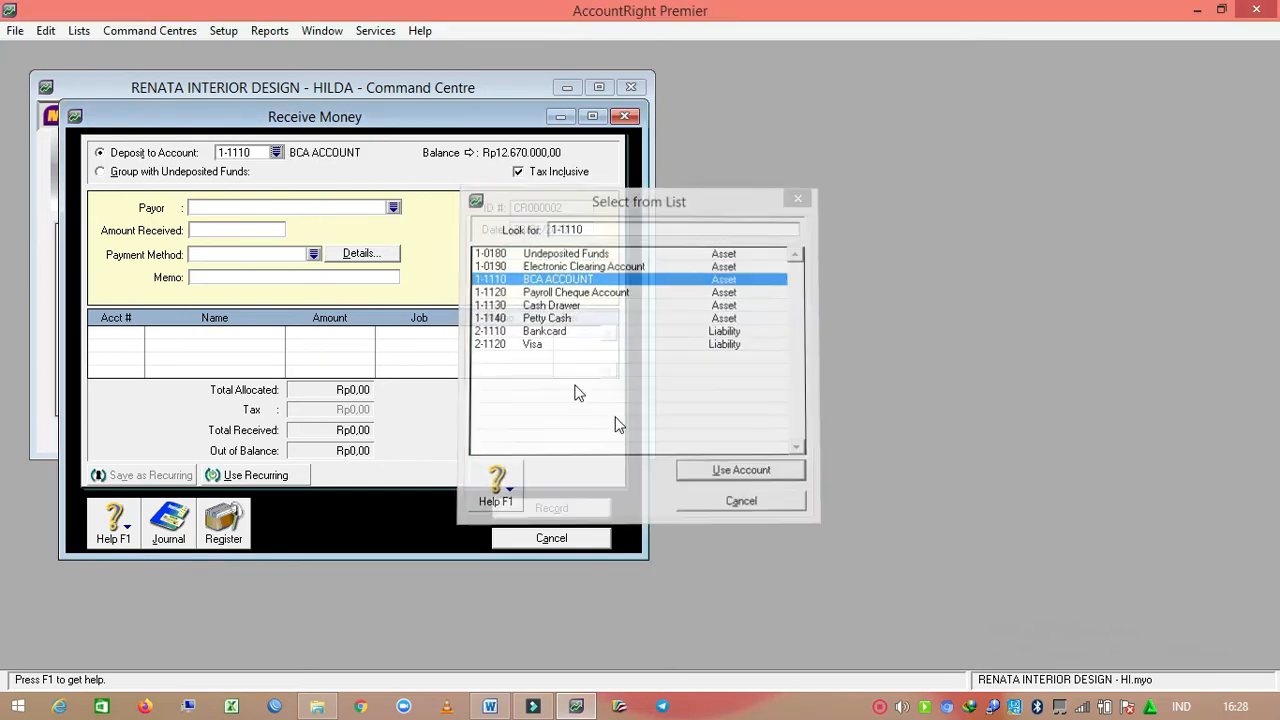
Step: Date the BCA receipt 29/1/2013, and check its Project Sales and Consultation amounts in the Word assignment
left_click(546, 231)
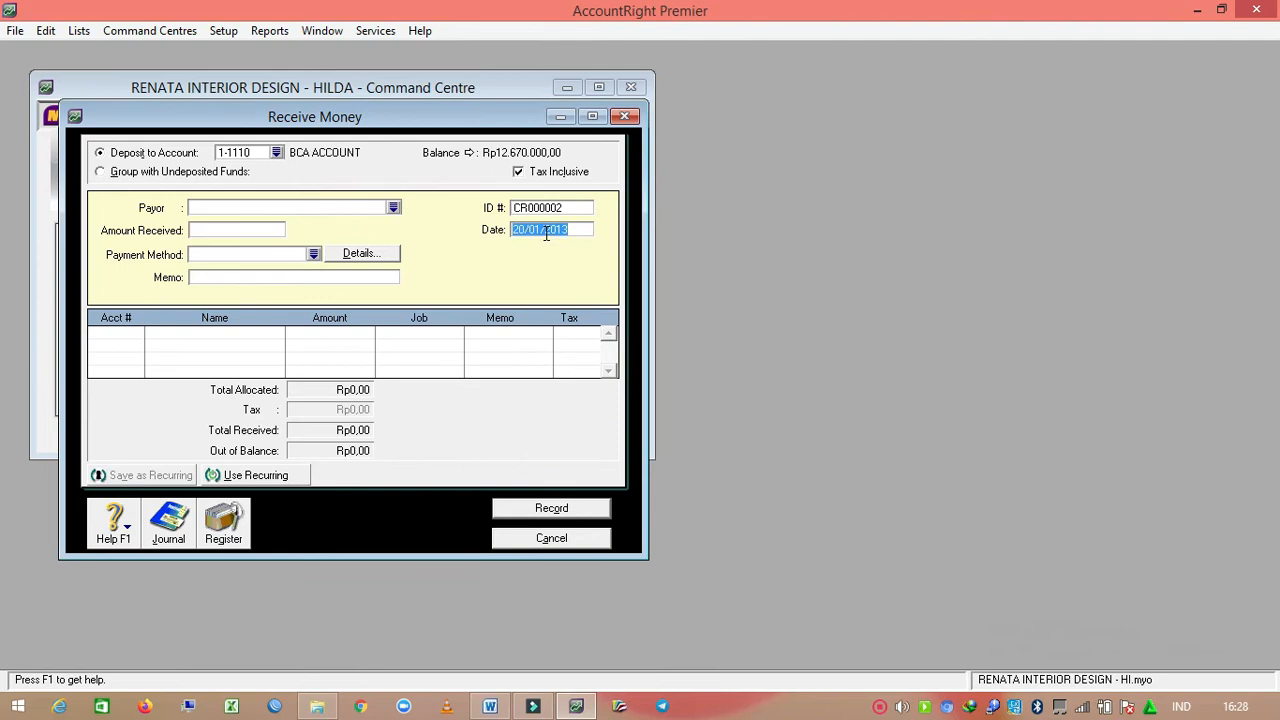
type("29/1/2013")
left_click(498, 701)
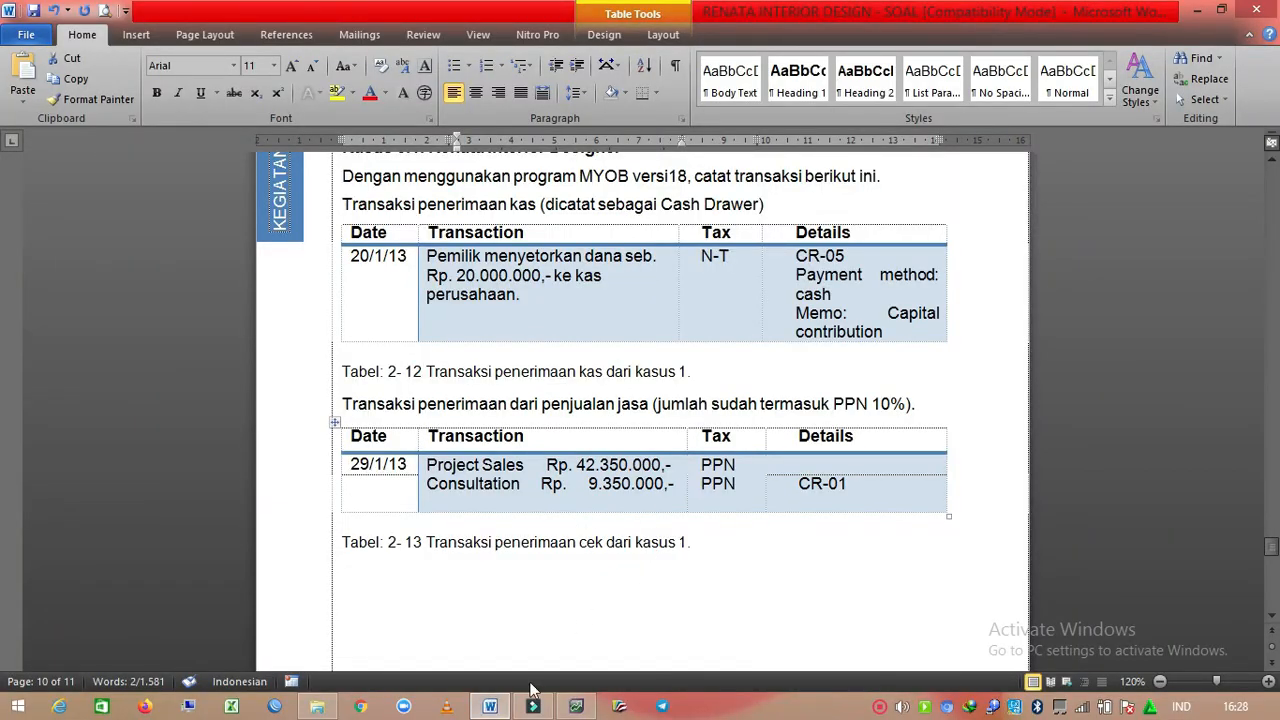
Step: Switch back to AccountRight and allocate Rp42.350.000 of the BCA receipt to 4-1000 Sales or Fees
left_click(576, 706)
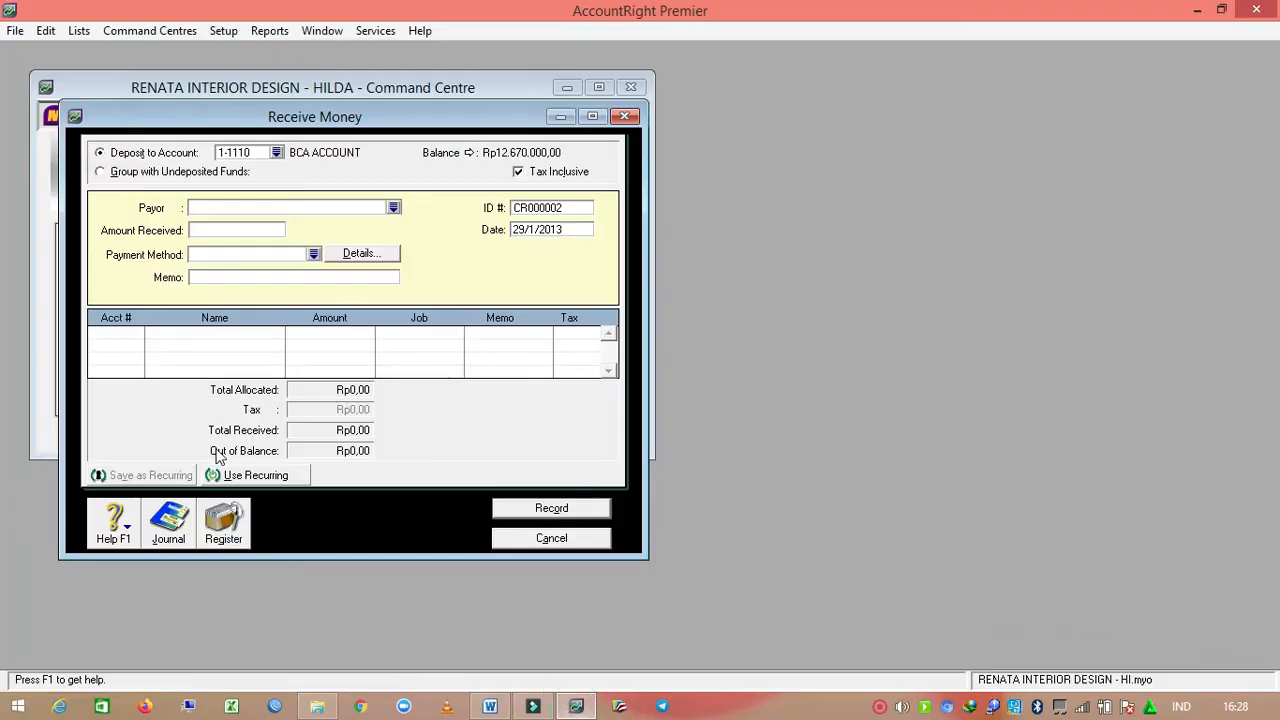
left_click(130, 335)
left_click(137, 334)
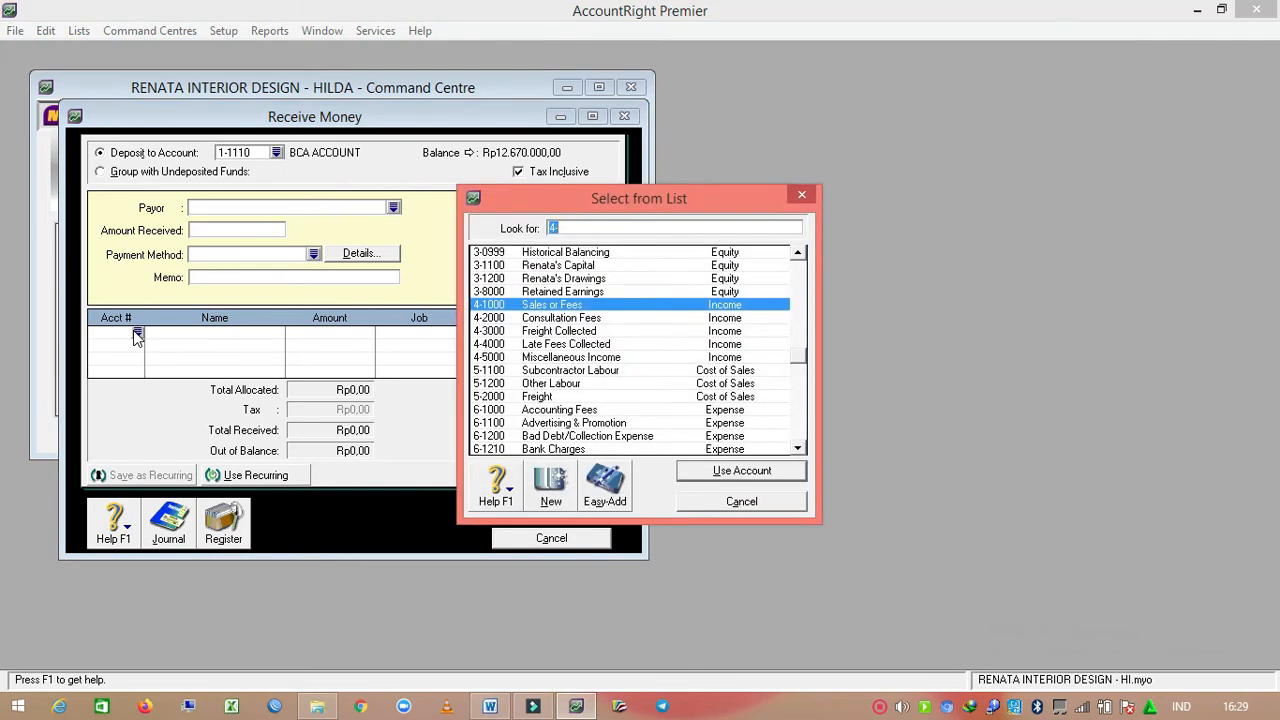
type("4")
left_click(741, 471)
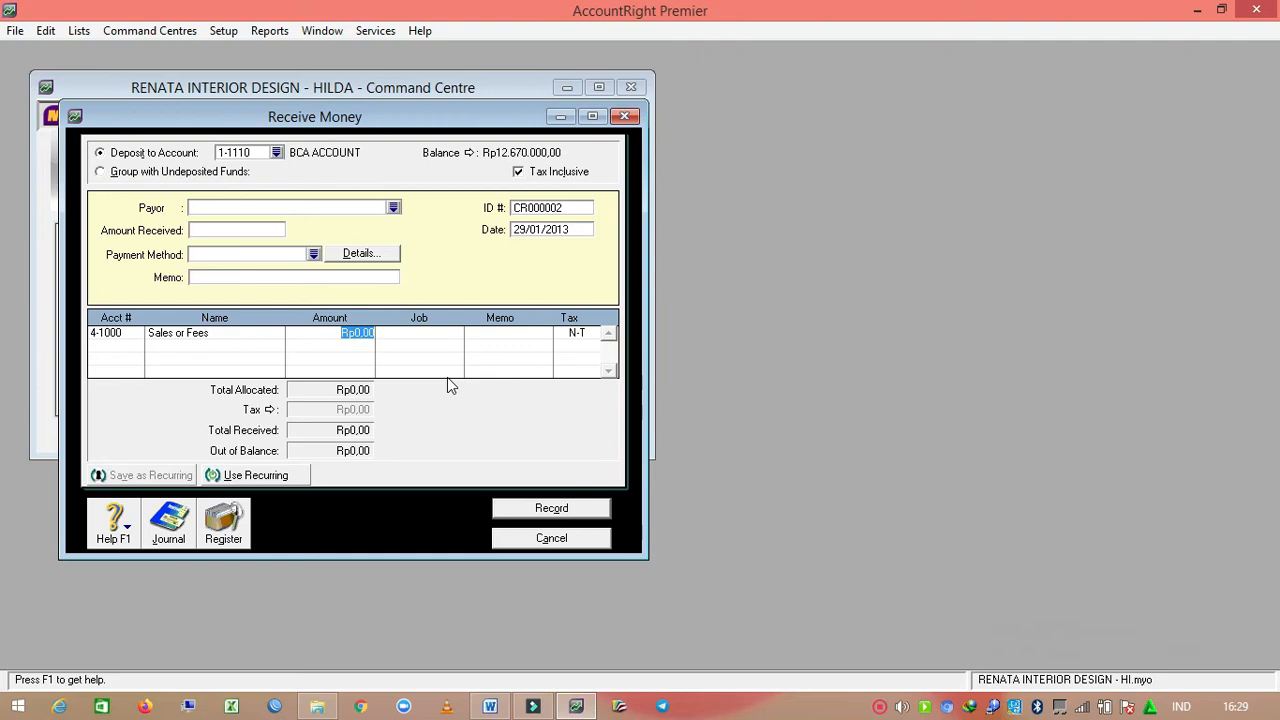
type("42350000")
Step: Set the tax code of the Sales or Fees line to PPN
left_click(566, 336)
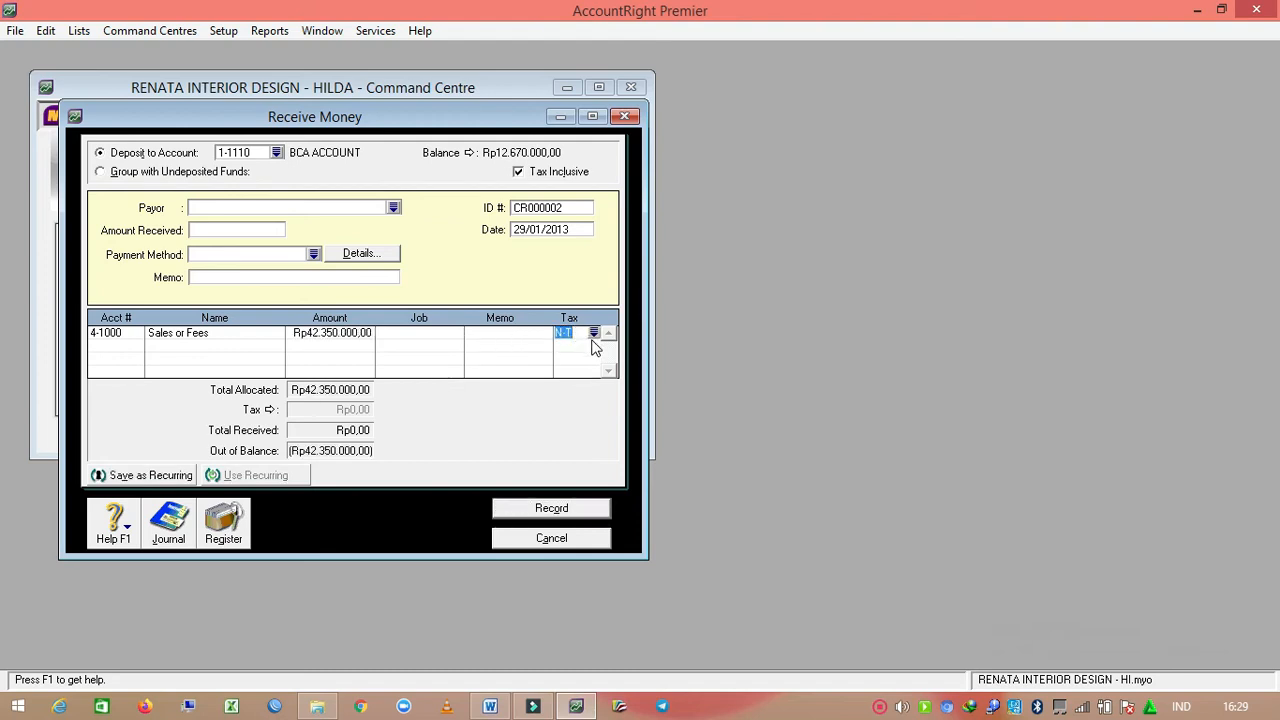
left_click(594, 334)
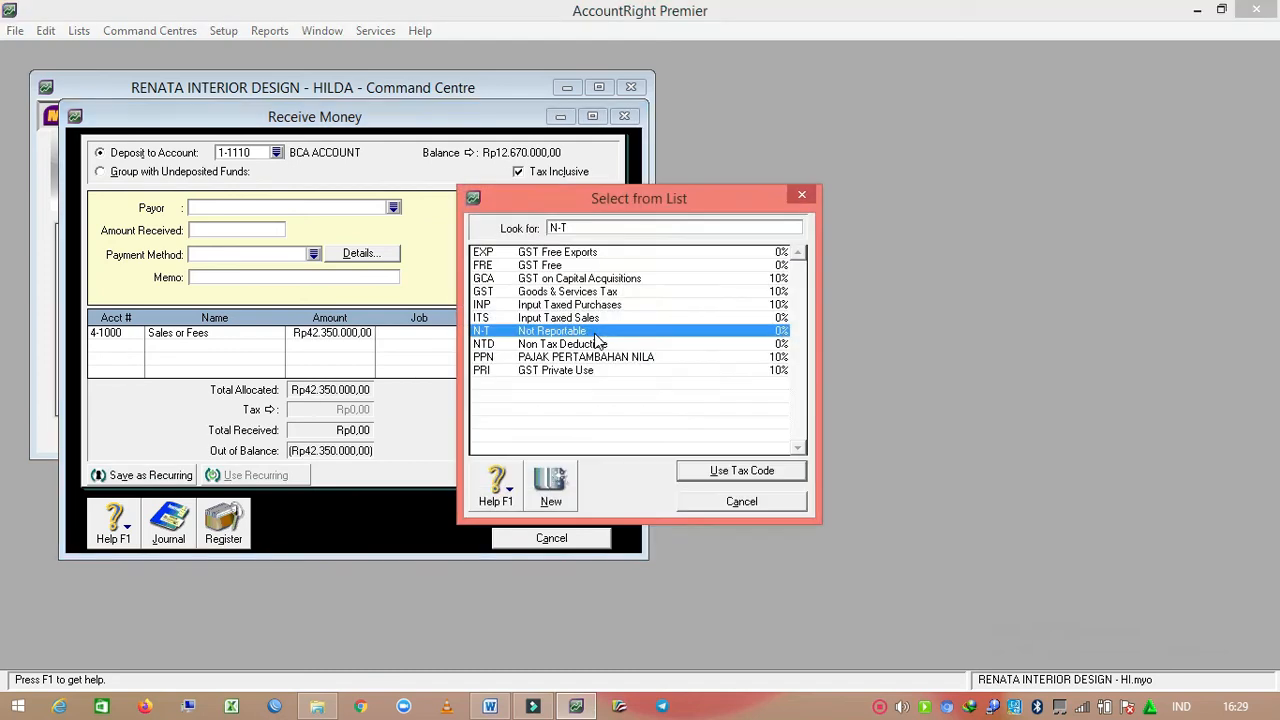
left_click(540, 360)
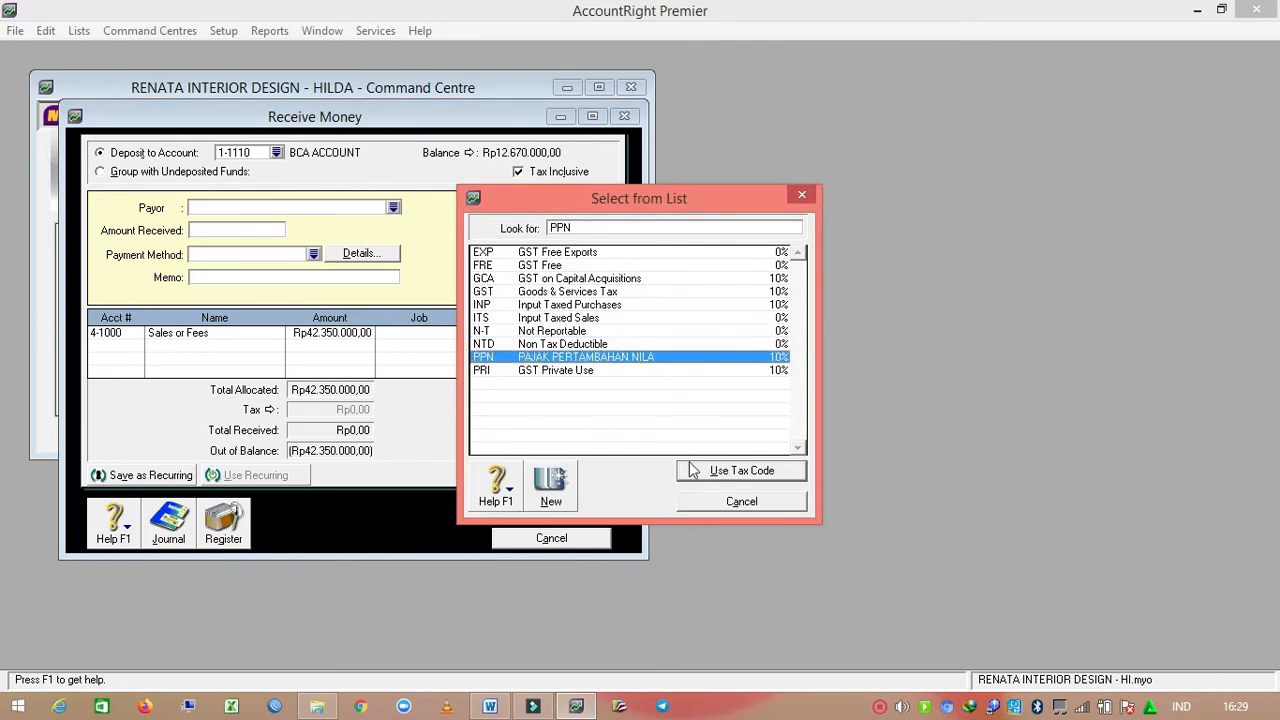
left_click(714, 474)
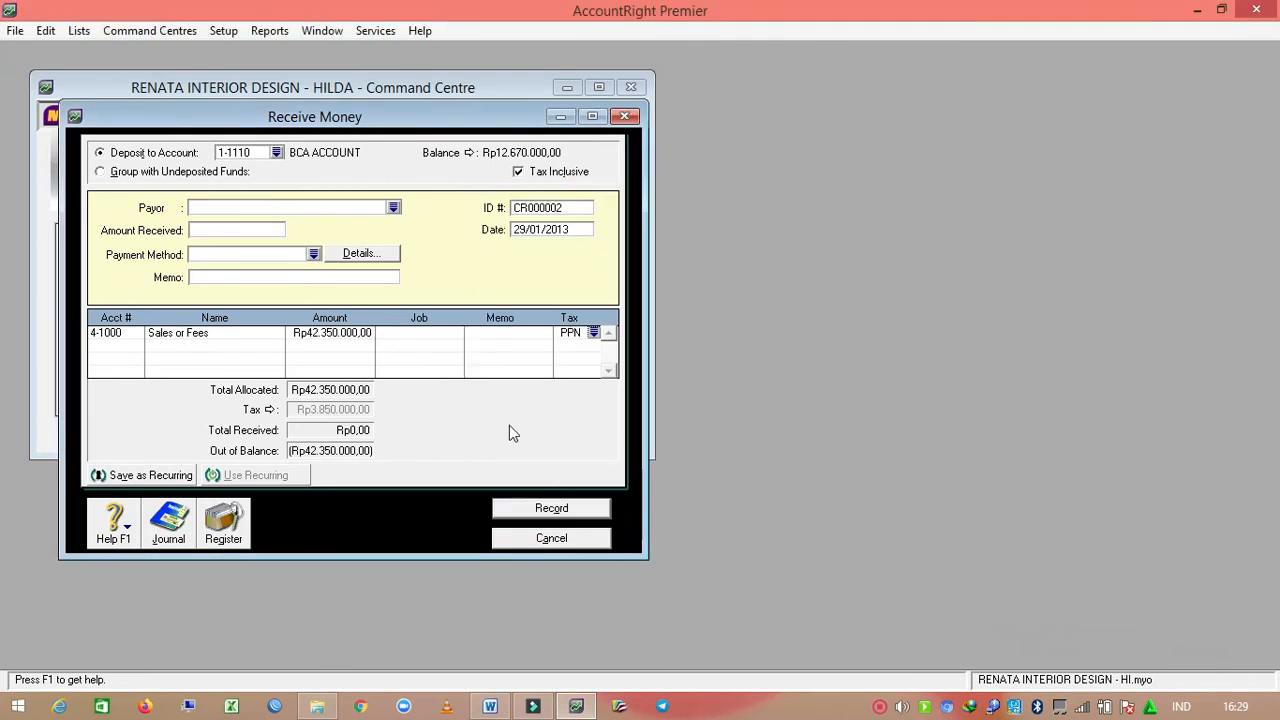
Step: Add a second allocation line for 4-2000 Consultation Fees with an amount of Rp9.350.000
left_click(138, 348)
left_click(138, 346)
type("4")
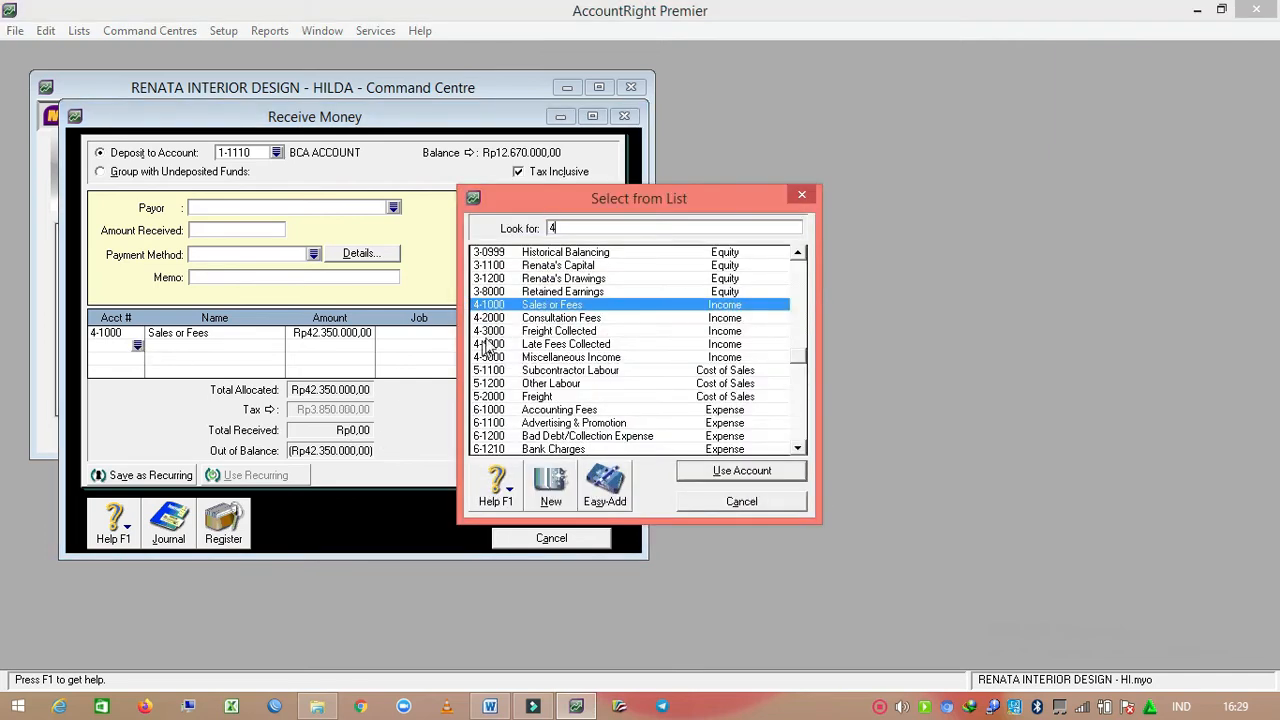
left_click(560, 318)
left_click(746, 474)
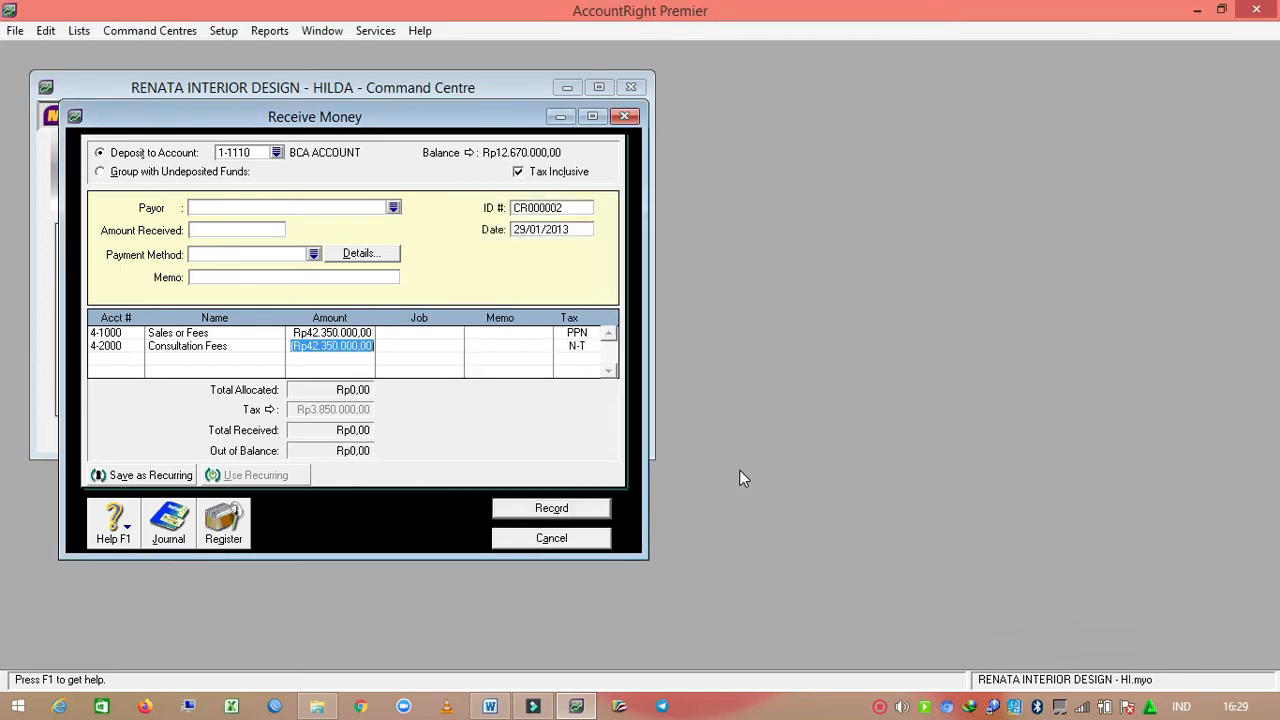
type("9350000")
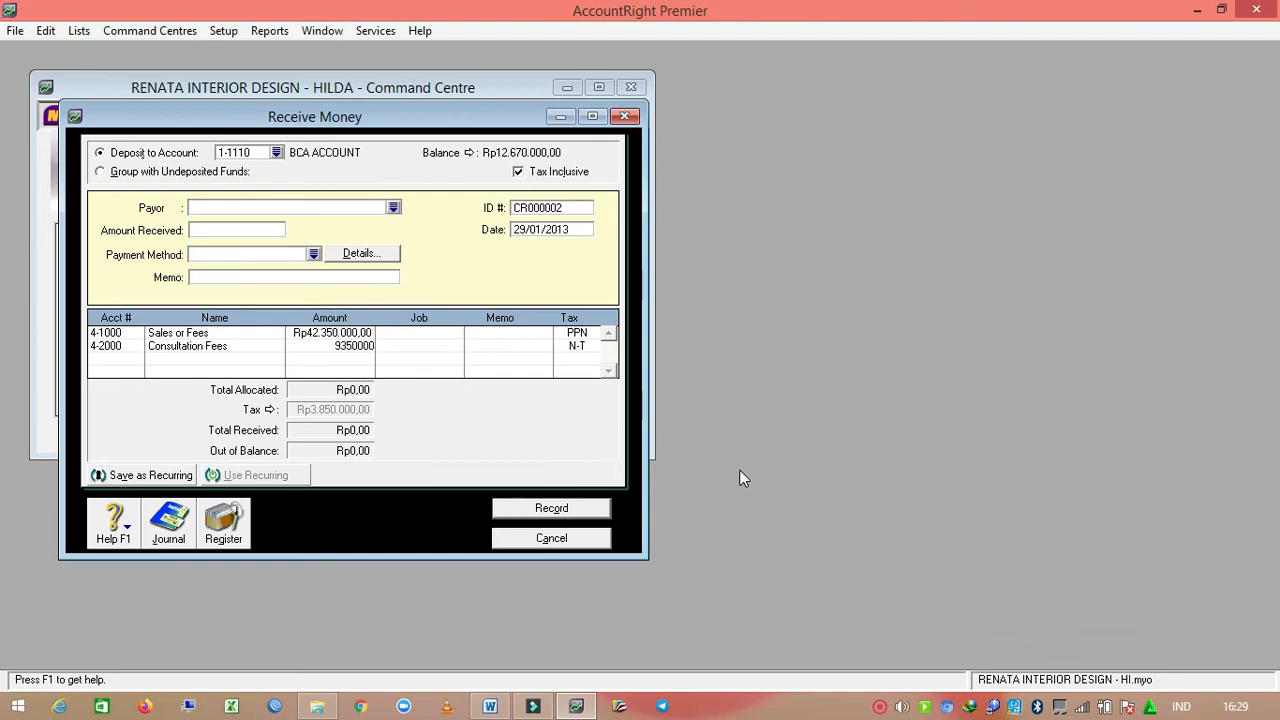
key("Return")
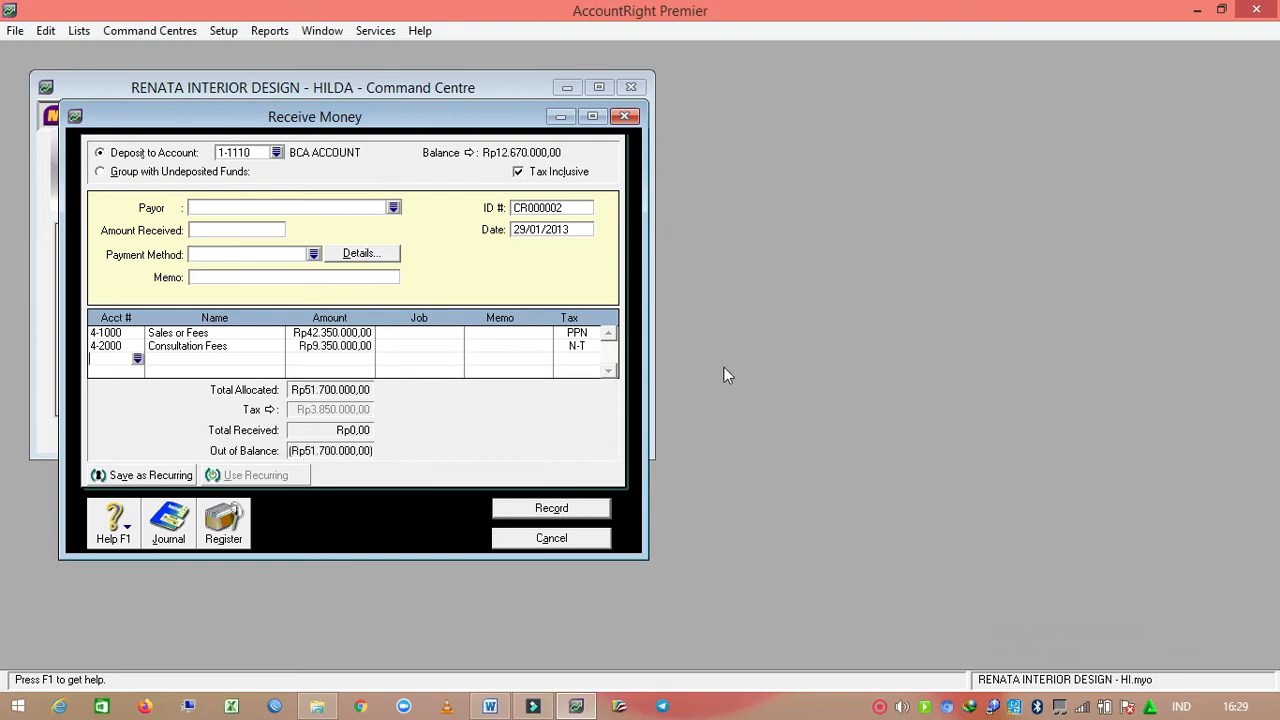
Step: Set the tax code of the Consultation Fees line to PPN
left_click(590, 346)
left_click(593, 346)
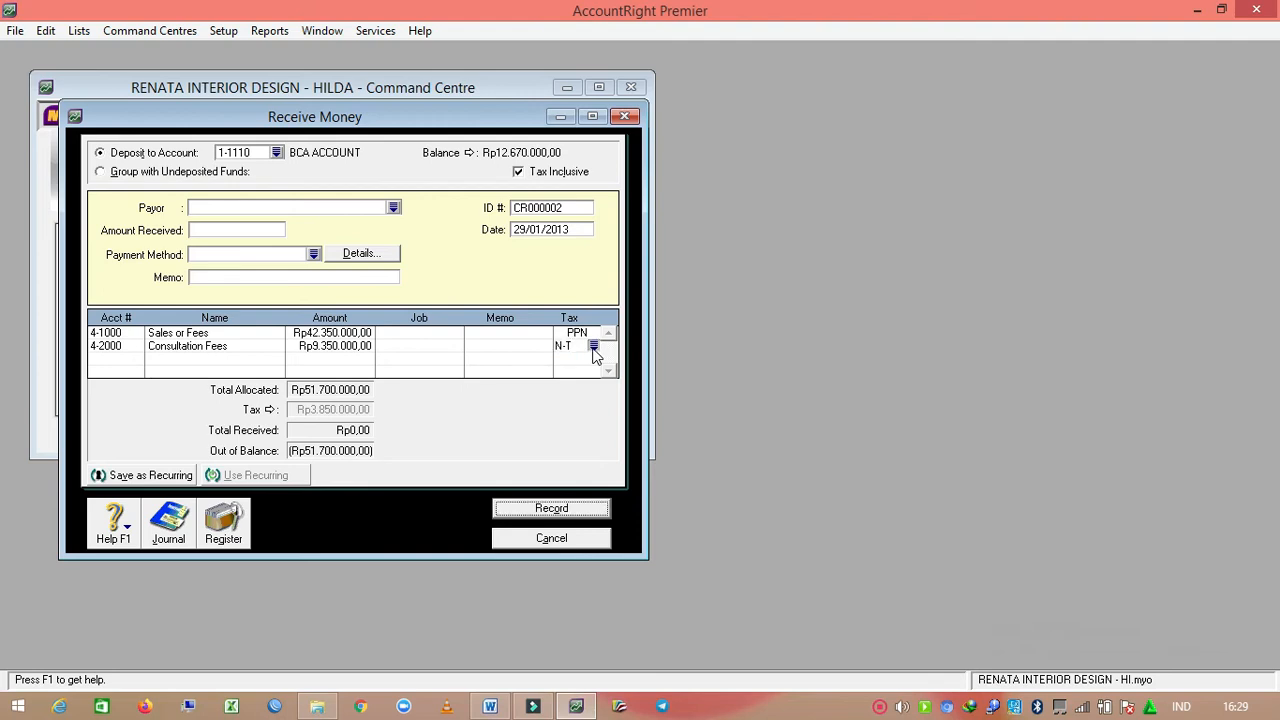
left_click(585, 357)
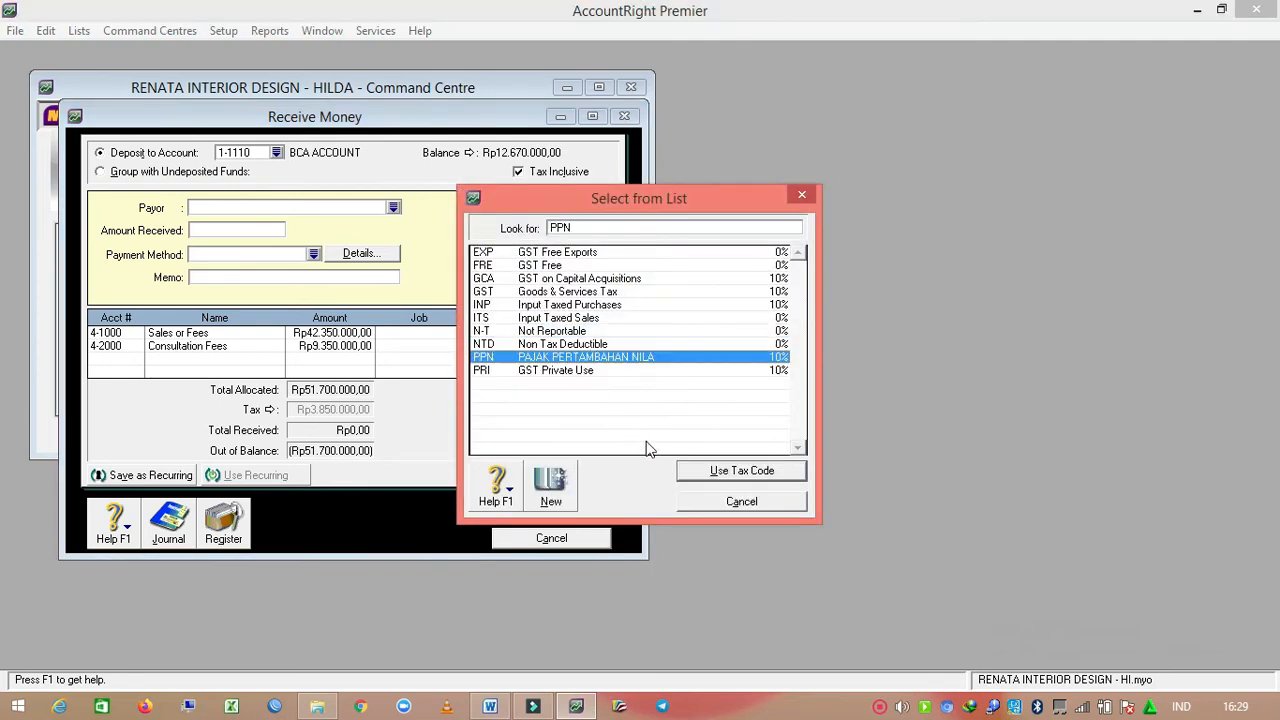
left_click(700, 474)
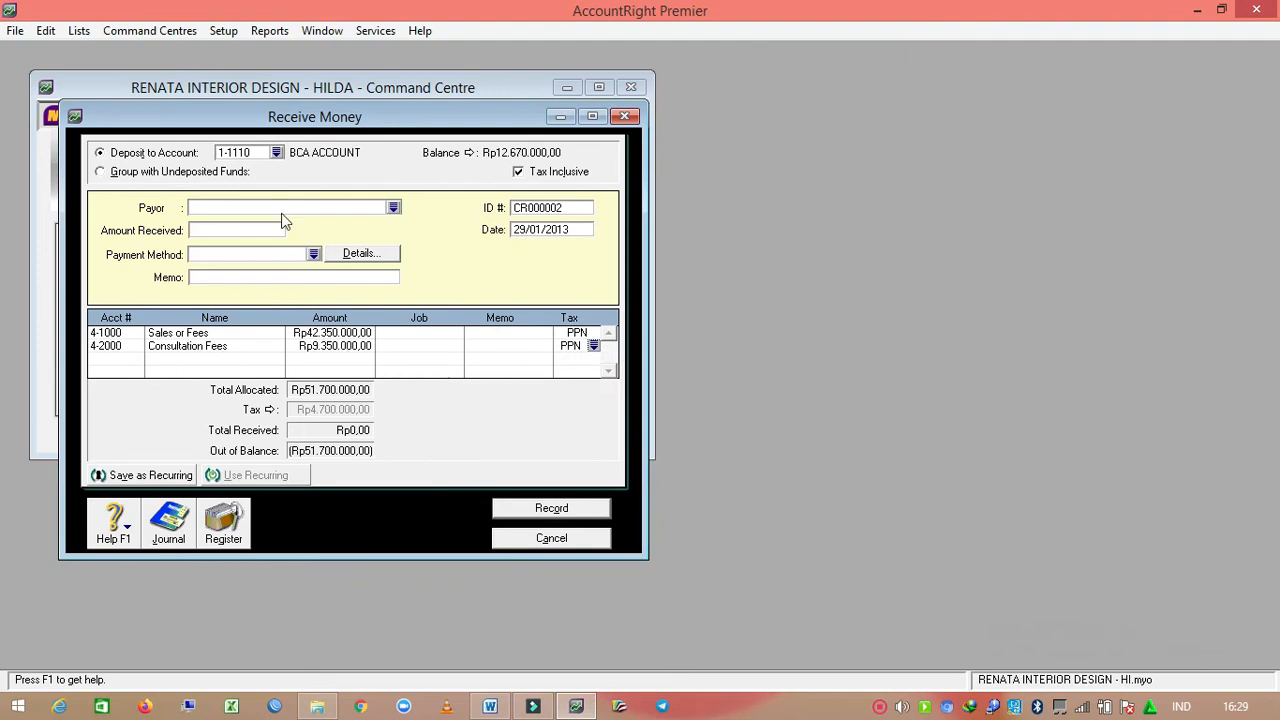
Step: Set the amount received to Rp51.700.000 and record the receipt, leaving the Receive Money form
left_click(226, 236)
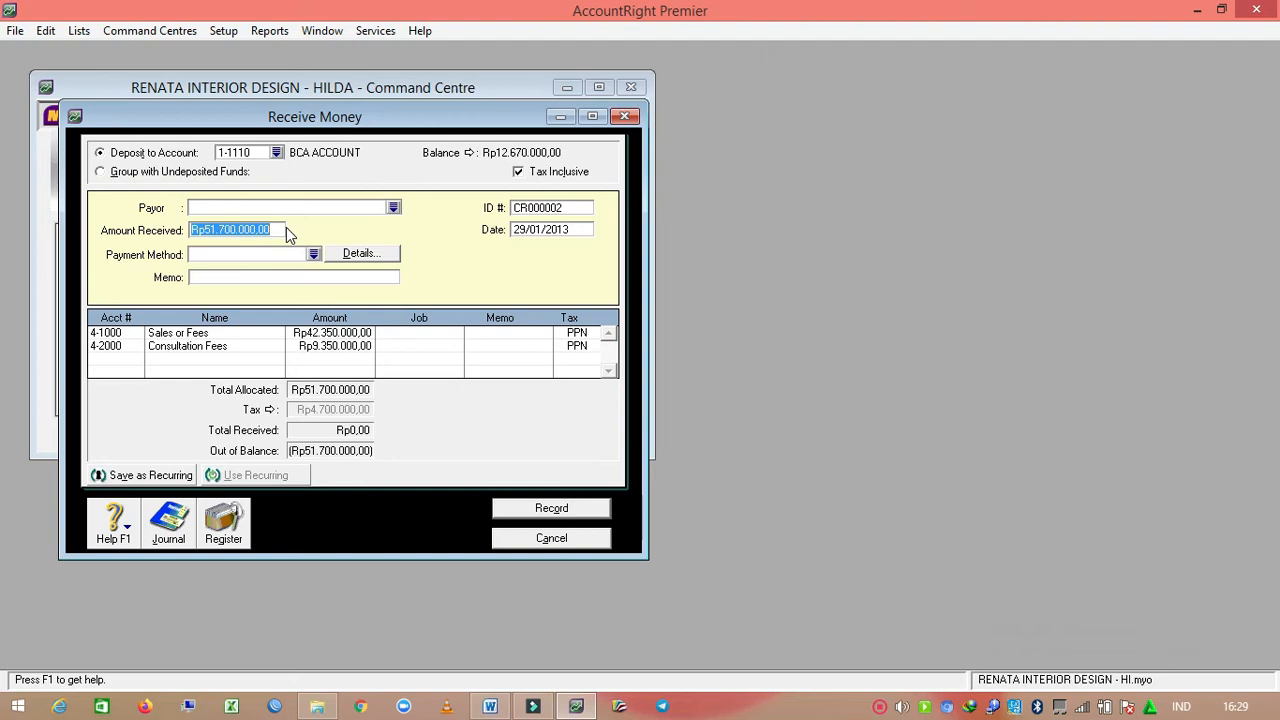
key("Tab")
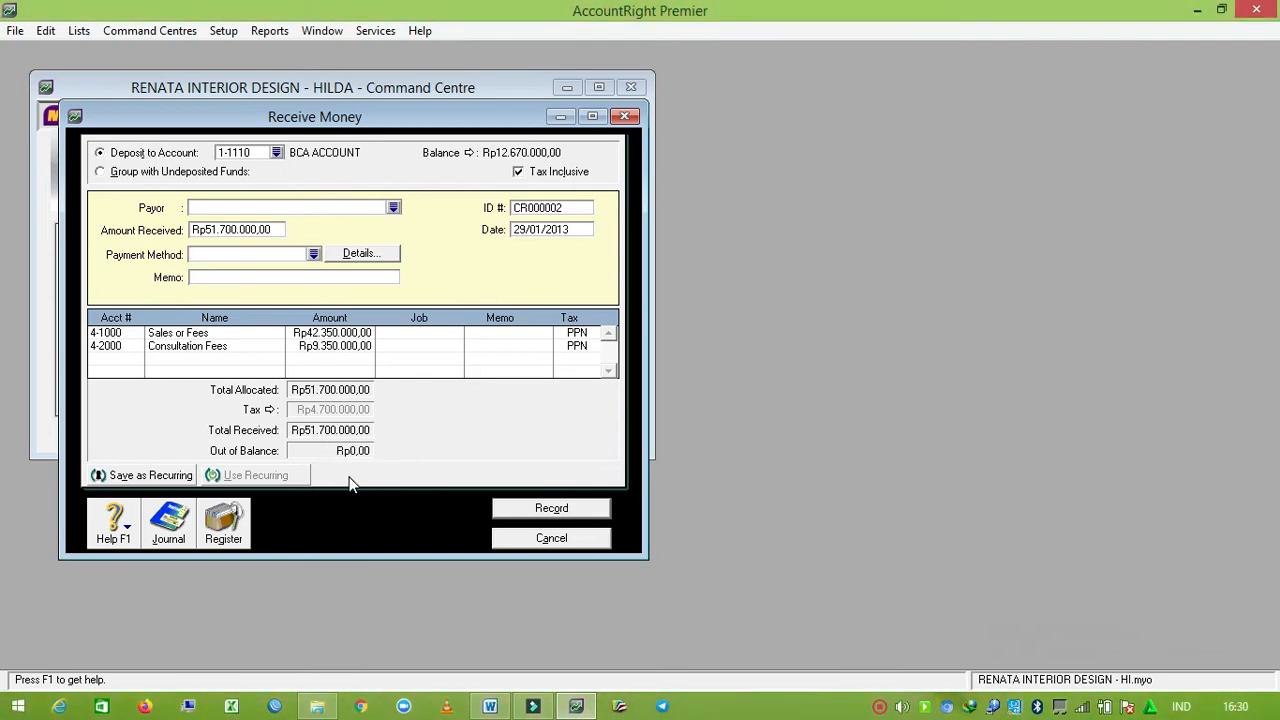
left_click(515, 515)
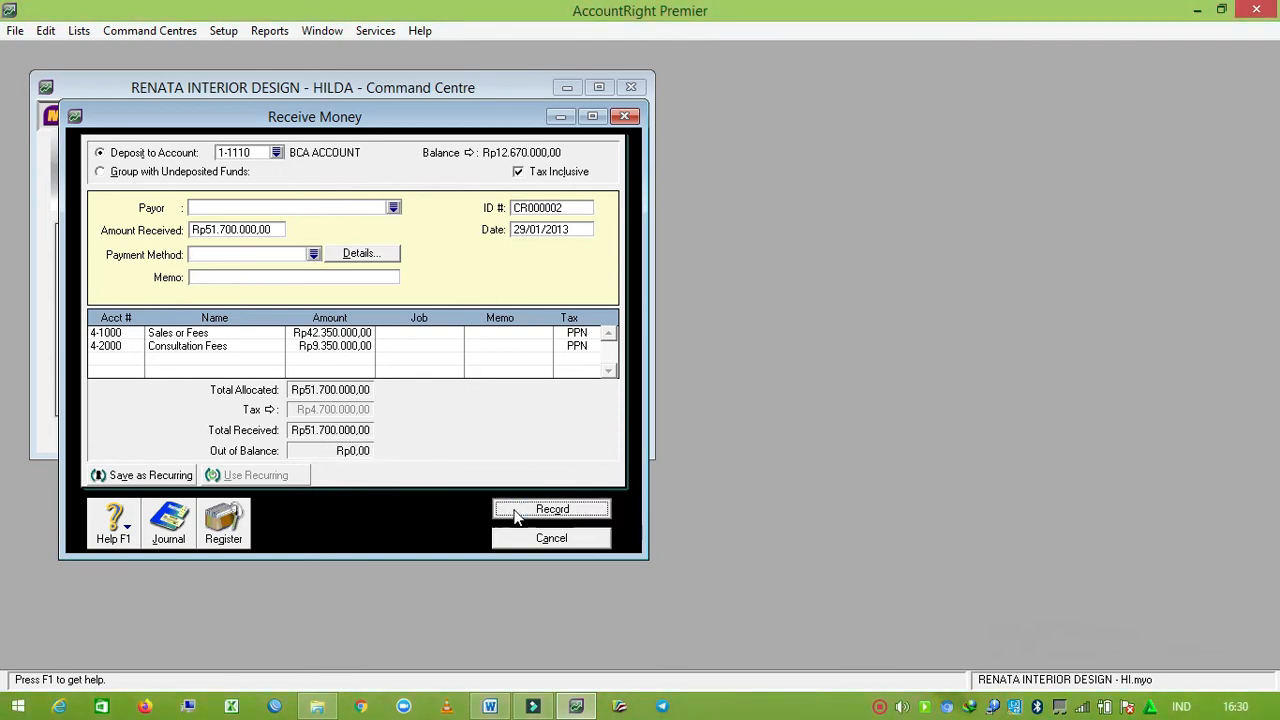
left_click(521, 540)
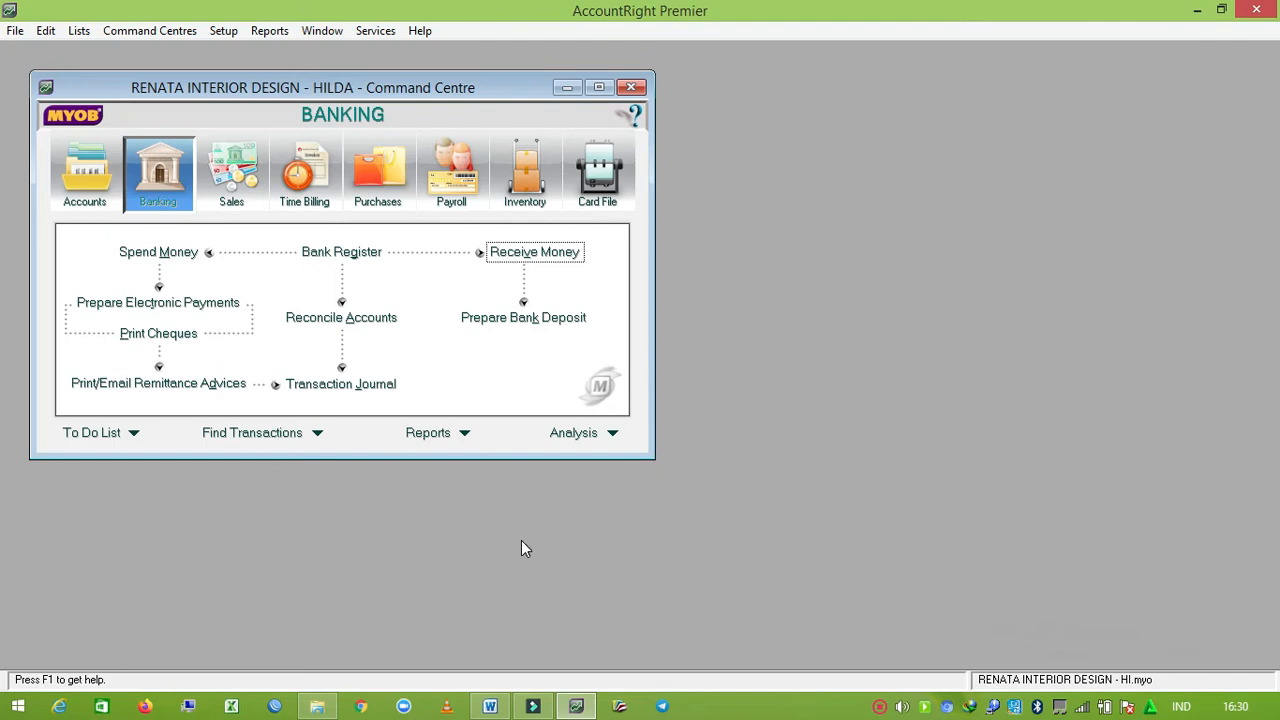
Step: Review the Kasus 7.1 adjusting entries for 31 January 2013 in the Word assignment
left_click(490, 706)
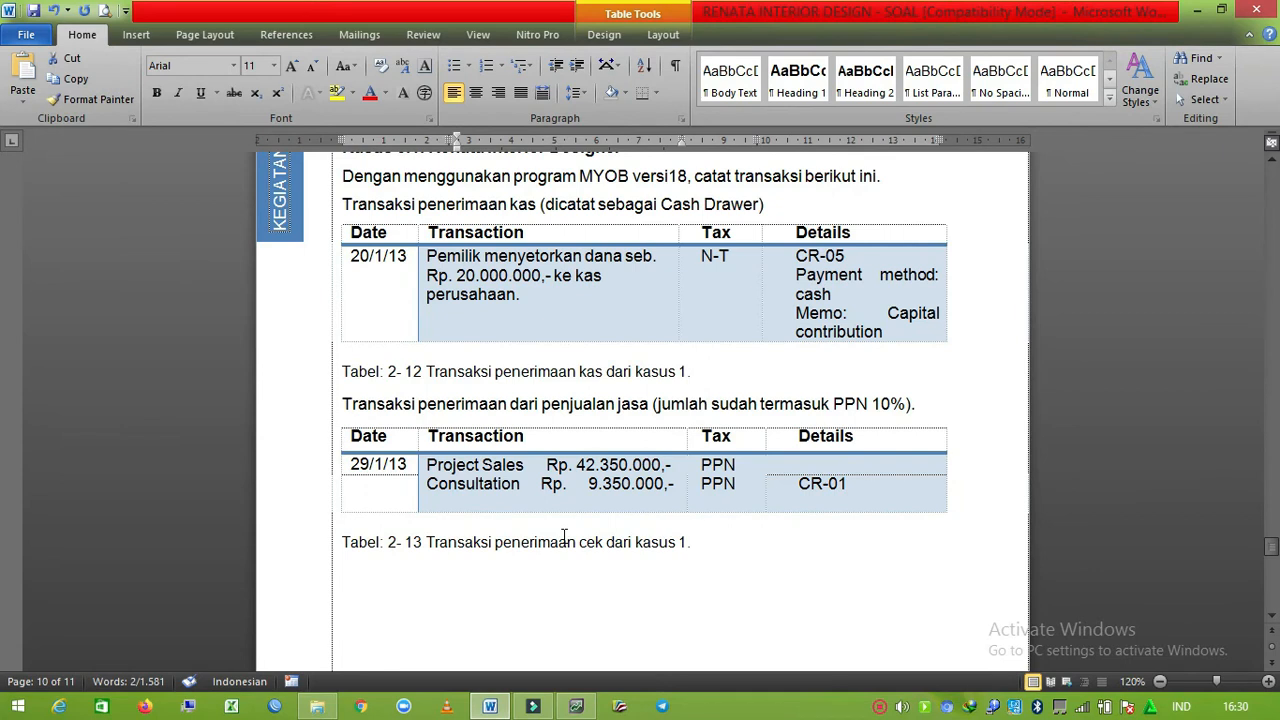
scroll(661, 453, "down", 4)
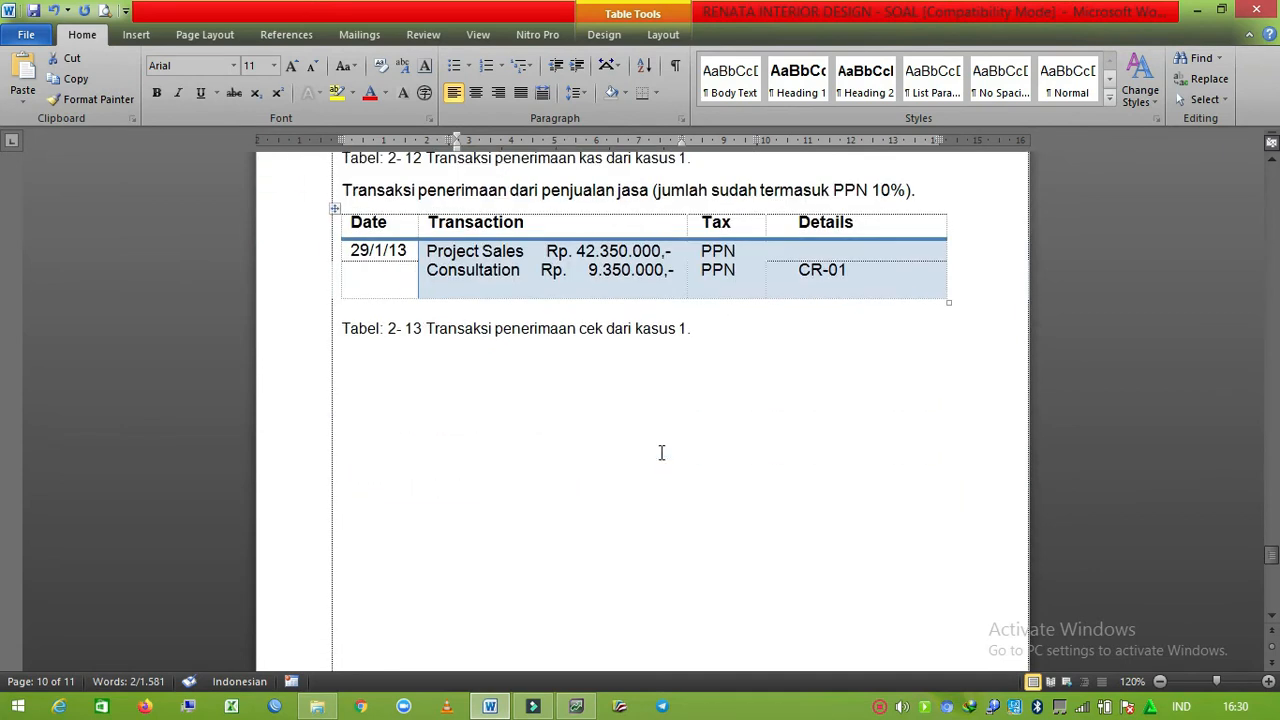
scroll(661, 453, "down", 15)
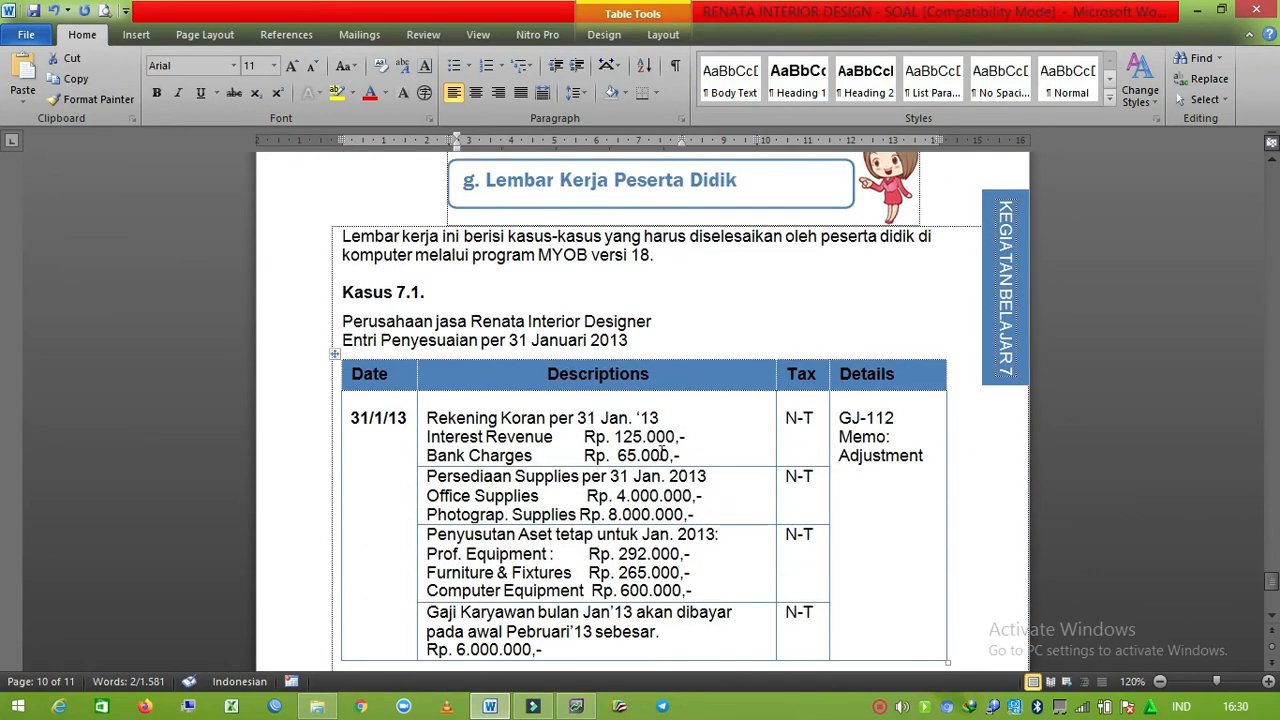
scroll(667, 455, "down", 1)
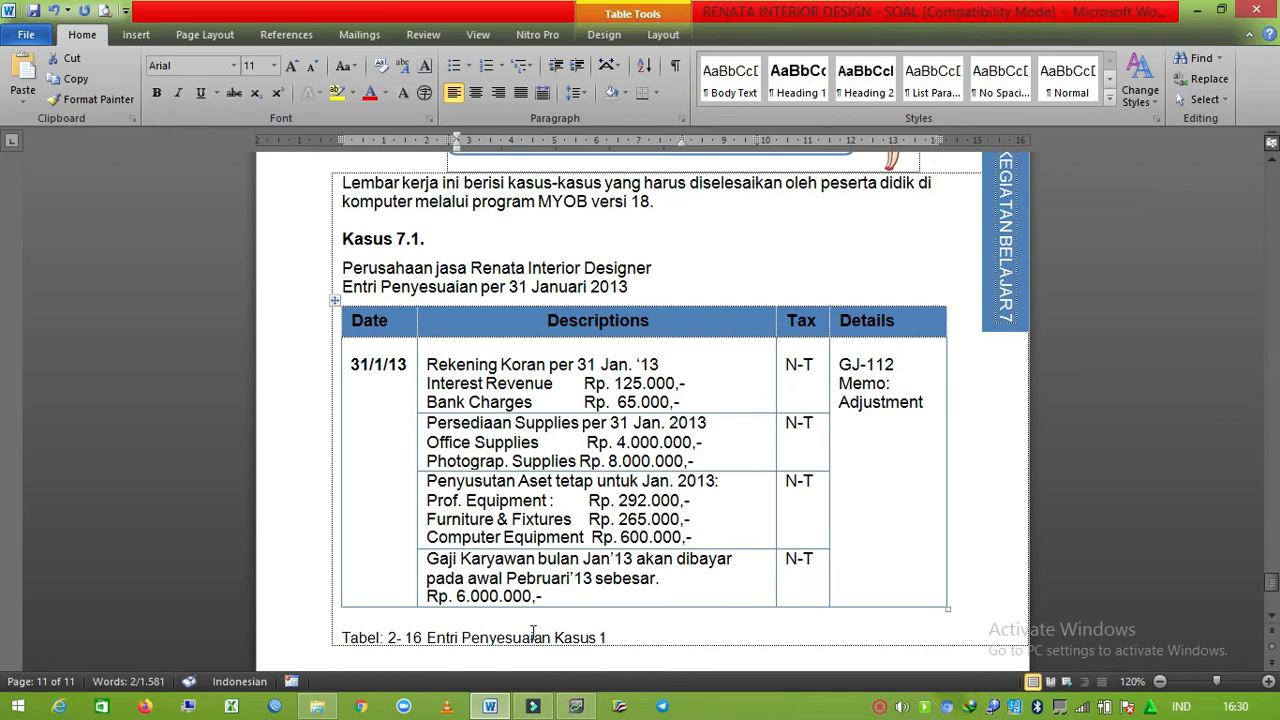
scroll(628, 592, "down", 2)
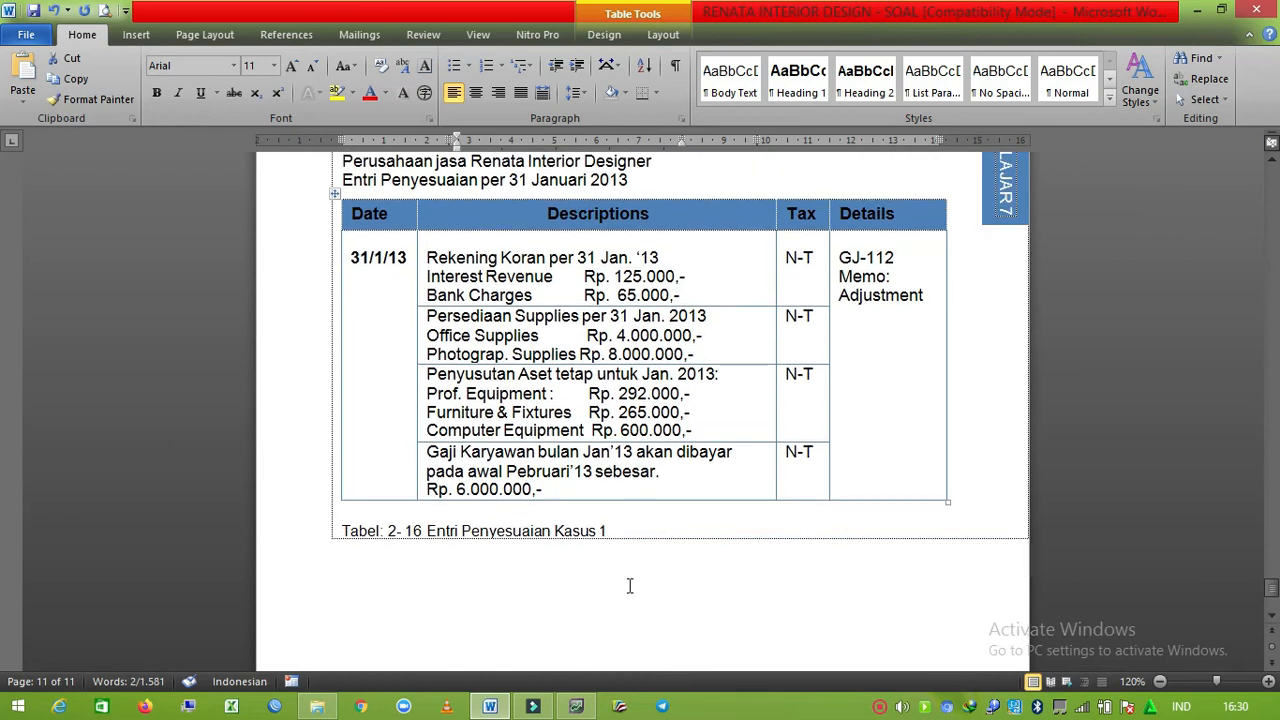
Step: Start a general journal entry in AccountRight dated 31/1/2013
left_click(576, 706)
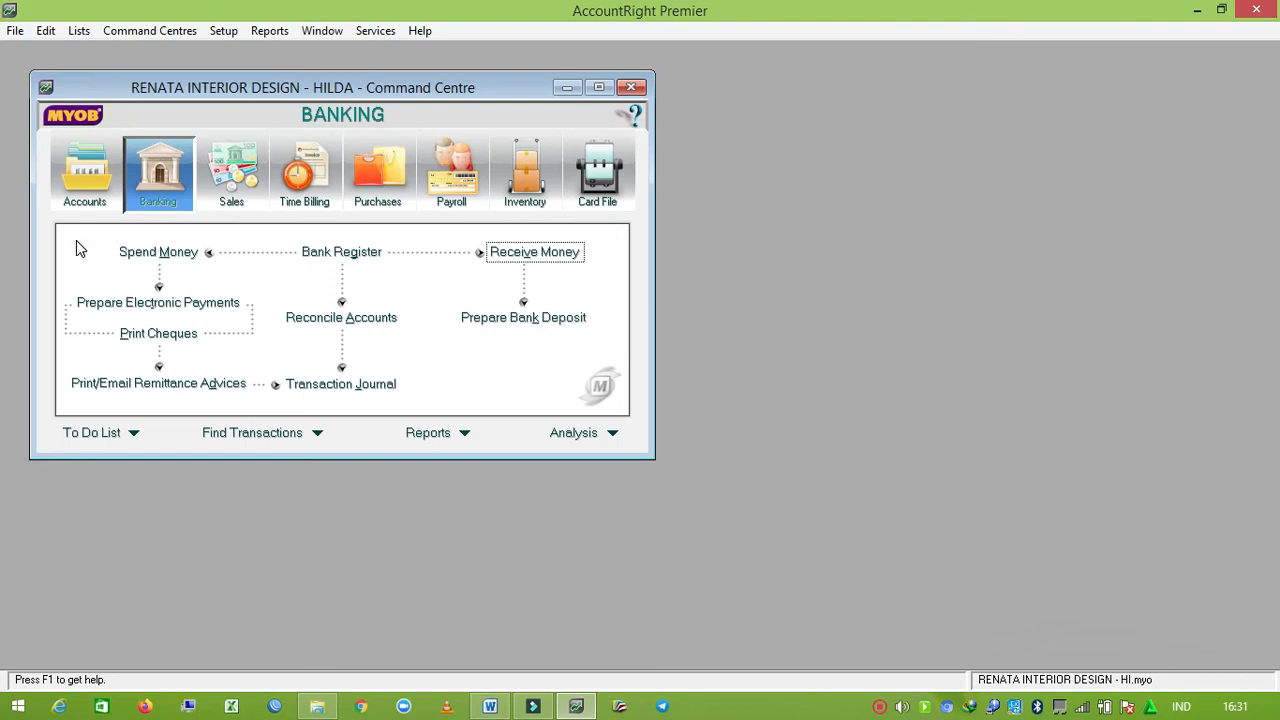
left_click(82, 190)
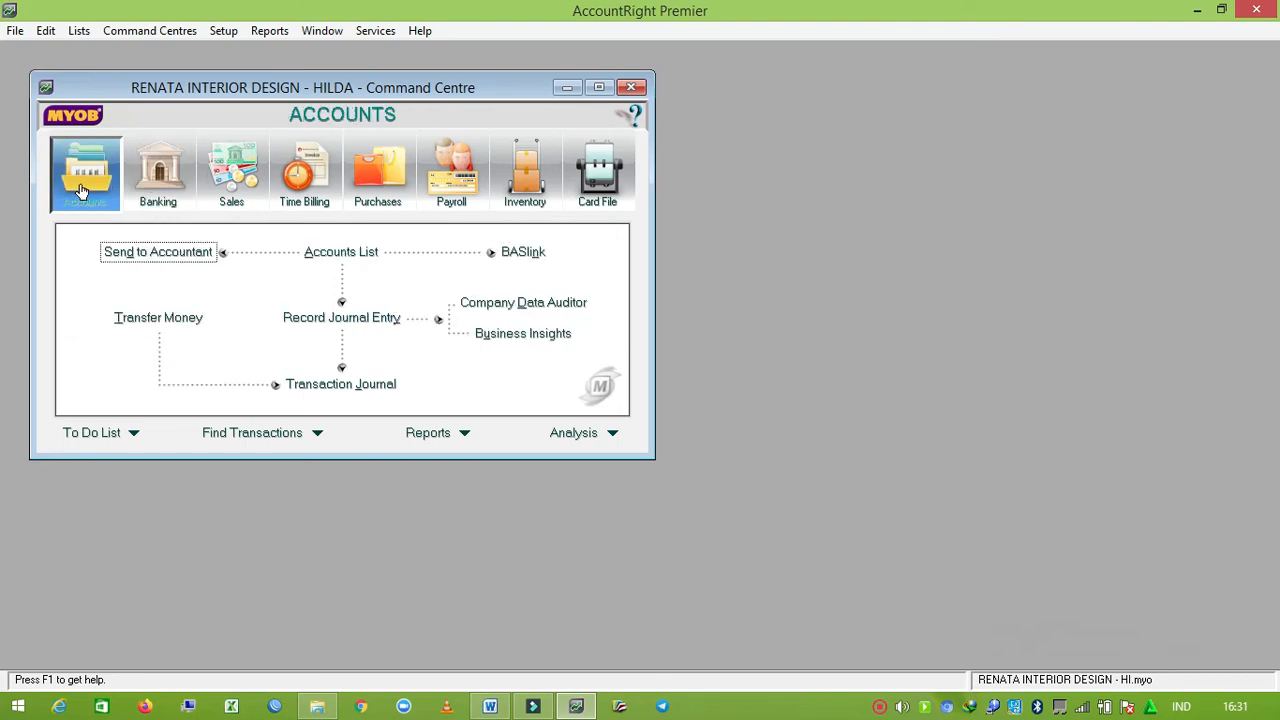
left_click(292, 324)
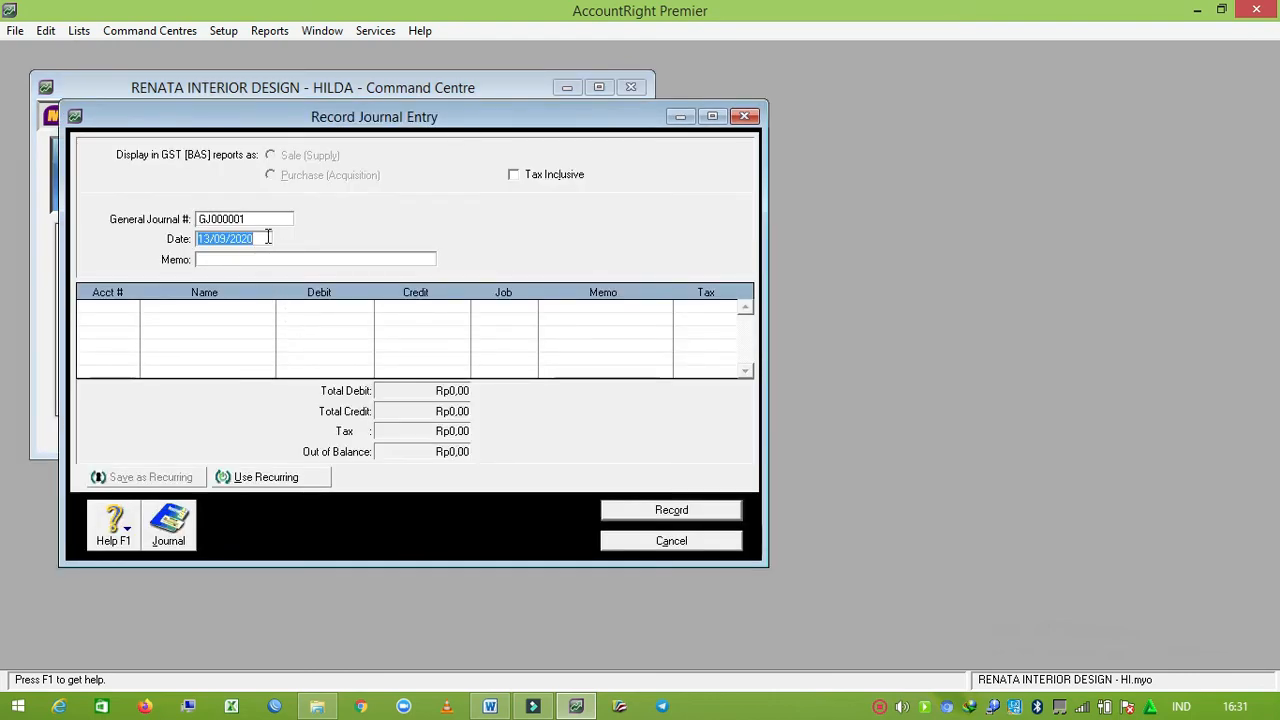
type("31/1/23")
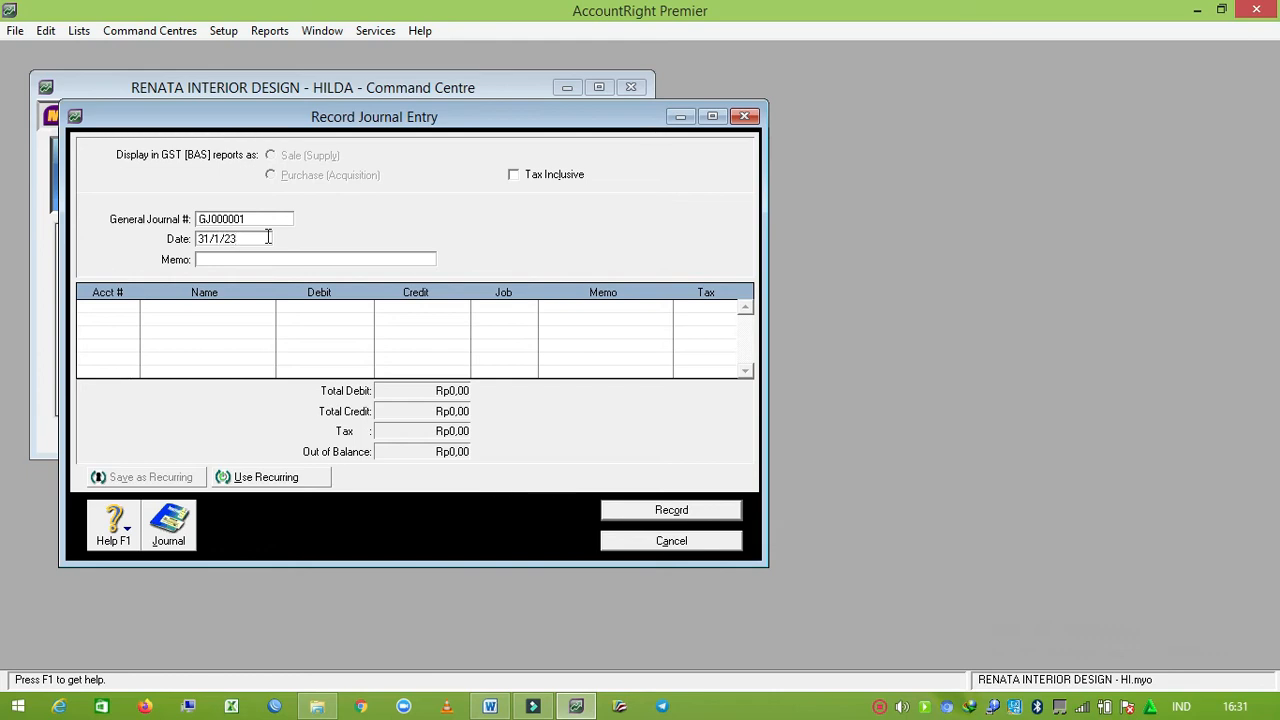
type("01")
Step: Add a journal line crediting 8-1000 Interest Income with Rp125.000
left_click(118, 306)
left_click(131, 306)
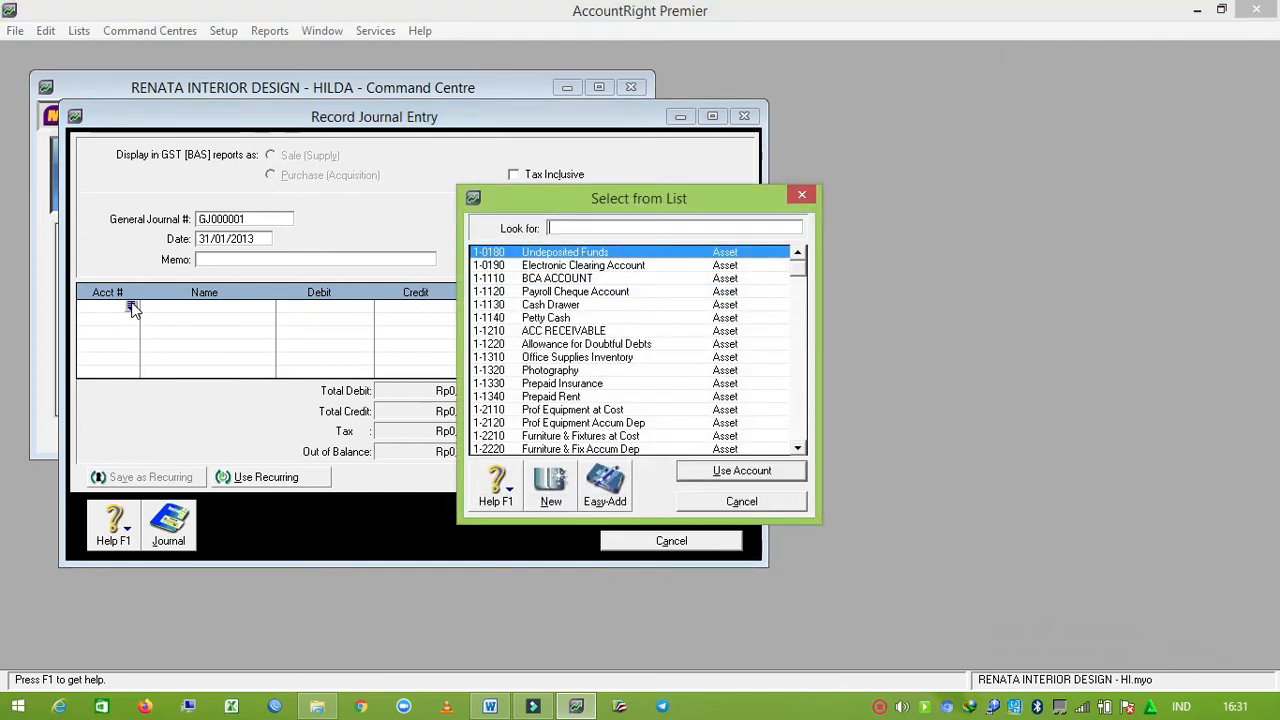
type("8")
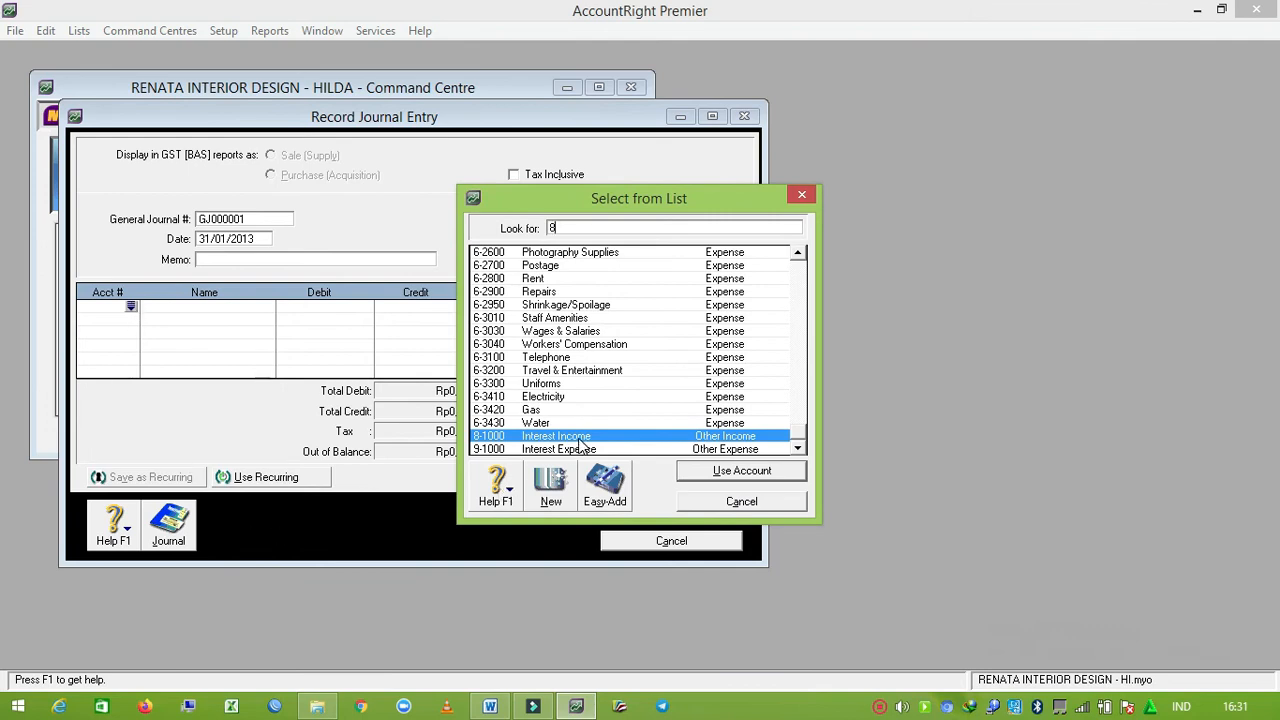
left_click(740, 471)
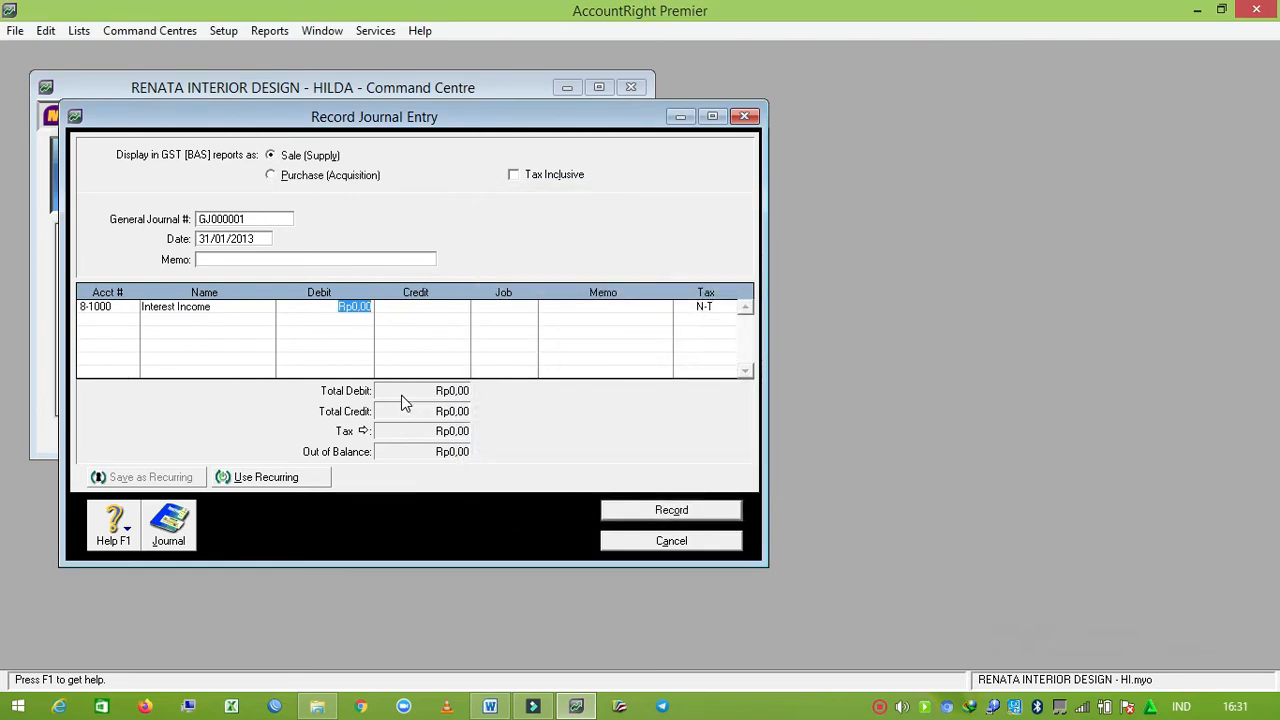
left_click(438, 309)
type("125.000")
key("Return")
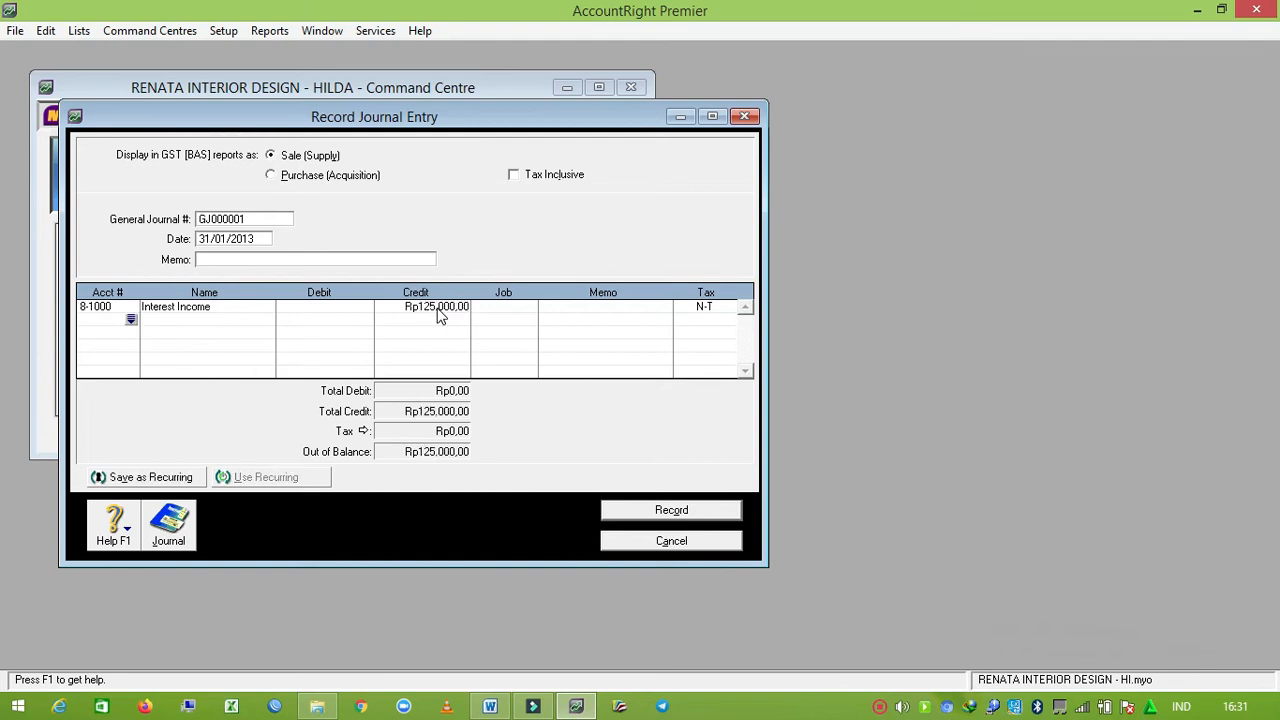
Step: Add a journal line debiting 6-1210 Bank Charges with Rp65.000
left_click(131, 318)
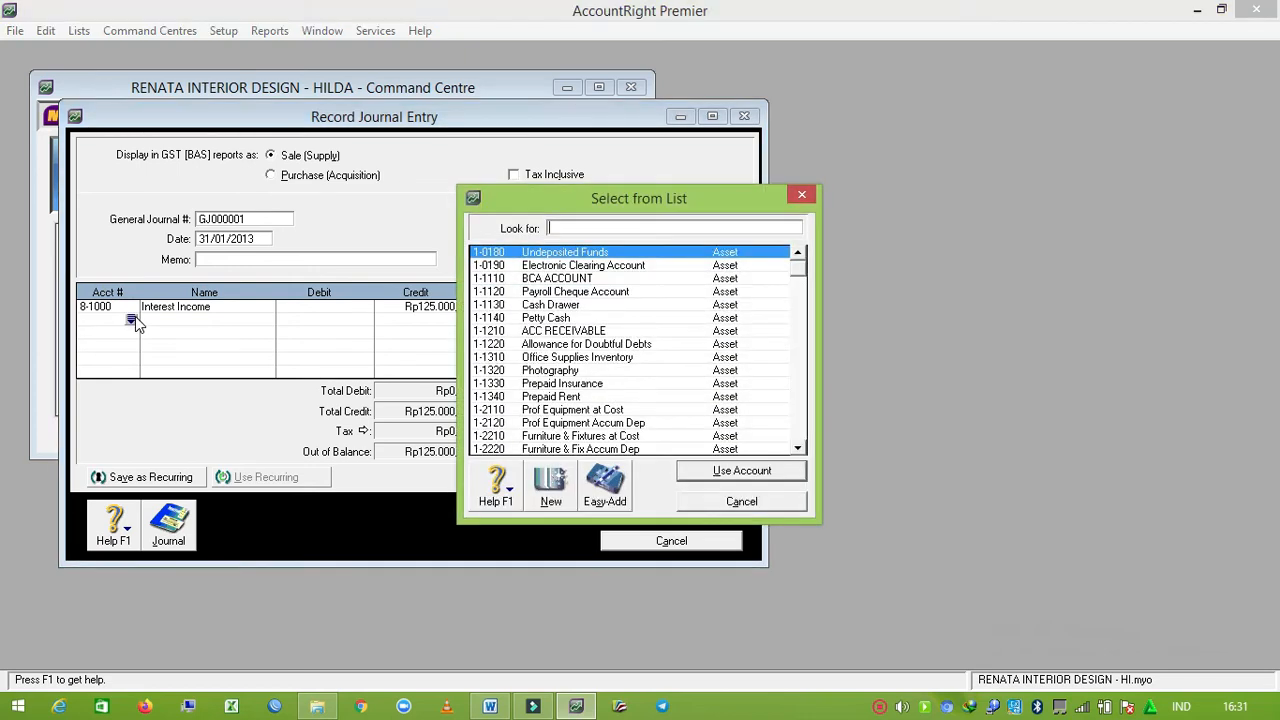
type("61")
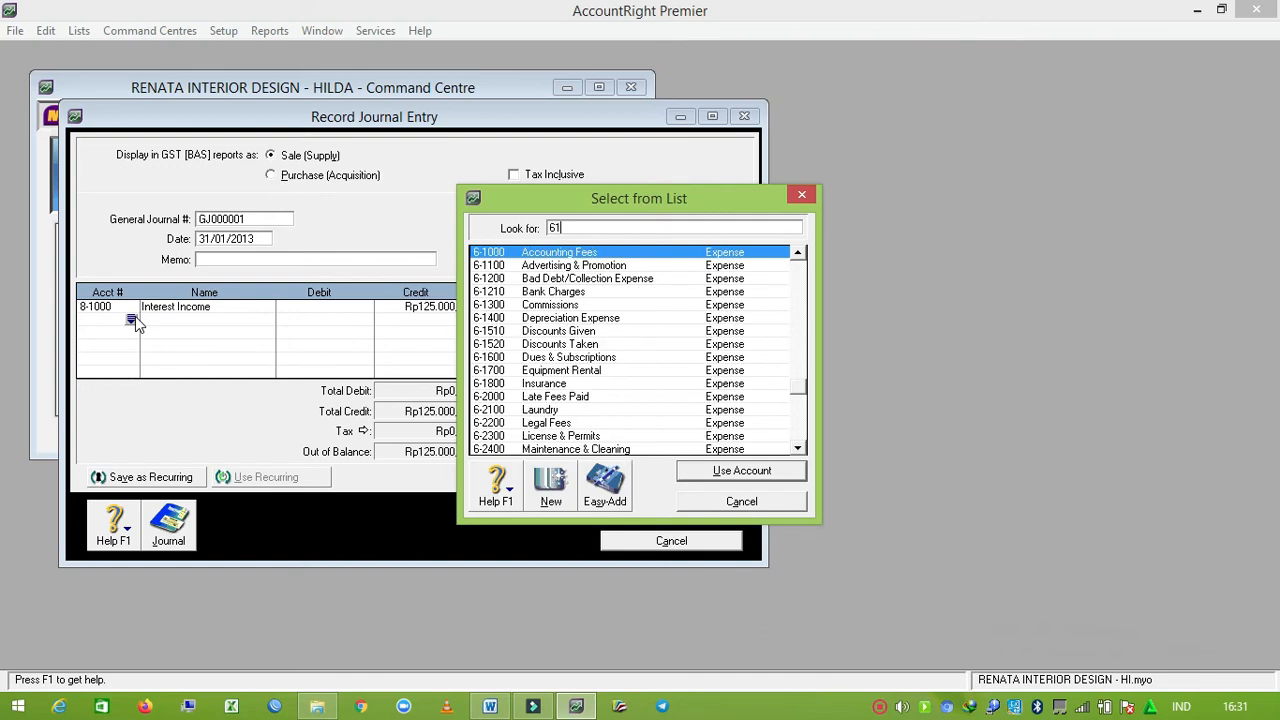
type("2")
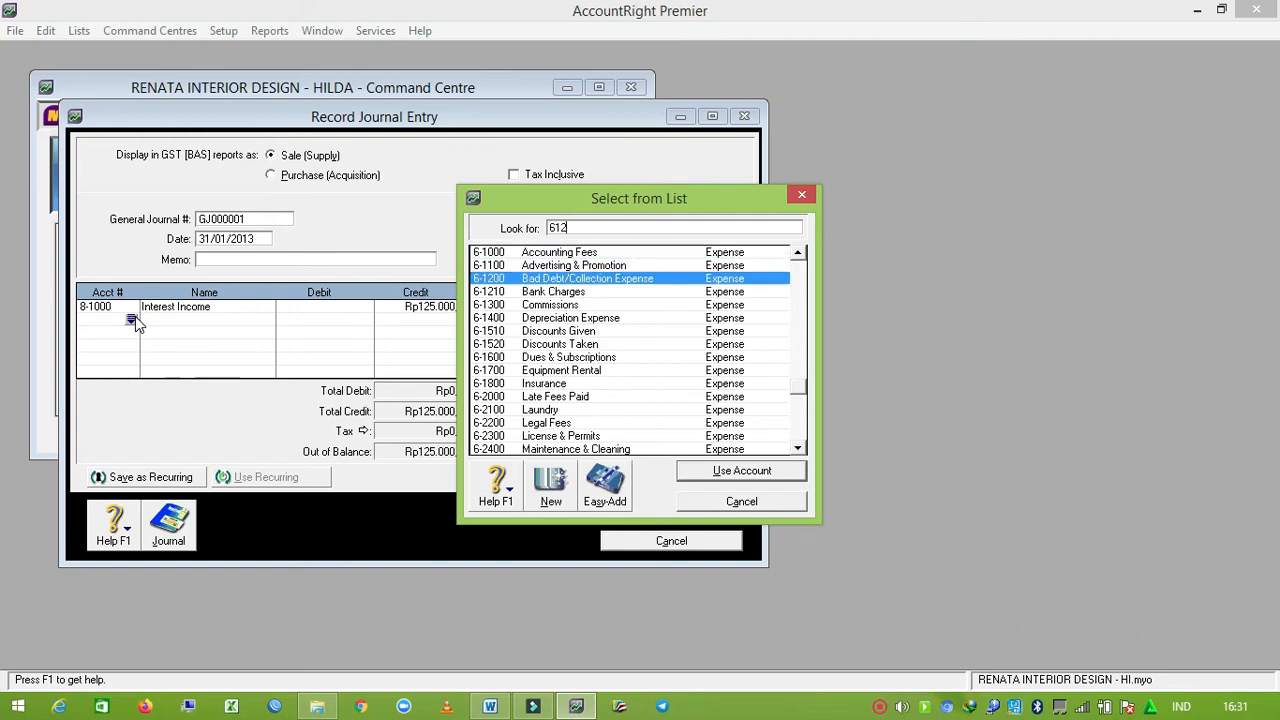
left_click(576, 292)
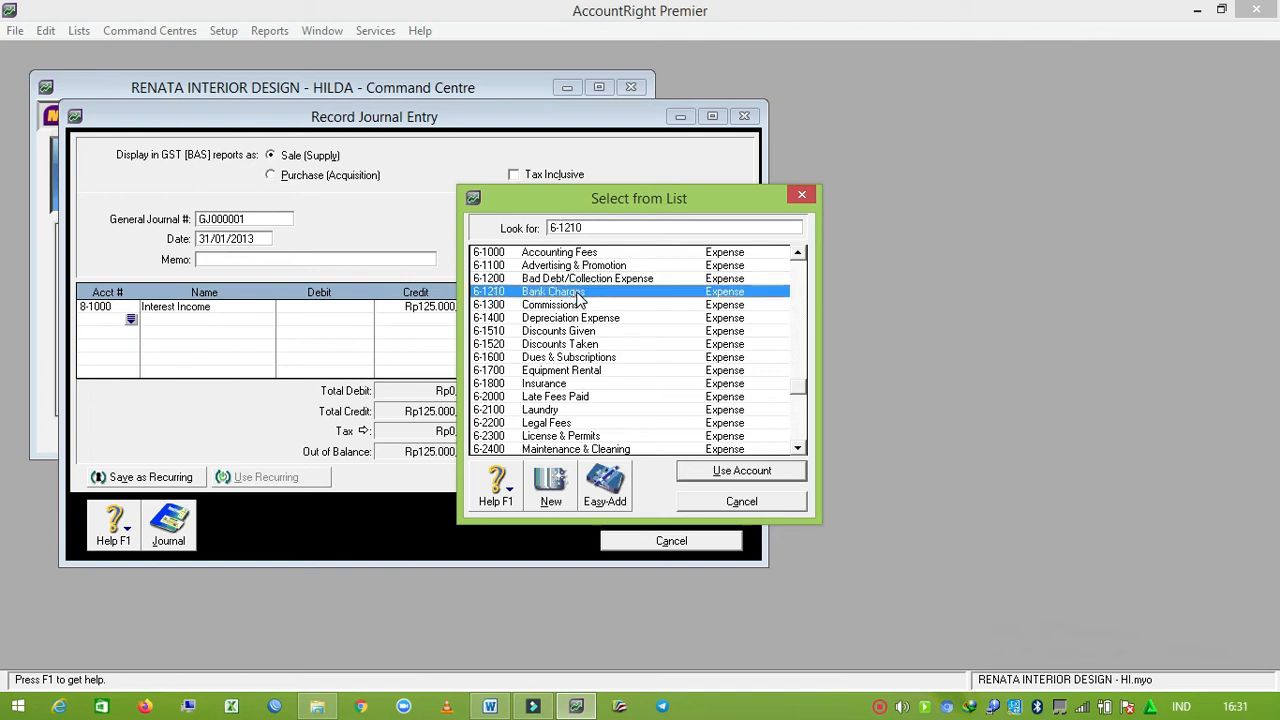
left_click(741, 471)
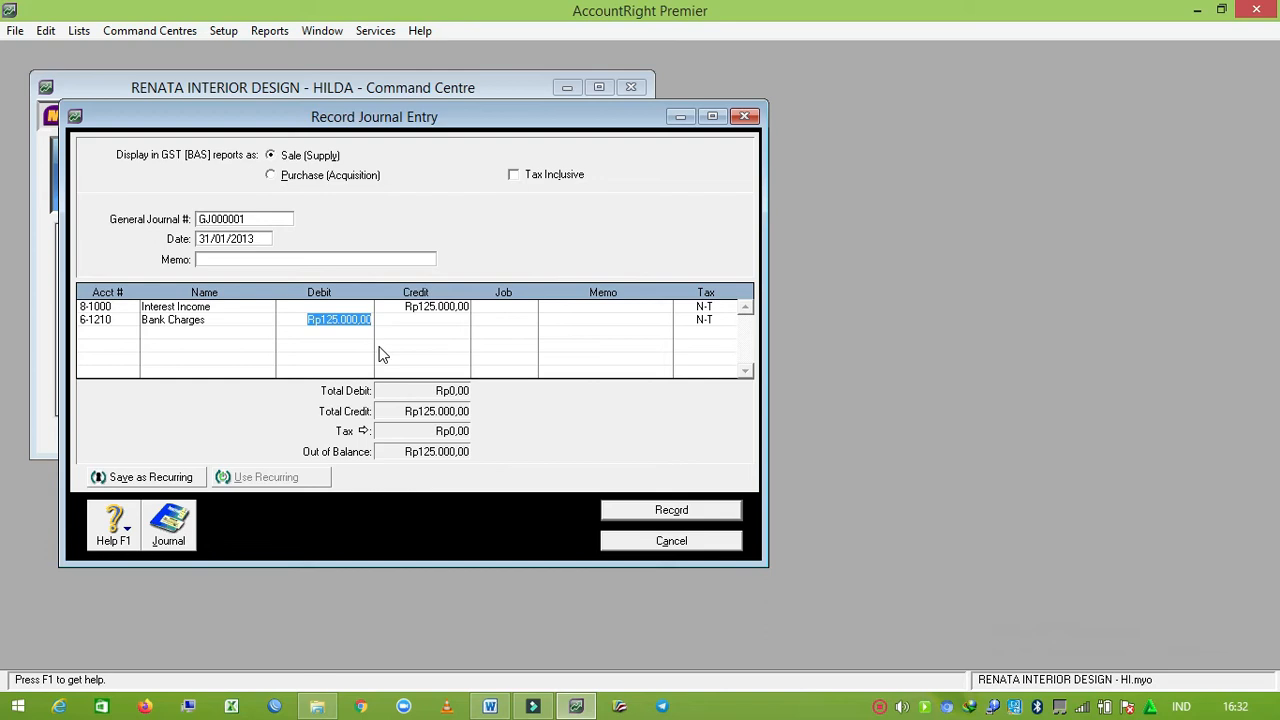
type("65.")
type("000")
key("Return")
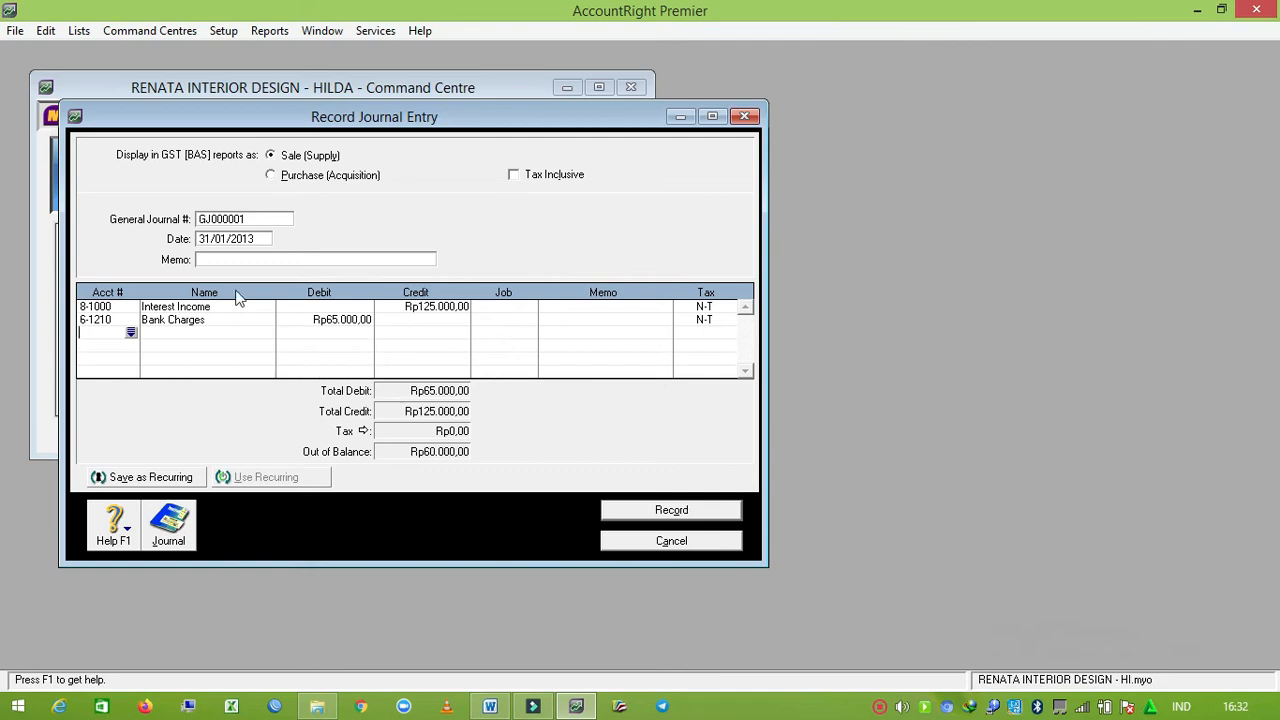
Step: Debit 1-1110 BCA ACCOUNT with Rp60.000, then record the journal entry and leave the form
left_click(134, 337)
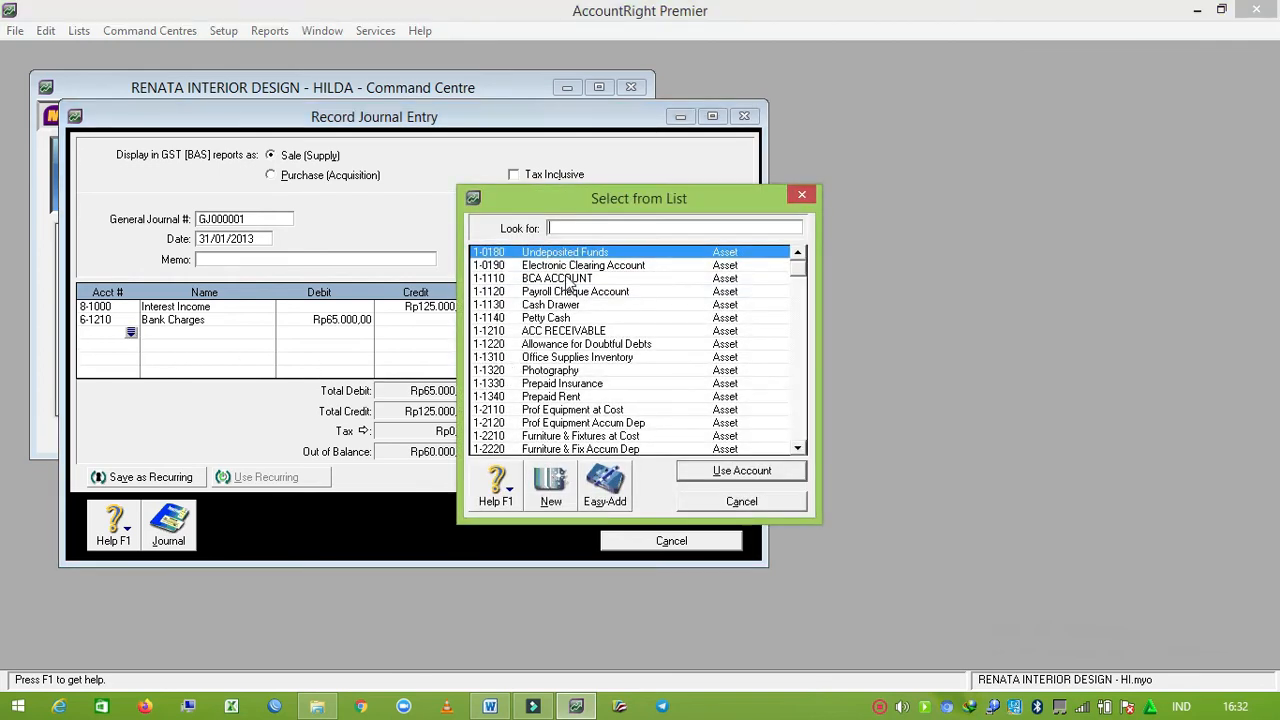
left_click(568, 279)
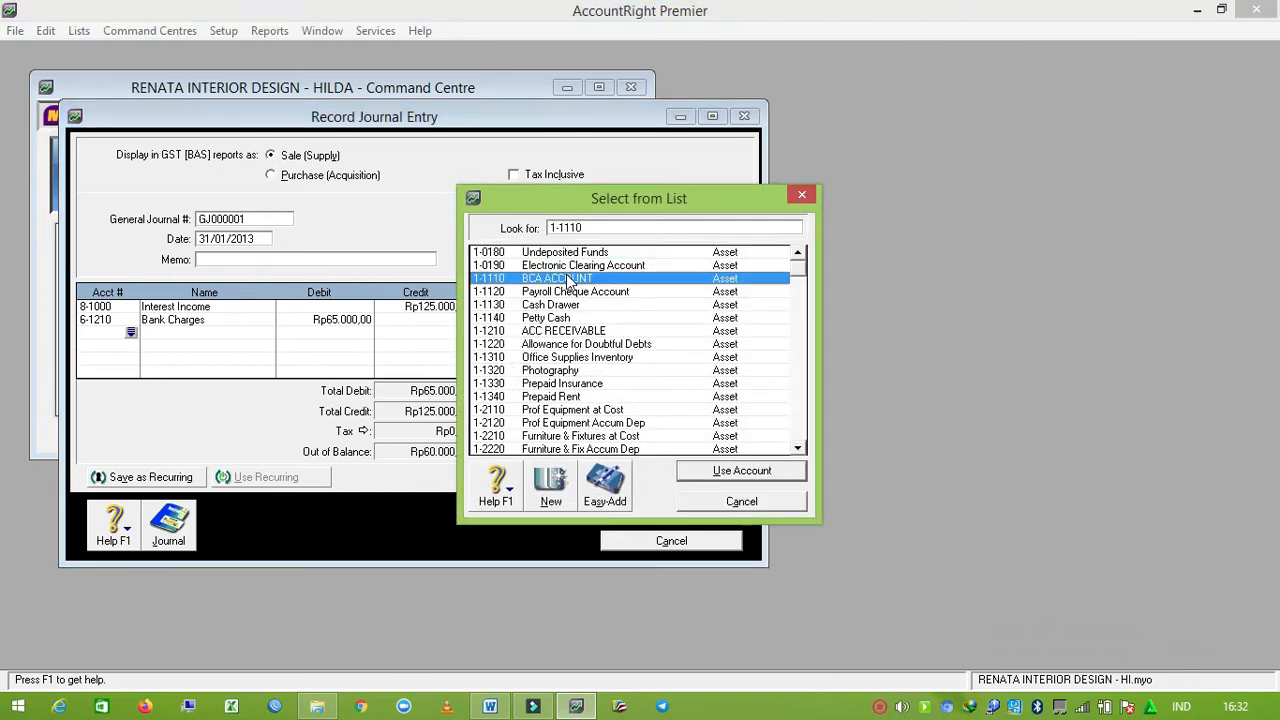
left_click(781, 469)
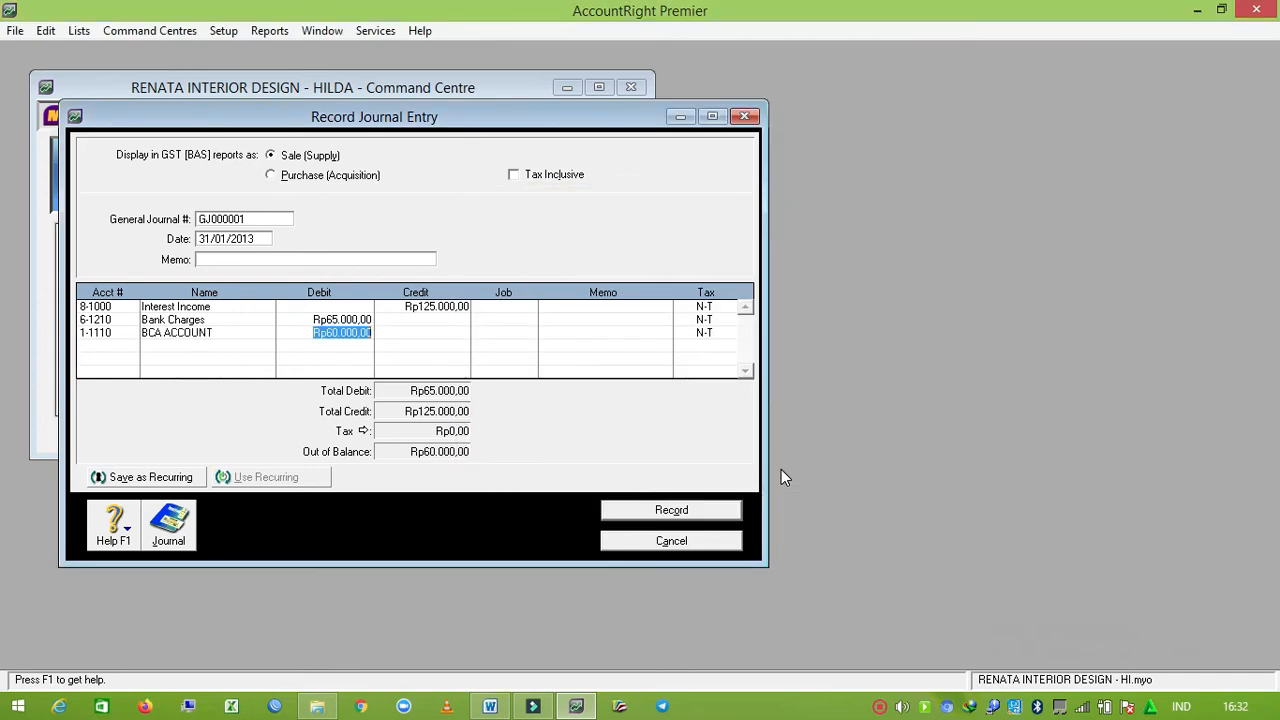
key("Tab")
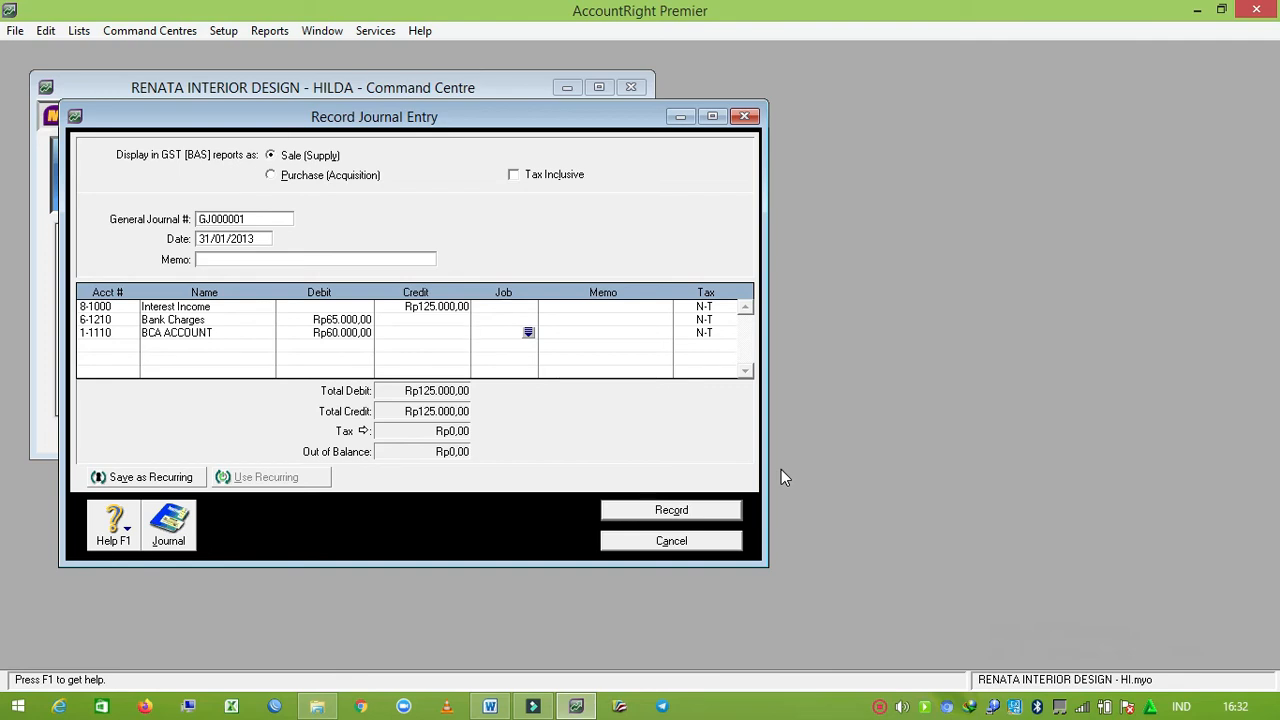
left_click(701, 511)
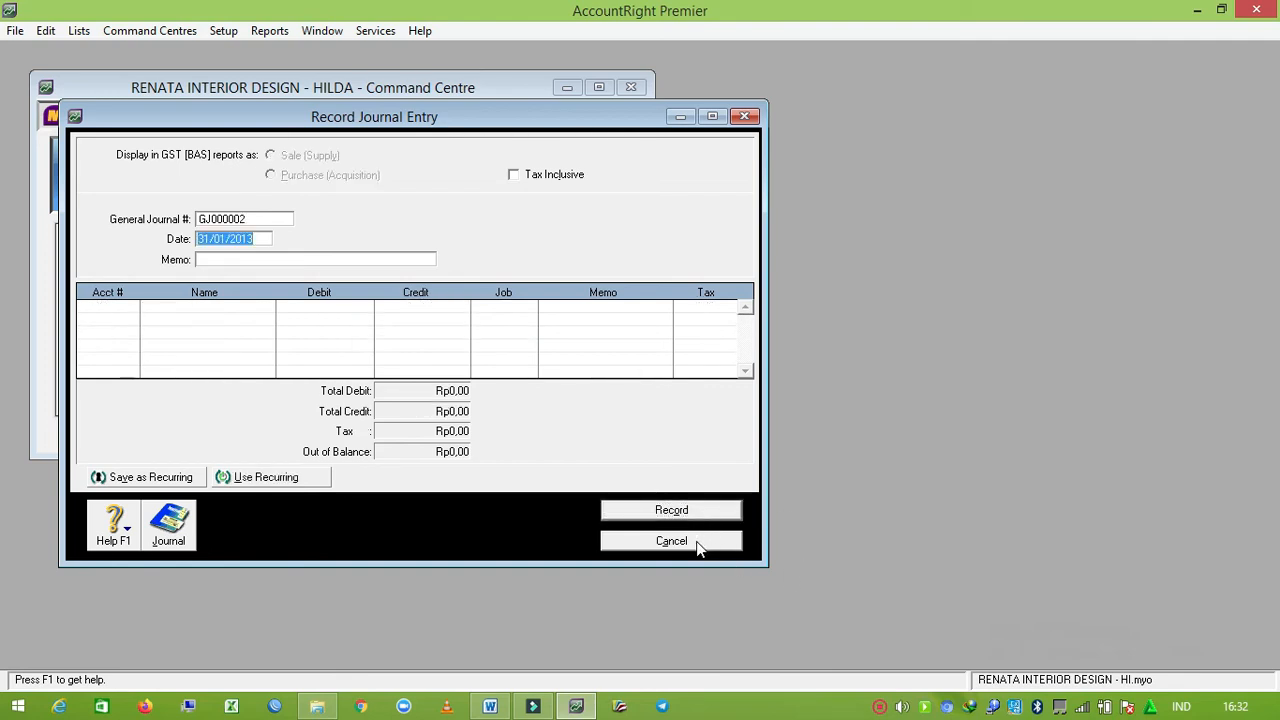
left_click(697, 545)
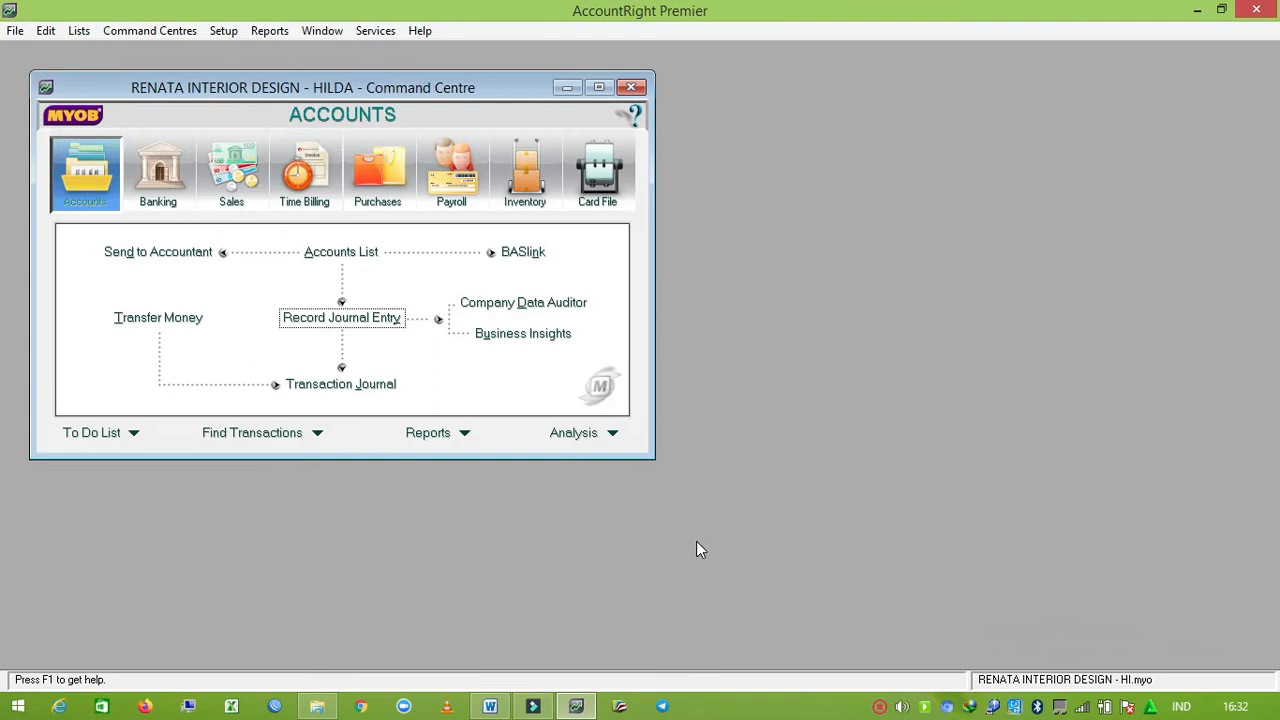
Step: Check the supplies adjustments in the Word assignment against the Office Supplies Inventory and Photography balances in AccountRight's accounts list
left_click(481, 709)
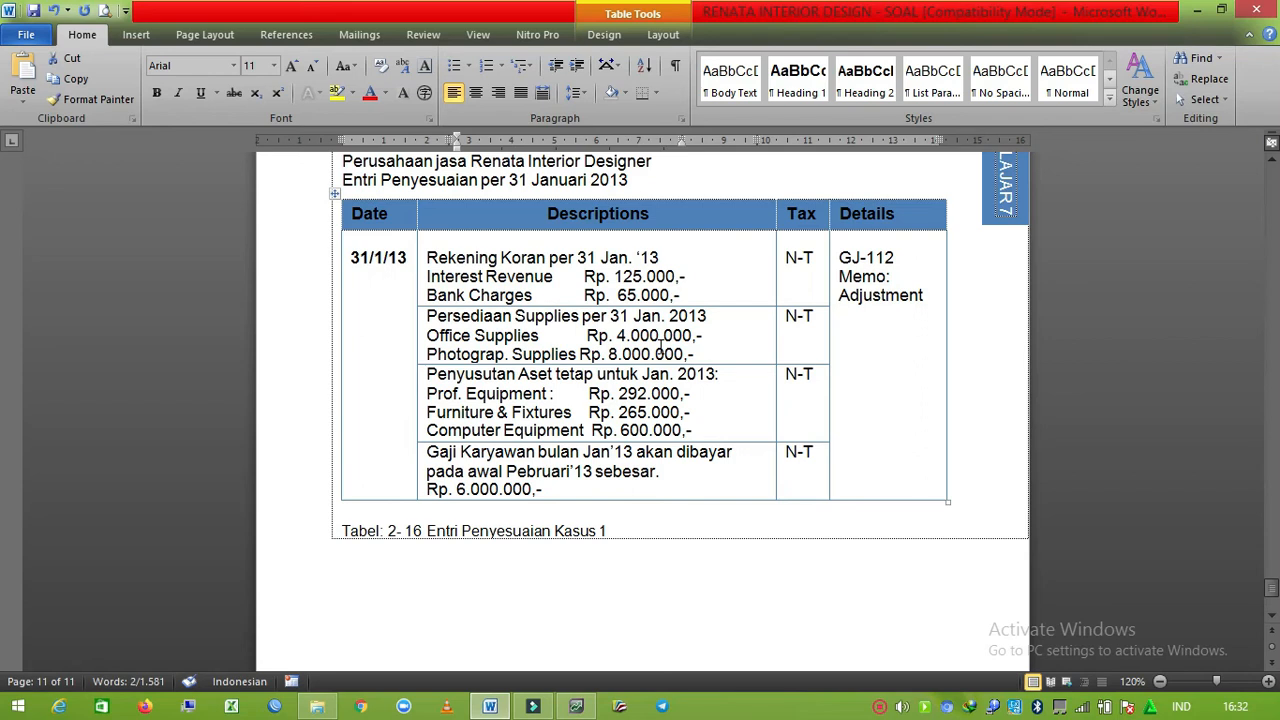
left_click(576, 707)
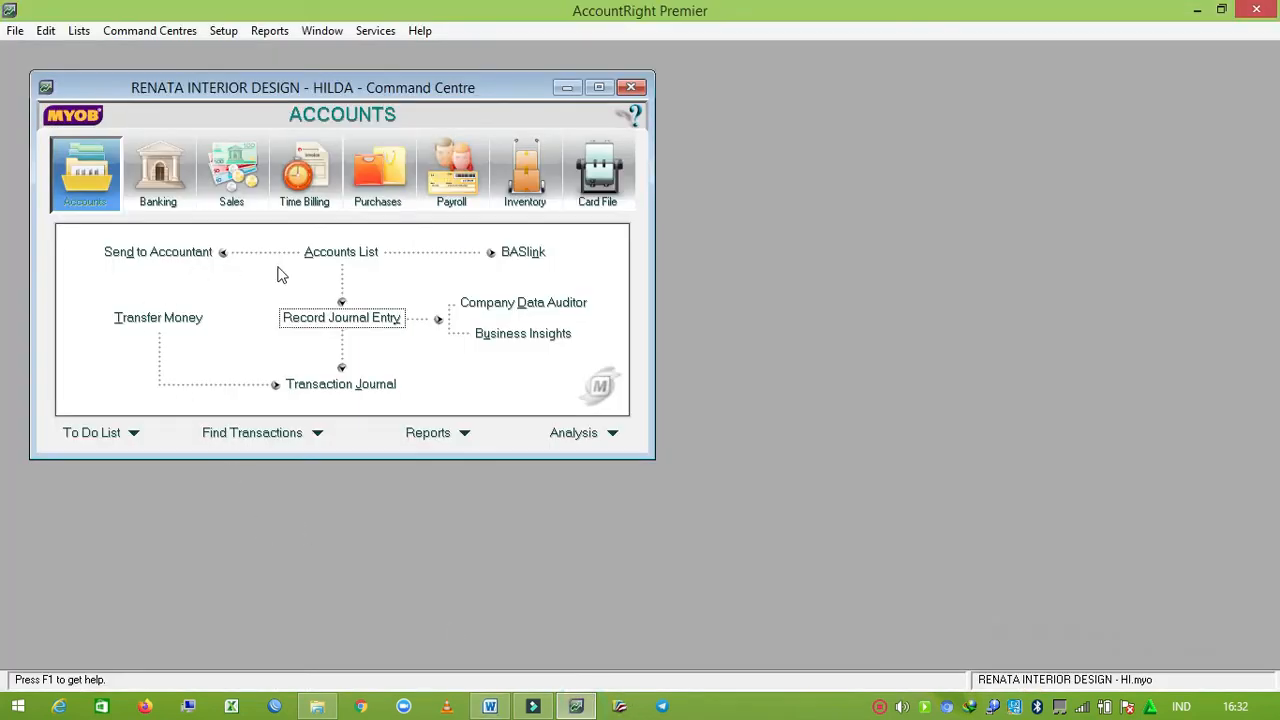
left_click(341, 257)
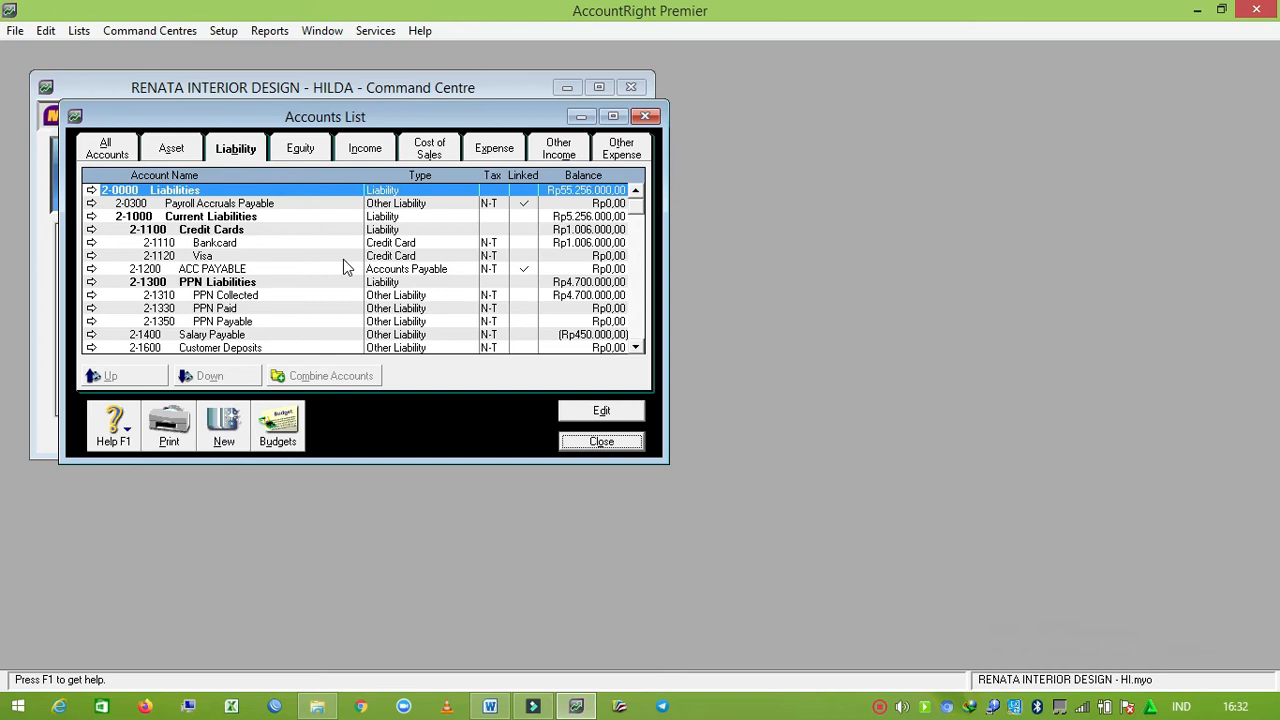
left_click(166, 148)
scroll(278, 297, "down", 3)
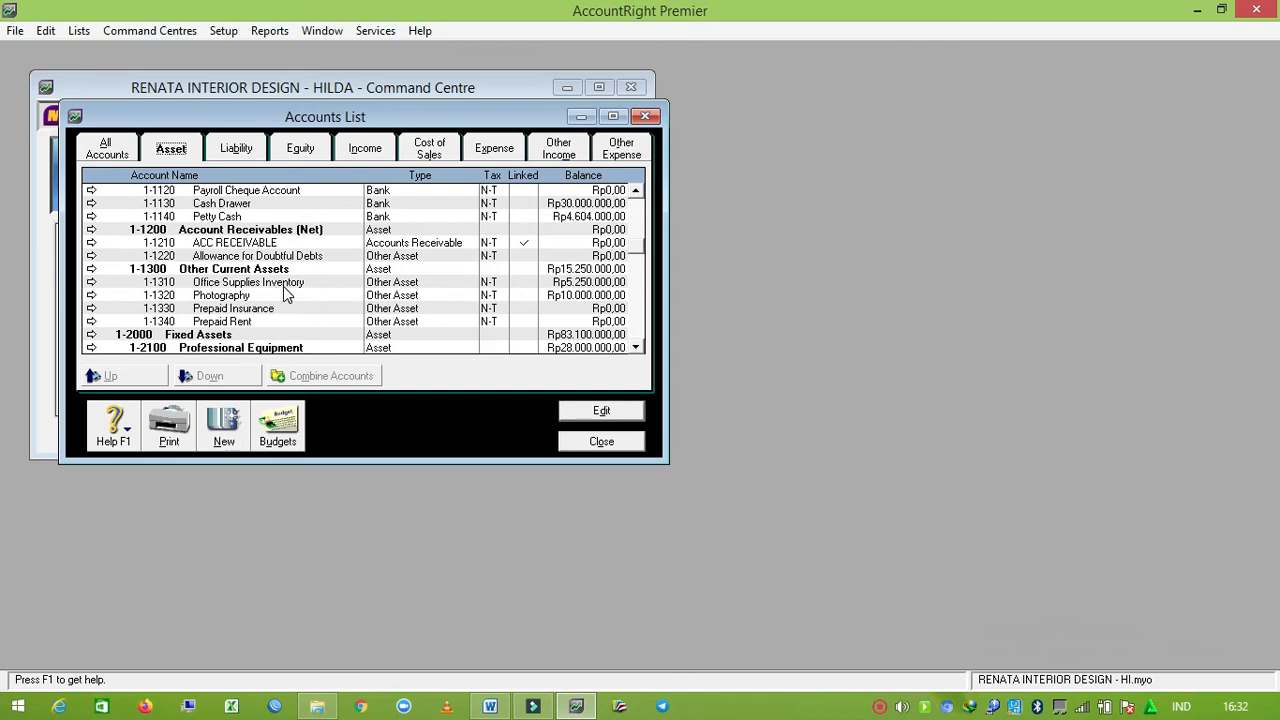
left_click(284, 285)
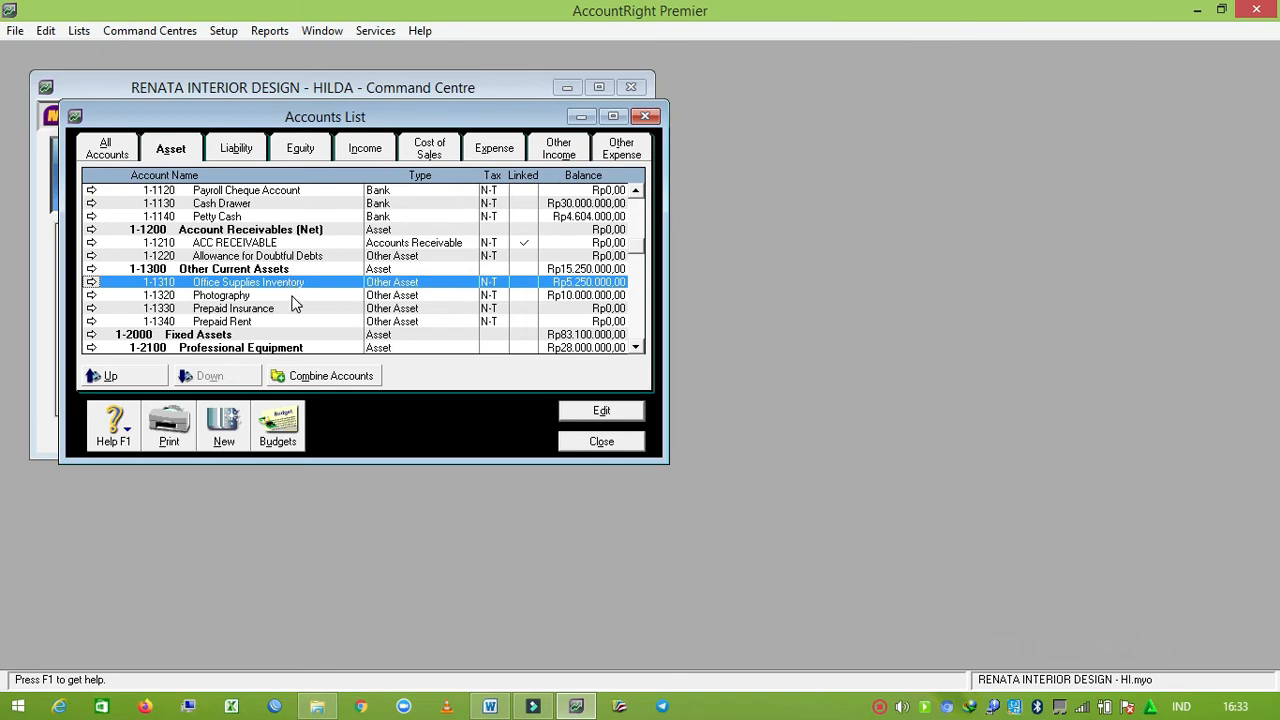
left_click(294, 300)
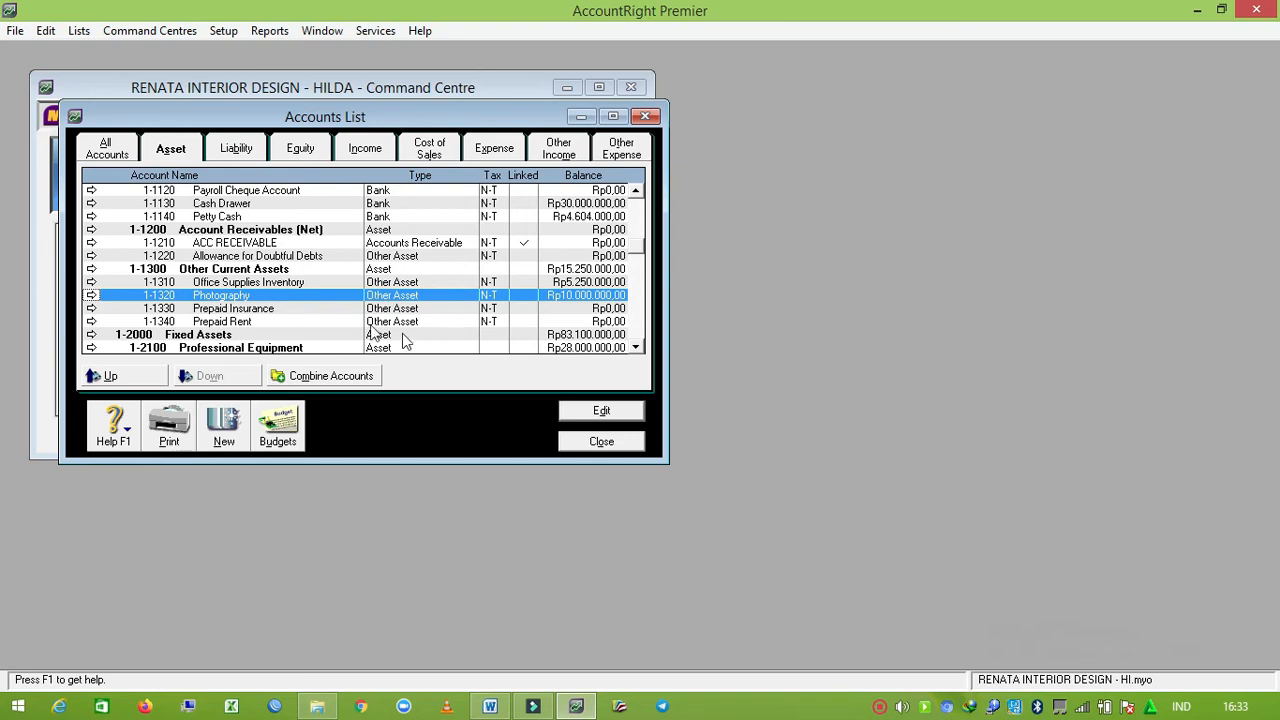
left_click(575, 444)
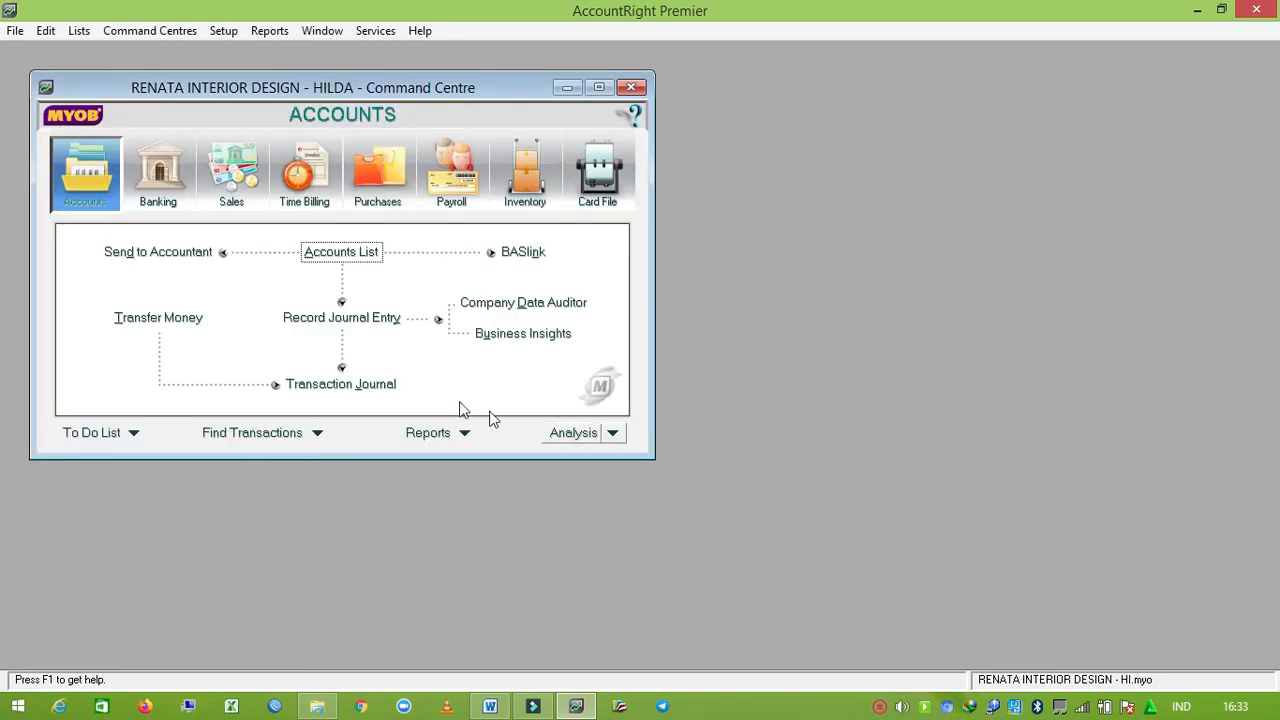
Step: Start a new general journal entry with a line debiting 6-2500 Office Supplies with Rp1.250.000
left_click(359, 318)
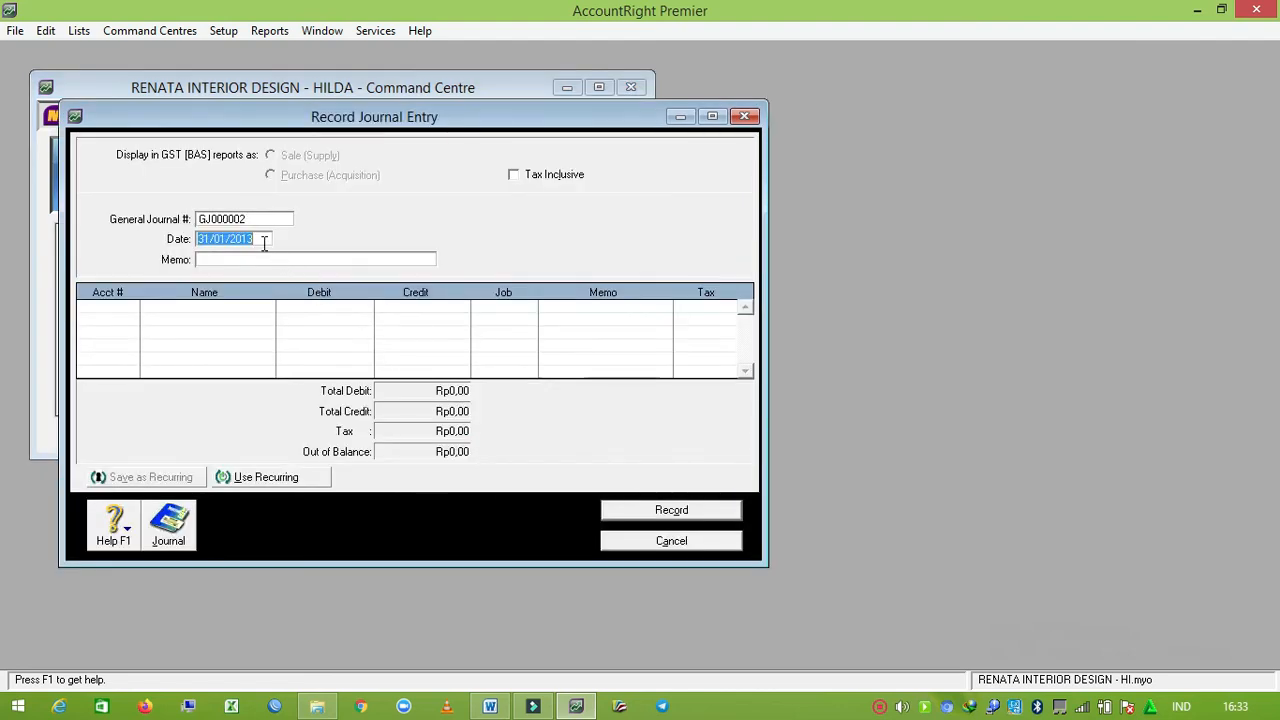
left_click(129, 311)
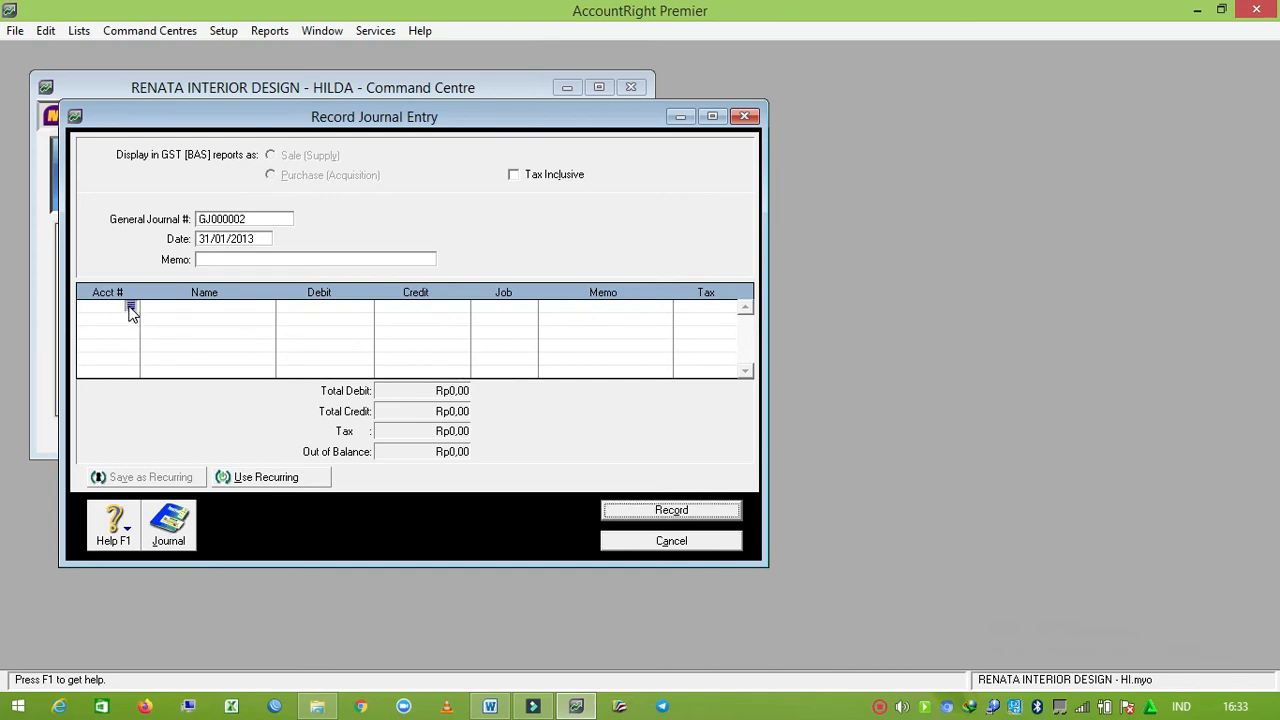
left_click(131, 309)
type("625")
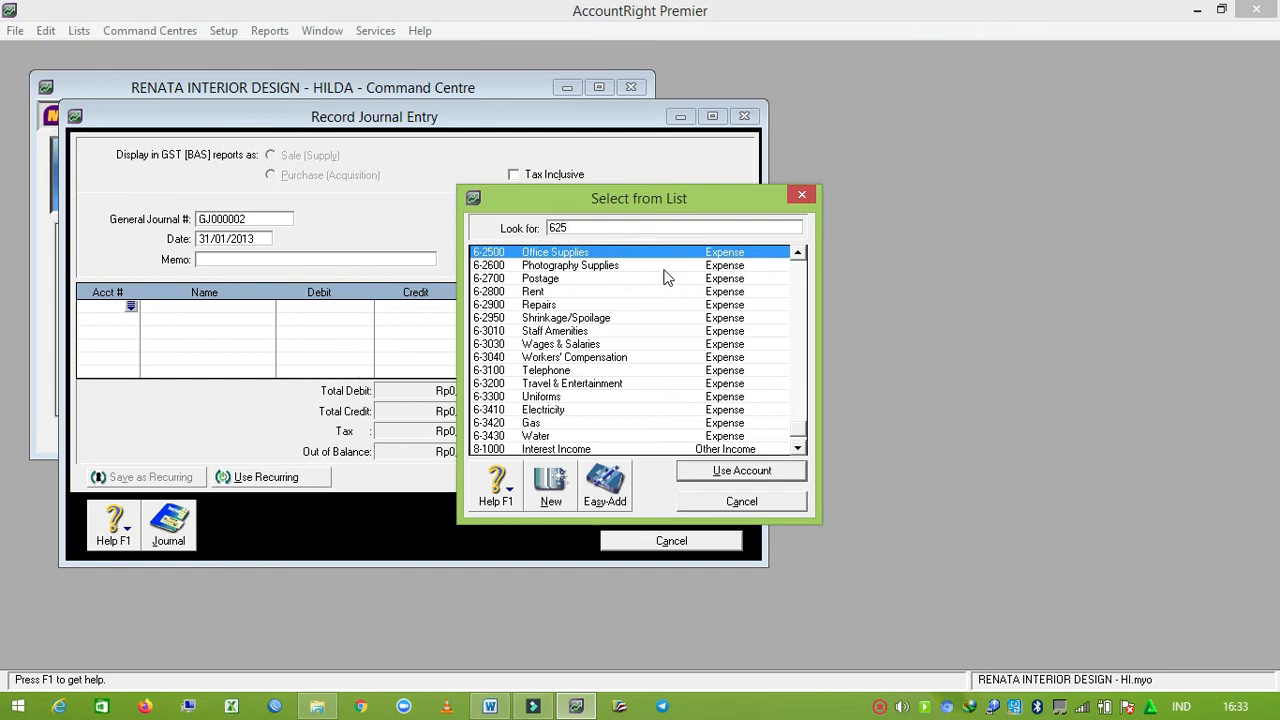
left_click(742, 470)
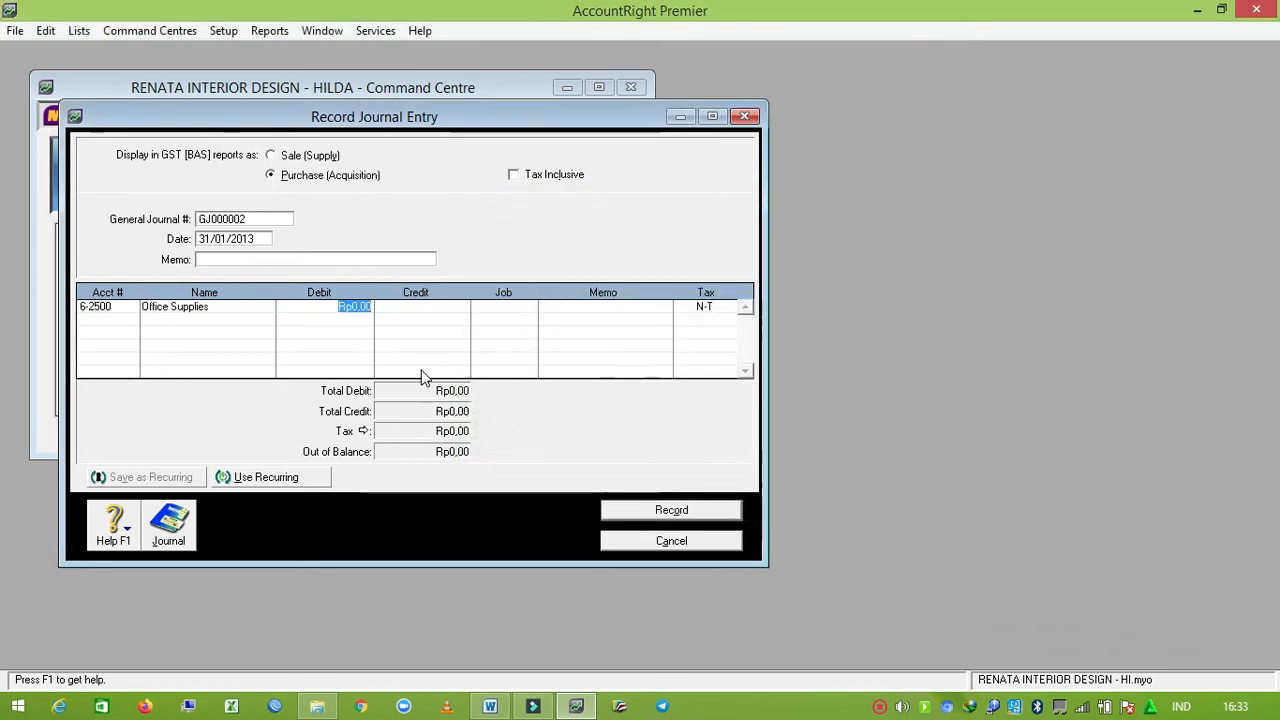
type("1")
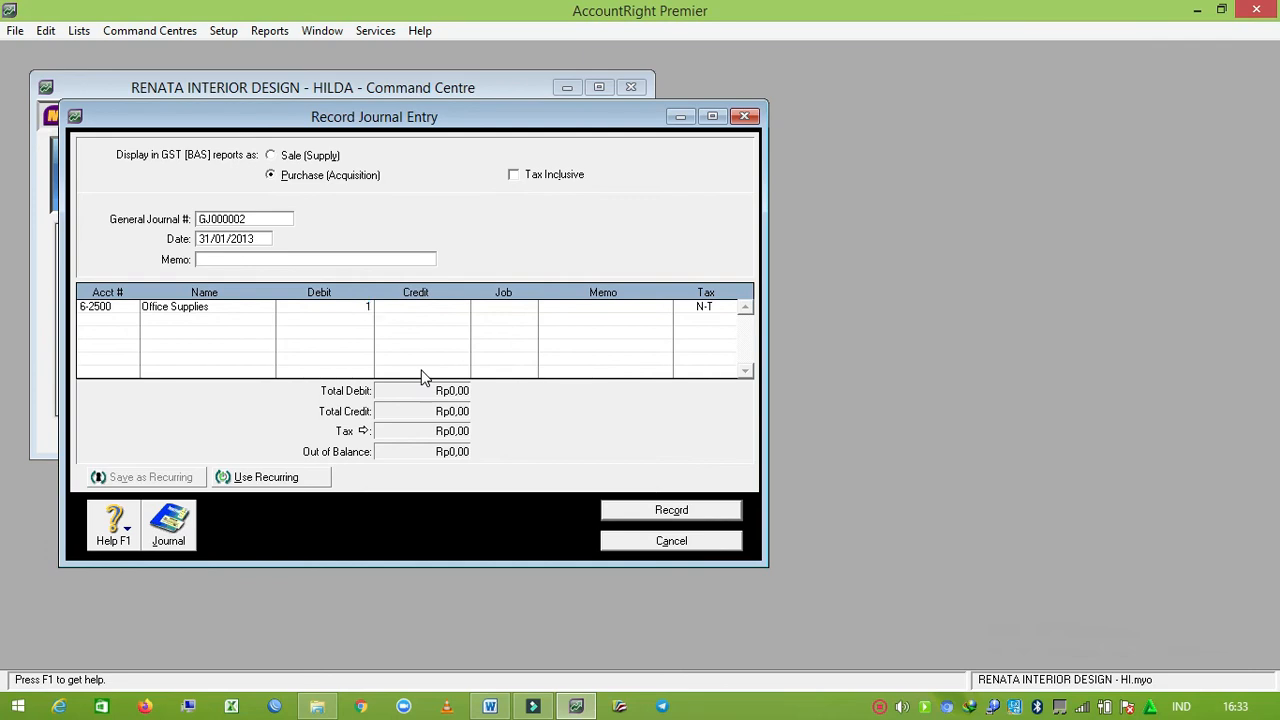
type("25000")
key("Return")
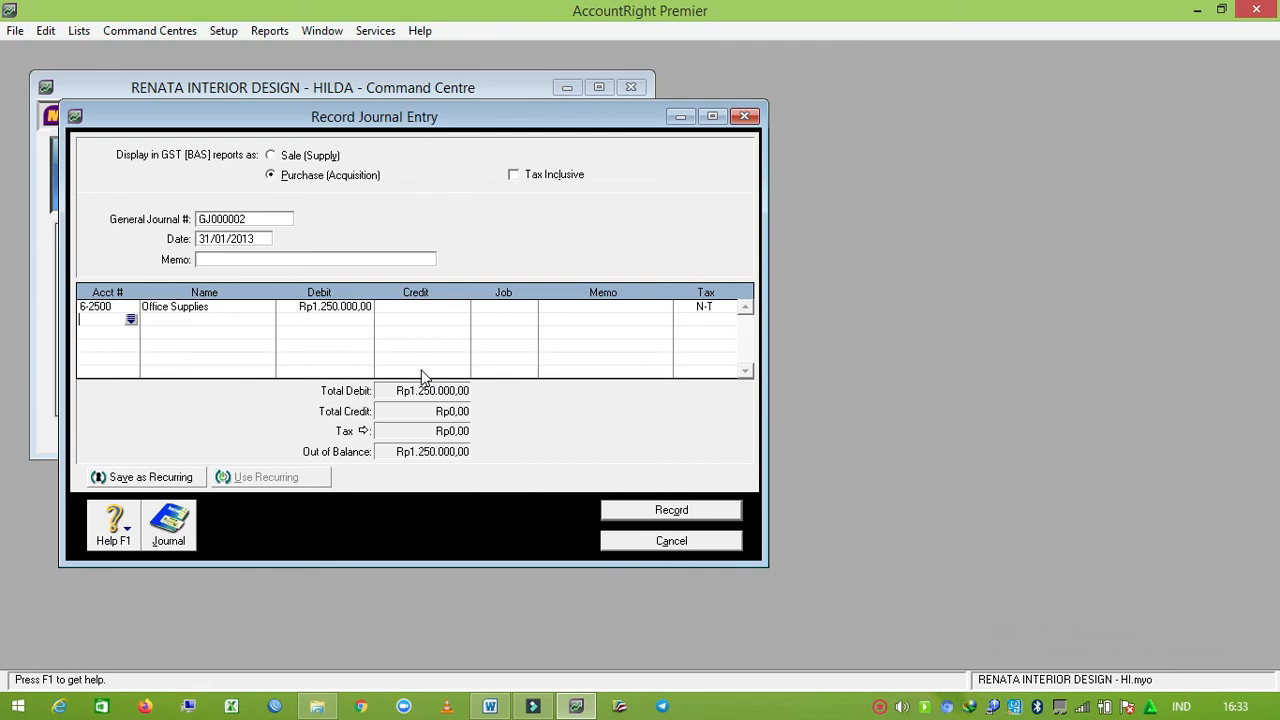
Step: Add a journal line crediting 1-1310 Office Supplies Inventory with Rp1.250.000
left_click(130, 319)
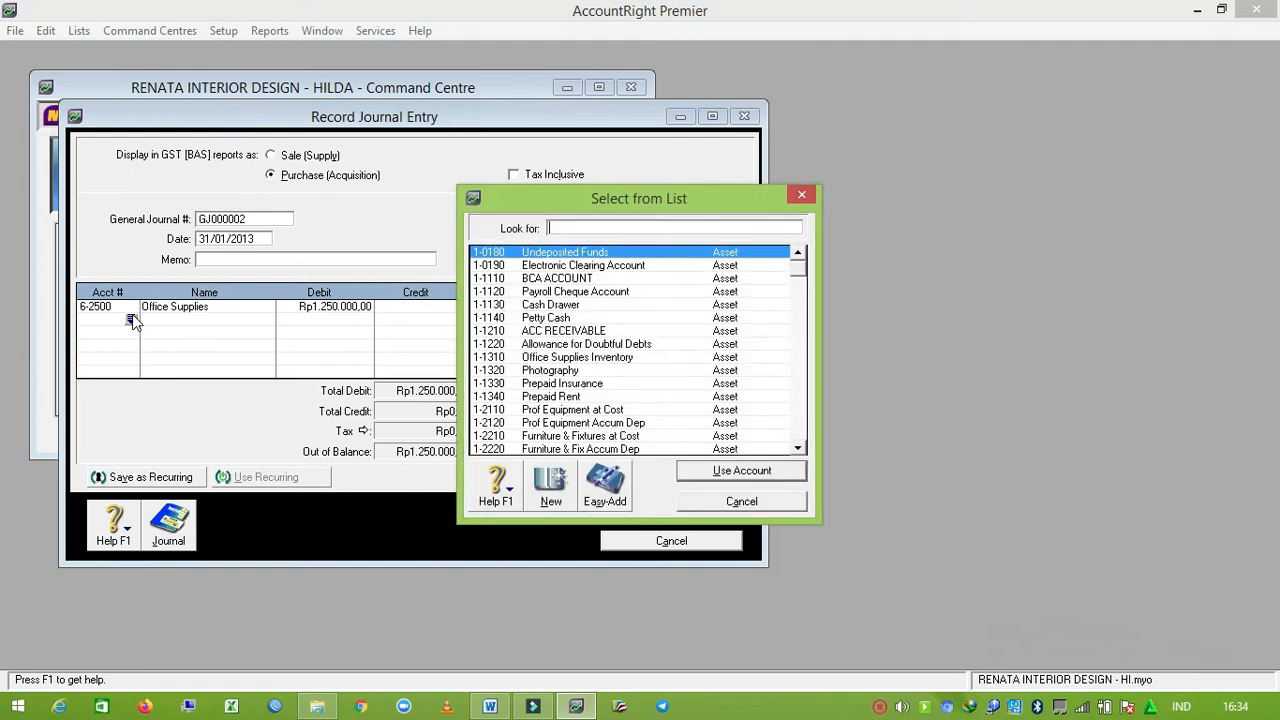
type("125")
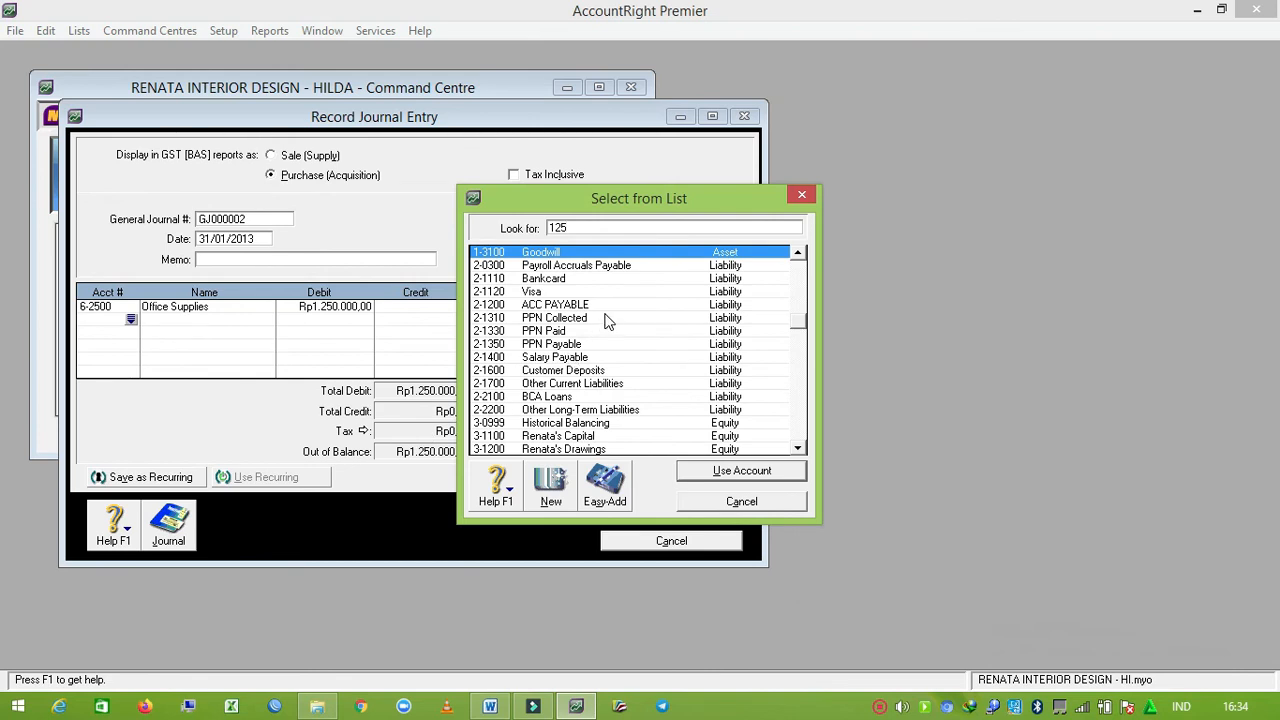
key("BackSpace")
key("BackSpace")
type("13")
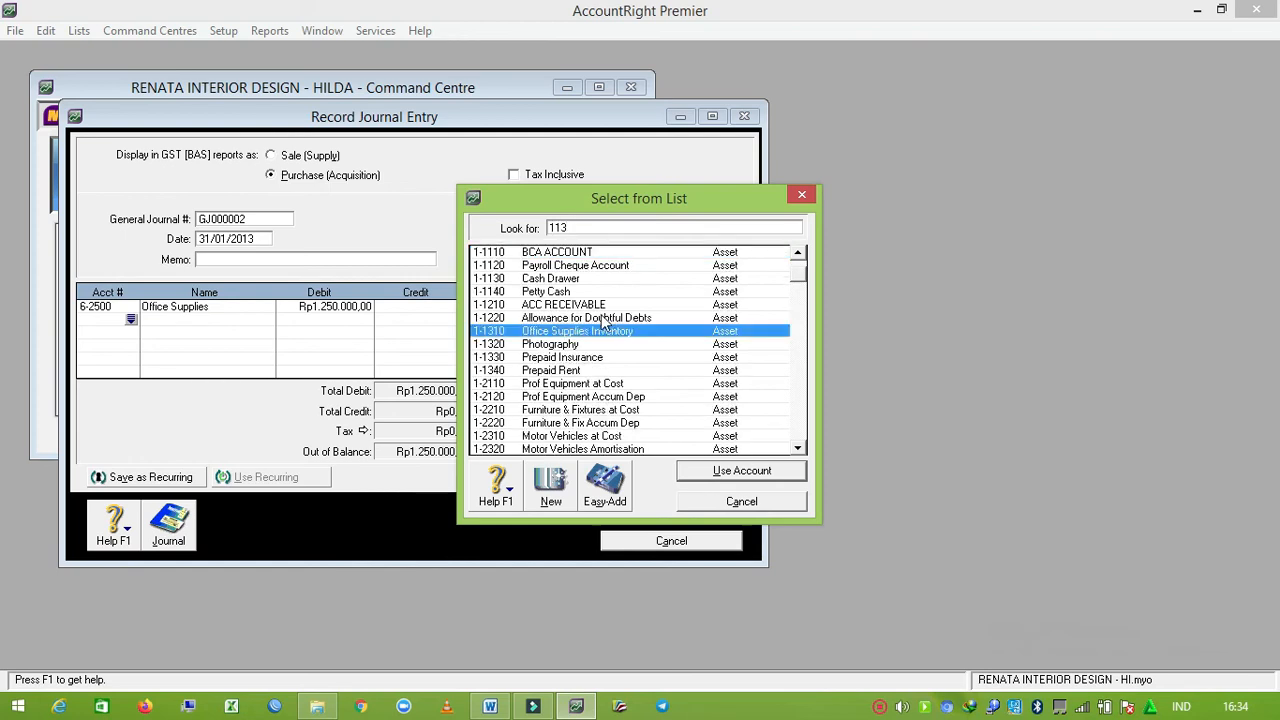
left_click(589, 334)
left_click(724, 478)
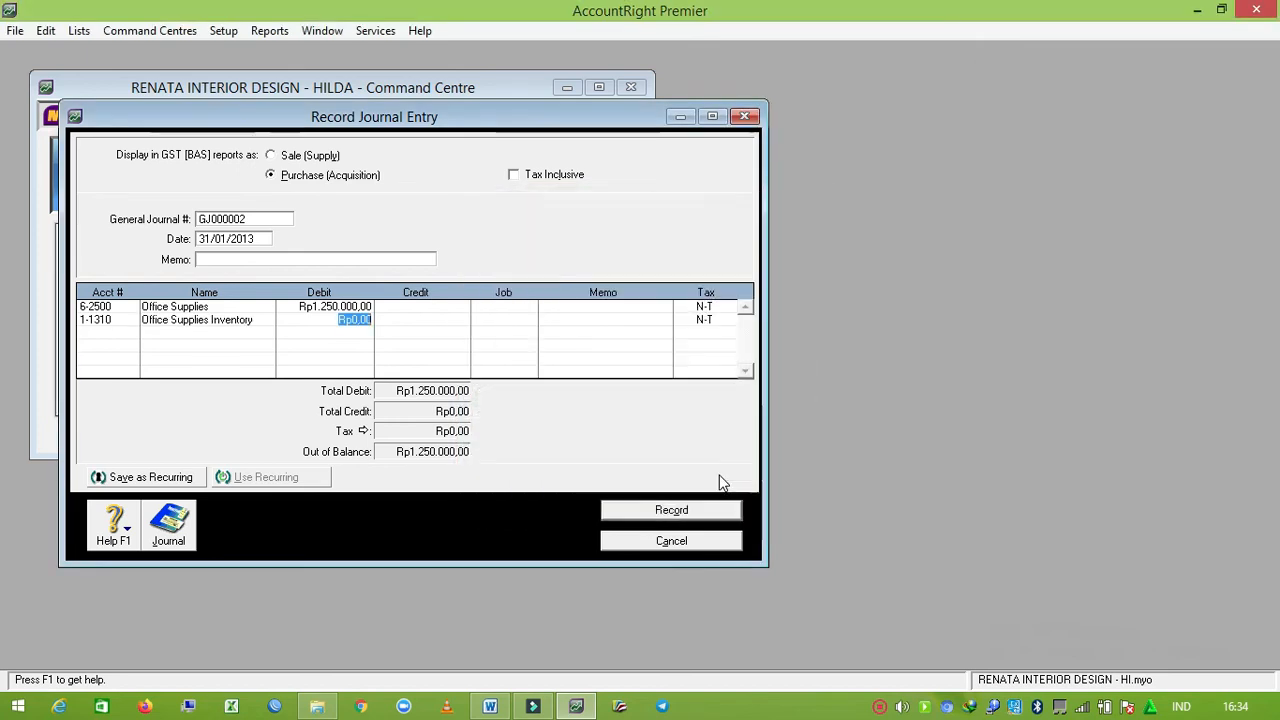
key("Tab")
key("Tab")
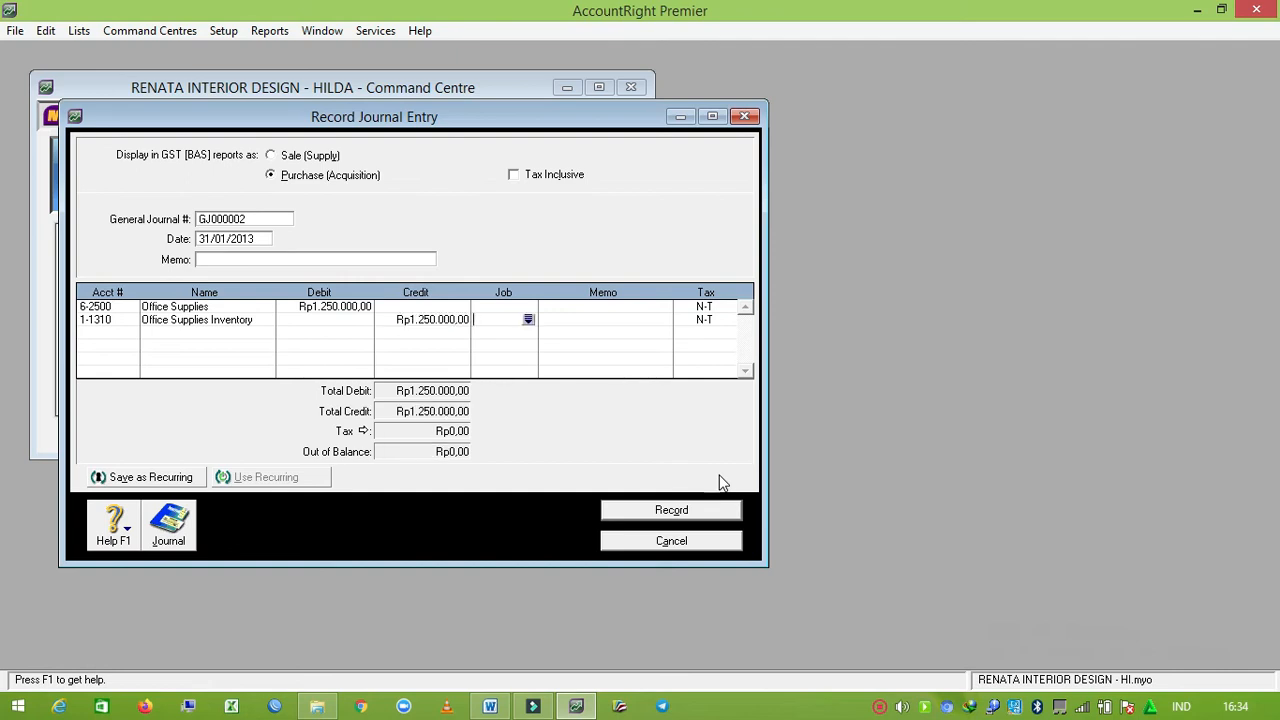
key("Return")
Step: Add a journal line debiting 6-2600 Photography Supplies with Rp2.000.000
left_click(132, 335)
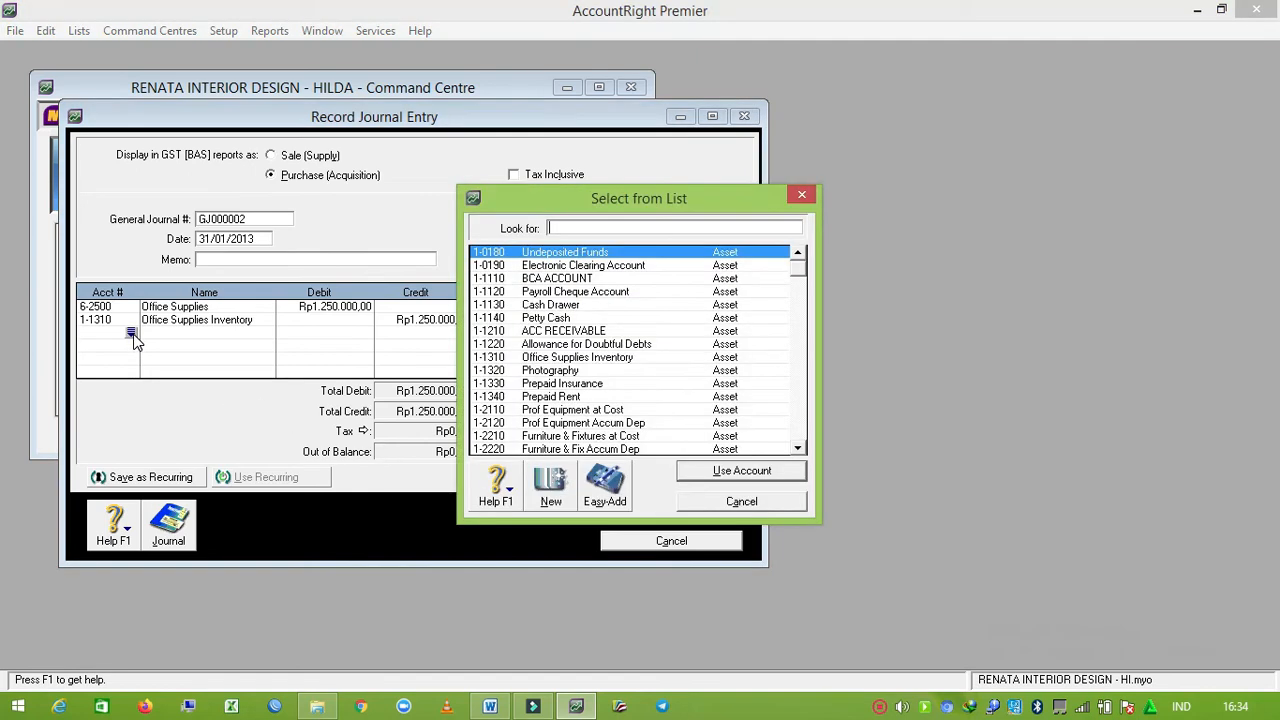
type("626")
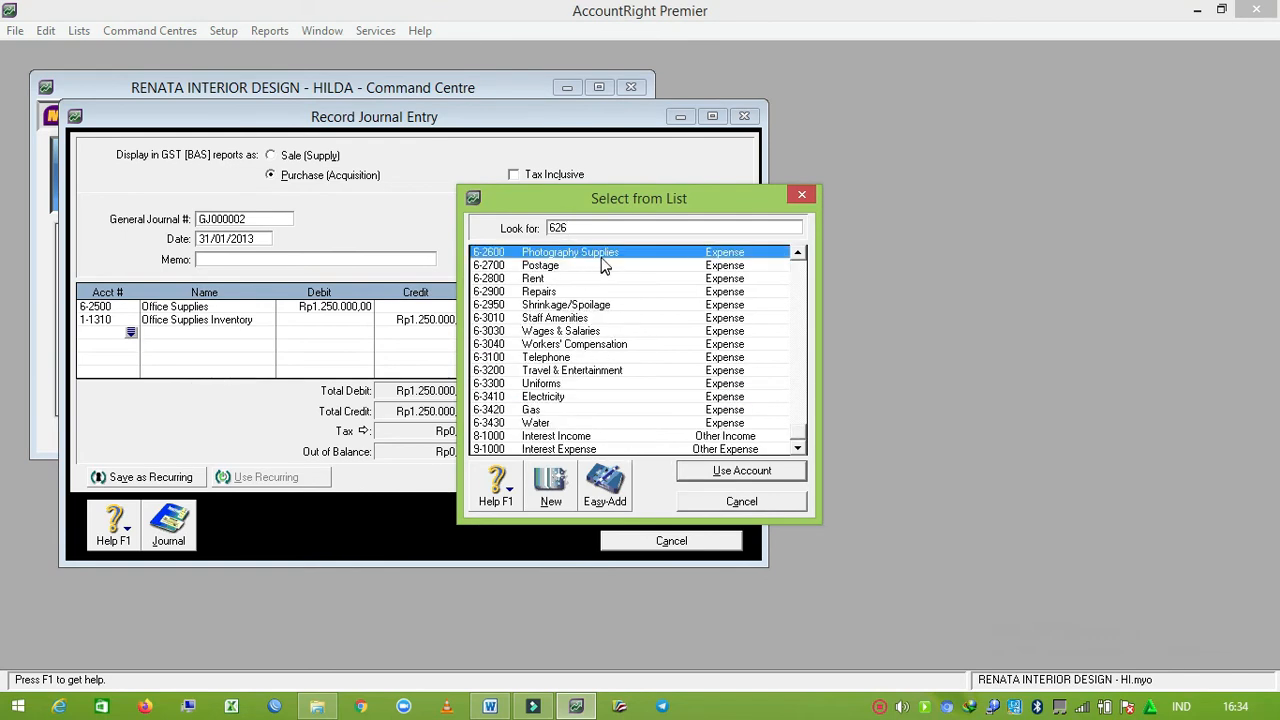
left_click(720, 475)
type("4000000")
key("Return")
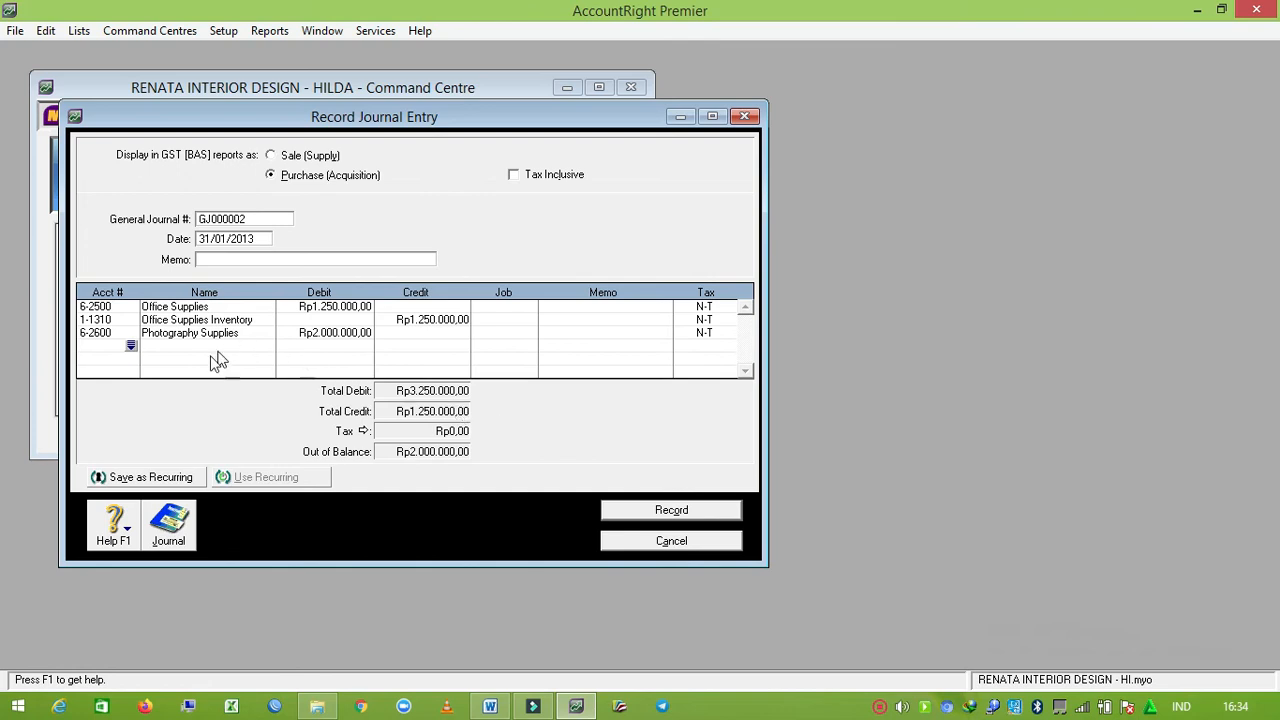
Step: Add a journal line crediting 1-1320 Photography with Rp2.000.000, record the supplies adjustment and close the journal entry form
left_click(131, 353)
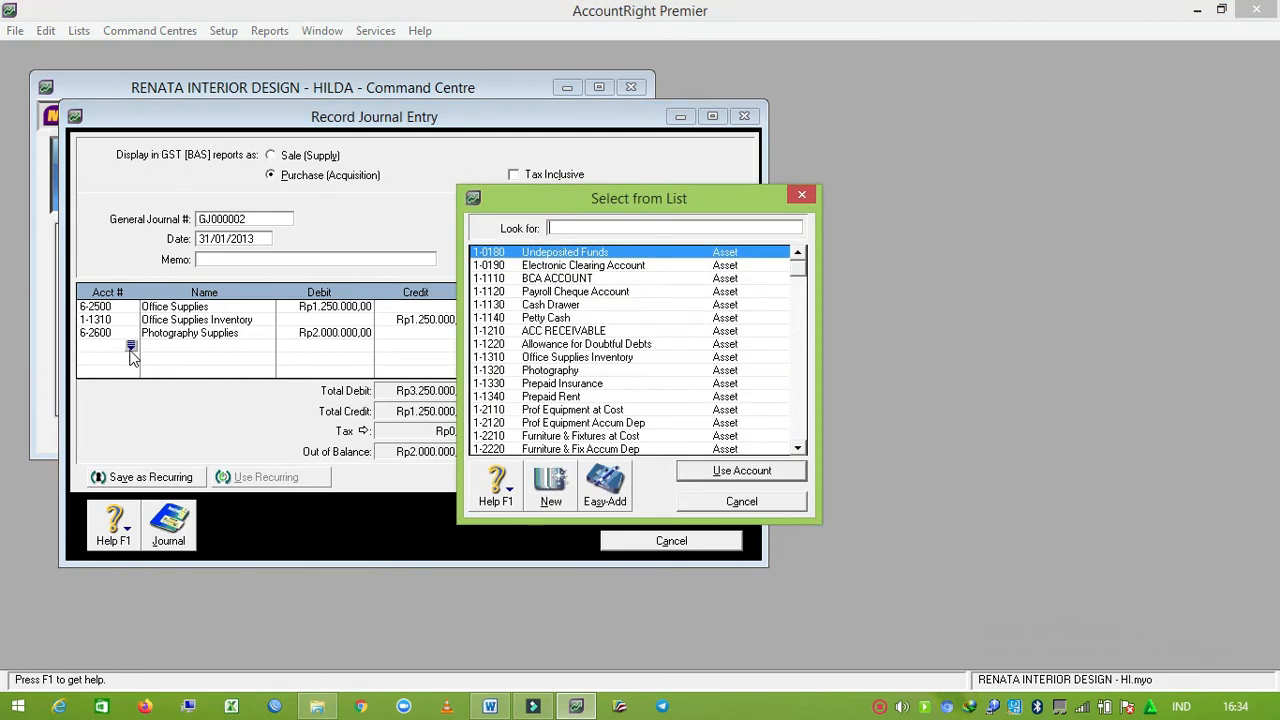
type("113")
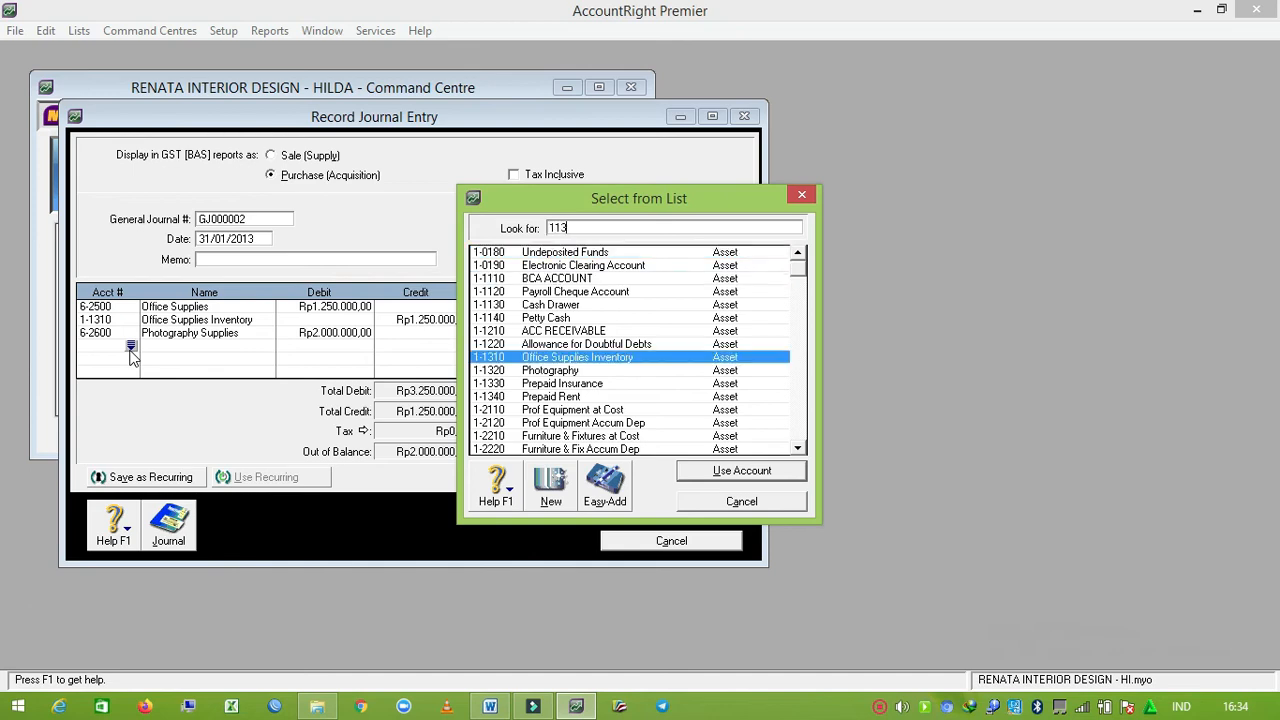
left_click(526, 372)
left_click(700, 480)
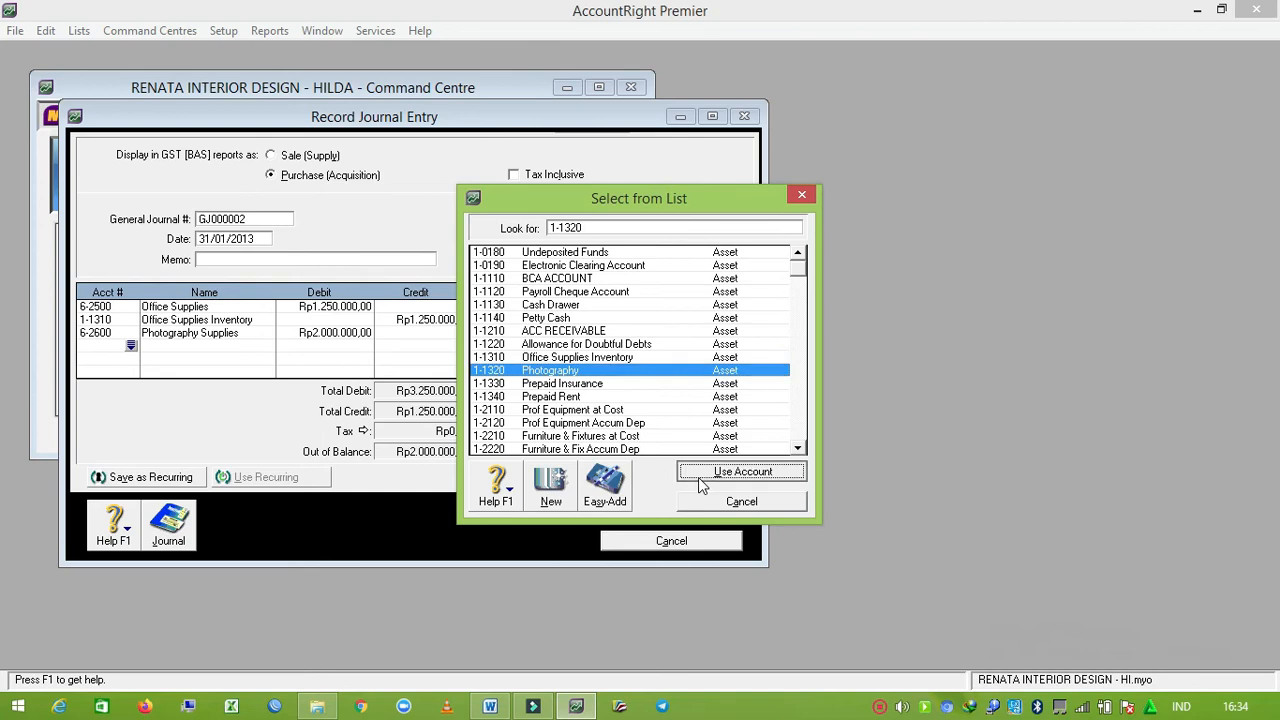
key("Tab")
key("Tab")
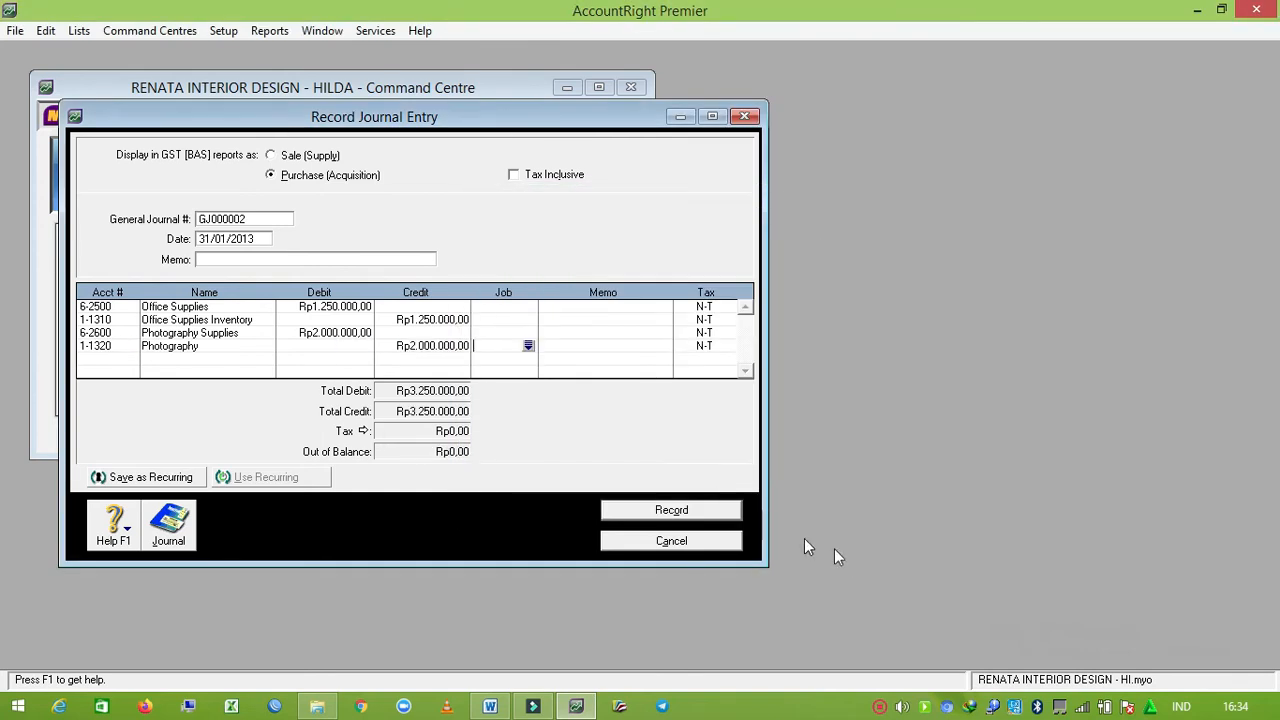
left_click(730, 512)
left_click(705, 544)
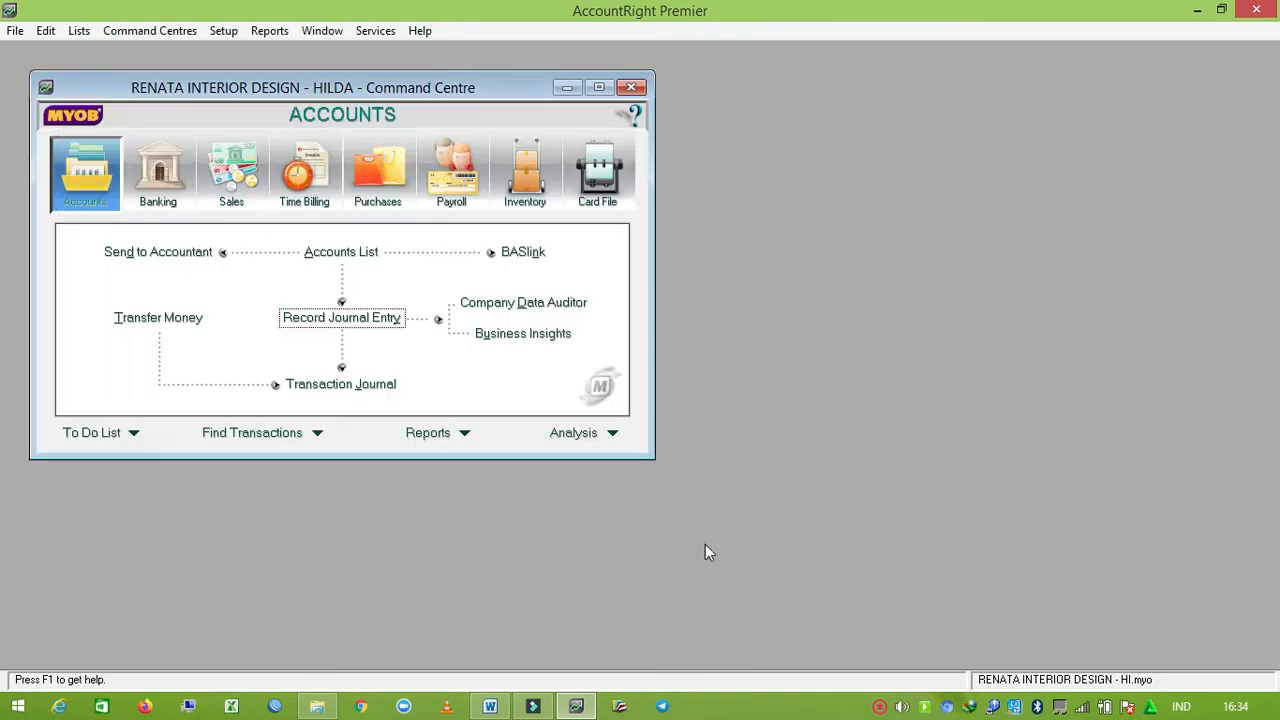
Step: Check the January fixed-asset depreciation amounts in the Word assignment, and open a new general journal entry in AccountRight
left_click(490, 706)
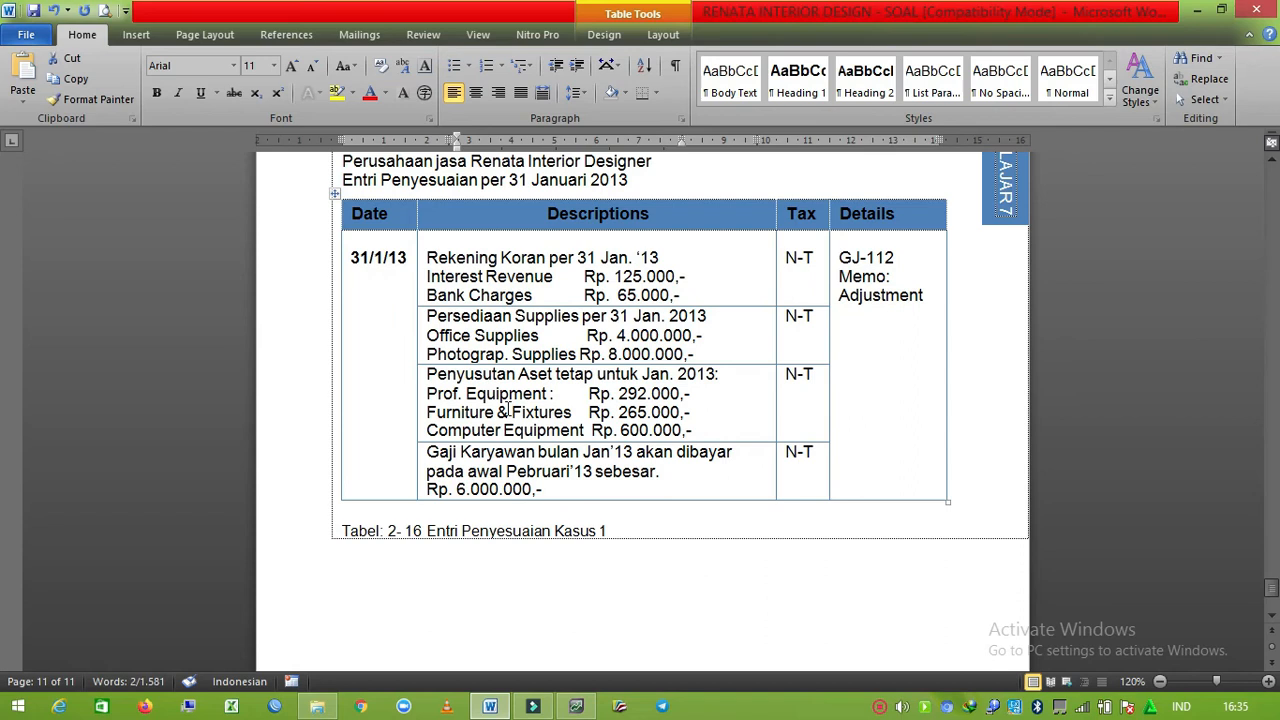
scroll(508, 409, "down", 1)
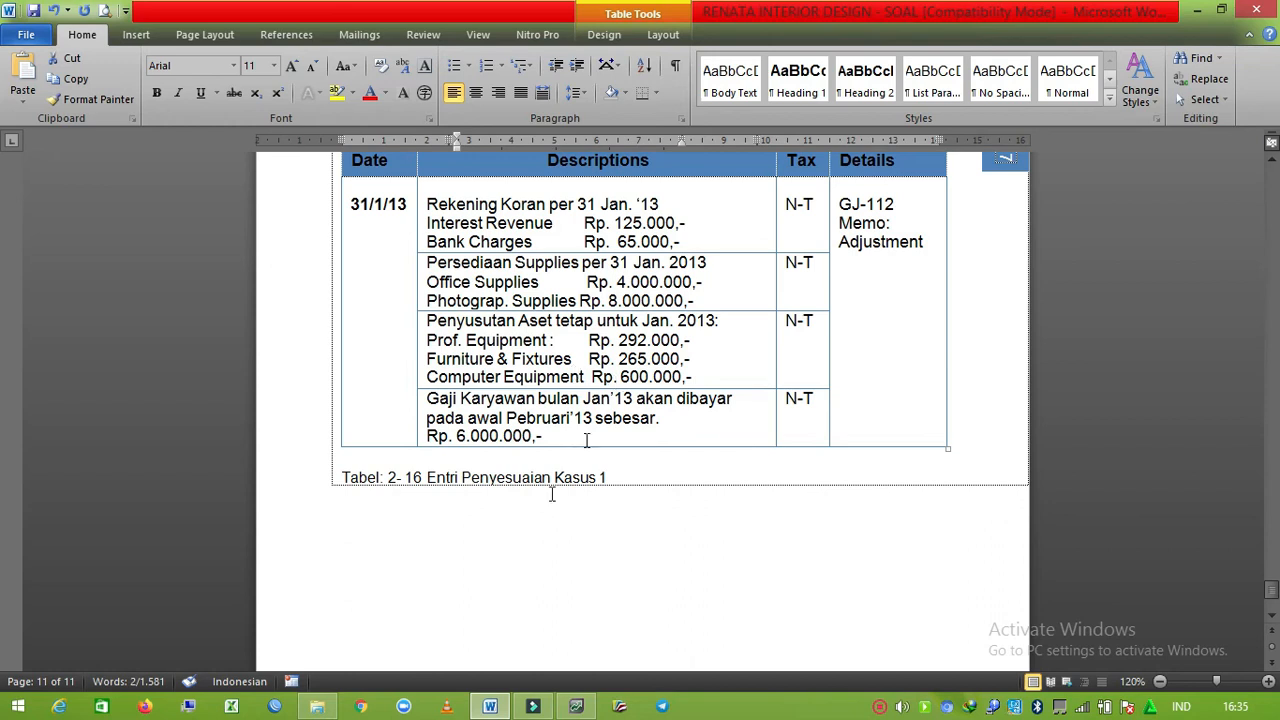
left_click(576, 706)
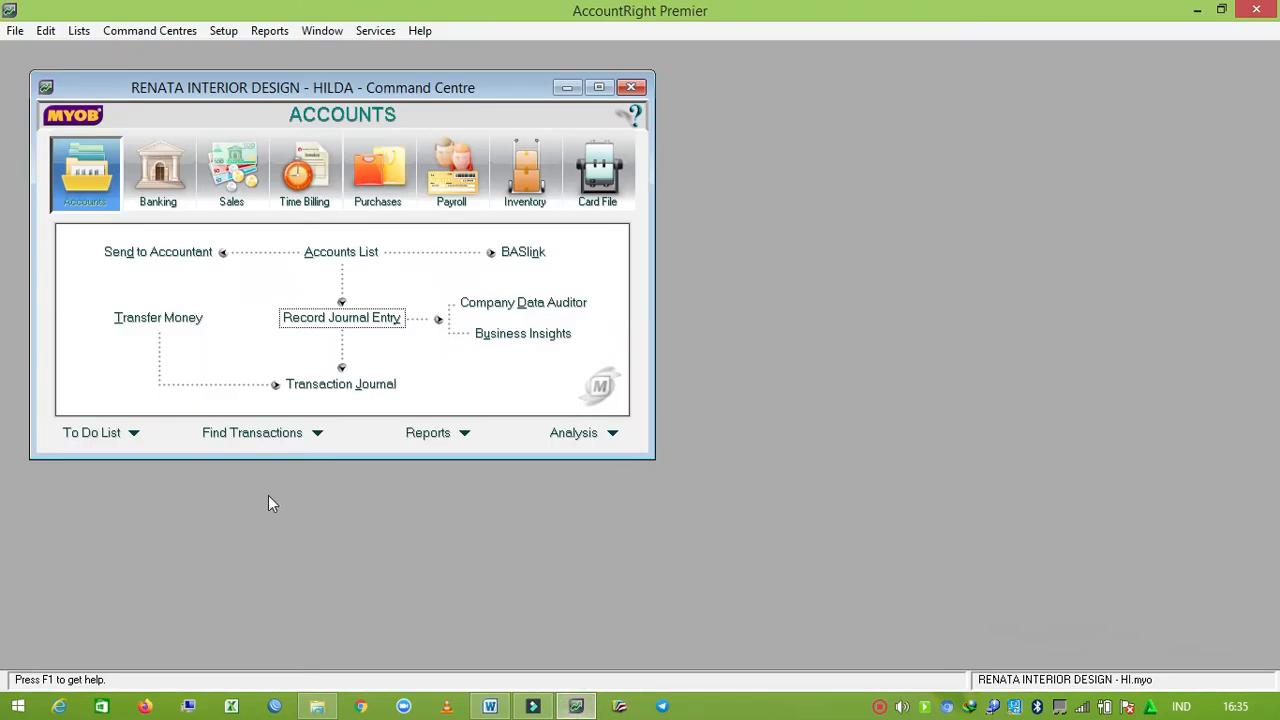
left_click(293, 319)
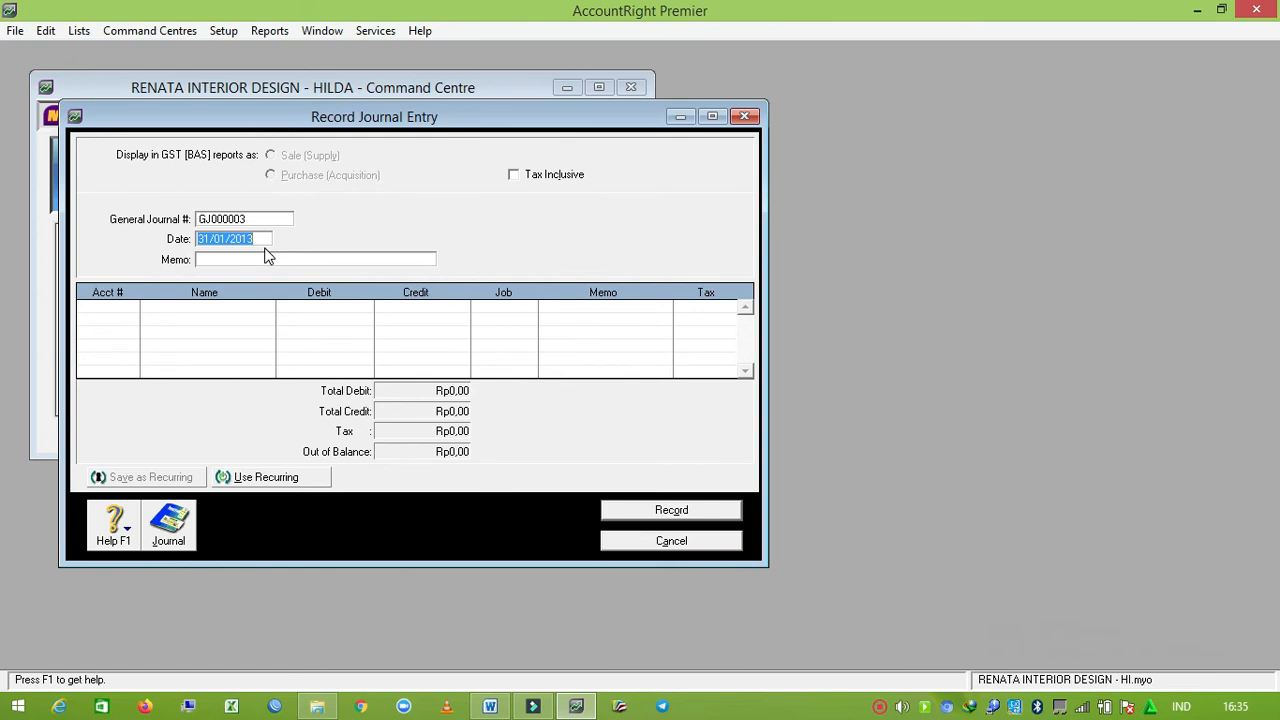
Step: Add a journal line crediting 1-2120 Prof Equipment Accum Dep with Rp292.000
left_click(127, 316)
left_click(131, 309)
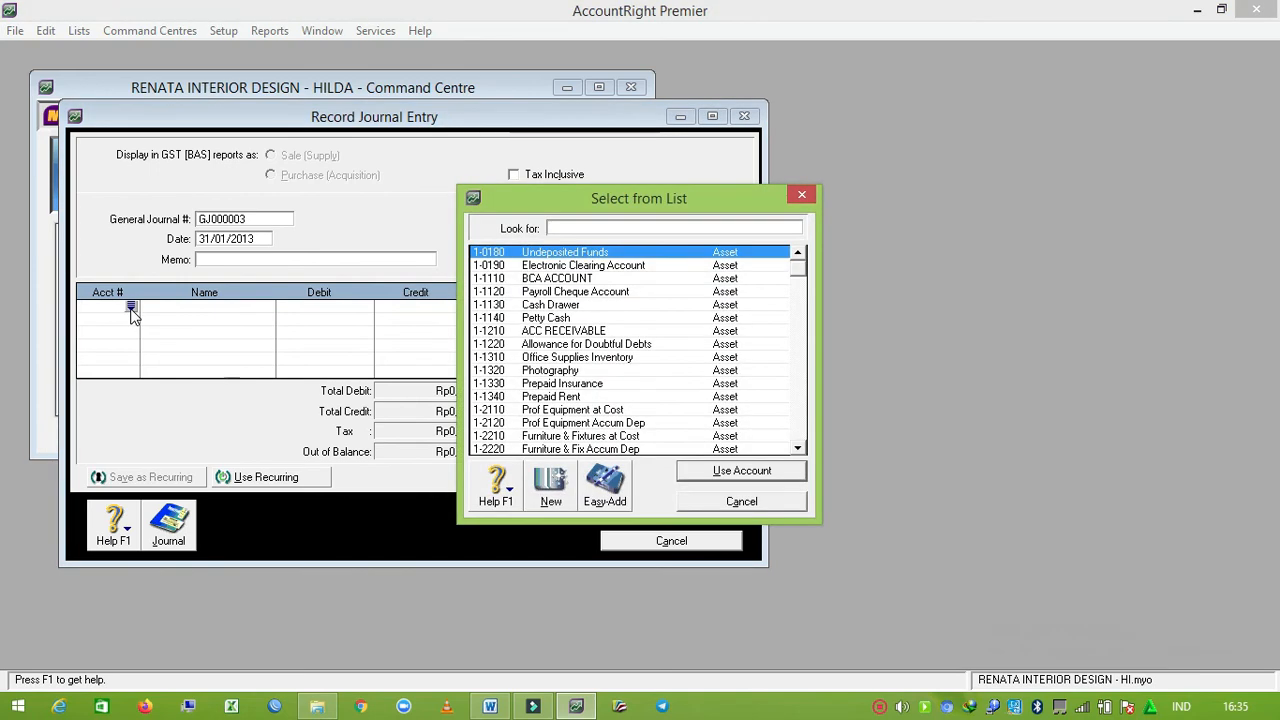
type("121")
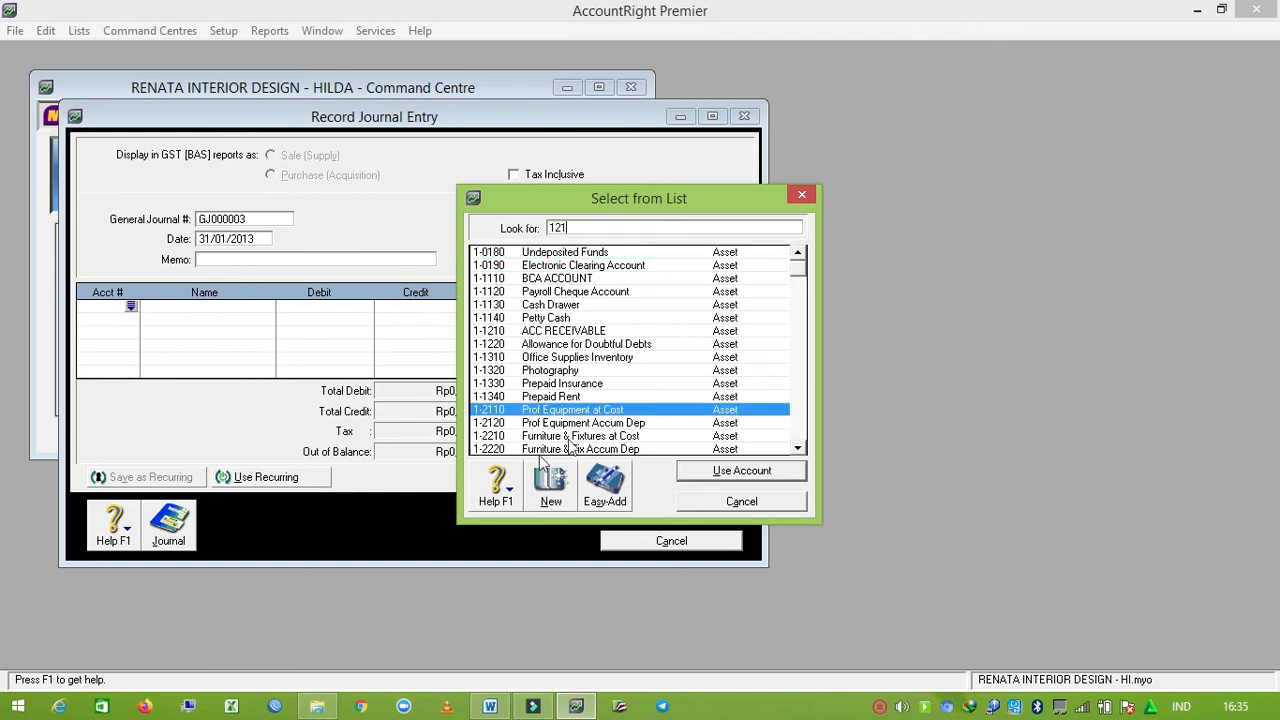
left_click(606, 426)
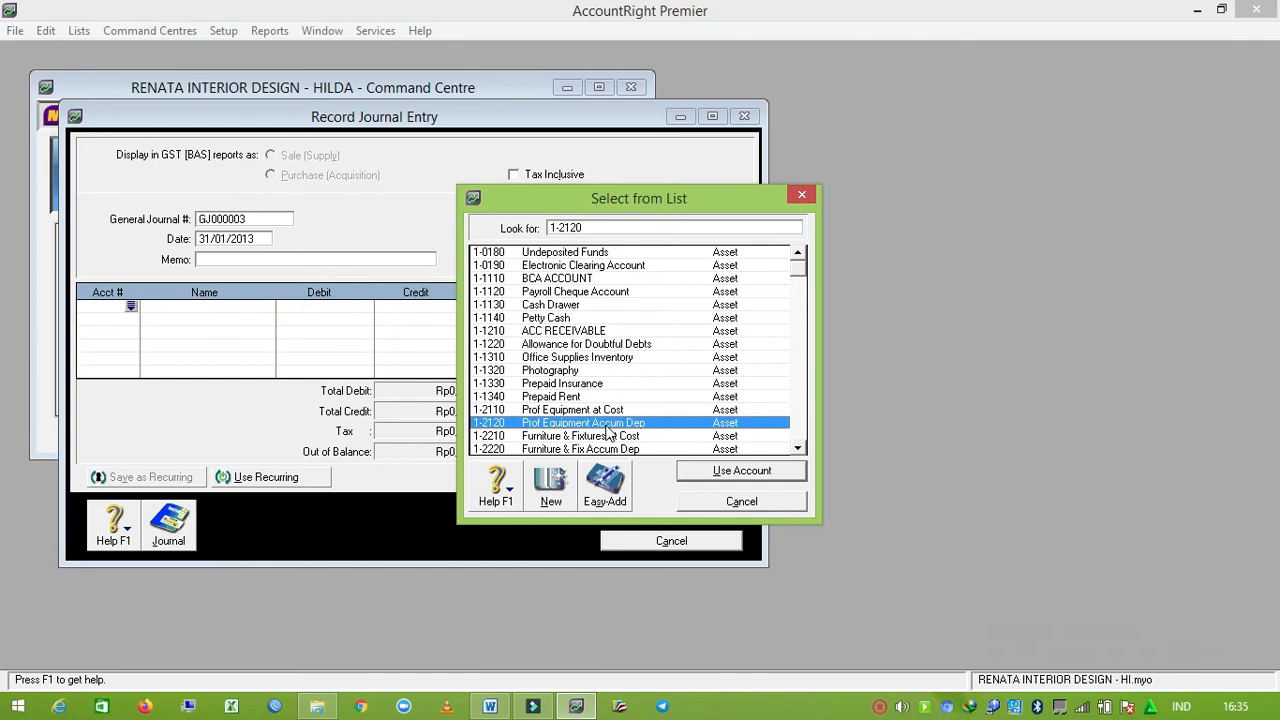
left_click(720, 471)
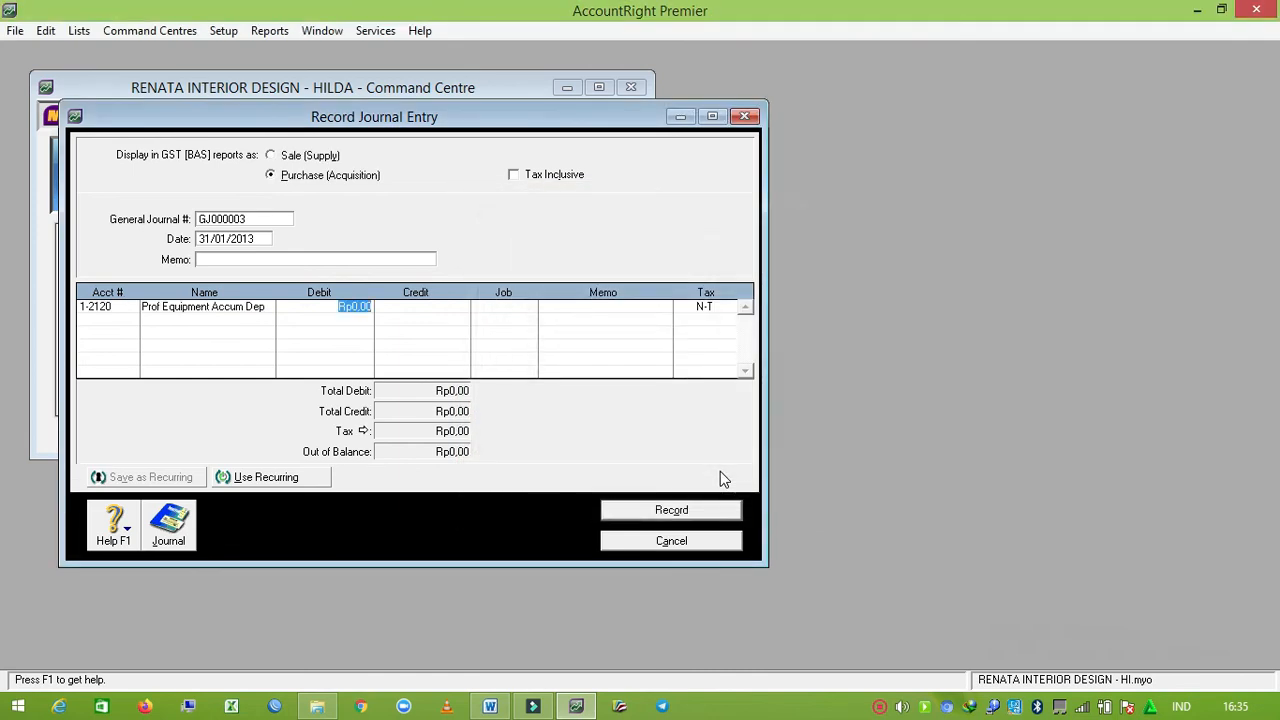
key("Tab")
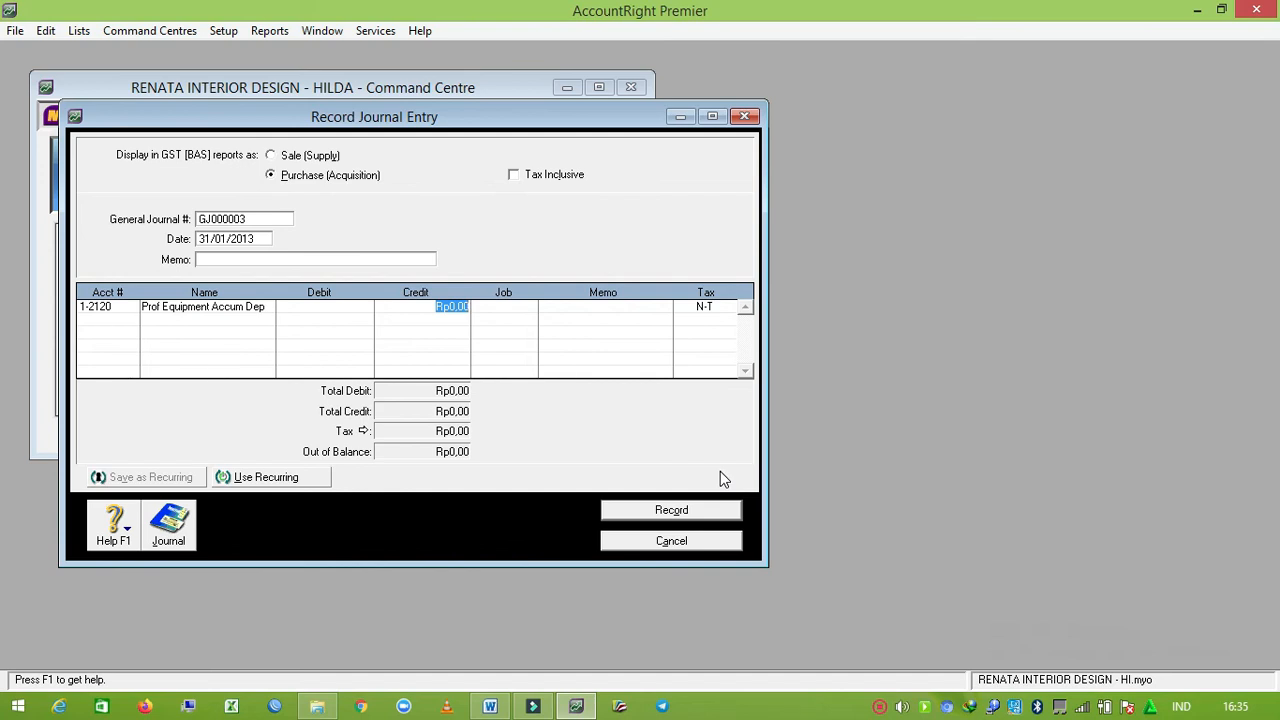
type("292.")
type("000")
key("Return")
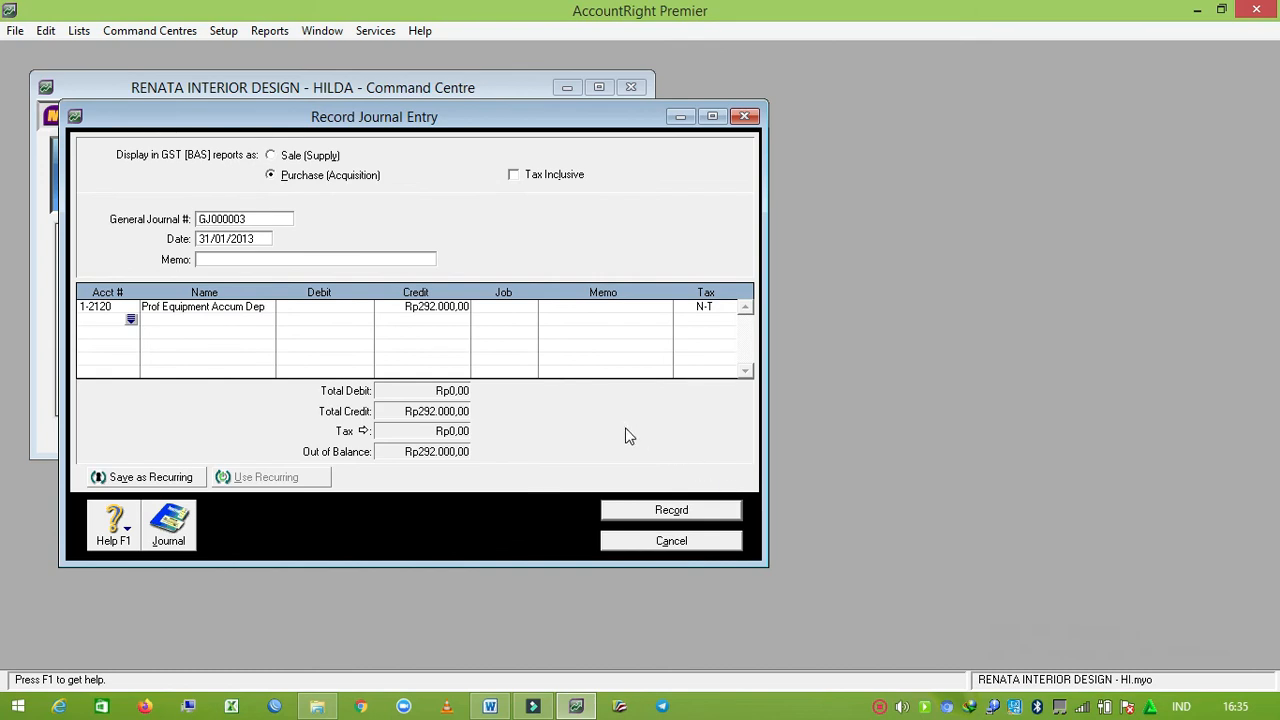
Step: Add a journal line crediting 1-2220 Furniture & Fix Accum Dep with Rp265.000
left_click(132, 320)
type("131")
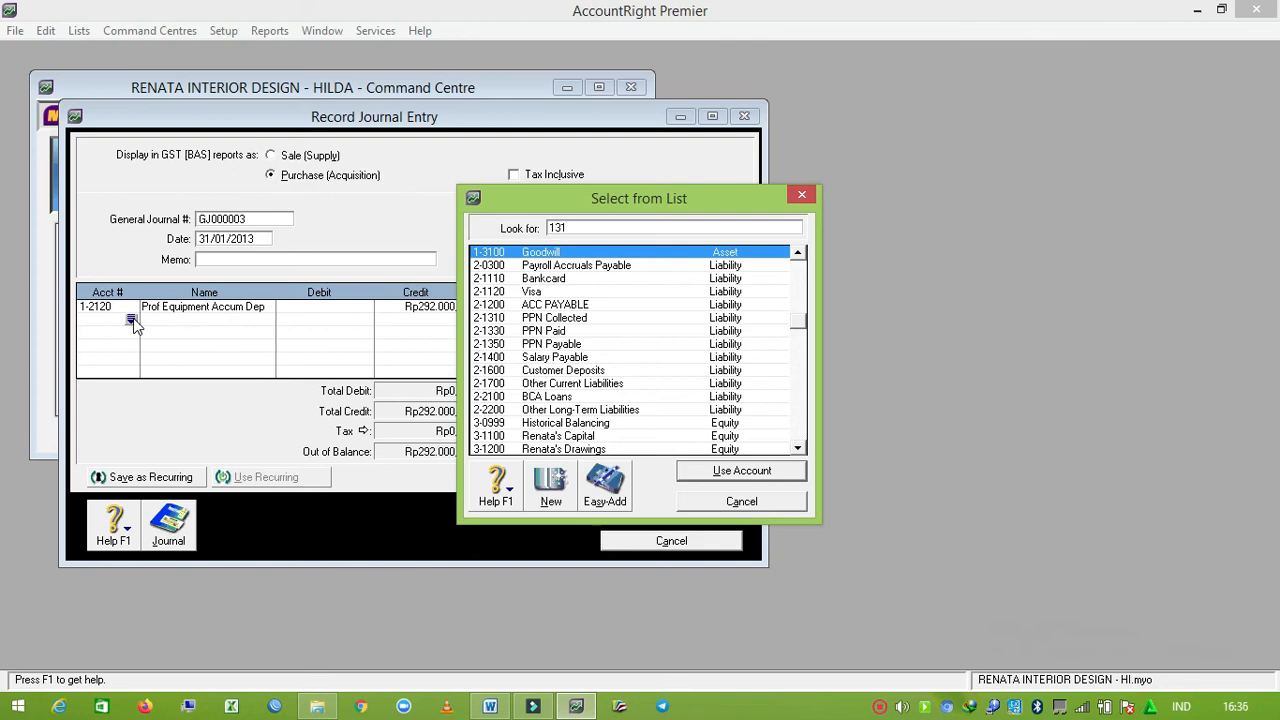
key("BackSpace")
key("BackSpace")
type("22")
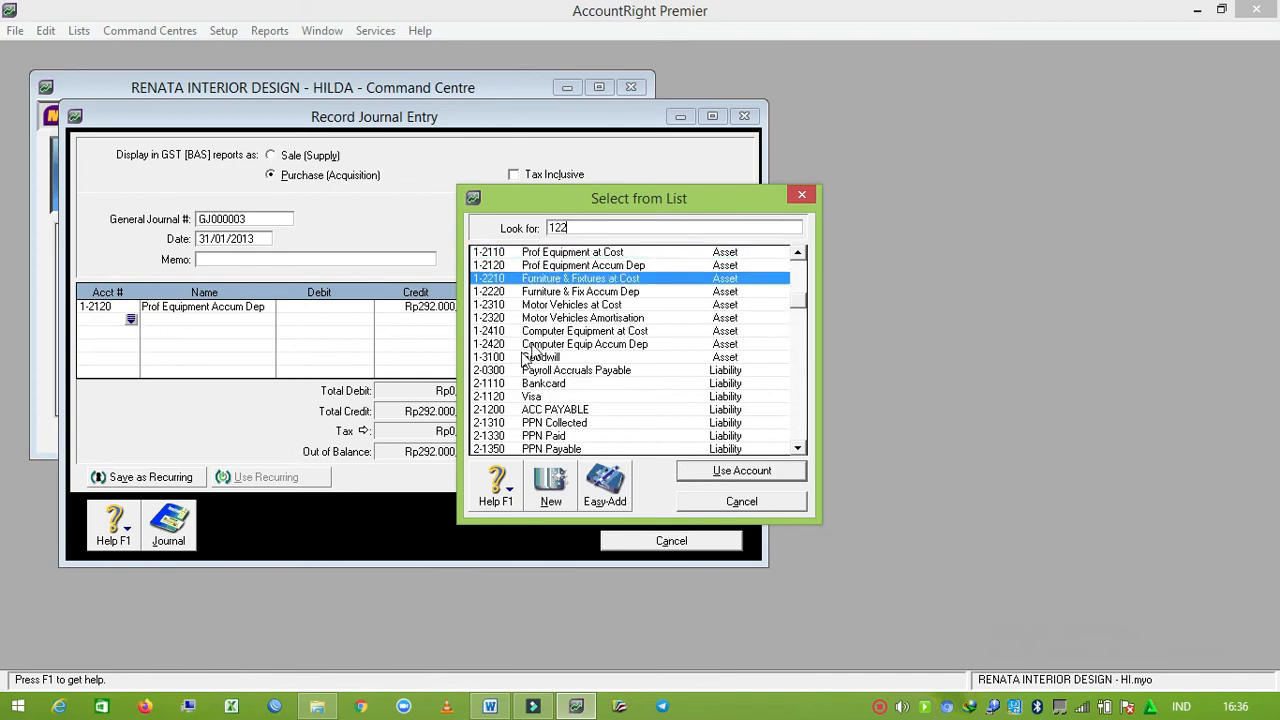
left_click(601, 294)
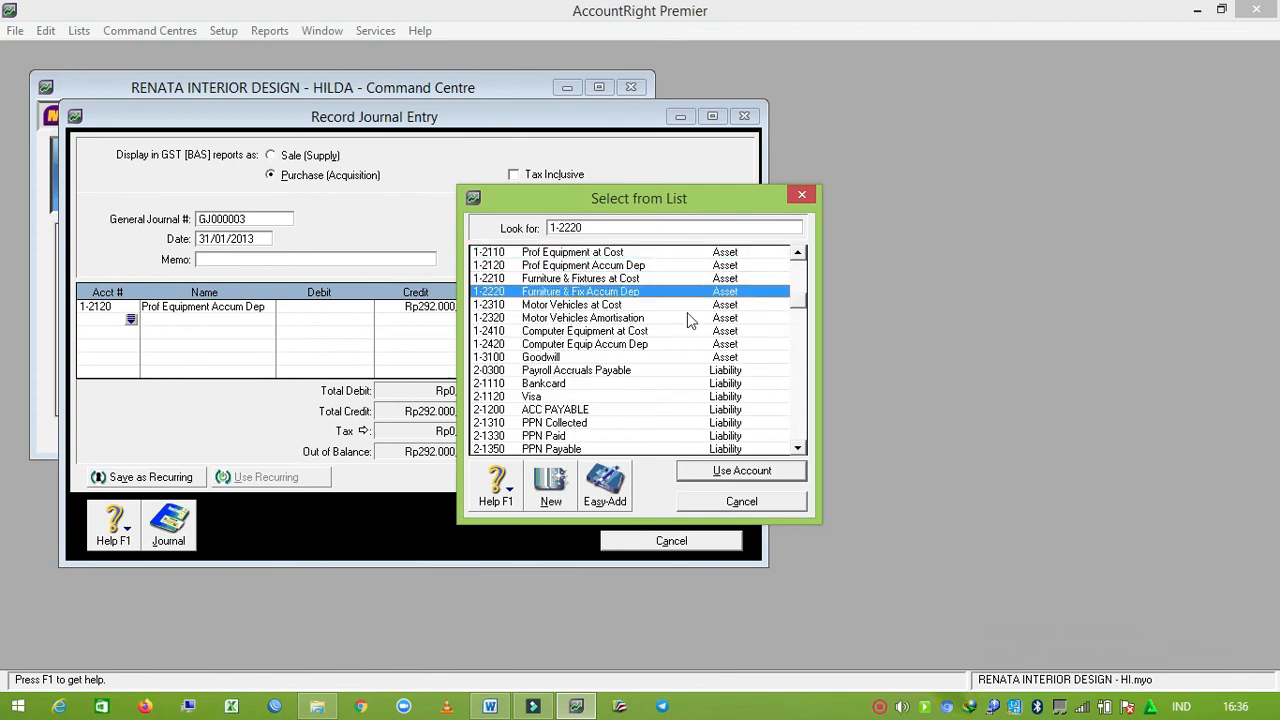
left_click(741, 471)
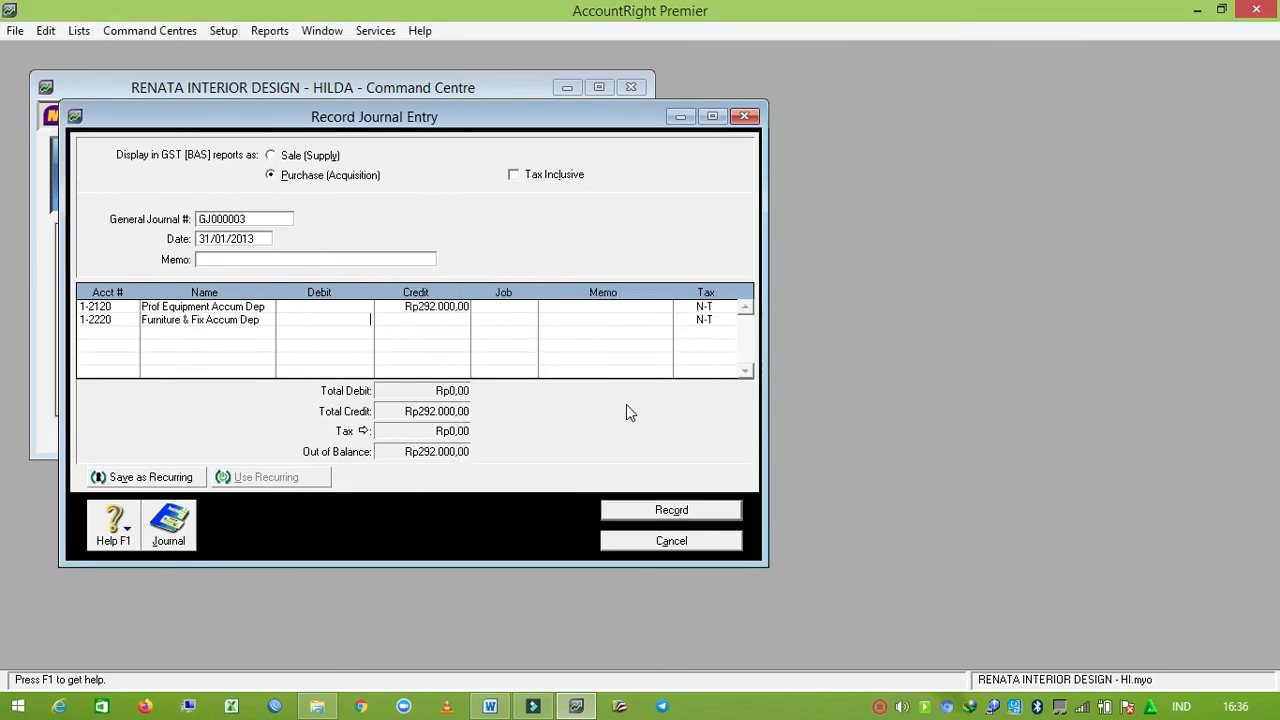
key("Tab")
type("265000")
key("Return")
Step: Add a journal line crediting 1-2420 Computer Equip Accum Dep with Rp600.000
left_click(131, 333)
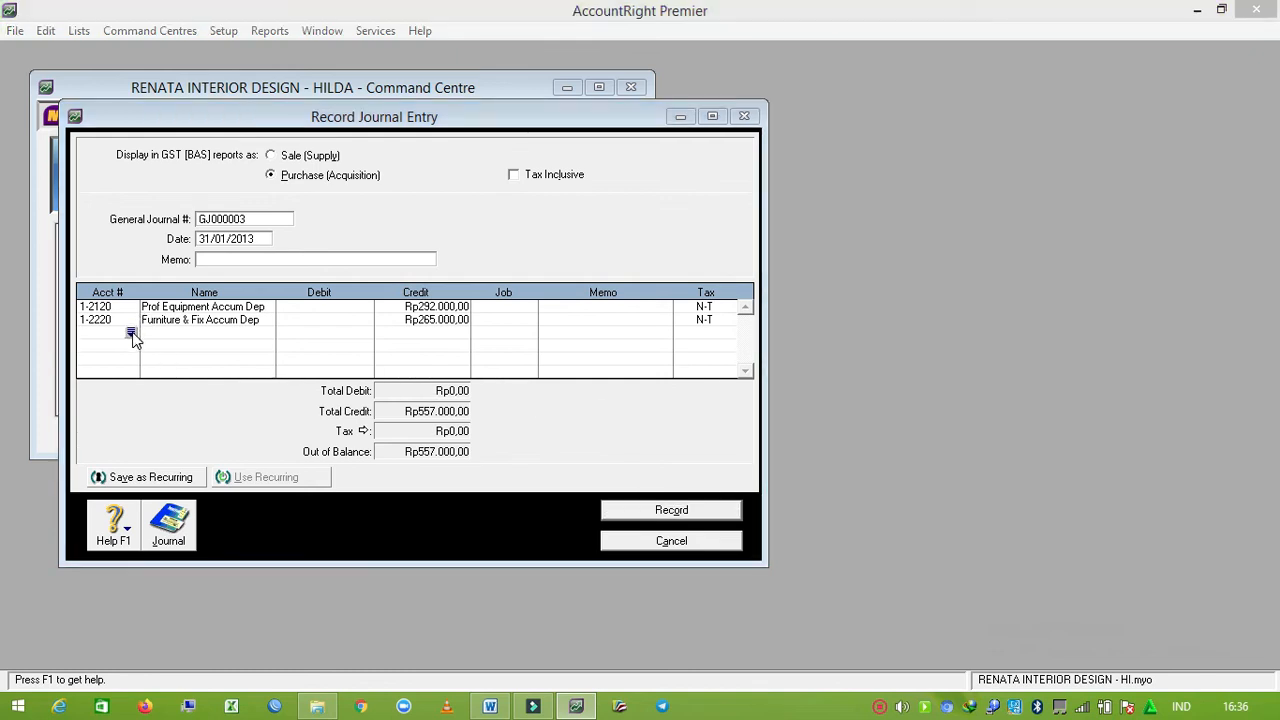
type("124")
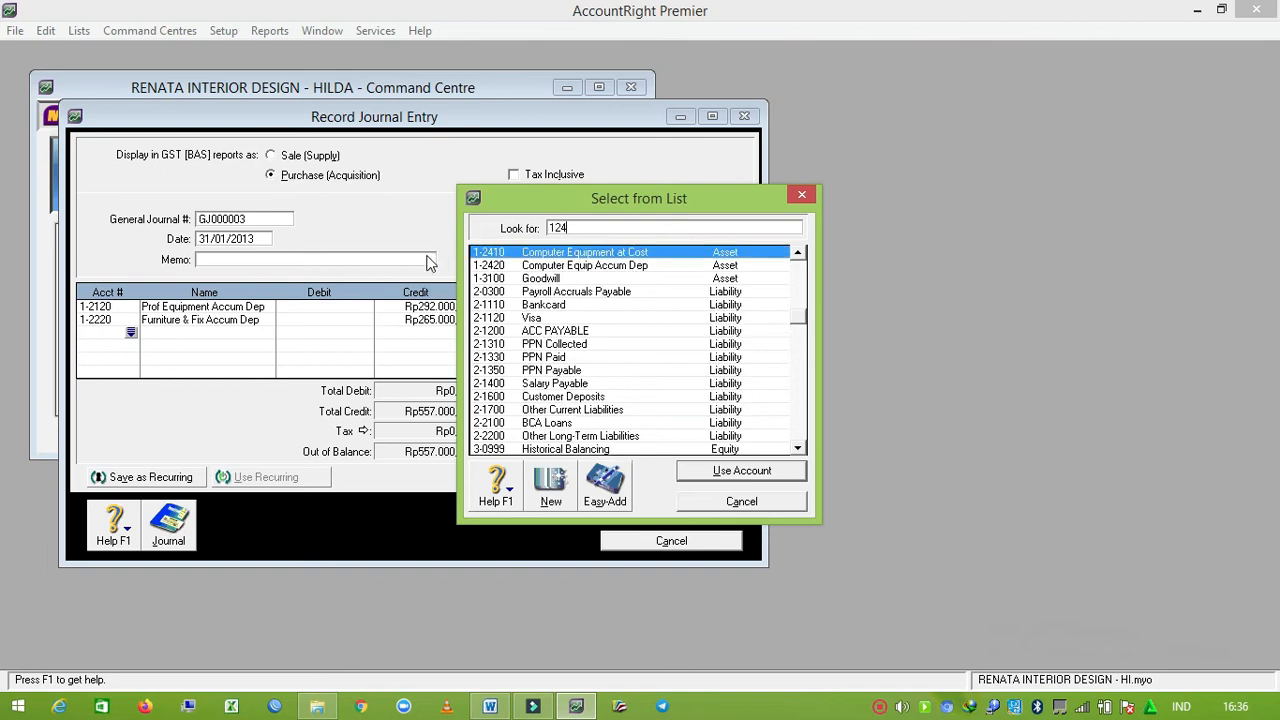
left_click(617, 266)
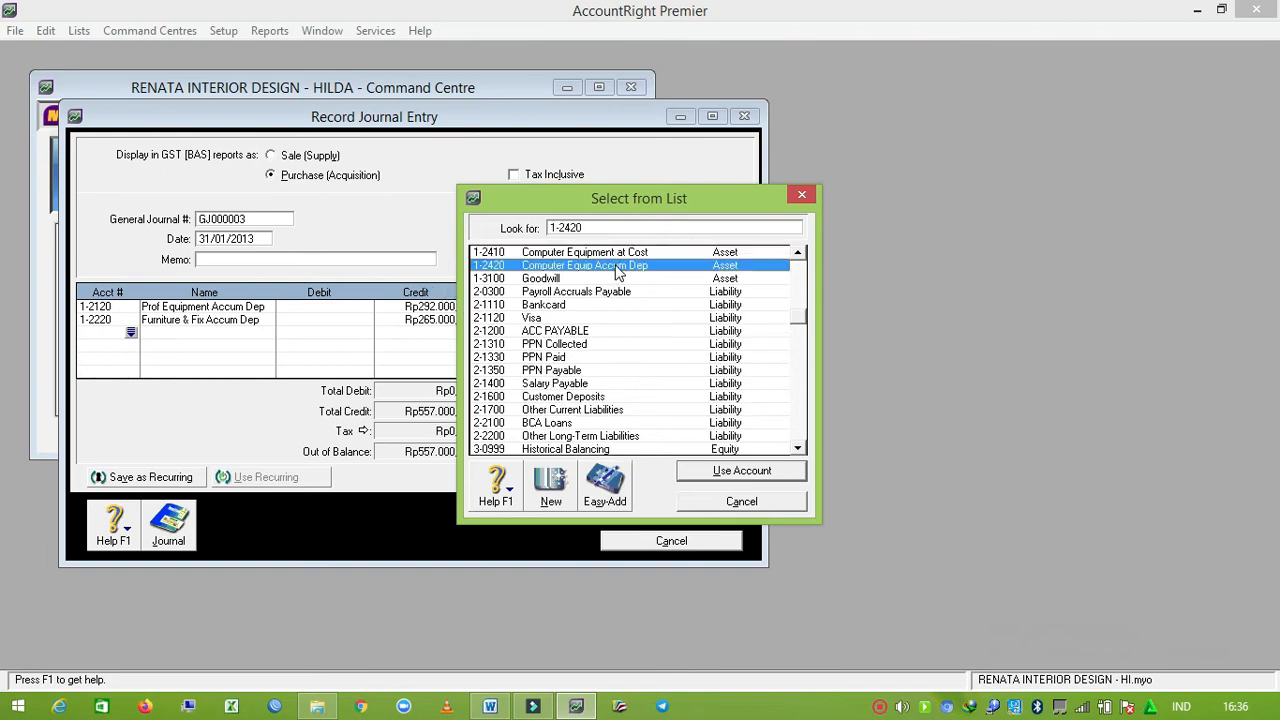
left_click(728, 473)
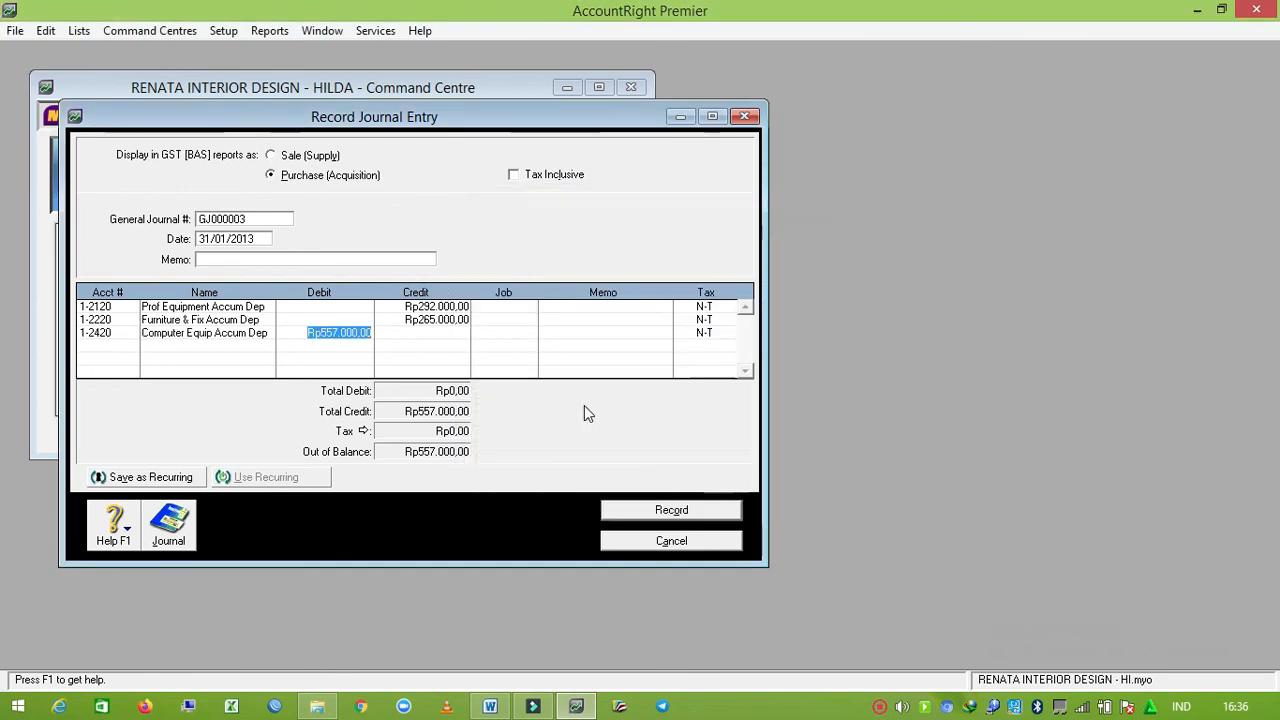
key("Tab")
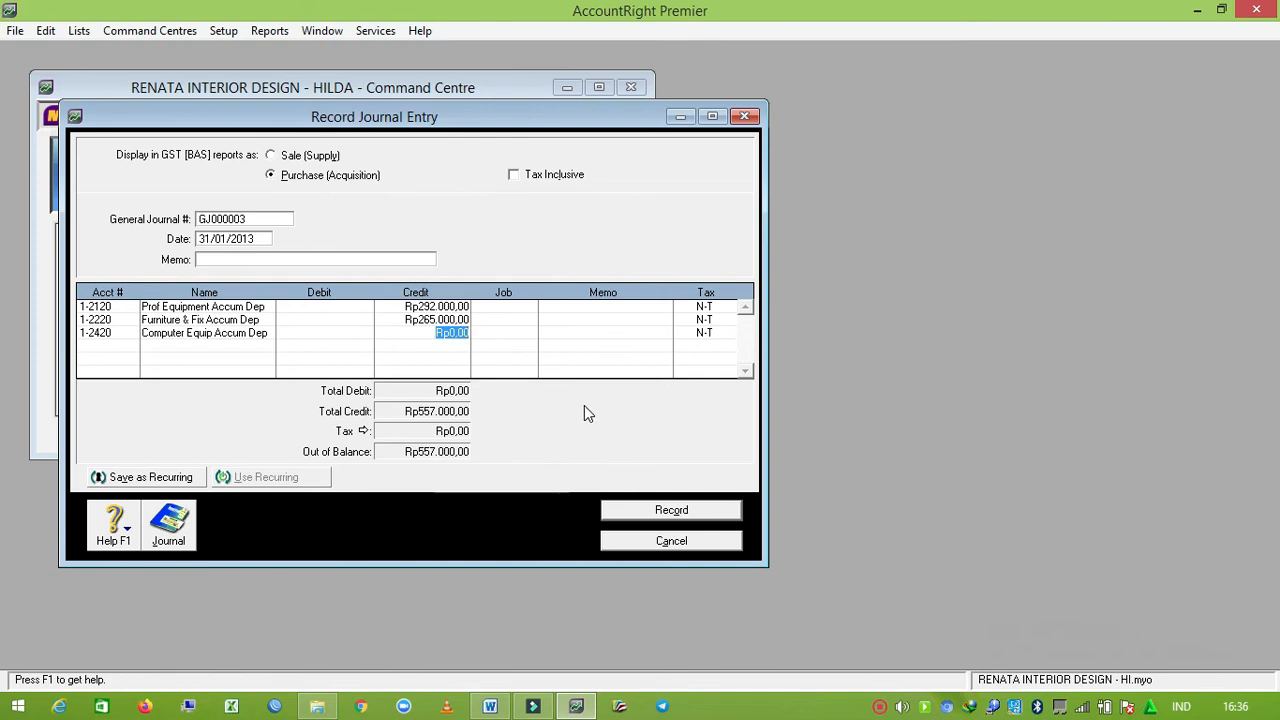
type("600000")
key("Return")
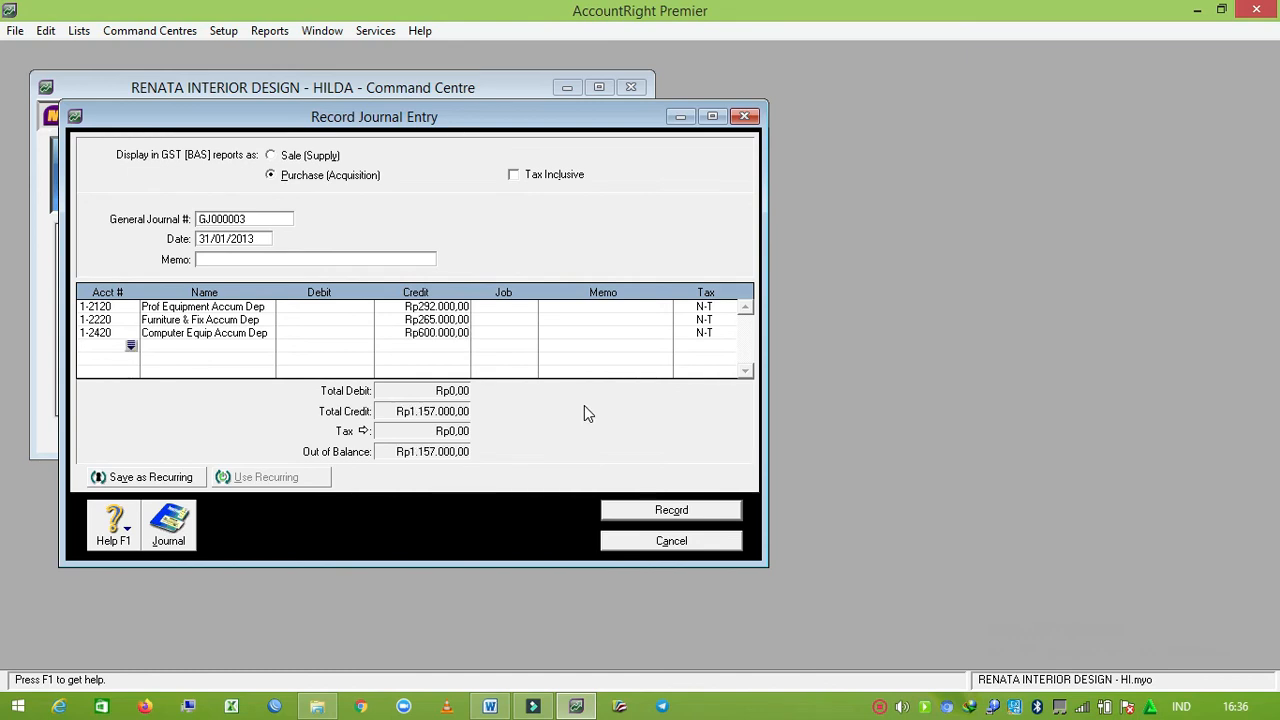
Step: Debit 6-1400 Depreciation Expense with Rp1.157.000, record the depreciation entry and close the journal entry form
left_click(131, 346)
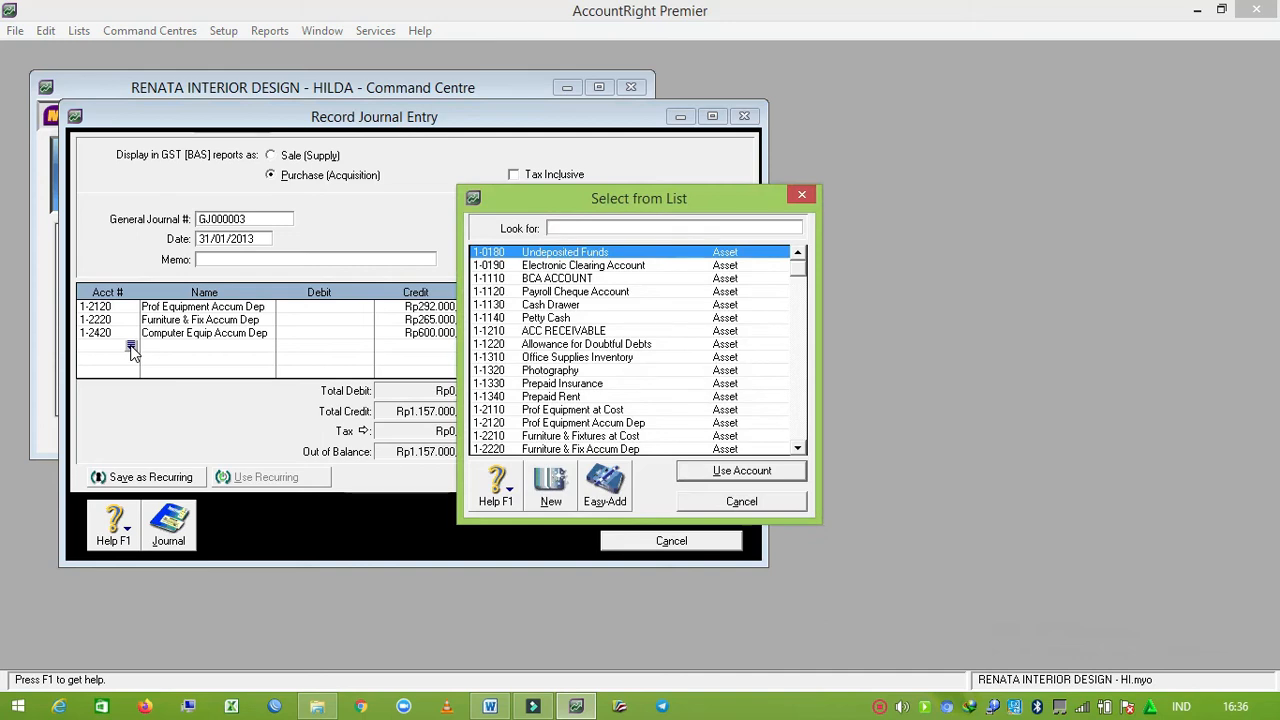
type("6")
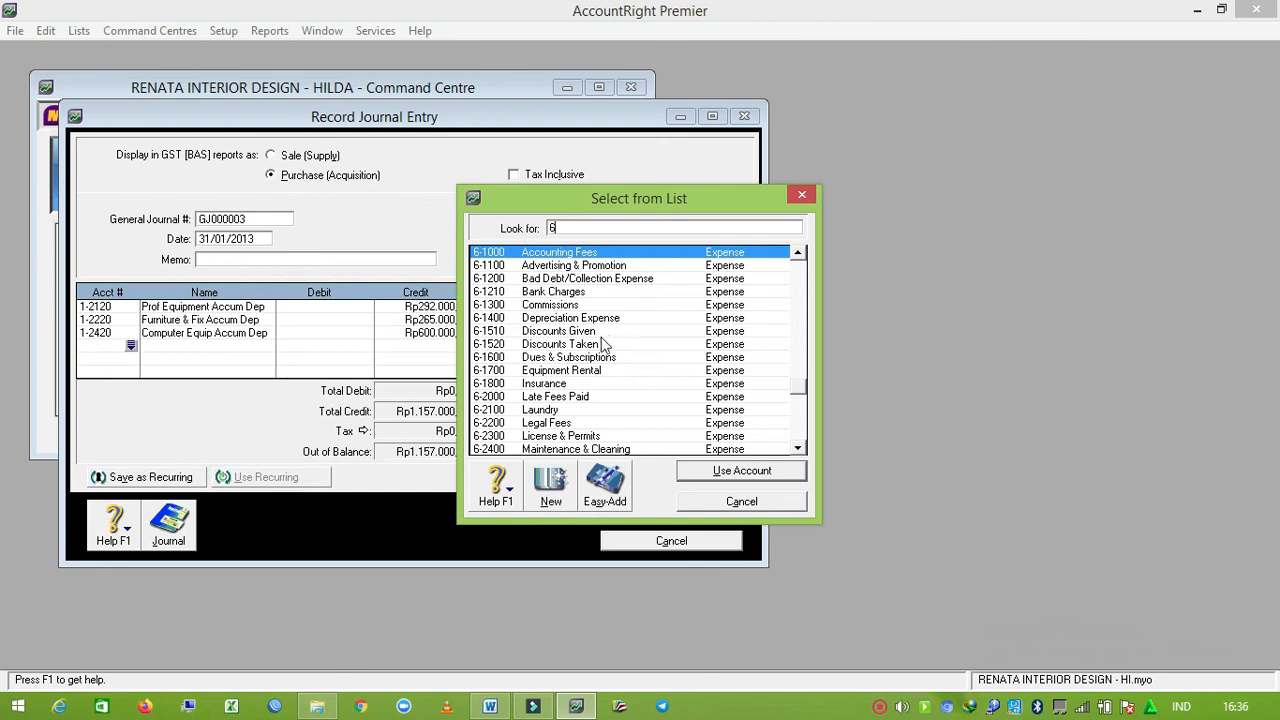
left_click(586, 318)
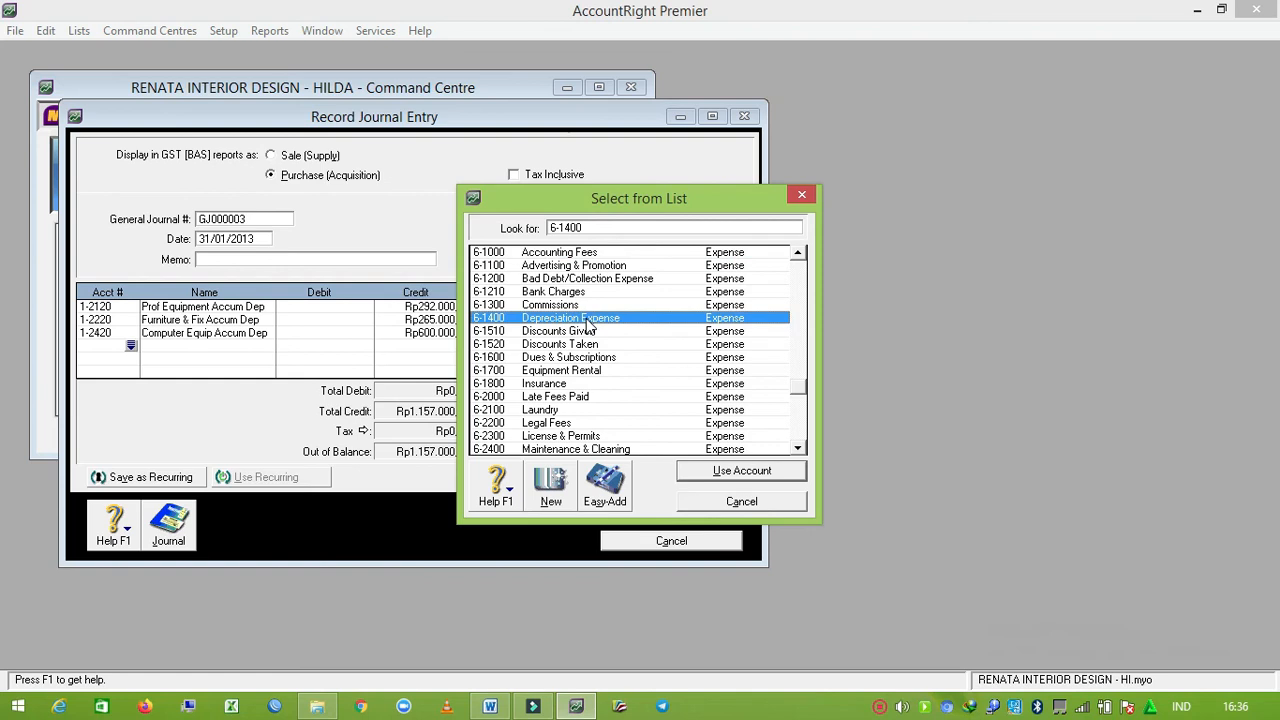
left_click(742, 471)
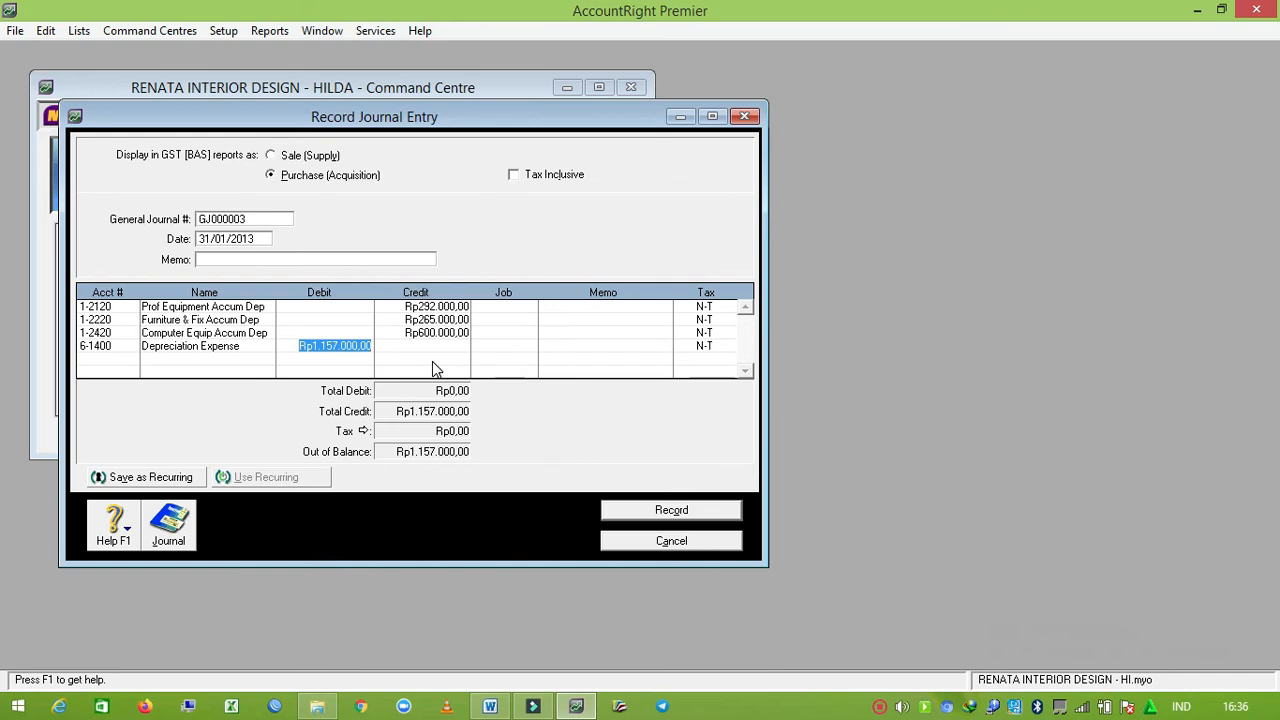
key("Tab")
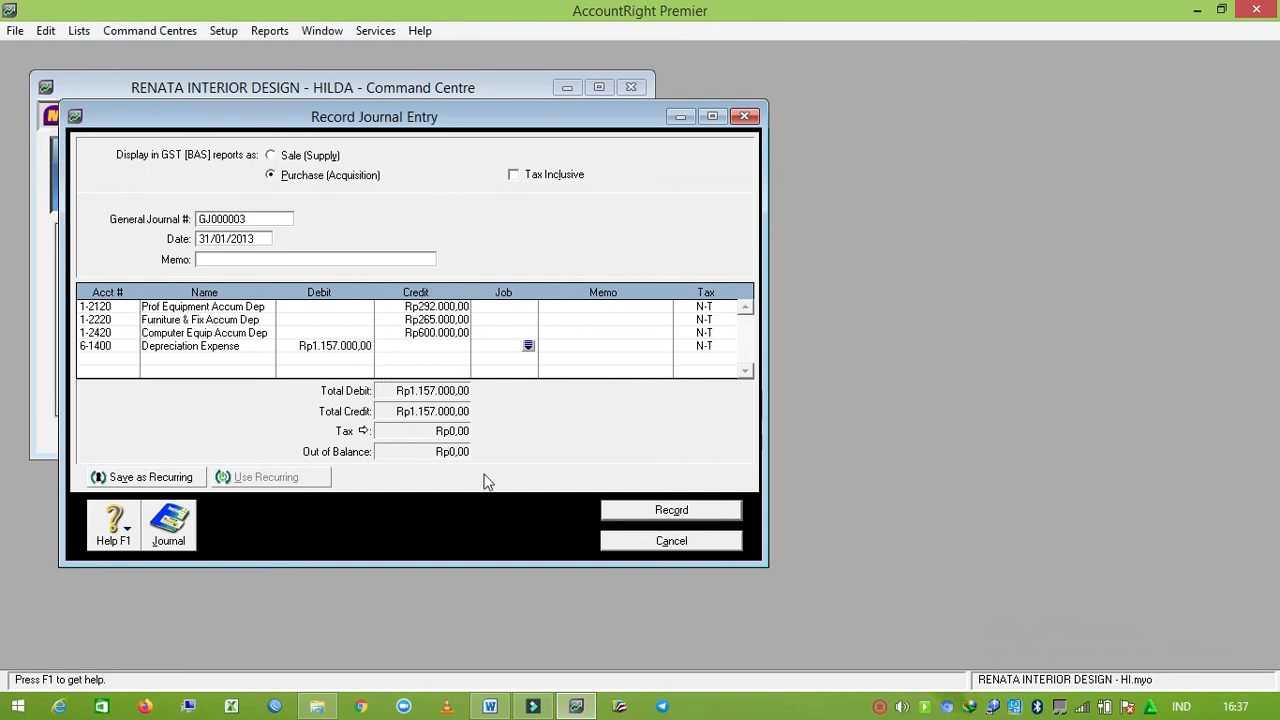
left_click(629, 516)
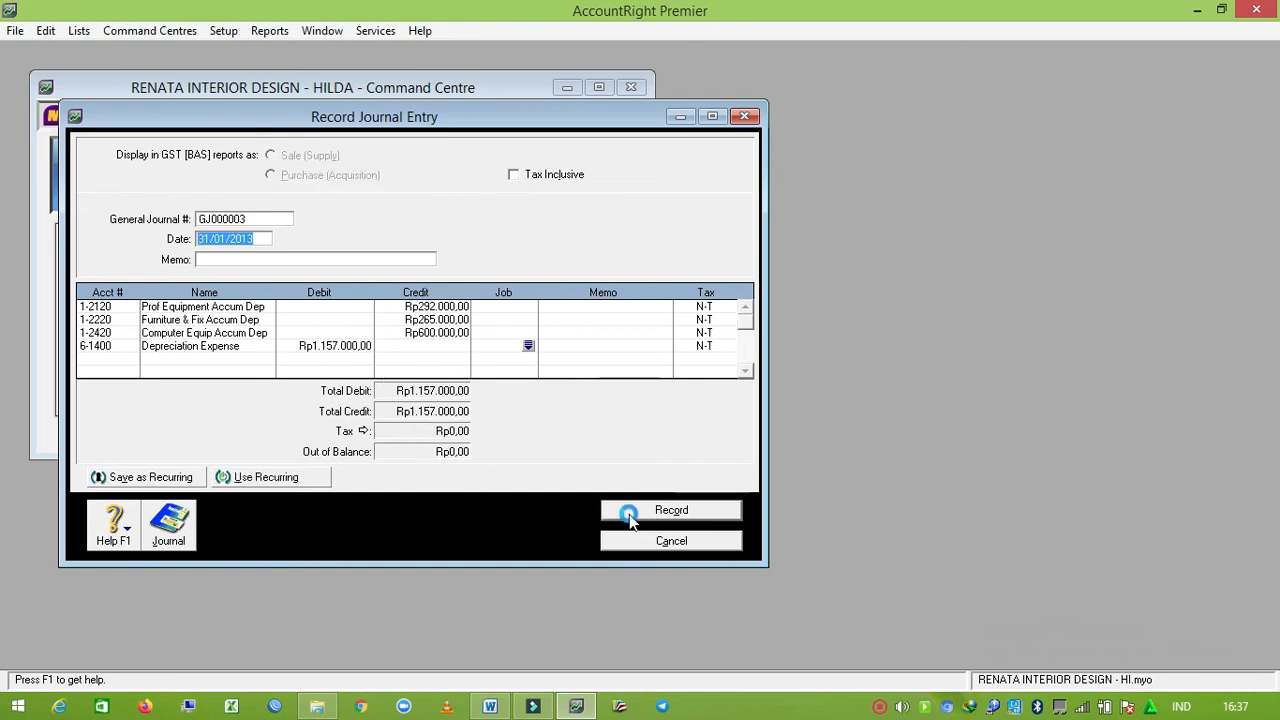
left_click(629, 540)
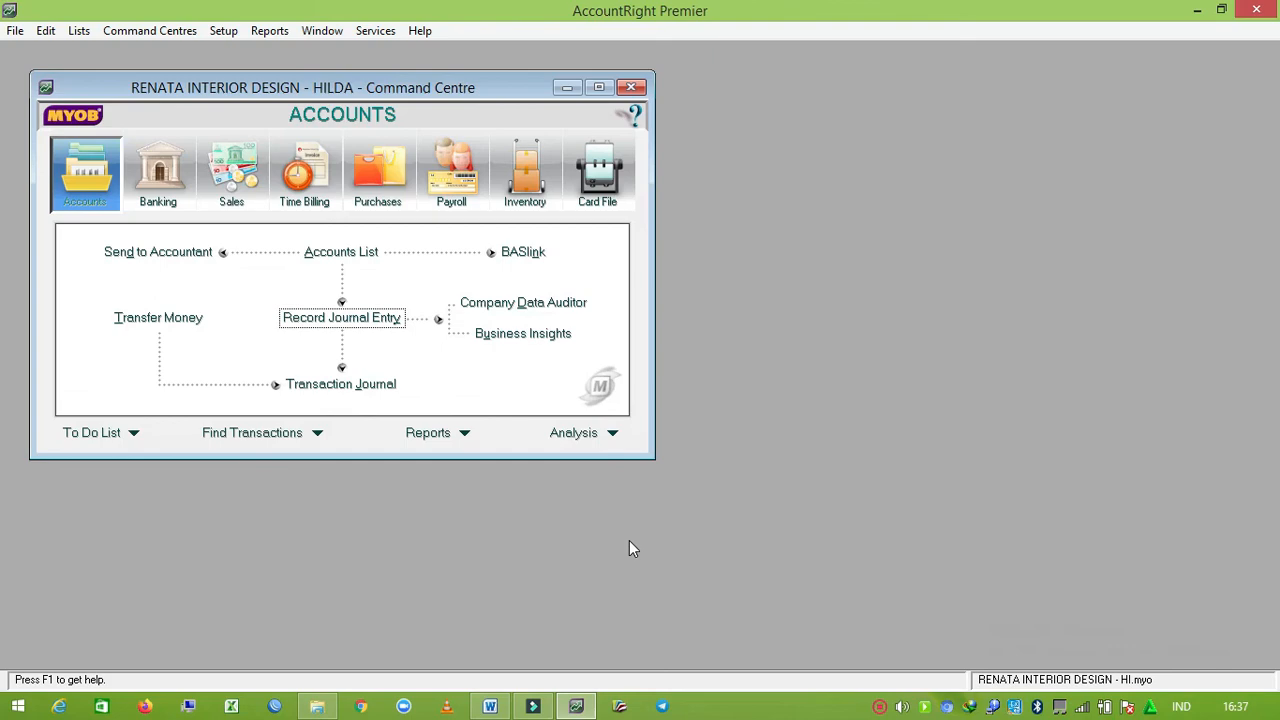
Step: Check the unpaid January employee salary adjustment in the Word assignment, and open another general journal entry in AccountRight
left_click(490, 706)
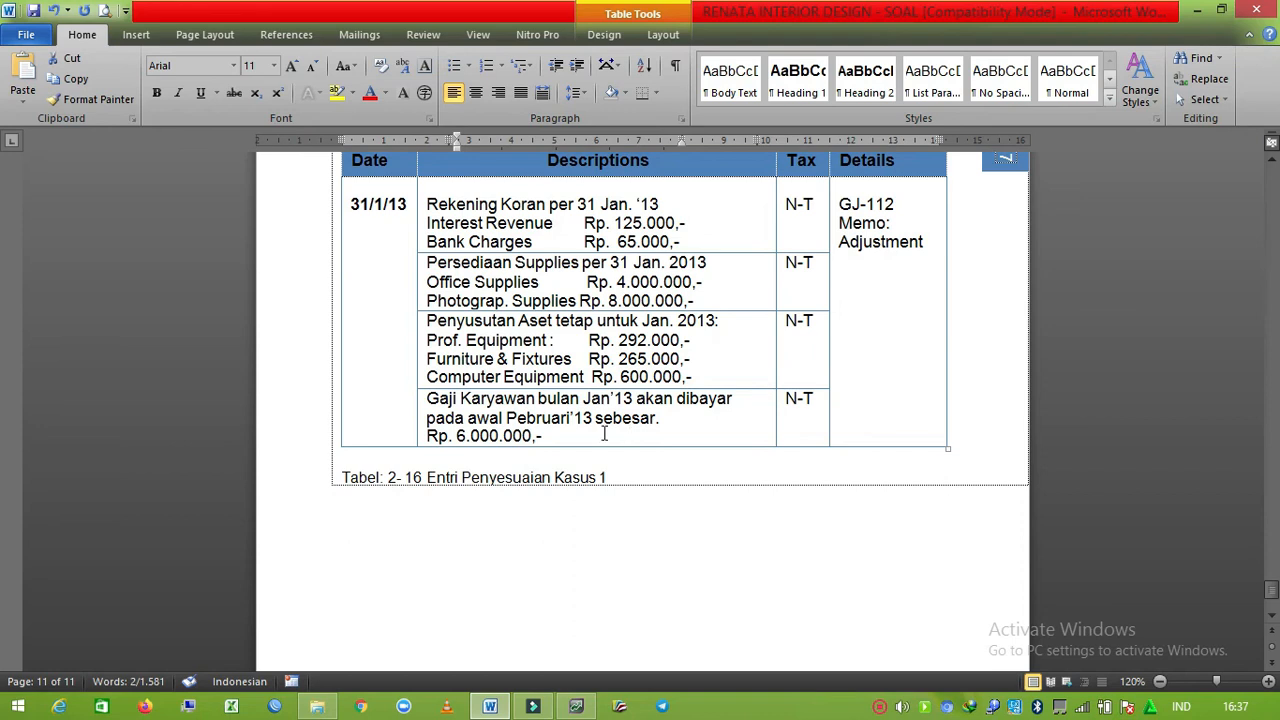
left_click(576, 706)
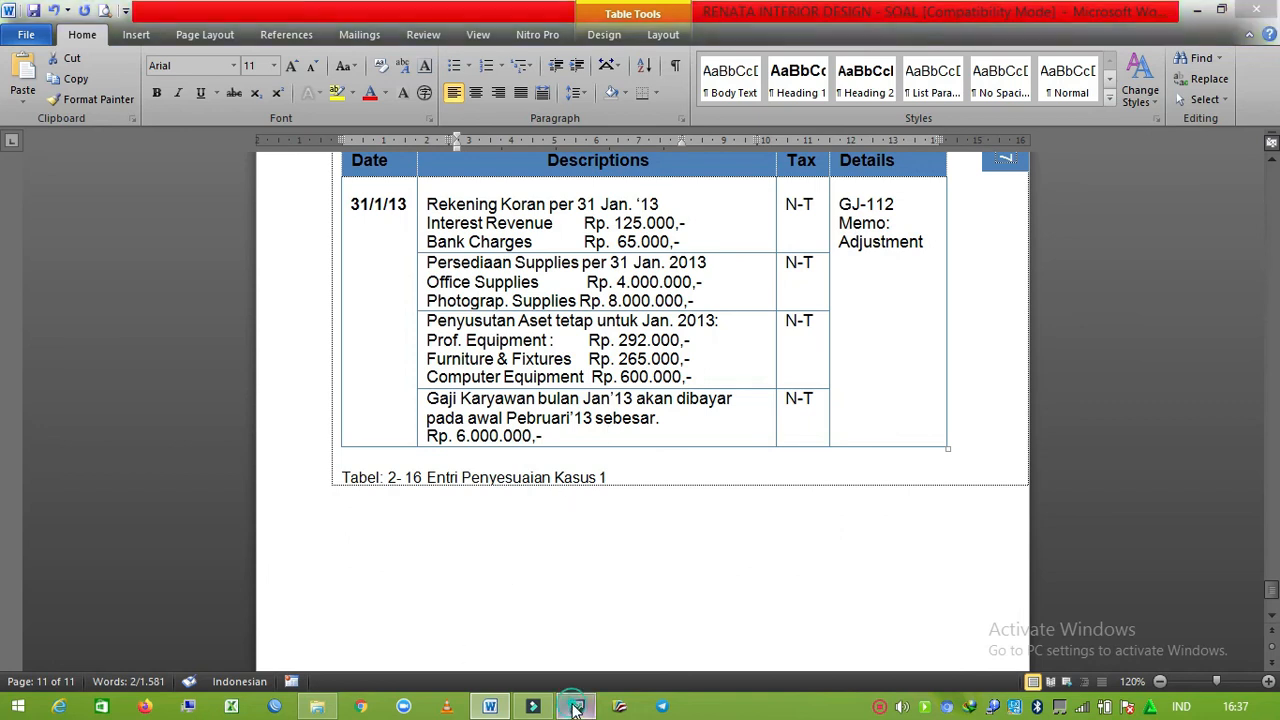
left_click(330, 318)
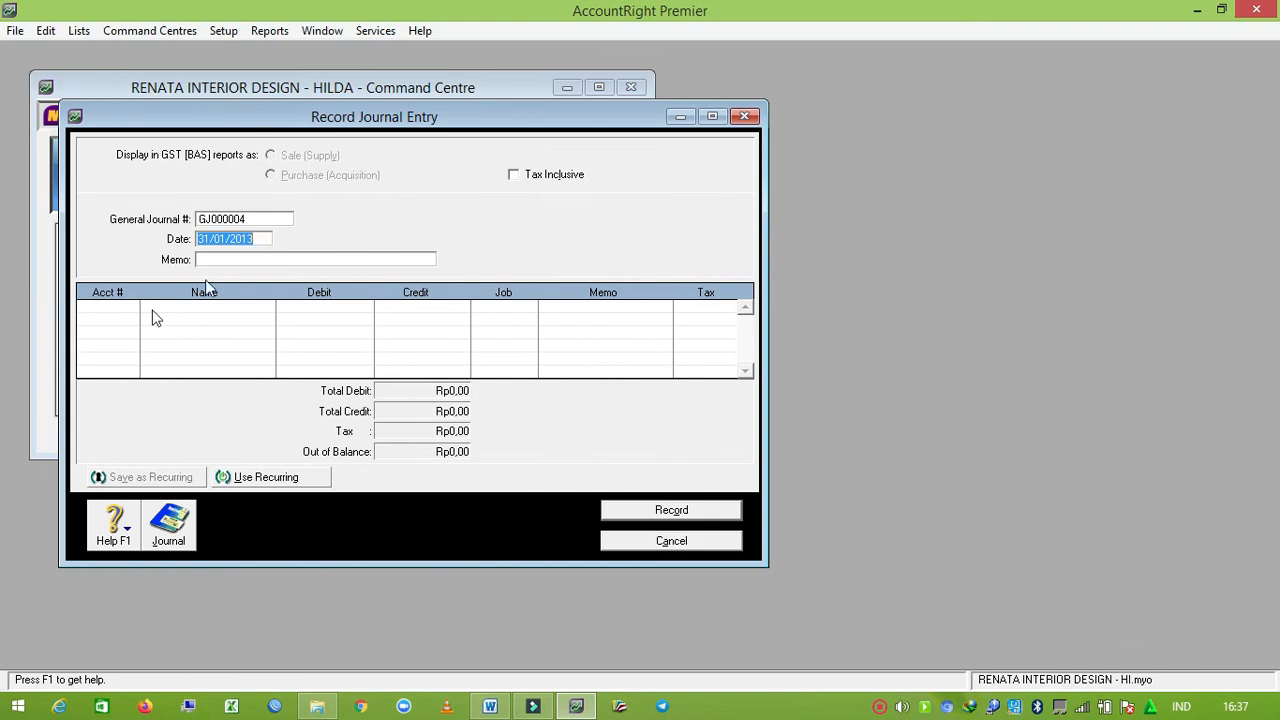
Step: Add a journal line dated 31/01/2013 debiting 6-3030 Wages & Salaries with Rp6.000.000
left_click(110, 313)
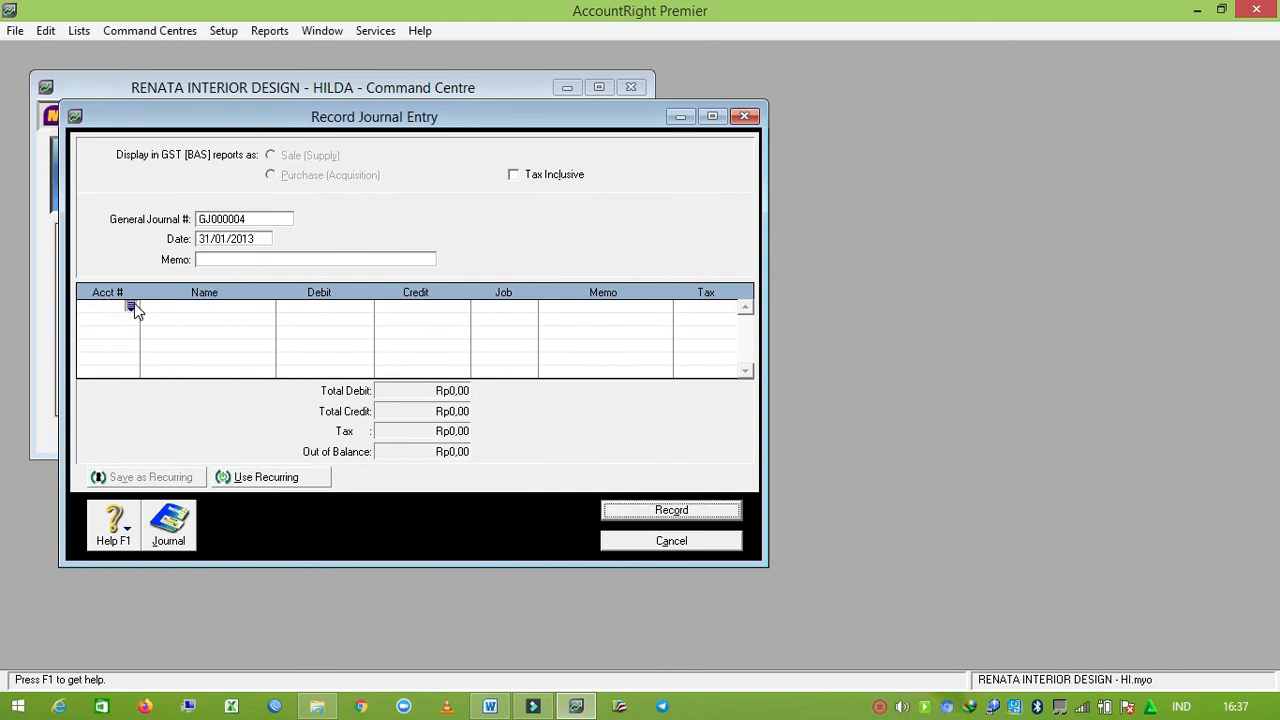
left_click(132, 306)
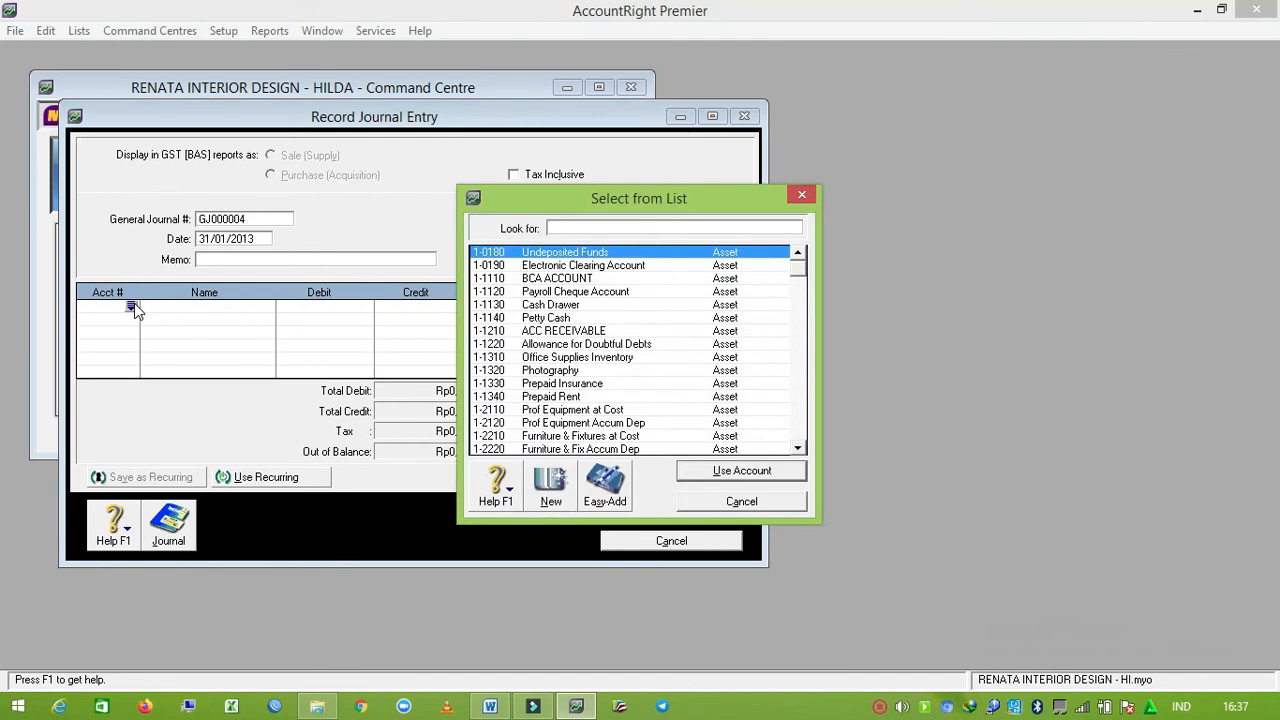
type("6")
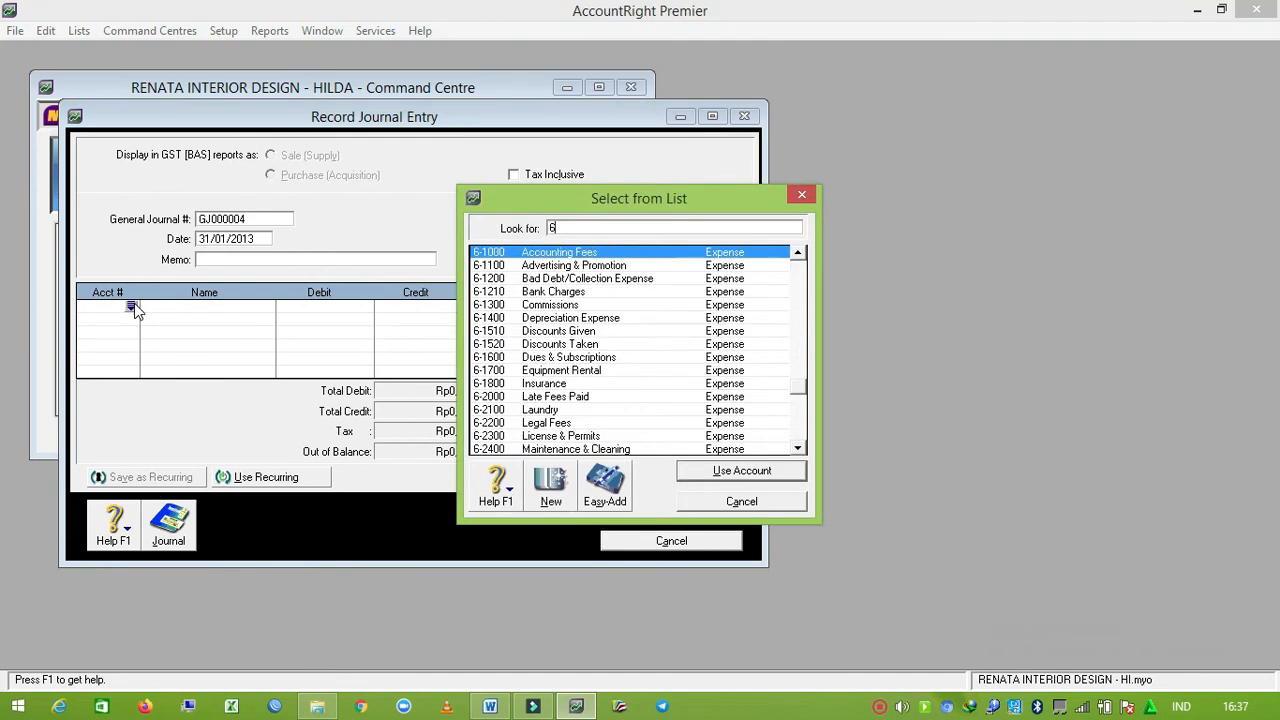
type("30")
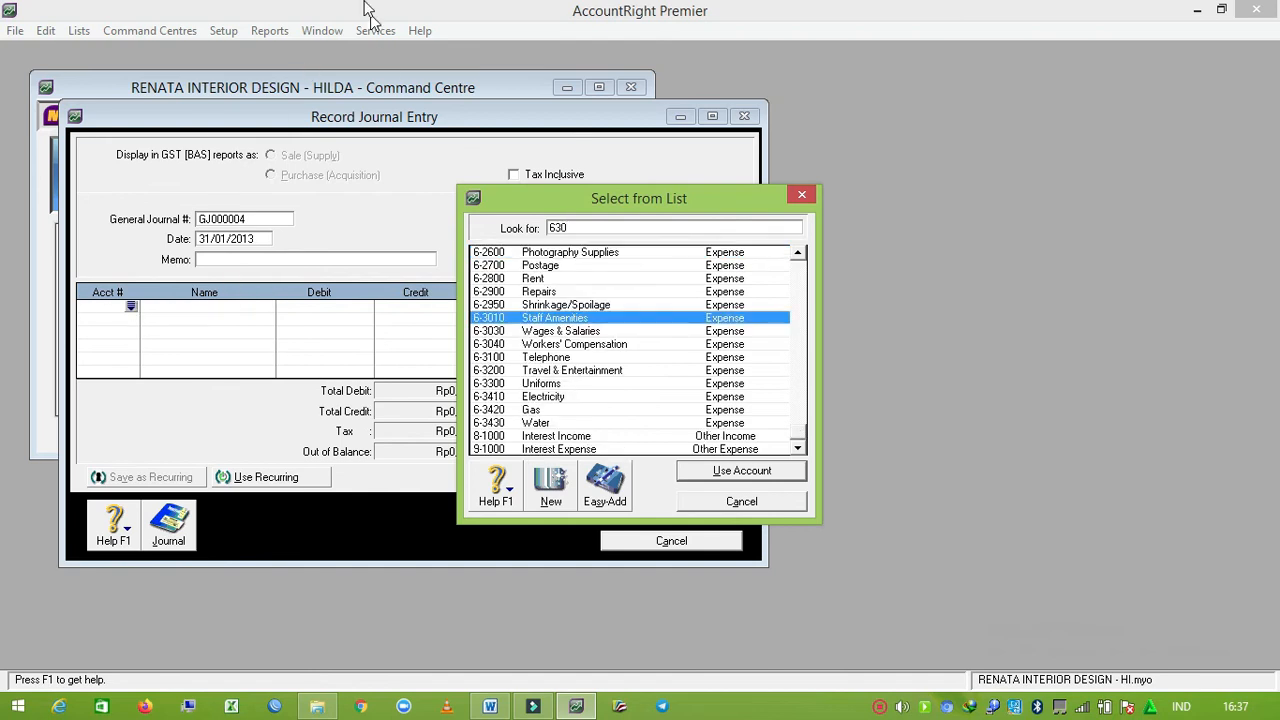
left_click(577, 333)
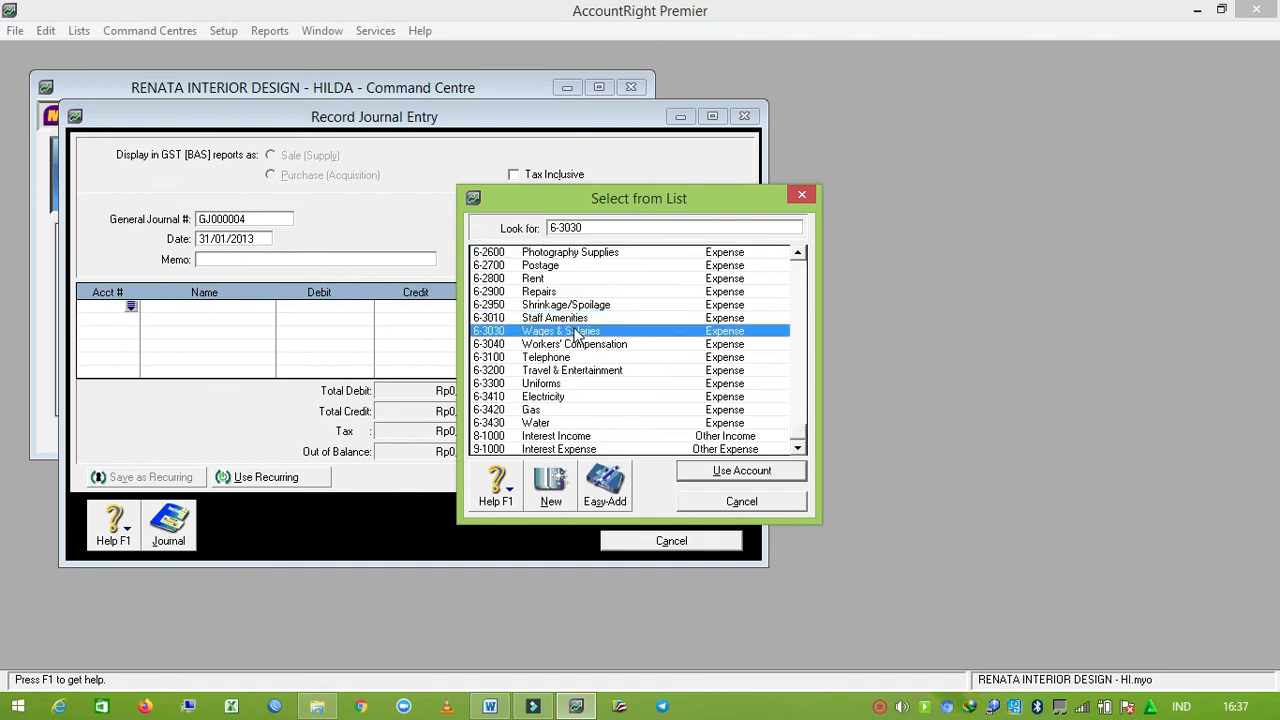
left_click(755, 473)
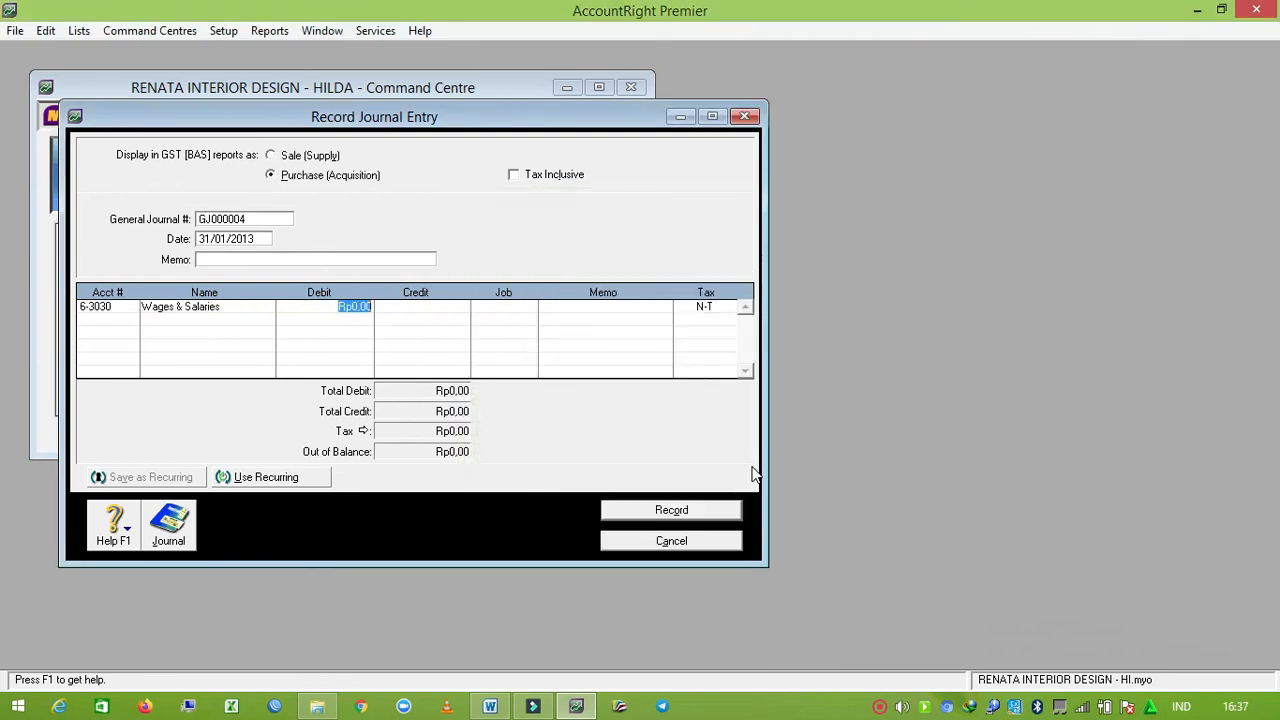
type("6.00")
type("0.000")
key("Tab")
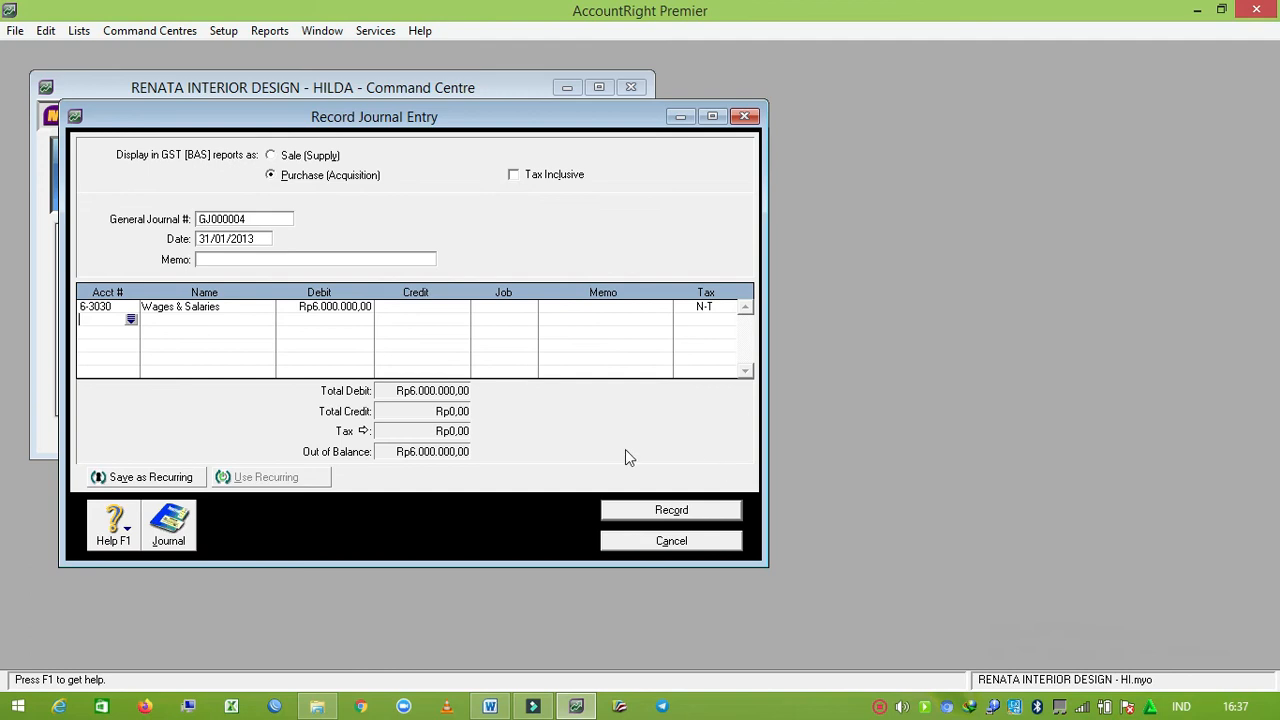
Step: Credit 2-1400 Salary Payable with Rp6.000.000, record the salary entry and close the journal entry form
left_click(131, 320)
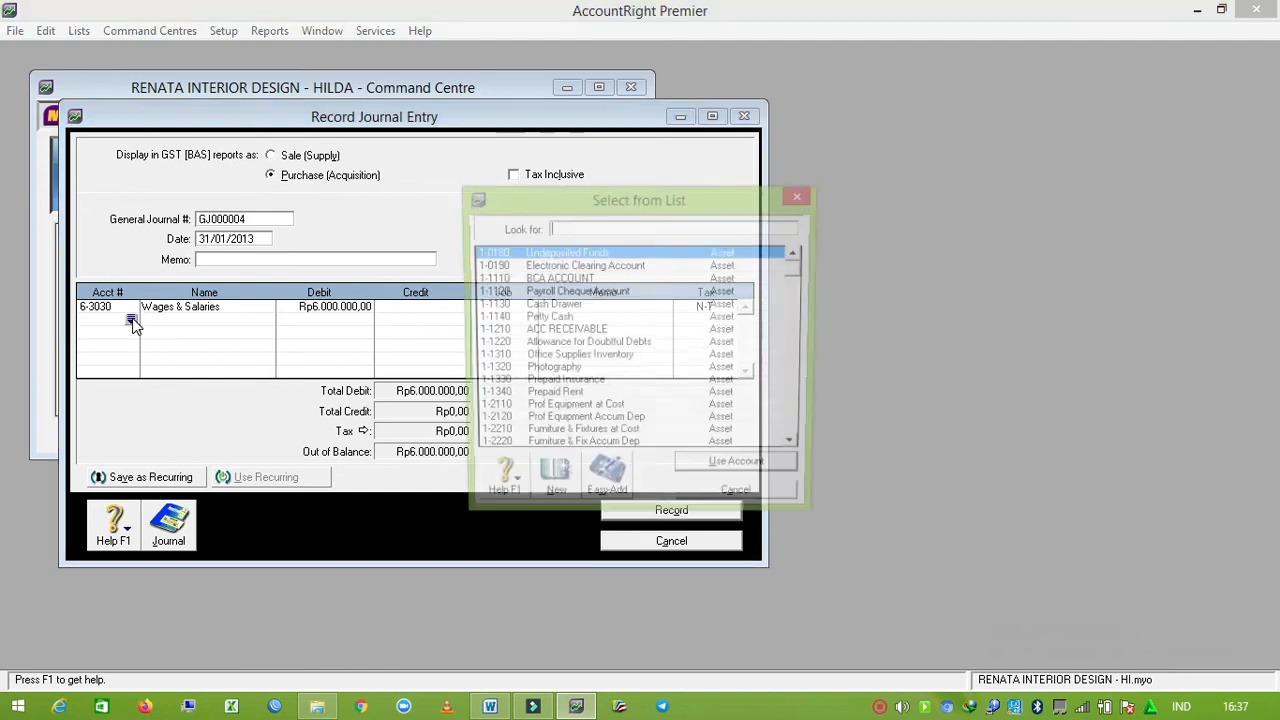
type("2")
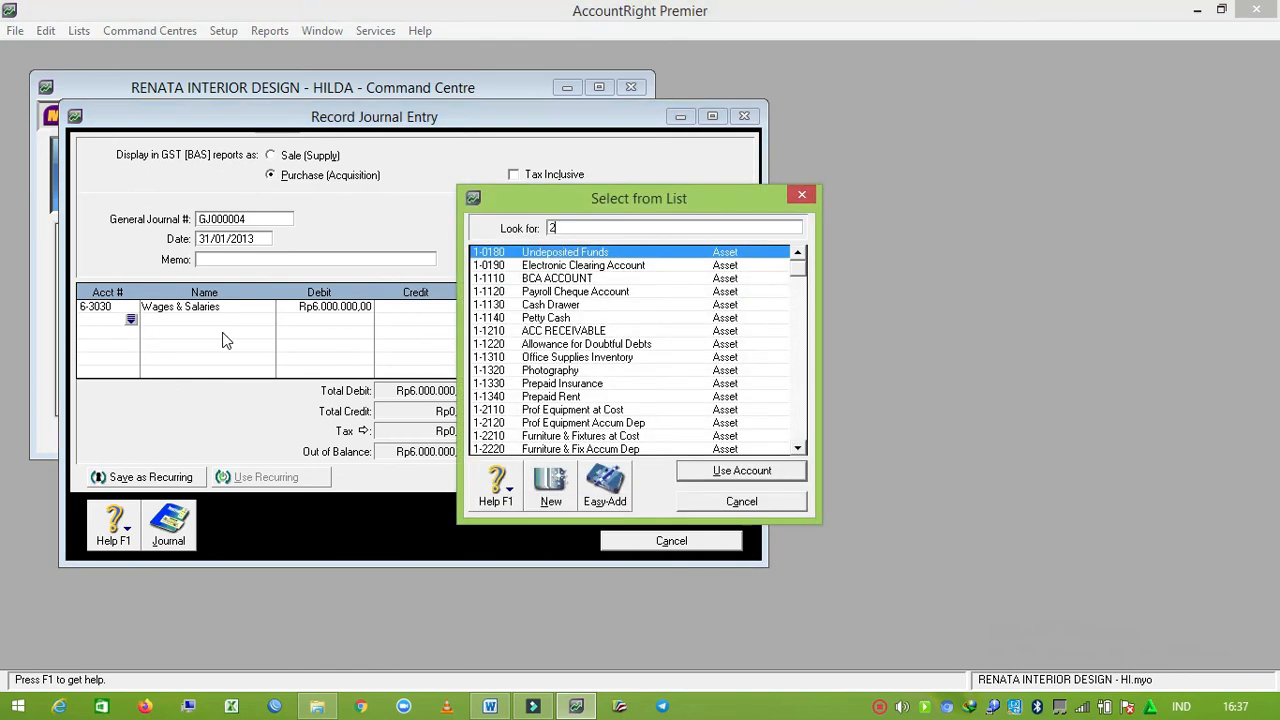
type("14")
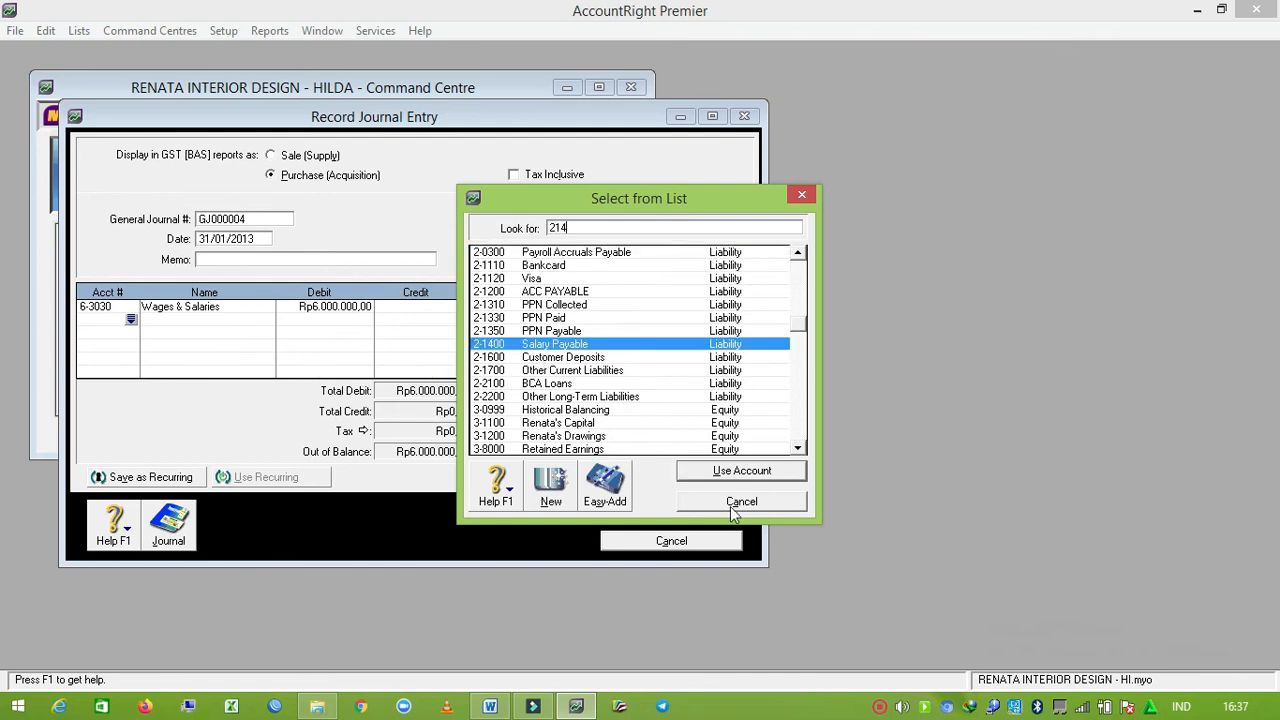
left_click(729, 470)
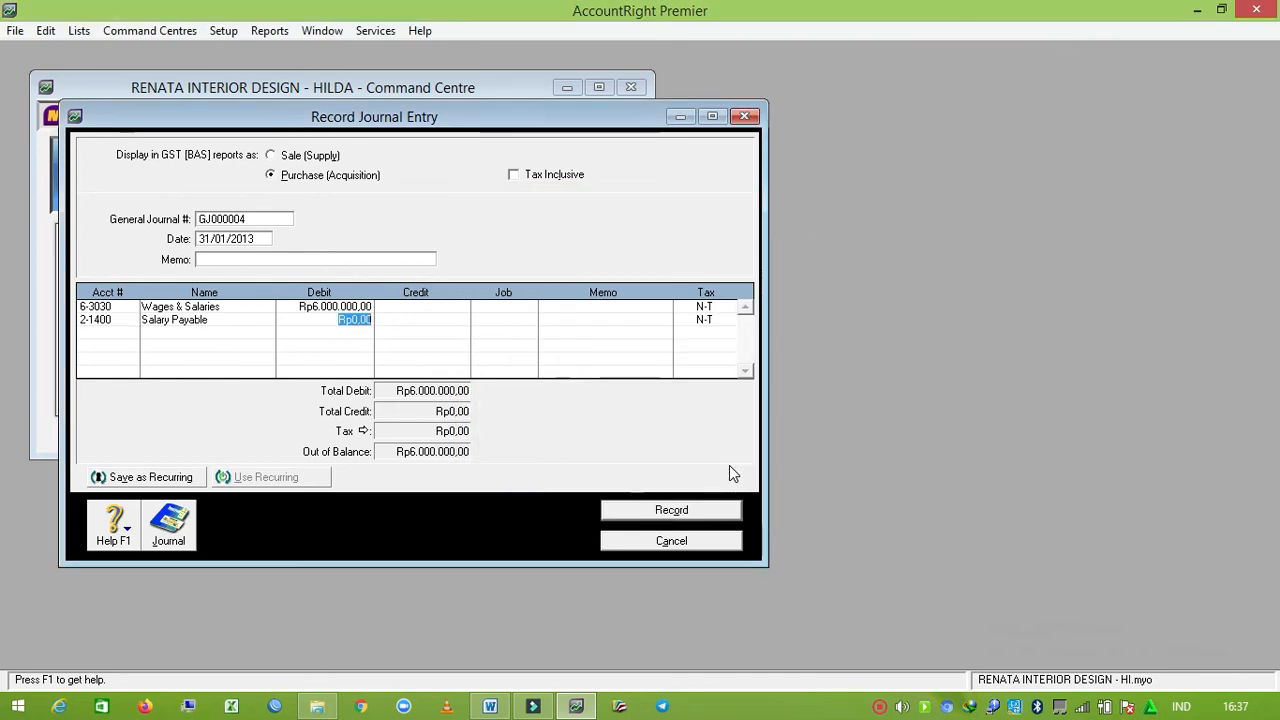
key("Tab")
key("Tab")
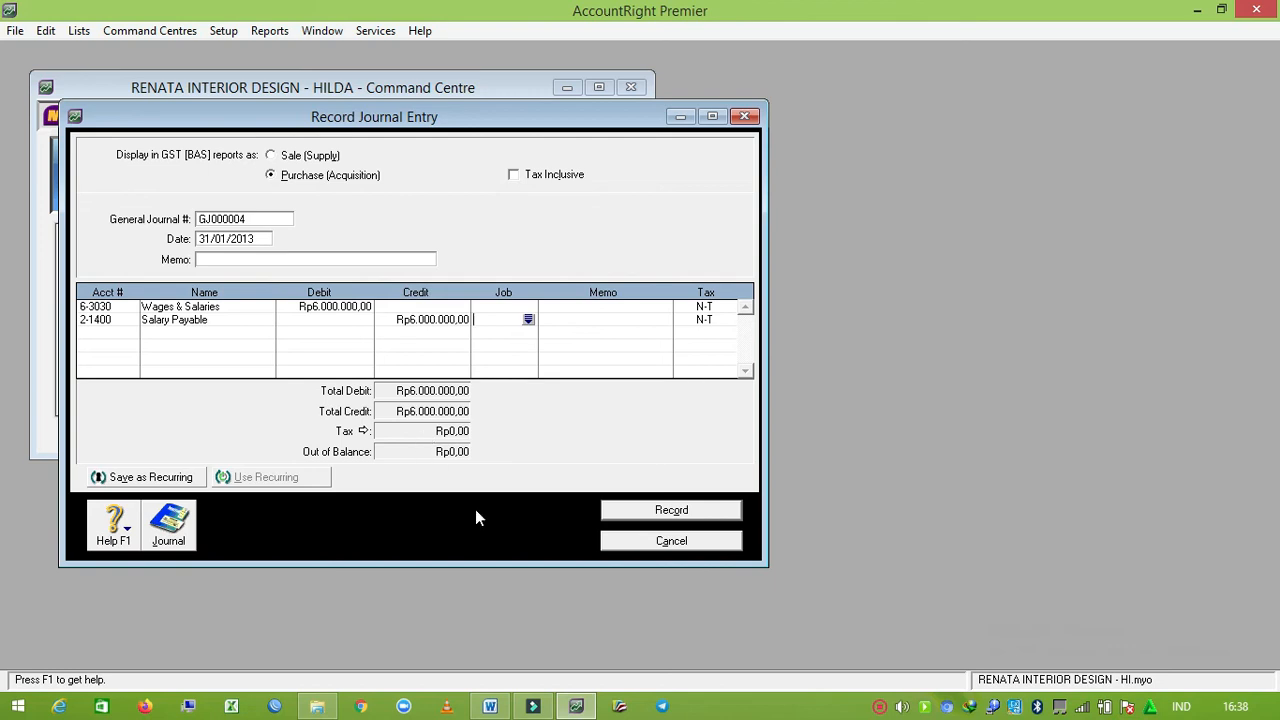
left_click(608, 522)
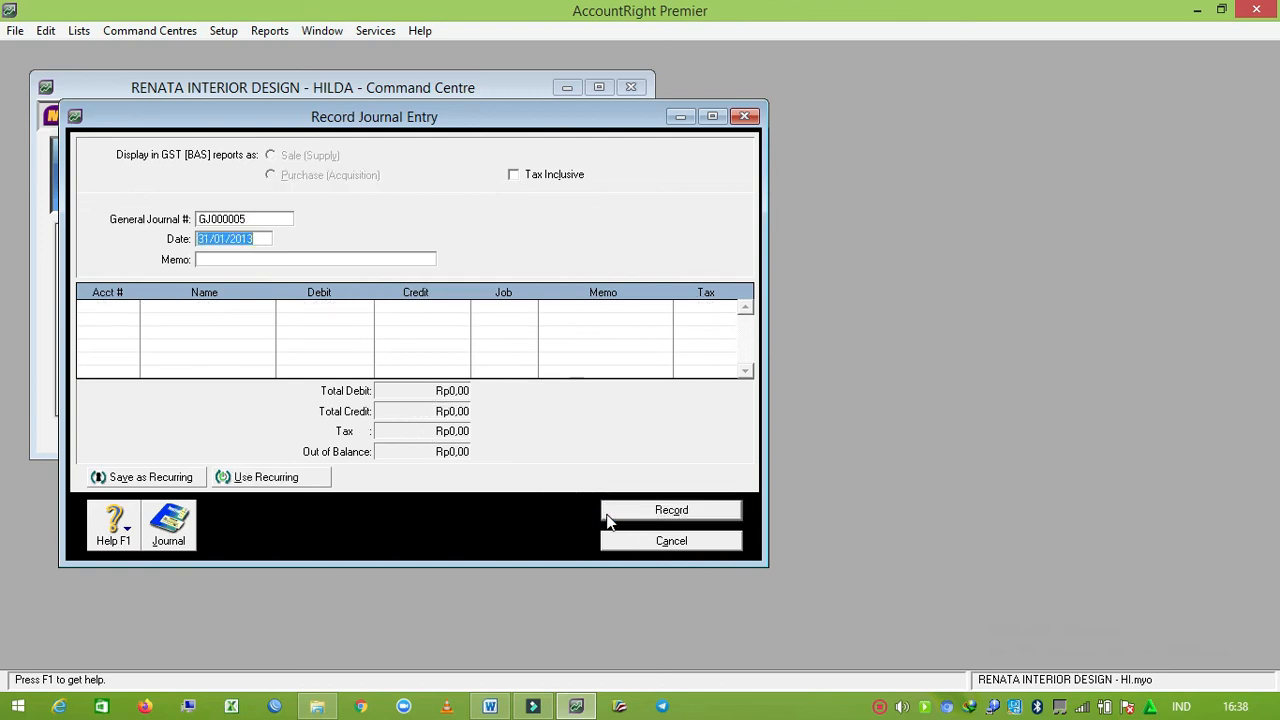
left_click(617, 549)
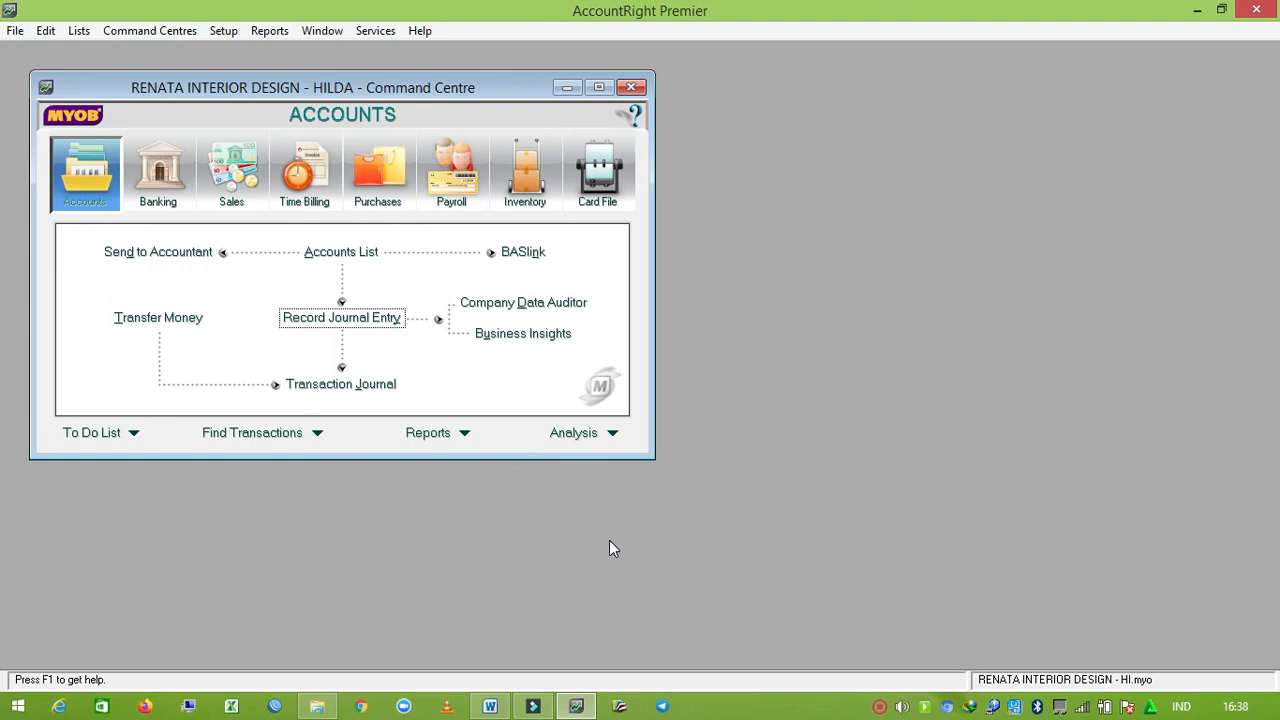
Step: Display the Profit & Loss [Accrual] report for January through December of financial year 2013
left_click(466, 433)
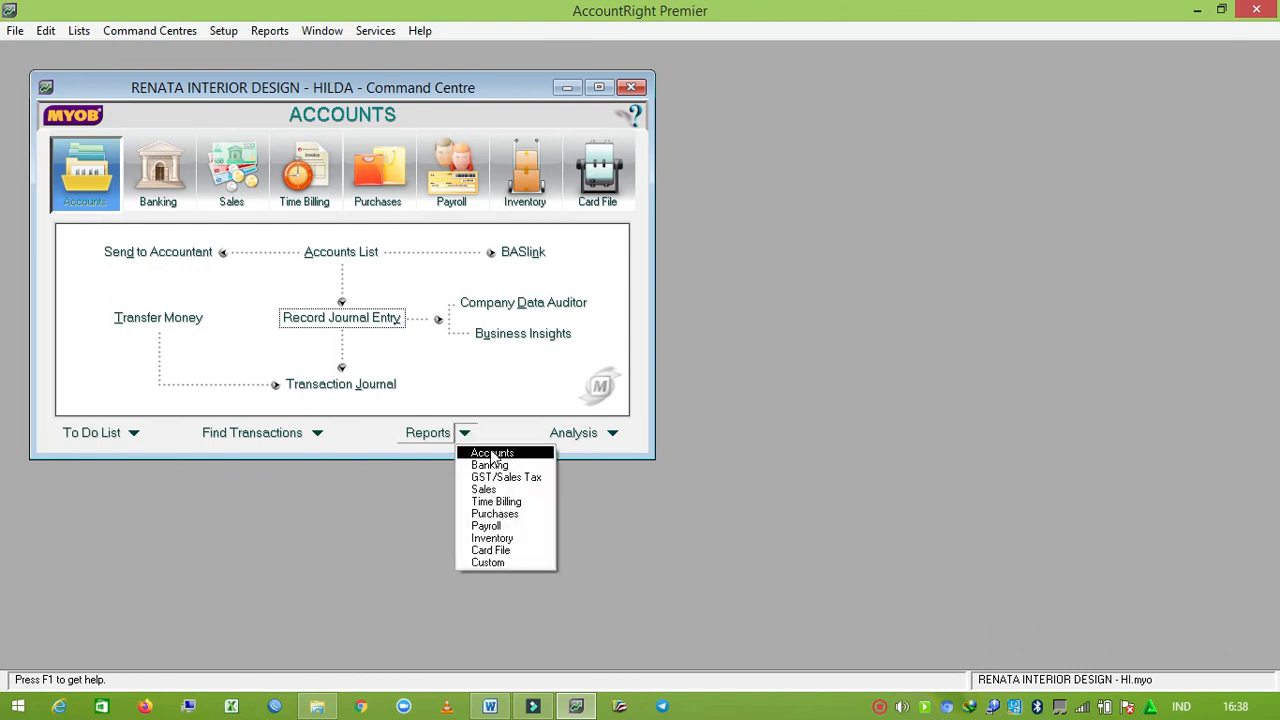
left_click(490, 452)
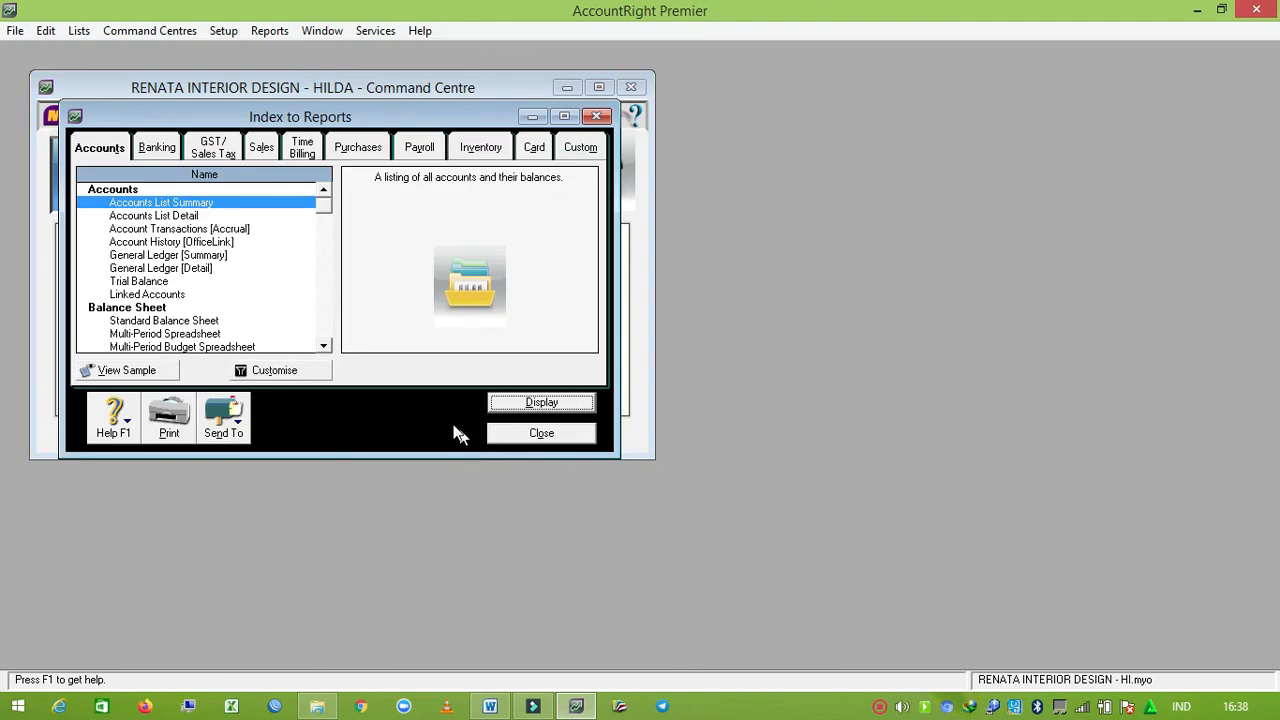
left_click(329, 344)
left_click(329, 344)
left_click(329, 344)
left_click(329, 344)
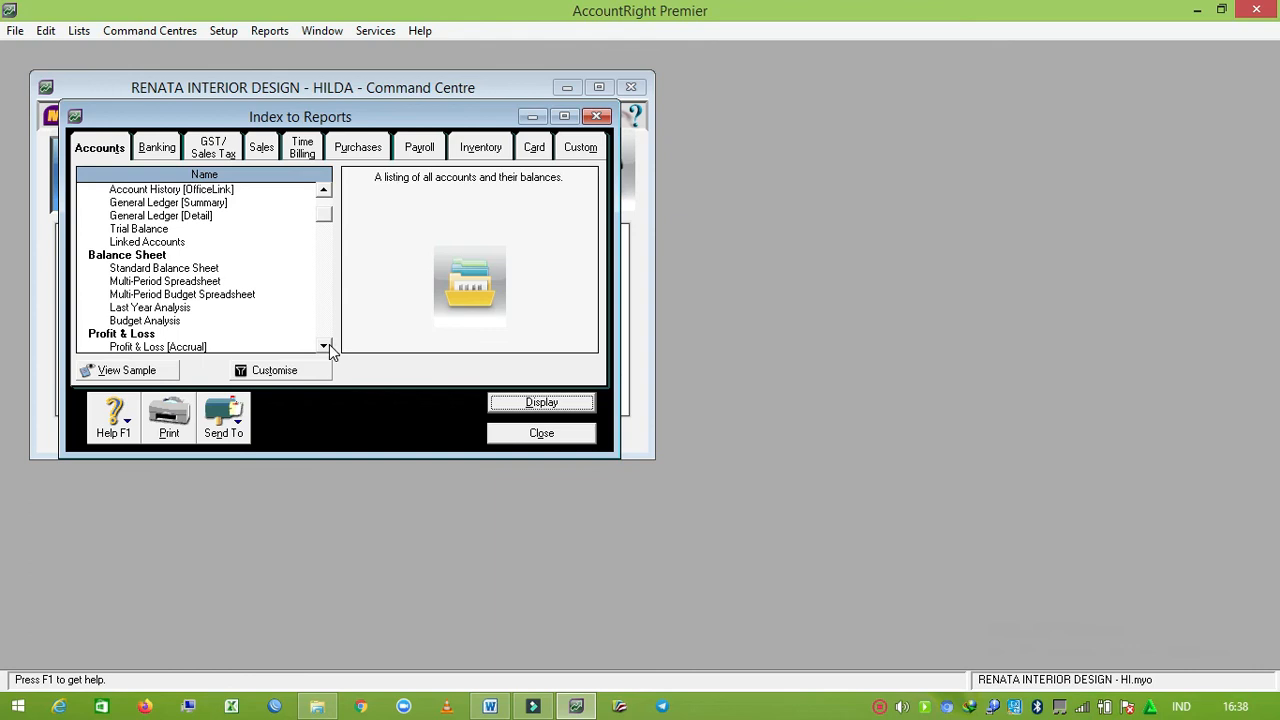
left_click(329, 344)
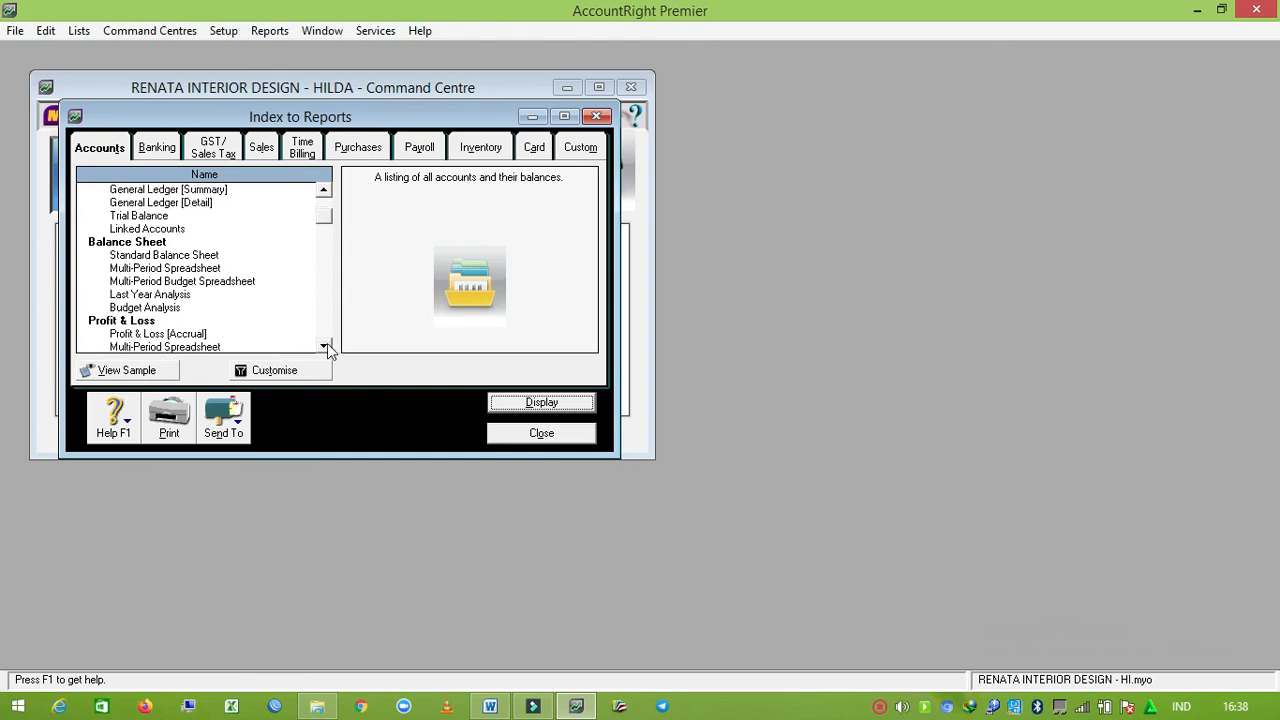
left_click(172, 338)
left_click(275, 373)
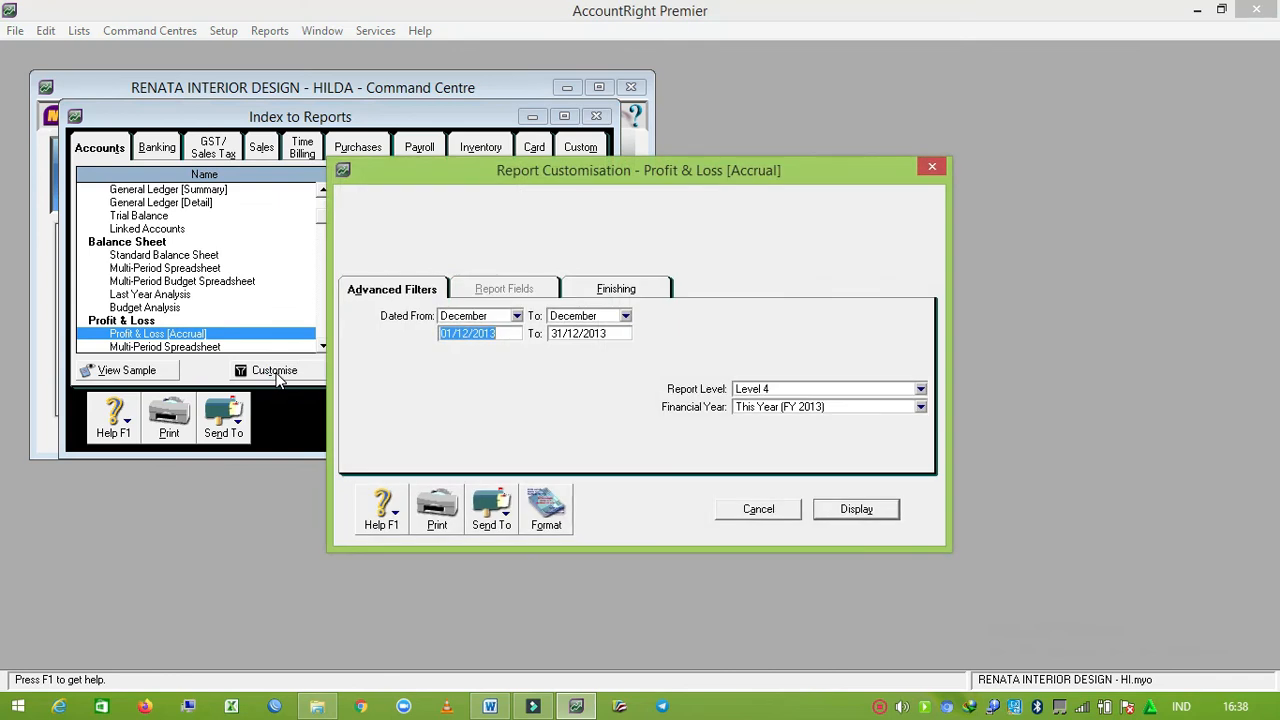
left_click(517, 316)
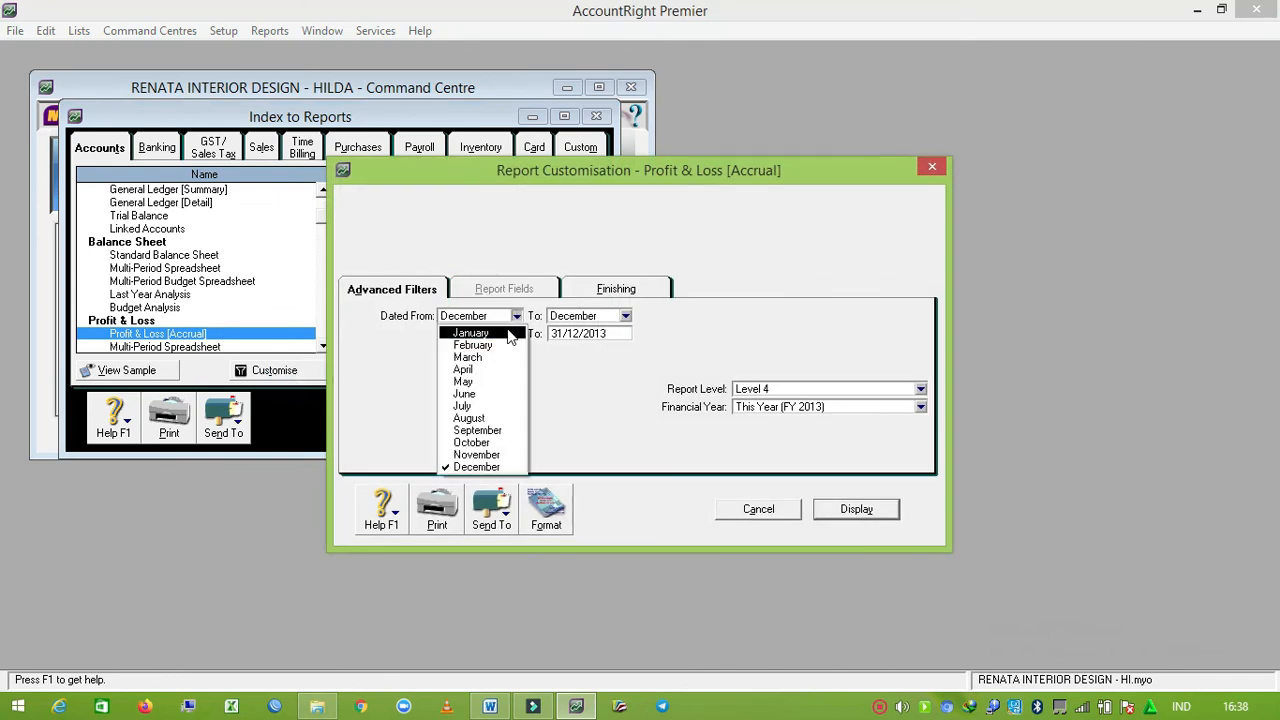
left_click(509, 331)
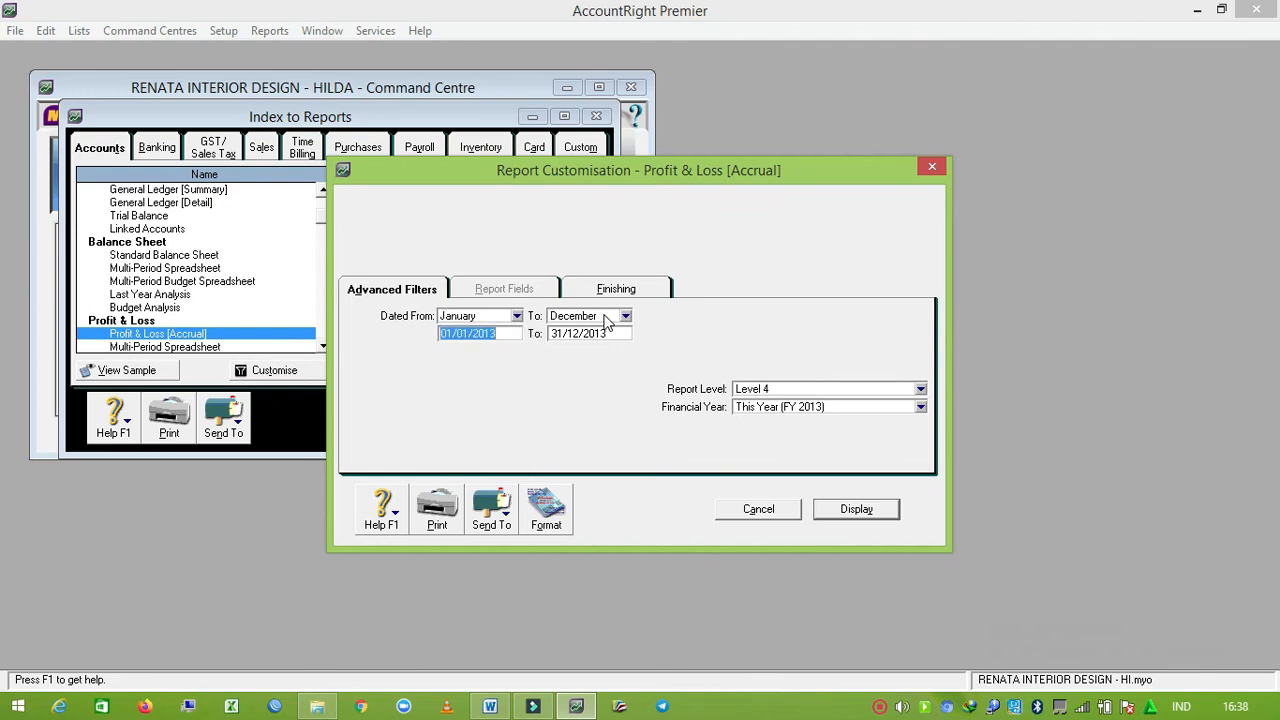
left_click(856, 511)
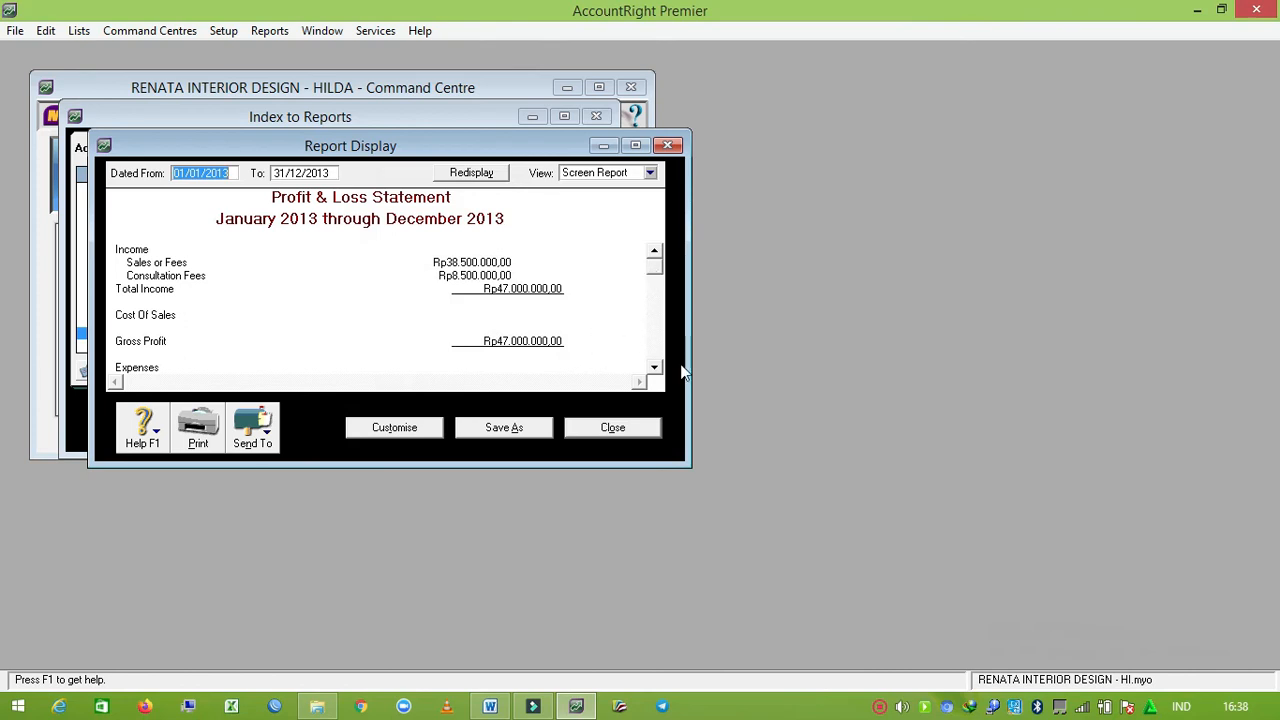
Step: Review the Profit & Loss Statement from income and expenses down to net profit, and close the report
scroll(657, 368, "down", 7)
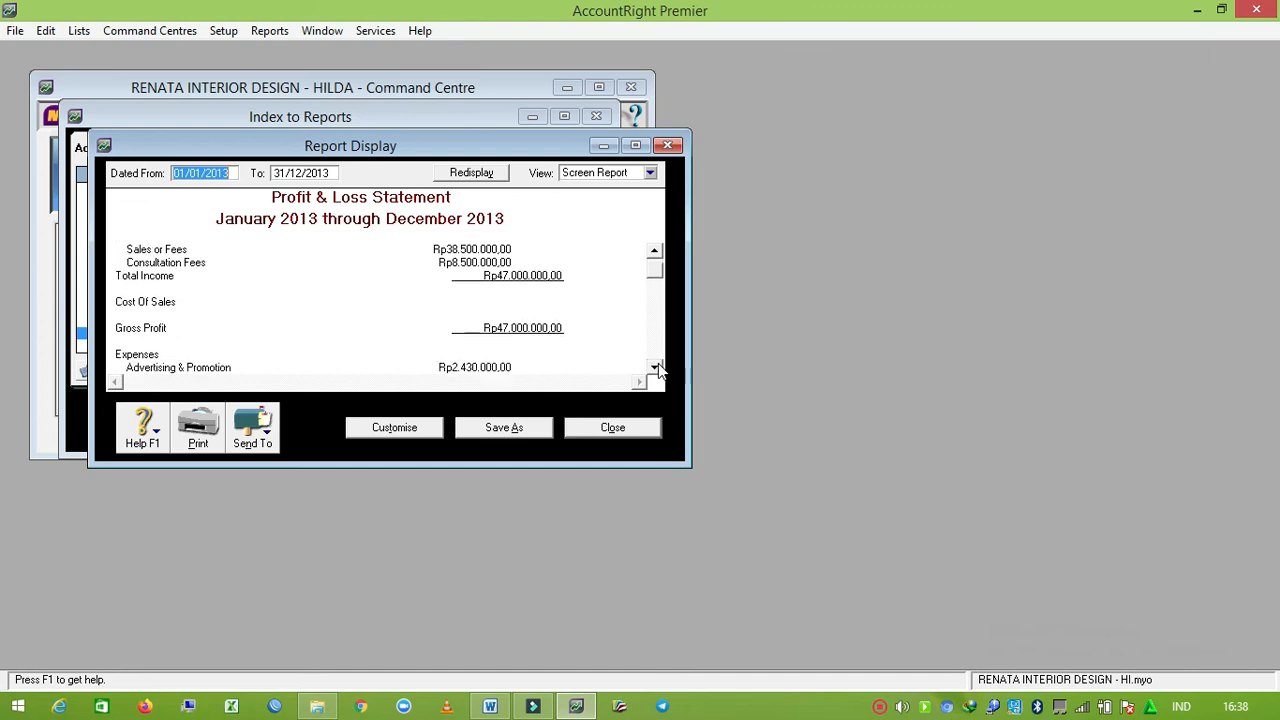
scroll(657, 368, "down", 3)
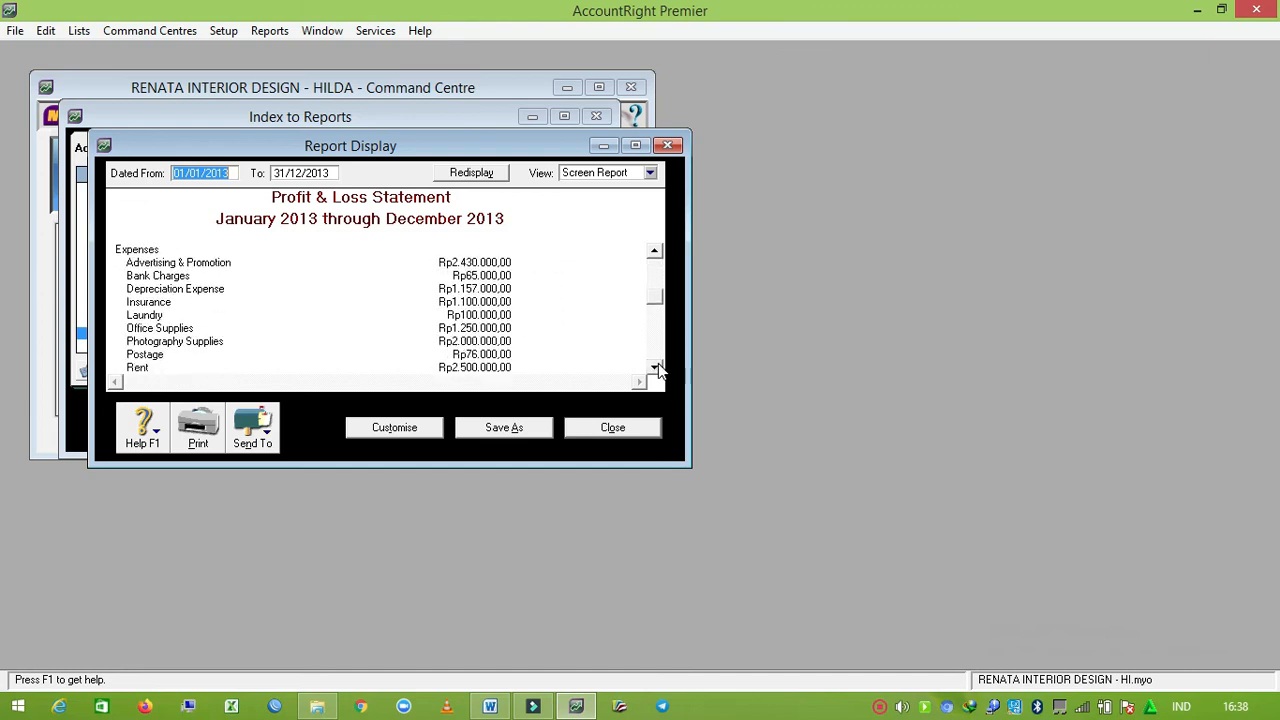
scroll(657, 368, "down", 3)
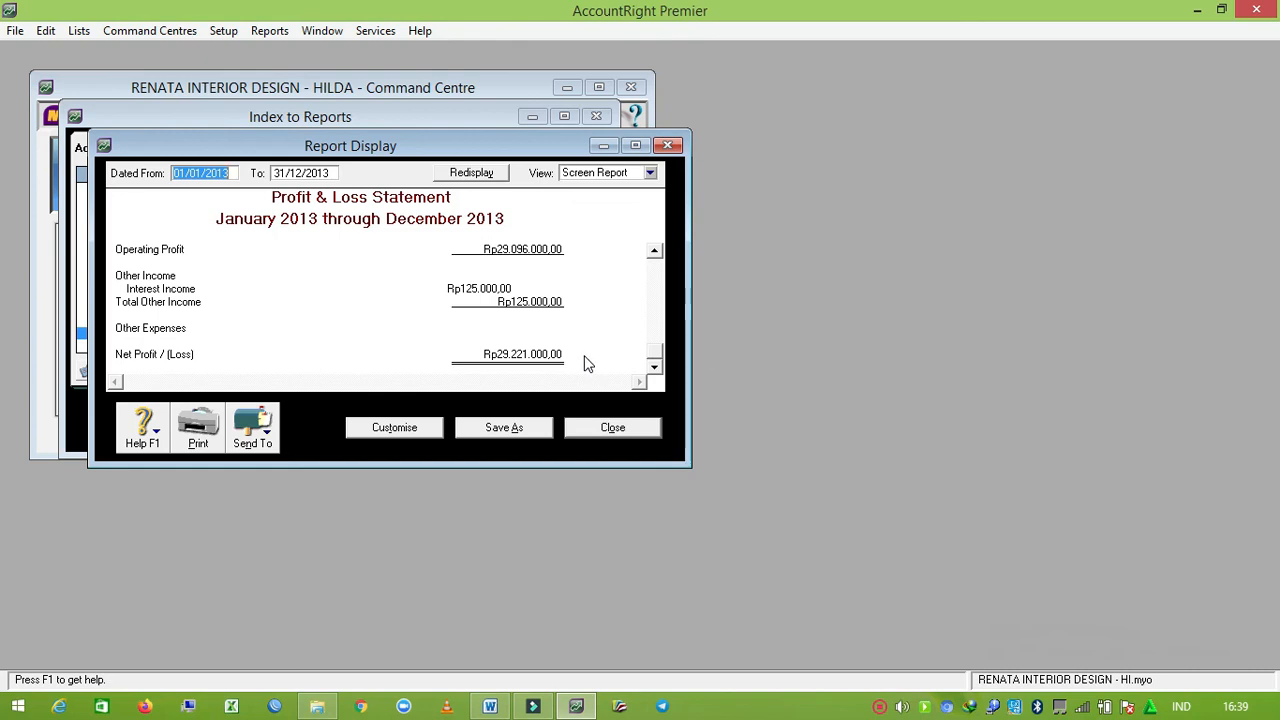
left_click(612, 428)
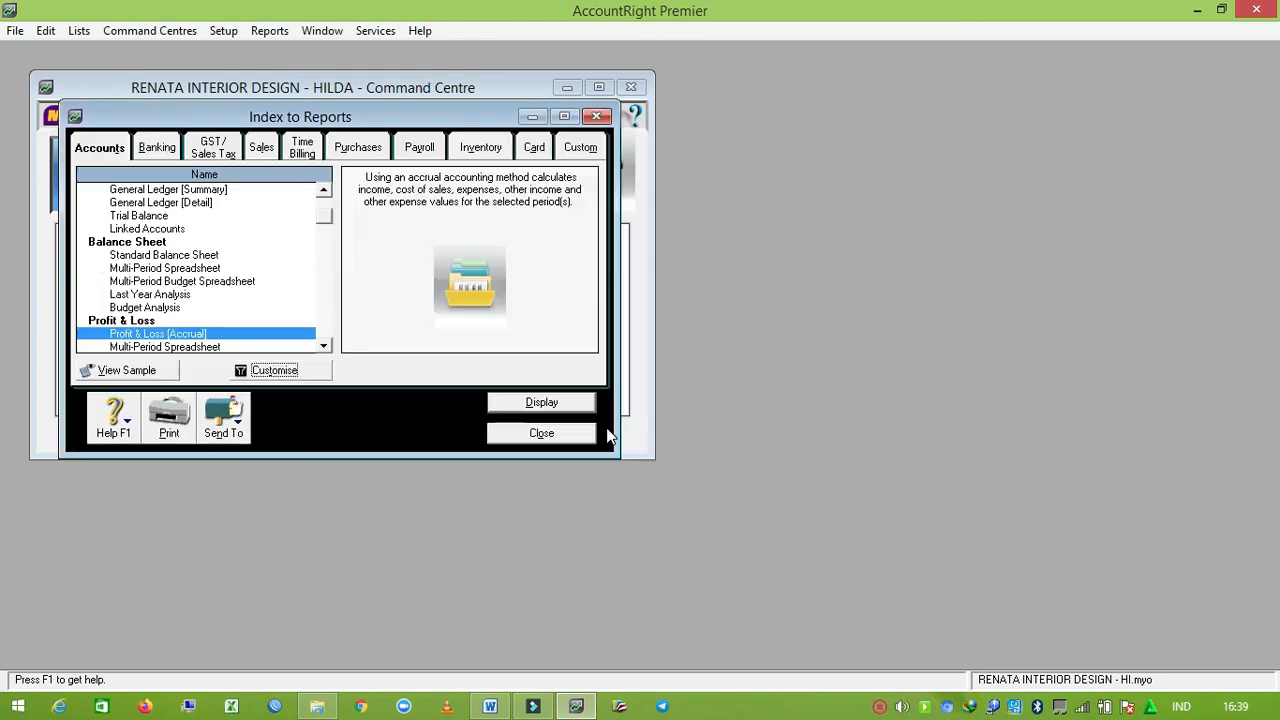
Step: Display the Standard Balance Sheet report as of 31/12/2013
left_click(185, 257)
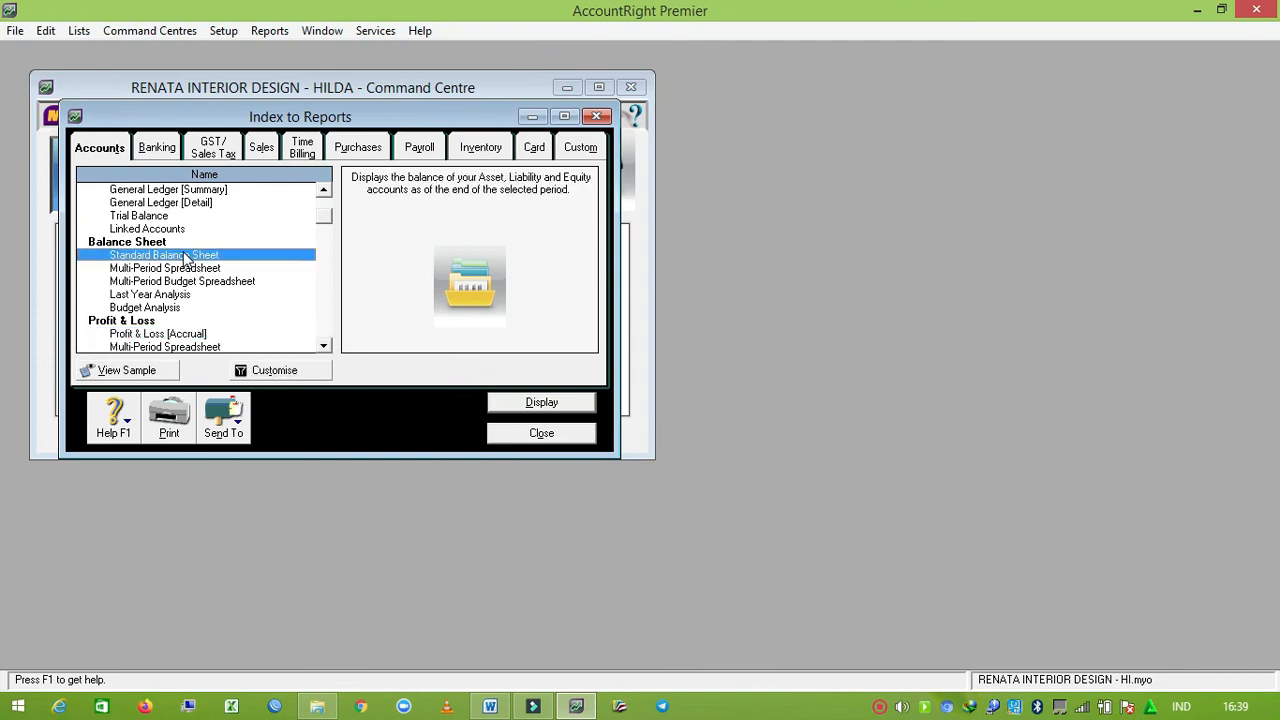
left_click(298, 370)
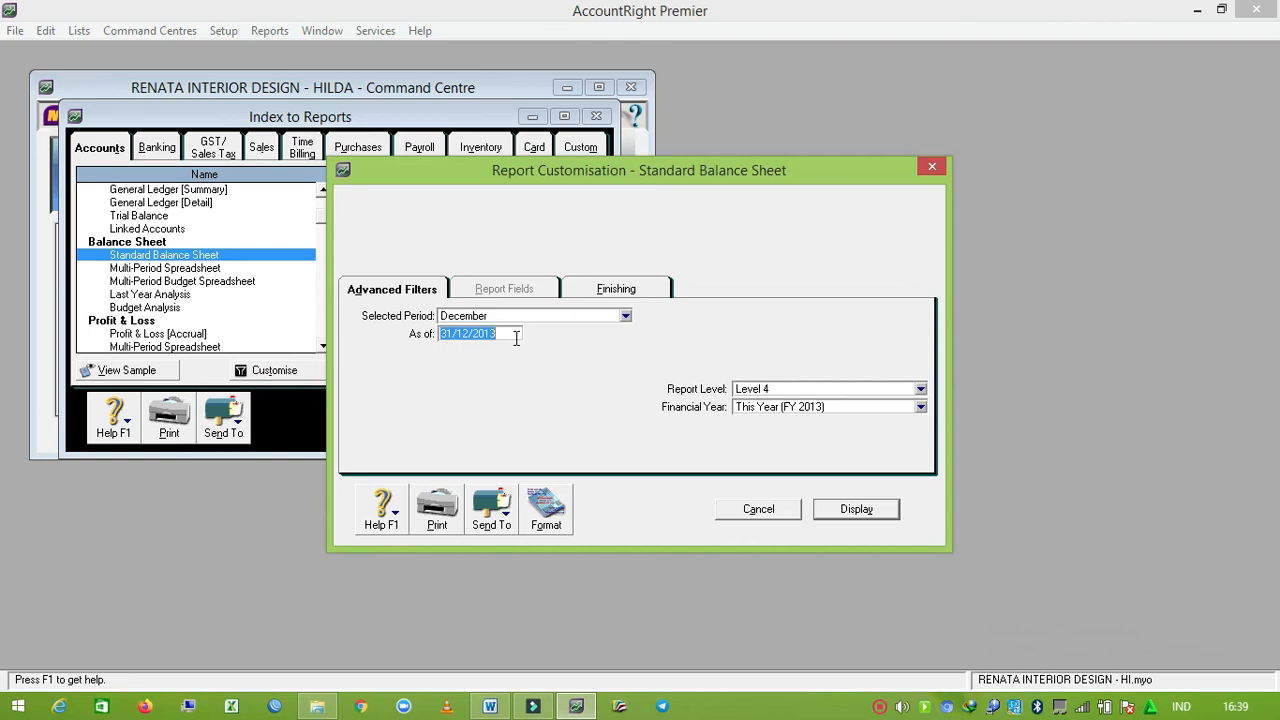
left_click(885, 513)
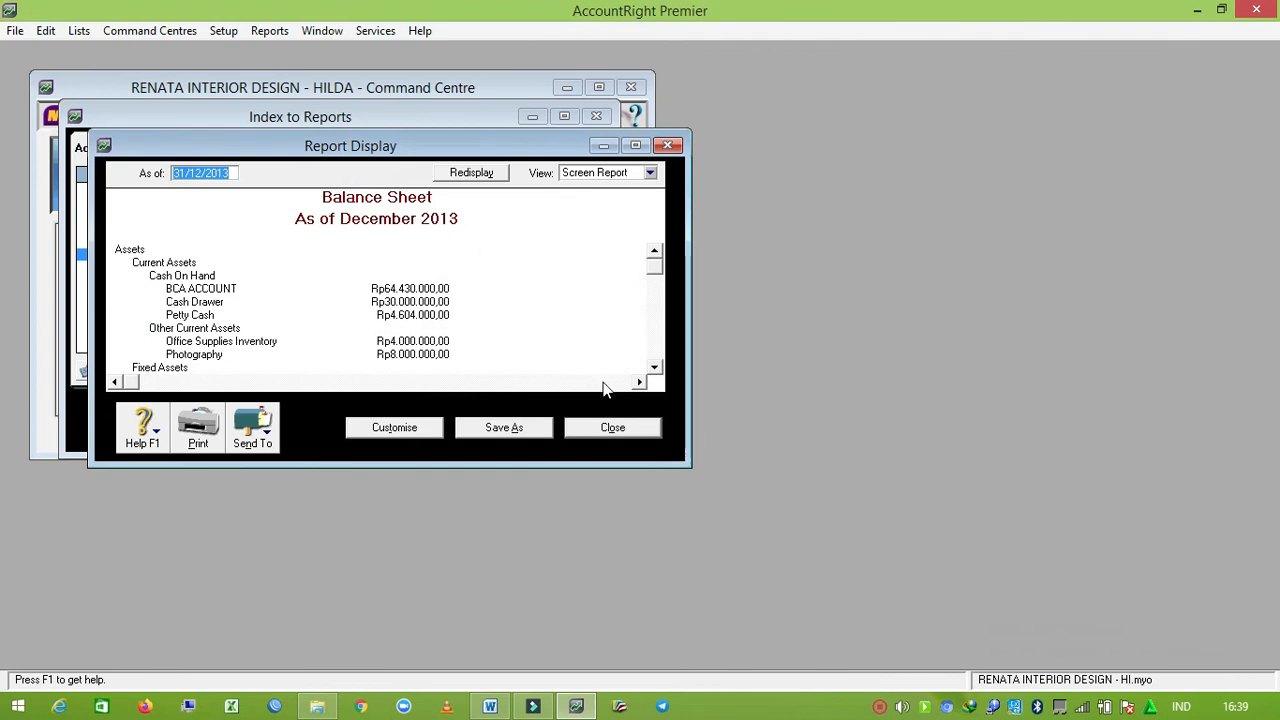
Step: Review the Balance Sheet's assets, liabilities and equity down to total equity, and close the report
left_click(655, 368)
left_click(655, 368)
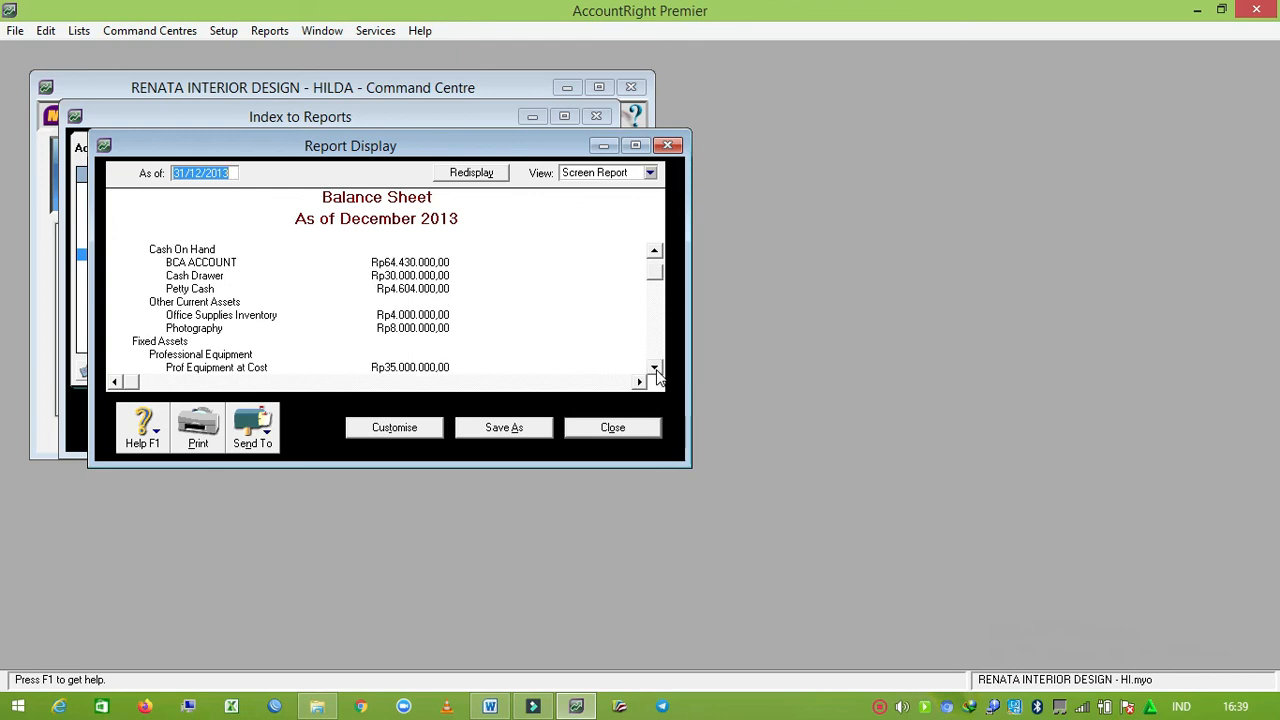
left_click(655, 368)
left_click(655, 368)
left_click(655, 368)
left_click(655, 368)
left_click(655, 368)
left_click(655, 368)
left_click(655, 368)
left_click(655, 368)
left_click(655, 368)
left_click(655, 368)
left_click(657, 371)
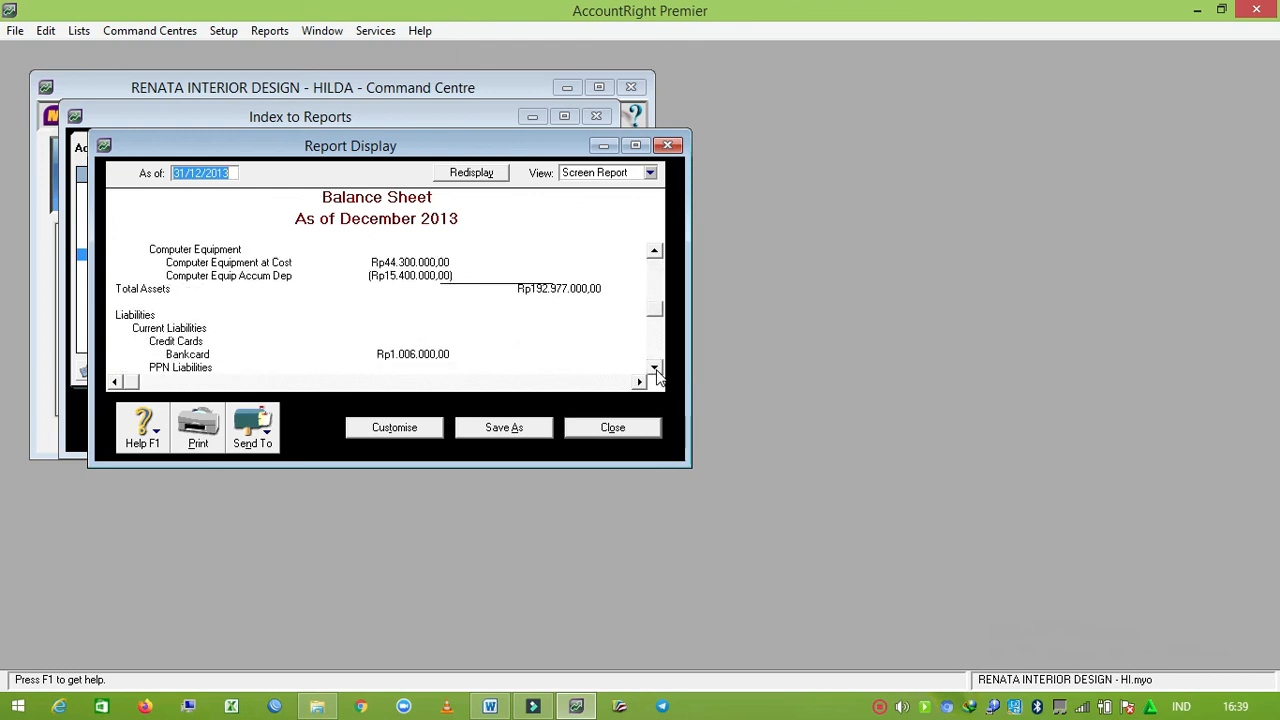
left_click(657, 371)
left_click(657, 371)
left_click(657, 371)
left_click(657, 371)
left_click(657, 371)
left_click(657, 371)
left_click(657, 371)
left_click(657, 371)
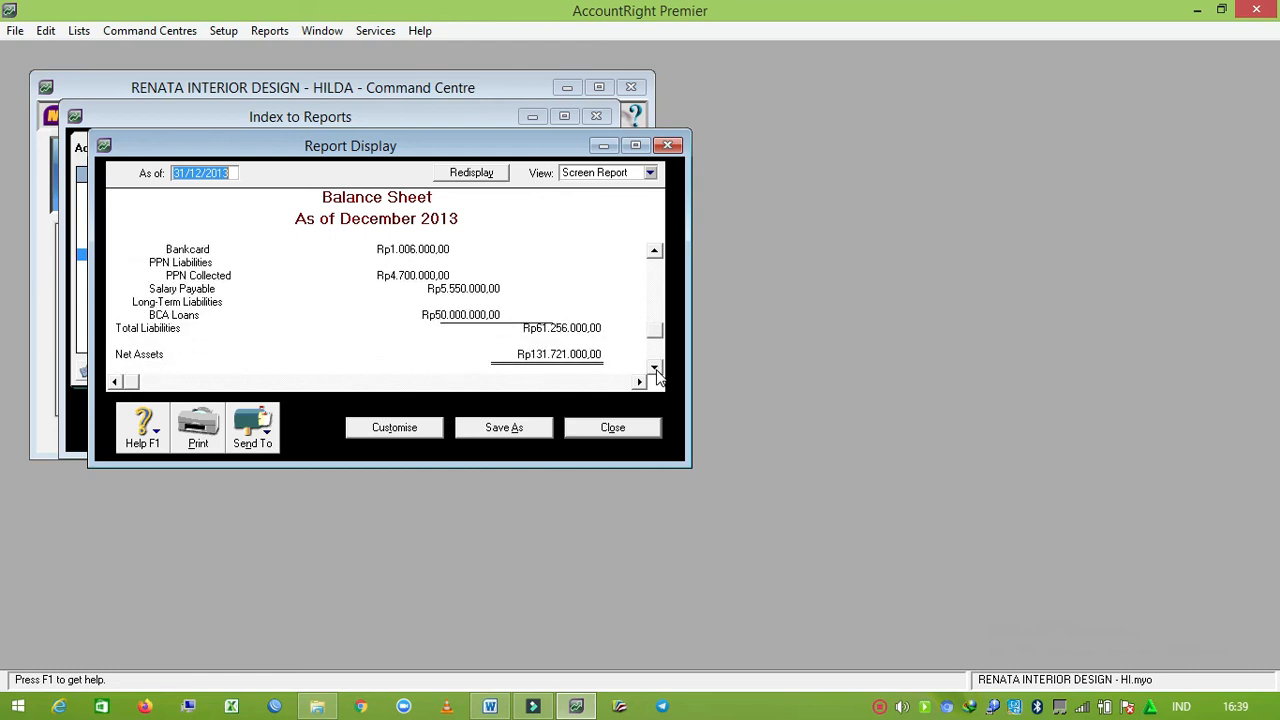
left_click(657, 371)
left_click(657, 371)
left_click(657, 371)
left_click(657, 371)
left_click(657, 371)
left_click(657, 371)
left_click(657, 371)
left_click(657, 371)
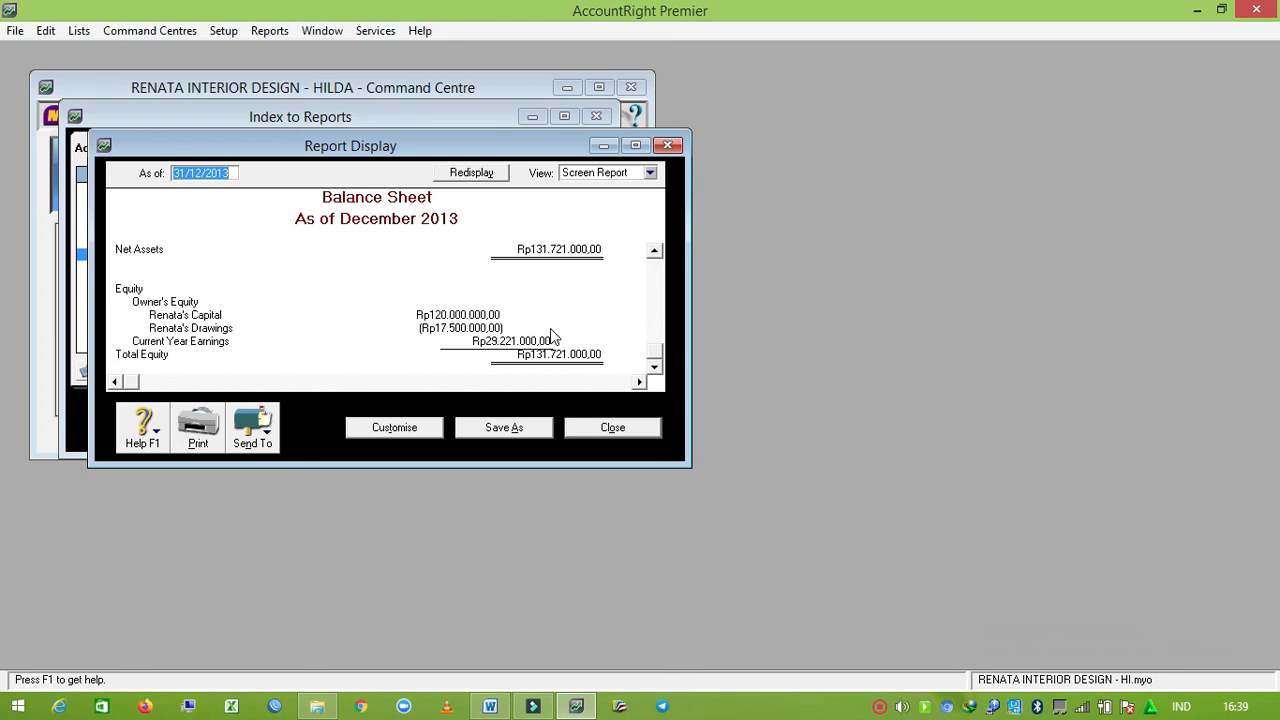
left_click(590, 430)
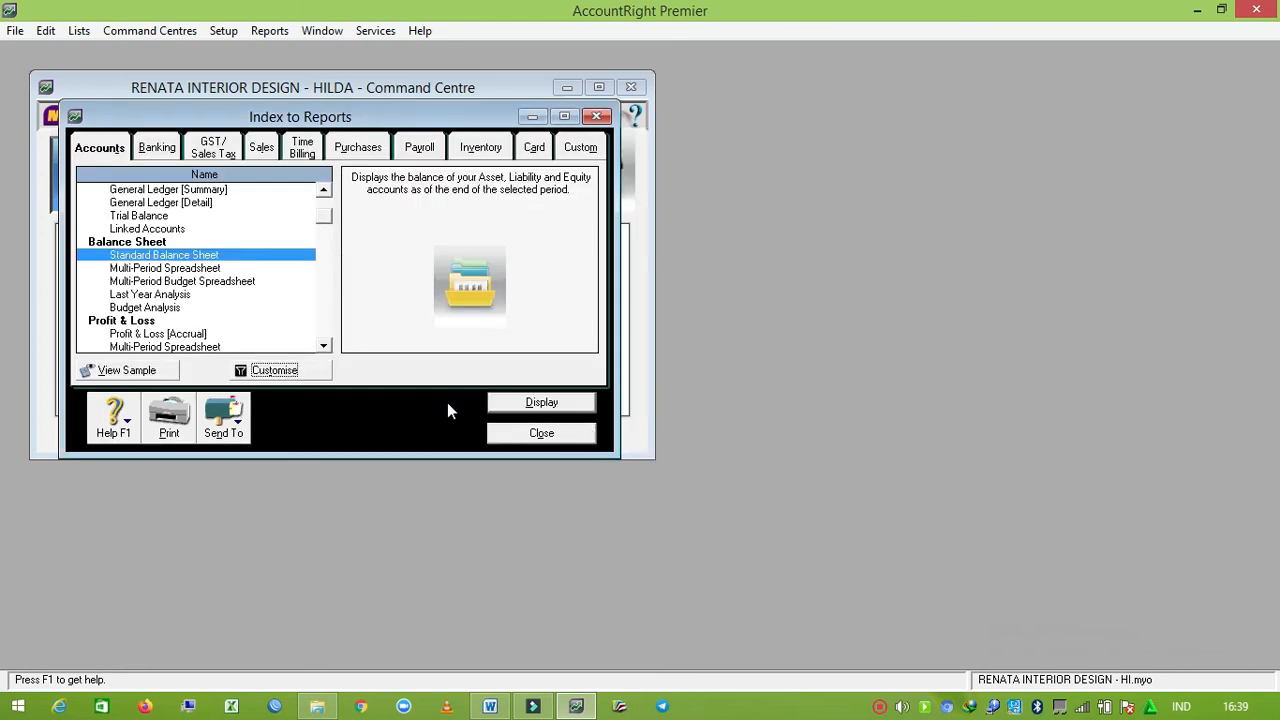
Step: Display the Statement of Cash Flow banking report for January through December of financial year 2013
left_click(160, 150)
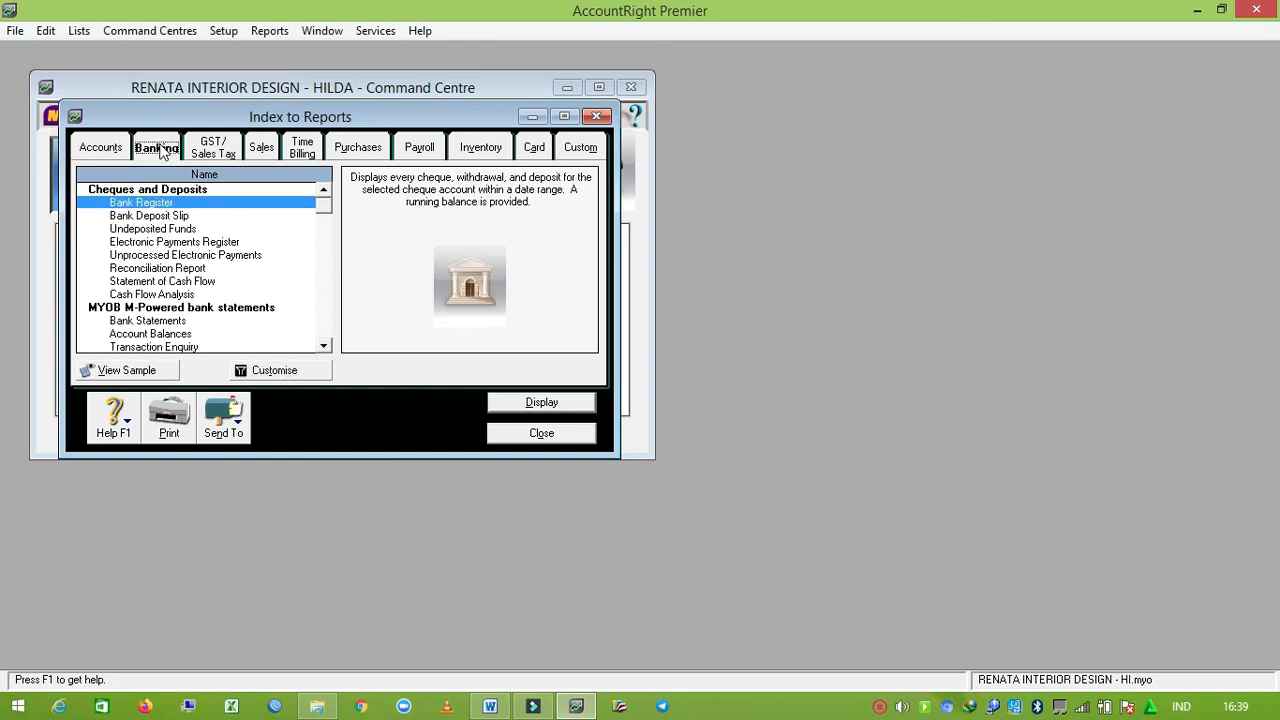
left_click(213, 283)
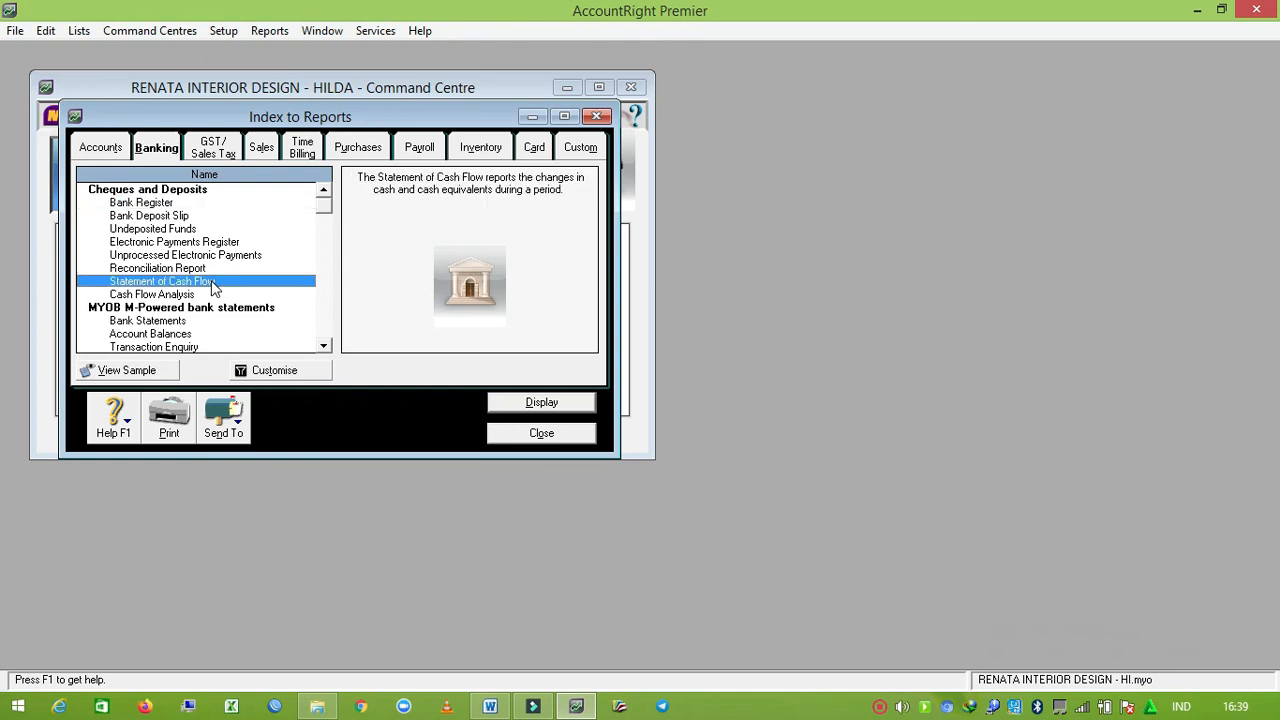
left_click(274, 371)
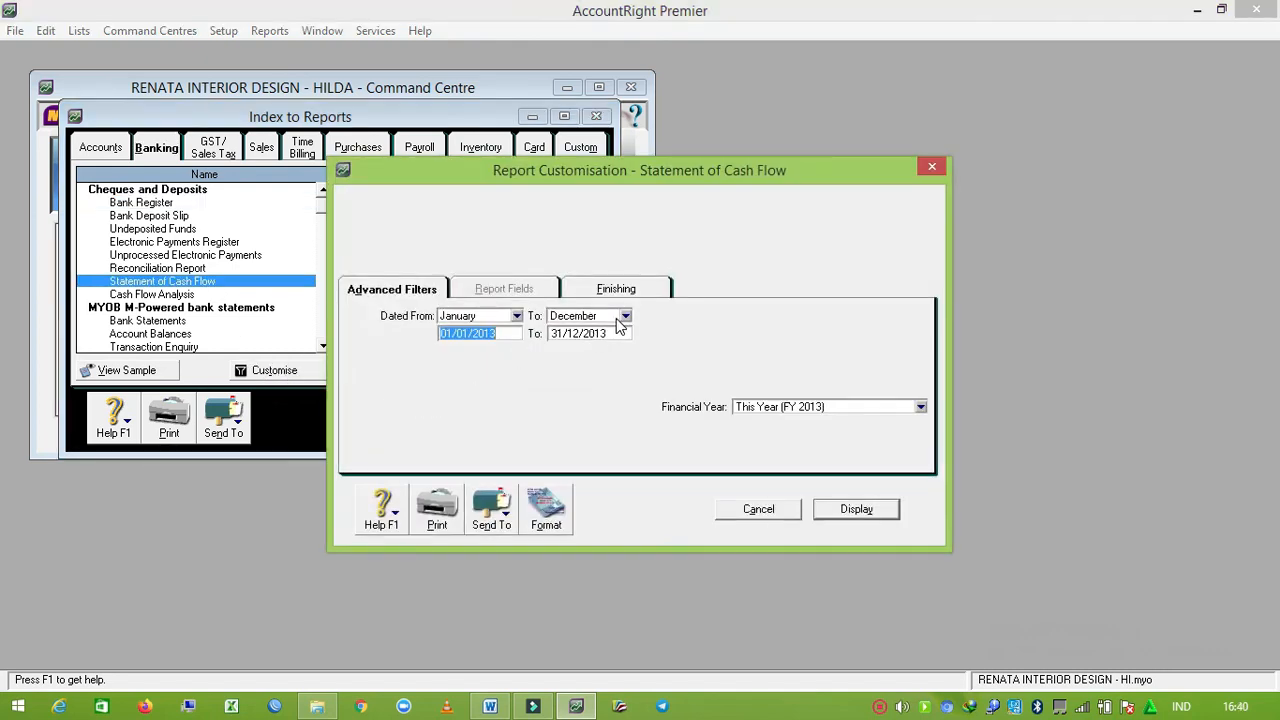
left_click(889, 511)
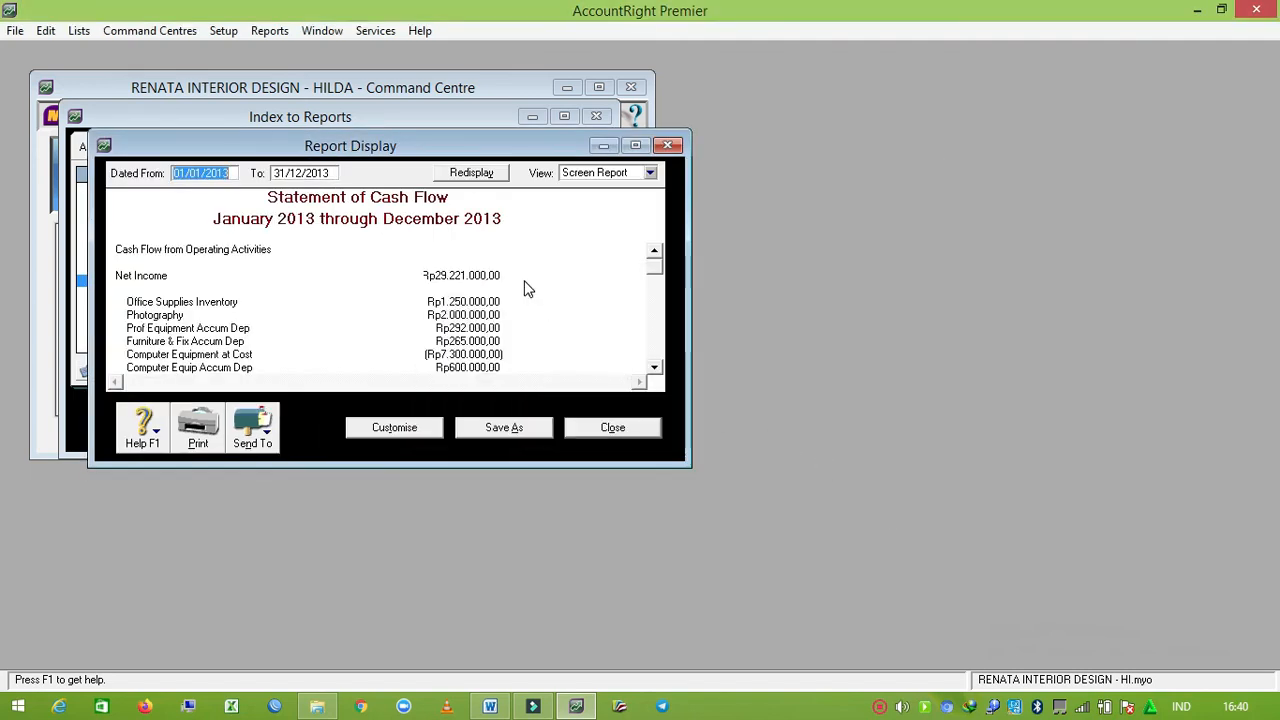
Step: Review the Statement of Cash Flow from operating activities down to cash at the end of the period, and close the report and the report index
left_click(654, 368)
left_click(654, 368)
left_click(654, 368)
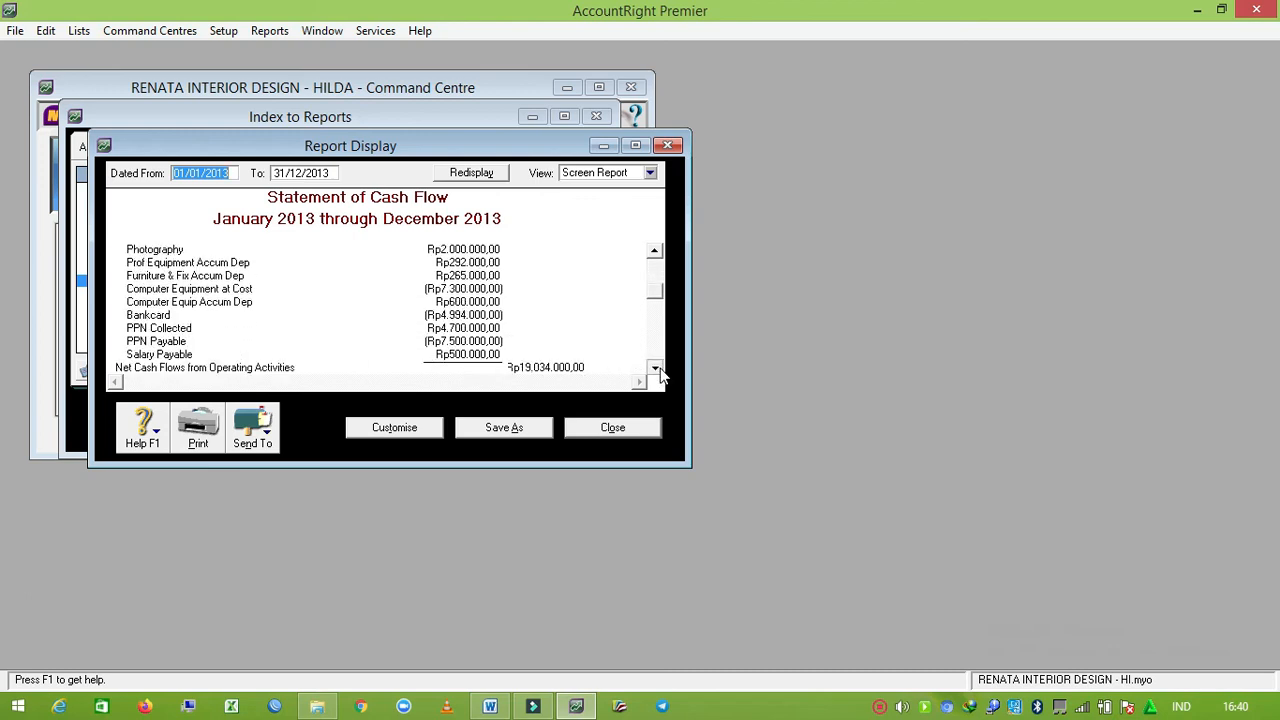
left_click(654, 368)
left_click(654, 368)
left_click(654, 368)
left_click(654, 368)
left_click(654, 368)
left_click(654, 368)
left_click(654, 368)
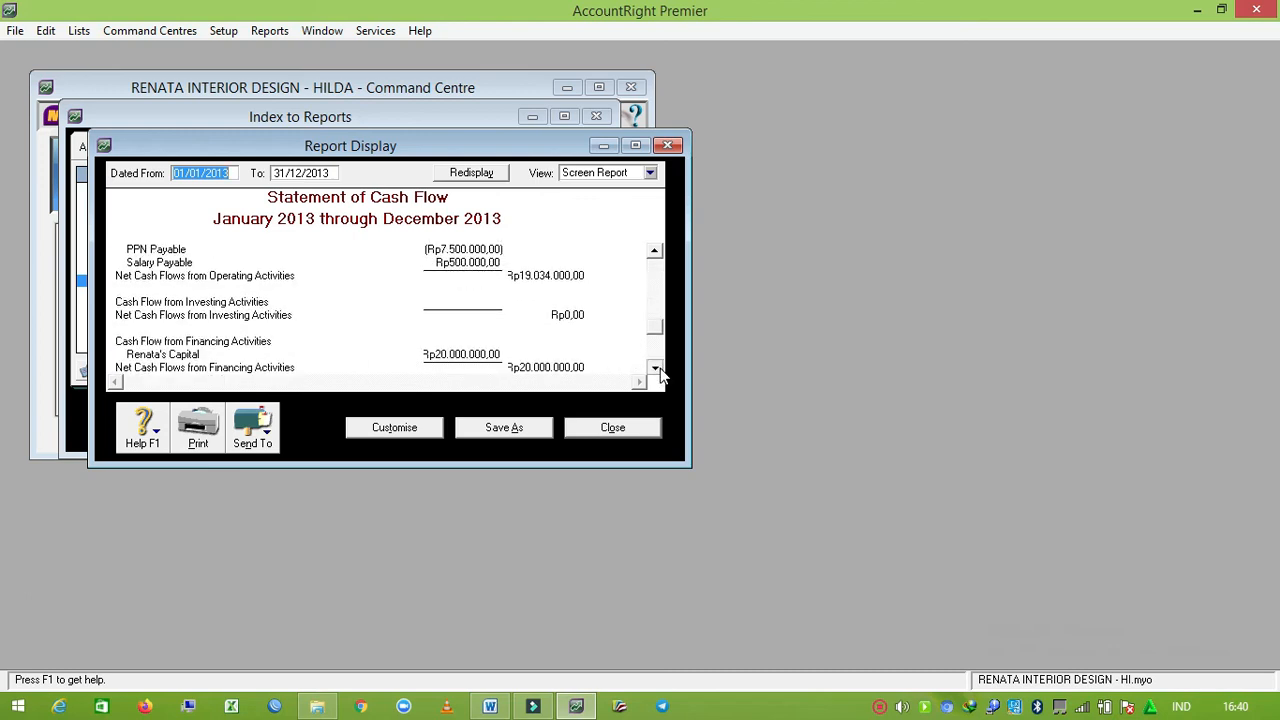
left_click(654, 368)
left_click(654, 368)
left_click(654, 368)
left_click(654, 368)
left_click(654, 368)
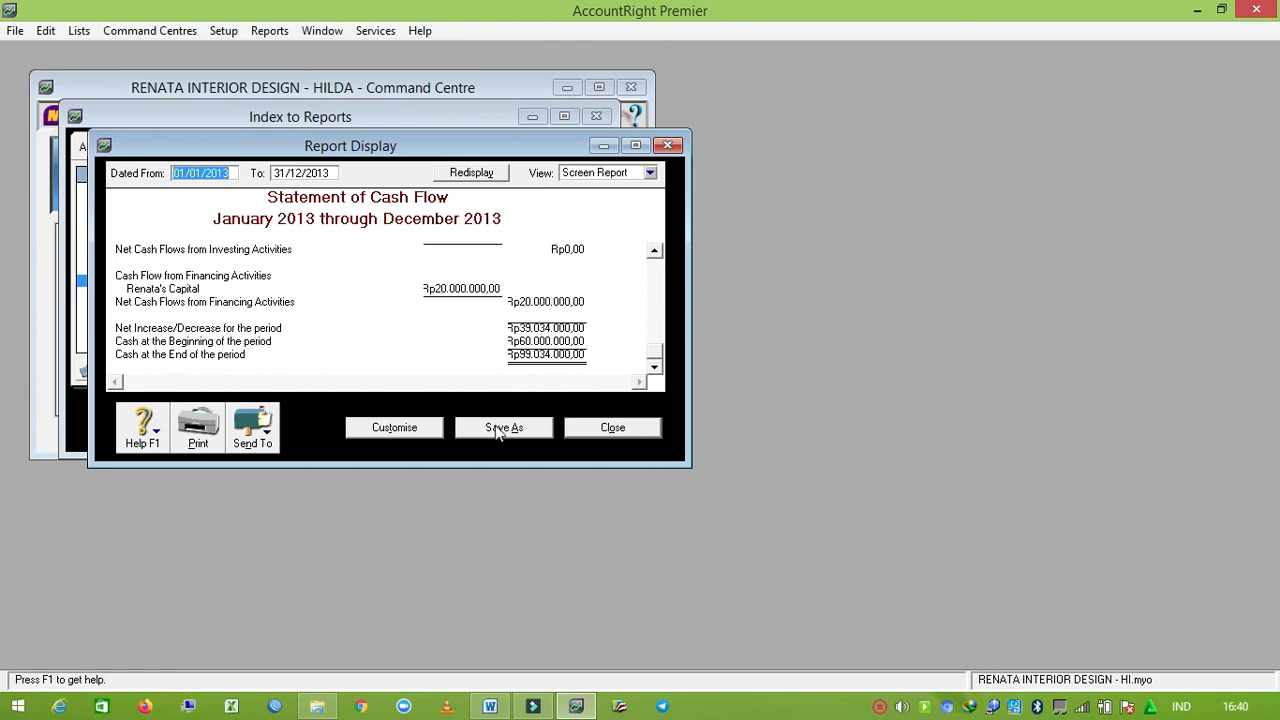
left_click(582, 432)
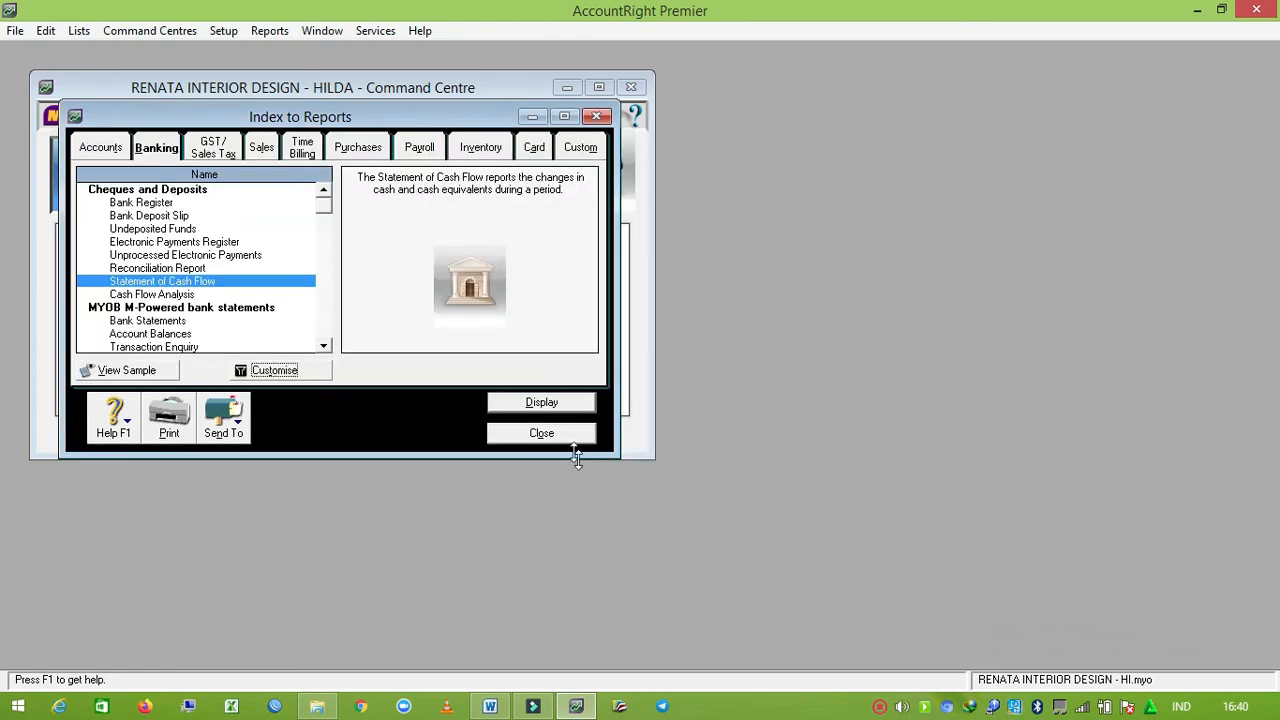
left_click(578, 434)
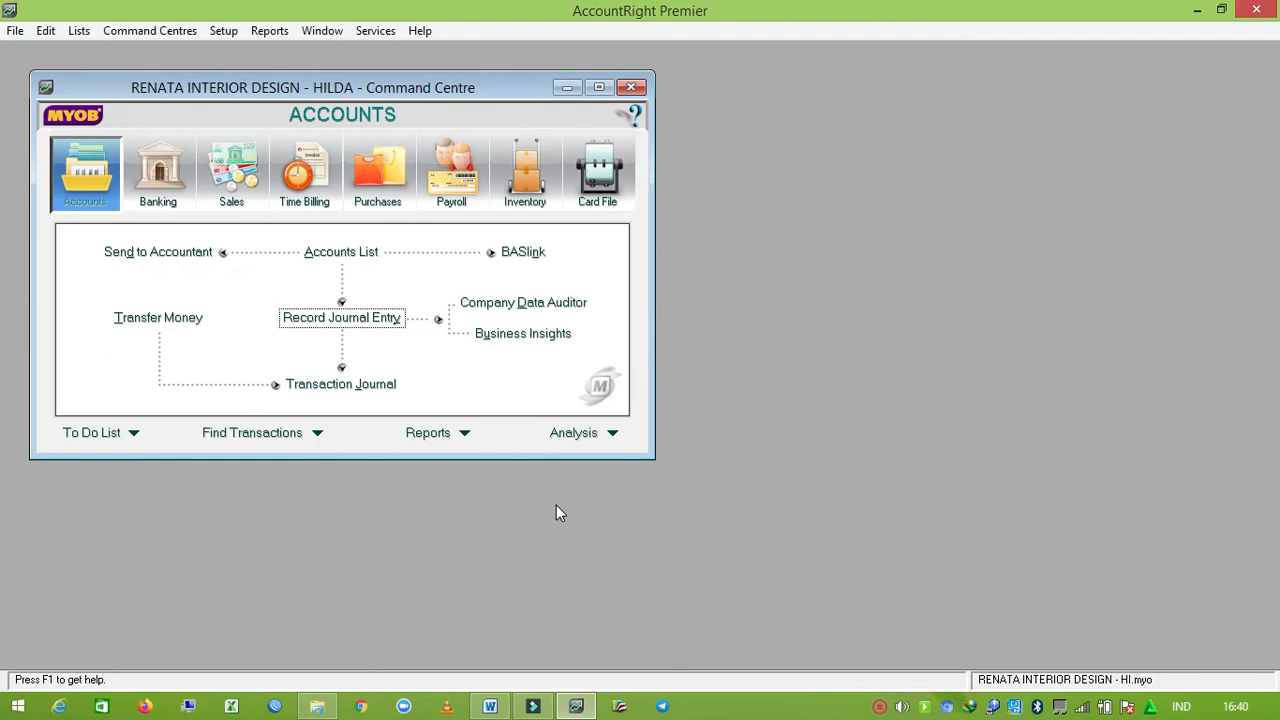